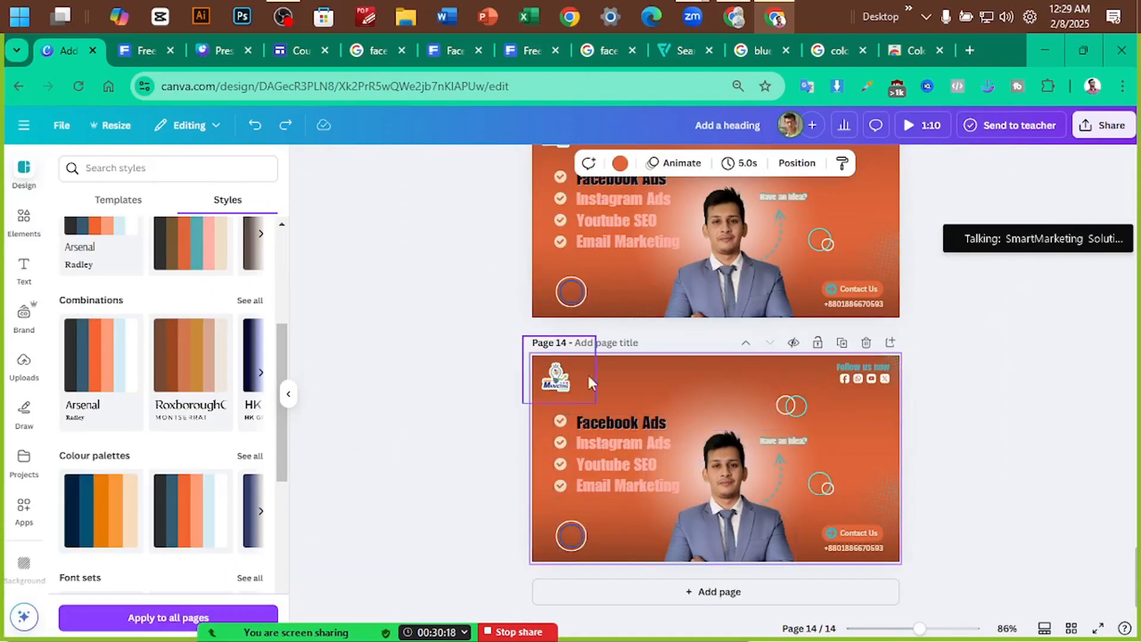
Scroll the course outline past the colour palette lesson, highlighting lesson lines along the way
scroll(202, 476, "down", 2)
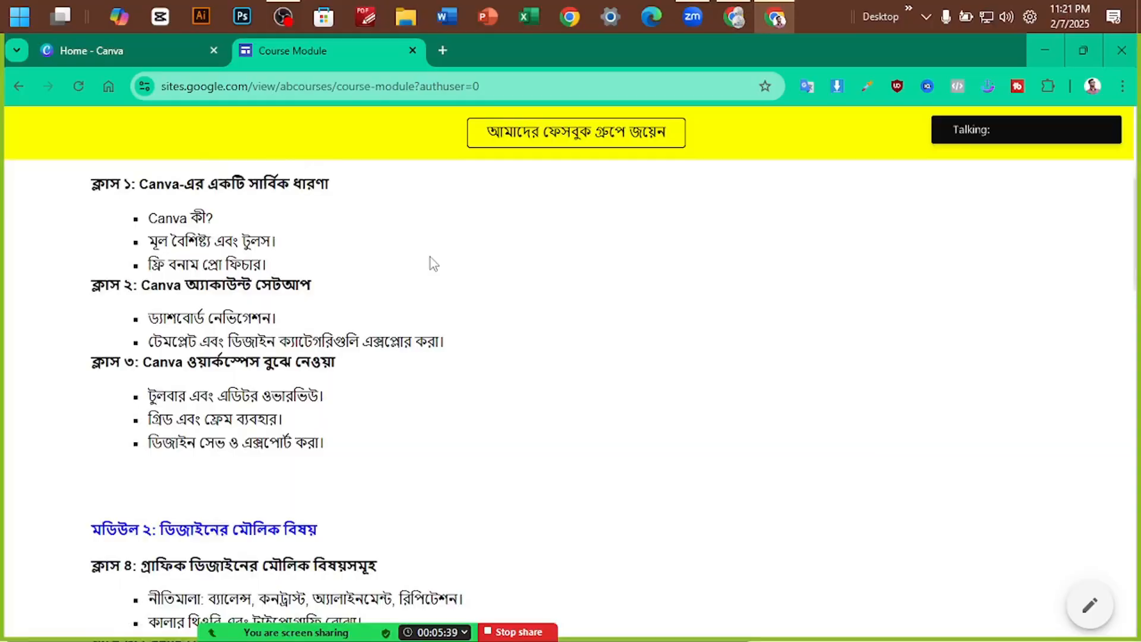
scroll(433, 262, "down", 6)
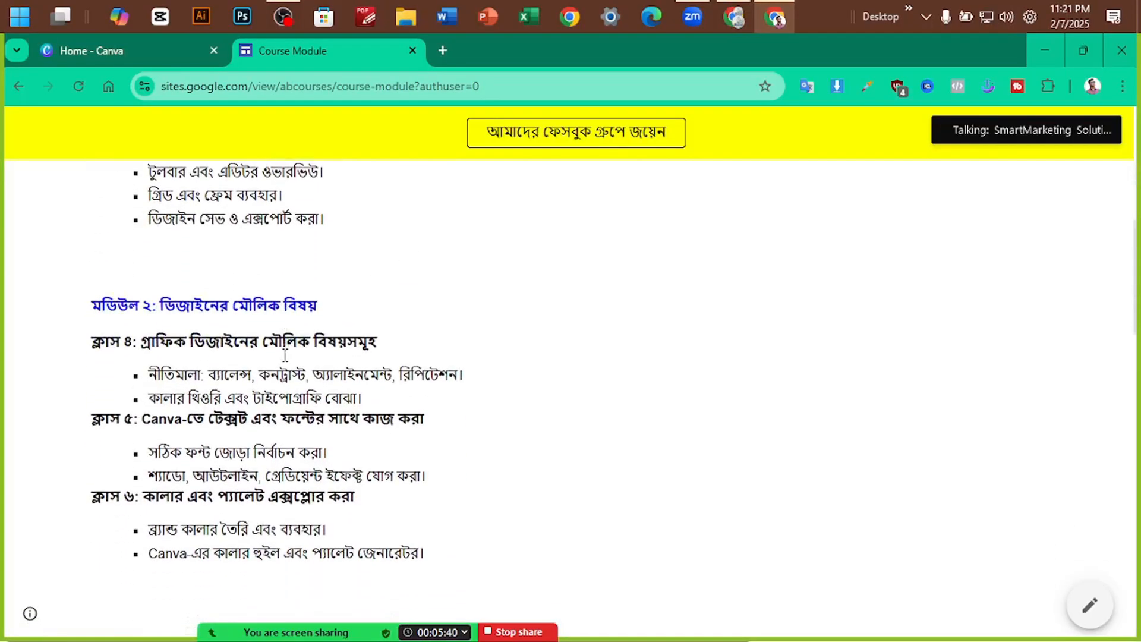
left_click_drag(147, 359, 404, 358)
left_click(548, 350)
scroll(548, 350, "down", 3)
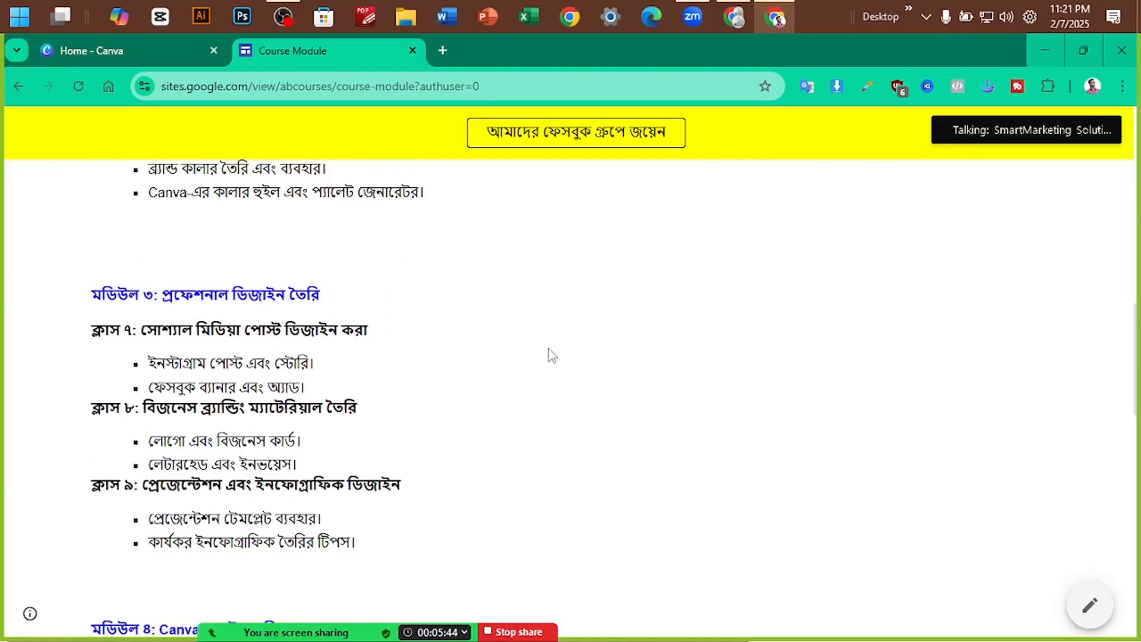
scroll(545, 346, "down", 1)
scroll(545, 346, "up", 3)
left_click_drag(81, 224, 524, 278)
left_click(517, 277)
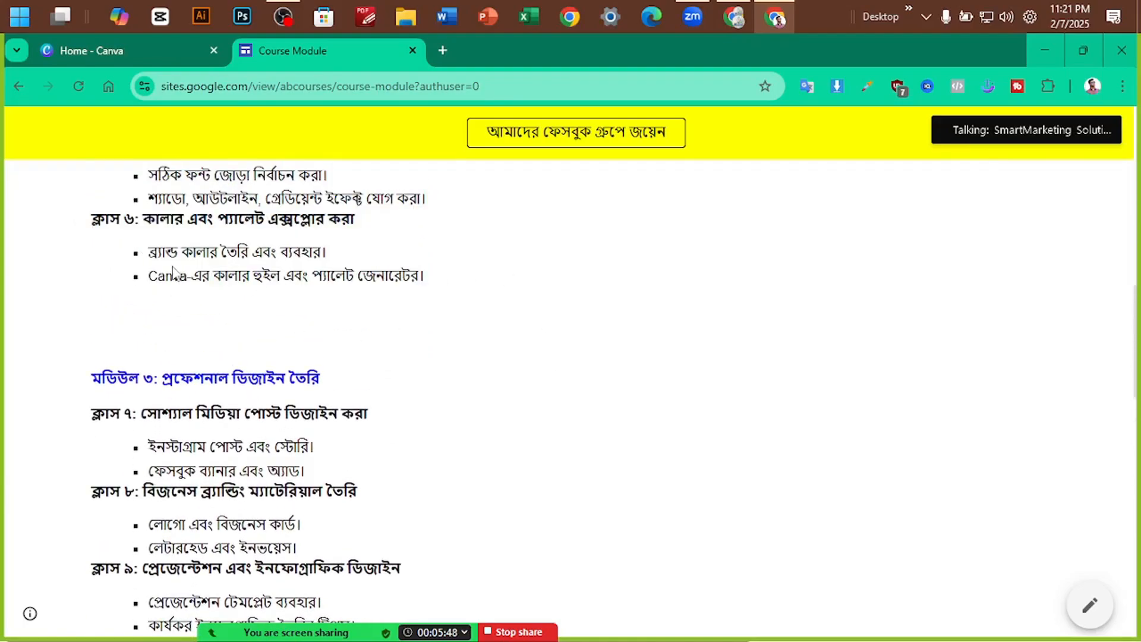
Highlight the Module 3 Class 7 heading on designing social media posts
scroll(146, 347, "down", 1)
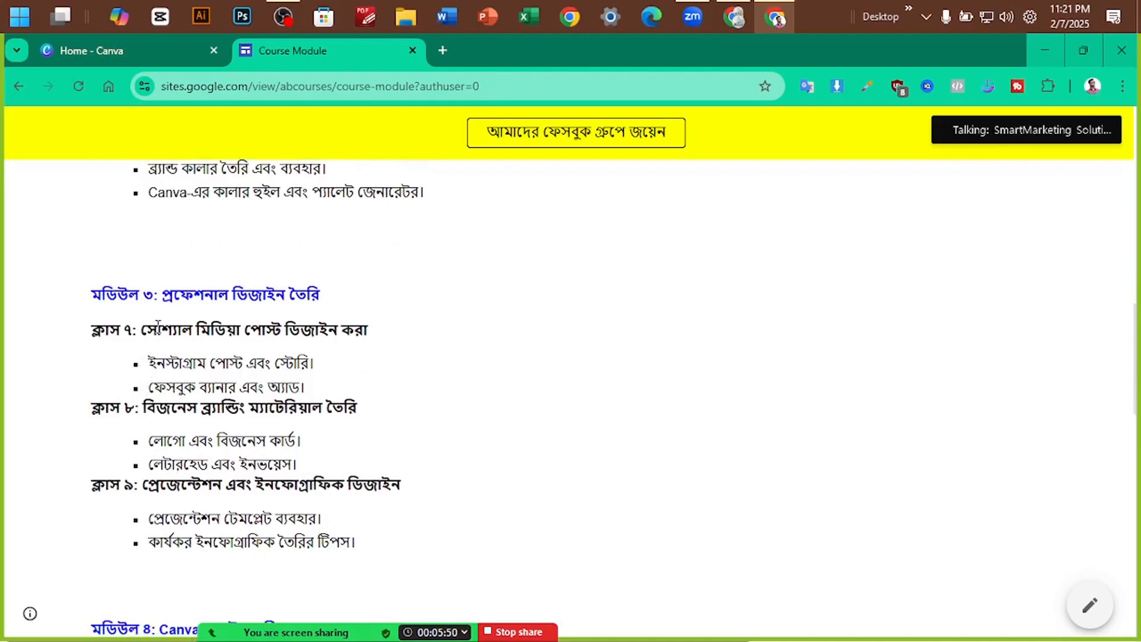
left_click_drag(142, 333, 409, 343)
left_click(408, 327)
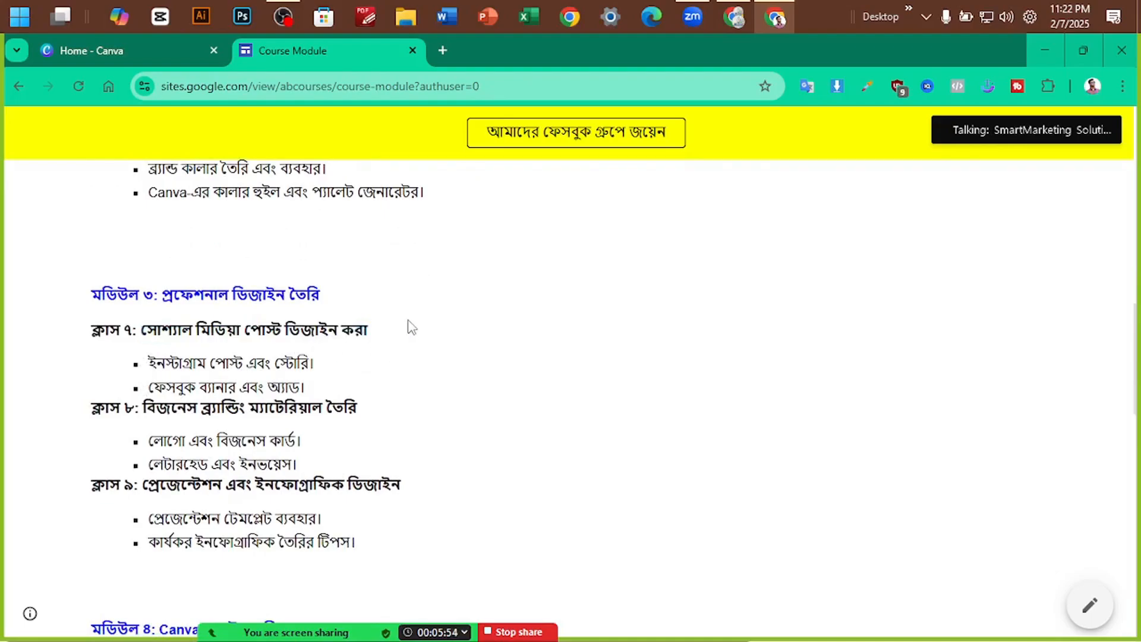
left_click_drag(142, 329, 368, 331)
left_click(368, 331)
left_click(282, 18)
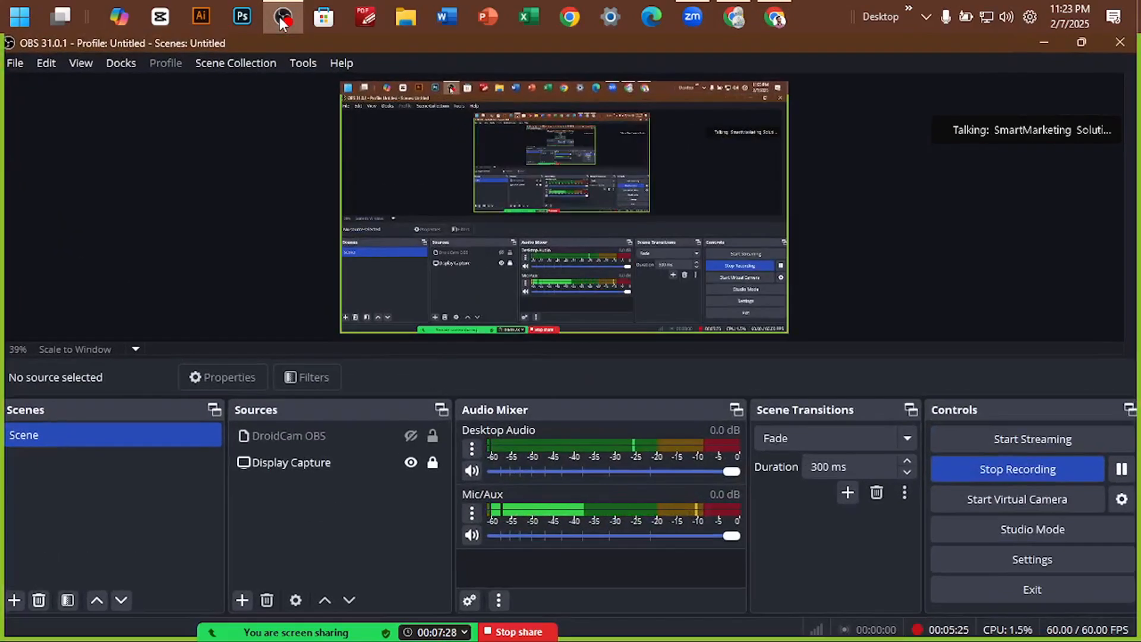
left_click(282, 18)
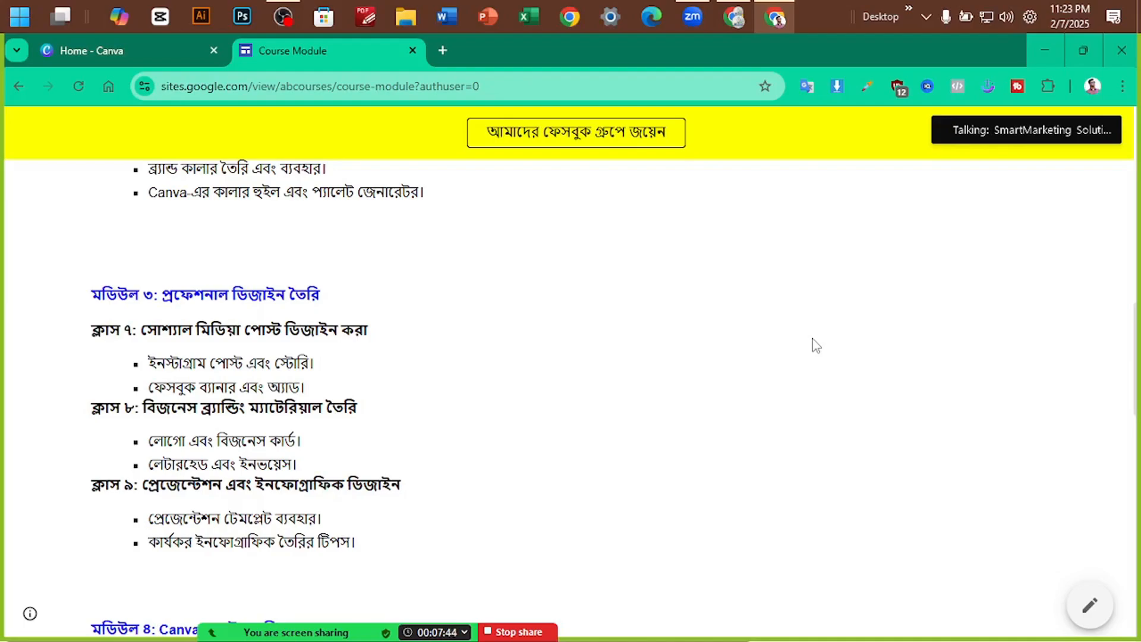
Search Canva's home page for 'faceboo' to list Facebook design suggestions
left_click(118, 49)
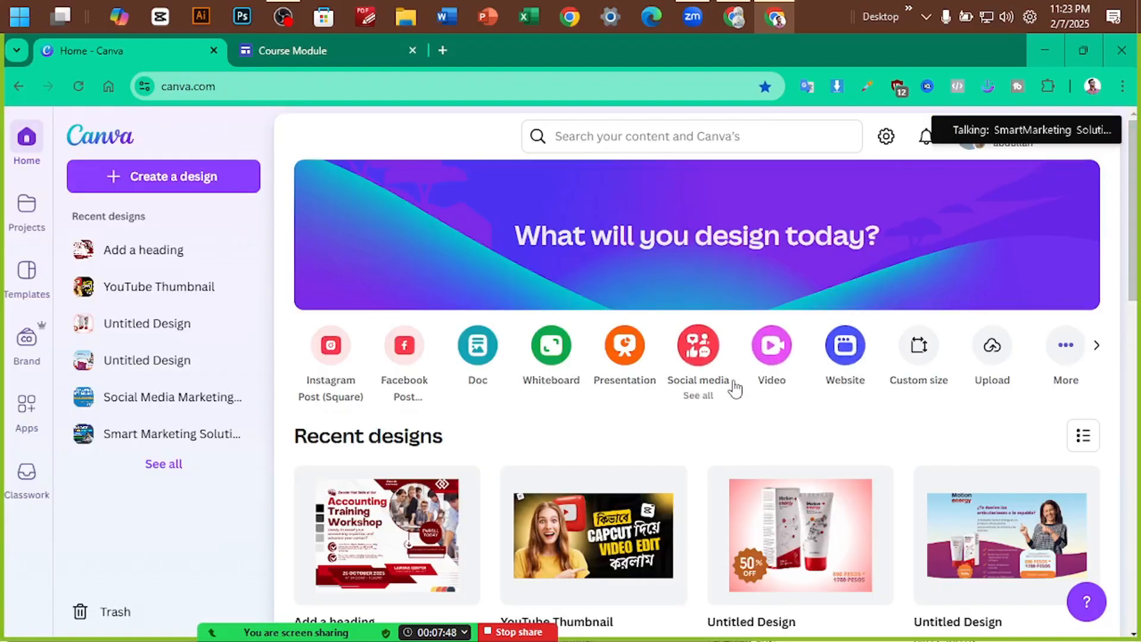
left_click(625, 148)
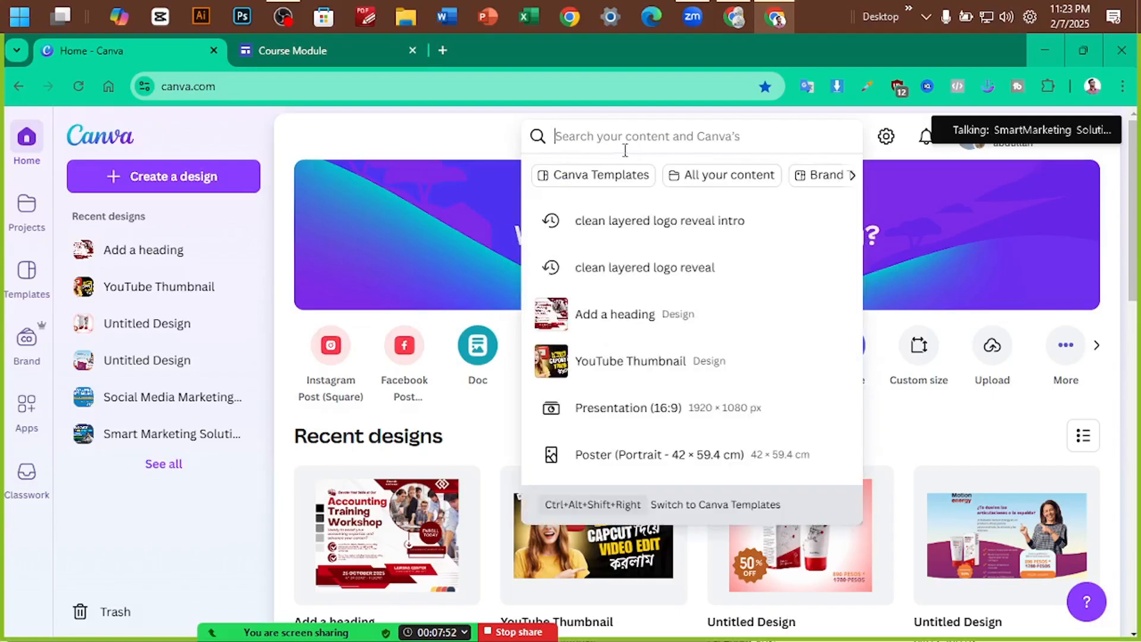
type("faceboo")
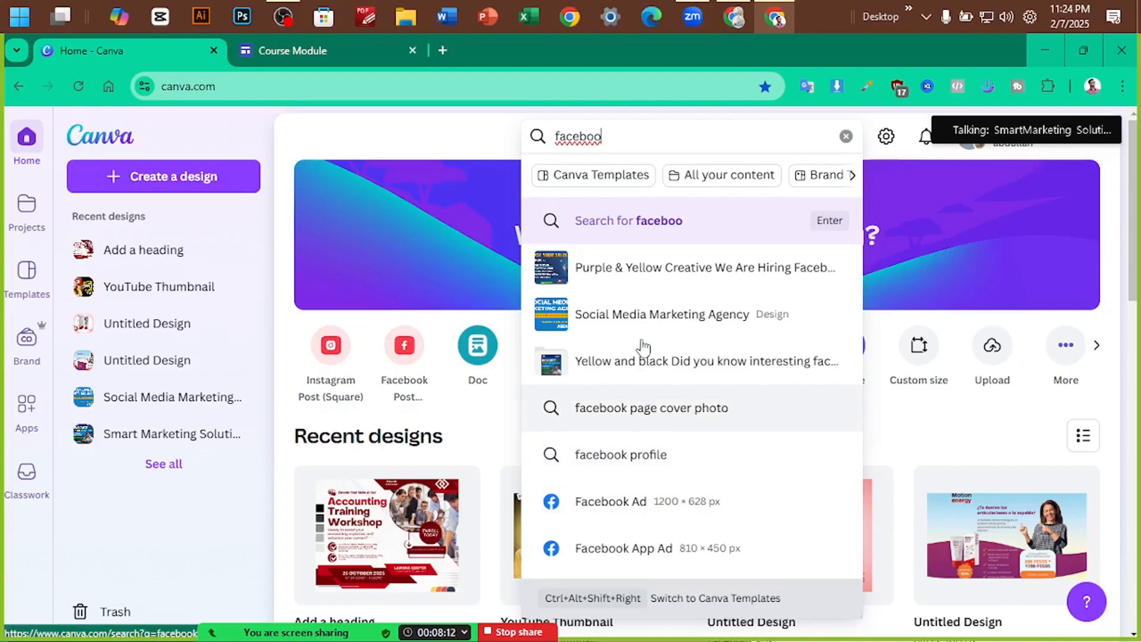
Open Facebook in a new browser tab
left_click(443, 47)
left_click(443, 50)
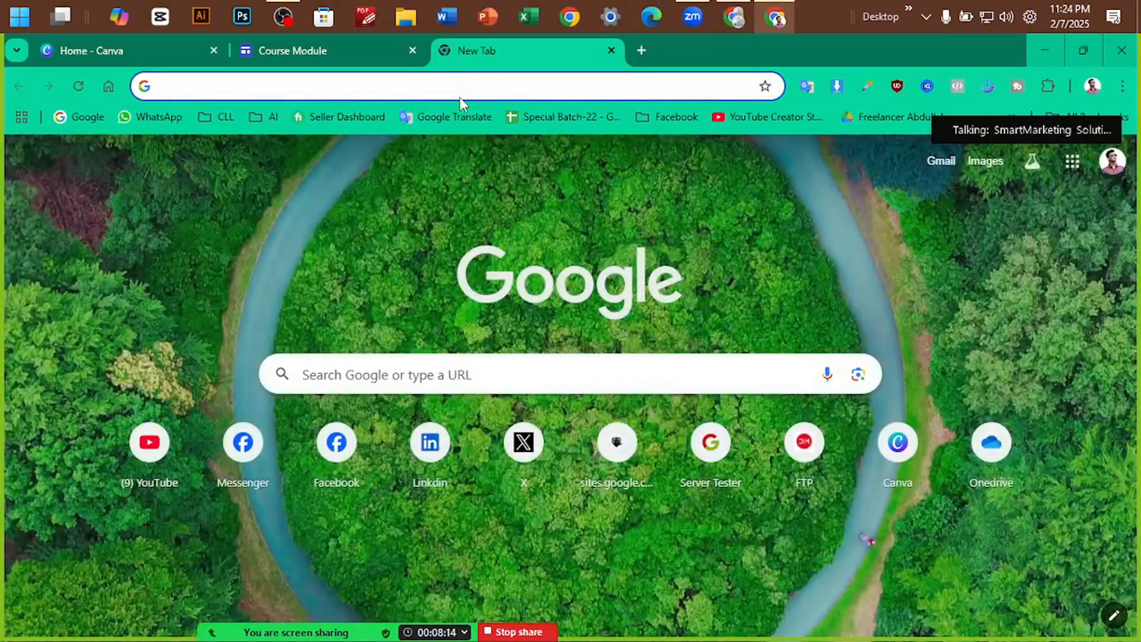
left_click(734, 16)
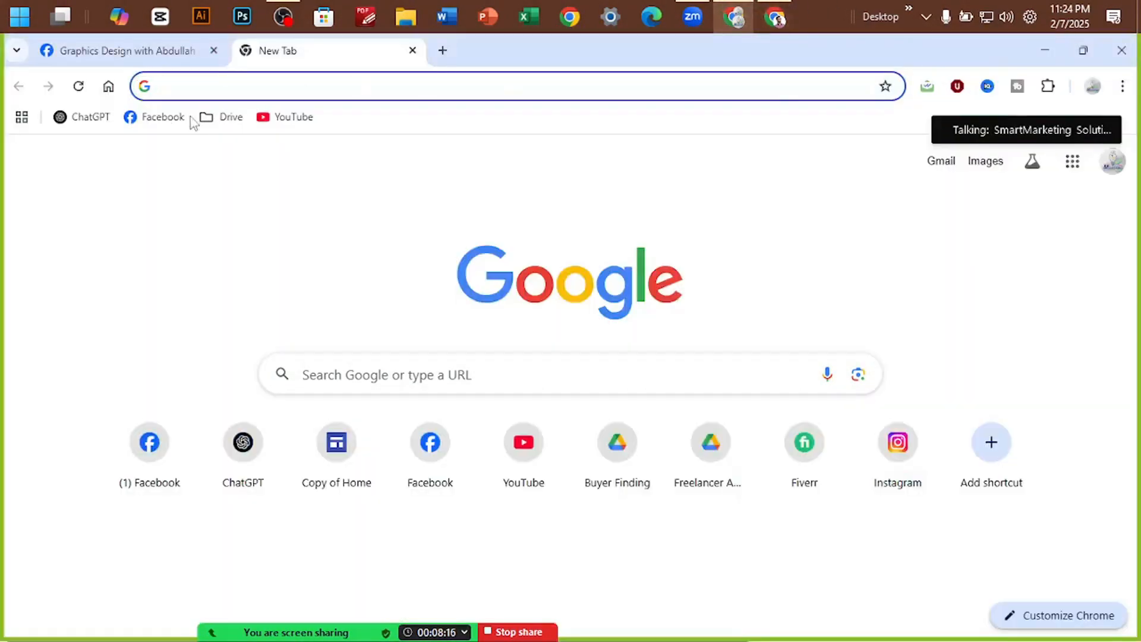
left_click(132, 52)
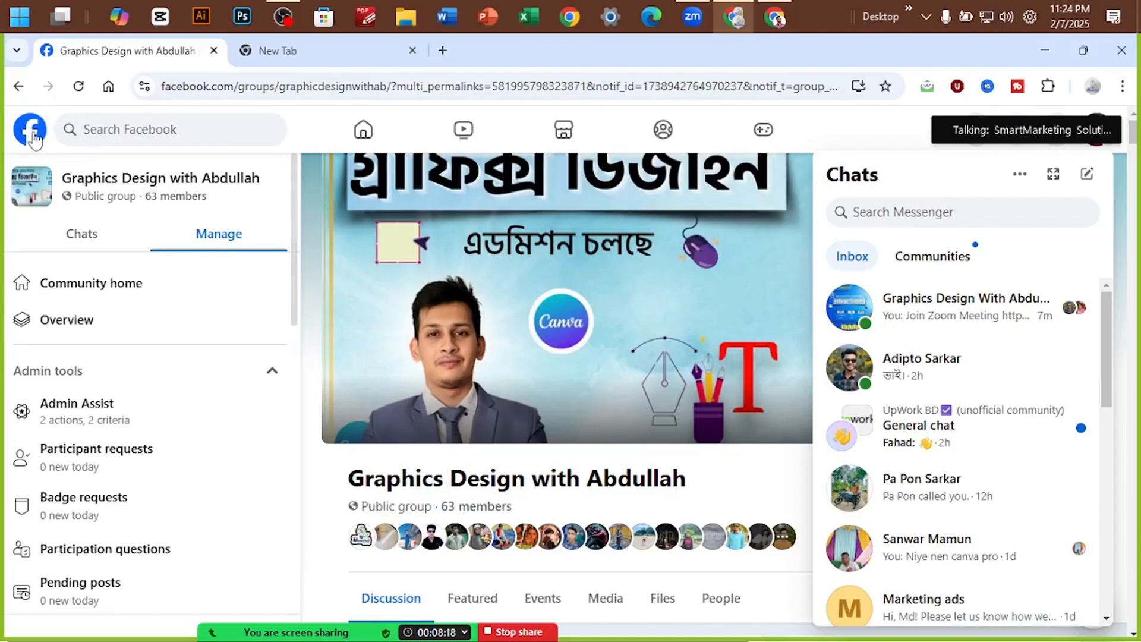
left_click(297, 50)
left_click(162, 116)
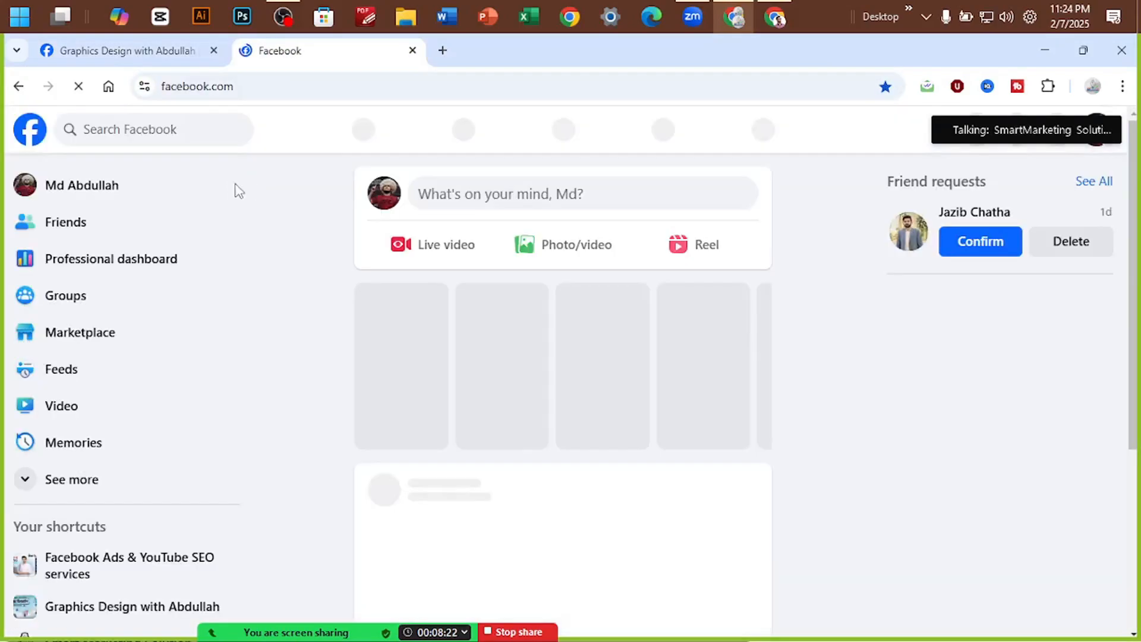
Open the Smart Marketing Solution page from Facebook's recent searches
left_click(165, 139)
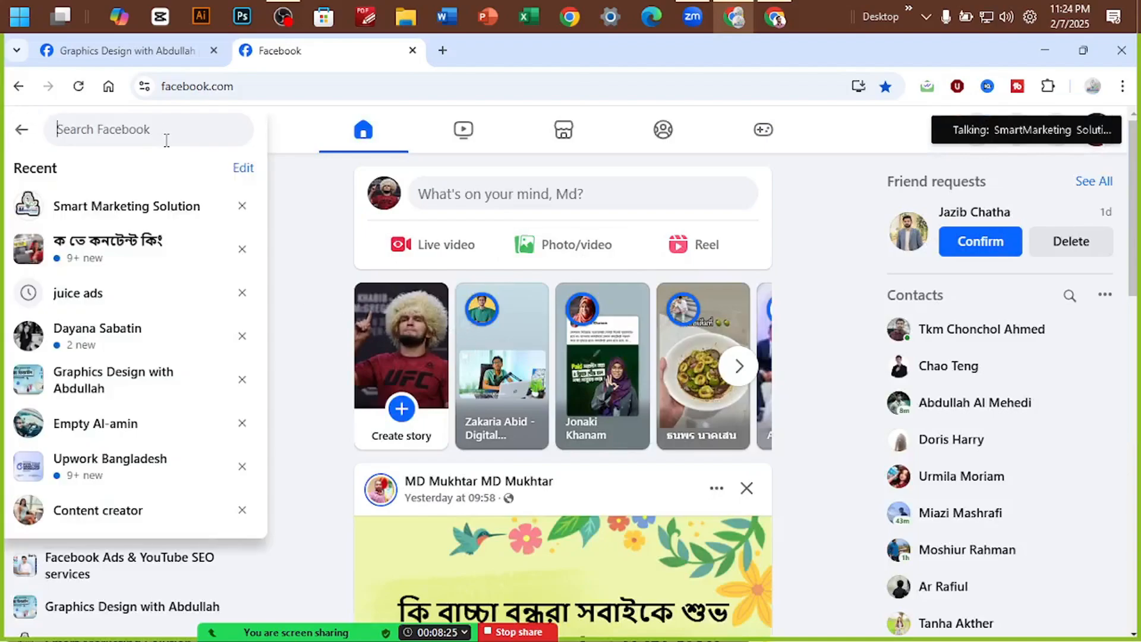
left_click(156, 207)
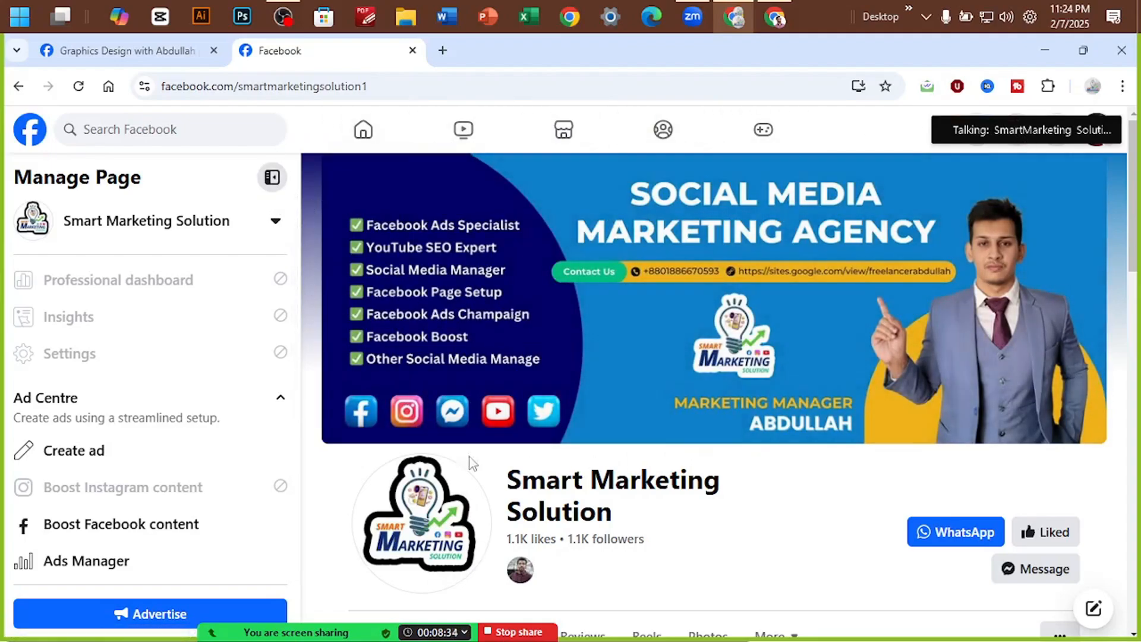
right_click(321, 460)
Preview the Smart Marketing Solution page at Responsive 400×554 in DevTools and view its cover photo
left_click(369, 432)
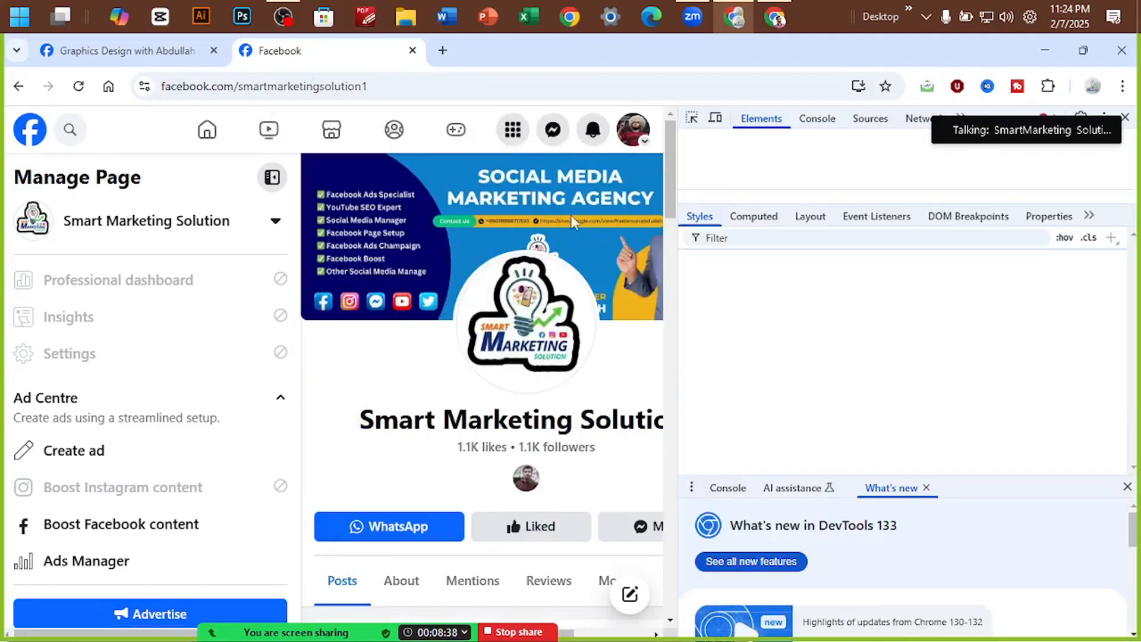
left_click(722, 120)
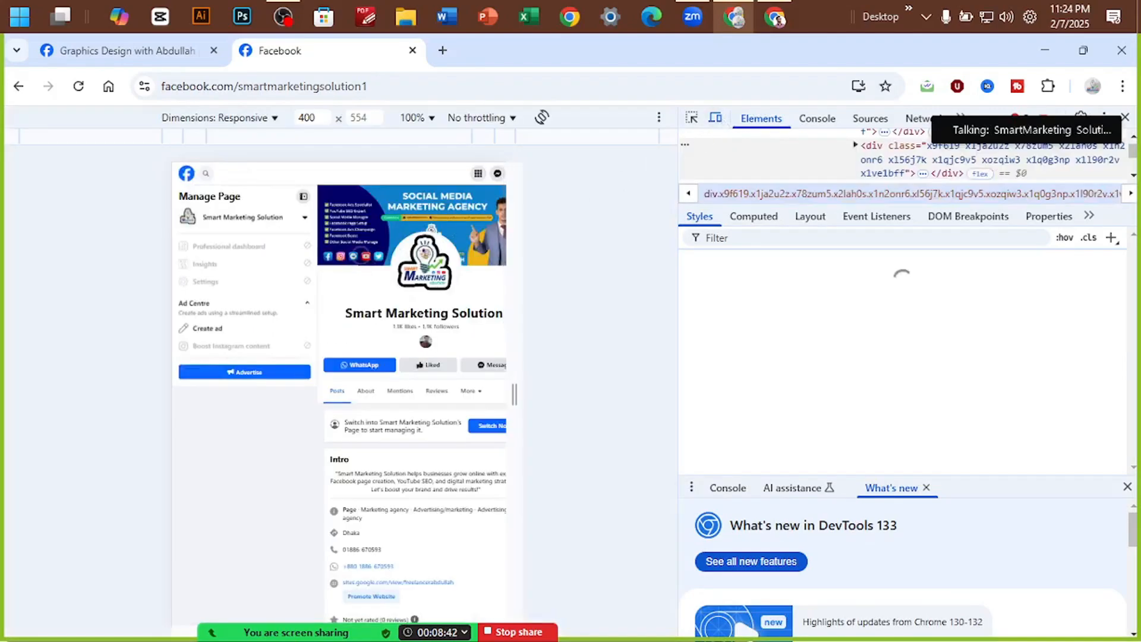
scroll(432, 229, "down", 5)
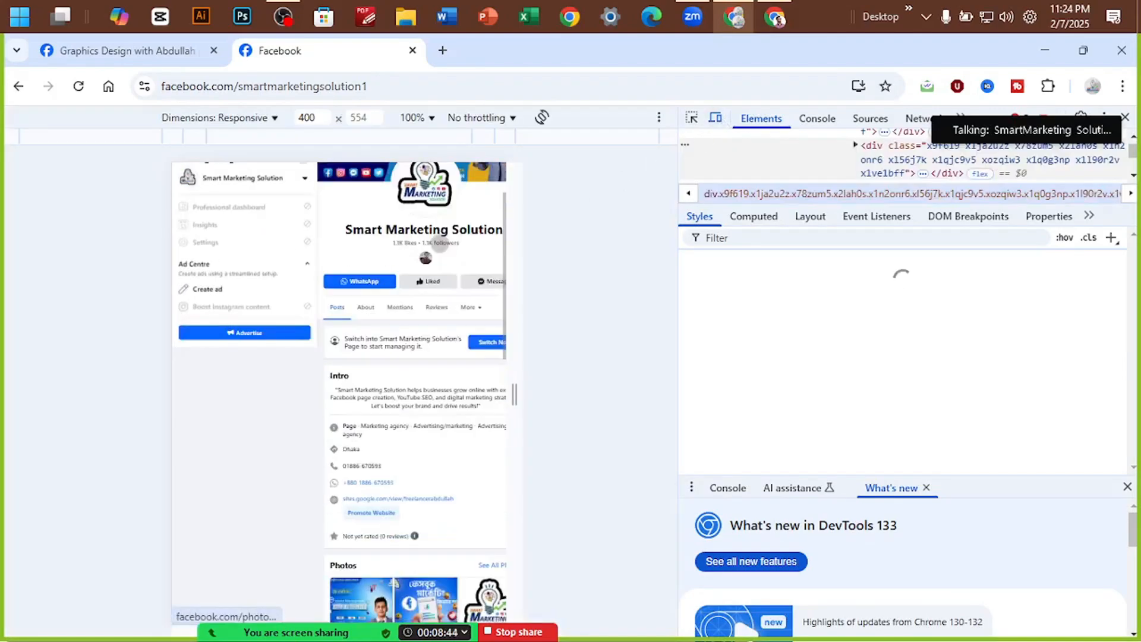
scroll(431, 227, "up", 5)
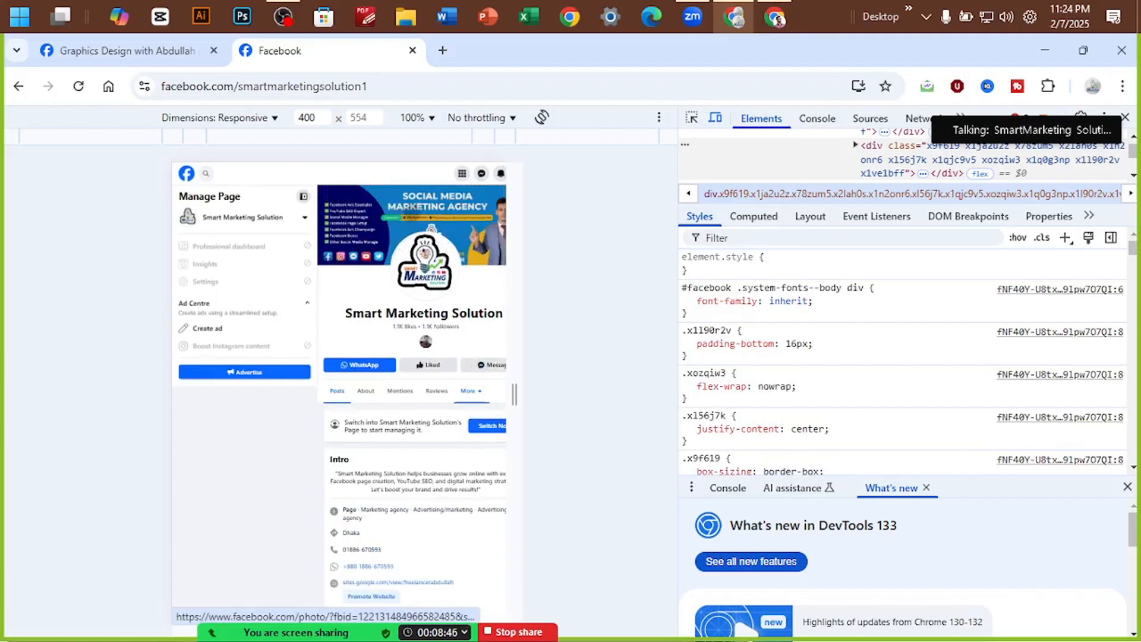
left_click(414, 219)
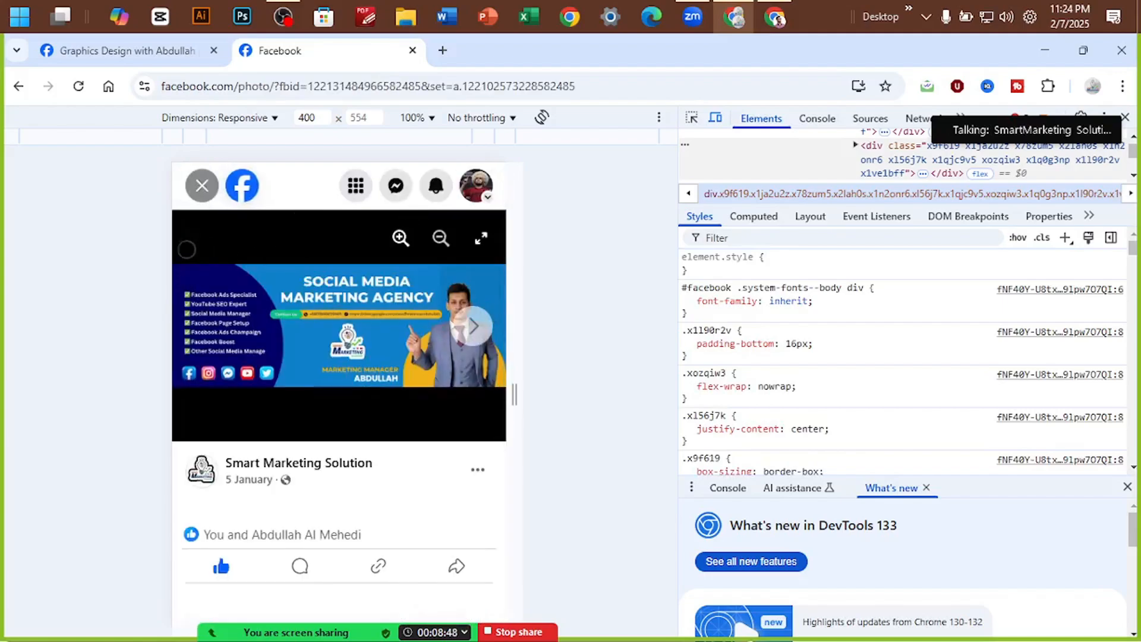
left_click(204, 187)
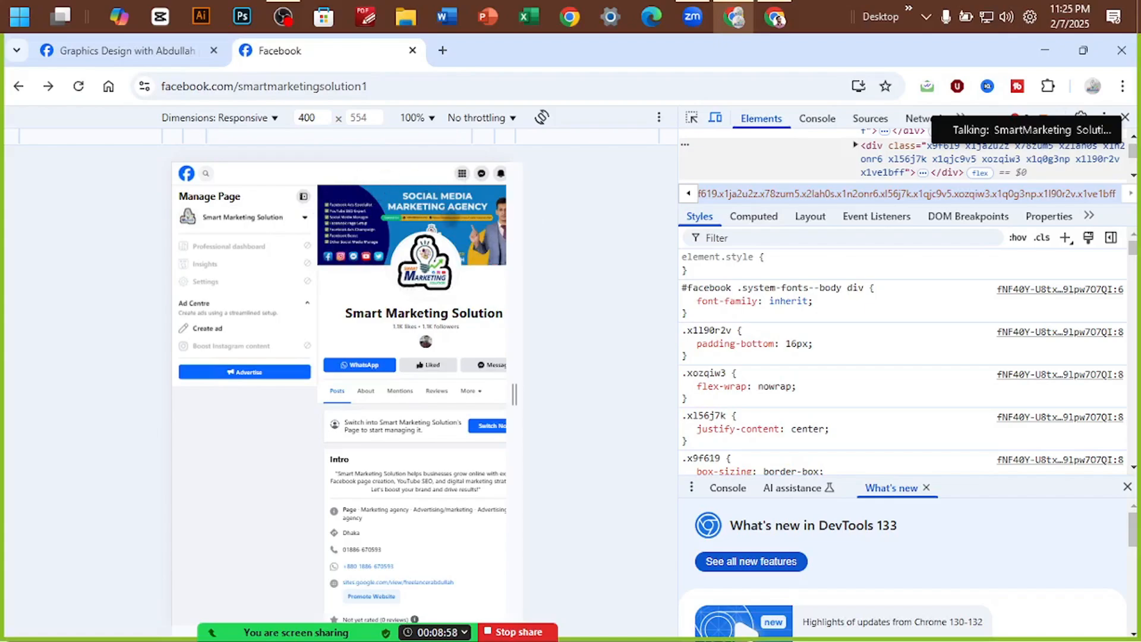
left_click(777, 8)
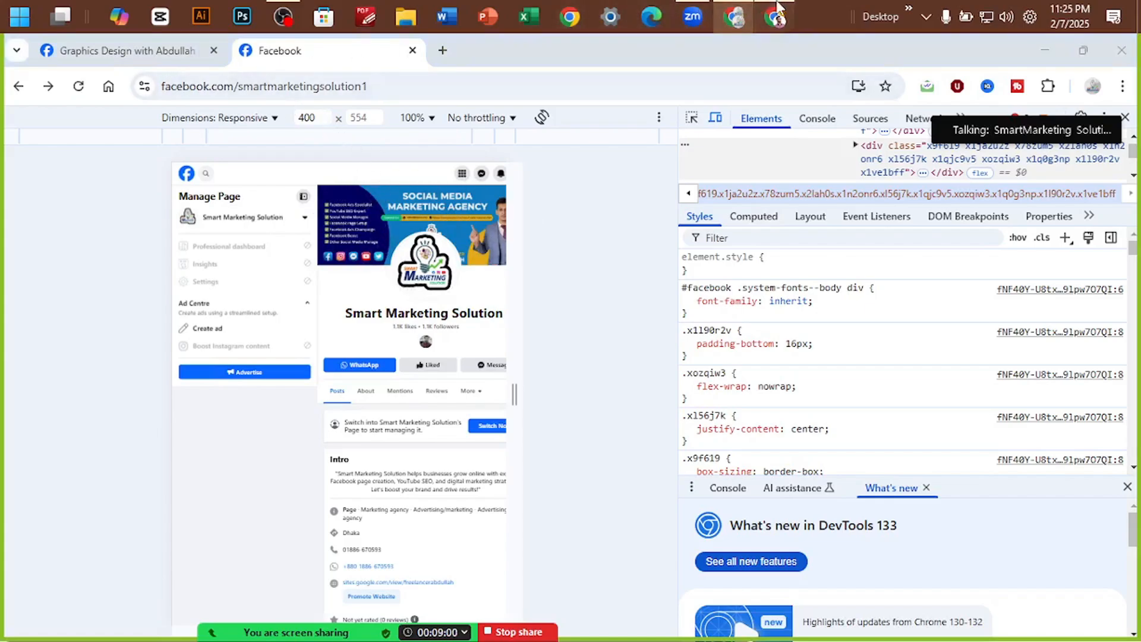
Search Google for 'facebook banner size'
left_click(439, 87)
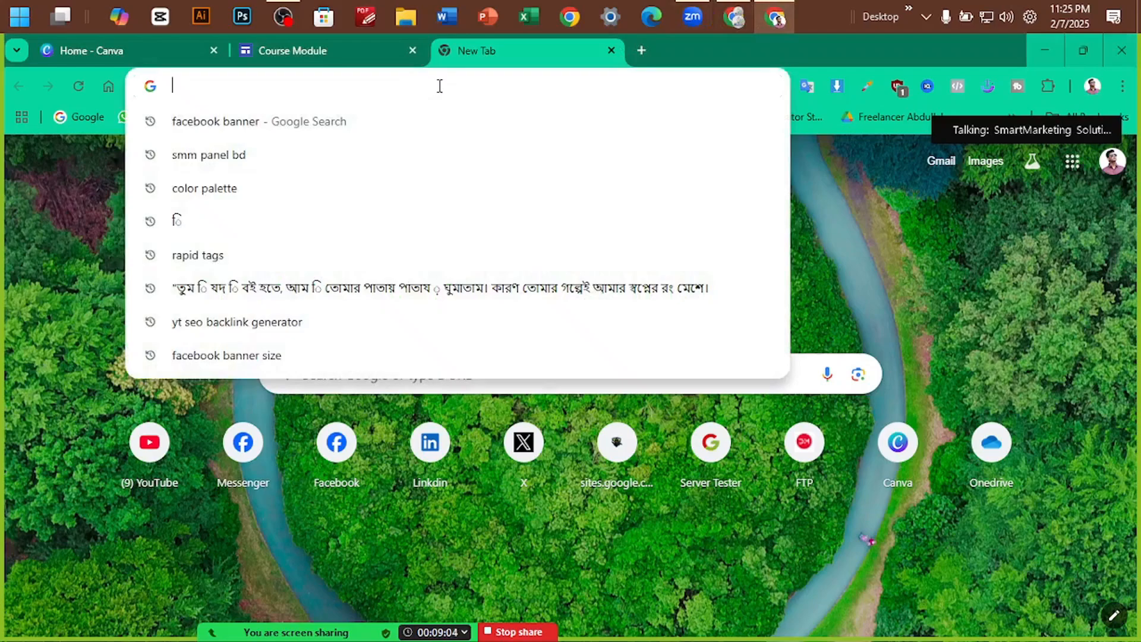
type("face")
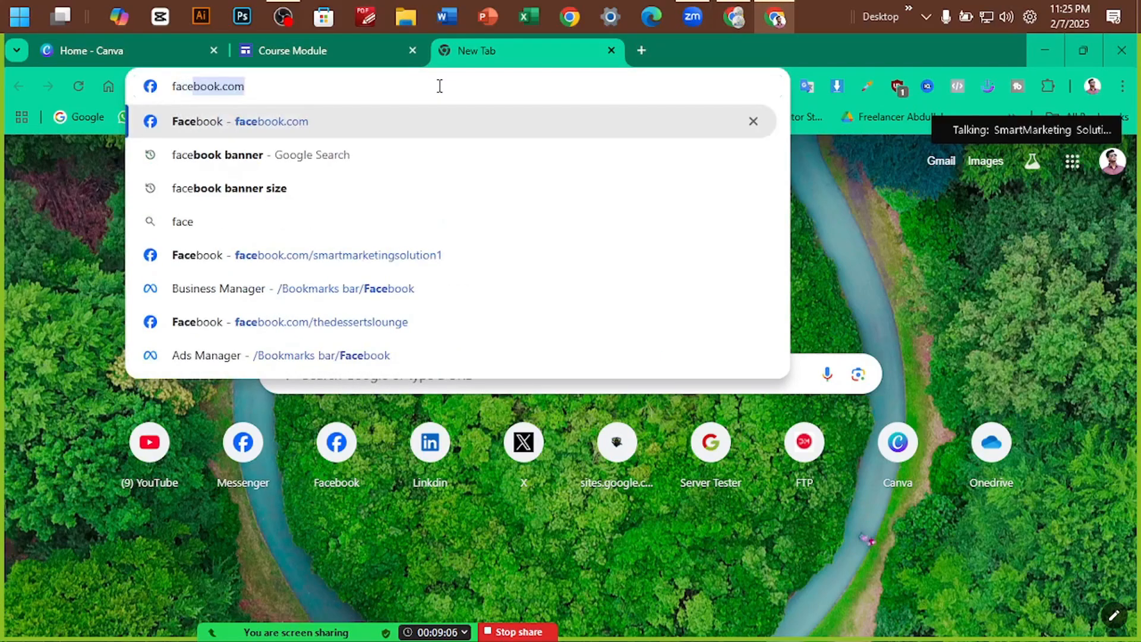
type("book banner")
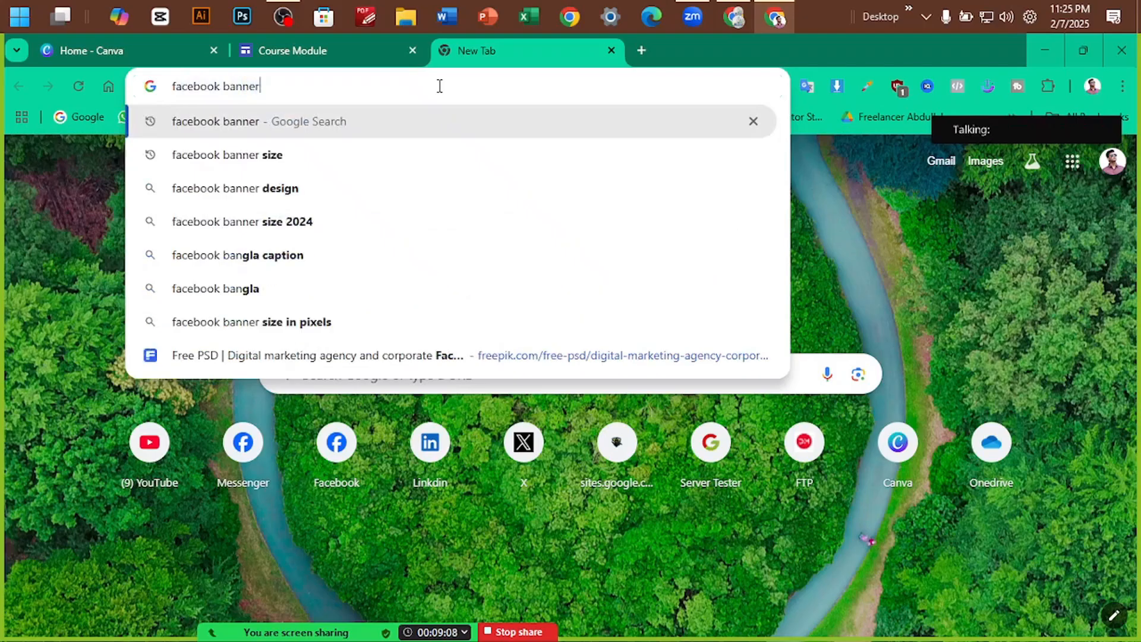
type(" size")
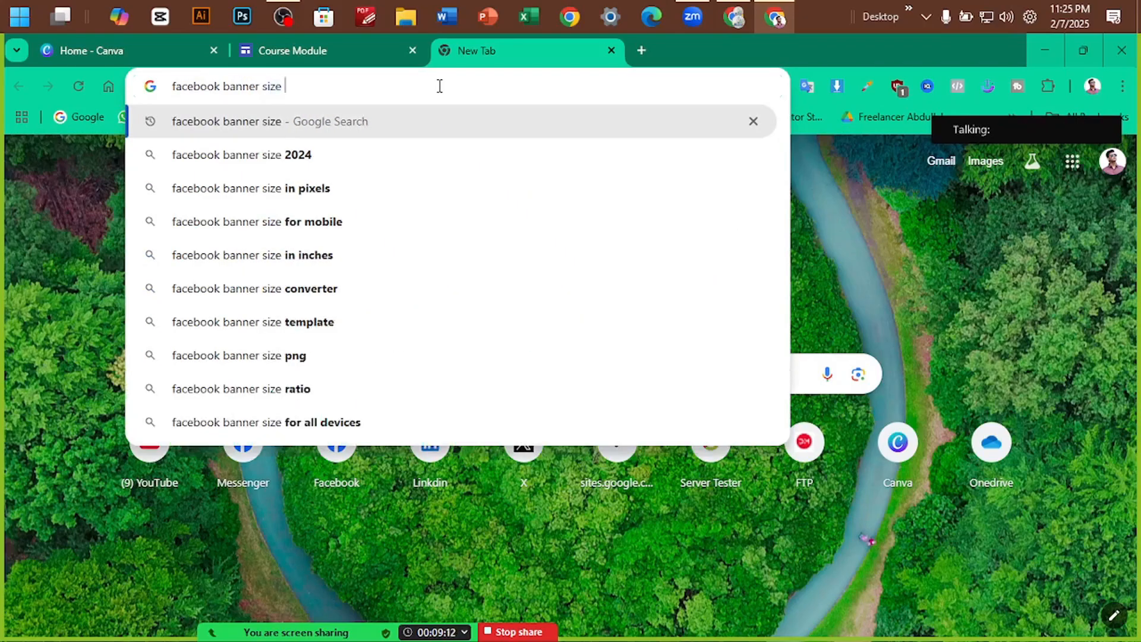
key("Return")
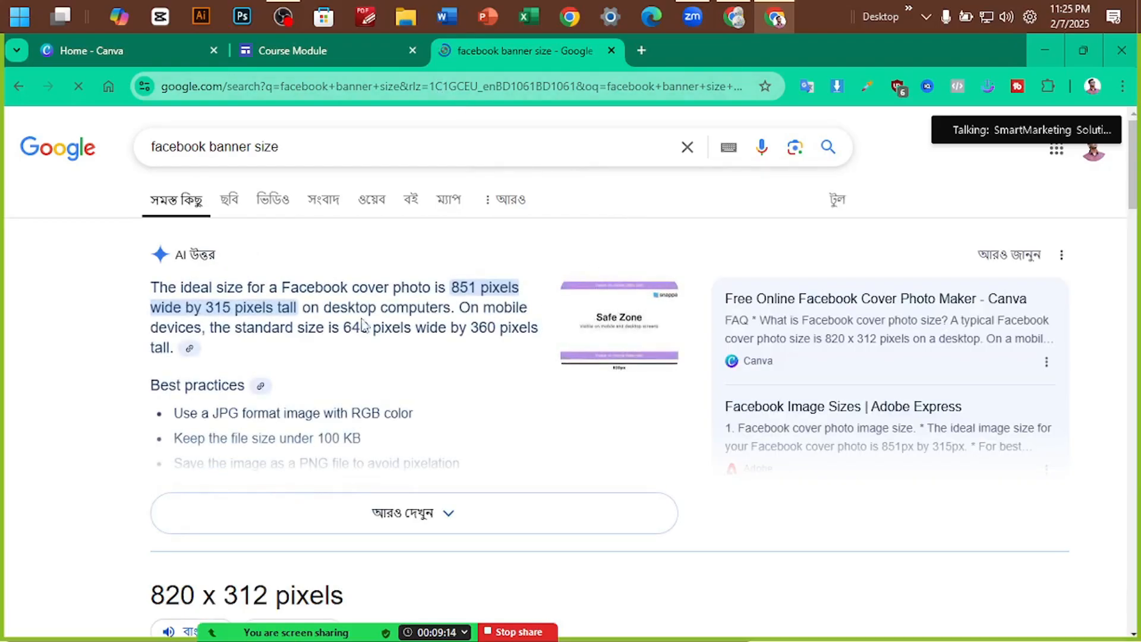
Preview Creatopy's cover size guide (851×315, 640×360, 820×360) in the image results
left_click(230, 200)
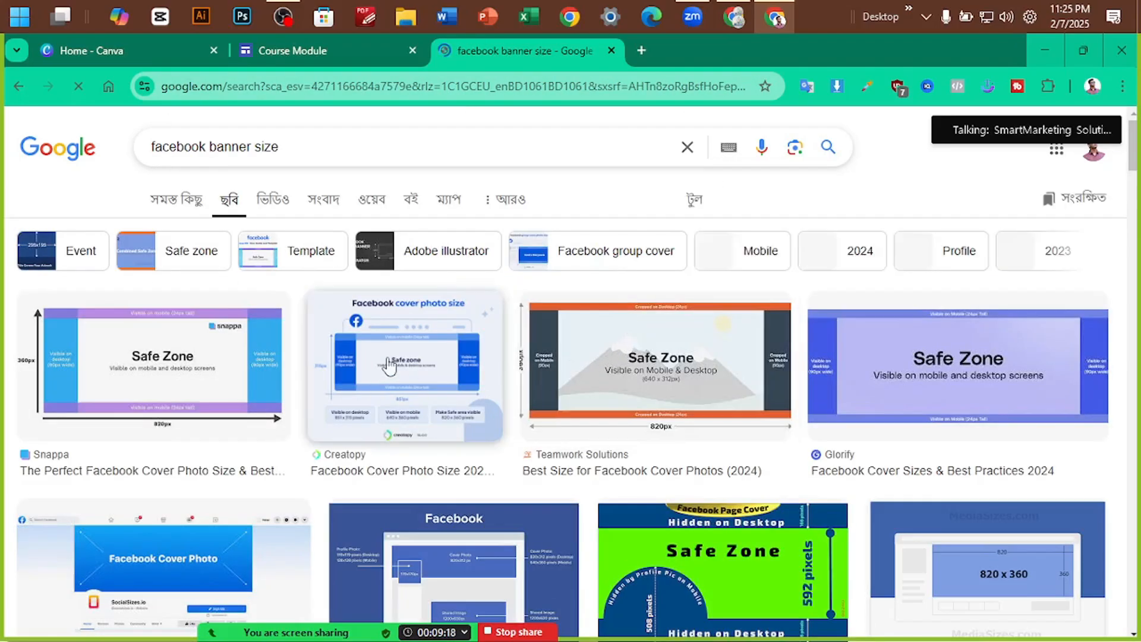
left_click(443, 350)
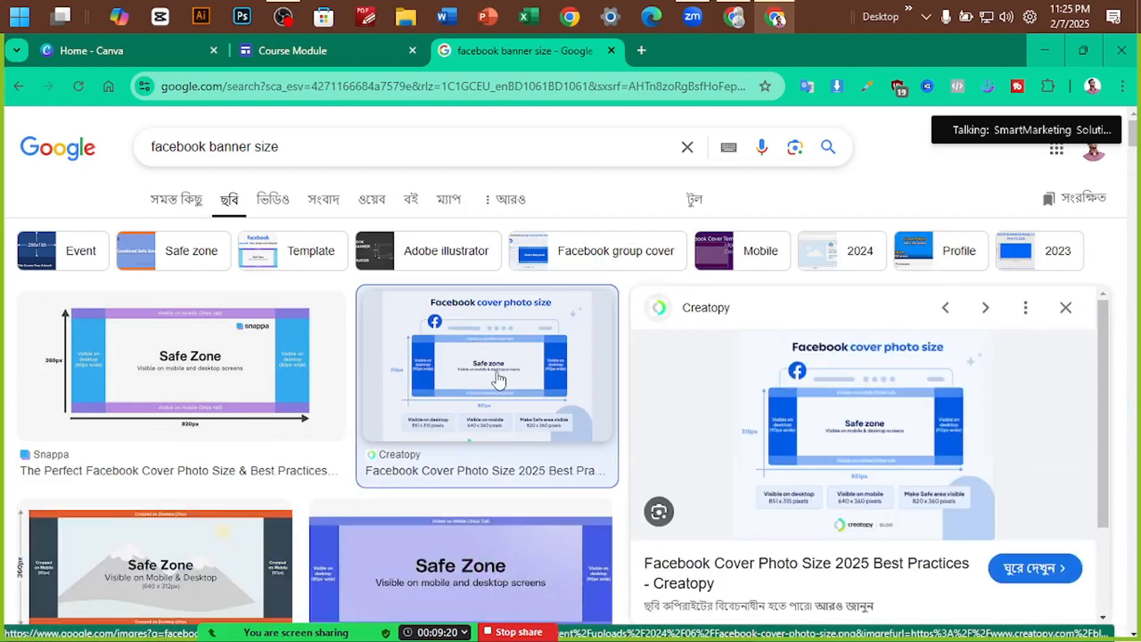
scroll(962, 478, "up", 5)
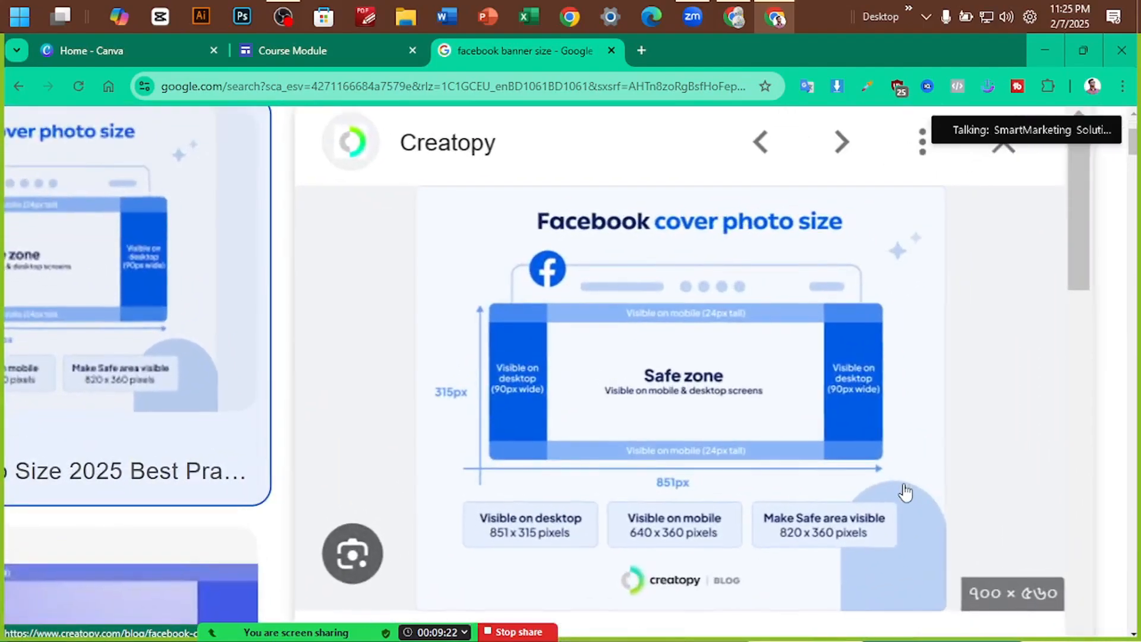
scroll(831, 460, "down", 1)
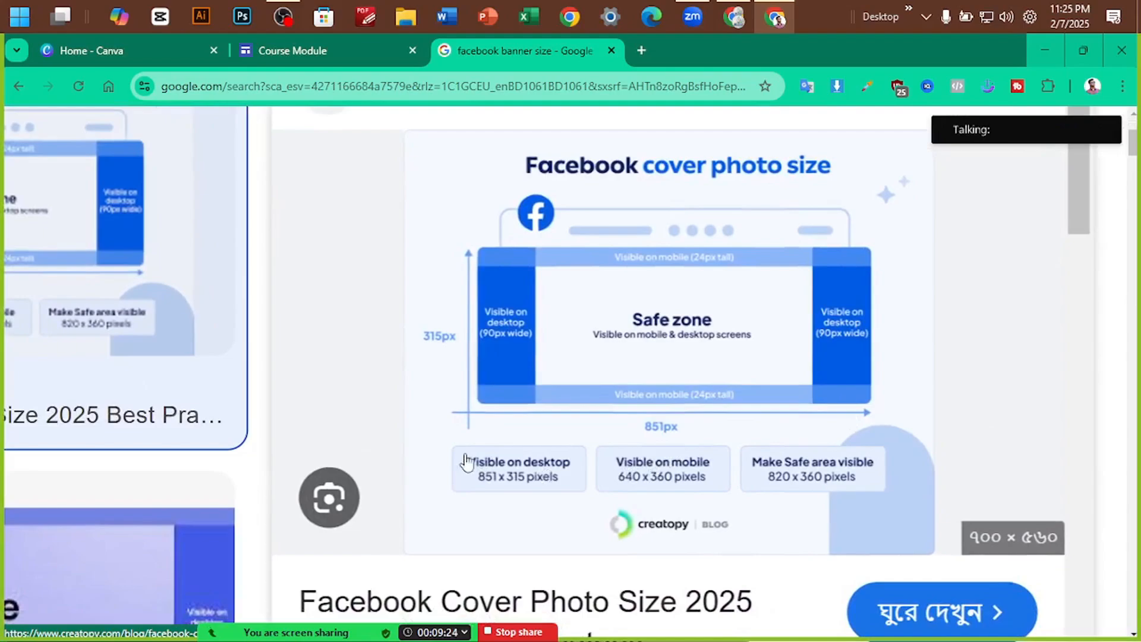
Capture the size guide, box the banner, safe zone and 640×360 mobile area in red, then discard it
key("Print")
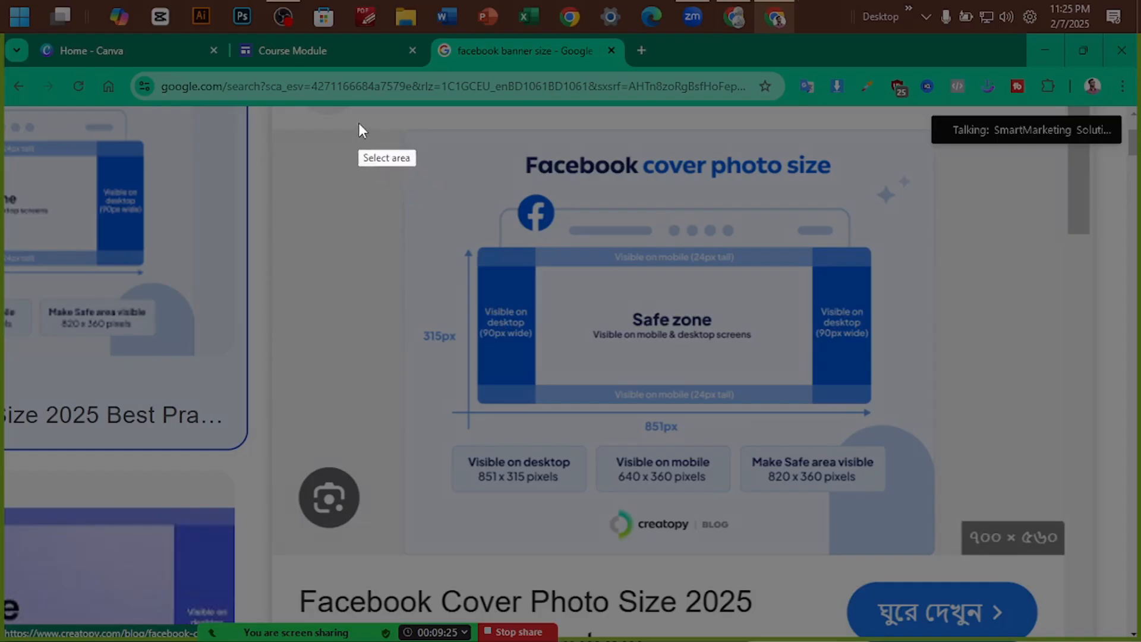
left_click_drag(359, 123, 942, 518)
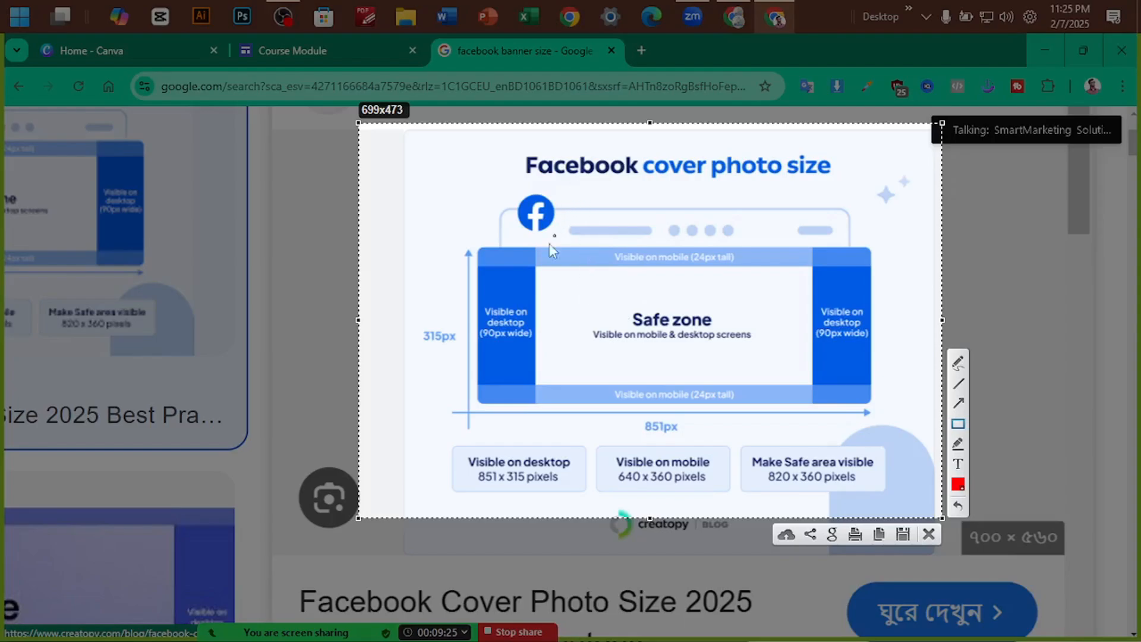
mouse_move(468, 248)
left_mouse_down()
mouse_move(609, 327)
mouse_move(878, 416)
left_mouse_up()
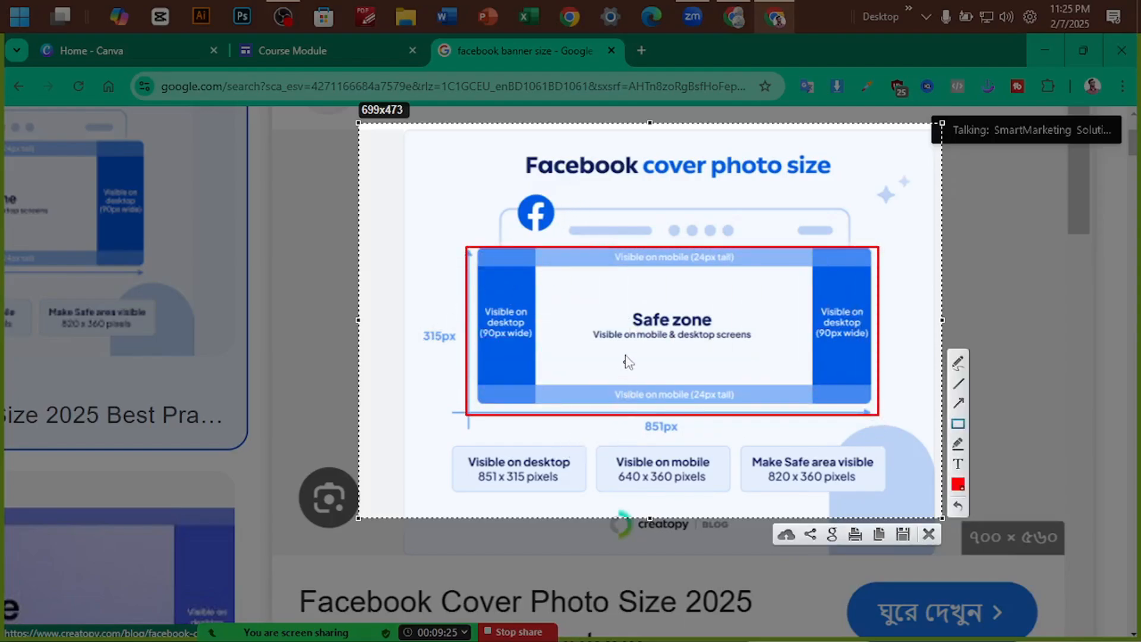
mouse_move(535, 266)
left_mouse_down()
mouse_move(794, 364)
mouse_move(818, 381)
mouse_move(811, 386)
left_mouse_up()
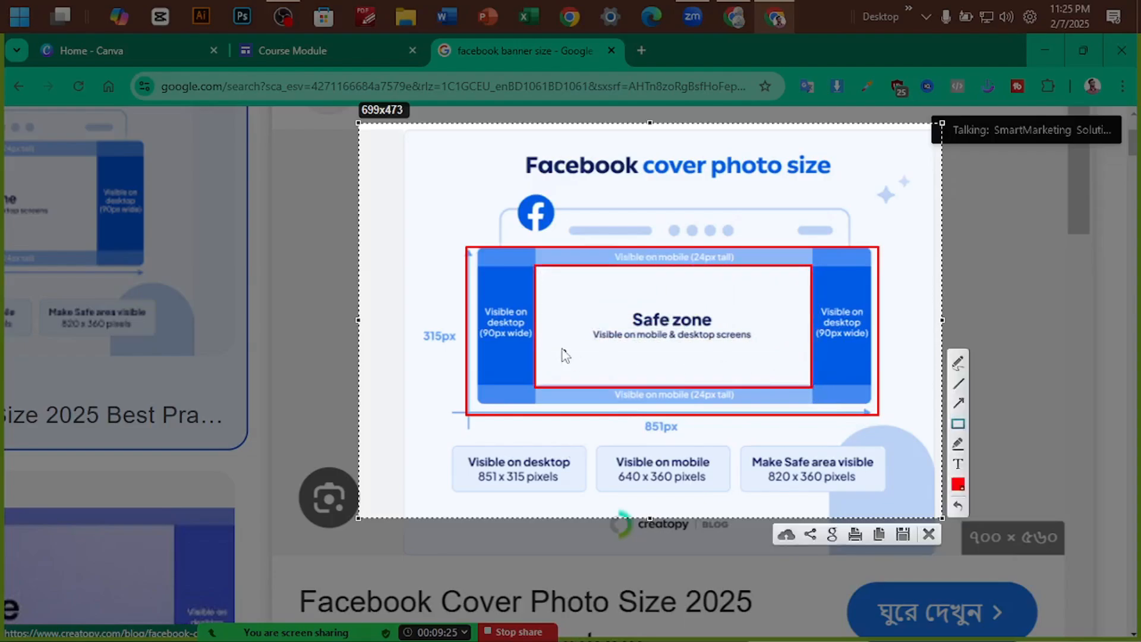
mouse_move(686, 343)
left_mouse_down()
mouse_move(808, 359)
mouse_move(809, 392)
left_mouse_up()
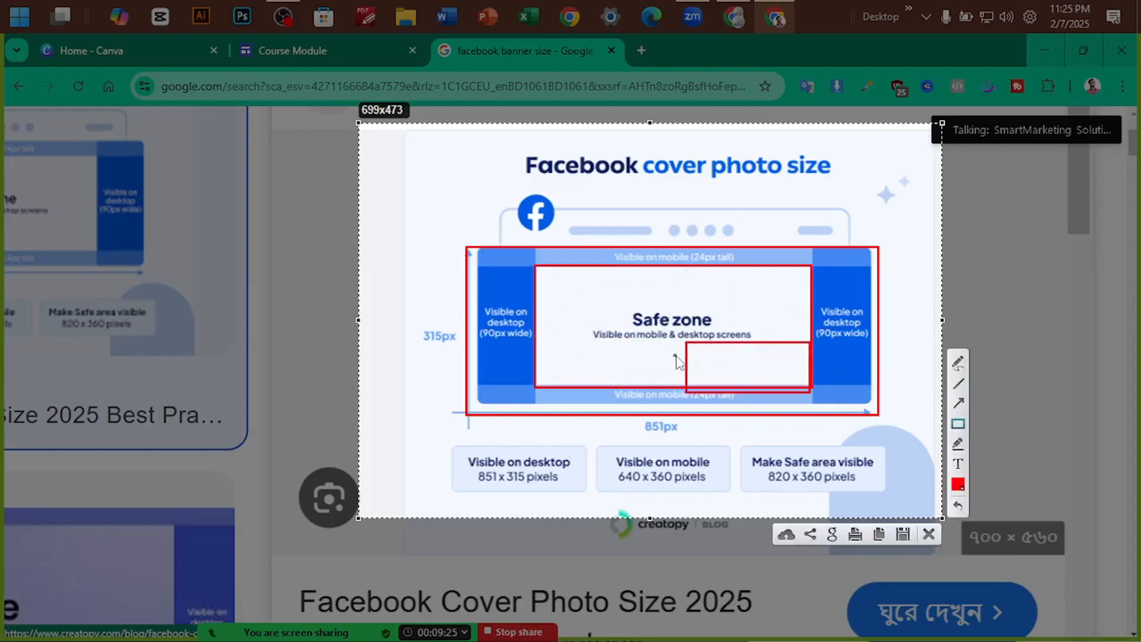
key("ctrl+z")
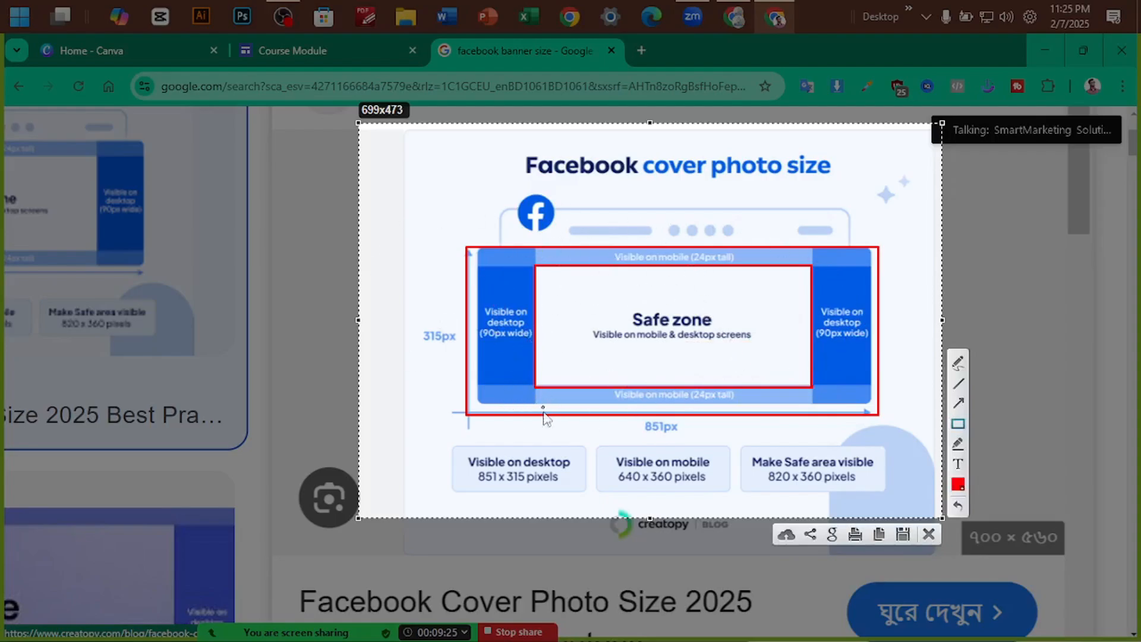
mouse_move(596, 443)
left_mouse_down()
mouse_move(624, 472)
mouse_move(732, 494)
left_mouse_up()
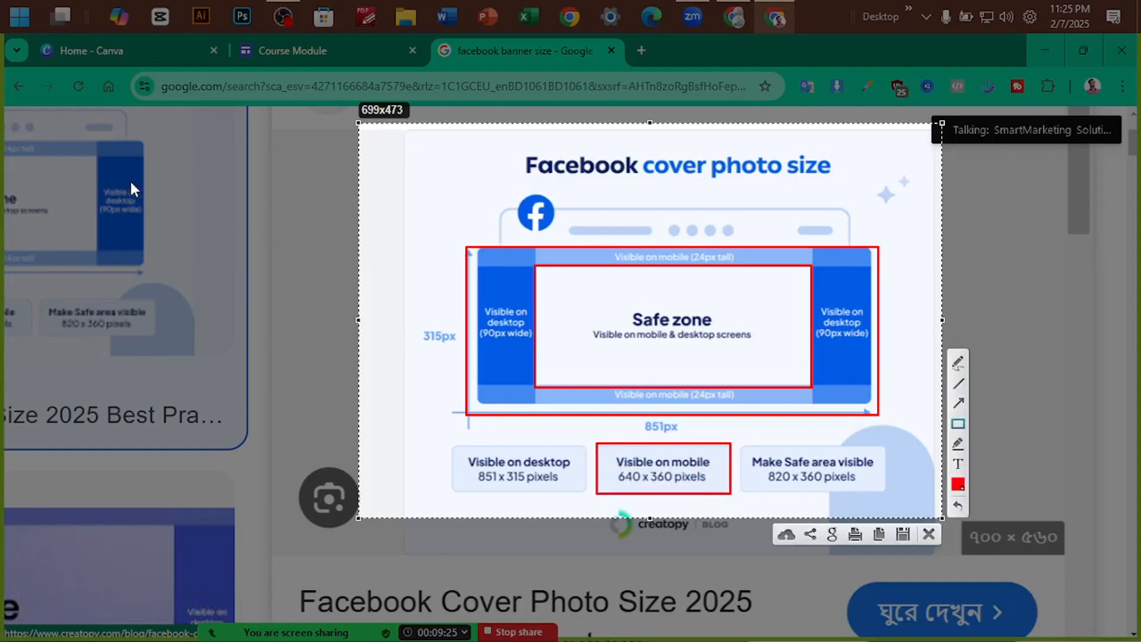
left_click(928, 534)
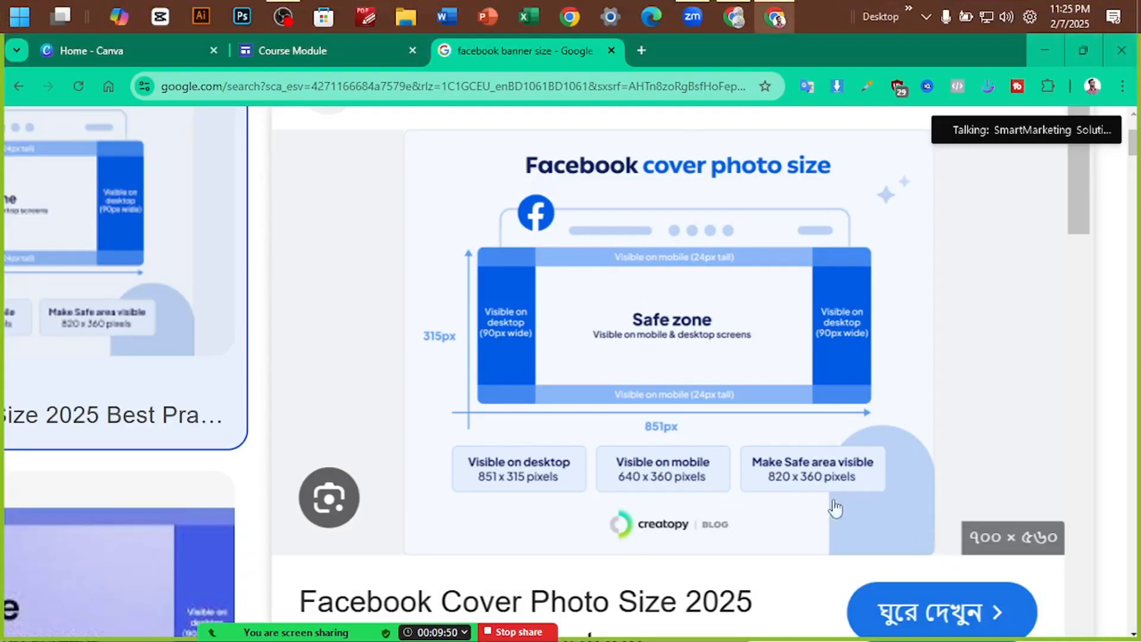
left_click(125, 51)
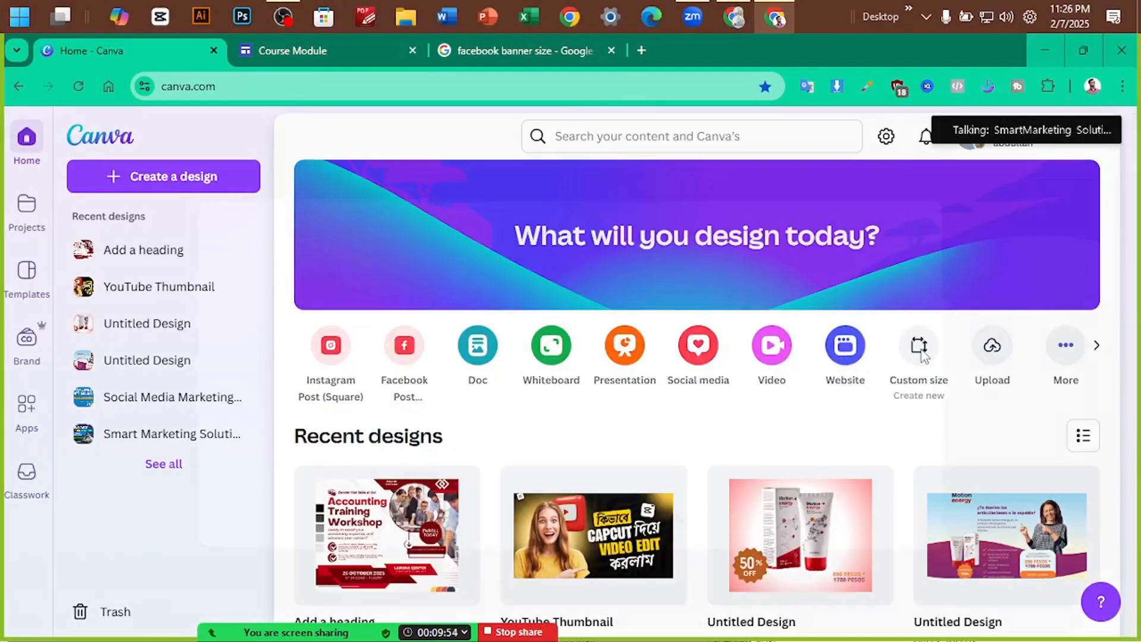
Create a blank 640 × 360 px custom-size design and reload its editor page
left_click(918, 345)
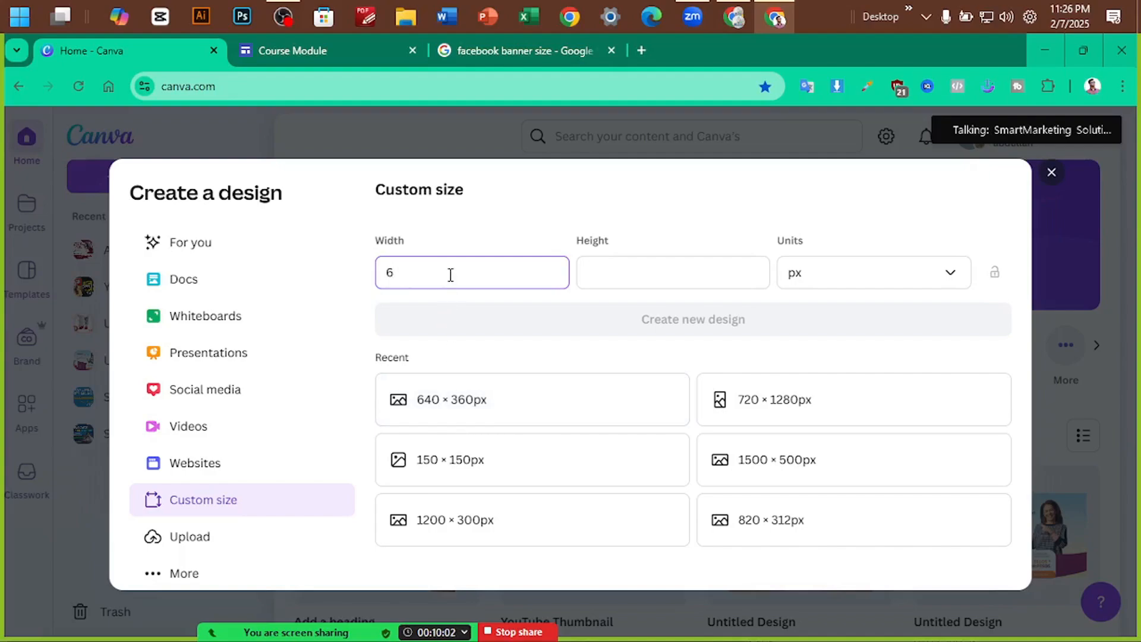
left_click(635, 281)
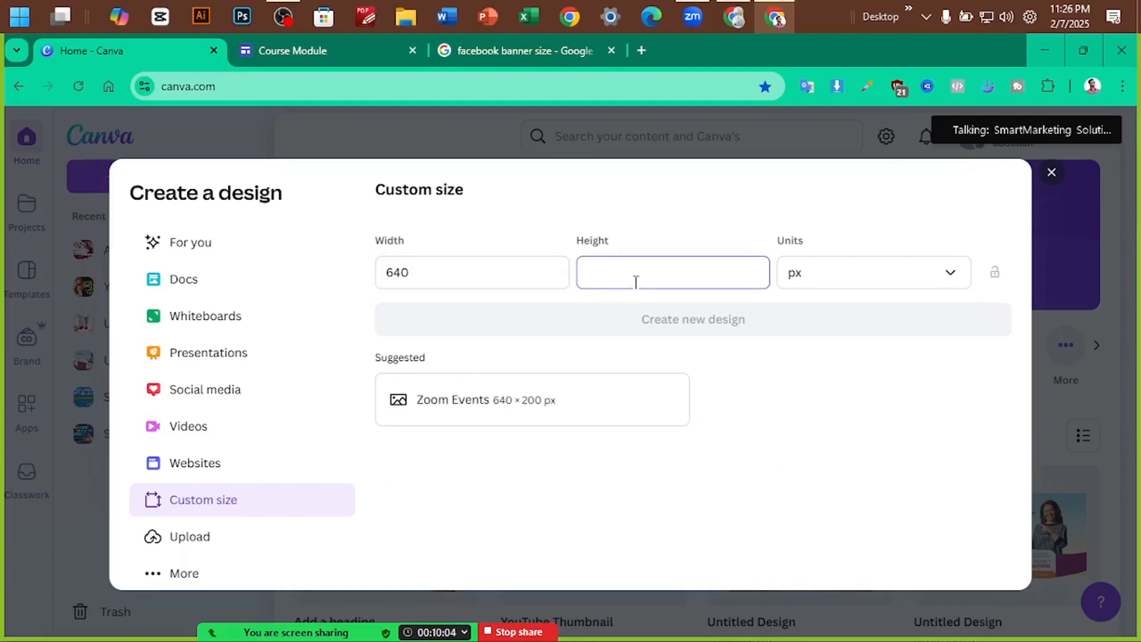
type("360")
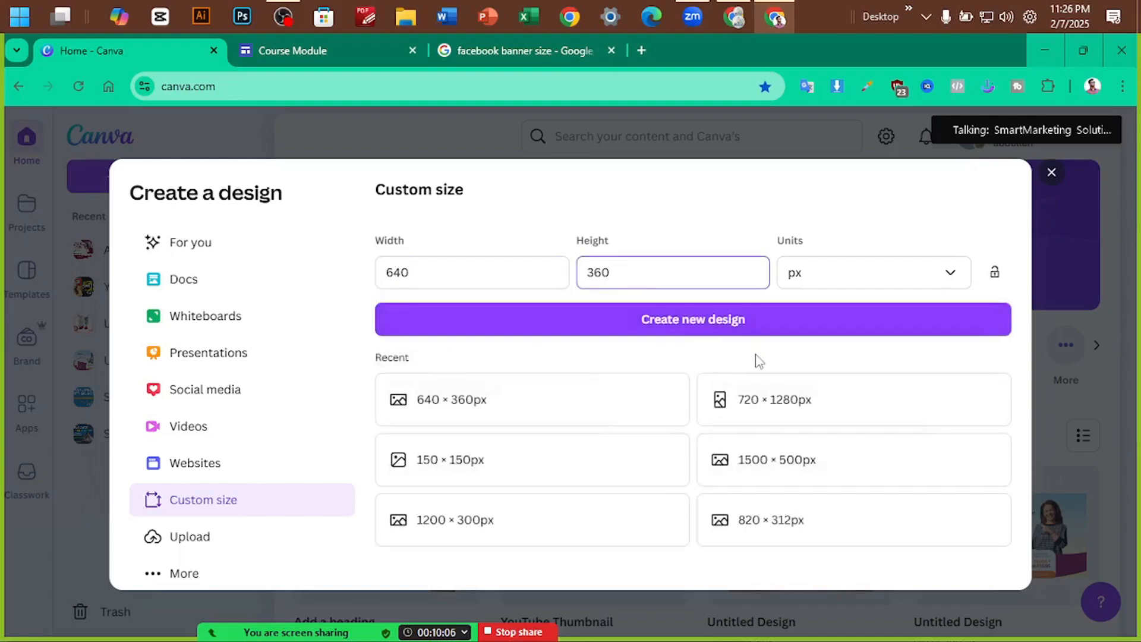
left_click(1050, 177)
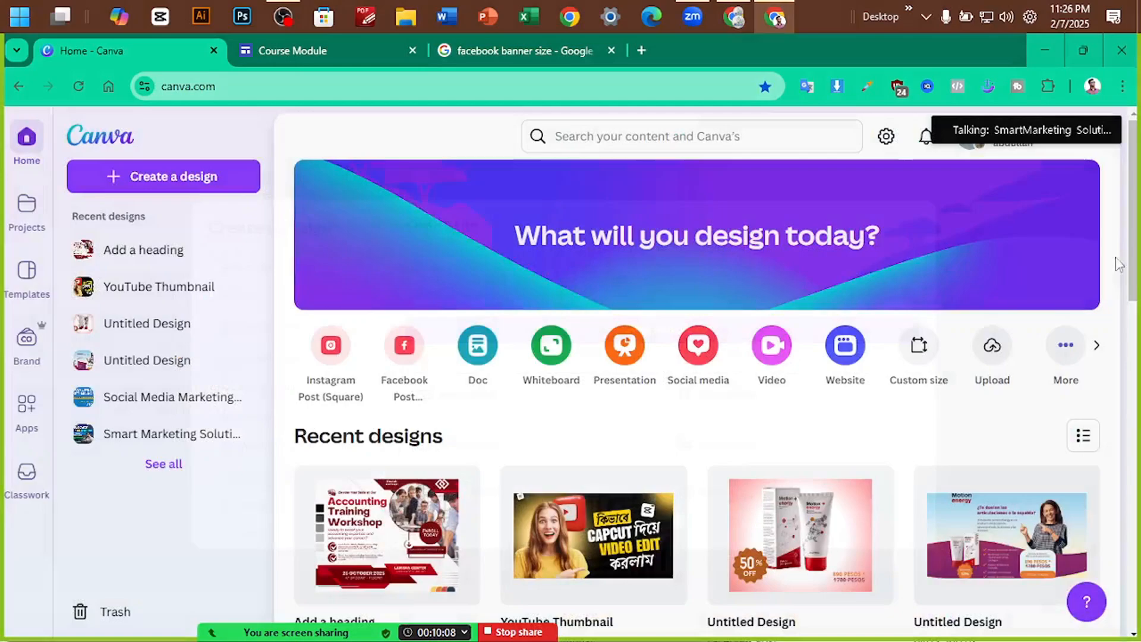
left_click(998, 561)
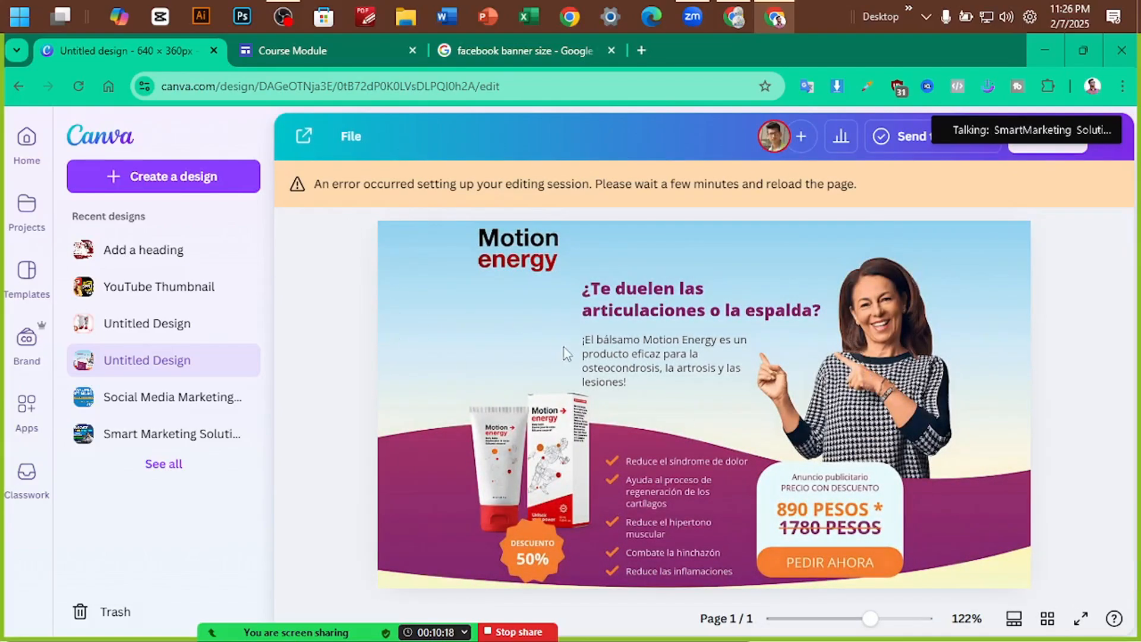
left_click(213, 177)
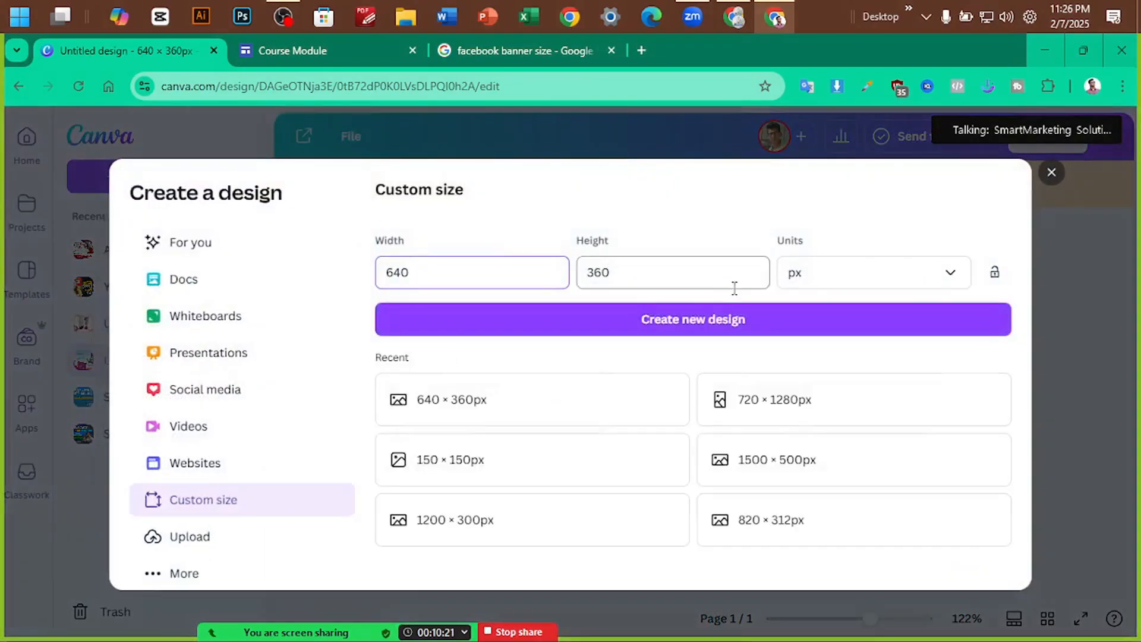
left_click(710, 334)
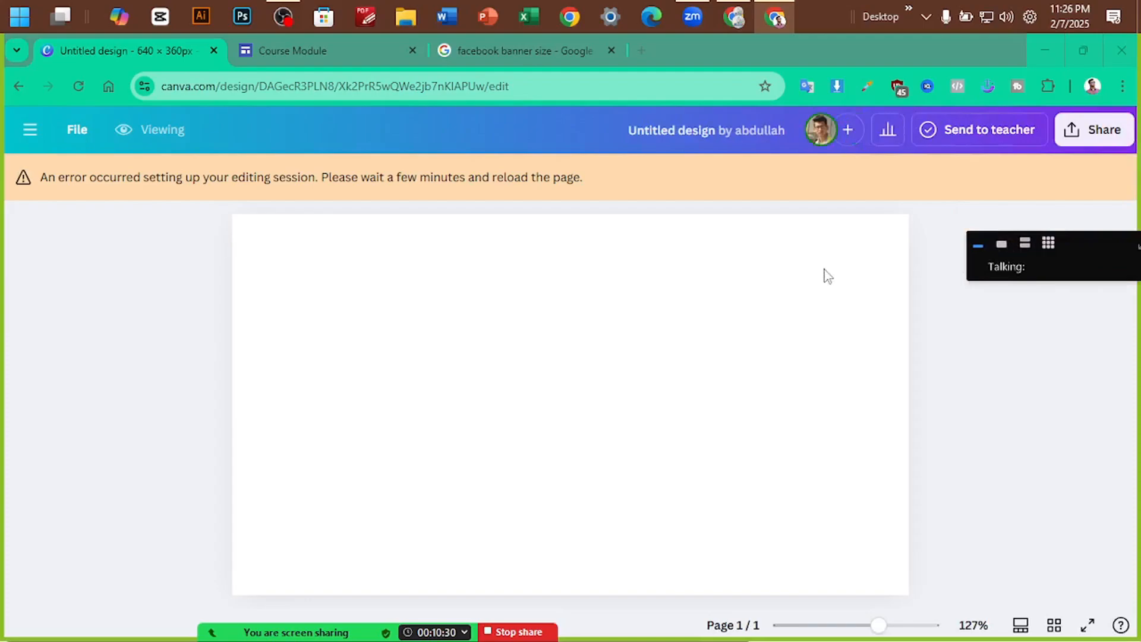
left_click(80, 87)
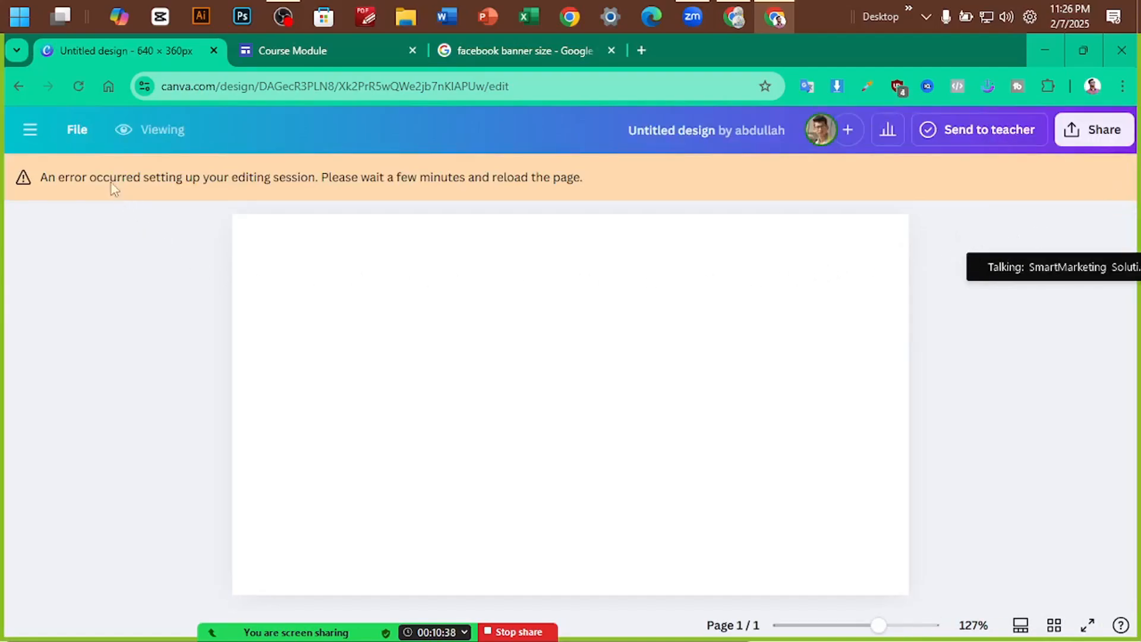
Return to Canva home and open the new untitled 640 × 360 design
left_click(107, 86)
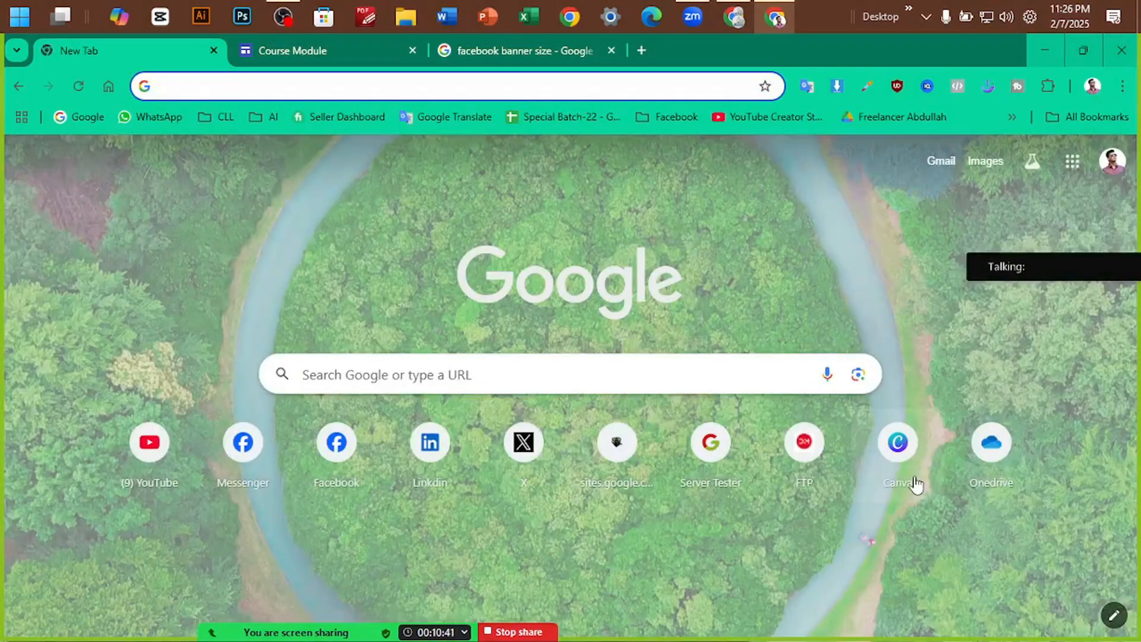
left_click(915, 484)
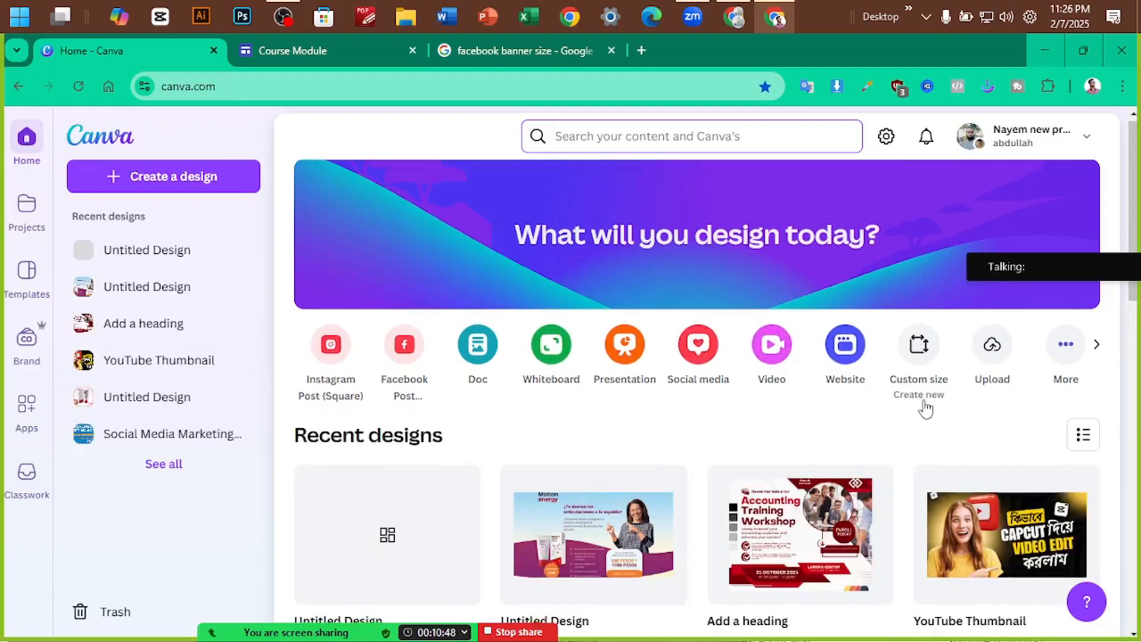
scroll(925, 407, "down", 1)
left_click(375, 465)
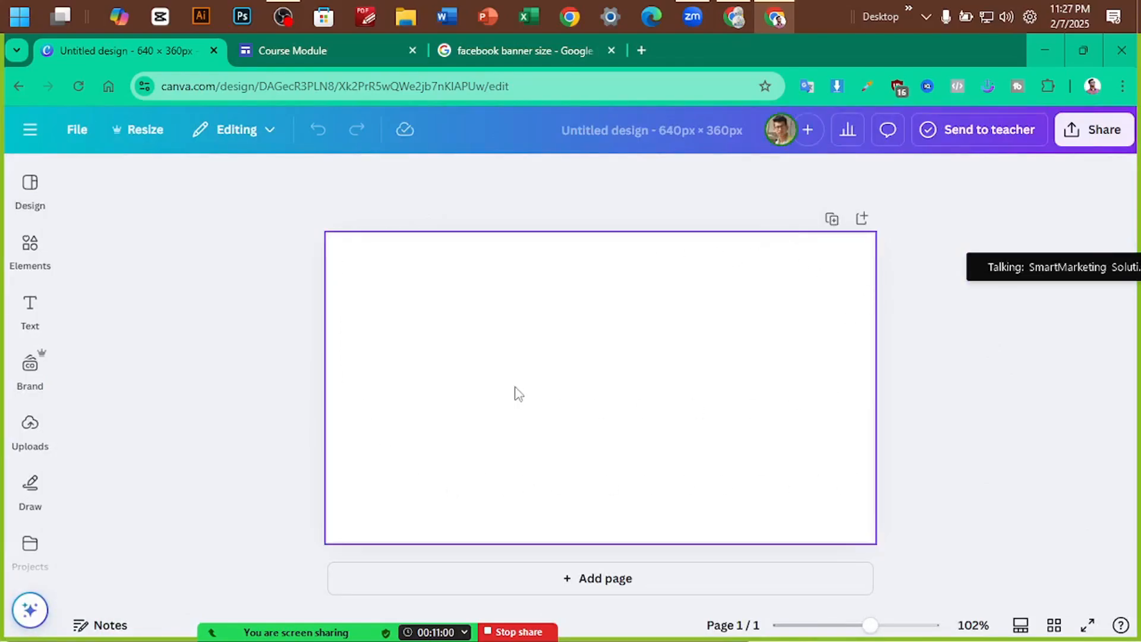
Browse the Design templates for 'facebook banner', then clear the template search
left_click(30, 191)
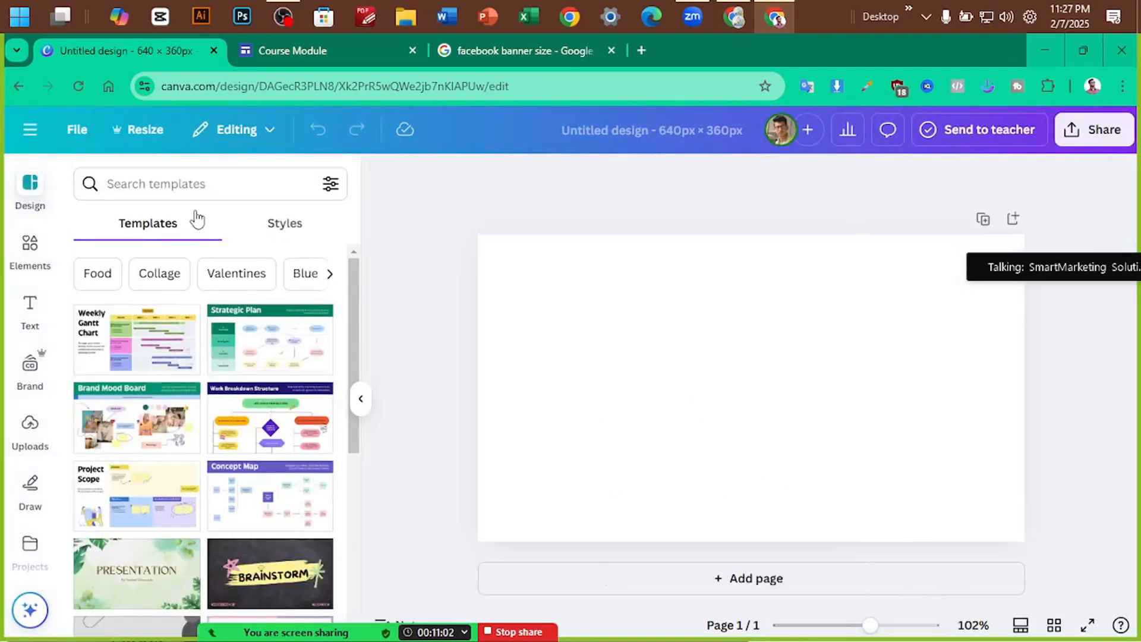
left_click(191, 194)
type("faceb")
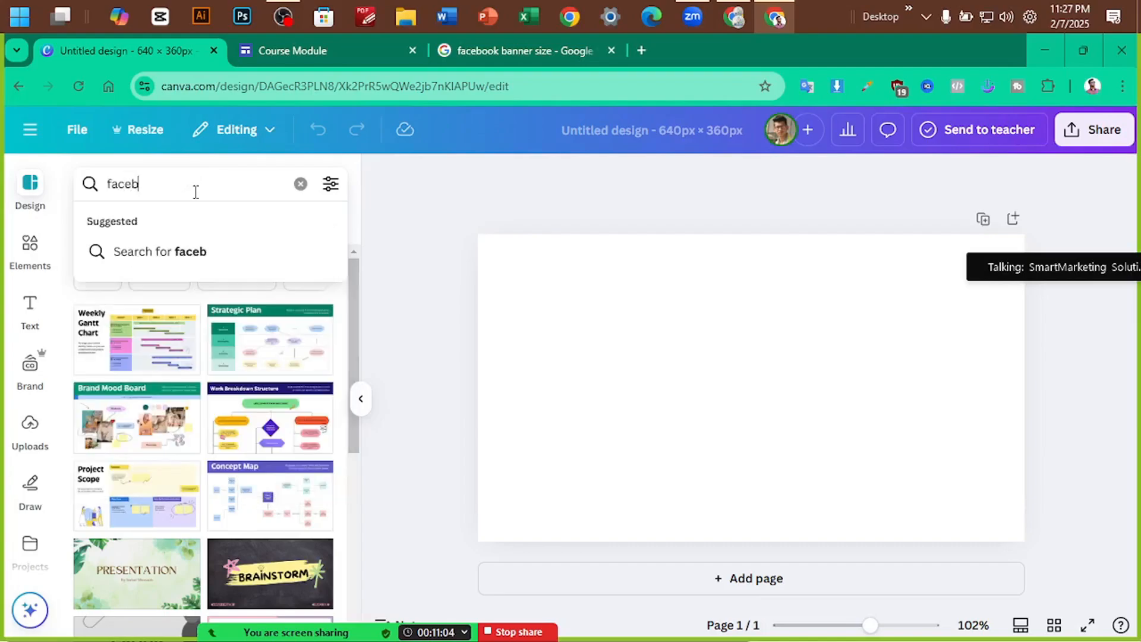
type("ook banner")
key("Return")
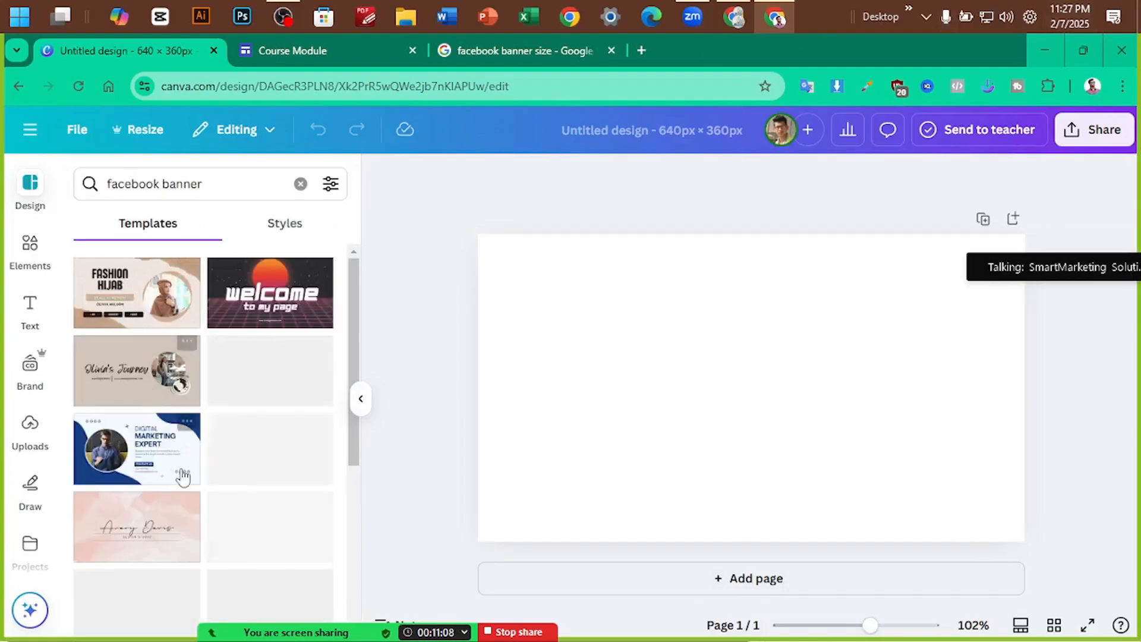
scroll(183, 469, "down", 3)
scroll(237, 321, "up", 1)
scroll(176, 390, "up", 2)
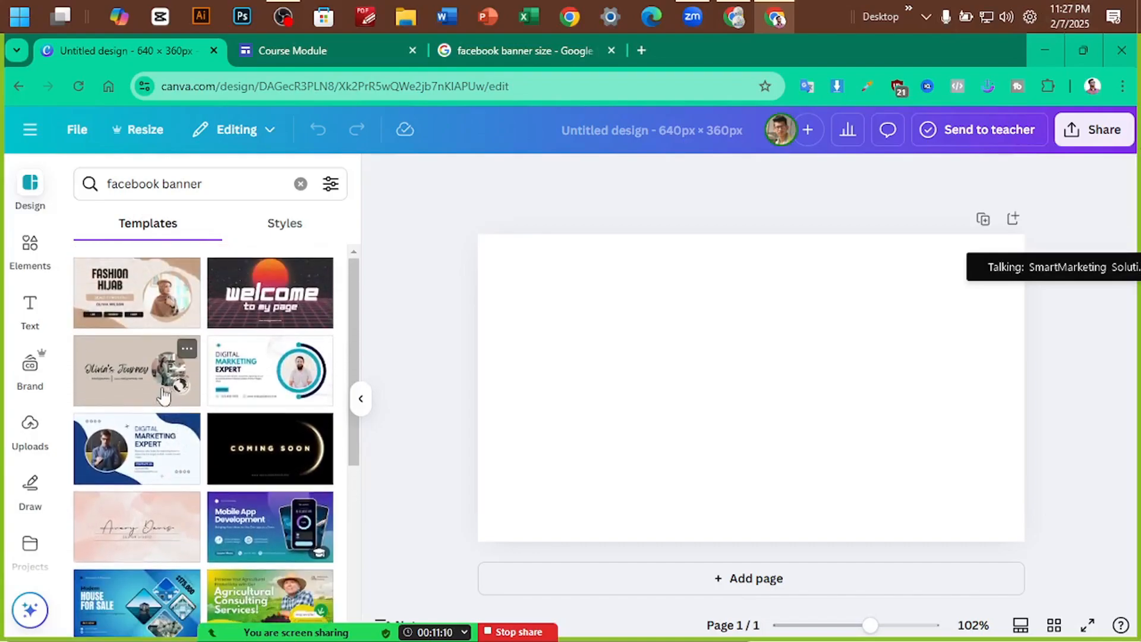
left_click(300, 183)
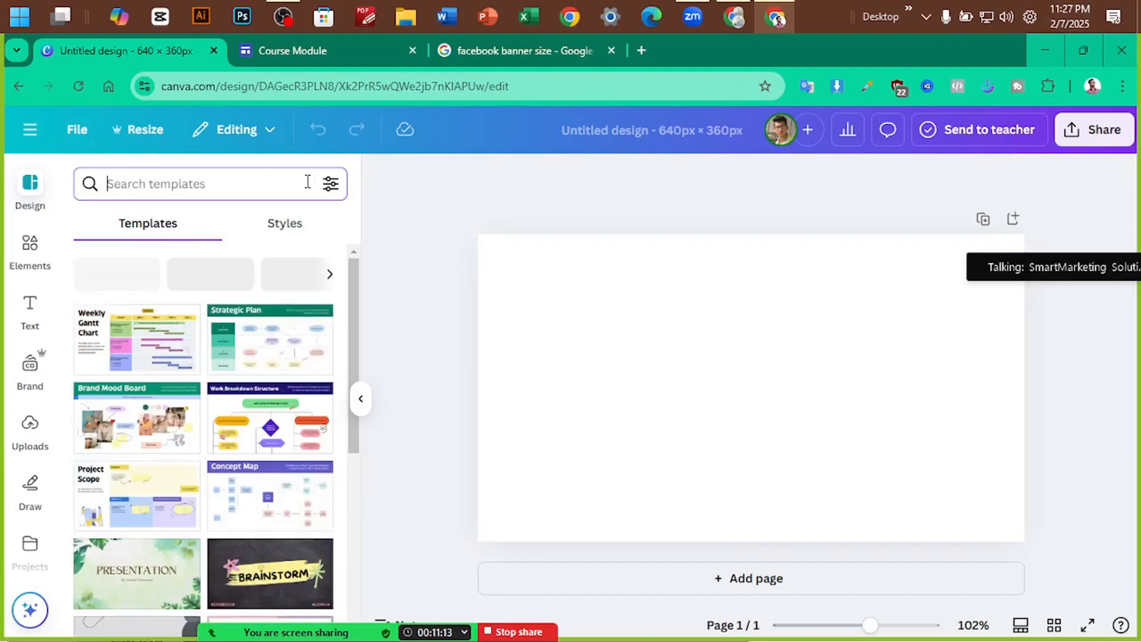
left_click(641, 51)
Search Google for 'facebook banner' and screen-capture the Freepik Facebook cover result
type("fa")
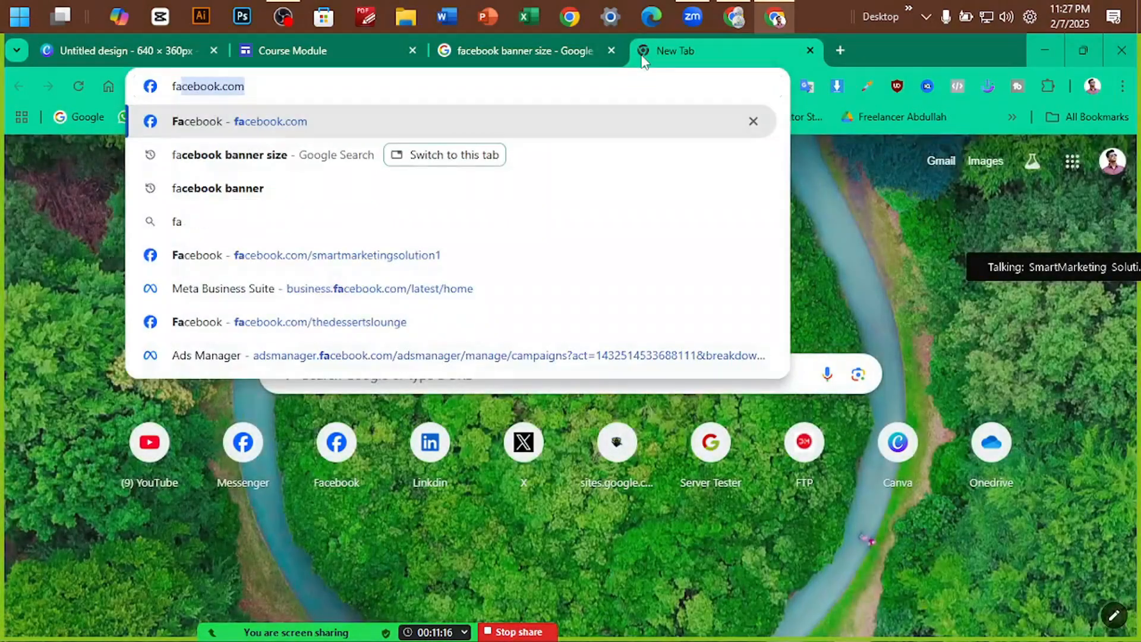
type("c")
key("Down")
key("Down")
key("Return")
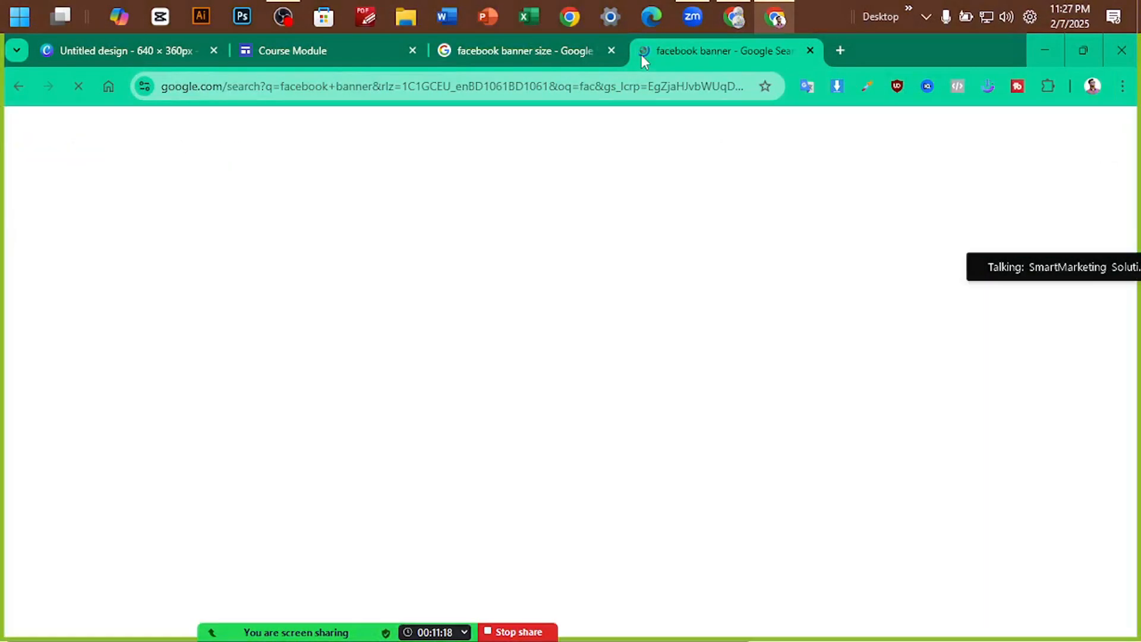
scroll(265, 215, "down", 5)
scroll(265, 215, "down", 10)
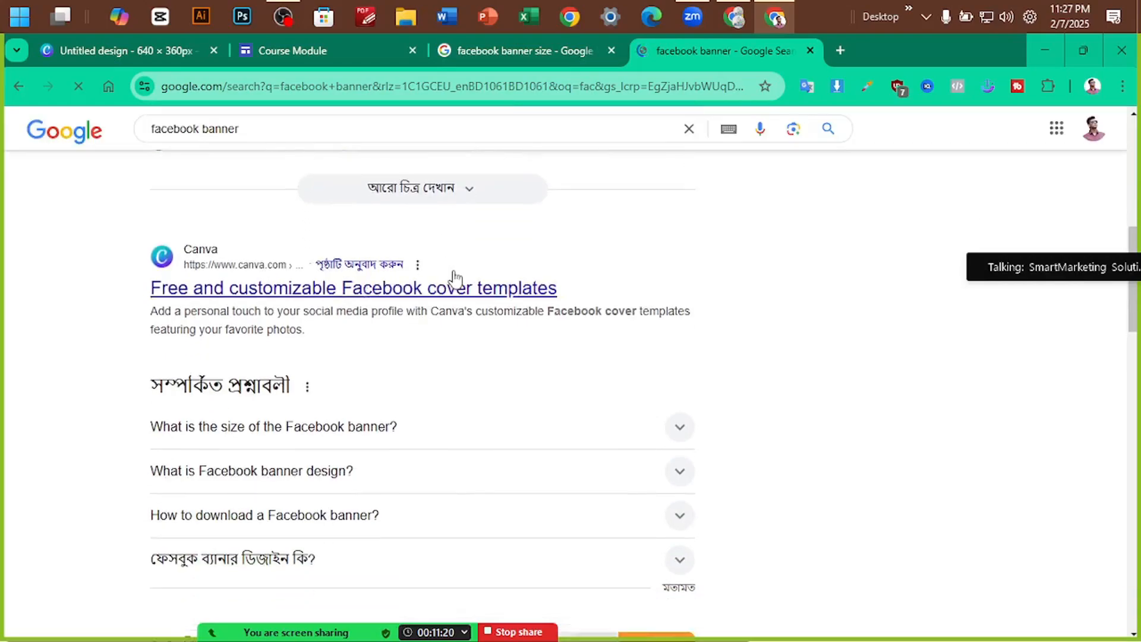
key("Print")
left_click_drag(43, 300, 854, 463)
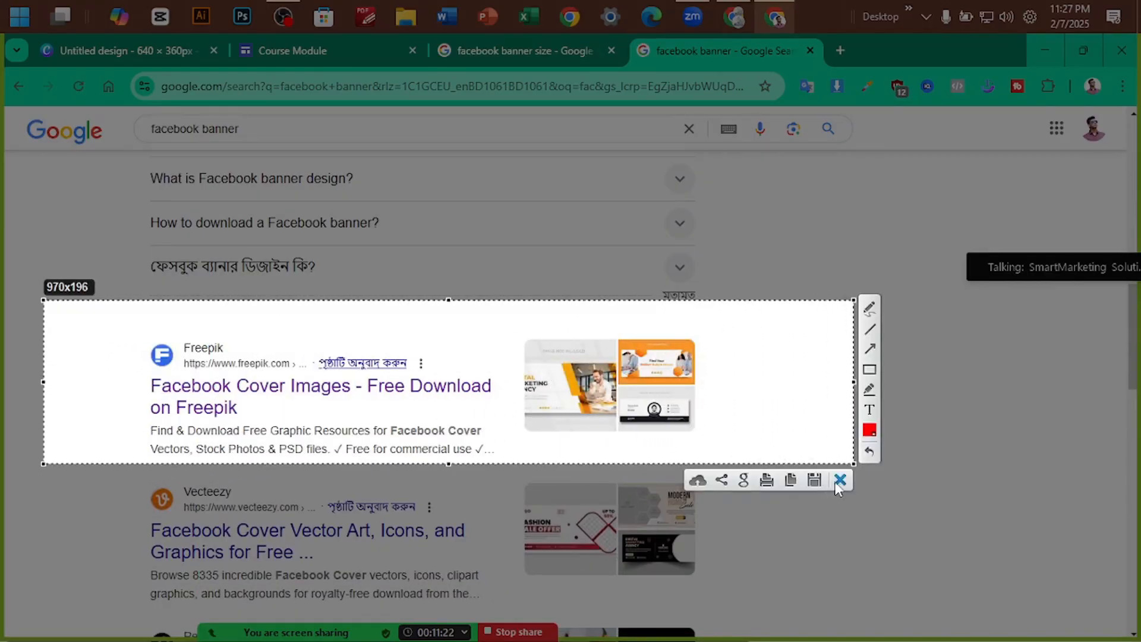
left_click(839, 479)
Open Freepik's Facebook Cover Images result in a new tab, keeping the search results
middle_click(205, 408)
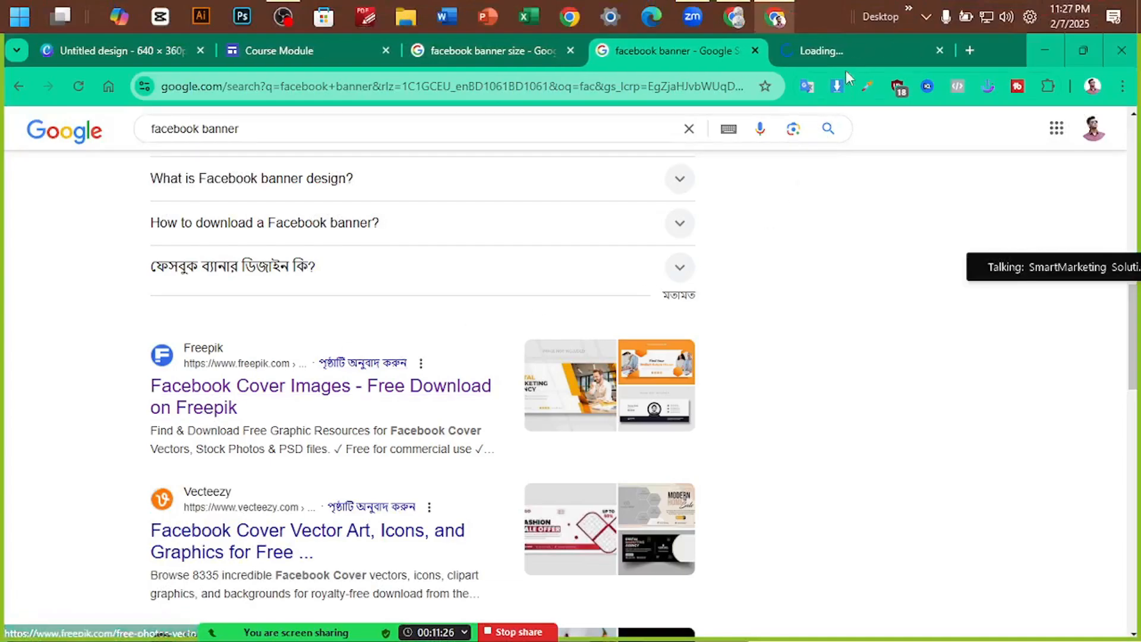
left_click(848, 44)
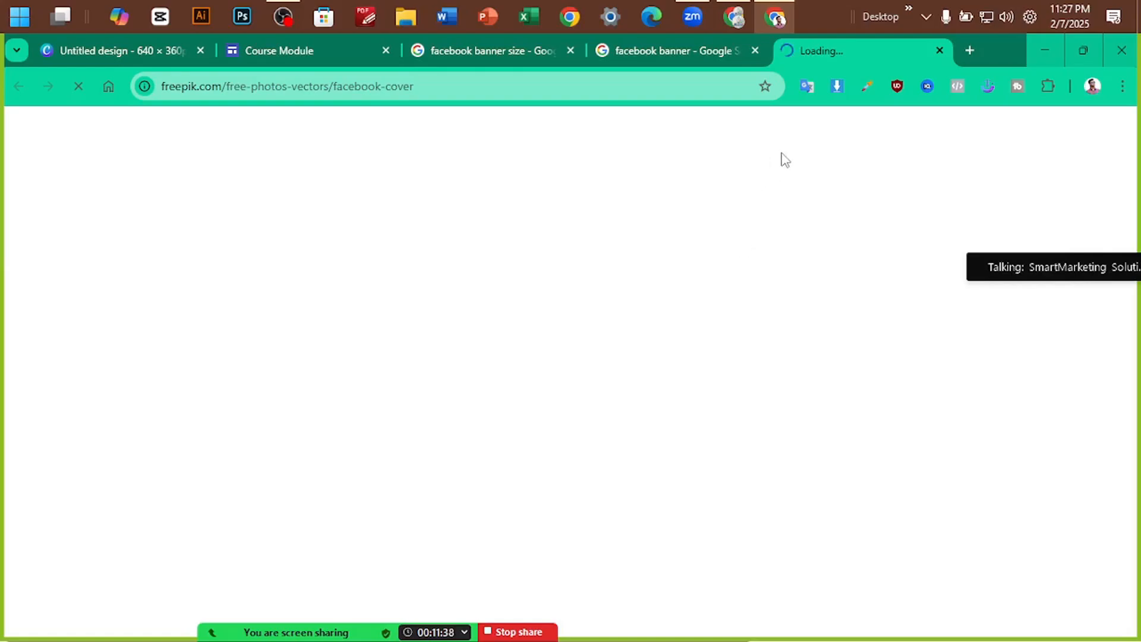
left_click(682, 52)
left_click(804, 52)
left_click(704, 59)
scroll(307, 407, "down", 3)
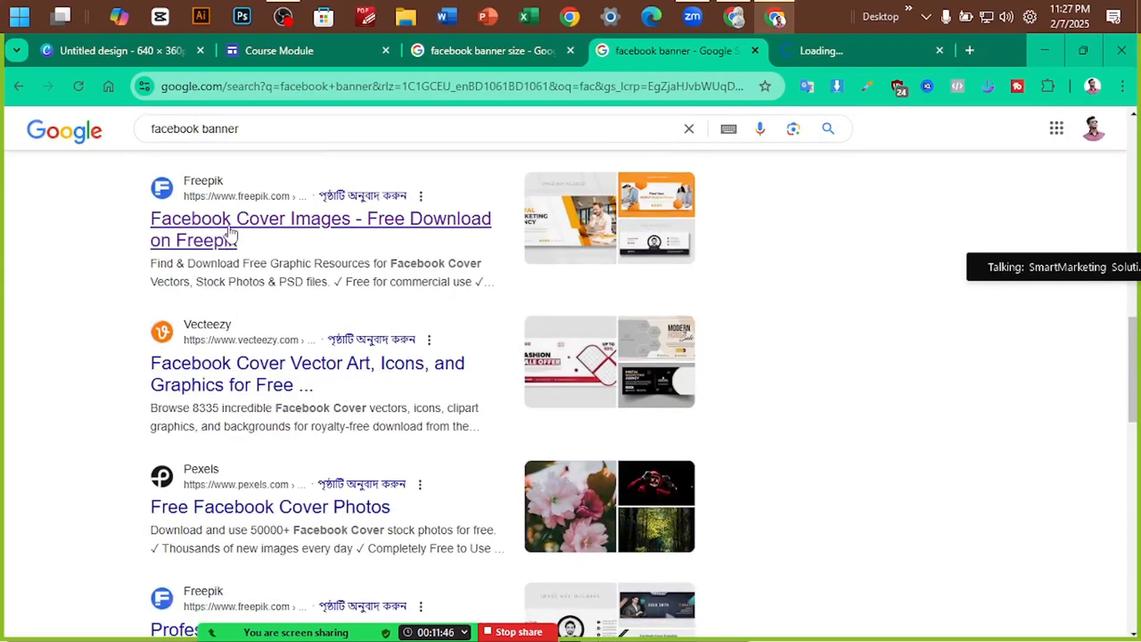
left_click(230, 234)
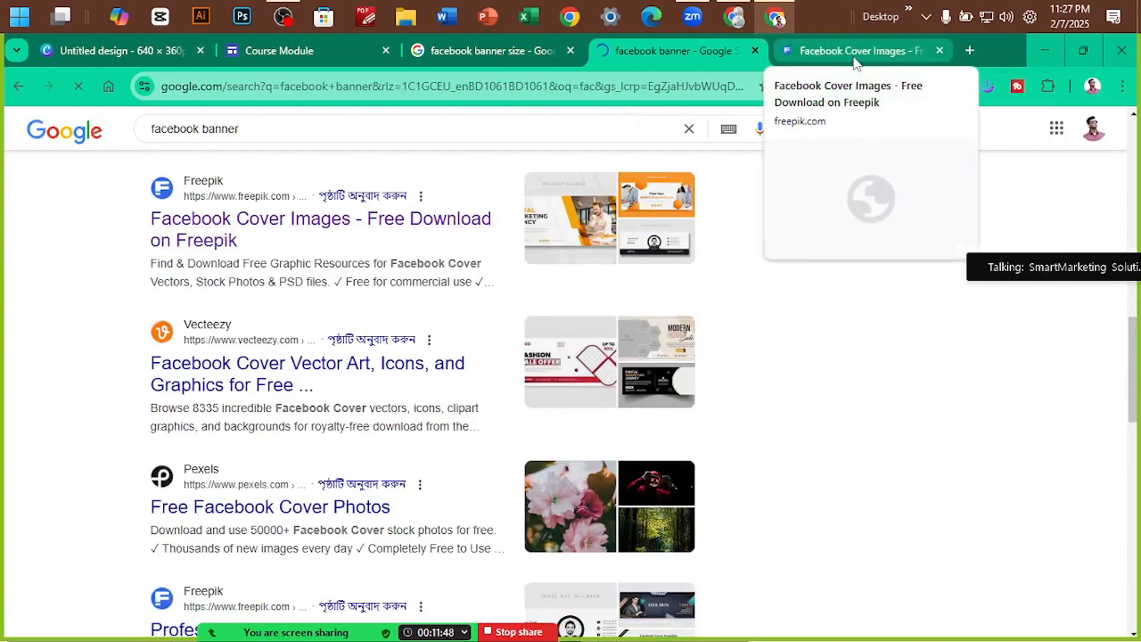
Open the blue creative business agency cover template in a new tab
scroll(488, 246, "down", 4)
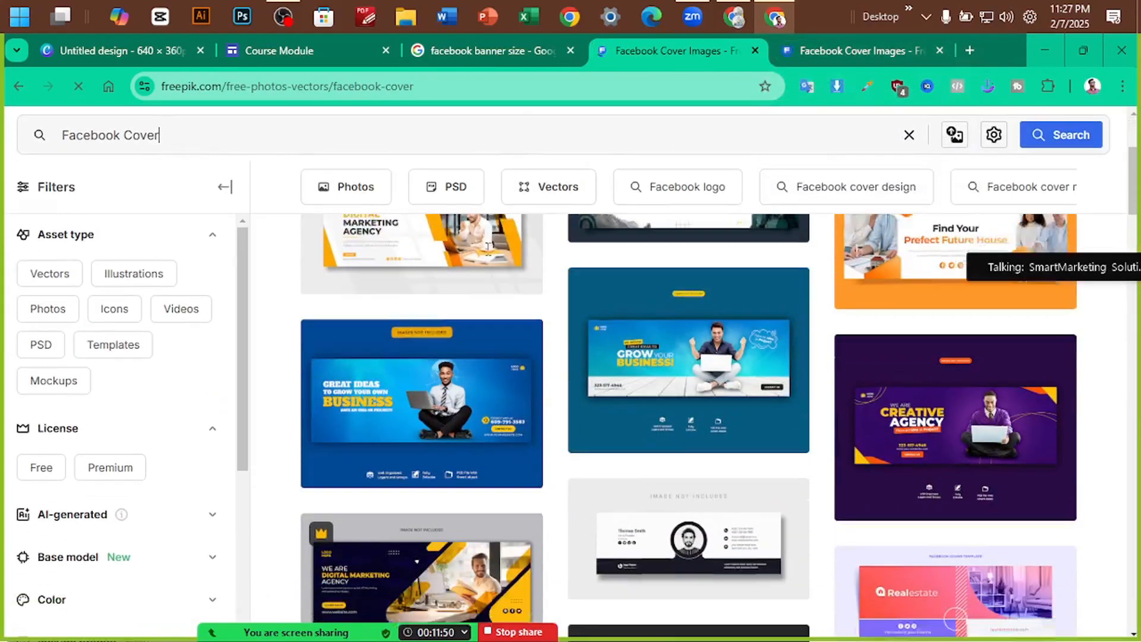
scroll(689, 321, "down", 5)
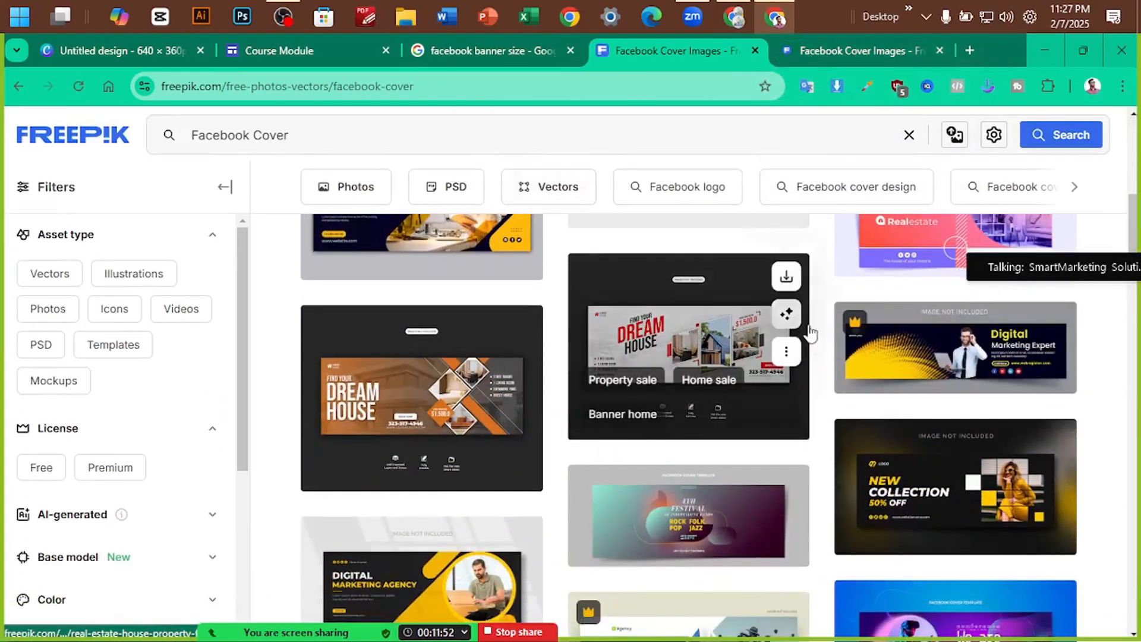
scroll(811, 332, "down", 10)
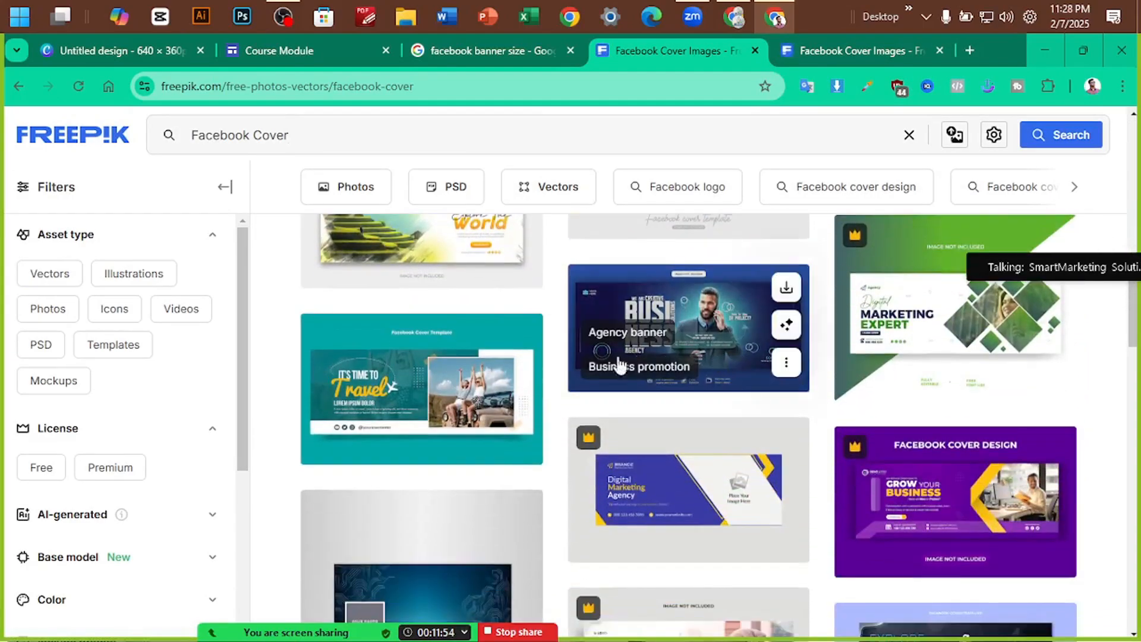
scroll(320, 374, "down", 5)
scroll(386, 384, "up", 6)
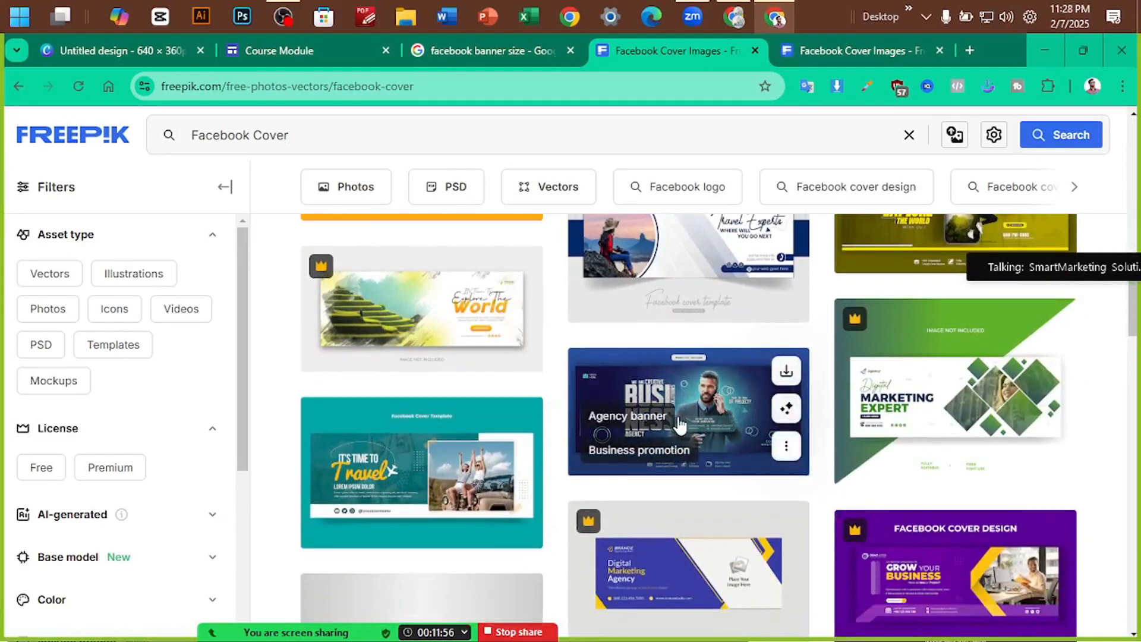
middle_click(680, 410)
Open the olive Travel Explore cover template, then view the business agency template's tab
scroll(452, 374, "up", 3)
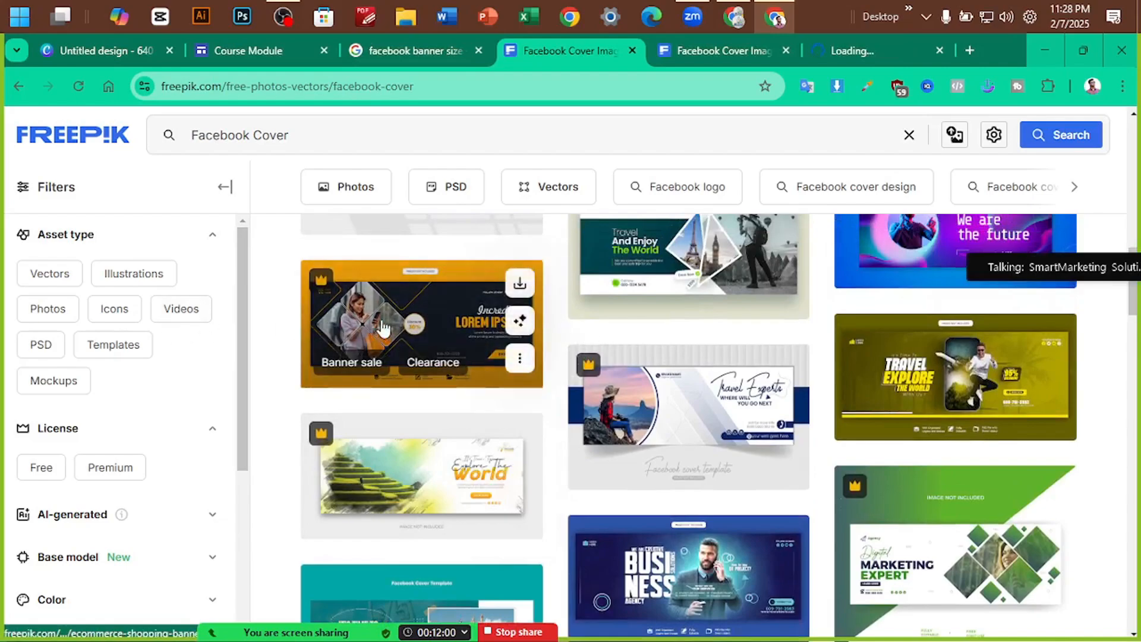
scroll(377, 319, "up", 5)
scroll(465, 318, "down", 5)
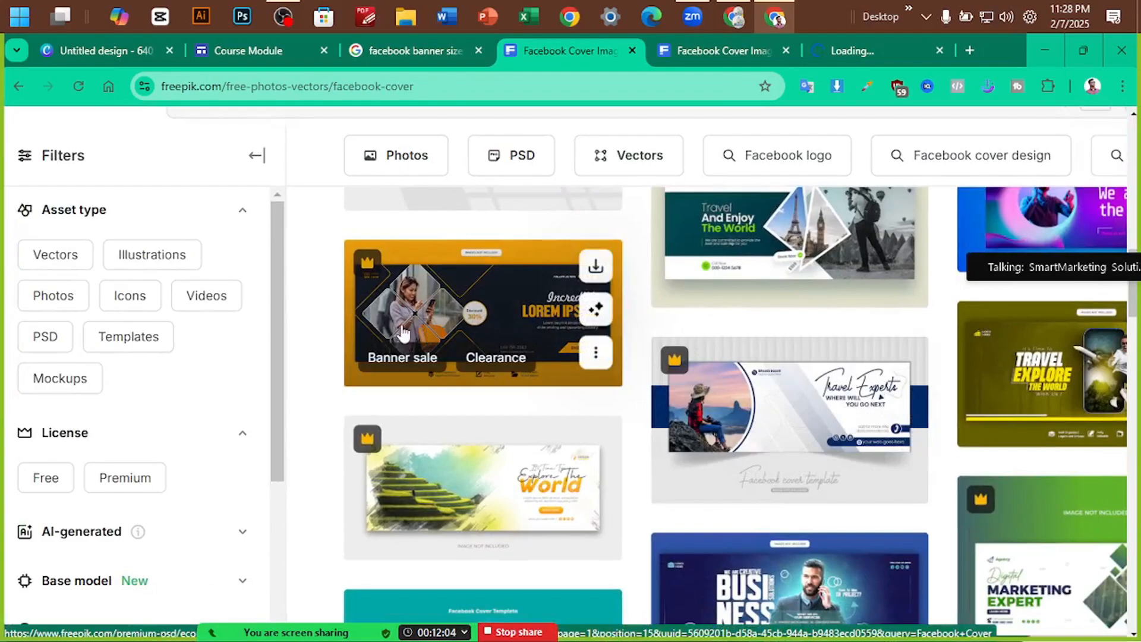
scroll(403, 333, "up", 5)
scroll(534, 329, "down", 5)
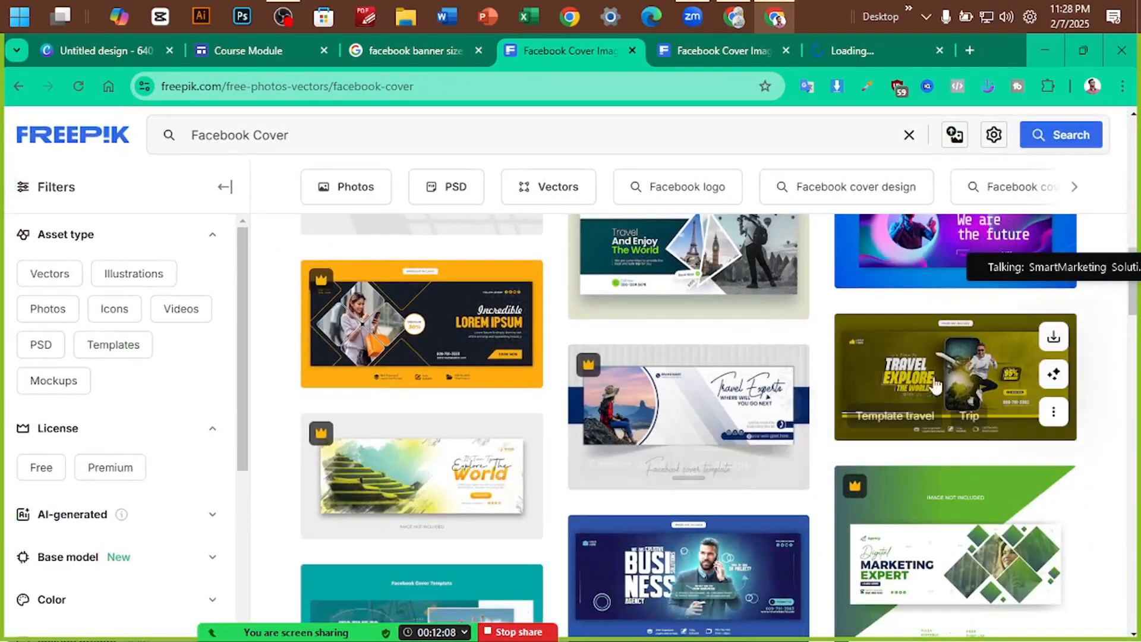
scroll(973, 372, "up", 5)
left_click(869, 358, "ctrl")
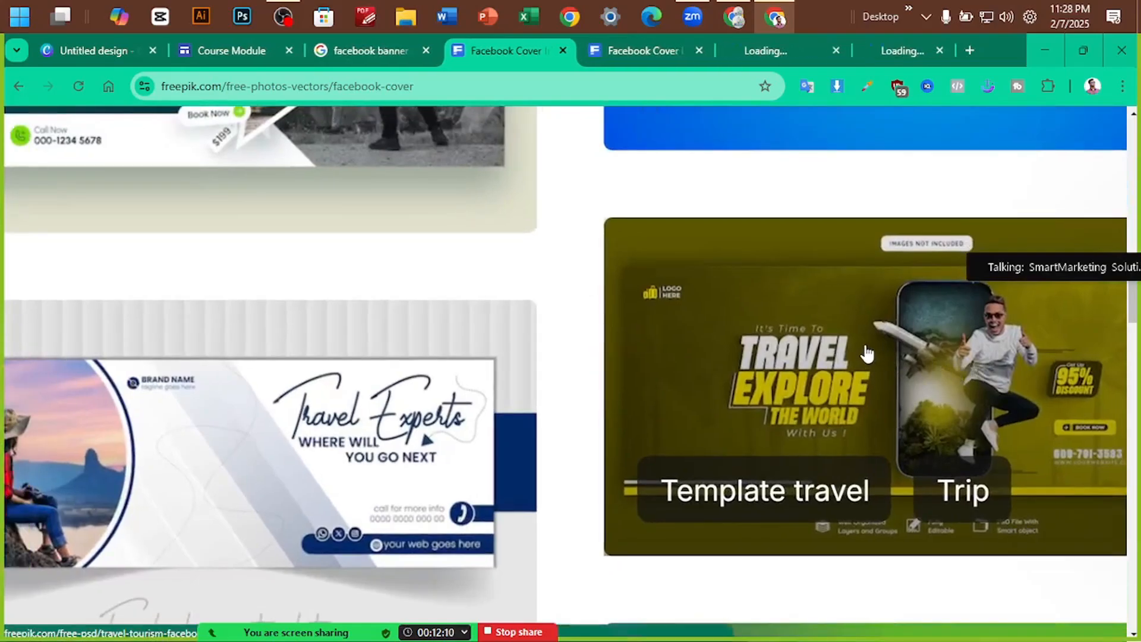
scroll(448, 265, "down", 5)
left_click(632, 50)
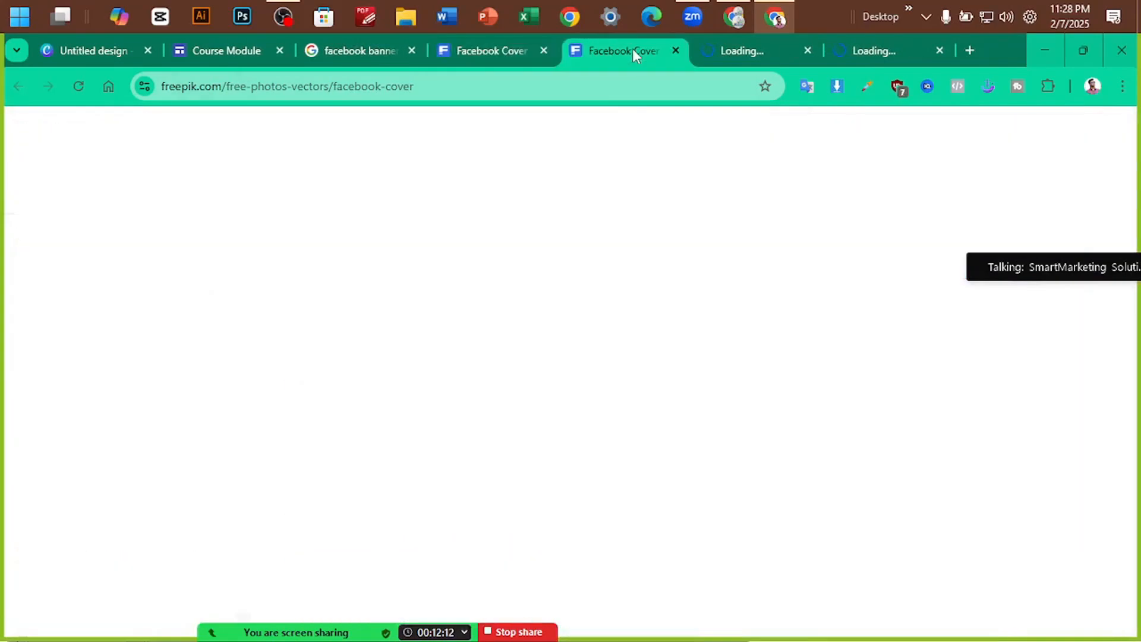
scroll(692, 173, "down", 4)
scroll(690, 125, "up", 4)
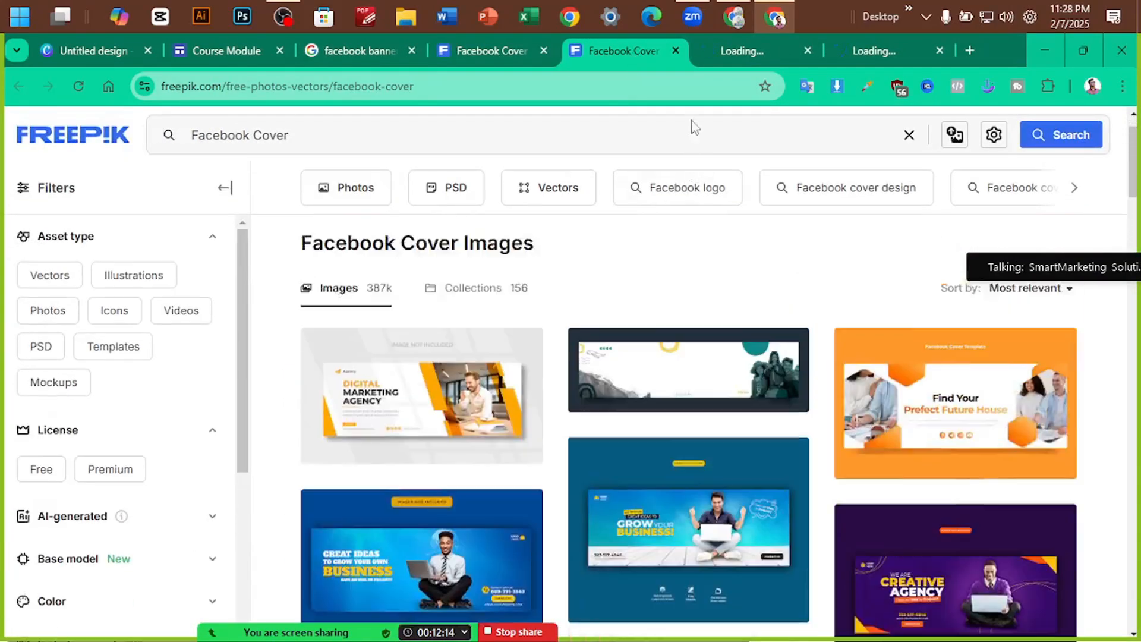
left_click(732, 47)
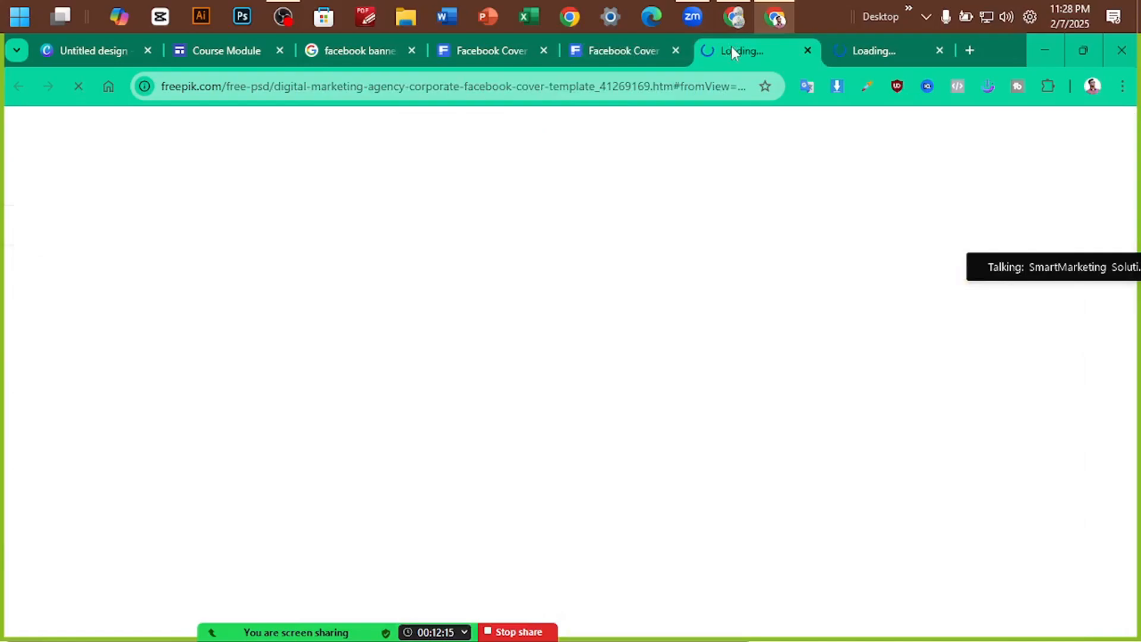
Close the duplicate Facebook cover results tab and bring up the travel and digital marketing template pages
left_click(676, 50)
left_click(830, 53)
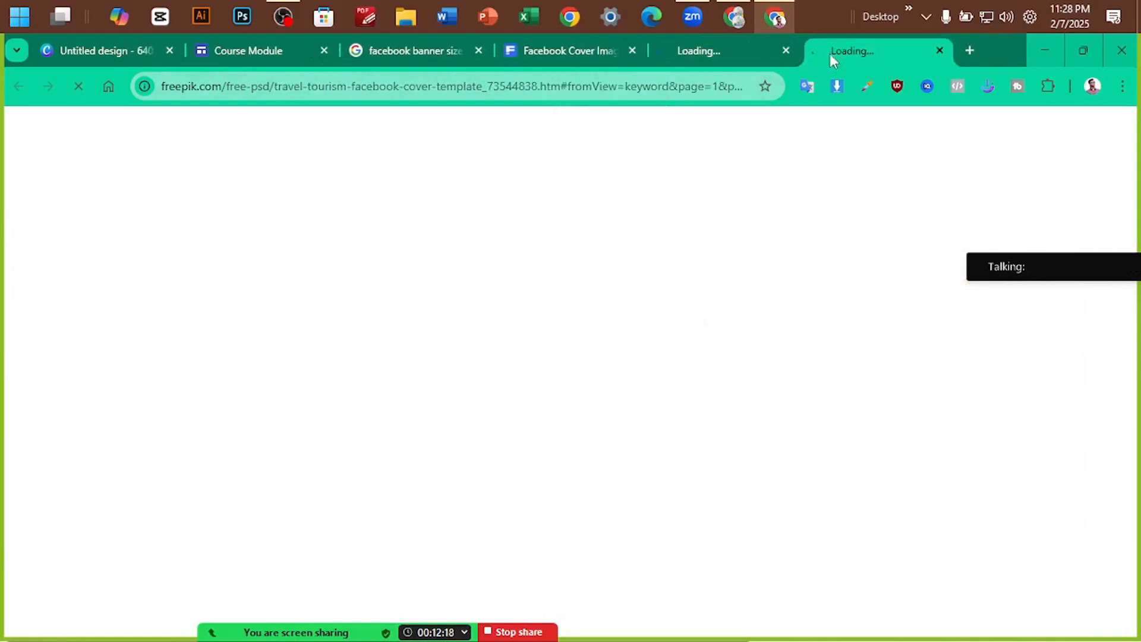
left_click(700, 52)
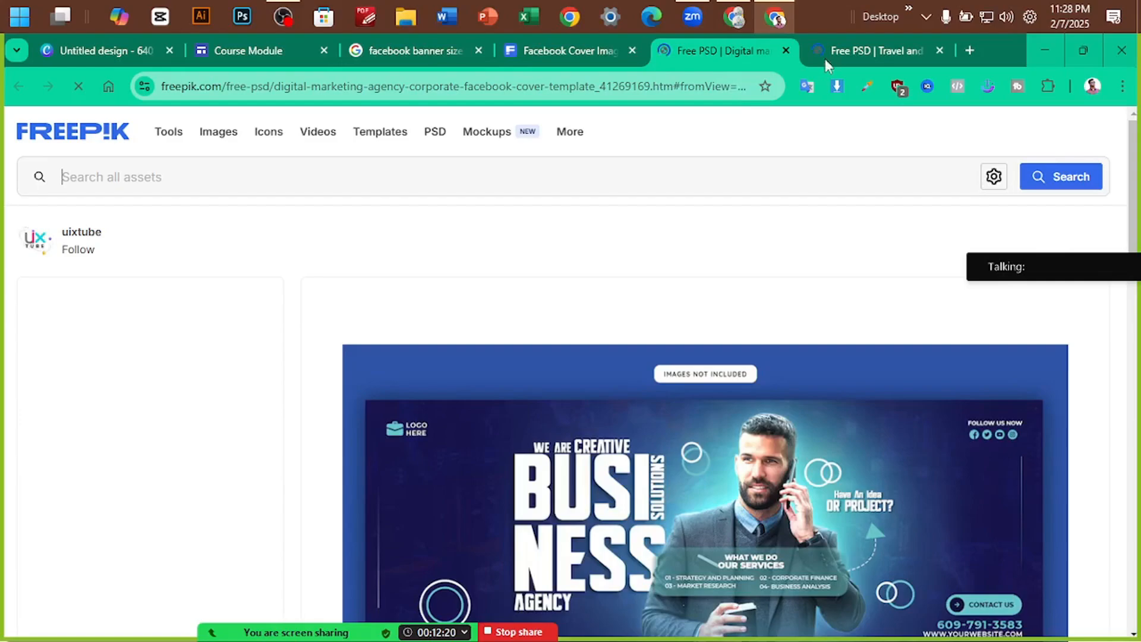
Scroll through the travel and digital marketing template previews, ending on the digital marketing cover
scroll(697, 261, "down", 3)
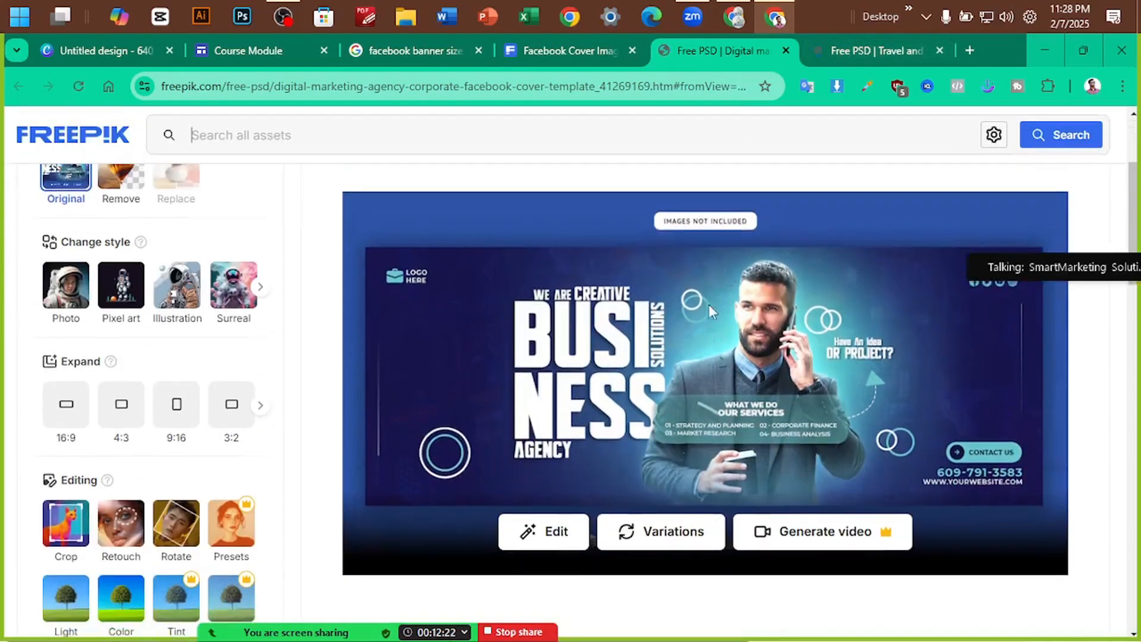
scroll(708, 306, "down", 9)
scroll(711, 315, "down", 3)
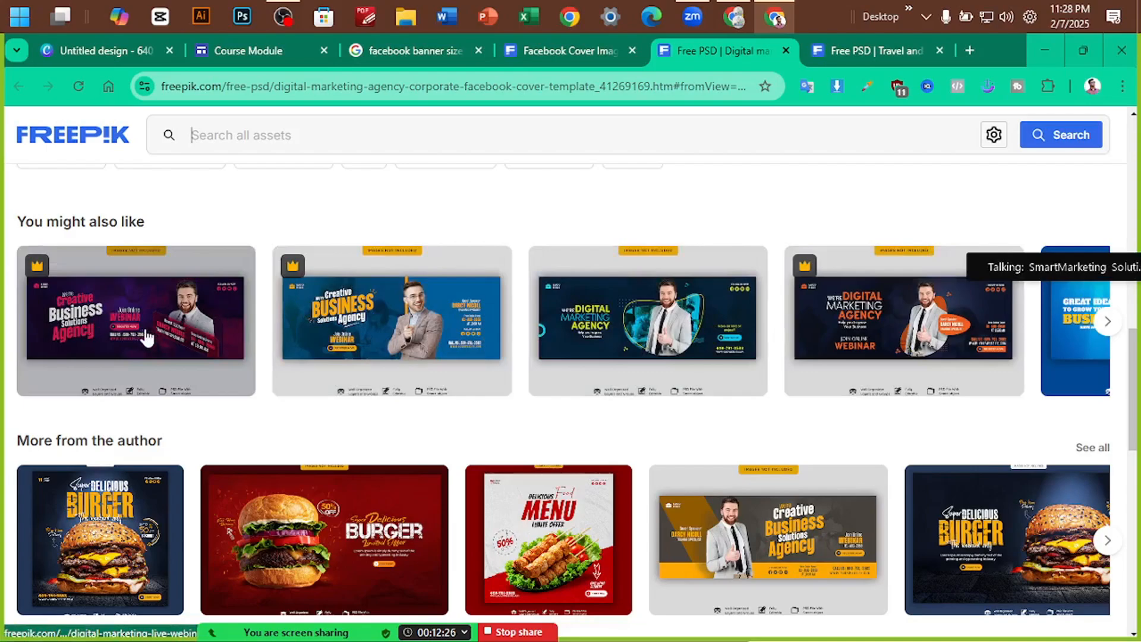
scroll(148, 333, "up", 7)
left_click(862, 50)
scroll(713, 297, "down", 3)
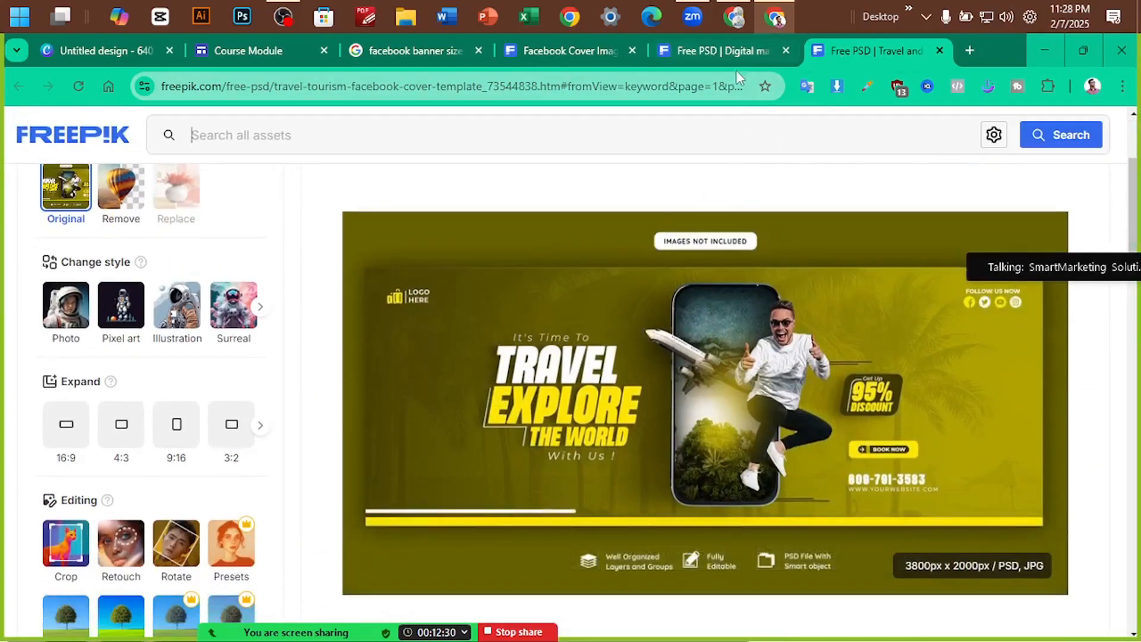
left_click(740, 52)
scroll(668, 297, "up", 5)
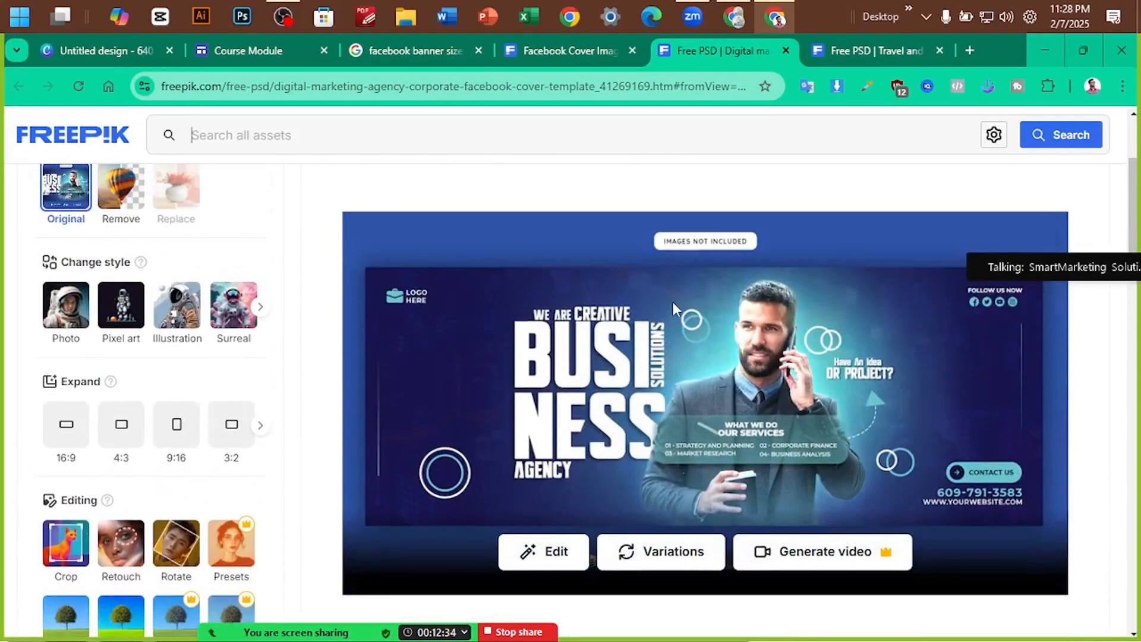
Screen-capture the business agency banner, discard the capture, and return to the blank Canva design
key("Print")
left_click_drag(366, 268, 1041, 542)
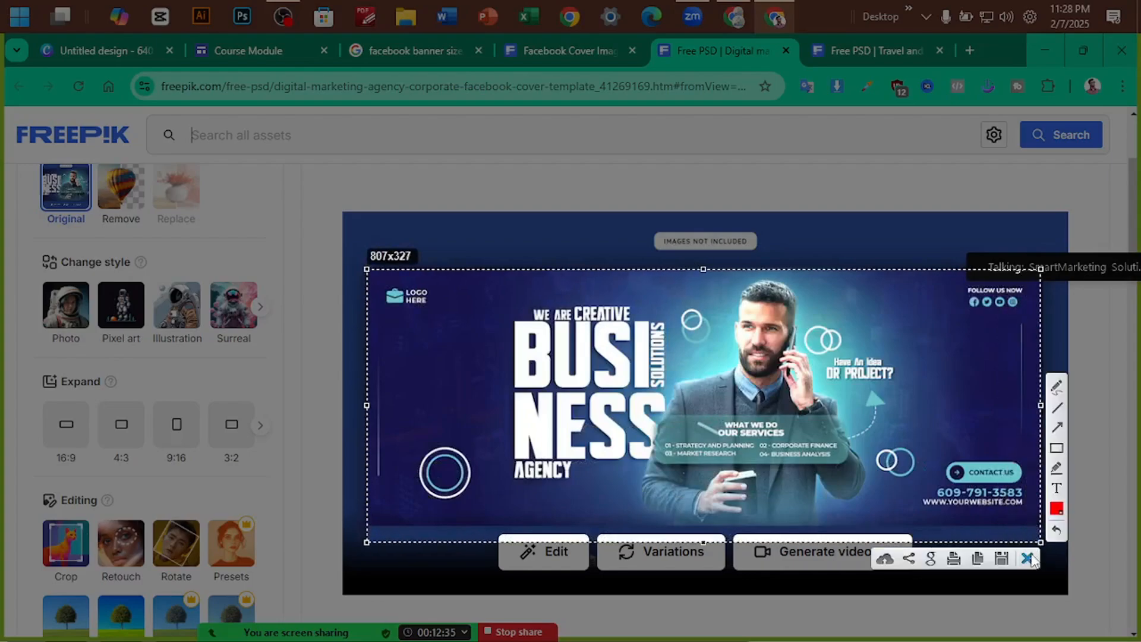
left_click(1030, 557)
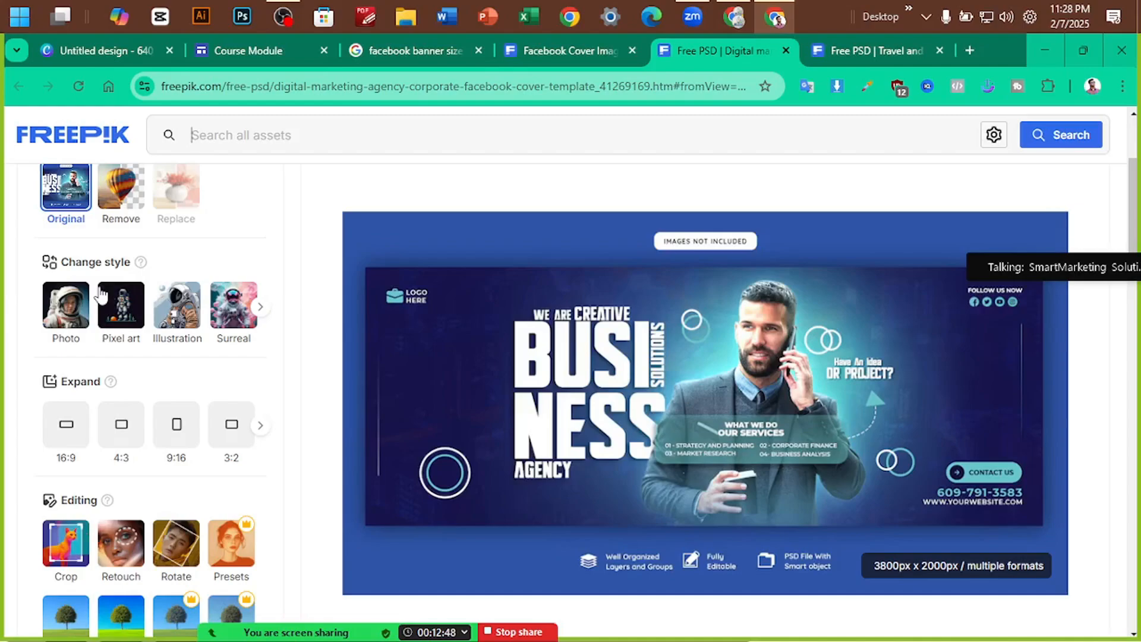
left_click(101, 55)
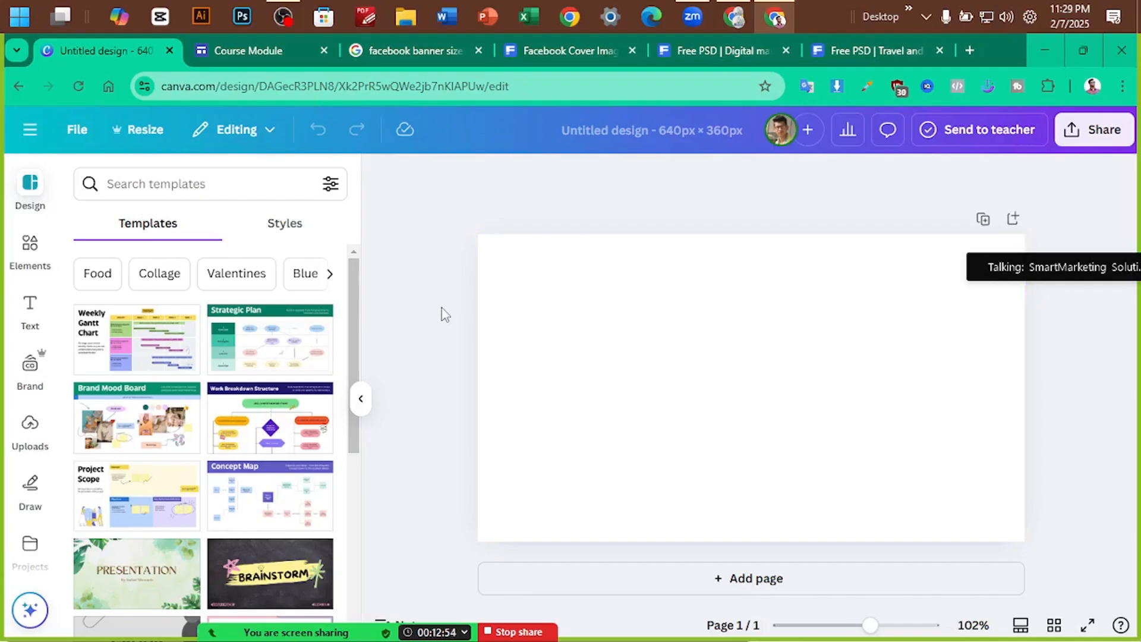
left_click(715, 59)
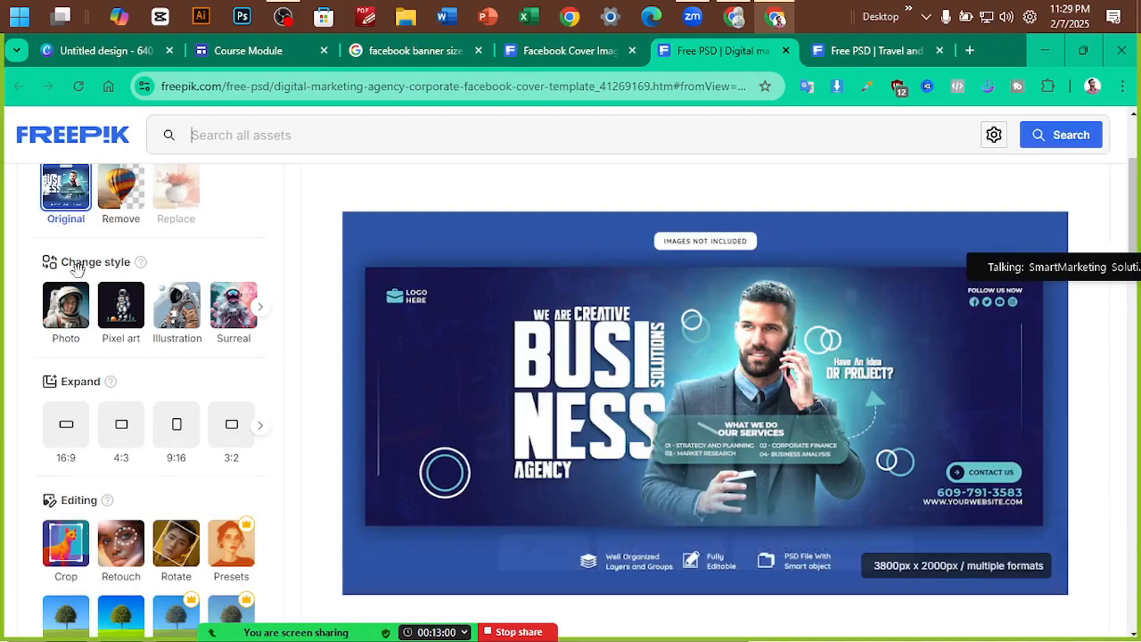
left_click(119, 57)
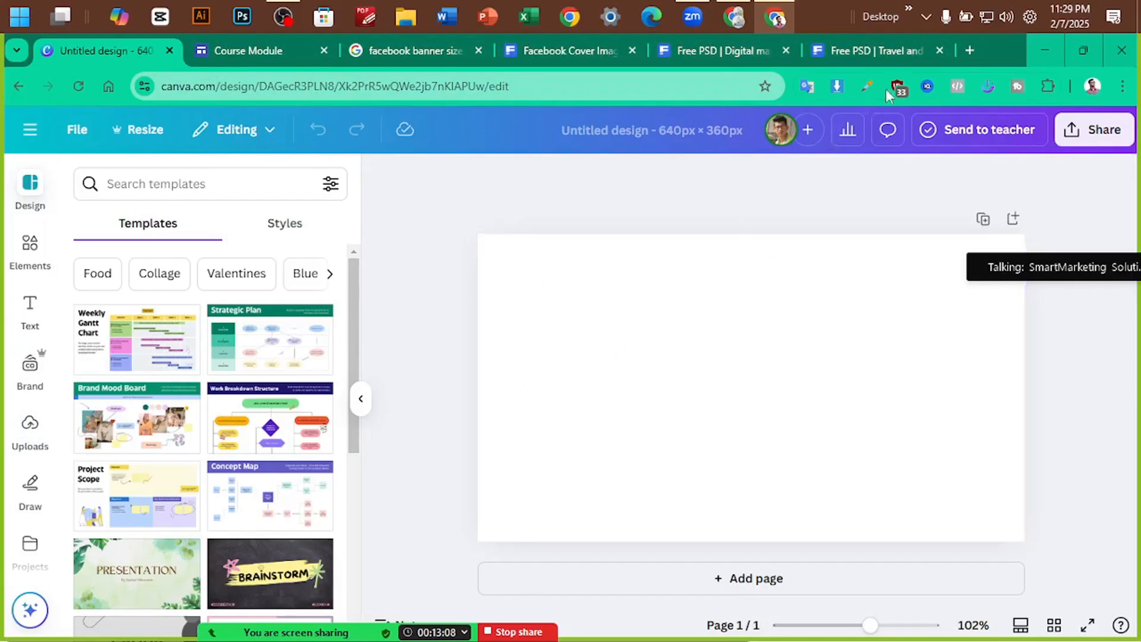
Open Presentation Portfolio from Recent designs, select the man's photo, then return to the Untitled design
left_click(28, 128)
left_click(173, 473)
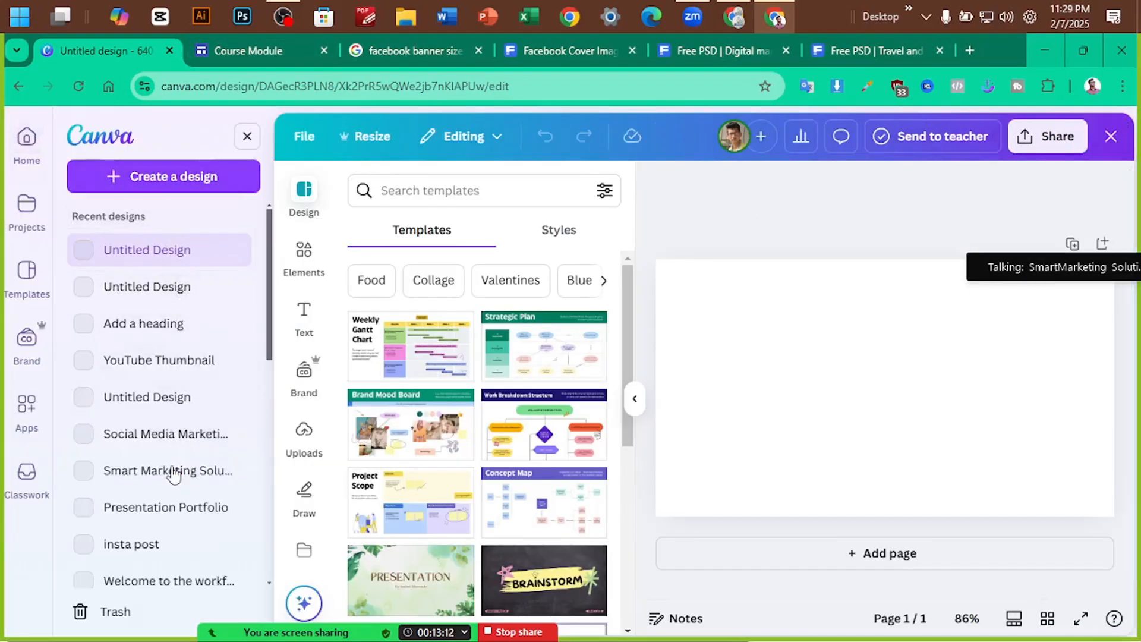
left_click(144, 511)
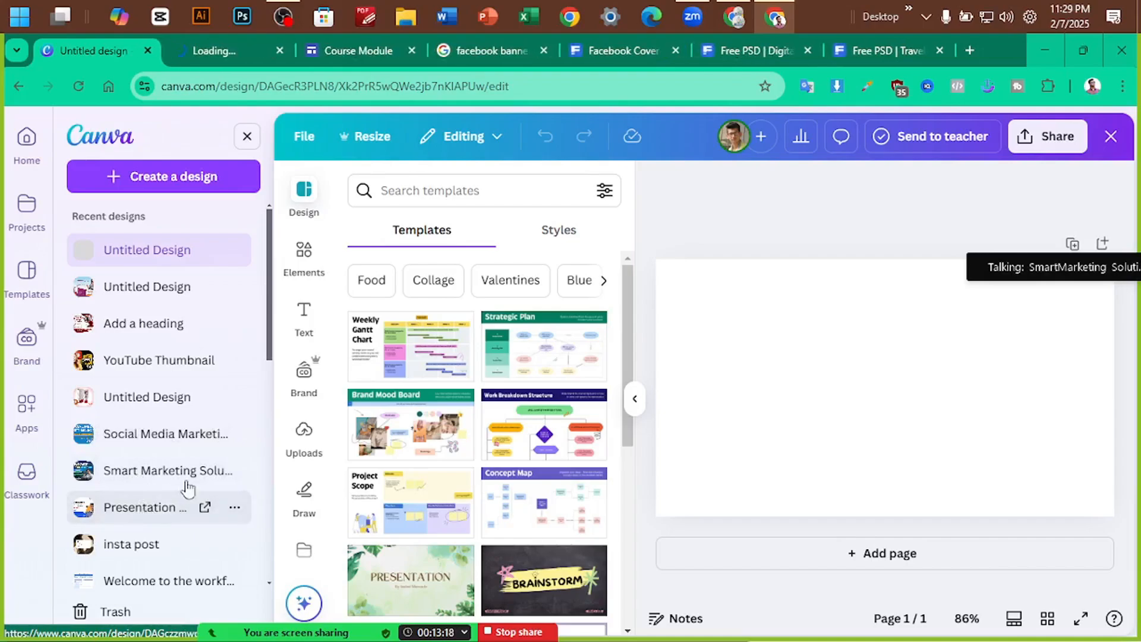
left_click(233, 48)
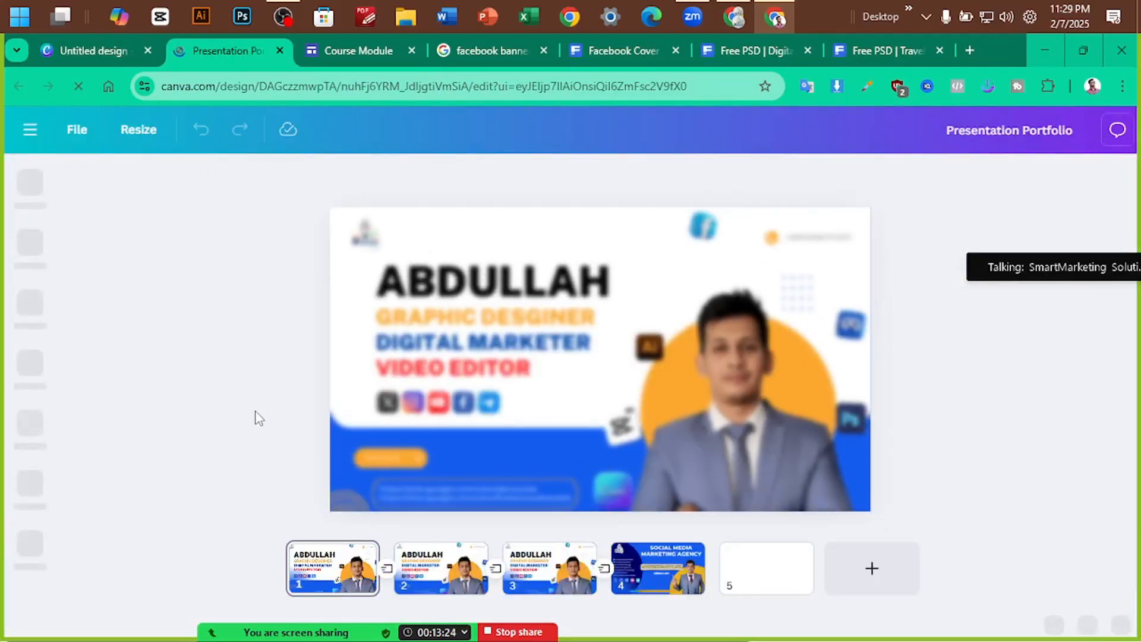
left_click(753, 362)
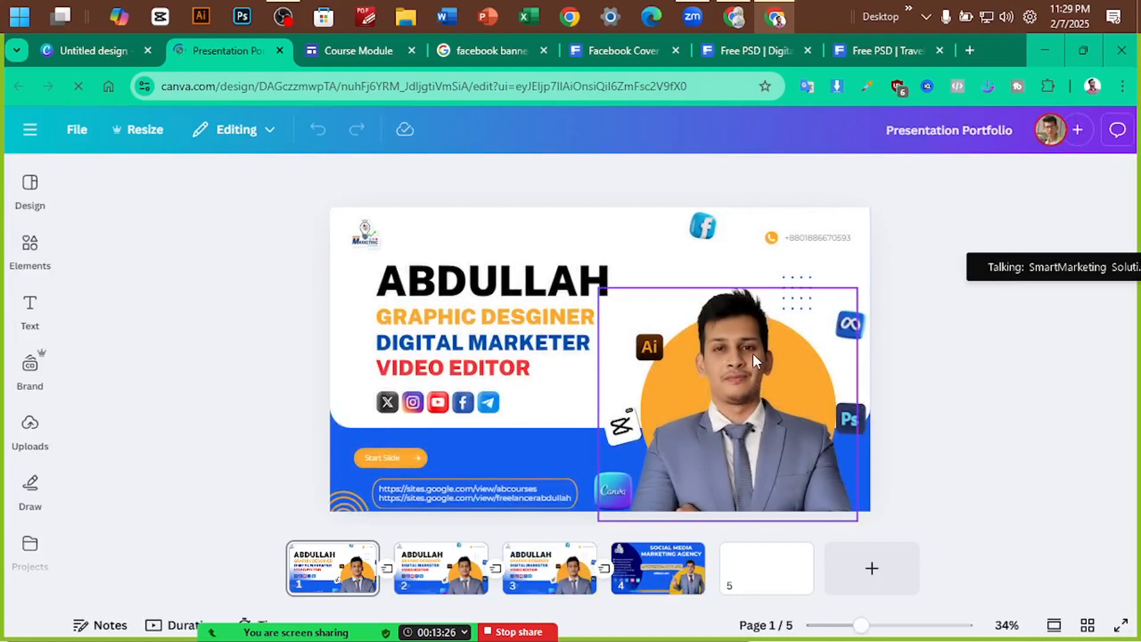
left_click(116, 56)
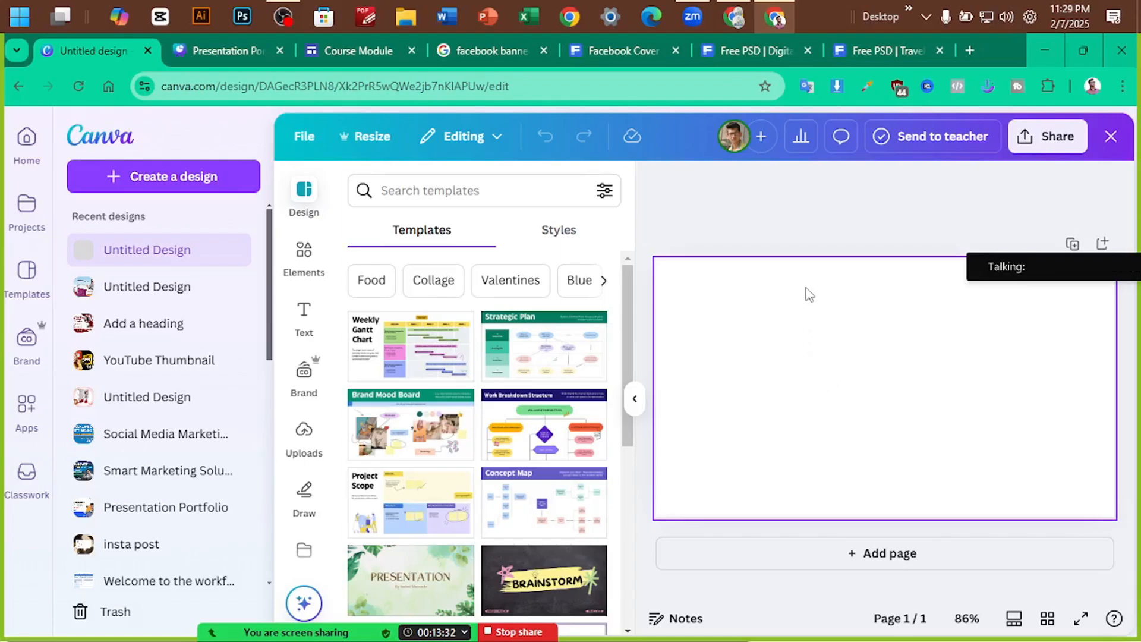
Paste the man's photo onto the blank page and delete the extra pasted copy
left_click(870, 359)
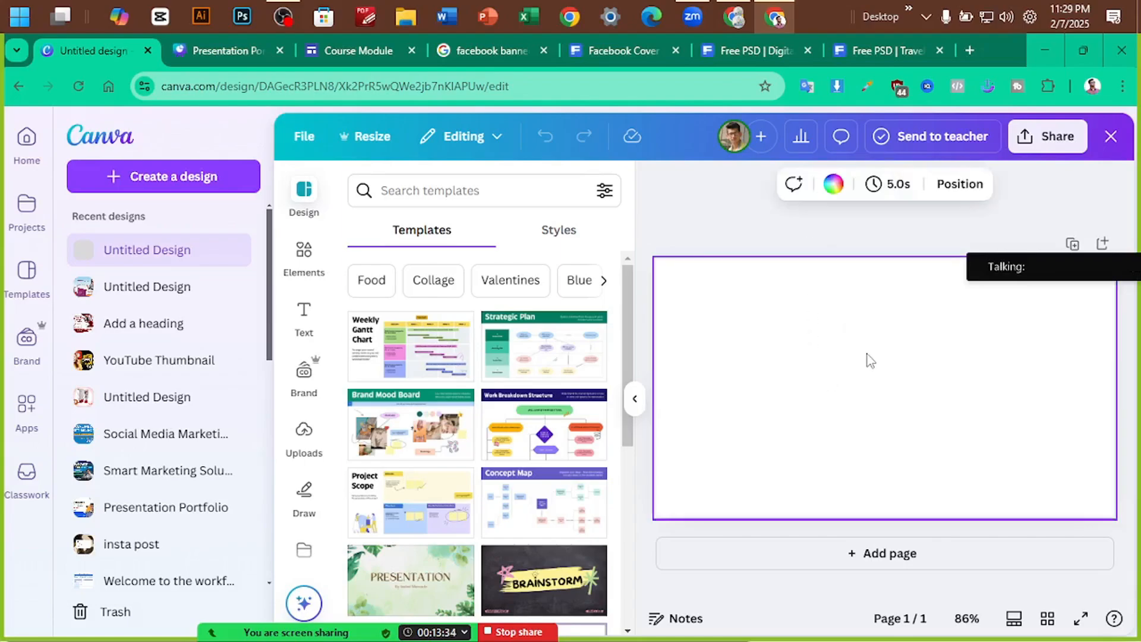
key("ctrl+v")
left_click_drag(813, 397, 914, 409)
key("ctrl+v")
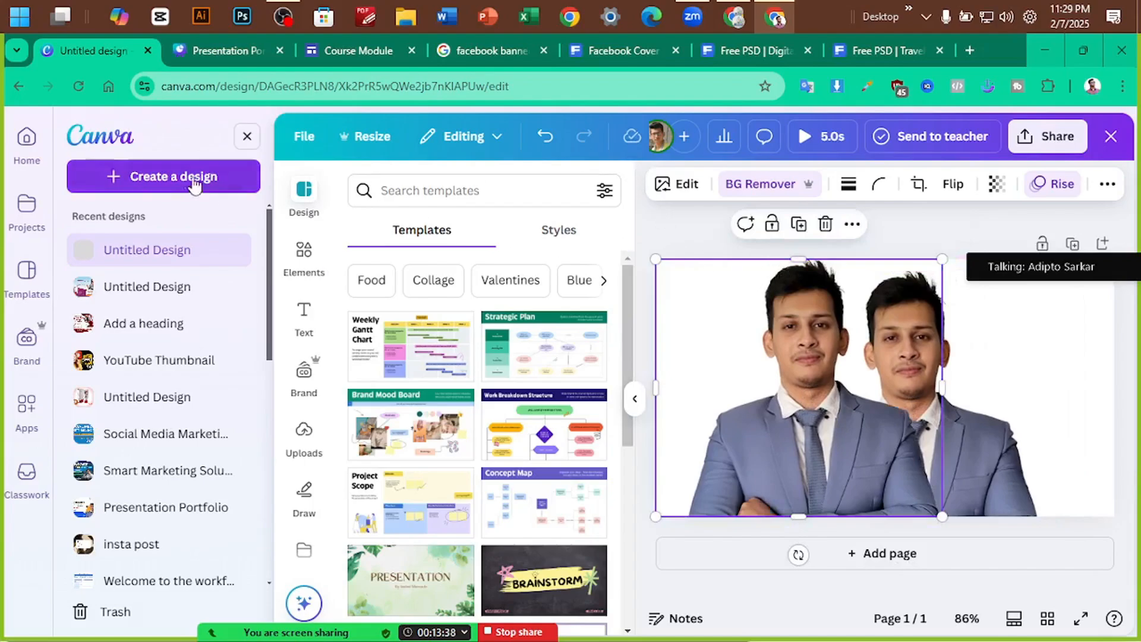
left_click(255, 139)
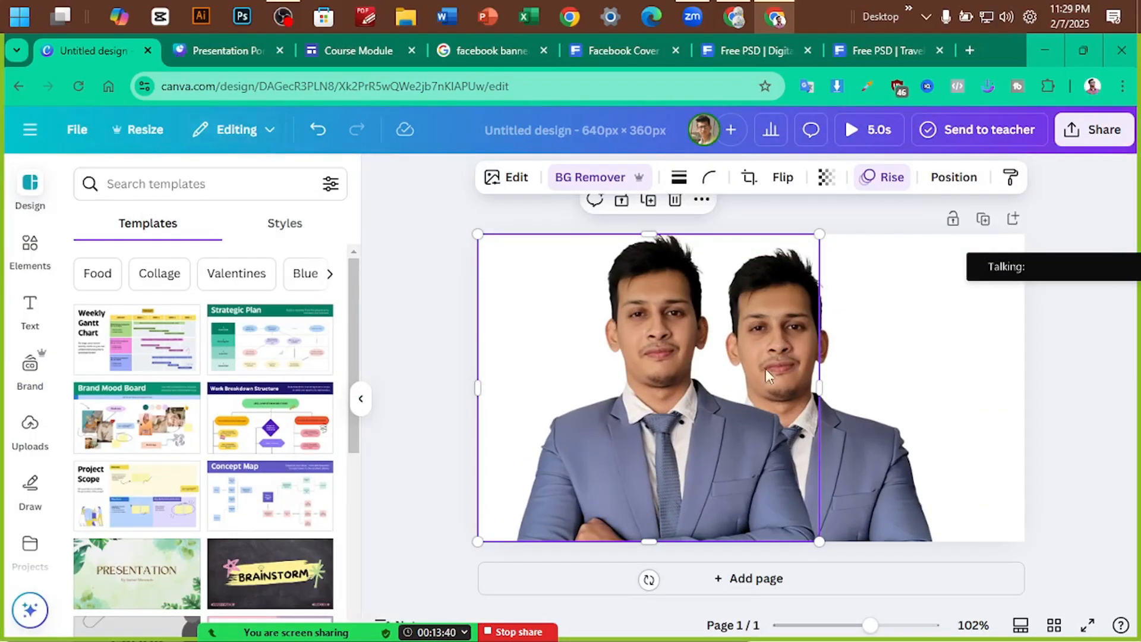
key("Delete")
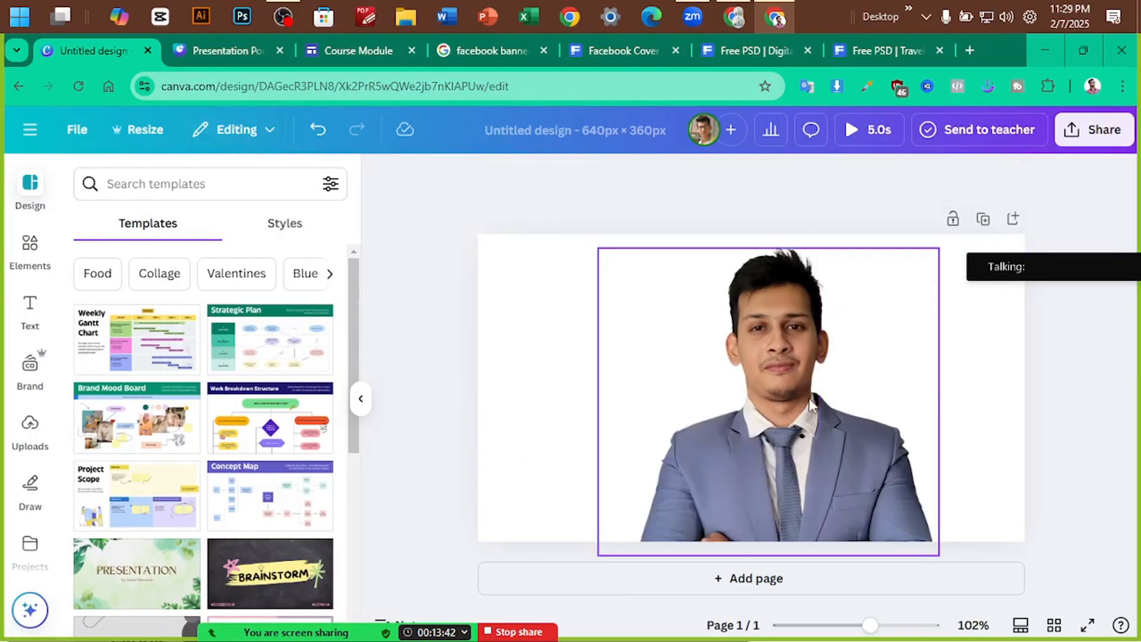
Shrink the photo from its corner and position it just right of centre
left_click_drag(813, 396, 821, 401)
left_click_drag(949, 252, 861, 327)
mouse_move(739, 426)
left_mouse_down()
mouse_move(755, 392)
mouse_move(755, 410)
left_mouse_up()
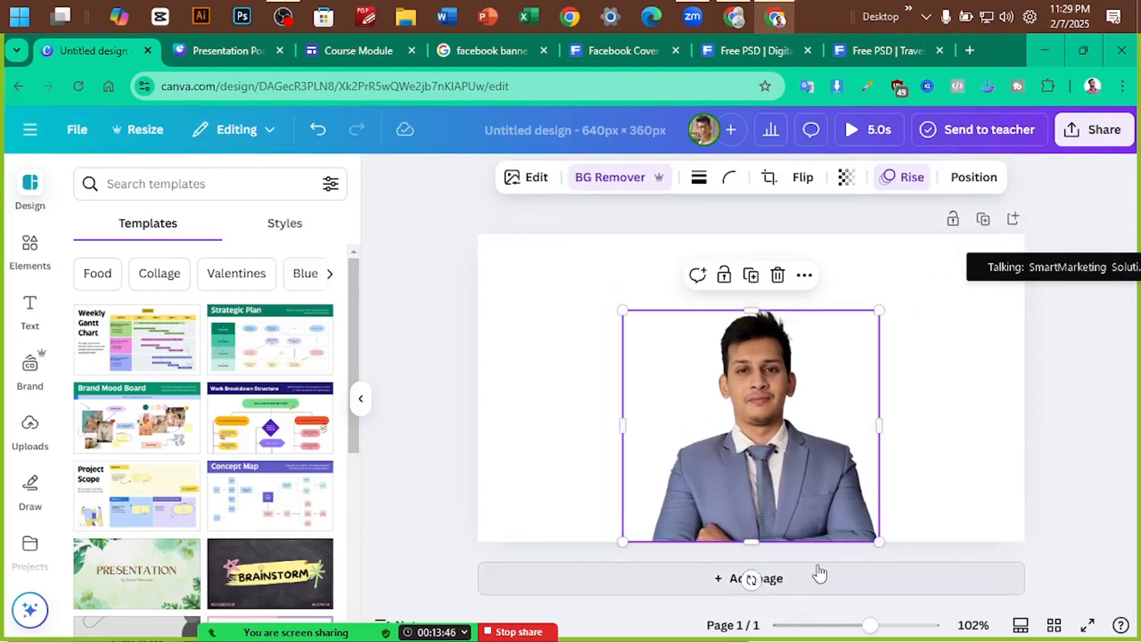
left_click_drag(878, 310, 847, 336)
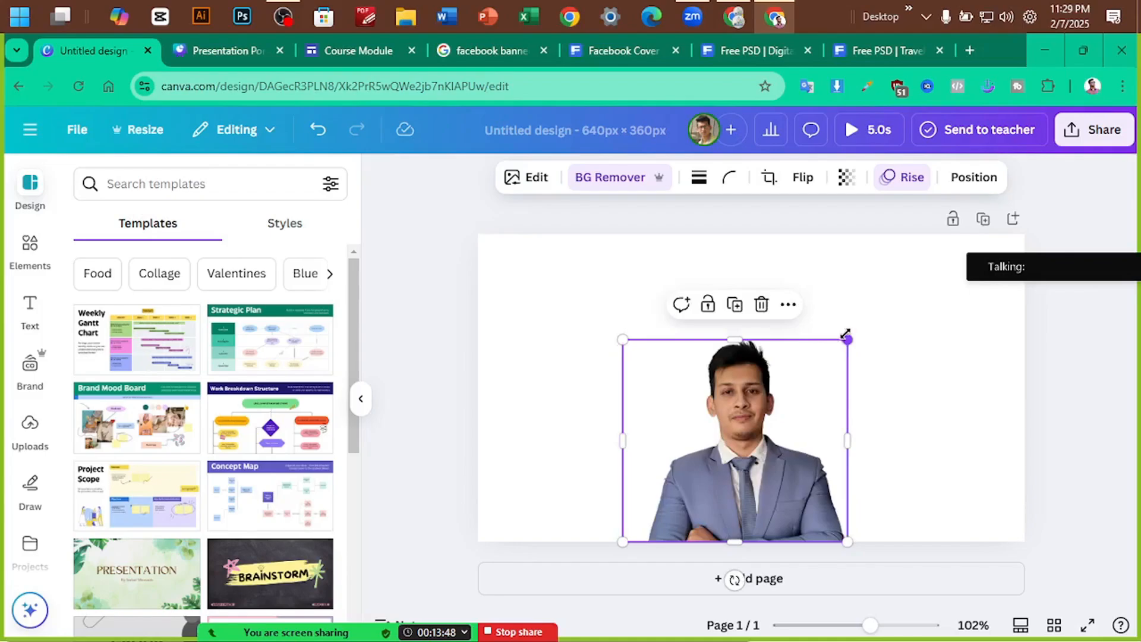
left_click_drag(742, 386, 765, 396)
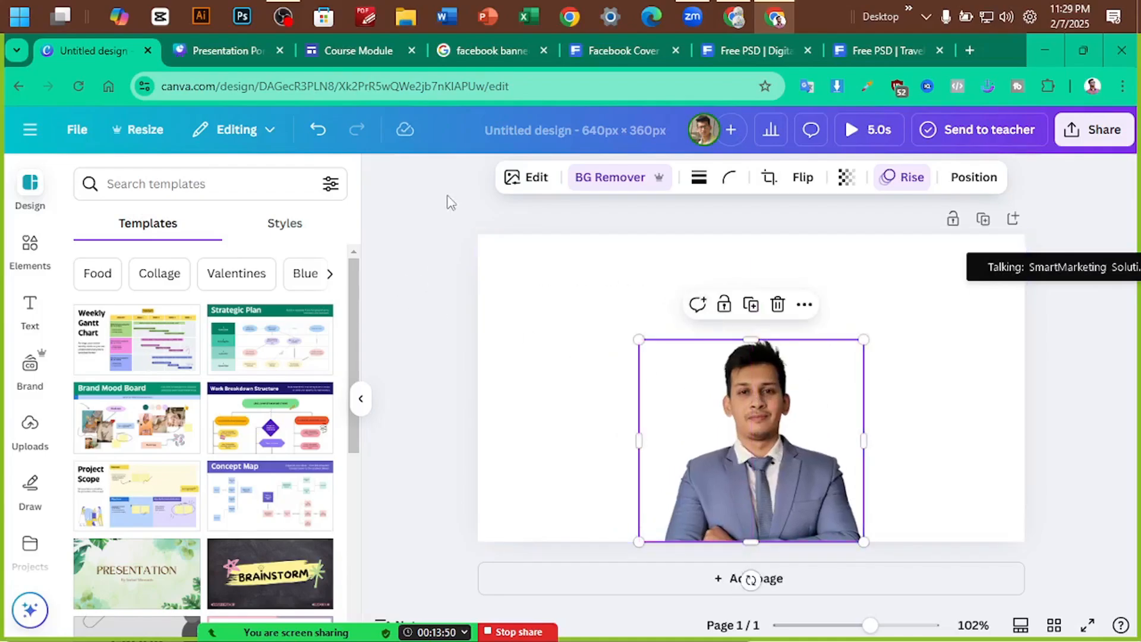
left_click(633, 52)
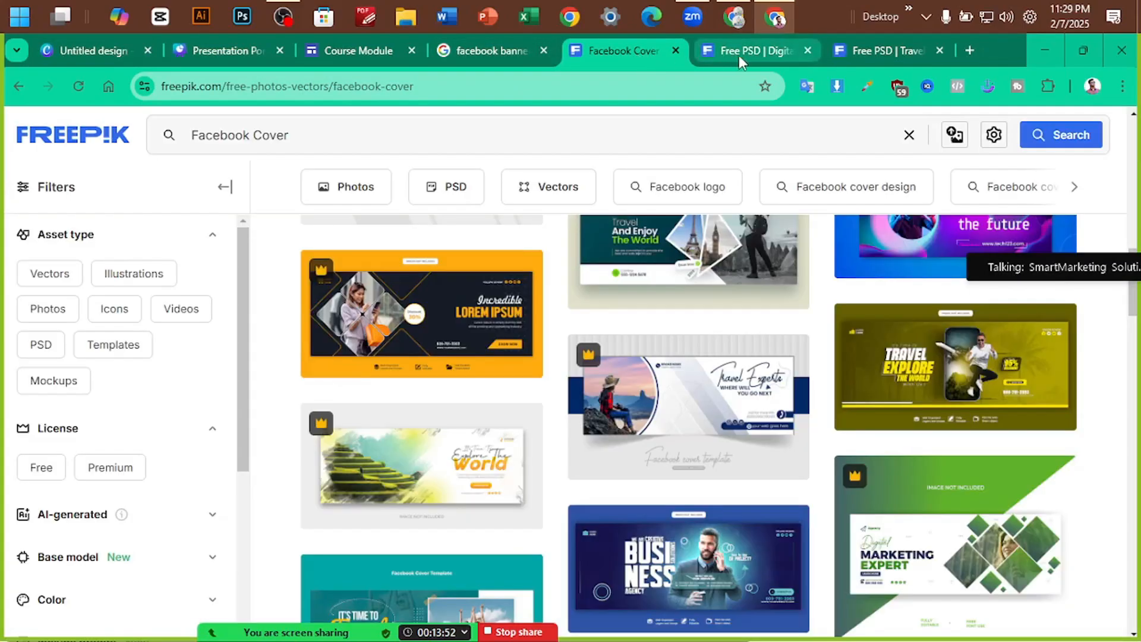
Move the digital marketing template tab to second place, close Presentation Portfolio, and view the business agency cover
left_click(743, 55)
left_click_drag(746, 55, 219, 50)
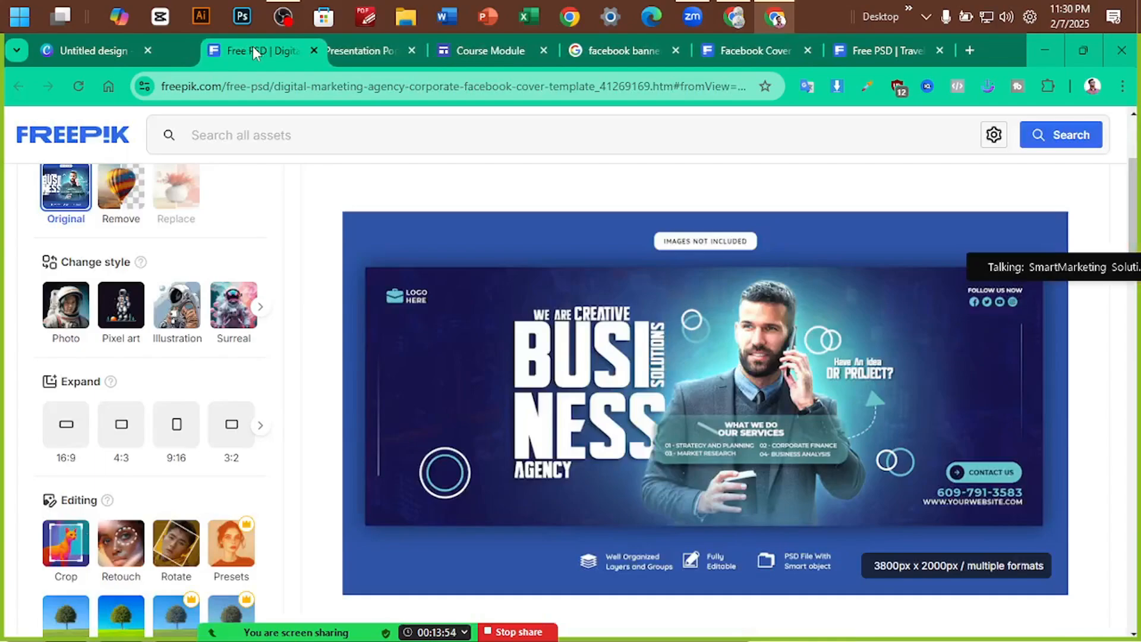
left_click(99, 53)
left_click(376, 55)
left_click(412, 51)
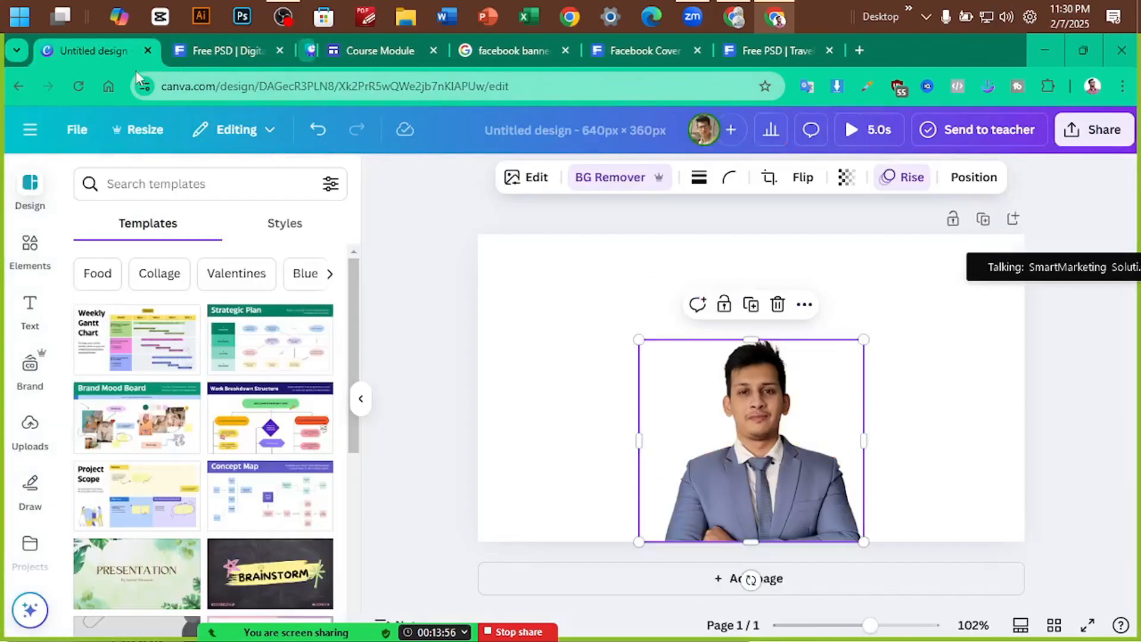
left_click(269, 46)
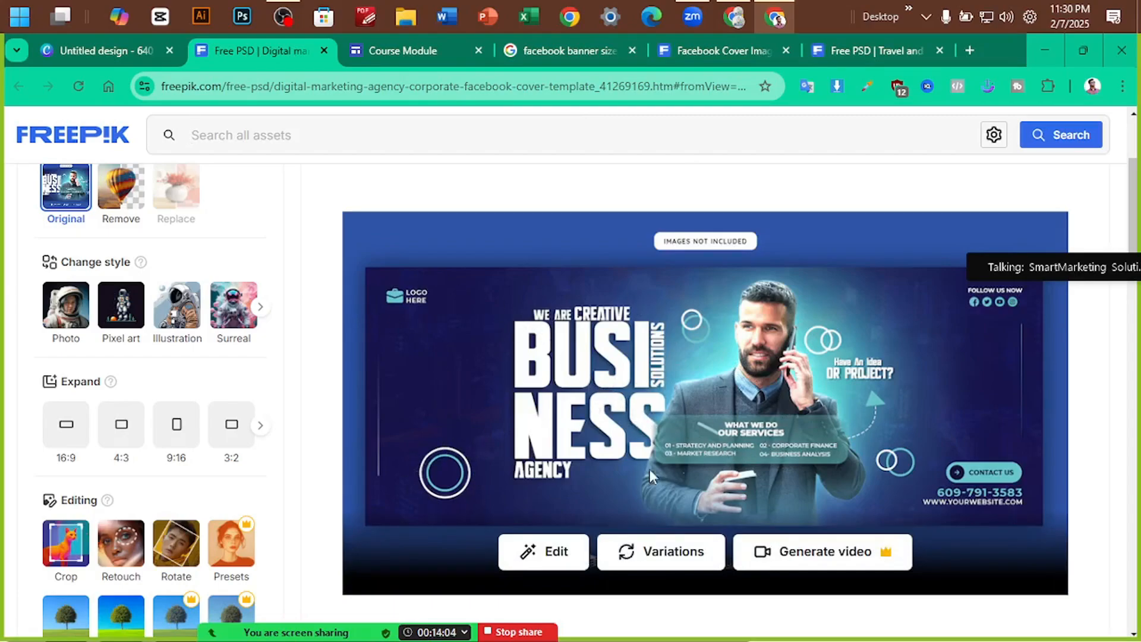
scroll(536, 374, "up", 1)
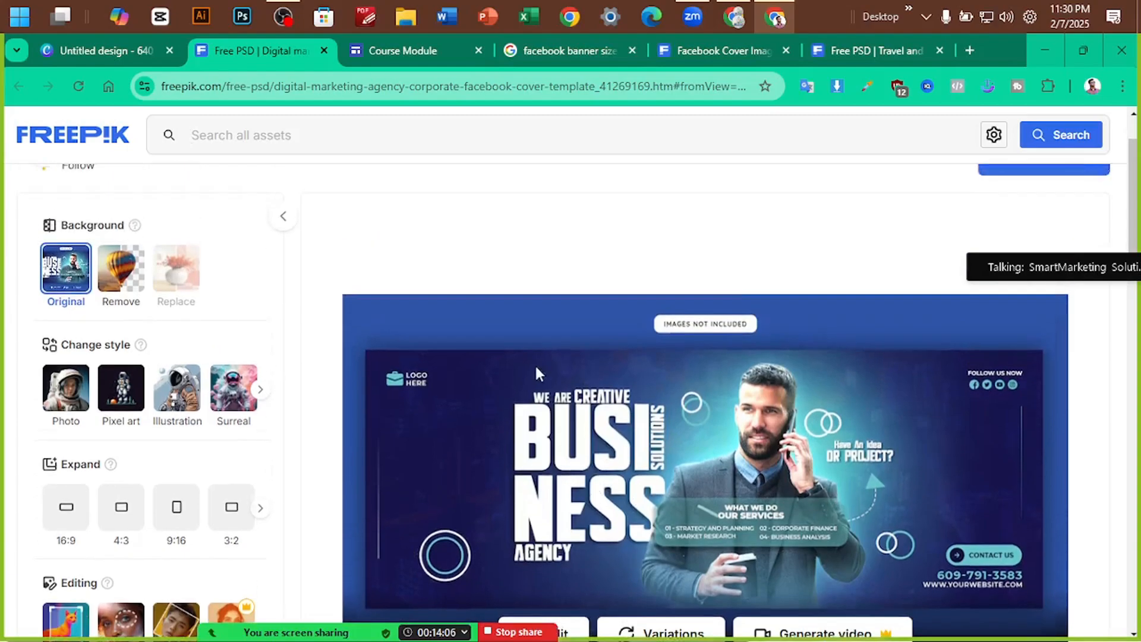
scroll(537, 373, "down", 1)
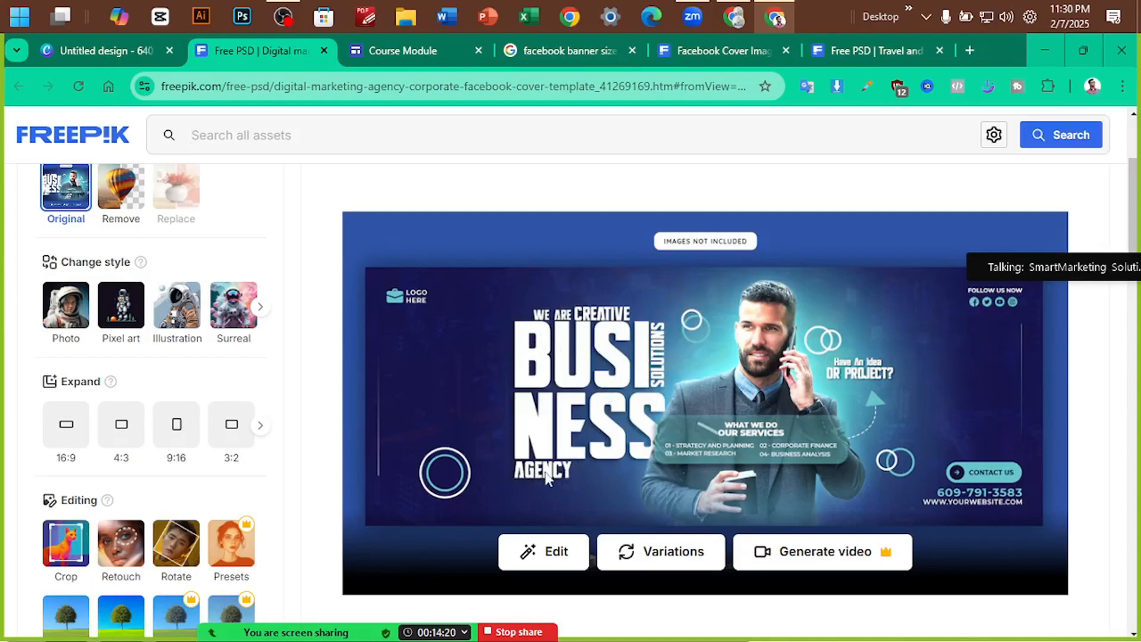
Add a heading text box reading 'We Are' near the photo
left_click(118, 57)
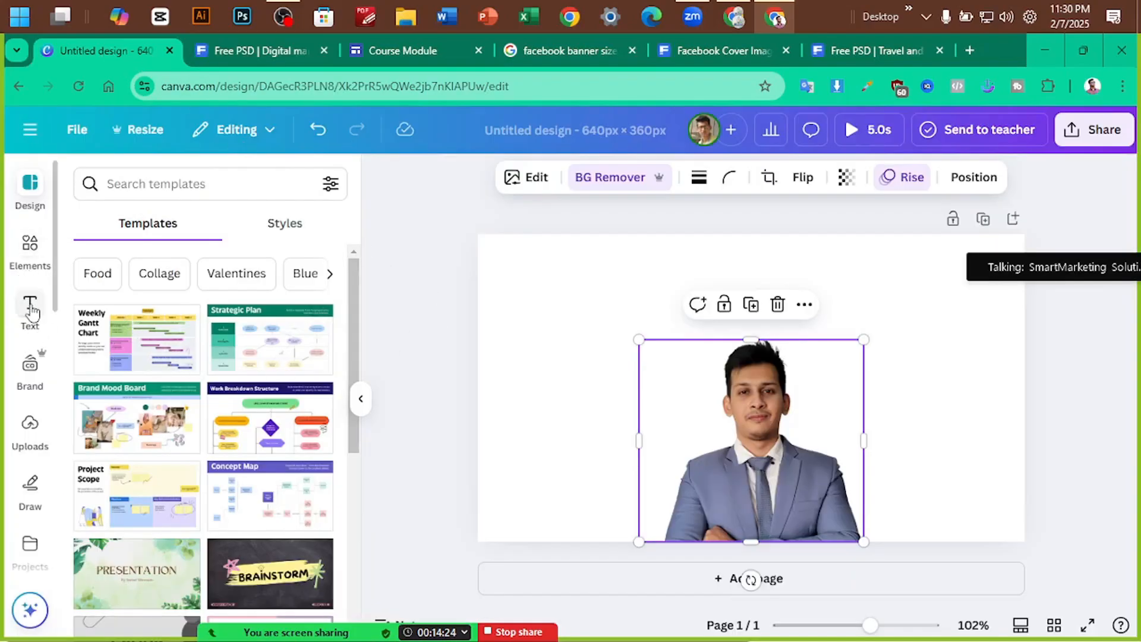
left_click(29, 309)
left_click(187, 373)
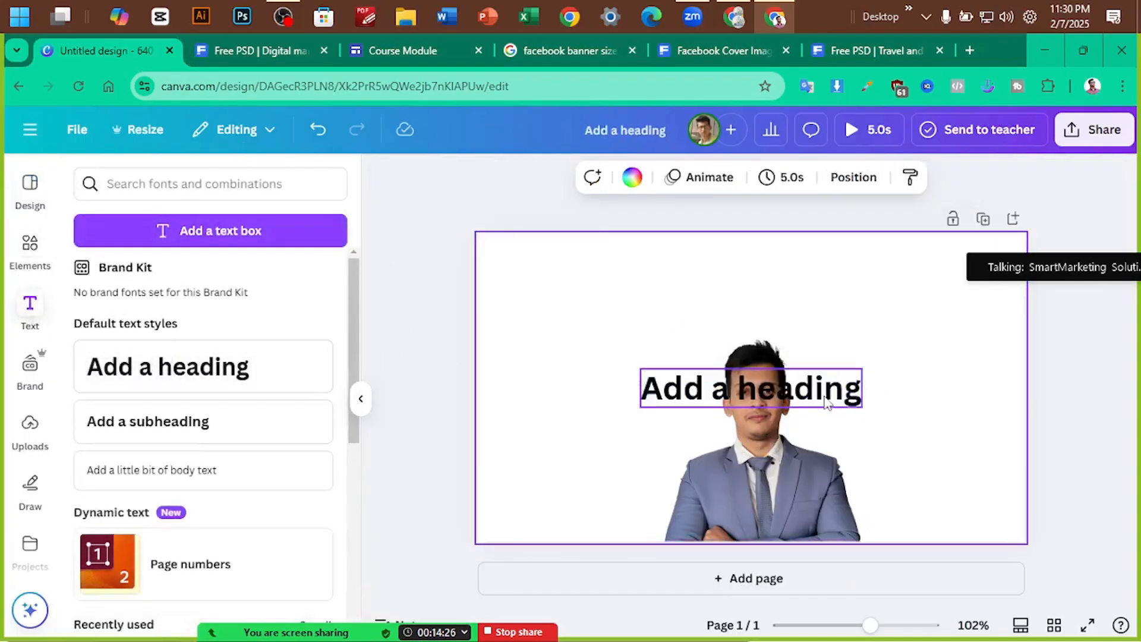
left_click_drag(812, 396, 753, 348)
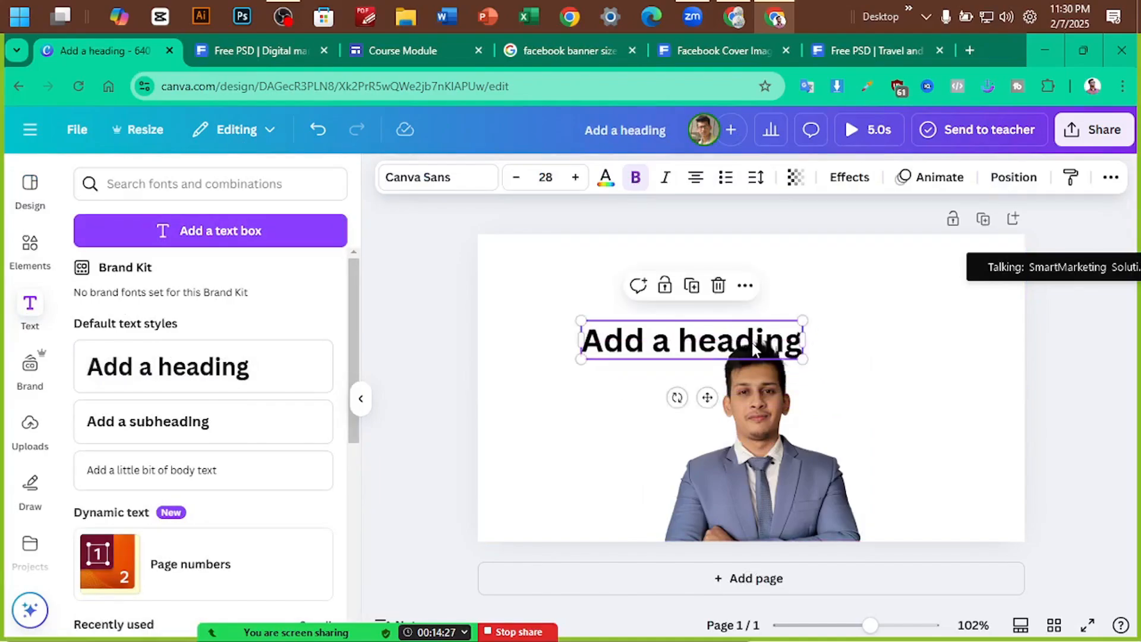
double_click(707, 324)
type("We")
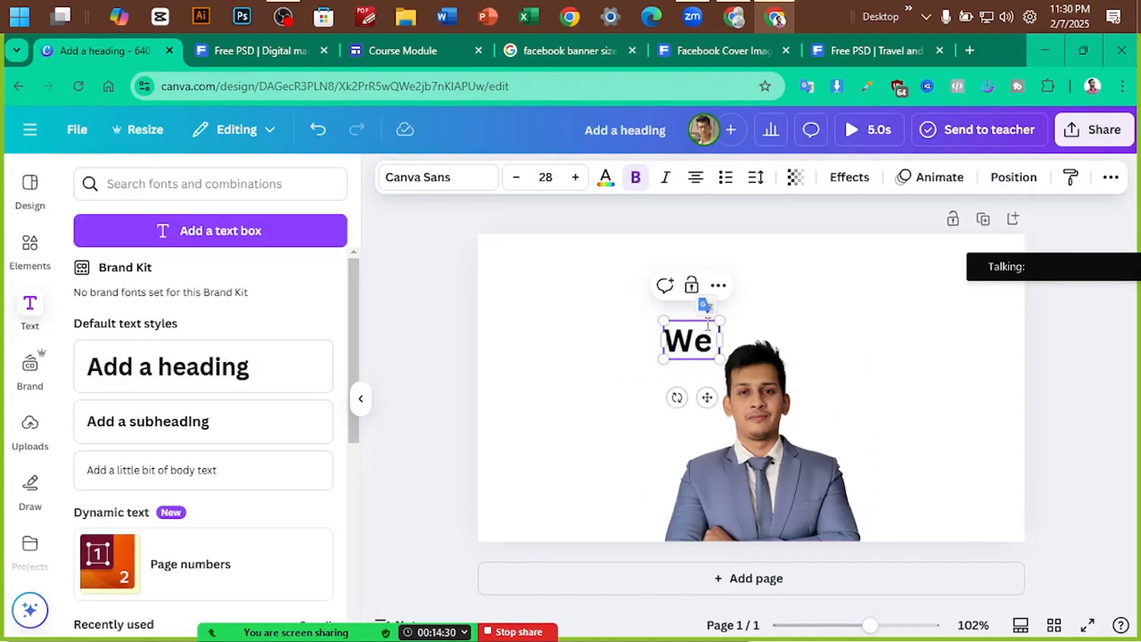
type(" Are")
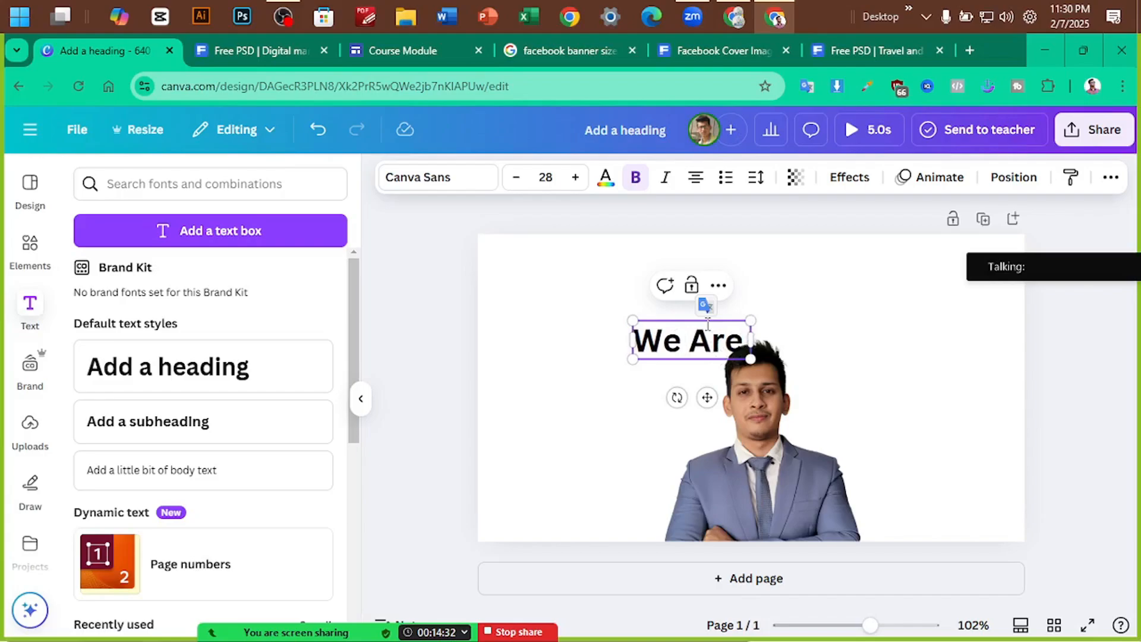
type(" Crea")
key("BackSpace")
key("BackSpace")
key("BackSpace")
key("BackSpace")
key("BackSpace")
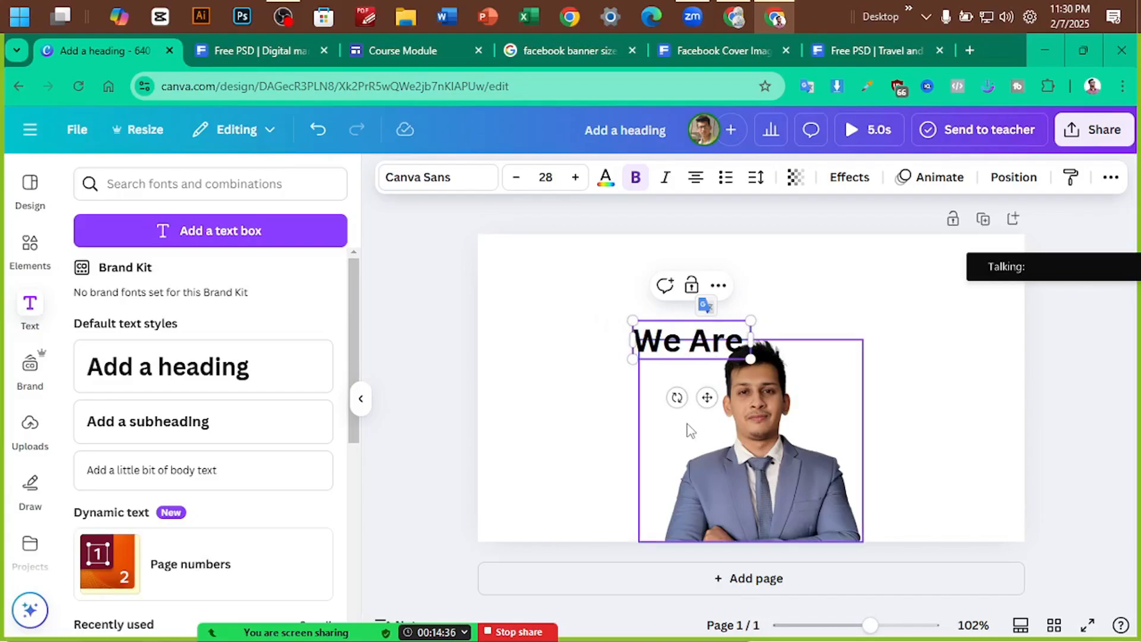
left_click(622, 382)
Copy the heading, rewrite it as 'Creative', and place it just below We Are
mouse_move(677, 349)
left_mouse_down()
mouse_move(602, 285)
mouse_move(665, 347)
left_mouse_up()
double_click(665, 347)
type("Create")
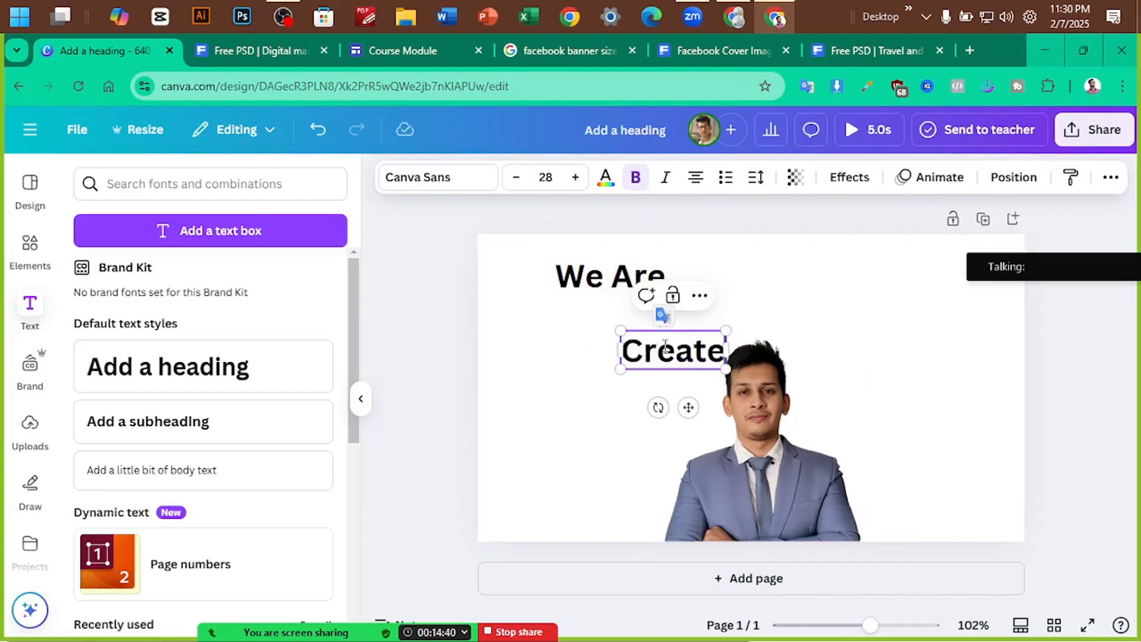
key("BackSpace")
type("ive")
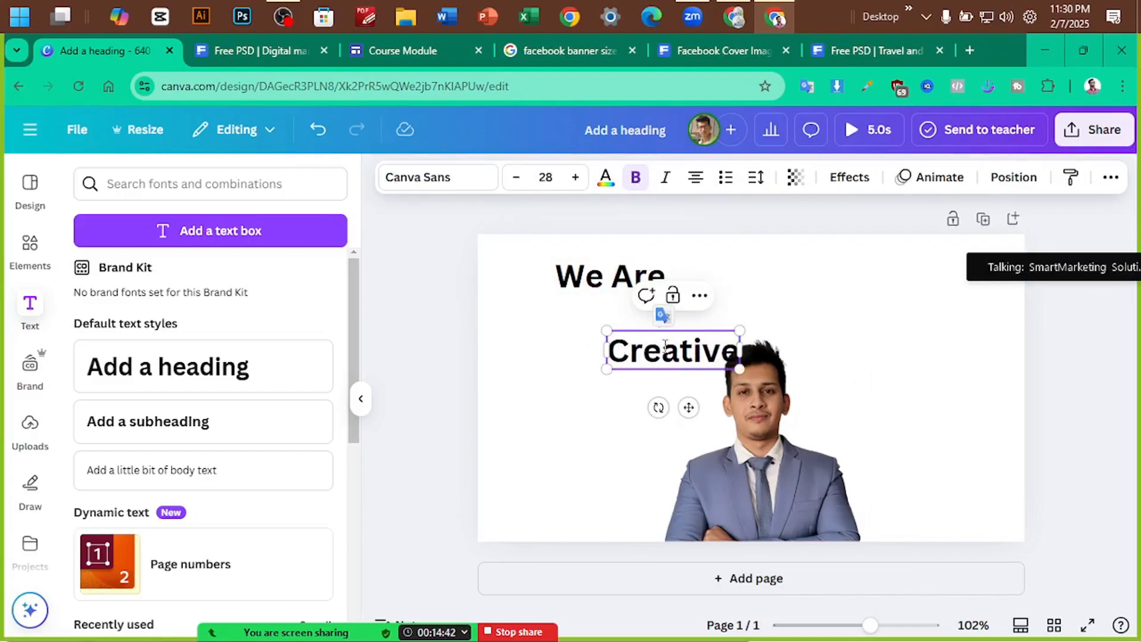
left_click(645, 376)
left_click(644, 363)
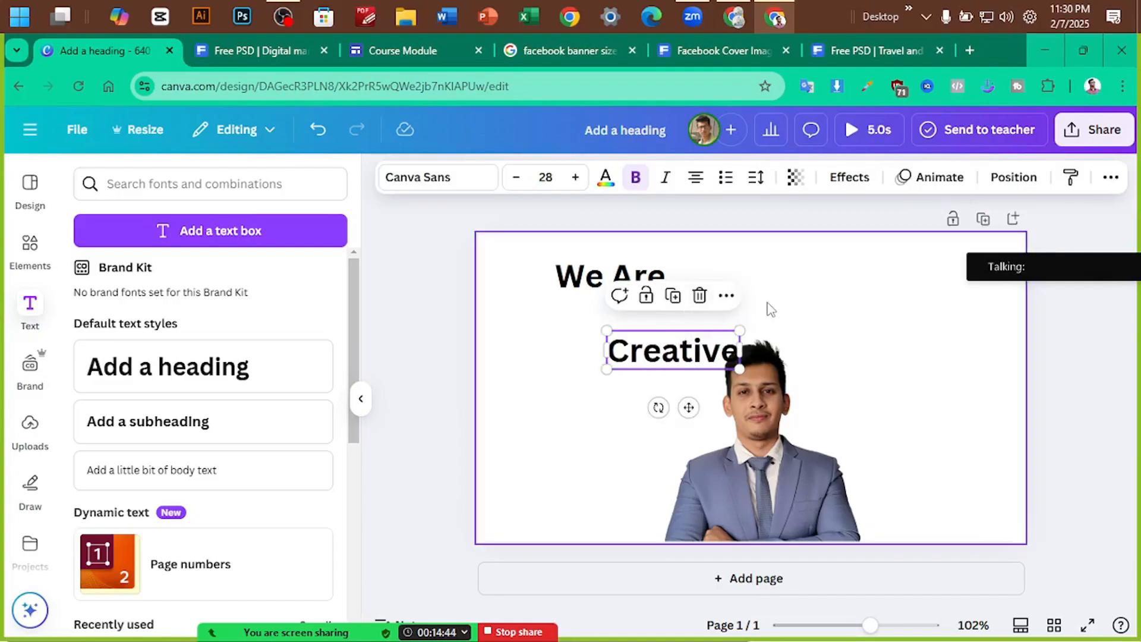
left_click(643, 384)
left_click_drag(667, 356, 536, 355)
Add 'Business' and 'Agency' heading copies, widening Business so it fits
double_click(536, 355)
type("Bu")
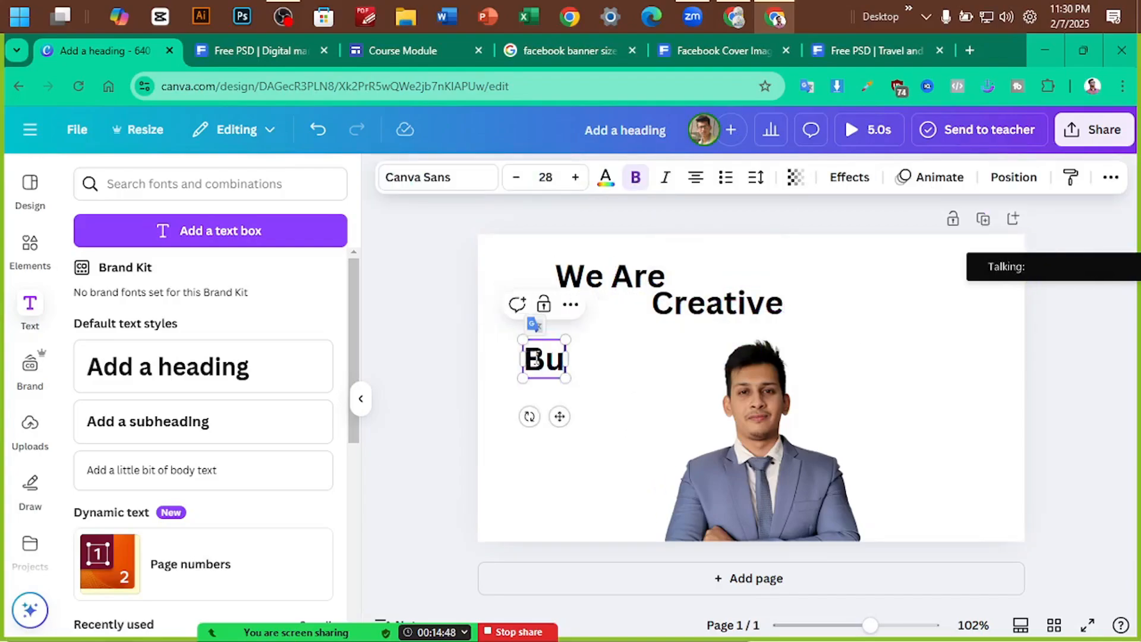
type("siness")
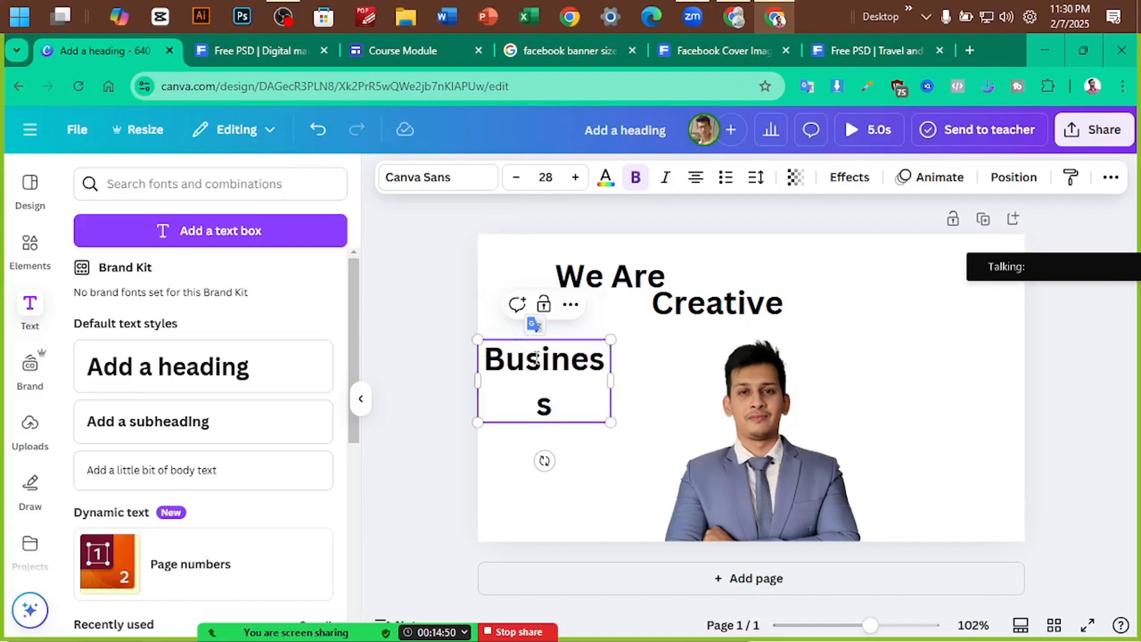
key("BackSpace")
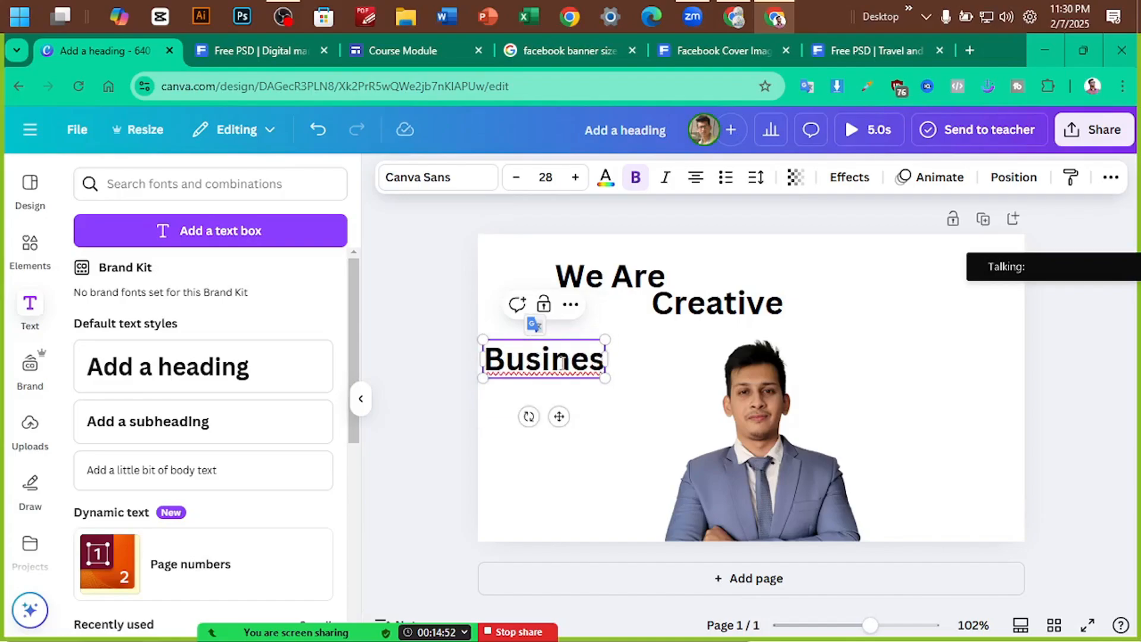
type("s")
left_click_drag(608, 381, 607, 430)
double_click(607, 430)
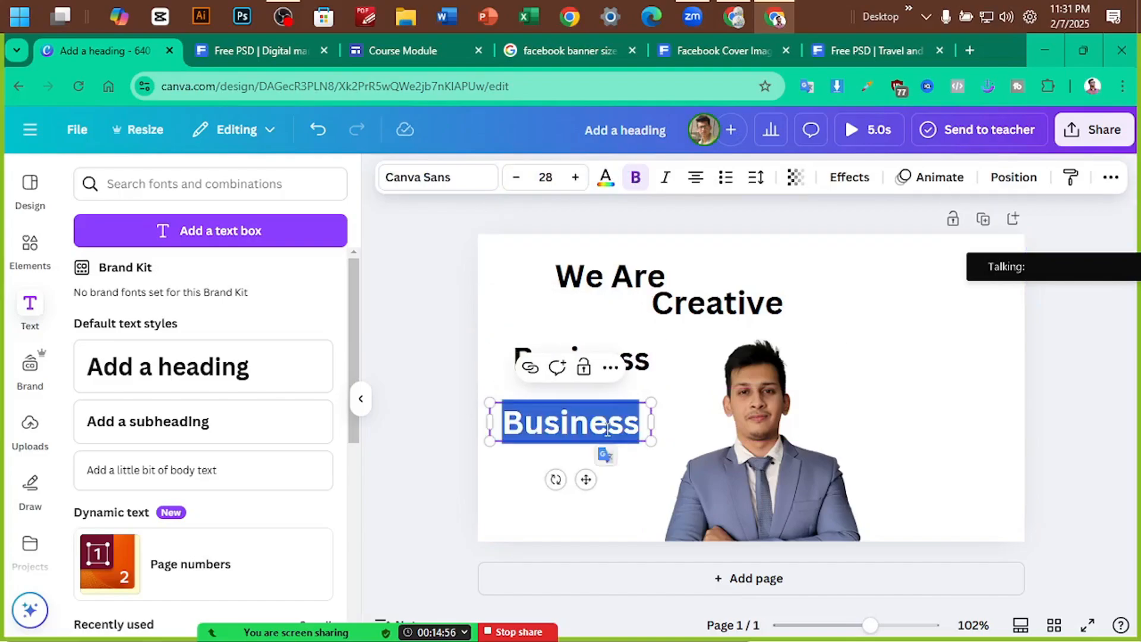
type("Agency")
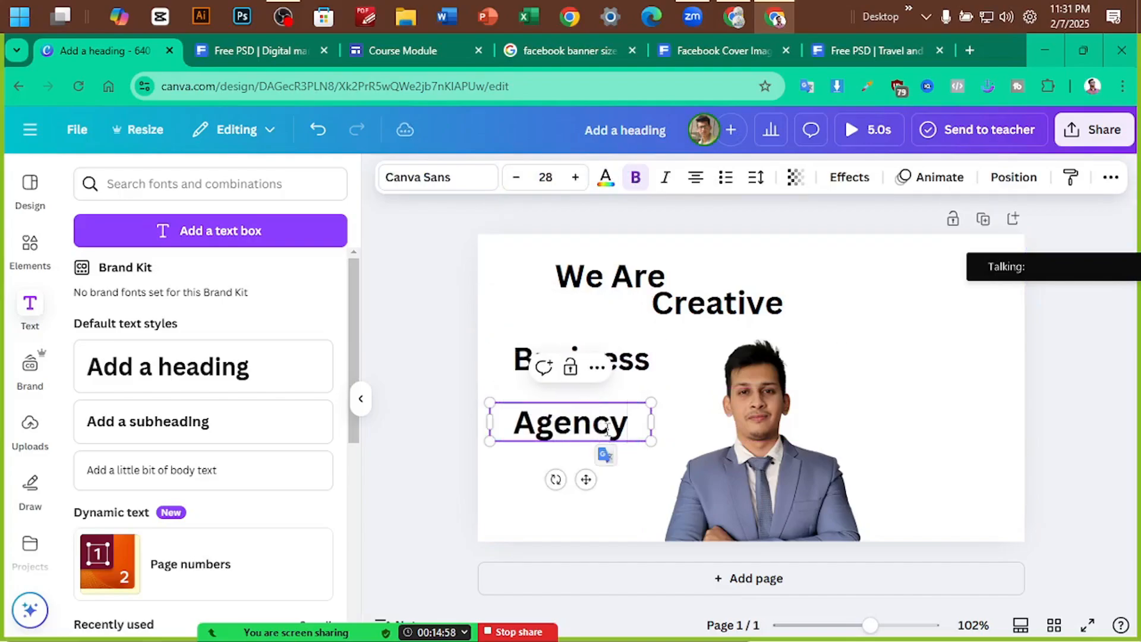
left_click(864, 416)
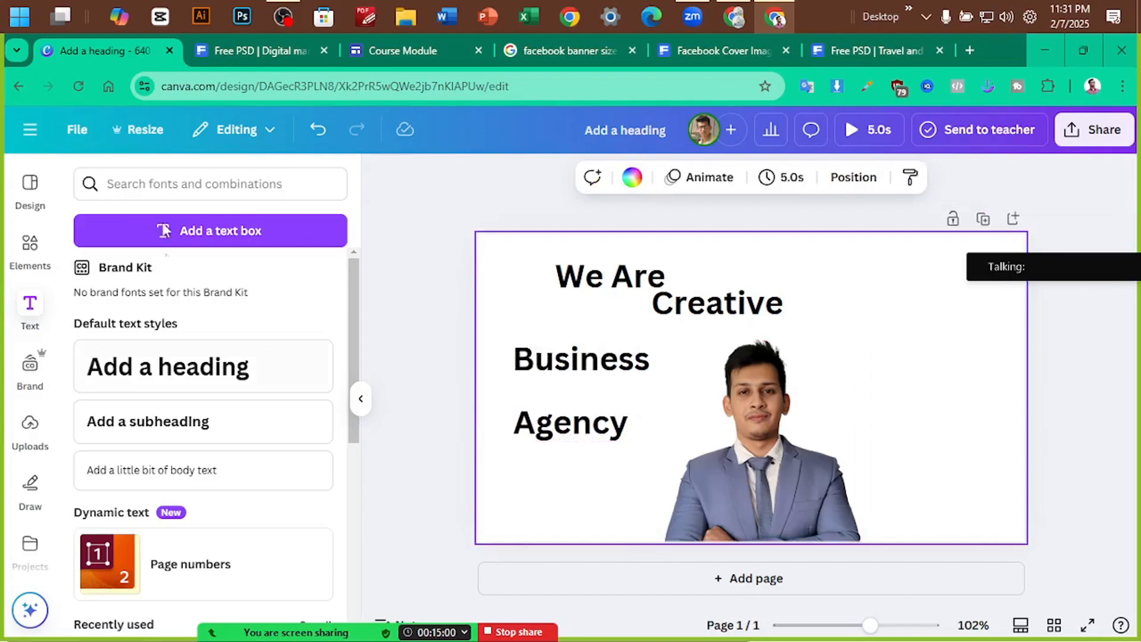
After checking the Freepik reference, copy Agency onto the photo area and rewrite it as 'Solution'
left_click(220, 55)
left_click(95, 53)
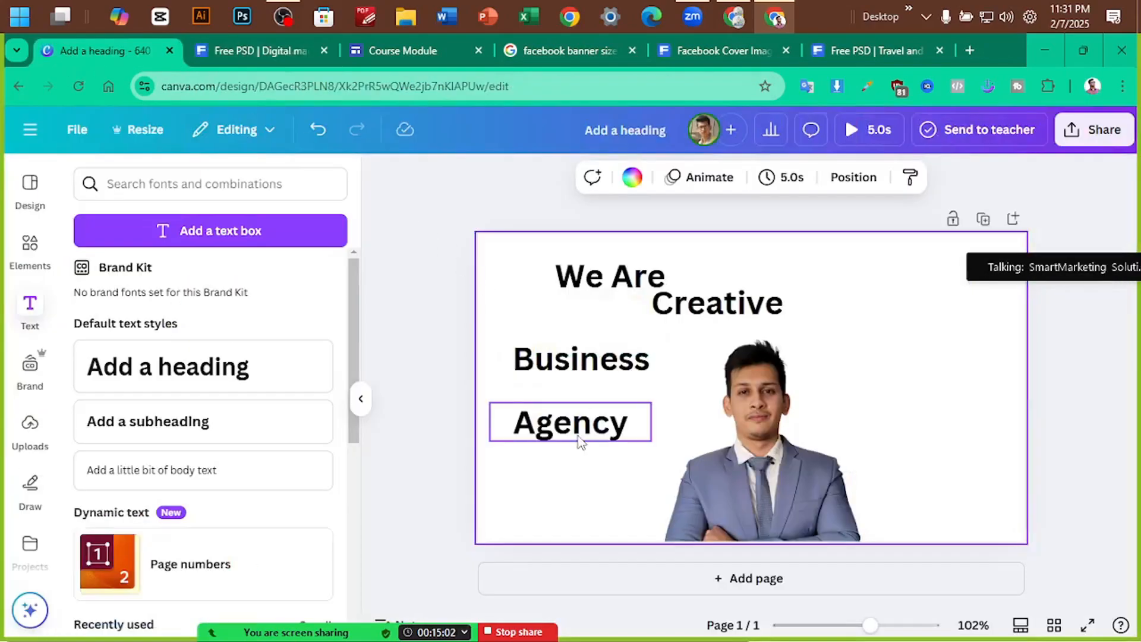
left_click_drag(551, 441, 692, 413)
double_click(695, 407)
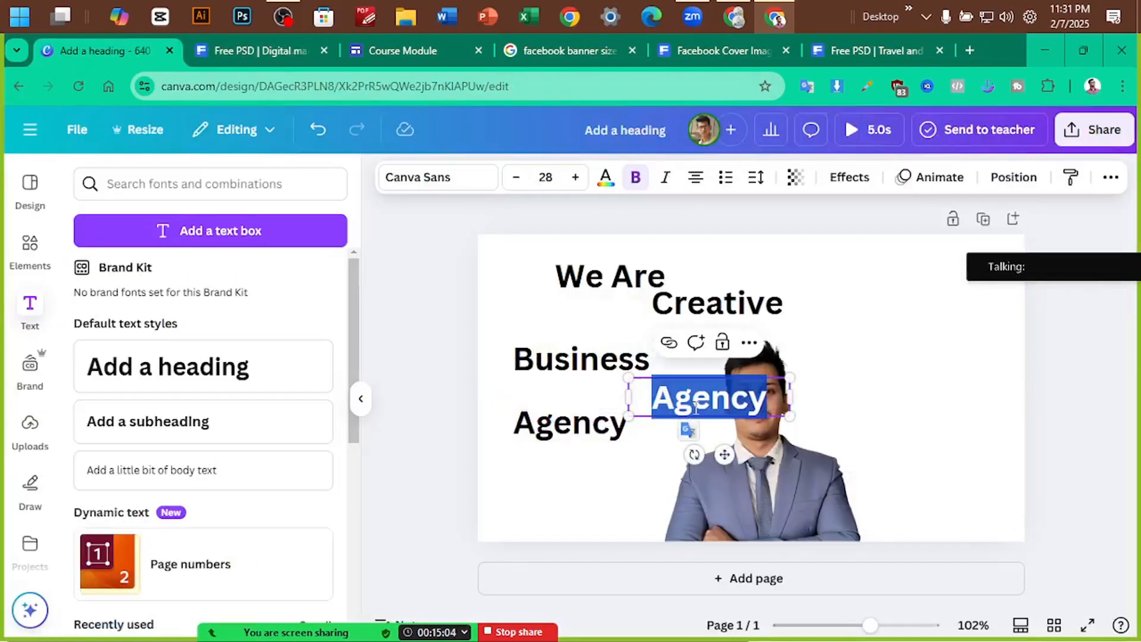
type("Sodu")
key("BackSpace")
key("BackSpace")
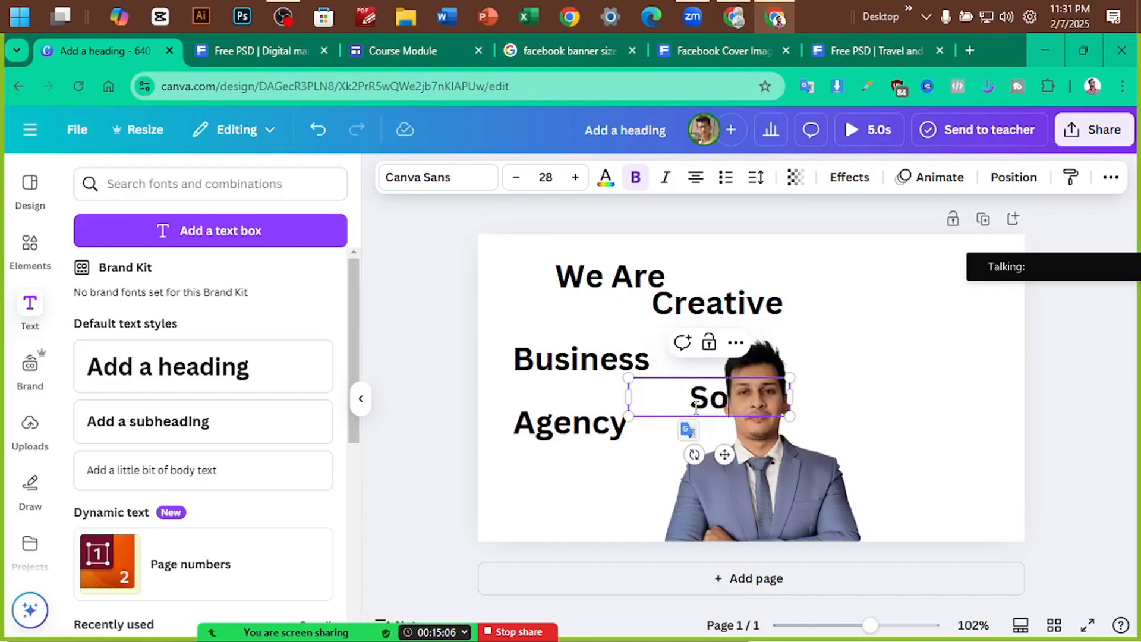
type("lution")
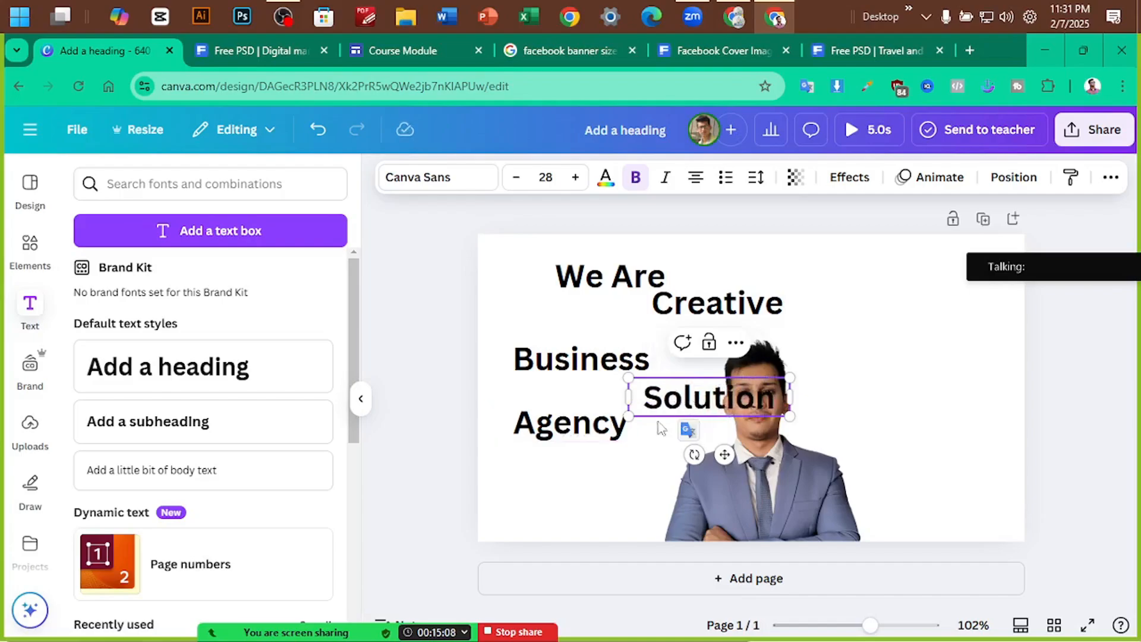
left_click(880, 395)
left_click(284, 57)
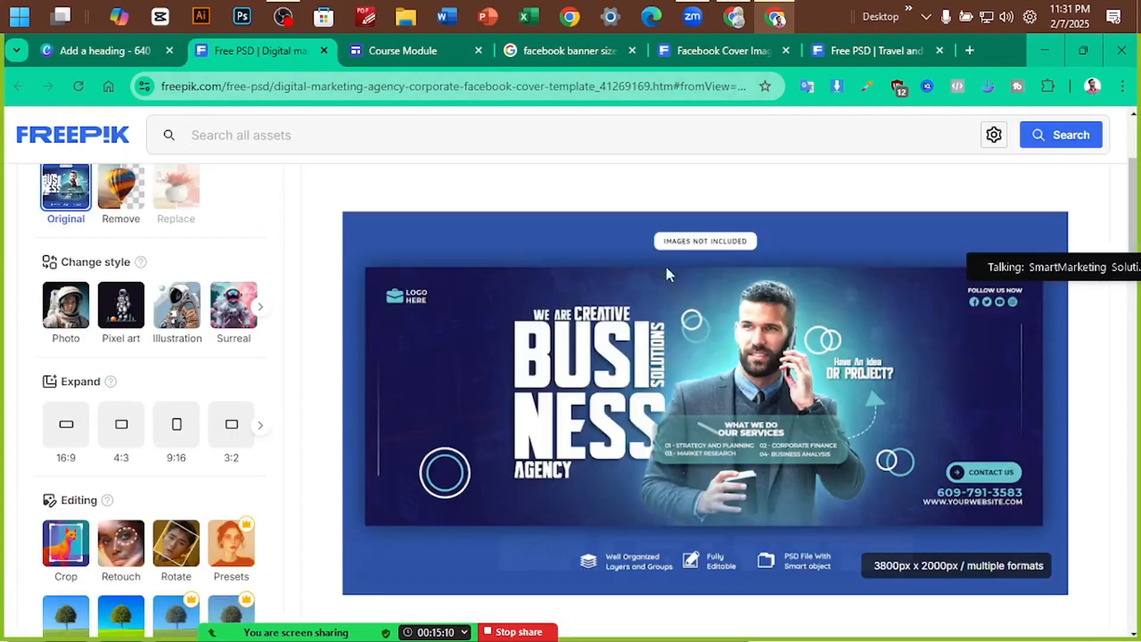
mouse_move(510, 315)
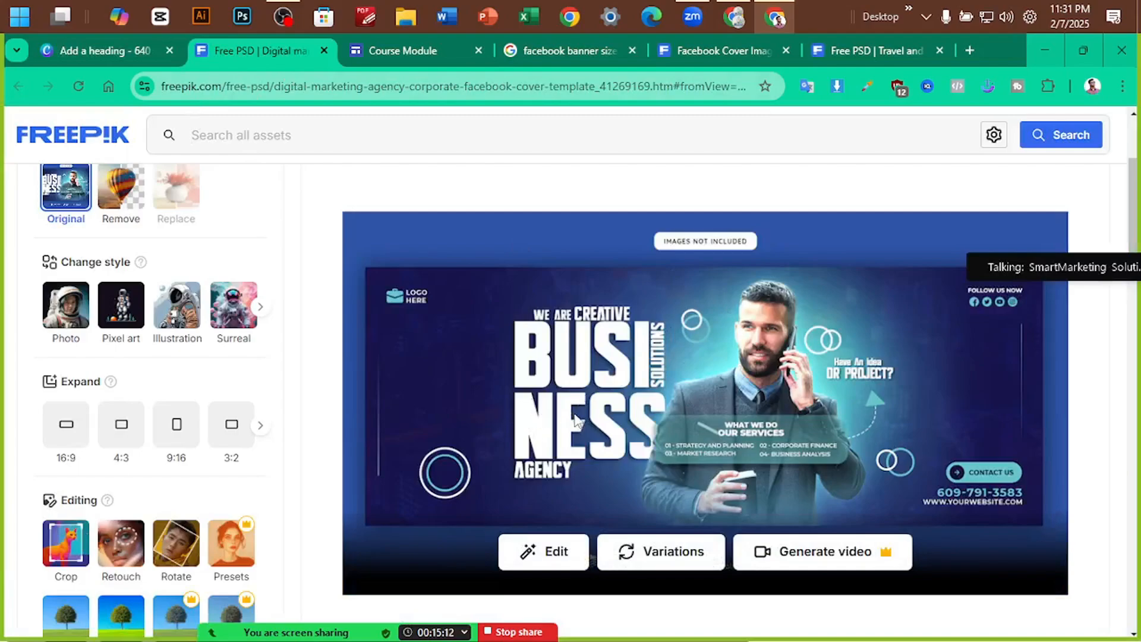
Put We Are Creative on one line at size 19.8, with Business enlarged to 36.1 below
left_click(112, 49)
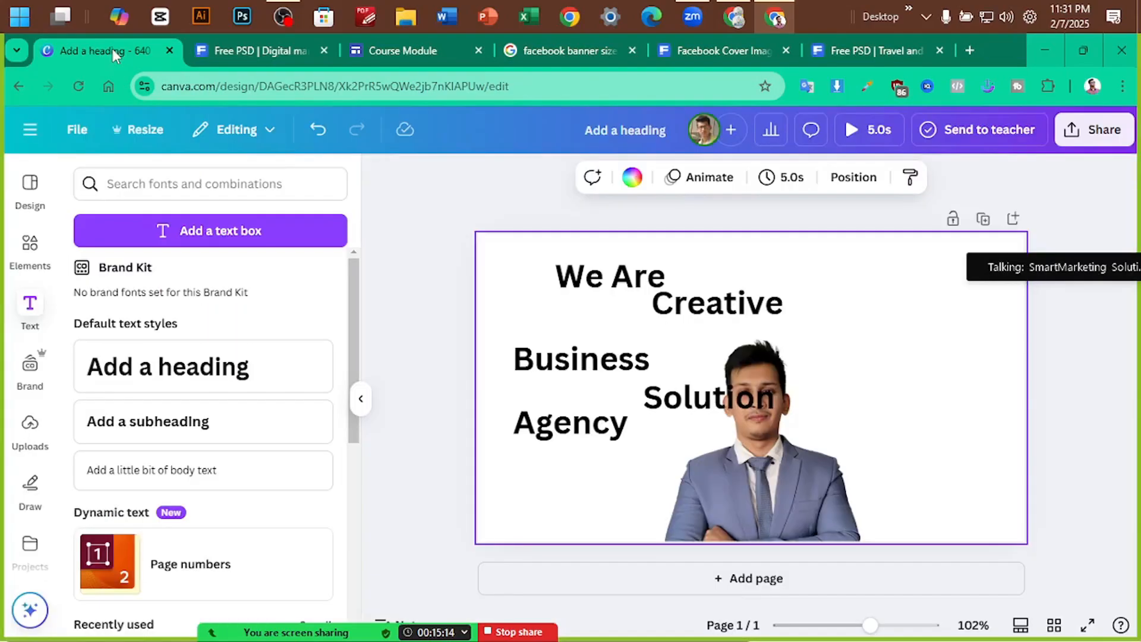
left_click(608, 289)
left_click_drag(609, 289, 609, 304)
left_click_drag(776, 303, 809, 304)
left_click_drag(546, 276, 733, 319)
left_click_drag(817, 321, 744, 307)
left_click_drag(678, 300, 680, 305)
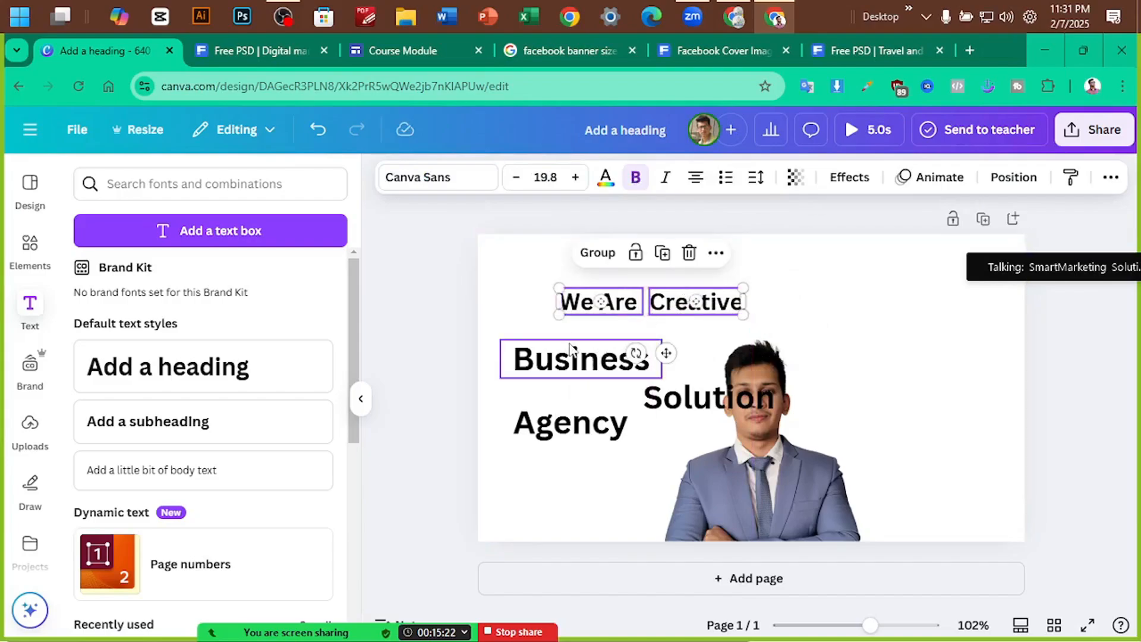
left_click_drag(569, 348, 648, 324)
left_click_drag(739, 355, 702, 351)
left_click(925, 352)
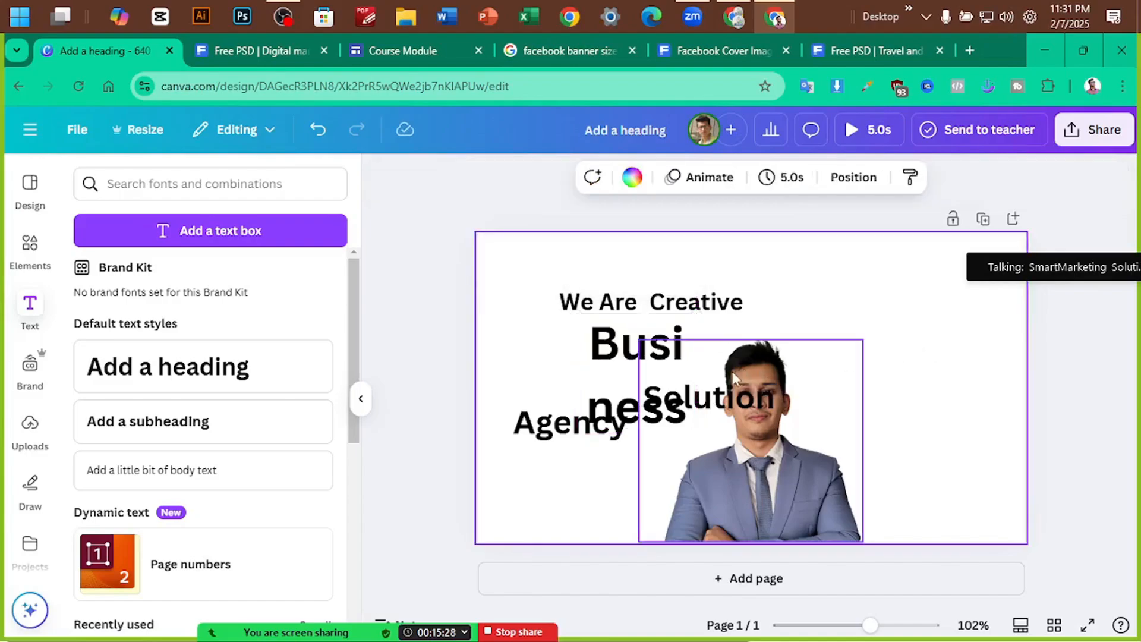
Rotate Solution vertical, shrink it to 15.3, and place it beside the man's head
left_click(745, 388)
left_click_drag(744, 388, 913, 370)
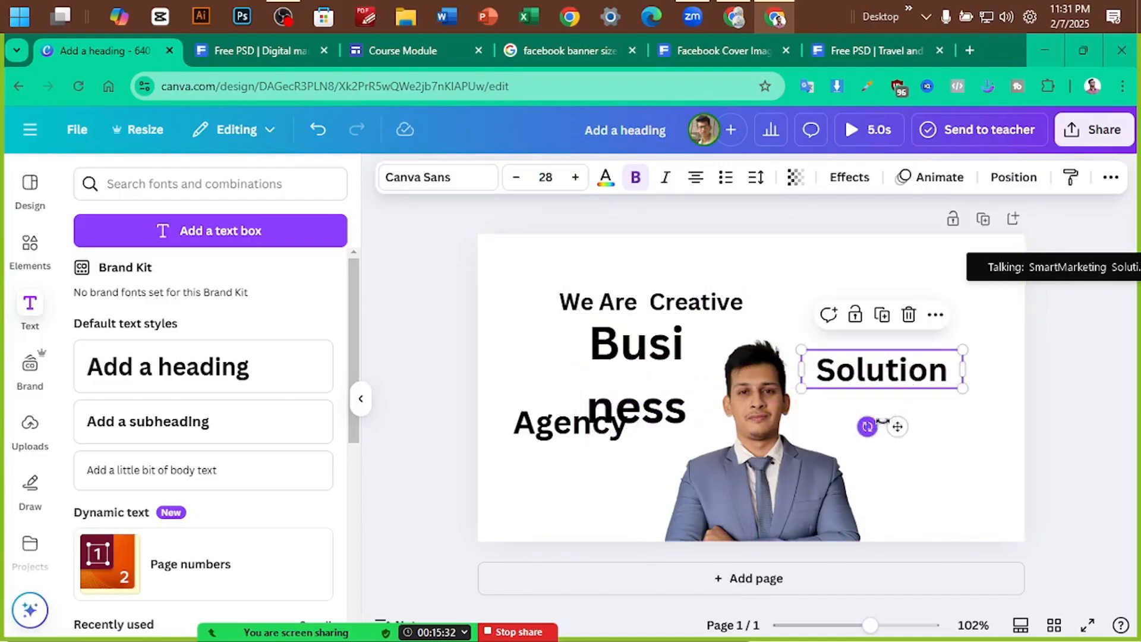
left_click_drag(867, 425, 885, 371)
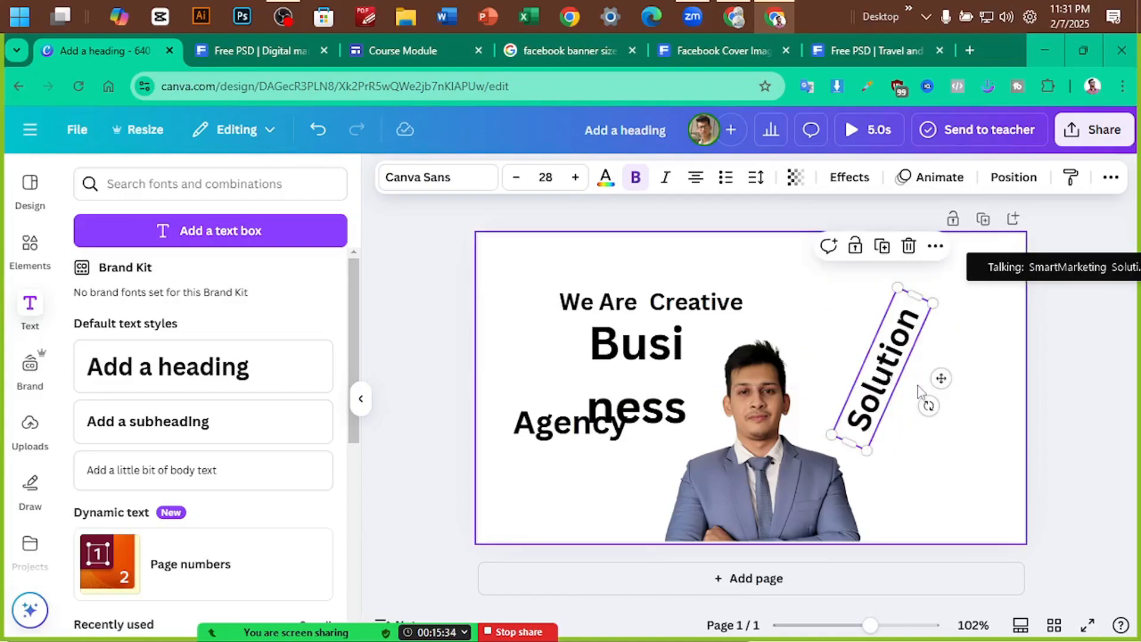
key("ctrl+z")
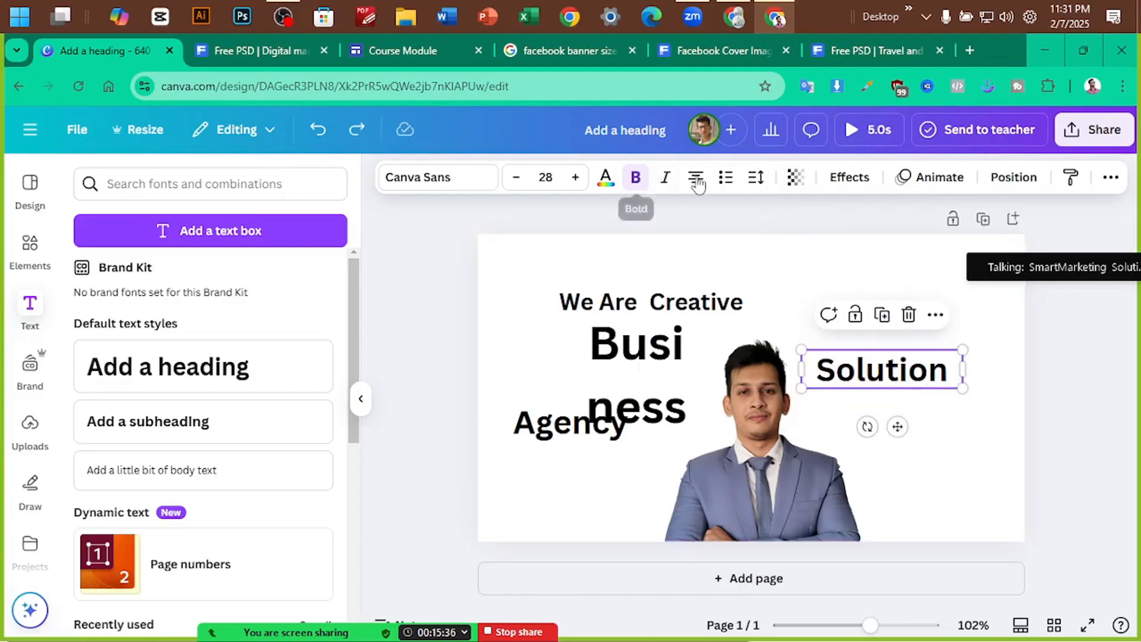
left_click_drag(868, 426, 707, 392)
left_click(949, 379)
left_click_drag(729, 469, 712, 403)
left_click_drag(585, 439, 652, 458)
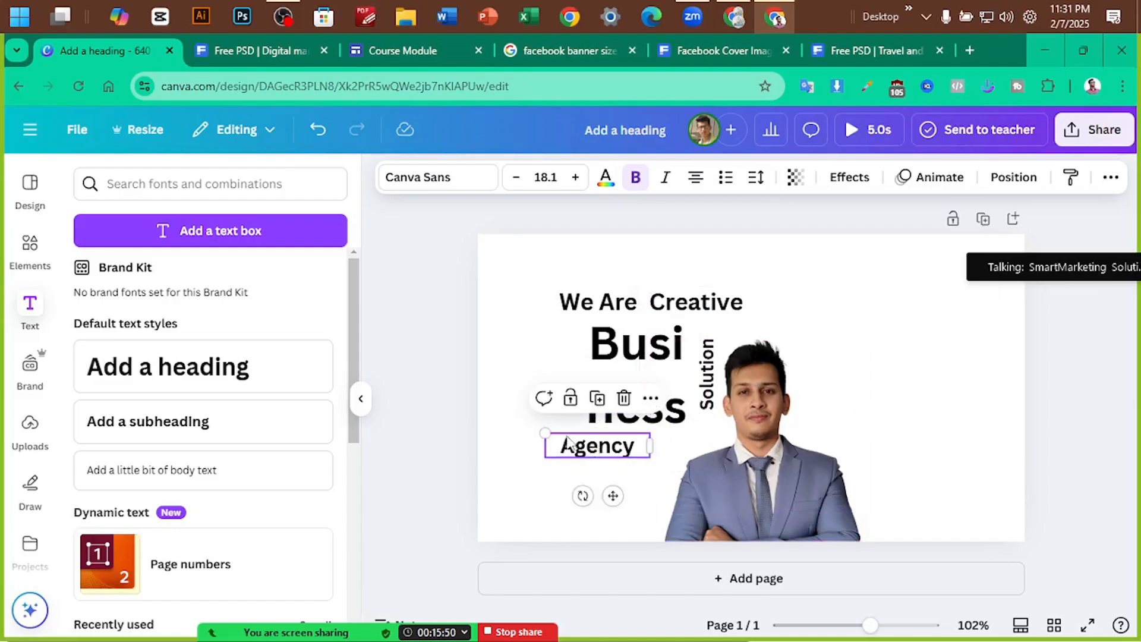
Shrink Agency and place it under 'ness', then compare with the Freepik reference
left_click_drag(545, 433, 610, 443)
left_click(588, 440)
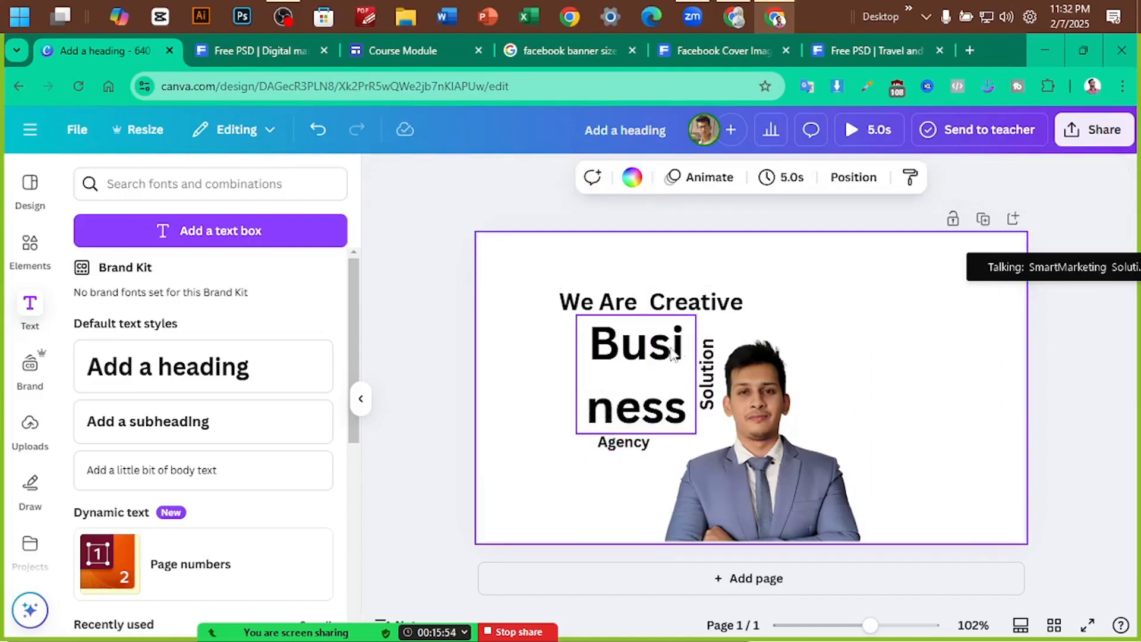
left_click(631, 386)
left_click(862, 343)
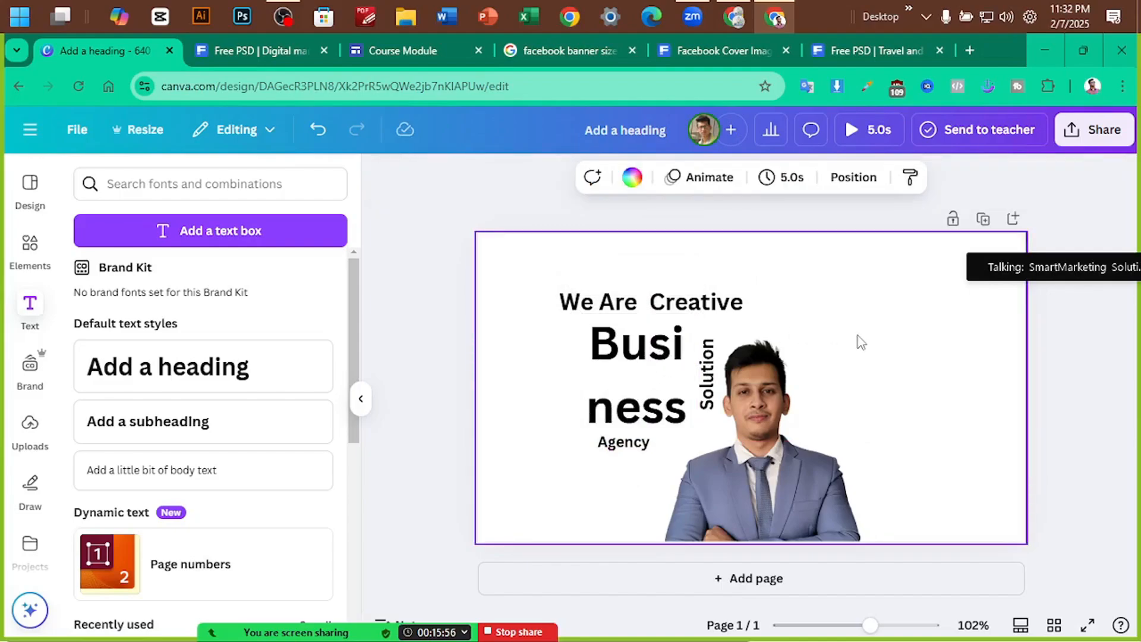
left_click(267, 50)
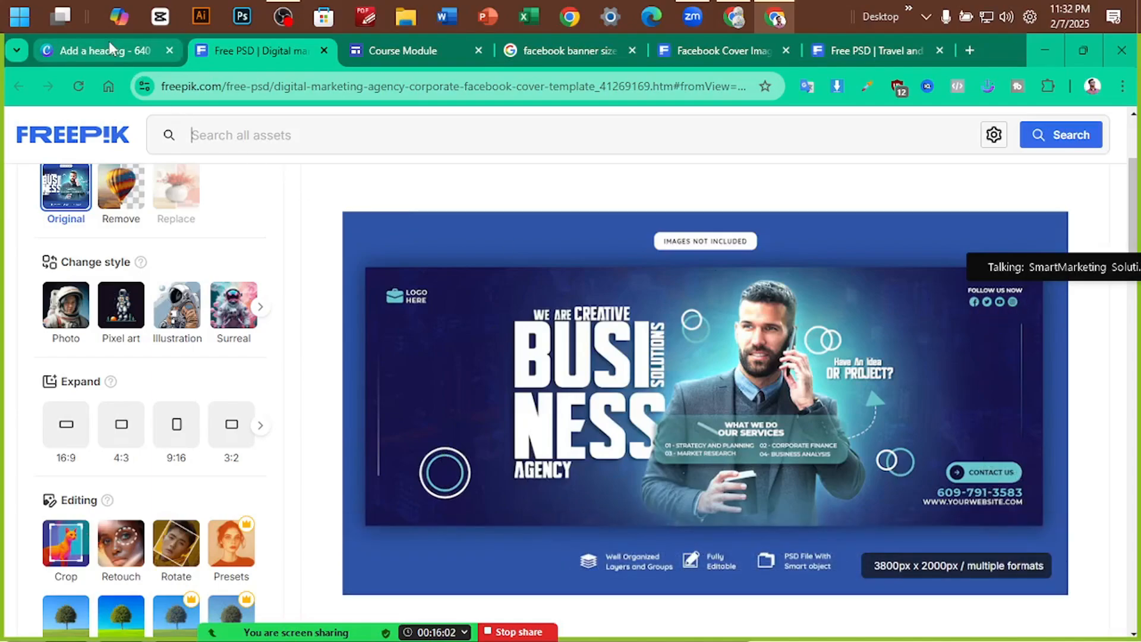
Open the Presentation Portfolio design and copy its Smart Marketing logo
mouse_move(109, 41)
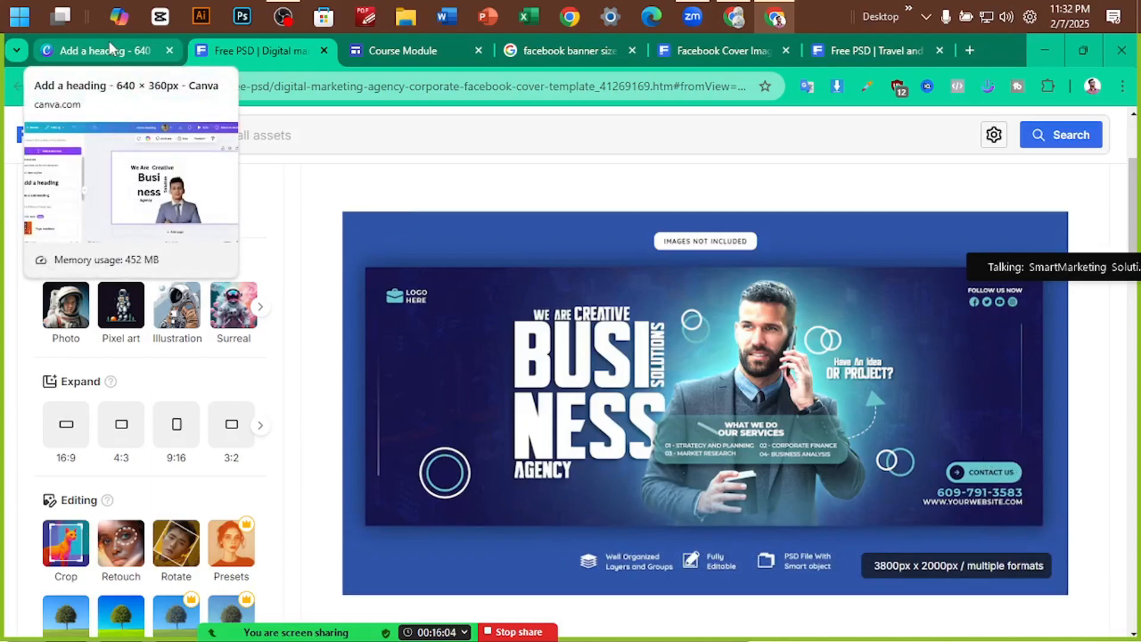
left_click(110, 47)
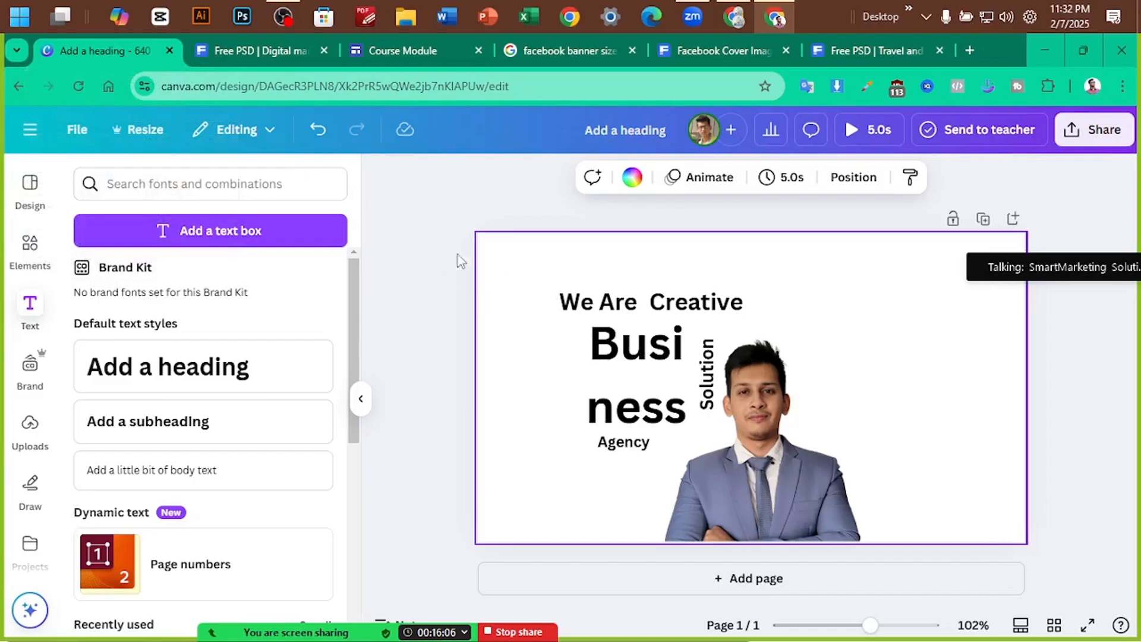
left_click(460, 260)
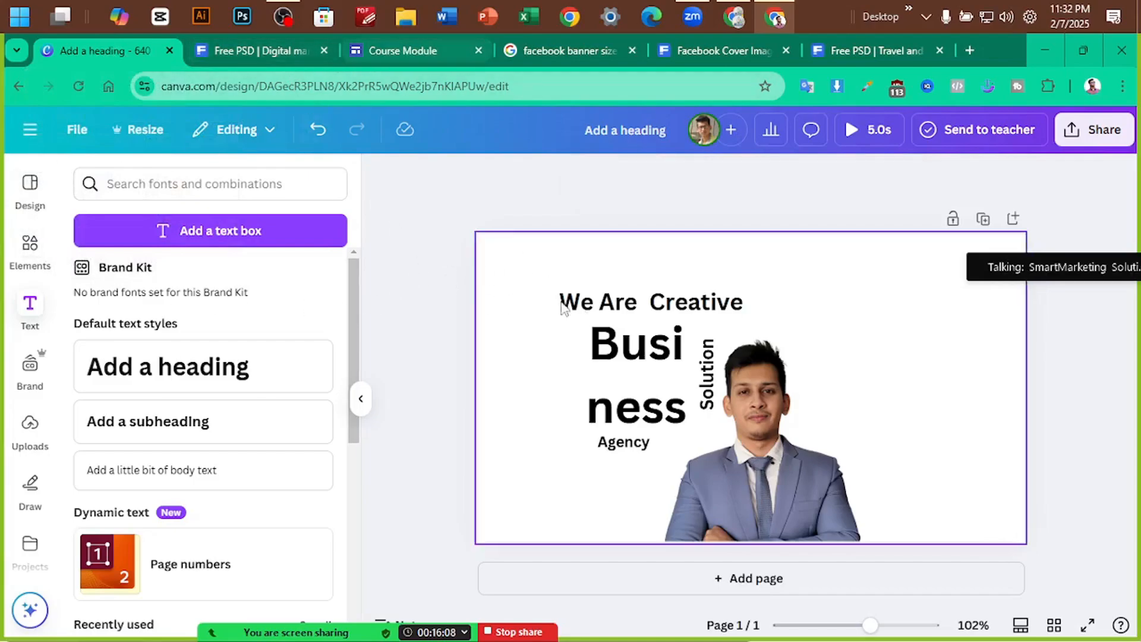
scroll(54, 380, "down", 4)
scroll(46, 344, "up", 4)
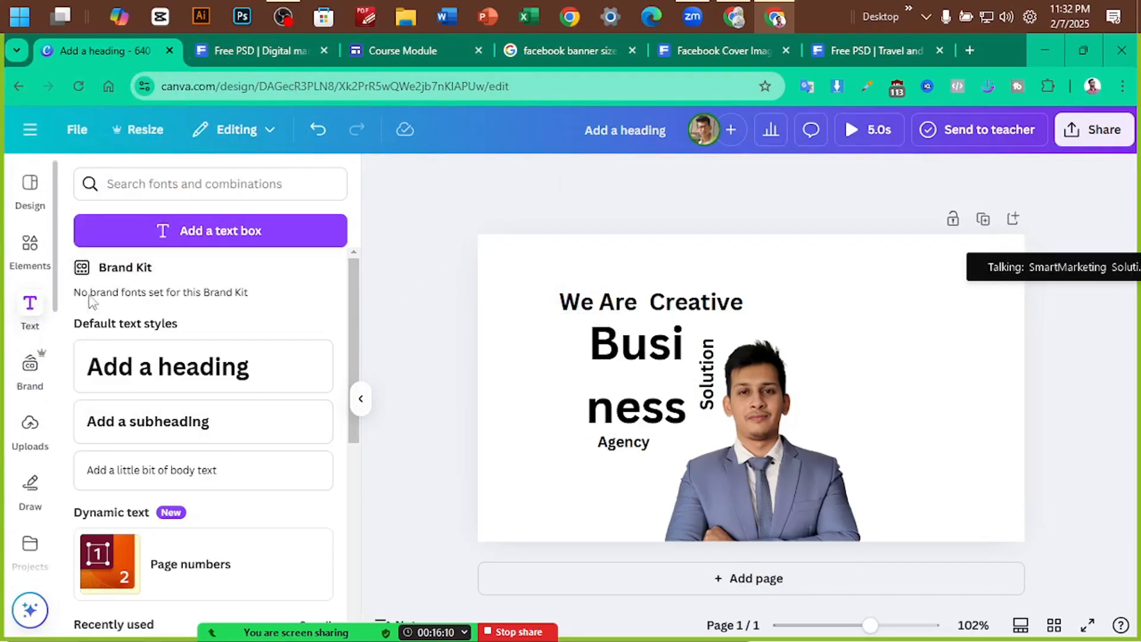
left_click(30, 129)
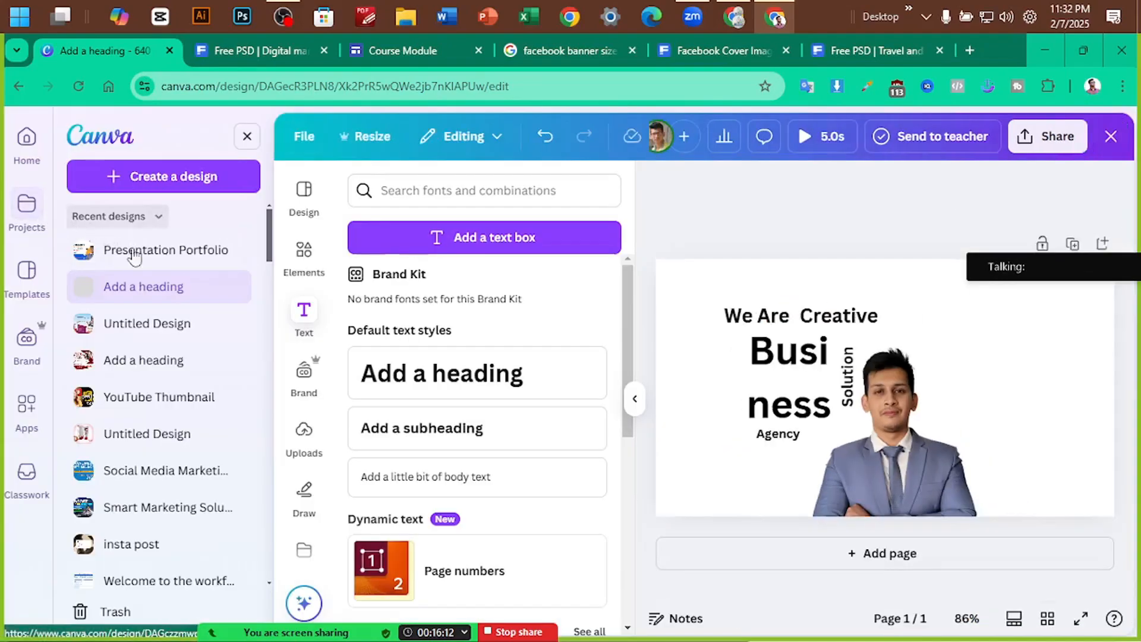
left_click(171, 247)
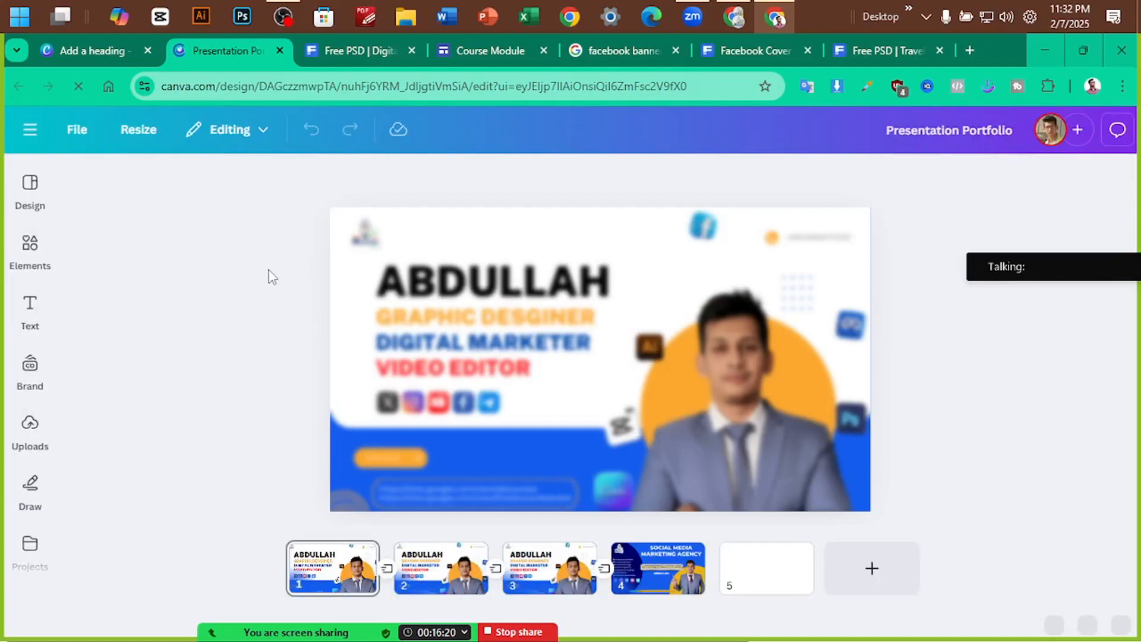
left_click(365, 233)
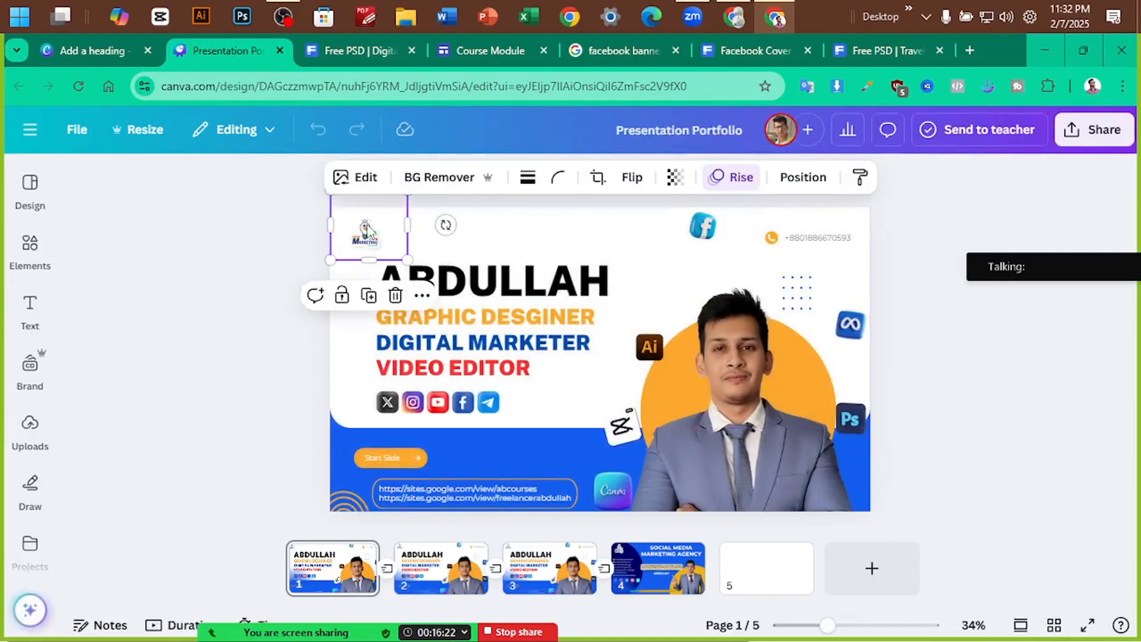
left_click(95, 50)
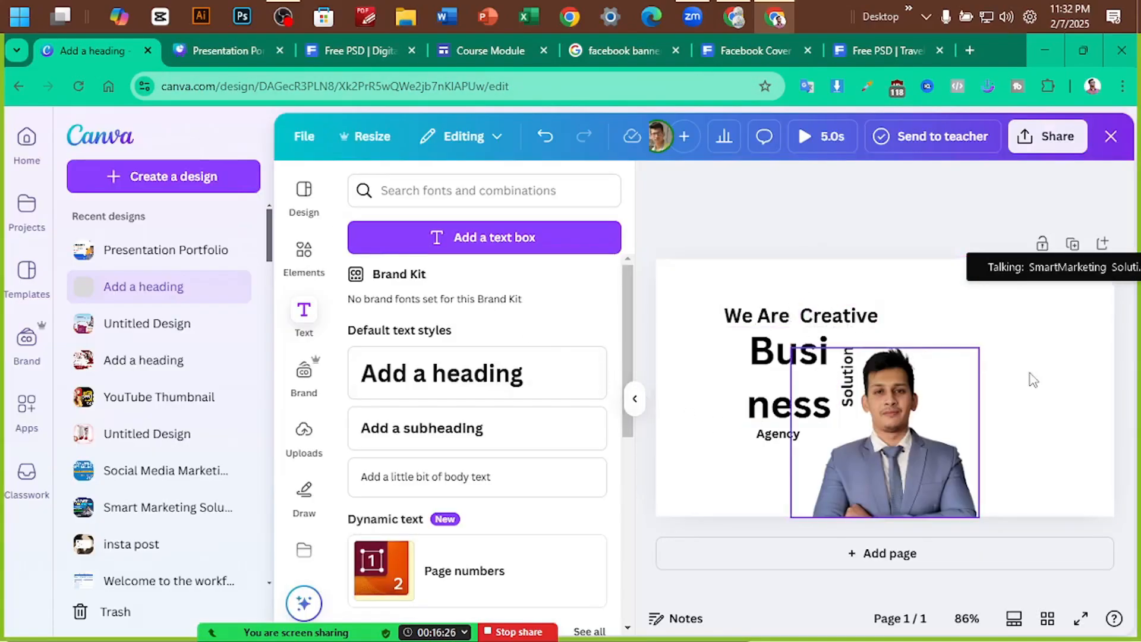
Paste the logo into the banner, shrink it, and place it at the top-left beside We Are
key("ctrl+v")
left_click_drag(737, 402, 709, 344)
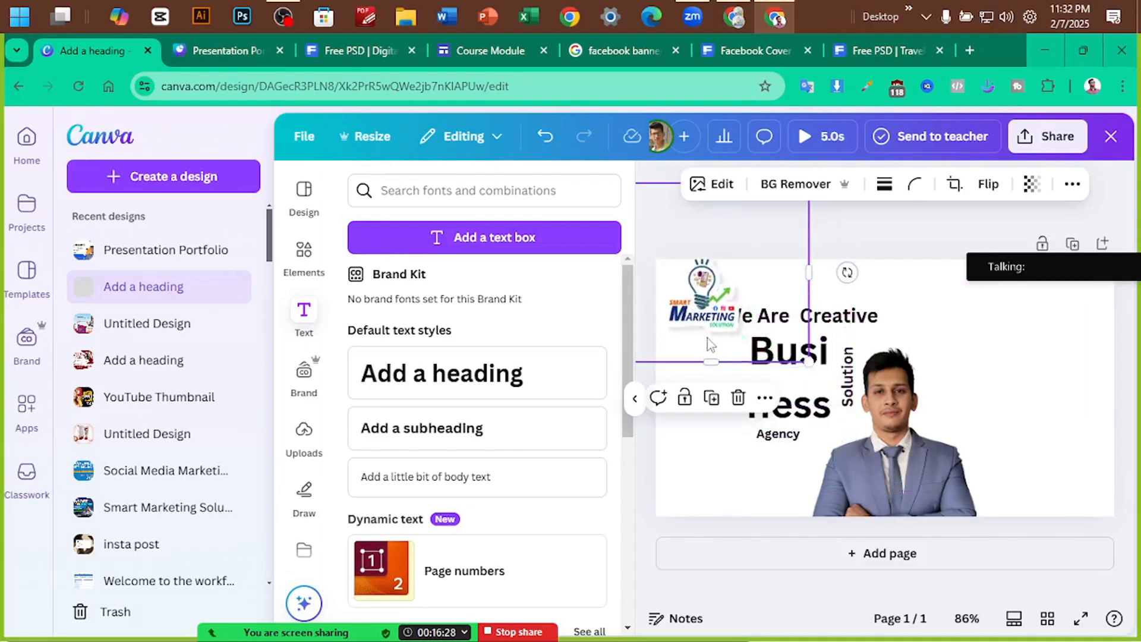
left_click_drag(809, 362, 748, 306)
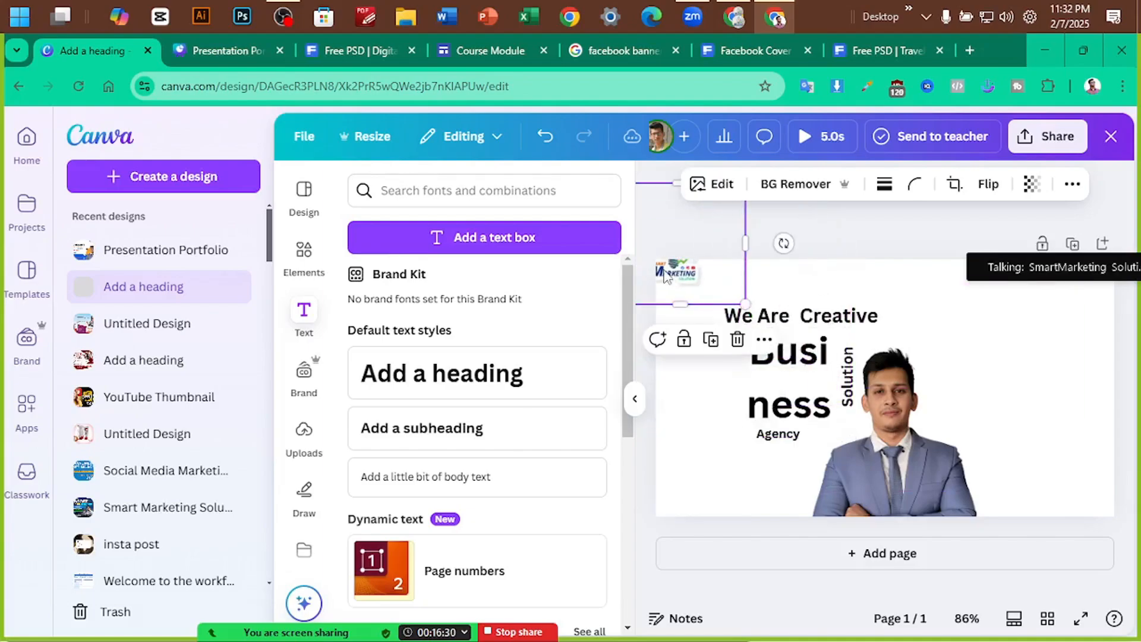
left_click_drag(678, 272, 709, 306)
left_click(247, 136)
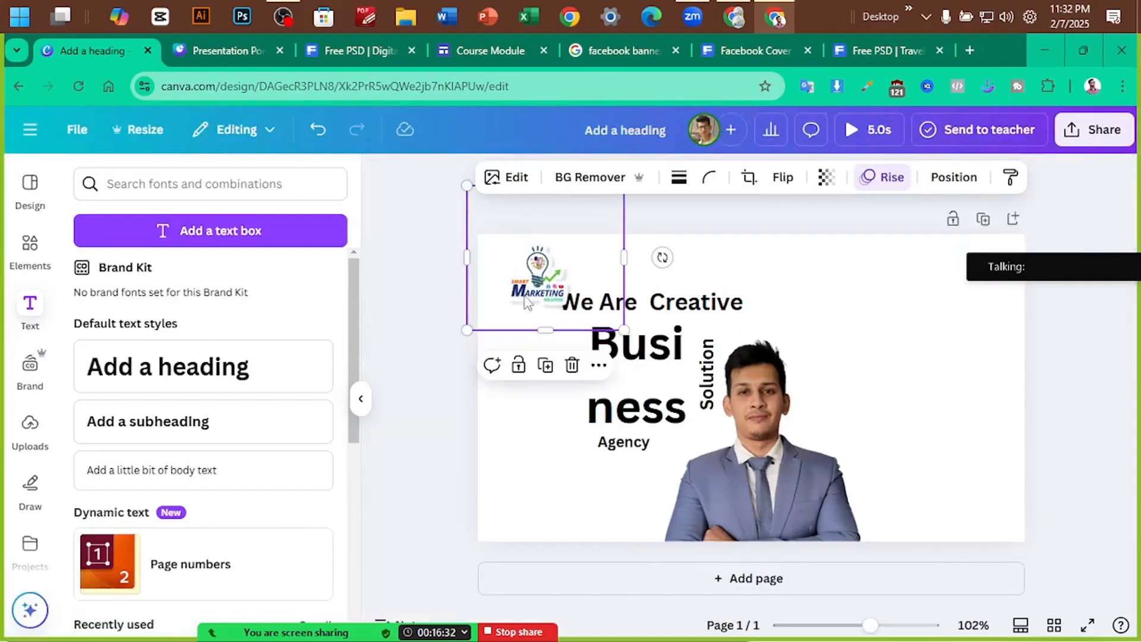
left_click_drag(623, 328, 593, 302)
left_click_drag(532, 251, 533, 265)
left_click_drag(320, 48, 251, 46)
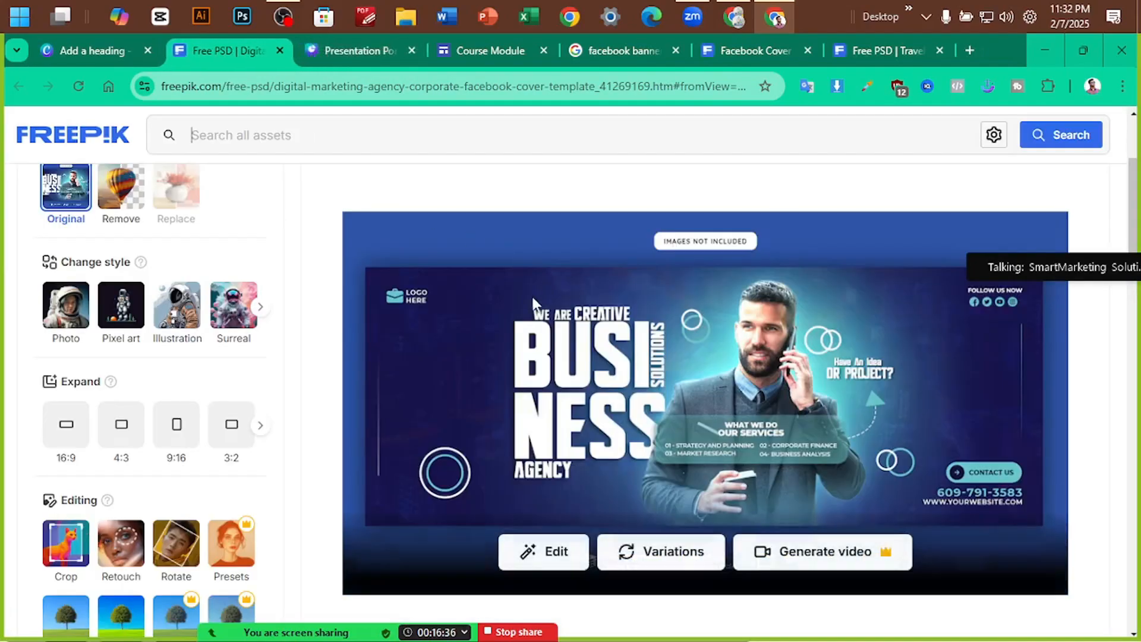
left_click(80, 50)
left_click(30, 243)
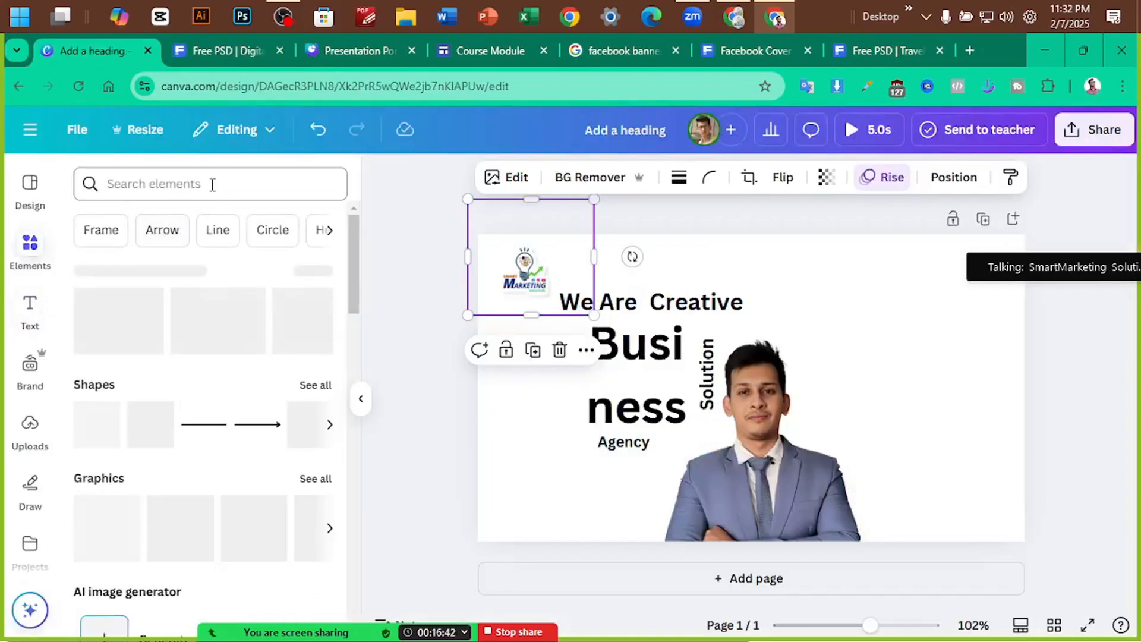
left_click(212, 184)
left_click(372, 204)
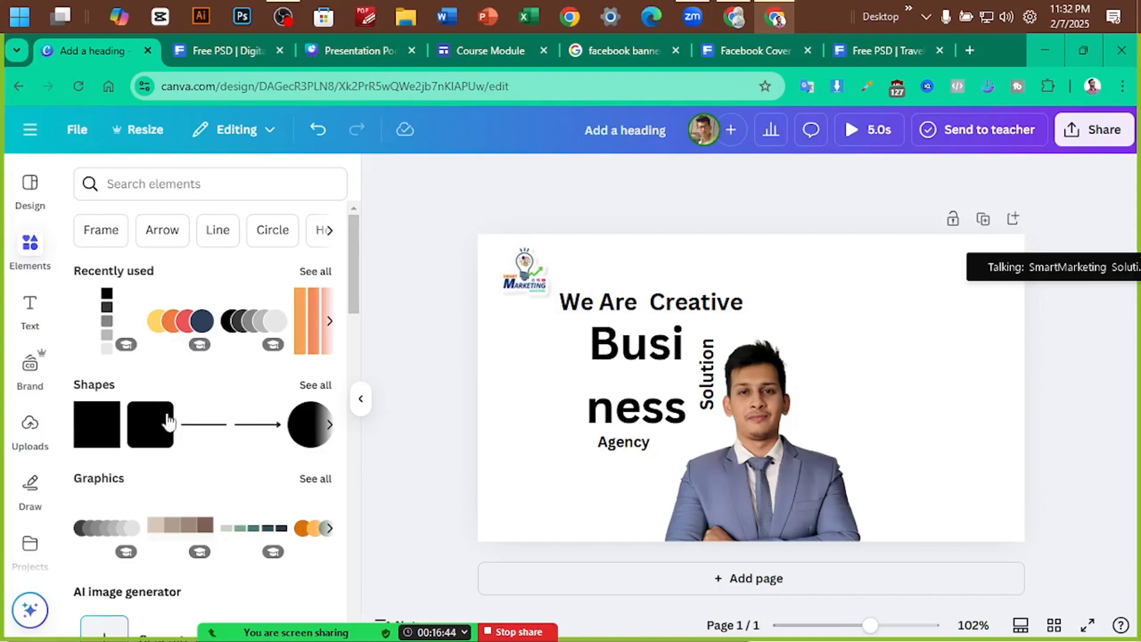
left_click(295, 435)
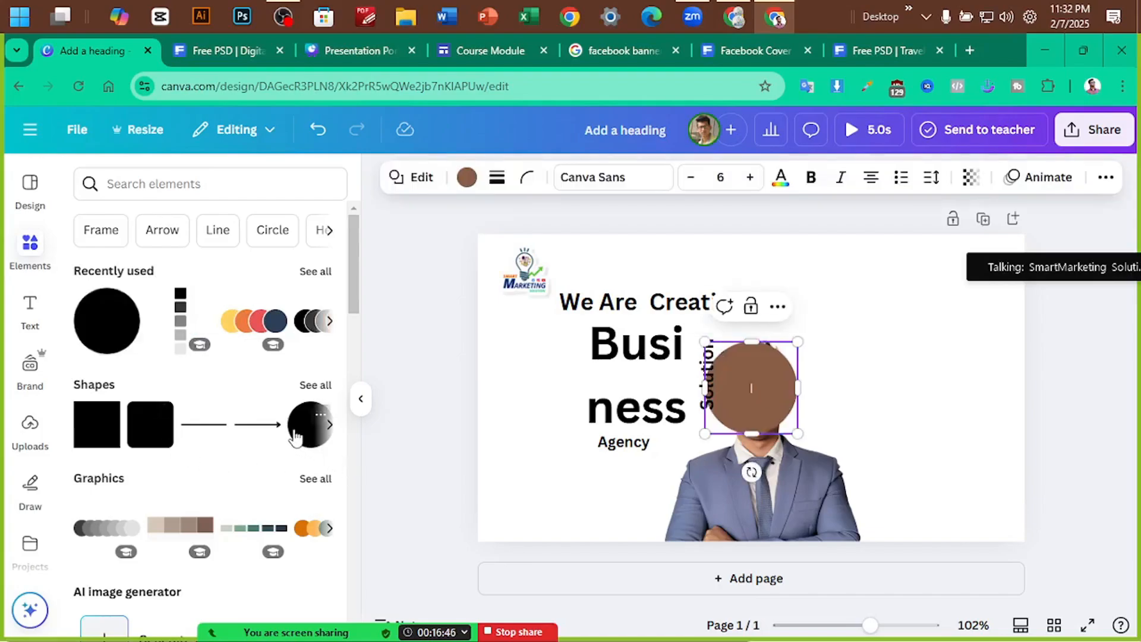
left_click_drag(739, 418, 582, 487)
left_click_drag(599, 545, 580, 502)
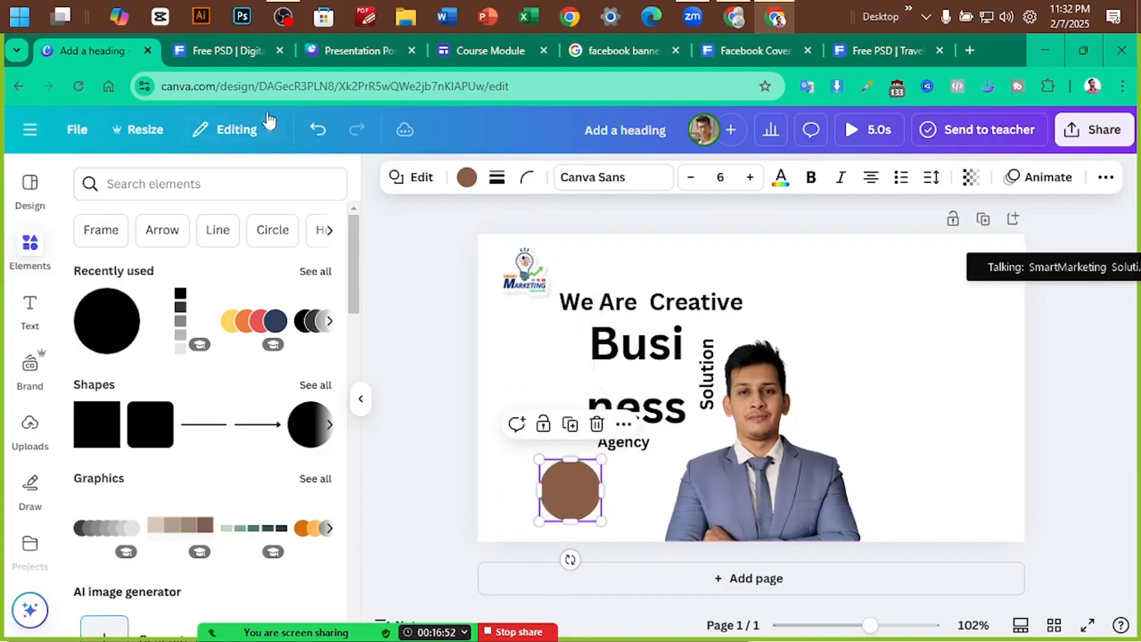
left_click(199, 44)
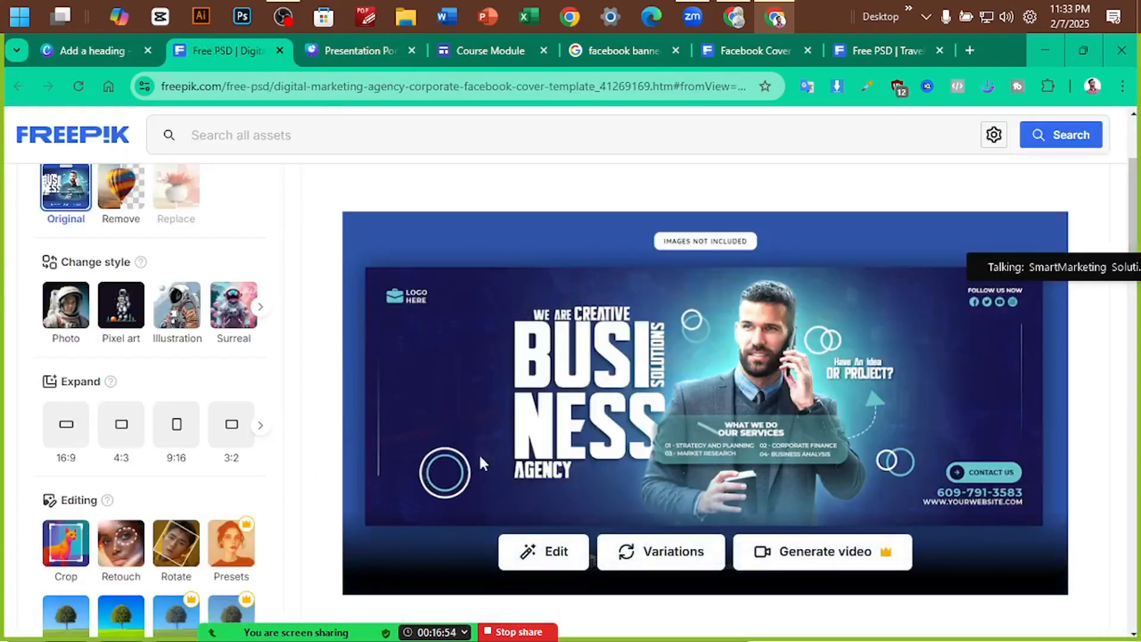
left_click(89, 51)
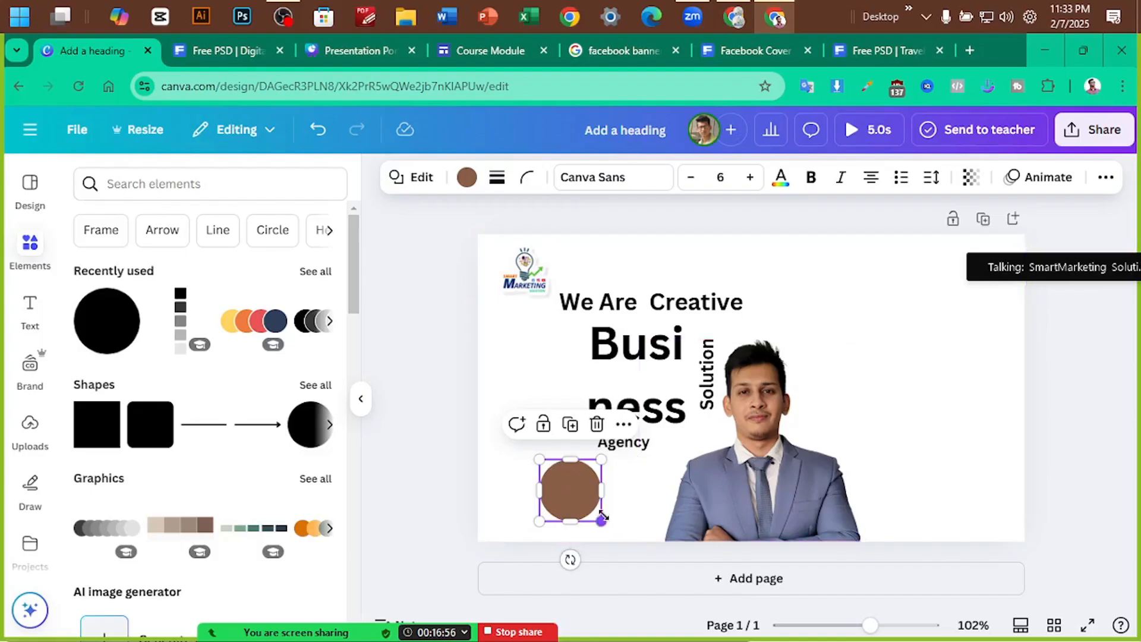
left_click_drag(601, 519, 570, 502)
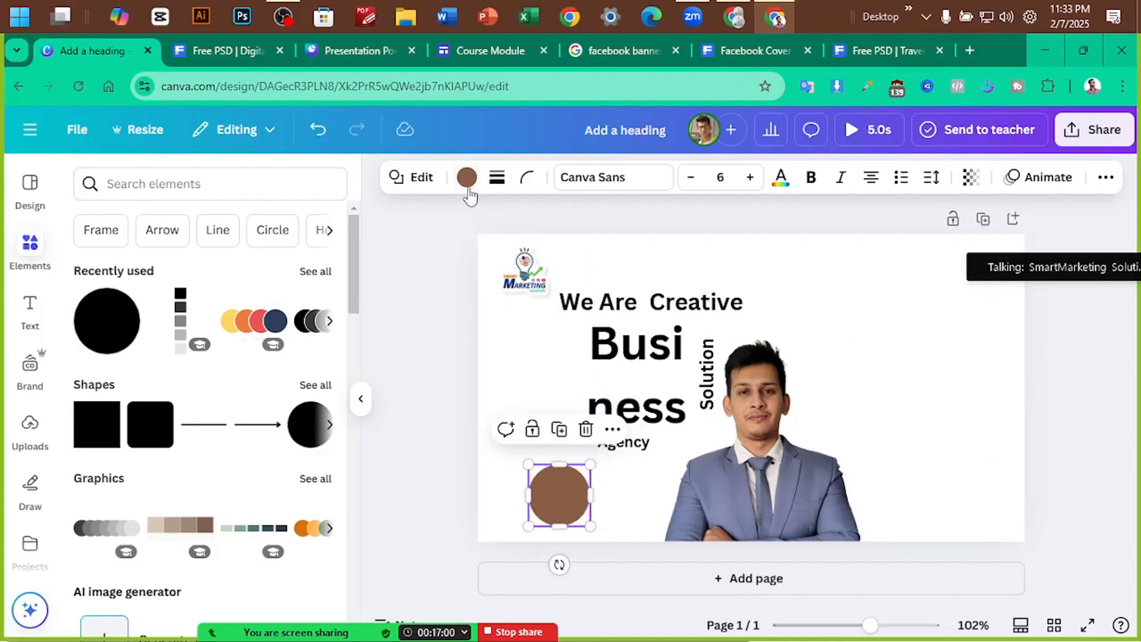
key("ctrl+Tab")
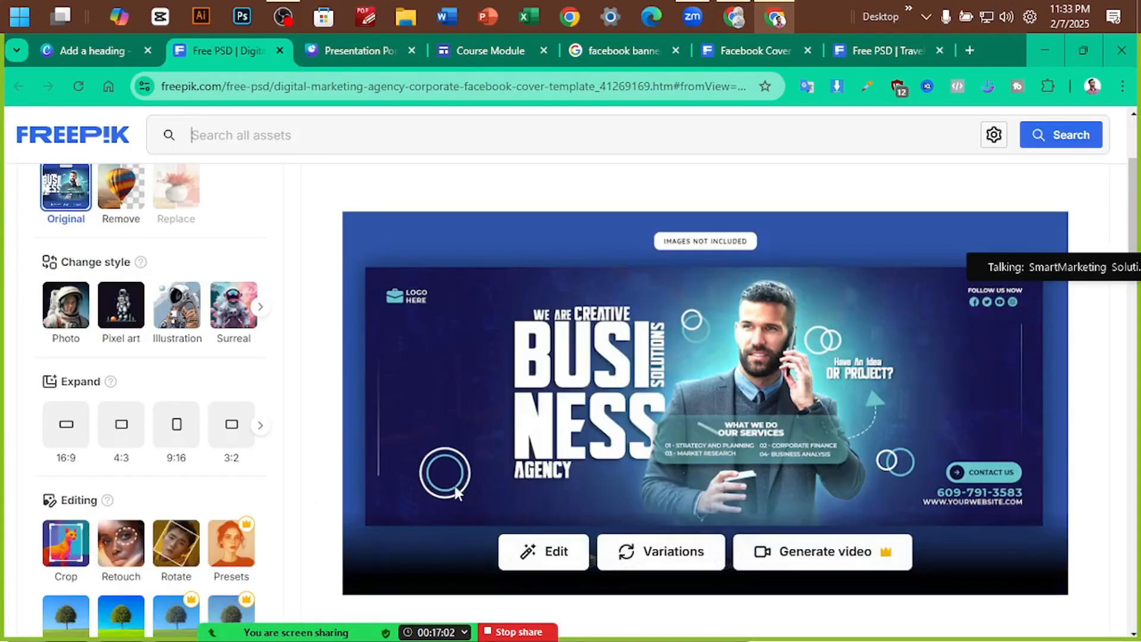
Set the Canva page background colour to light blue
left_click(90, 50)
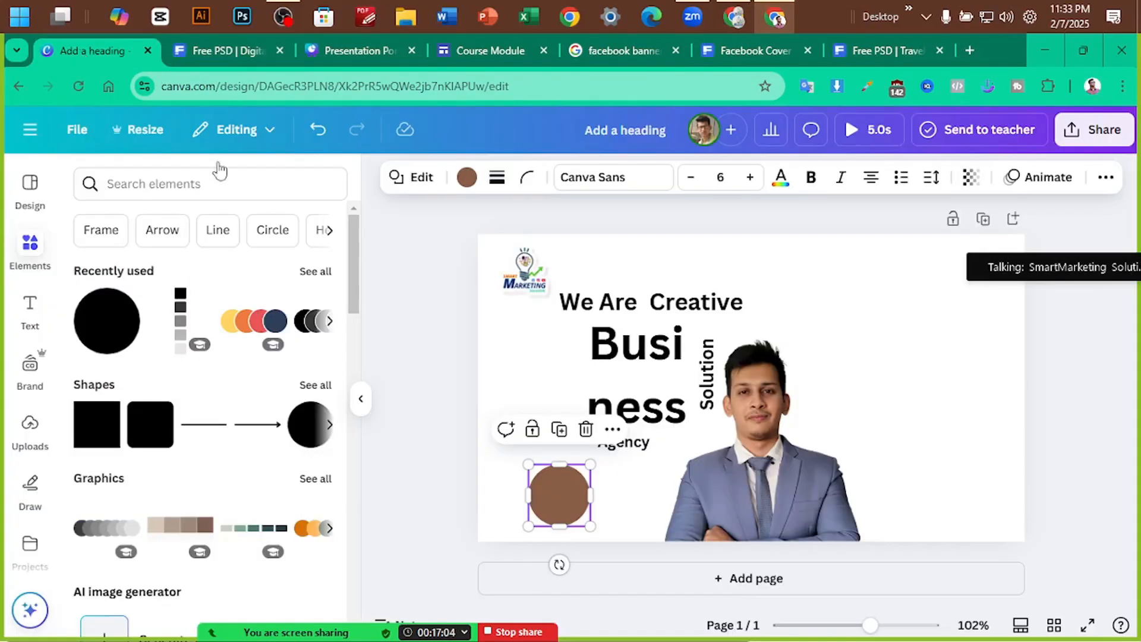
left_click(968, 377)
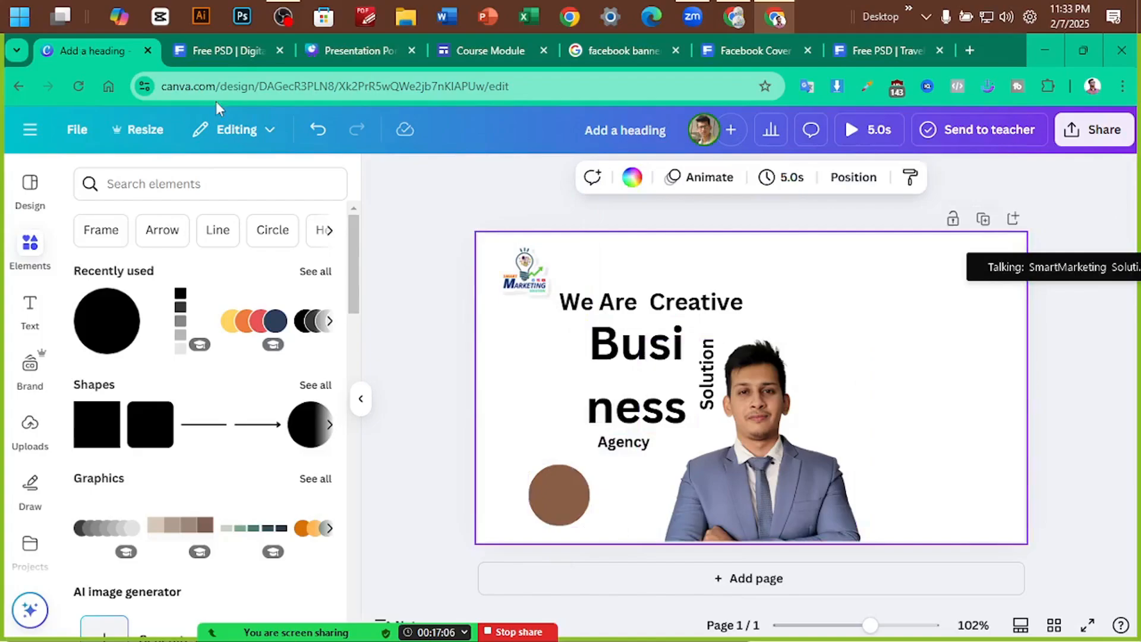
left_click(631, 177)
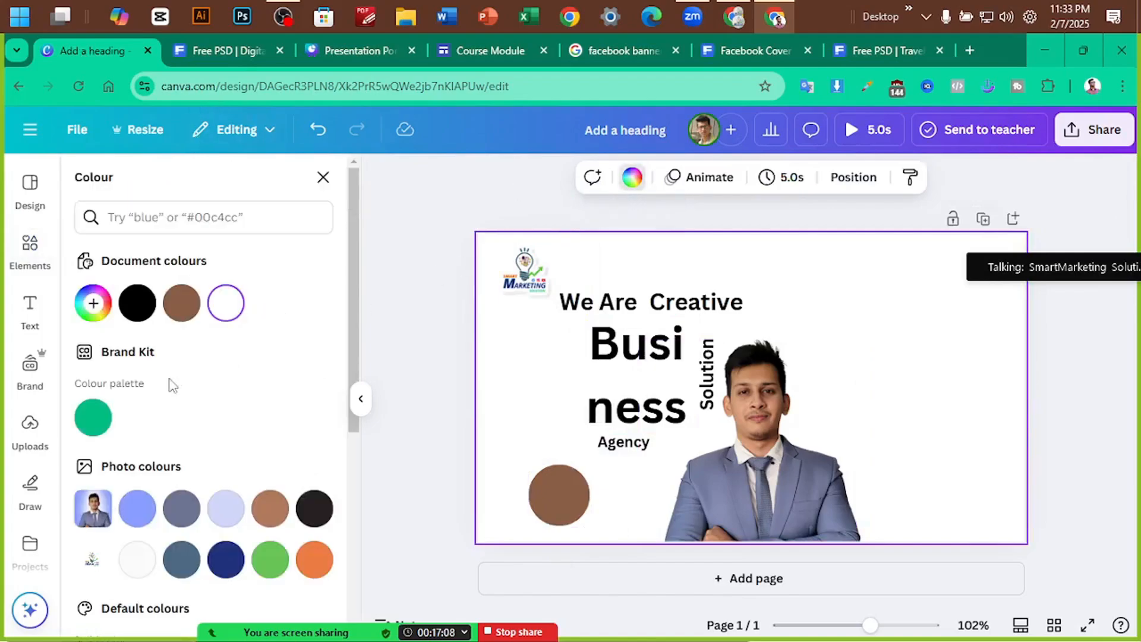
left_click(137, 508)
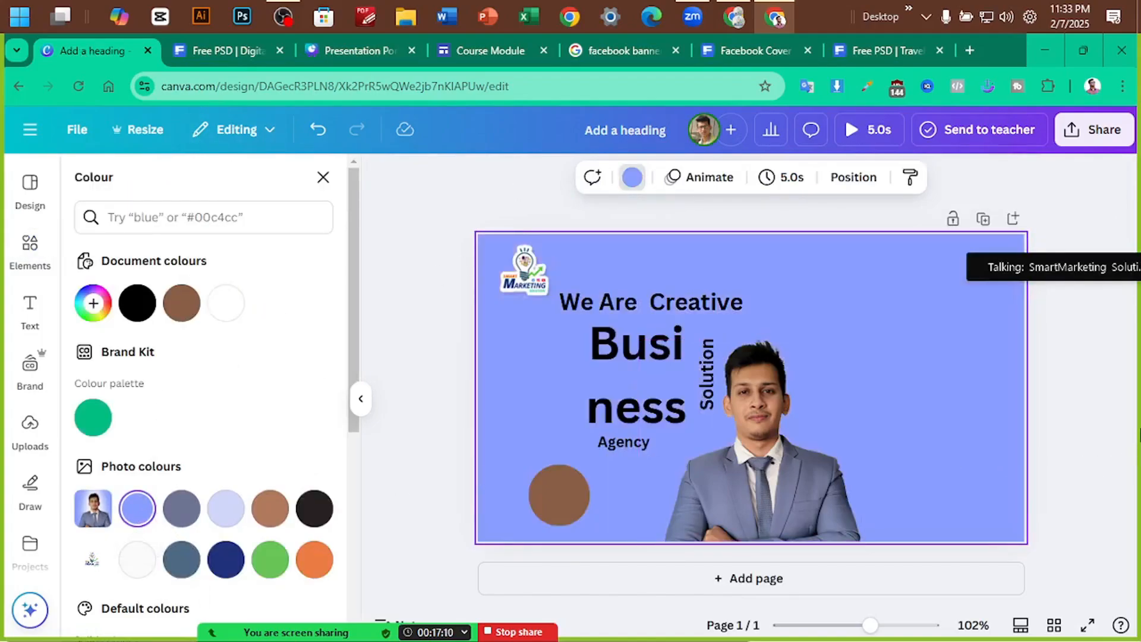
Give the brown circle a solid outline, no fill, and a white border, making it a ring
left_click(562, 508)
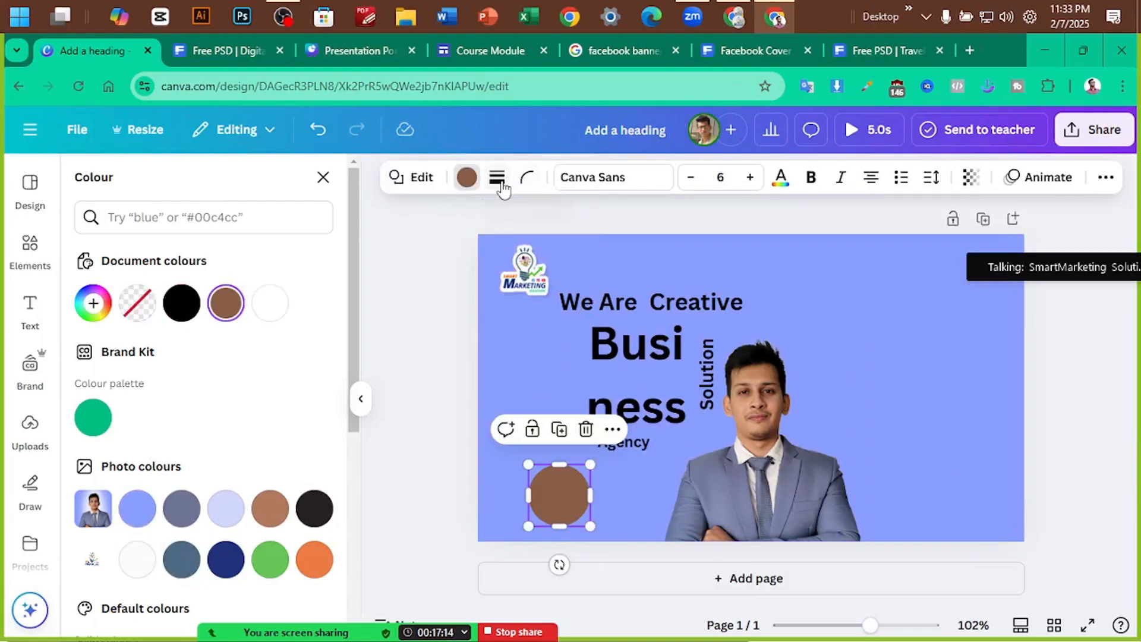
left_click(499, 182)
left_click(455, 232)
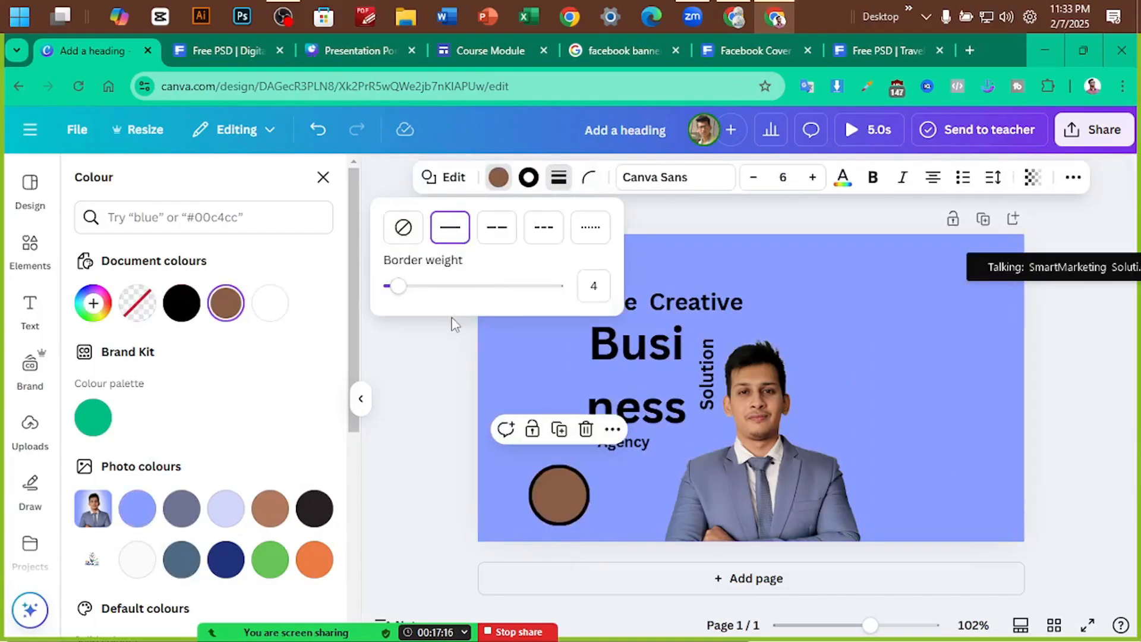
left_click(506, 181)
left_click(505, 181)
left_click(137, 303)
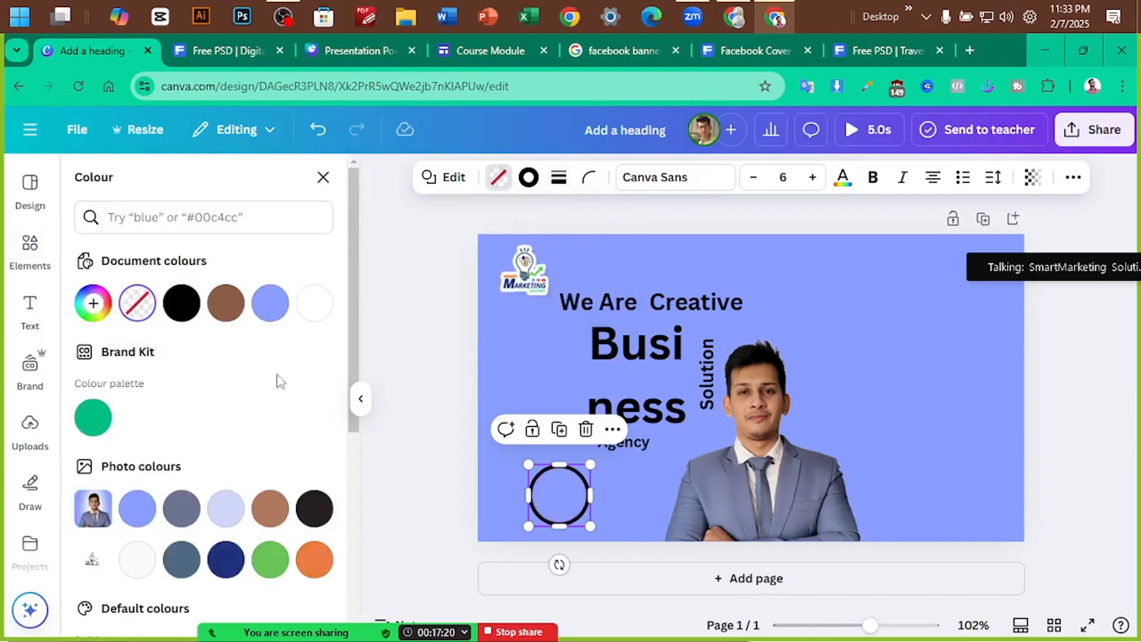
left_click(692, 538)
left_click(559, 517)
left_click(523, 178)
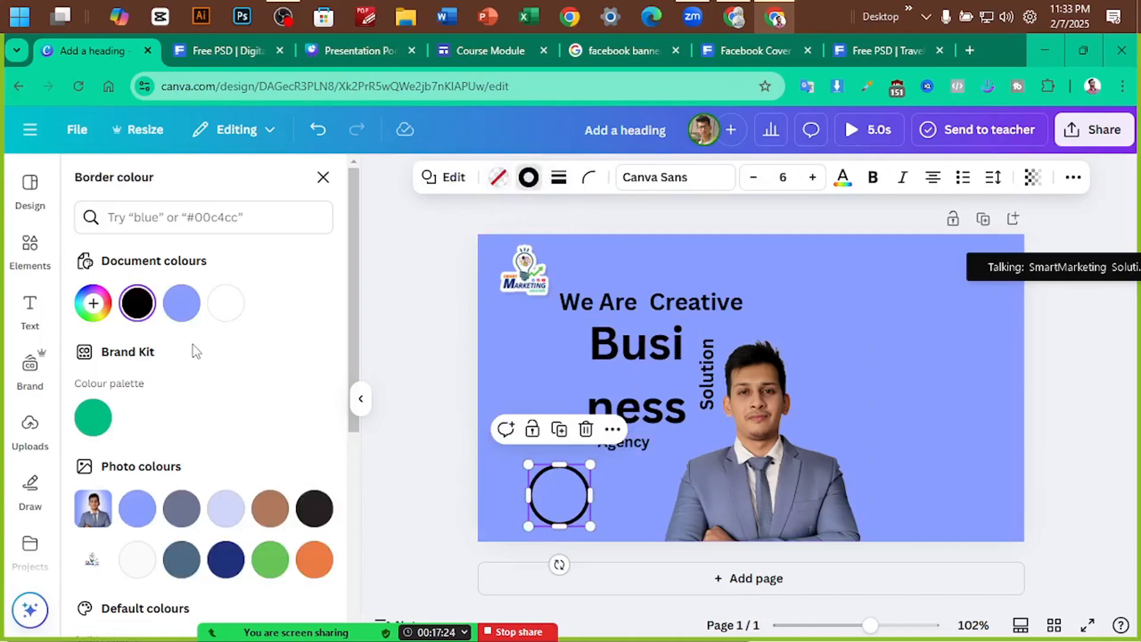
left_click(226, 303)
left_click(542, 515)
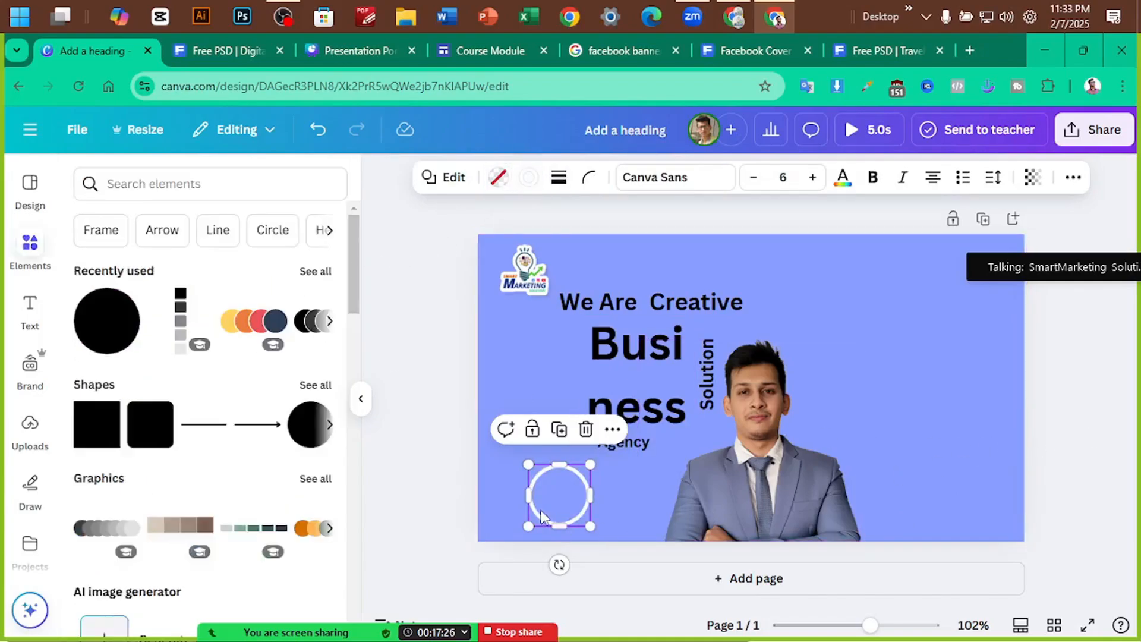
Duplicate the white ring, shrink it inside the original, and make its outline navy
left_click_drag(559, 508, 531, 491)
left_click_drag(583, 520, 569, 507)
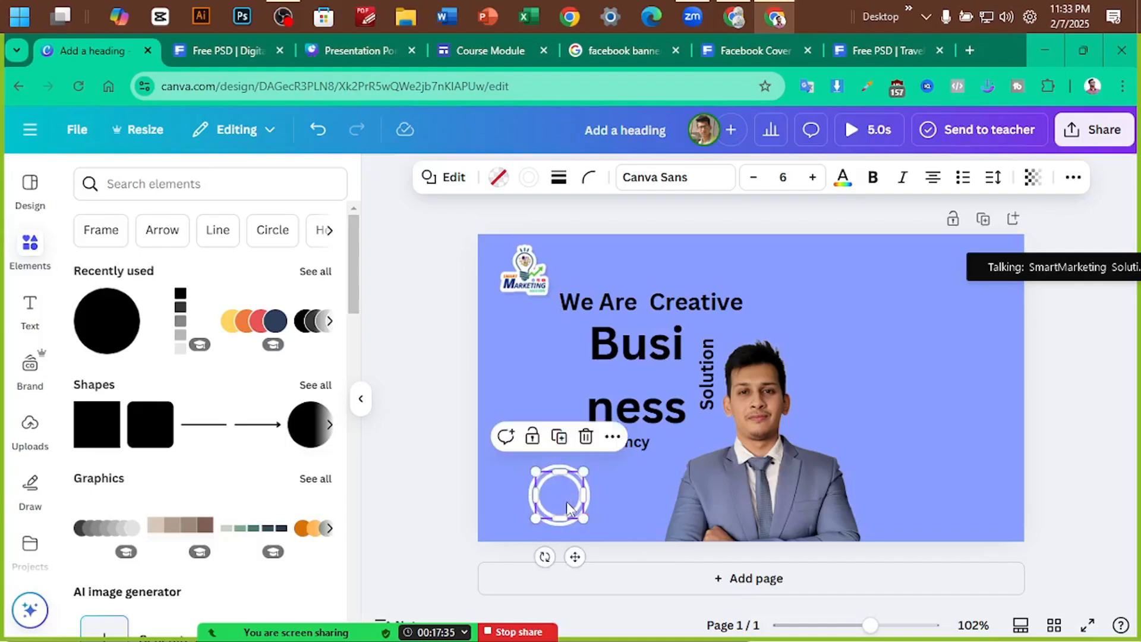
left_click(498, 177)
scroll(231, 470, "down", 3)
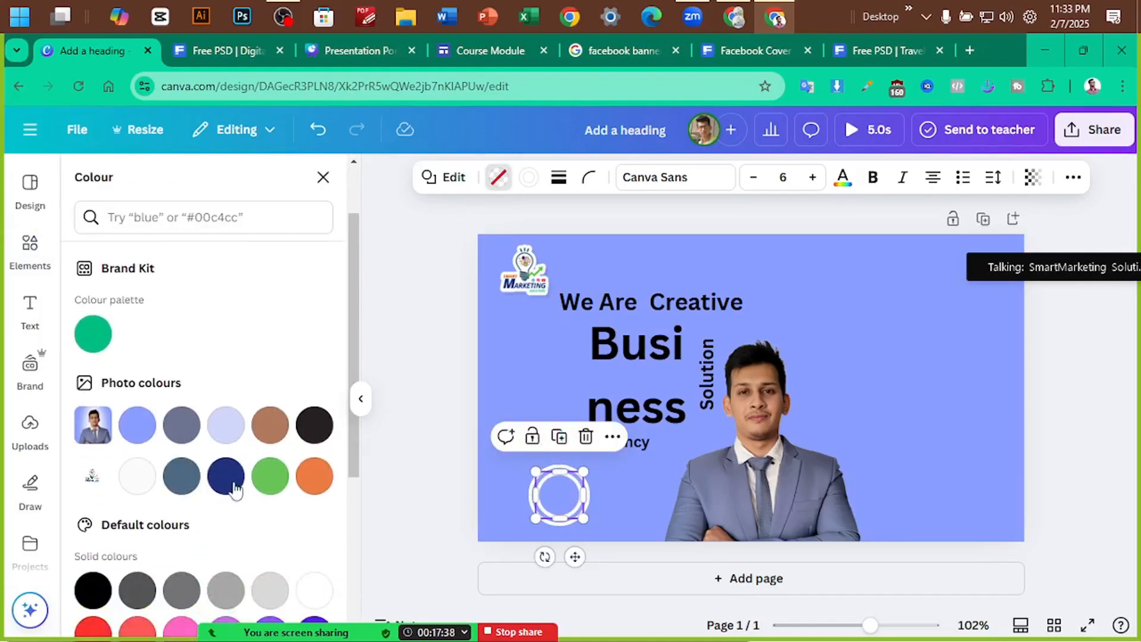
left_click(226, 475)
key("ctrl+z")
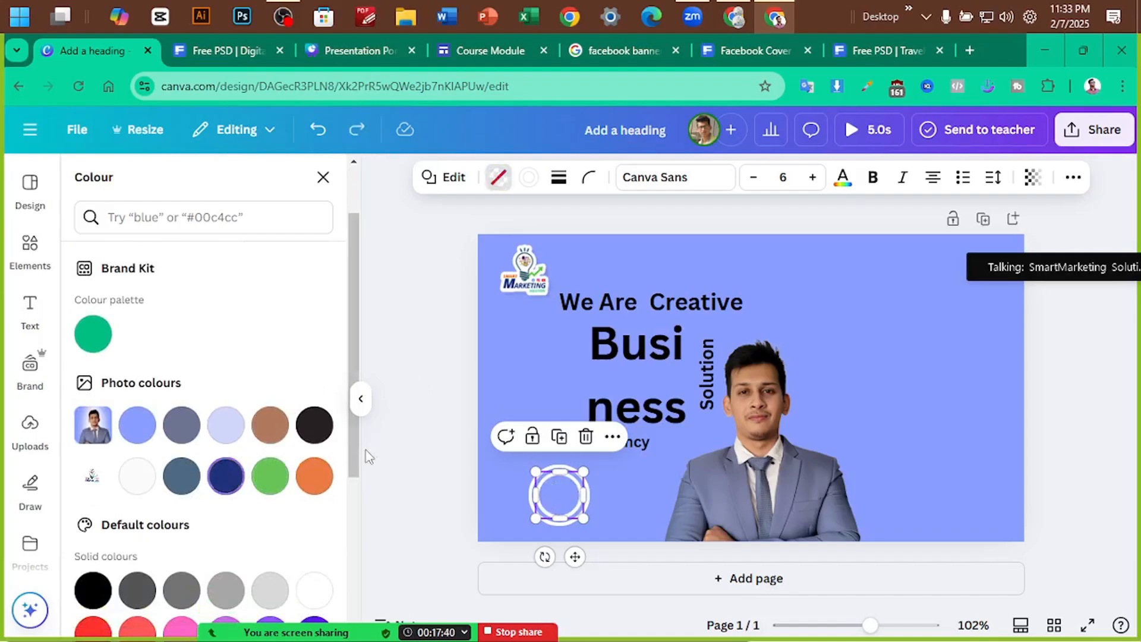
left_click(528, 177)
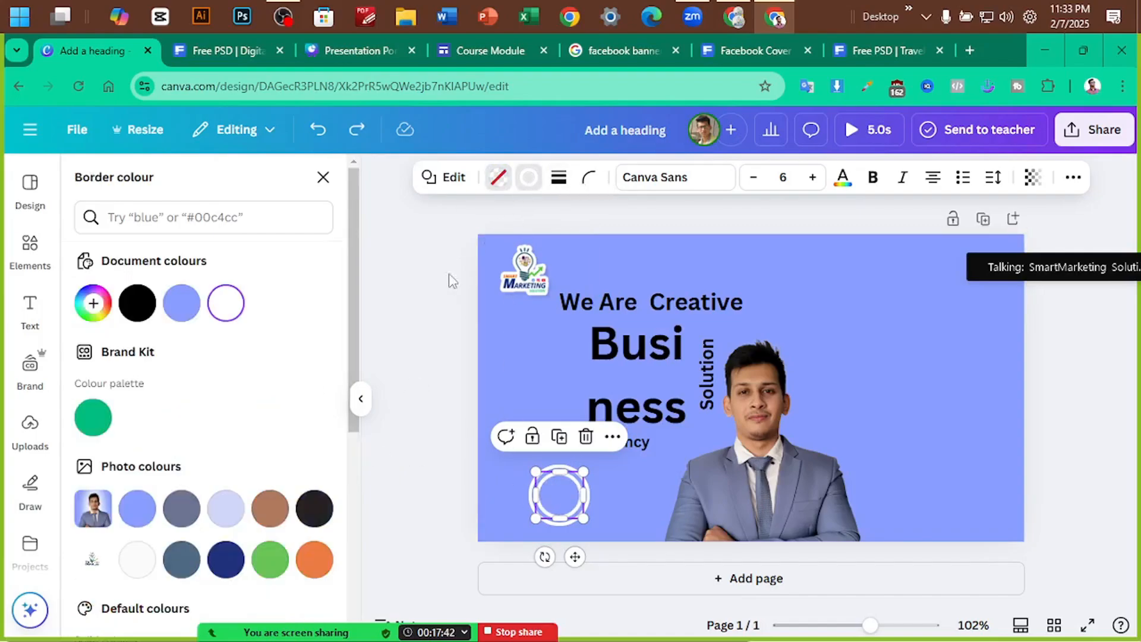
left_click(223, 556)
left_click(449, 394)
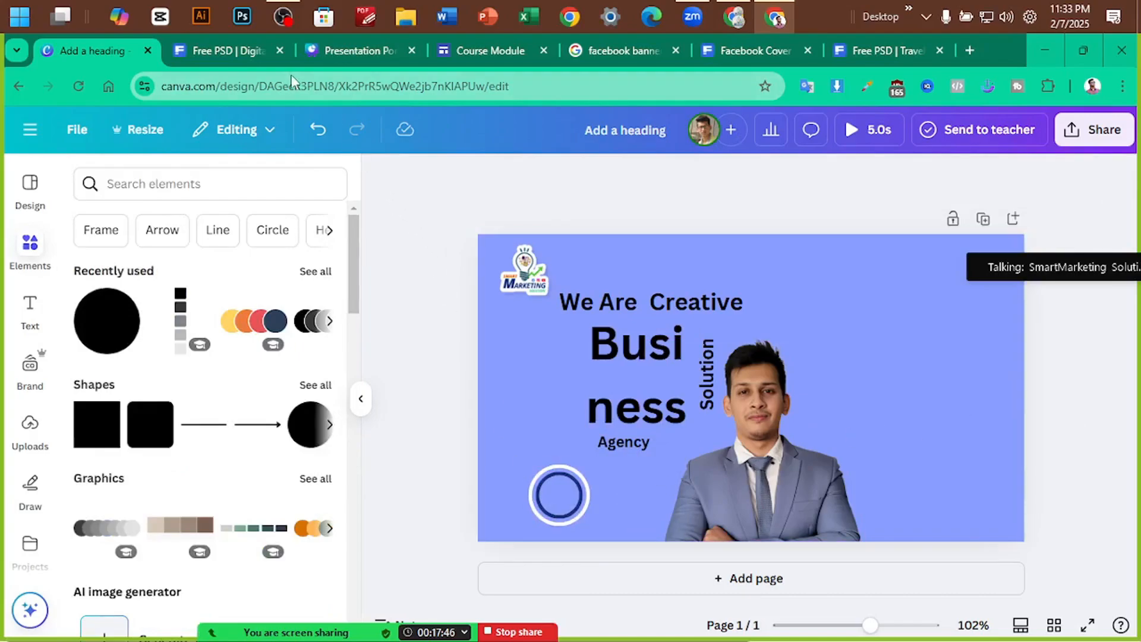
left_click(220, 51)
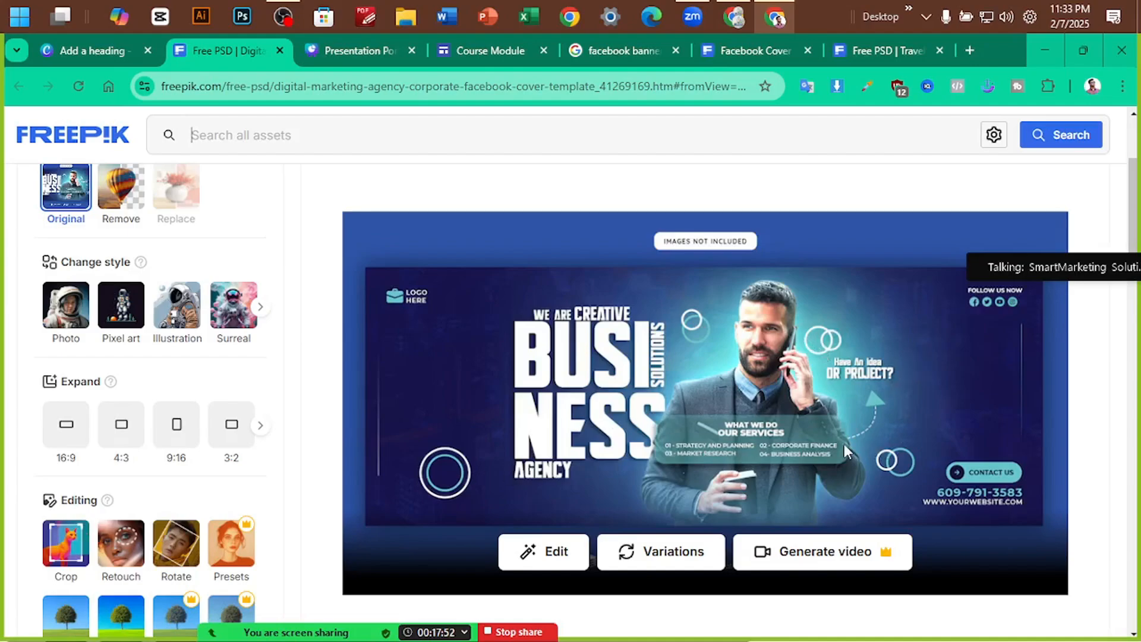
Zoom in on the reference cover's 'Have An Idea OR PROJECT?' area, zoom back out, then return to Canva
left_click(900, 383)
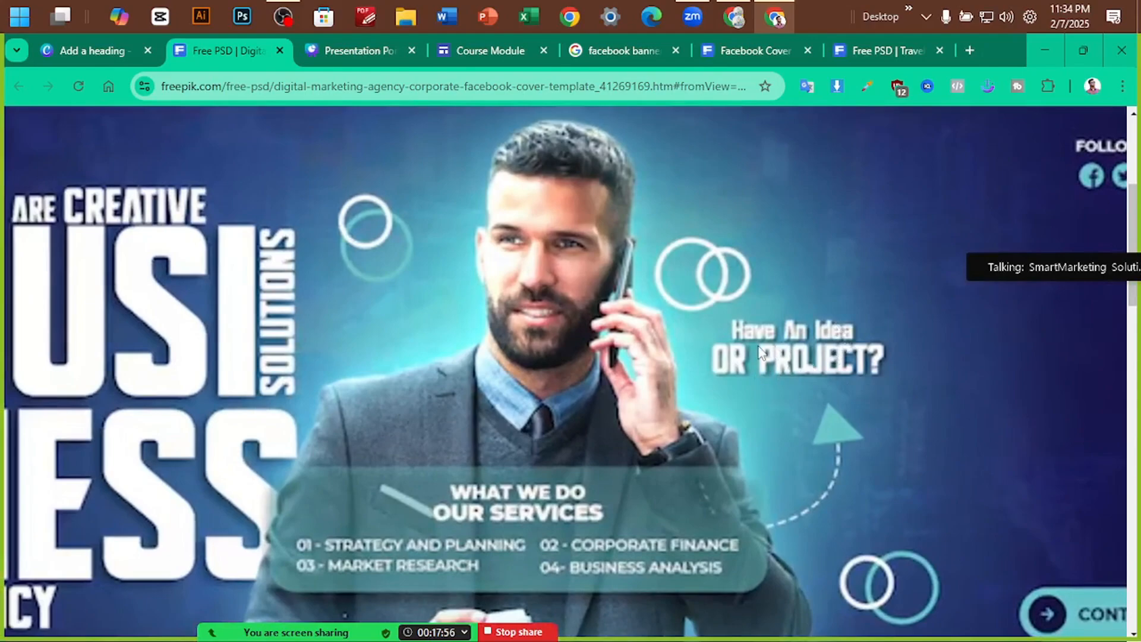
left_click(790, 350)
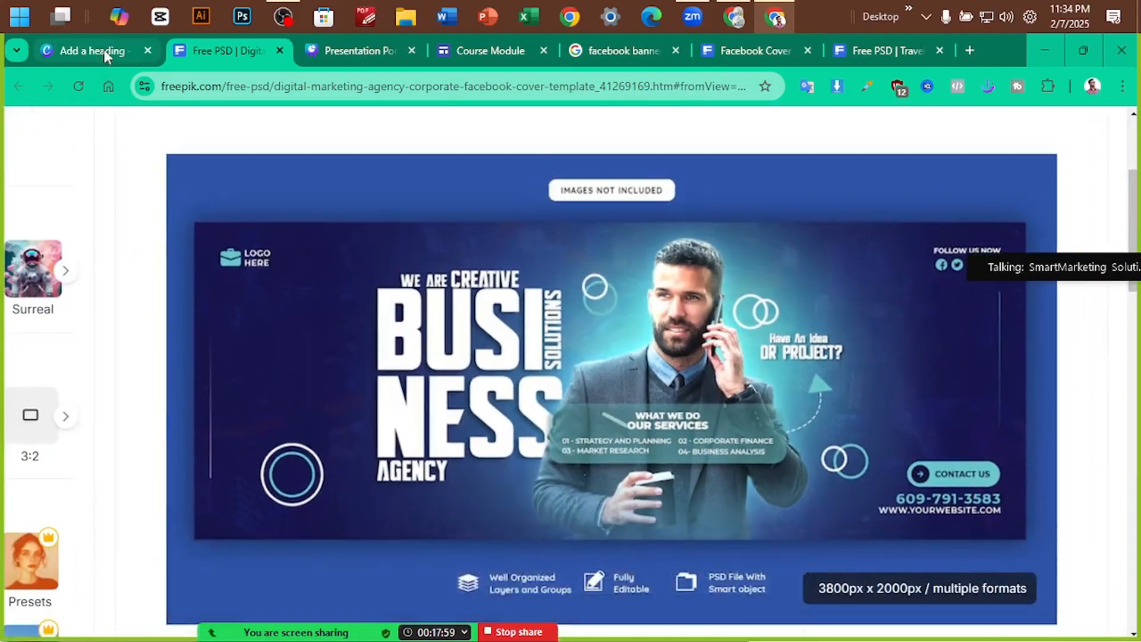
left_click(103, 48)
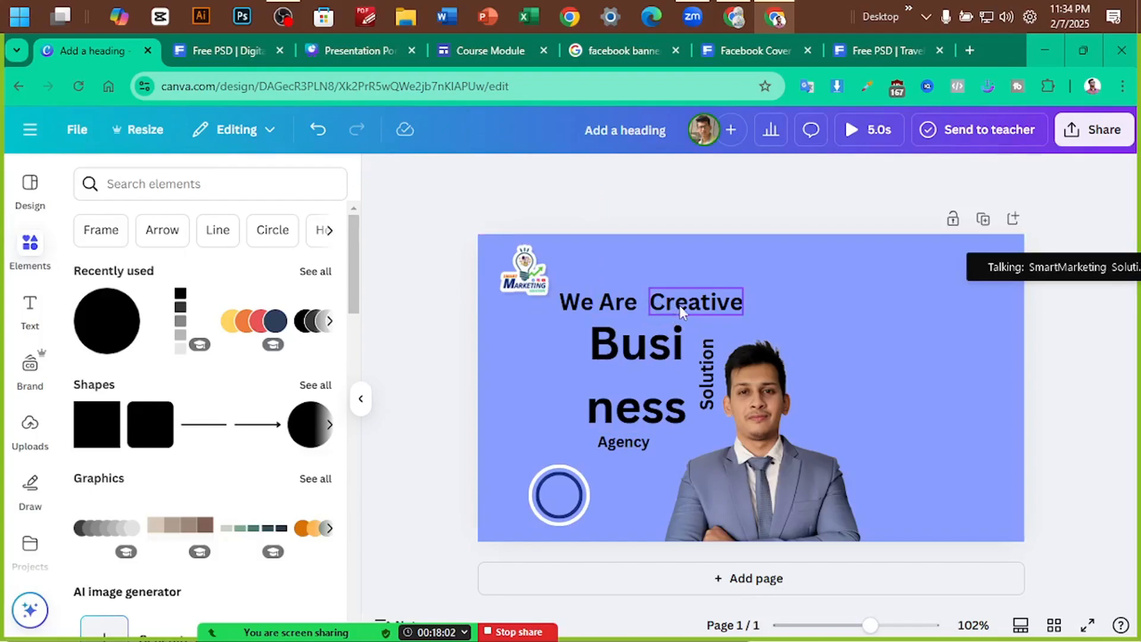
Copy the 'Creative' text right of the photo, retype it as 'Have an Idea?', and shrink it to 9.9
left_click_drag(680, 305, 841, 342, "alt")
double_click(842, 342)
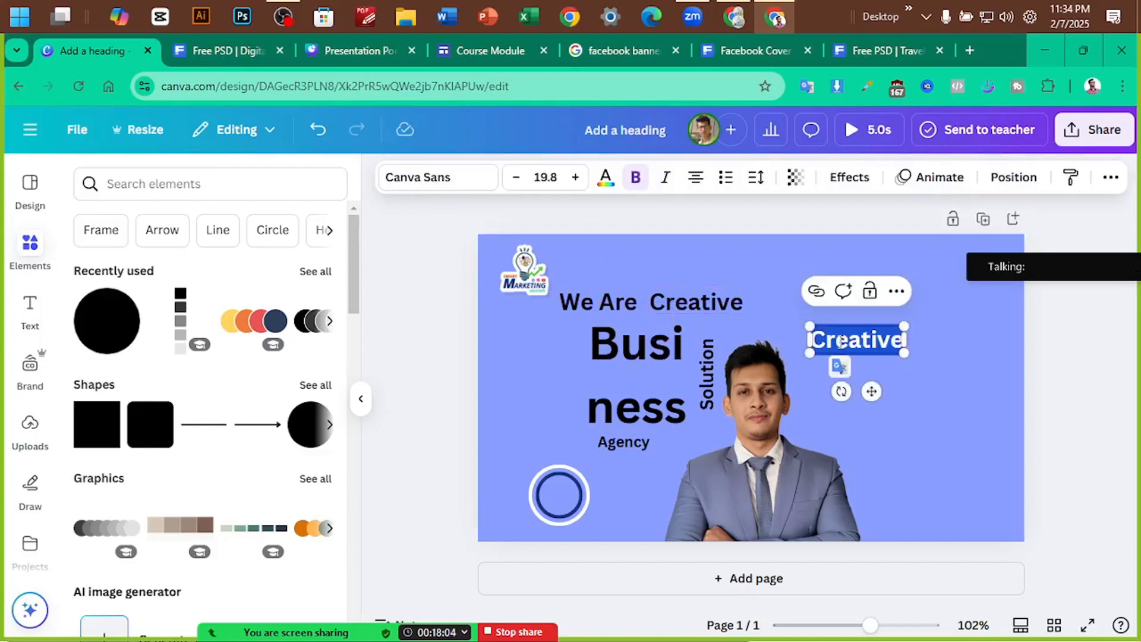
key("BackSpace")
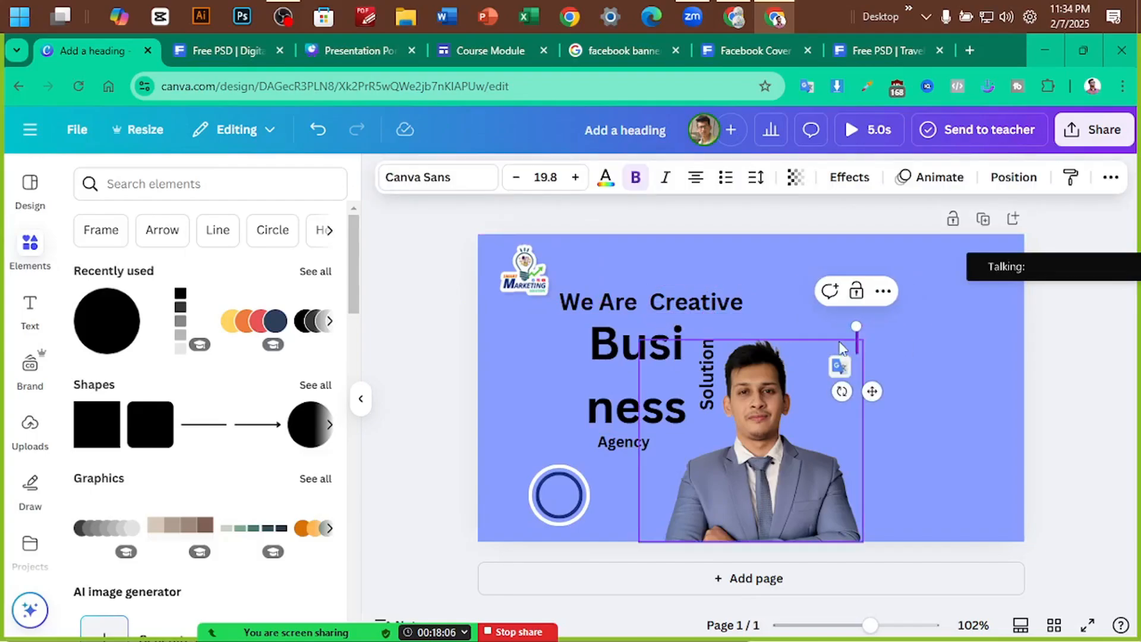
type("Have a")
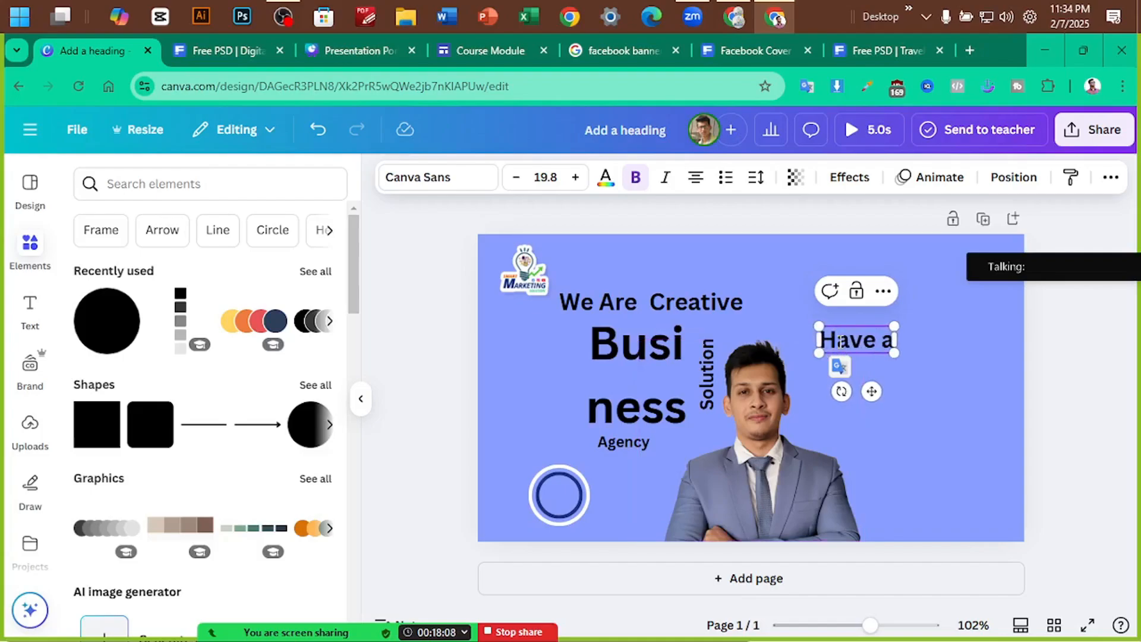
type("n Idea")
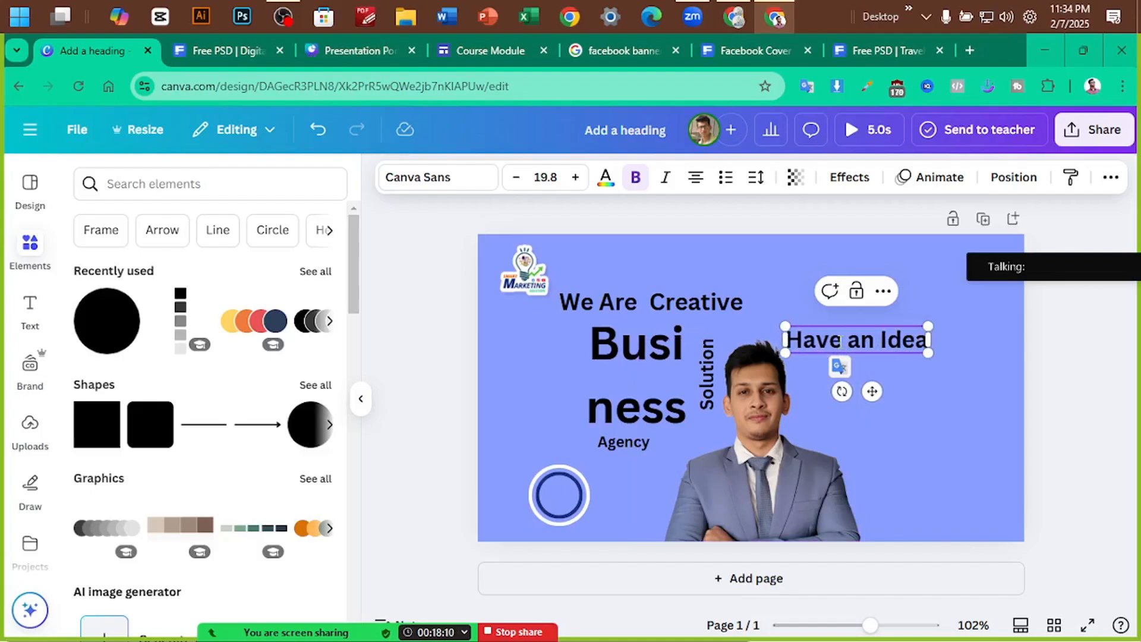
type("?")
left_click_drag(777, 321, 884, 358)
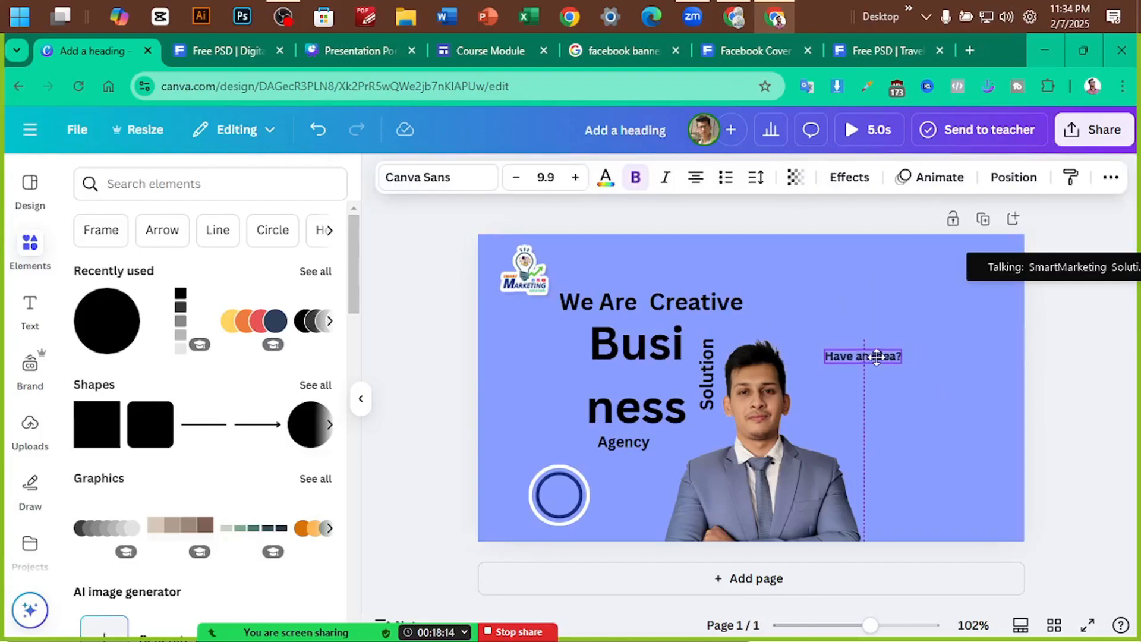
left_click(123, 184)
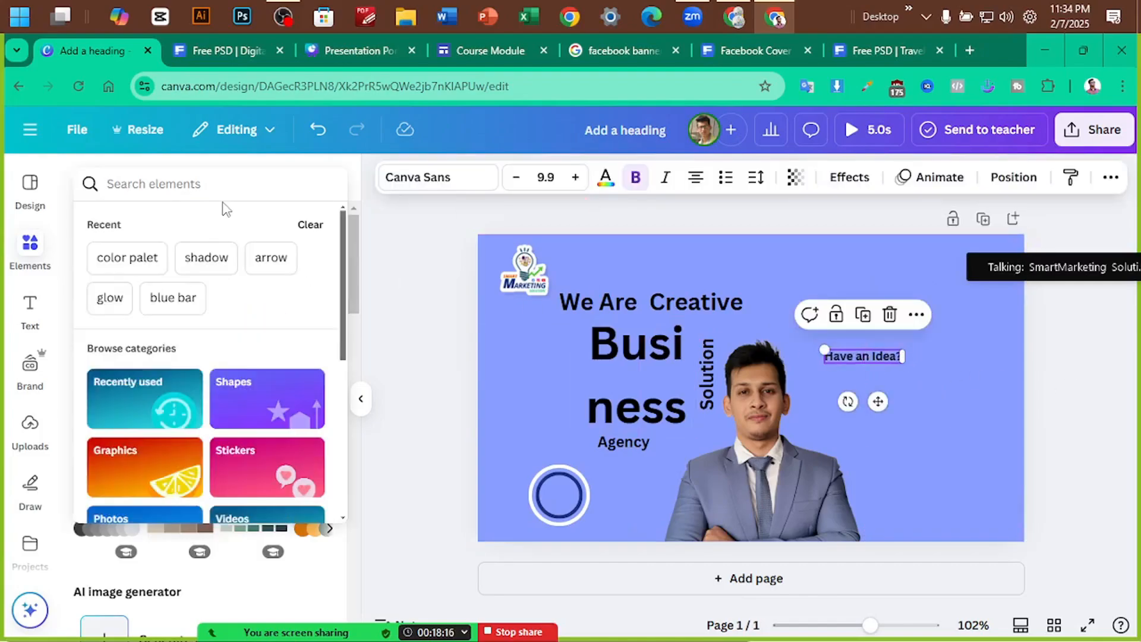
type("arrow")
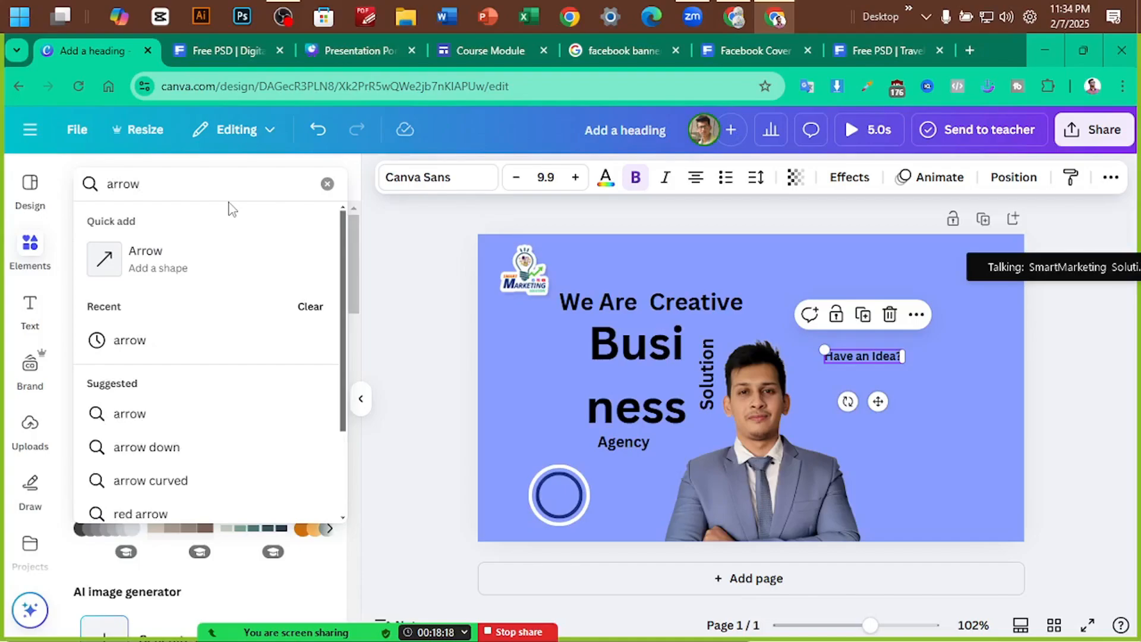
left_click(184, 254)
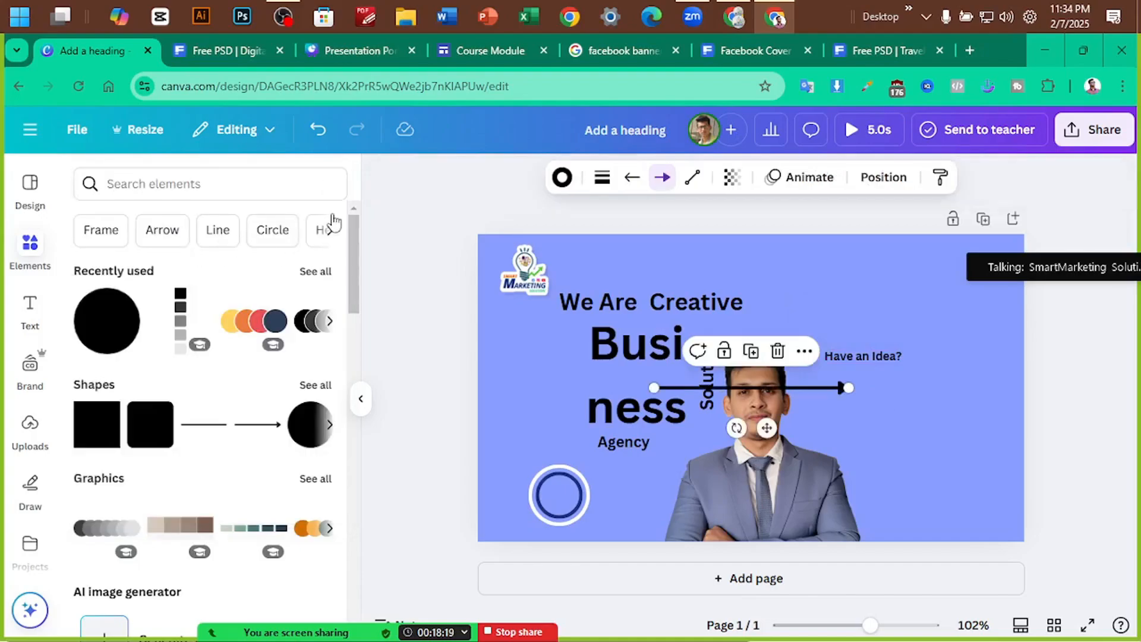
left_click(158, 182)
type("arrow")
key("Return")
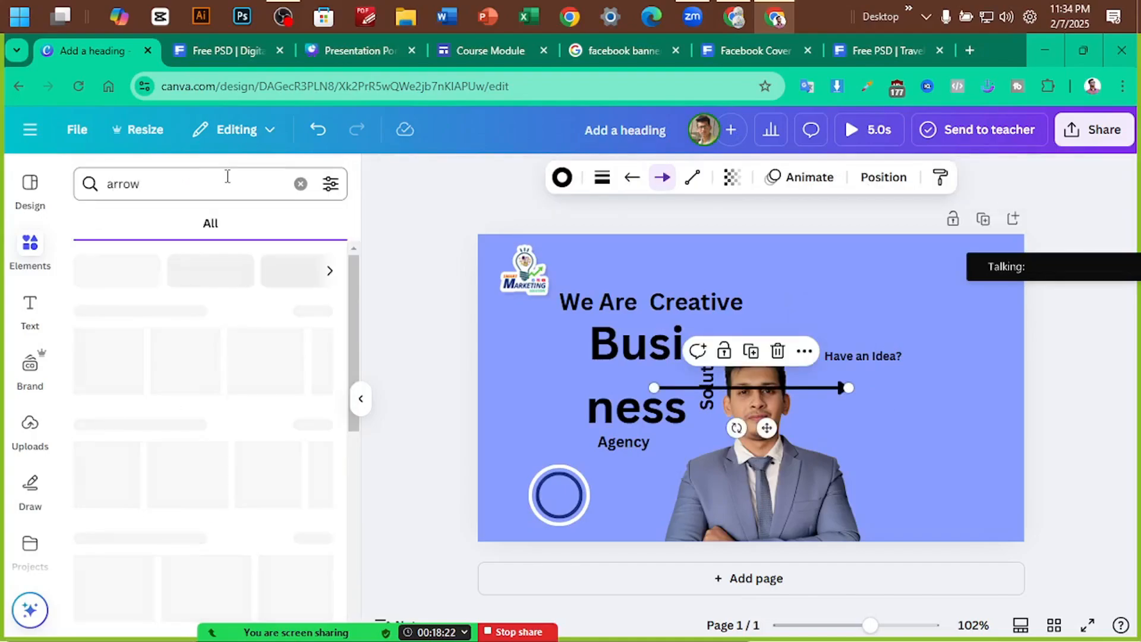
scroll(161, 460, "down", 2)
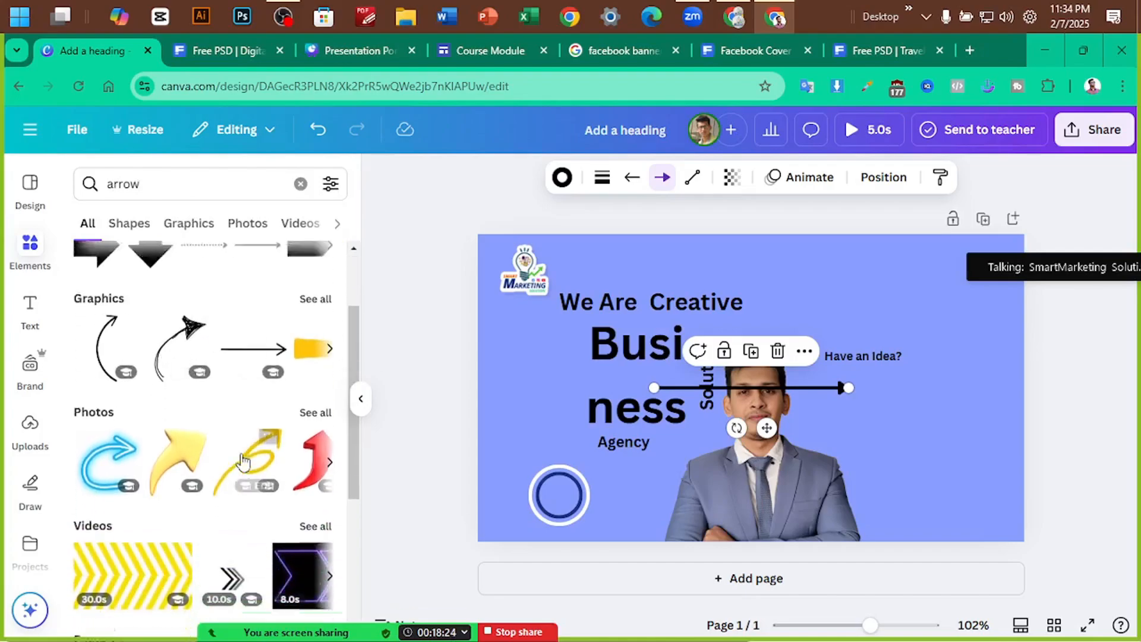
scroll(137, 356, "up", 2)
left_click(188, 224)
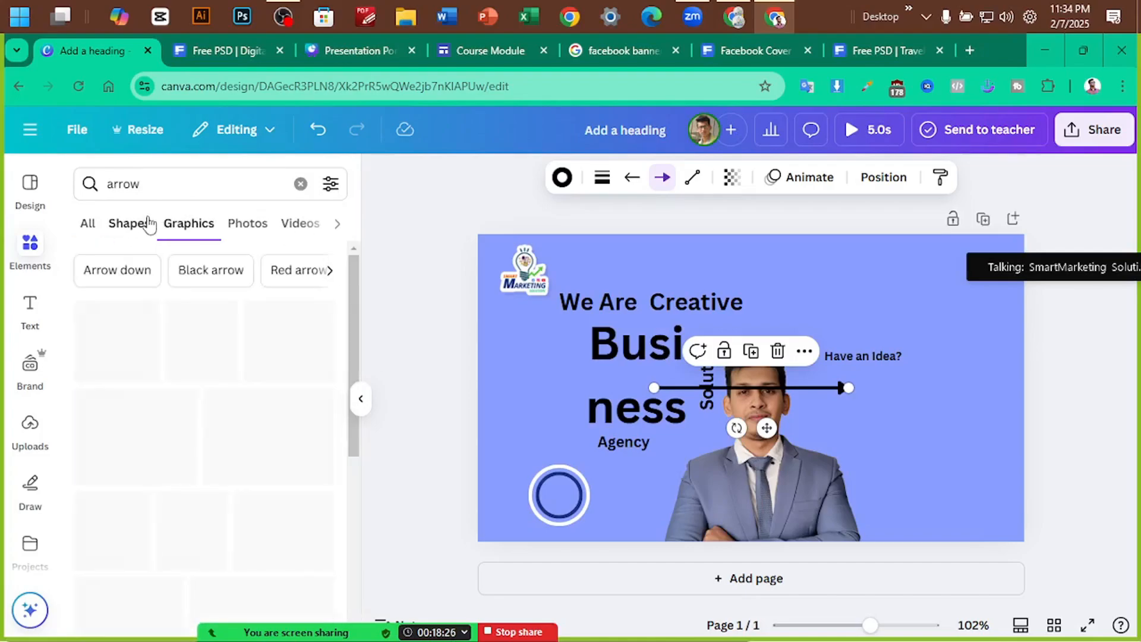
left_click(214, 51)
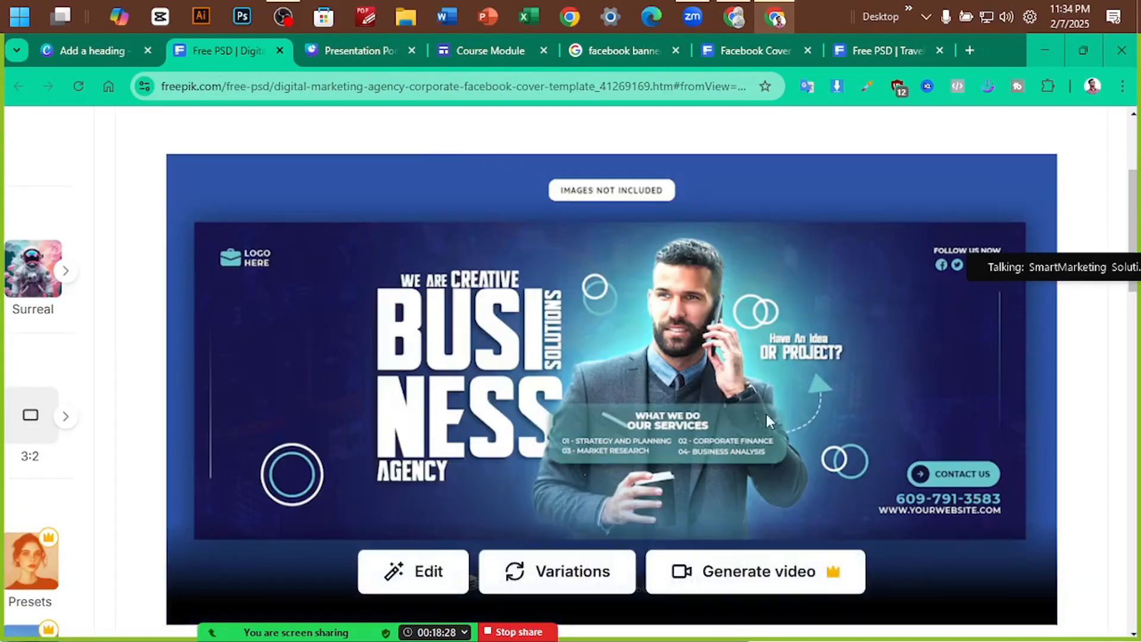
left_click(89, 50)
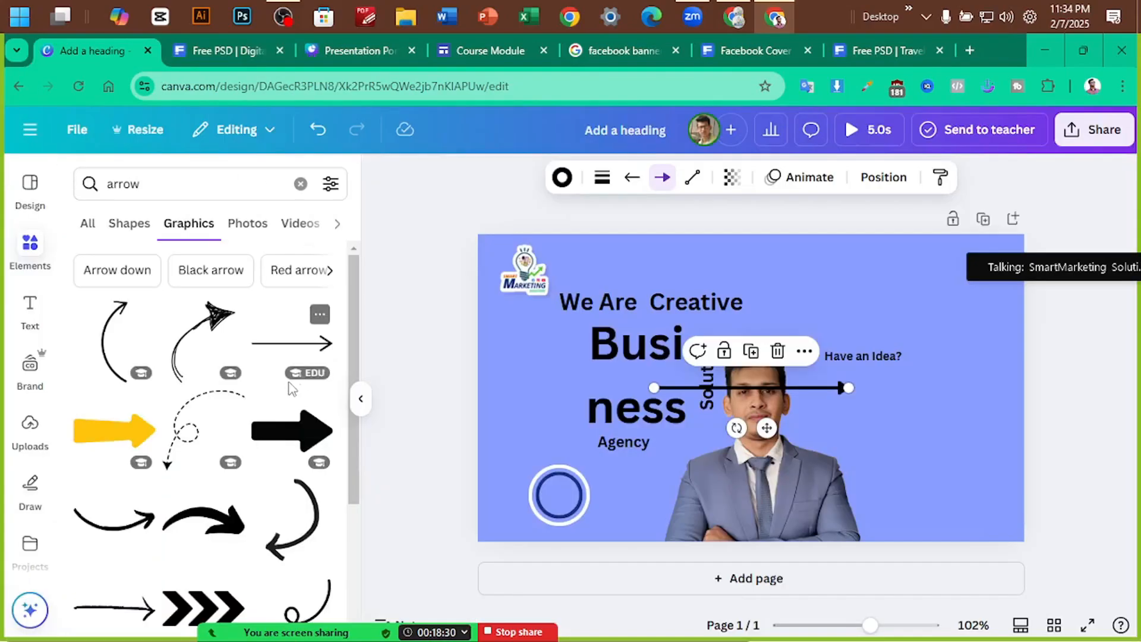
scroll(246, 414, "down", 10)
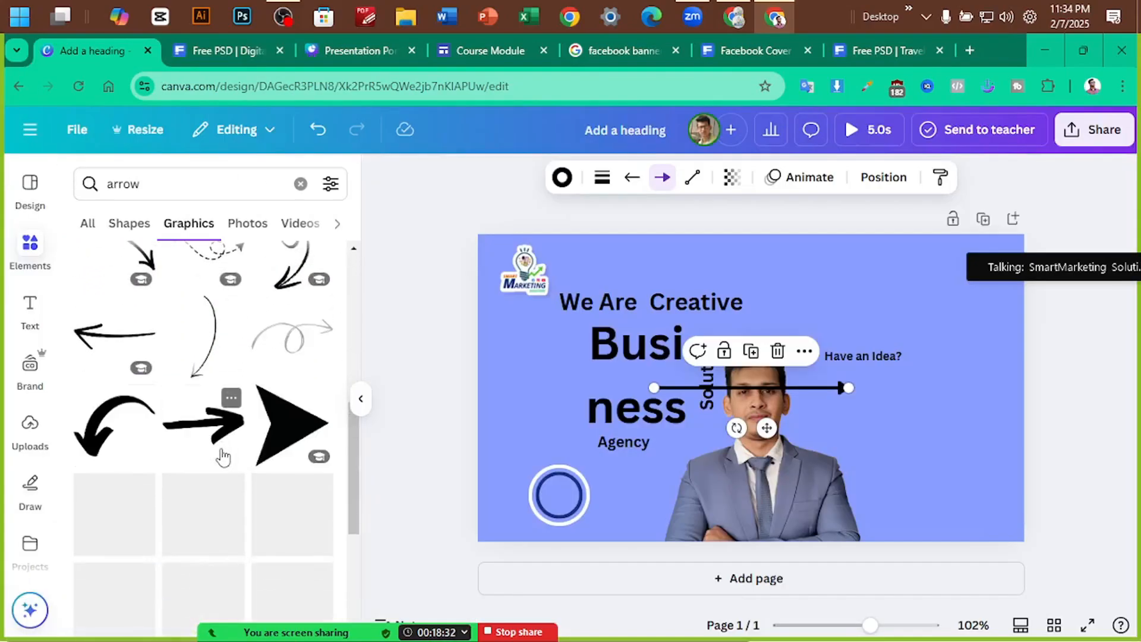
scroll(221, 459, "down", 5)
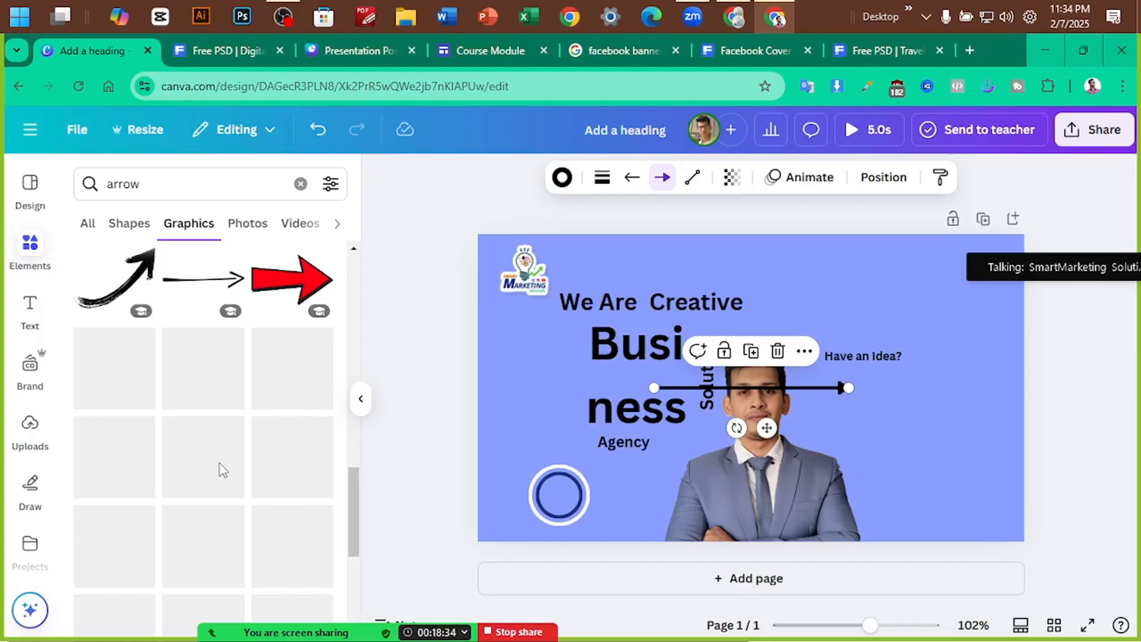
scroll(221, 469, "down", 5)
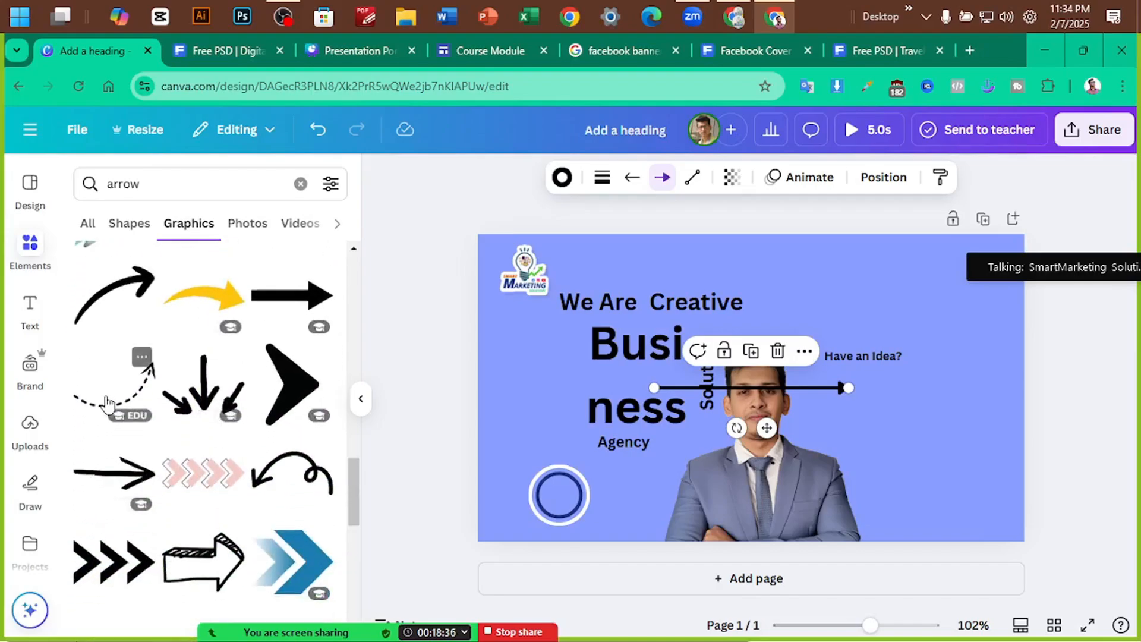
Add the dashed curved arrow, remove the straight arrow, and shrink and tilt the new arrow to about -31°
left_click_drag(815, 416, 948, 439)
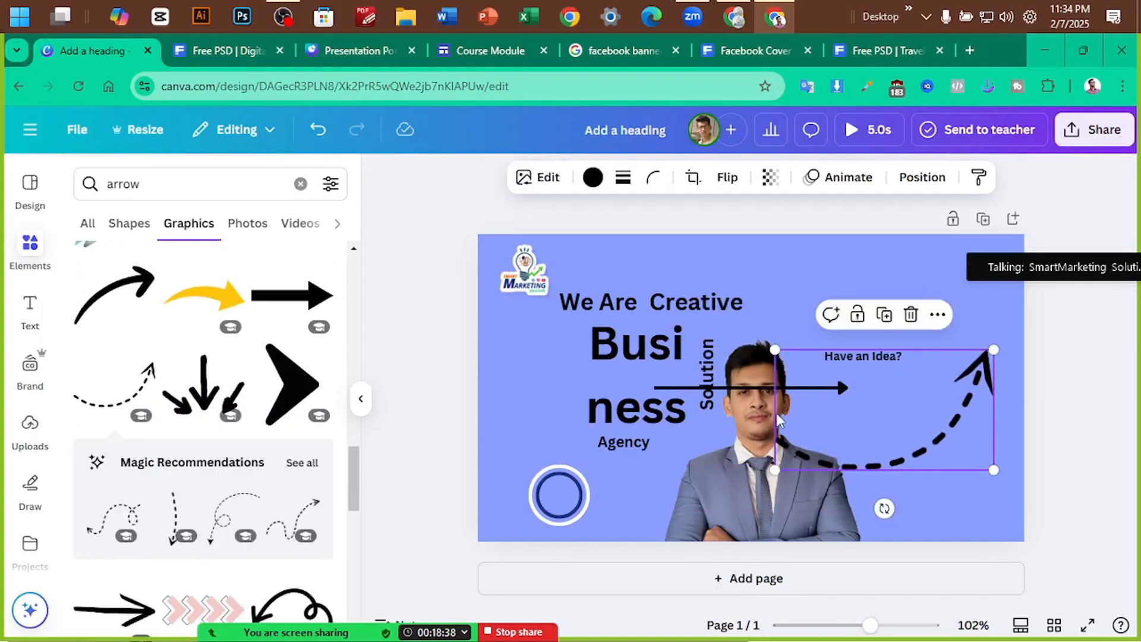
left_click_drag(731, 394, 228, 465)
left_click_drag(889, 459, 844, 473)
left_click_drag(947, 482, 878, 444)
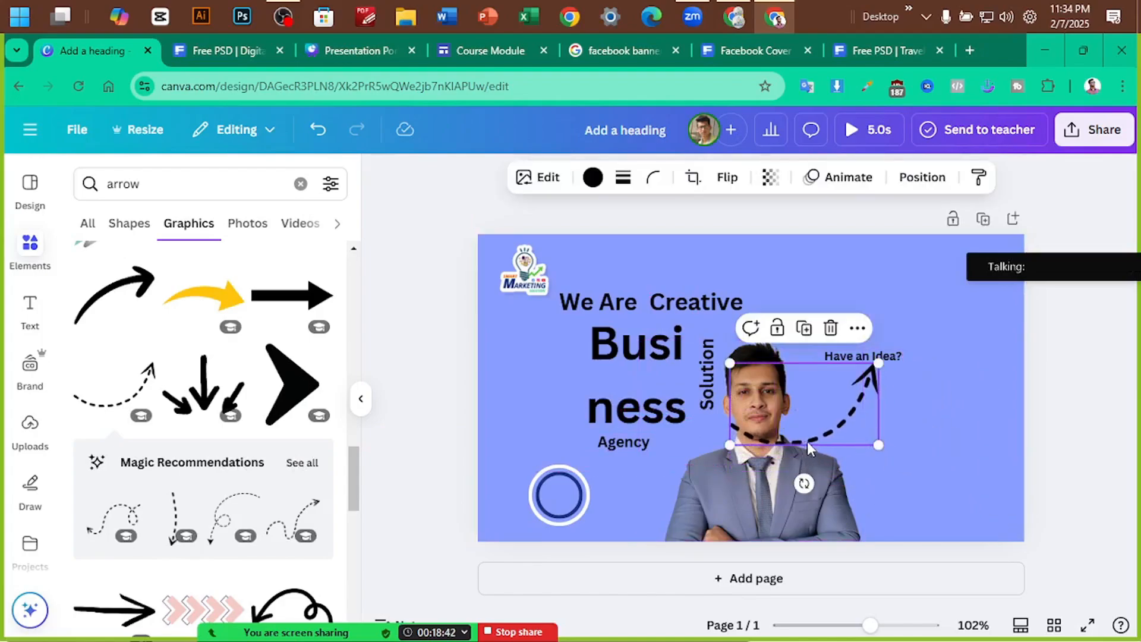
left_click_drag(806, 441, 844, 478)
left_click_drag(842, 520, 876, 501)
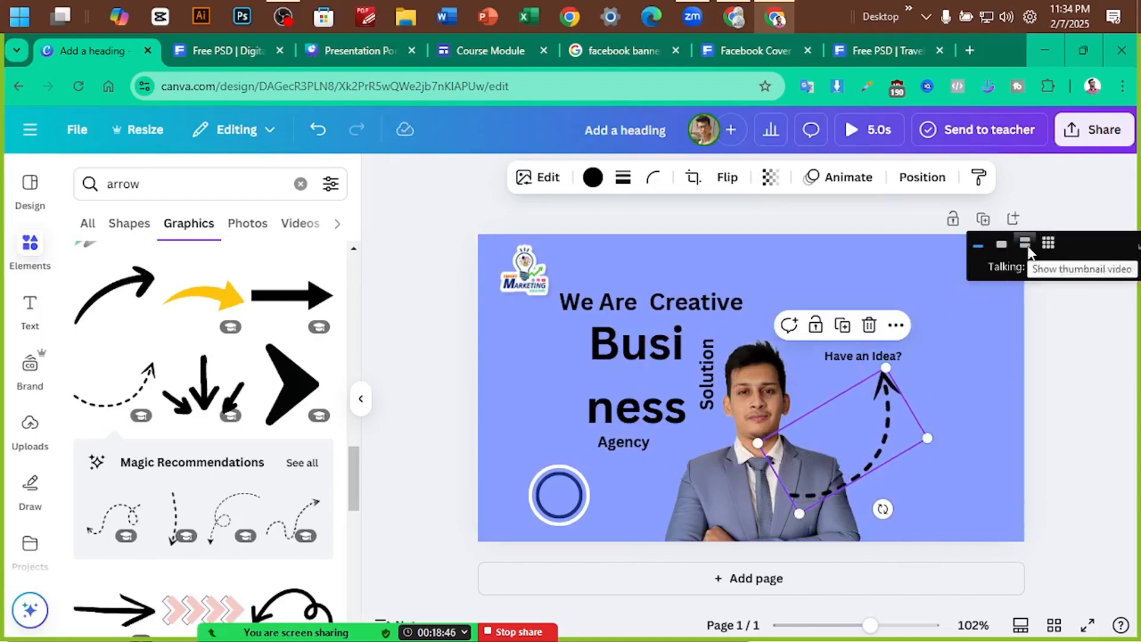
left_click(1044, 242)
left_click(948, 245)
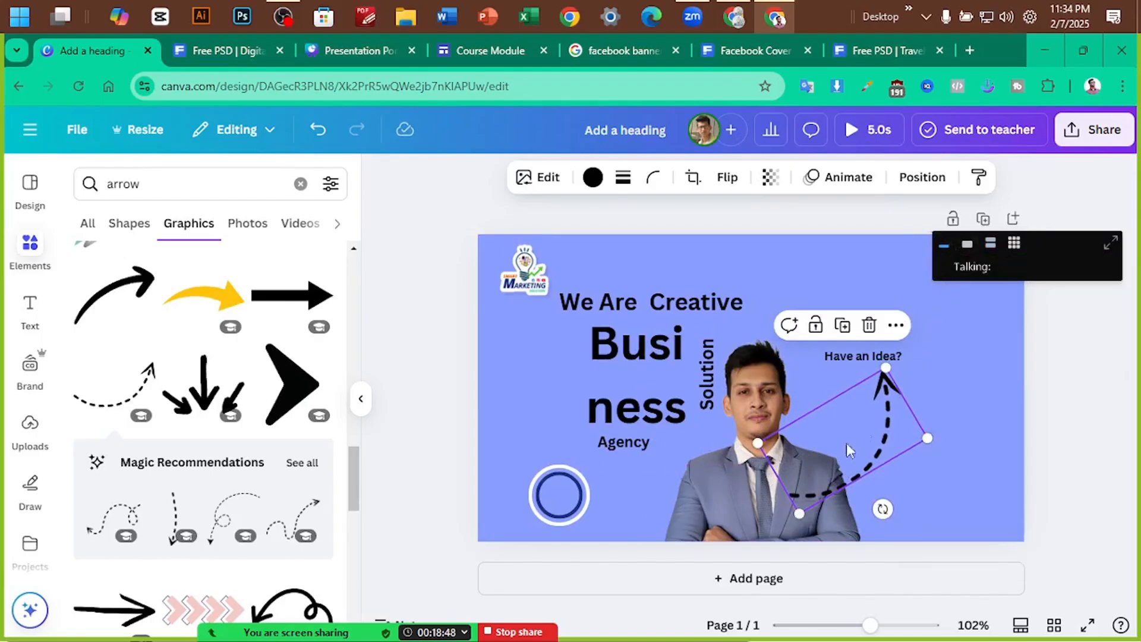
Shrink the dashed arrow further, send it behind the man's photo, and nudge it under 'Have an Idea?'
left_click_drag(799, 513, 857, 452)
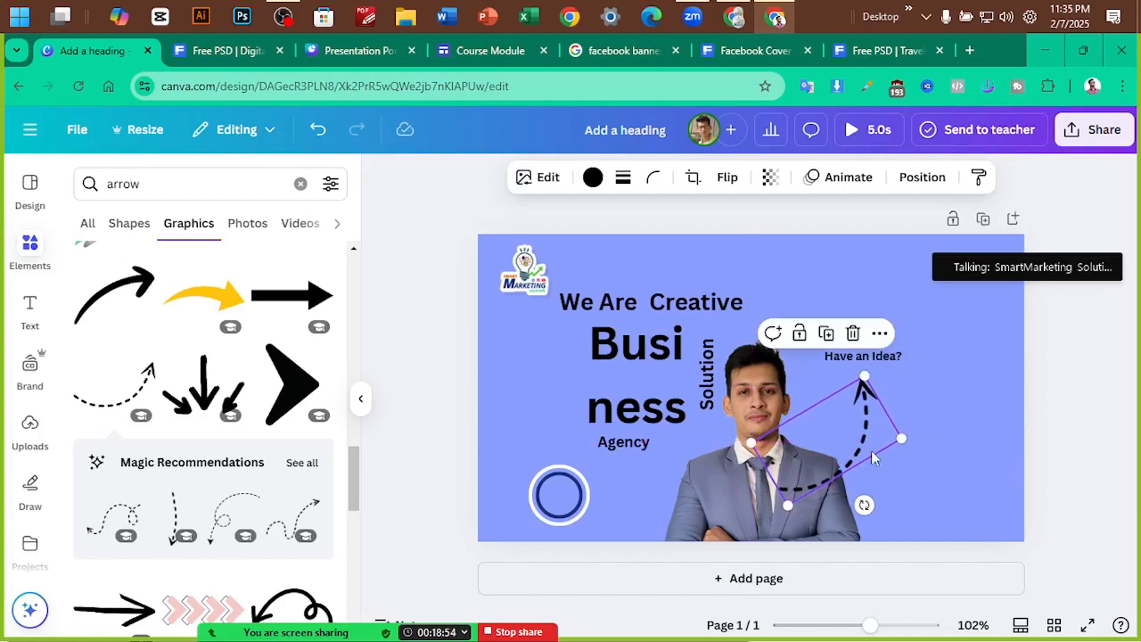
key("ctrl+bracketleft")
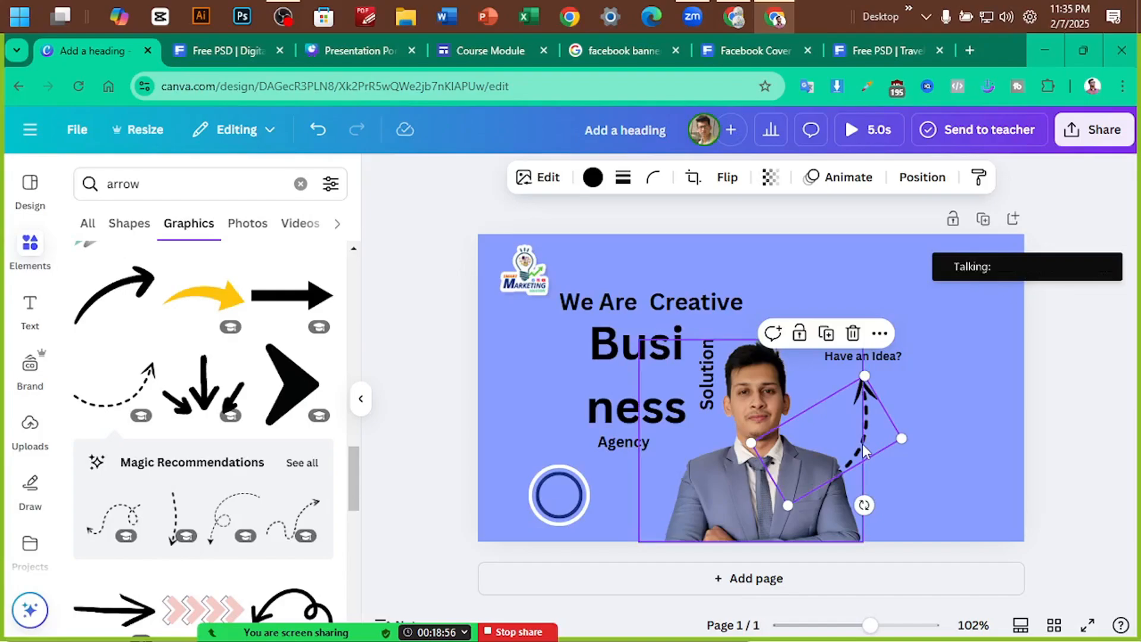
left_click(1088, 433)
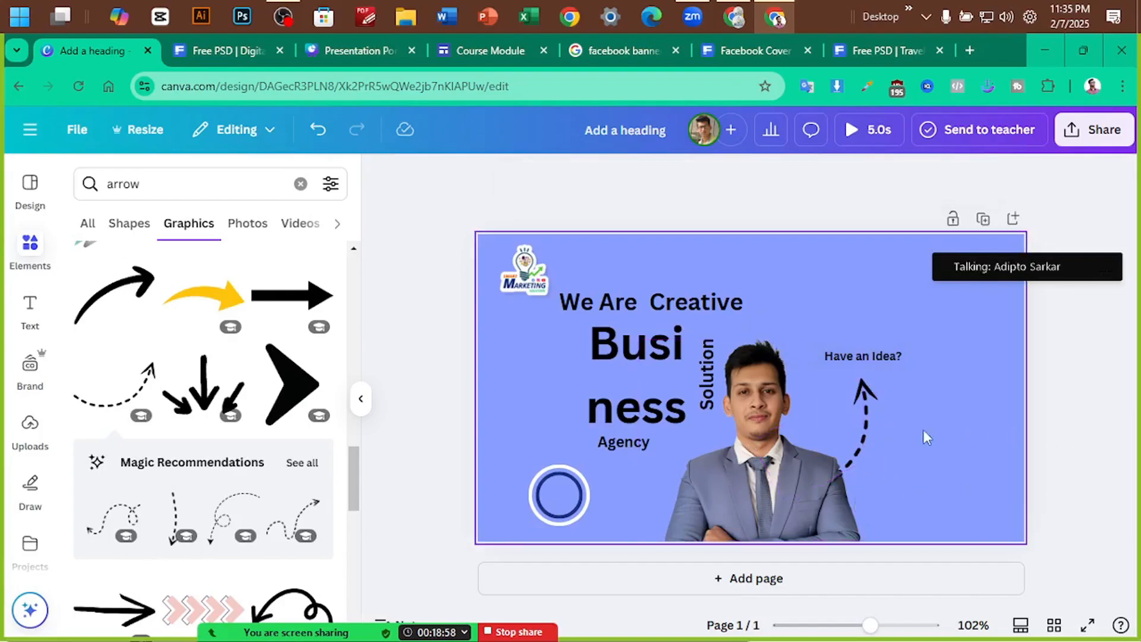
left_click(868, 429)
left_click_drag(797, 508, 822, 475)
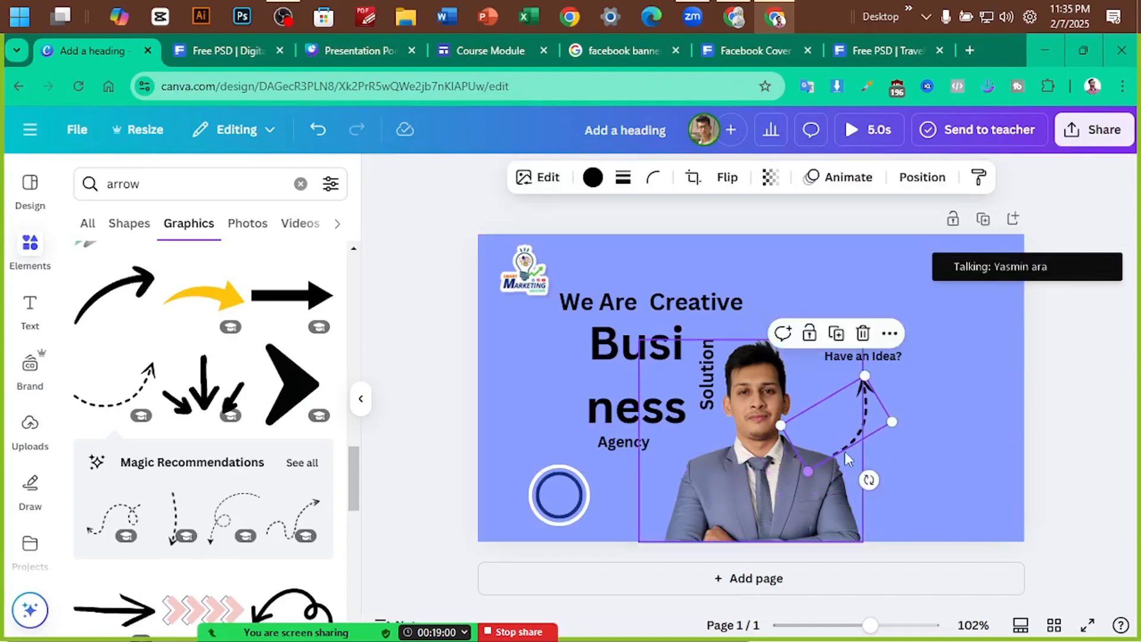
left_click_drag(871, 434, 855, 430)
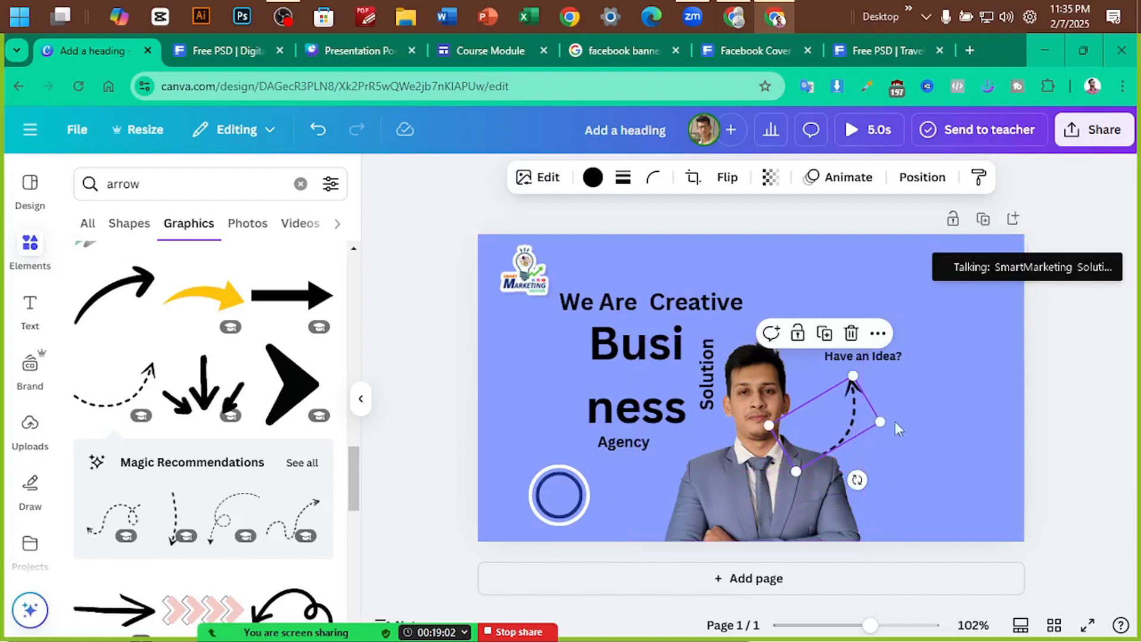
left_click(1079, 373)
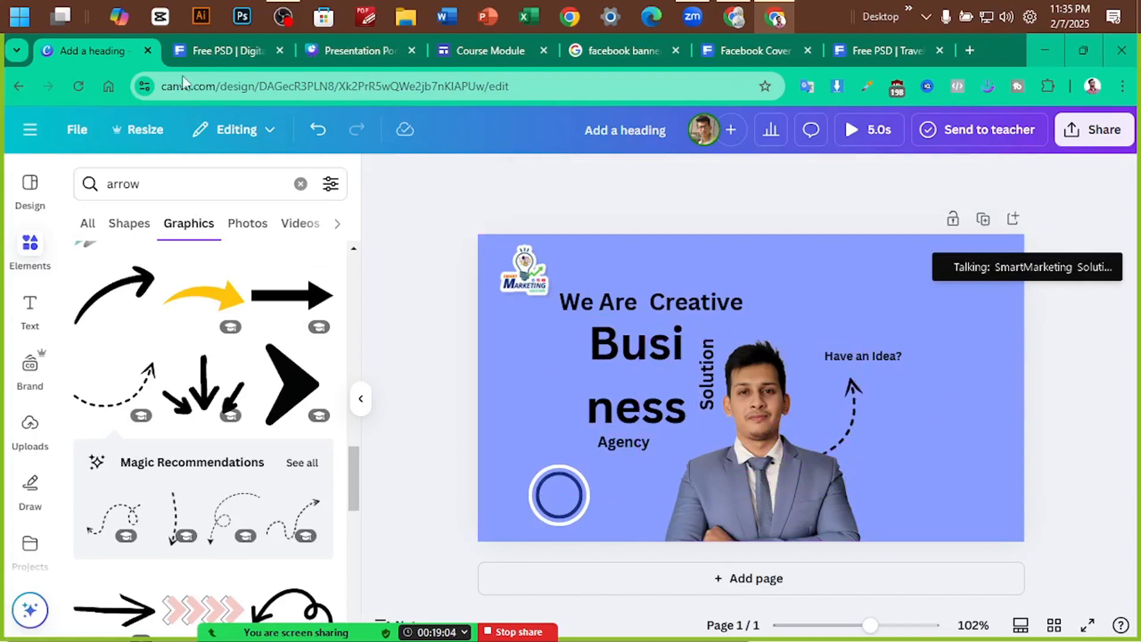
left_click(215, 44)
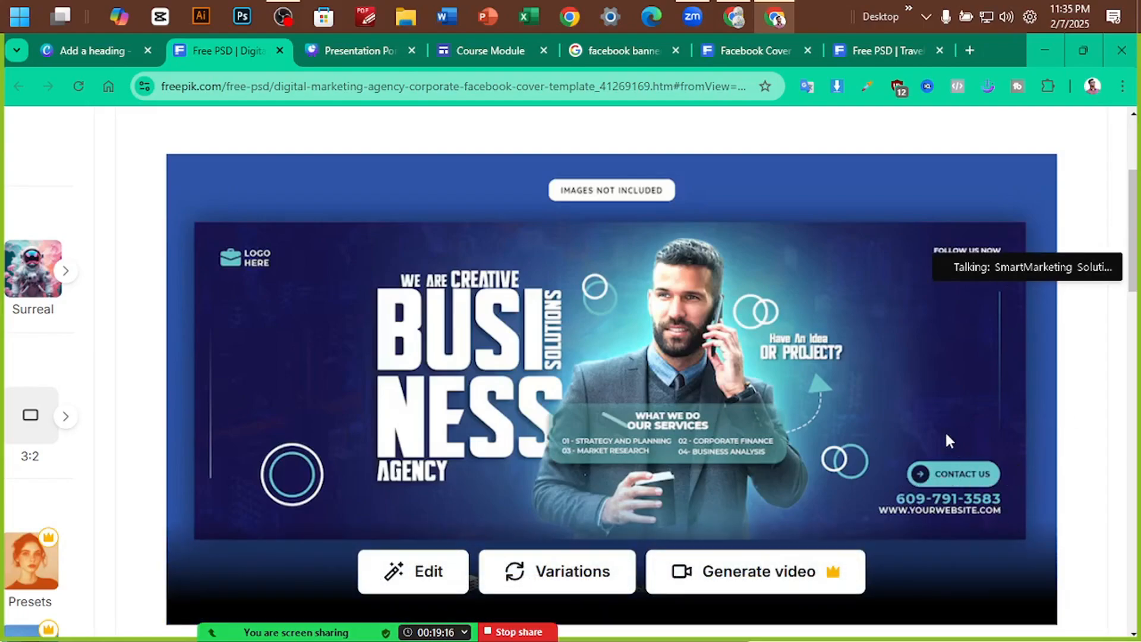
left_click_drag(1053, 245, 1042, 183)
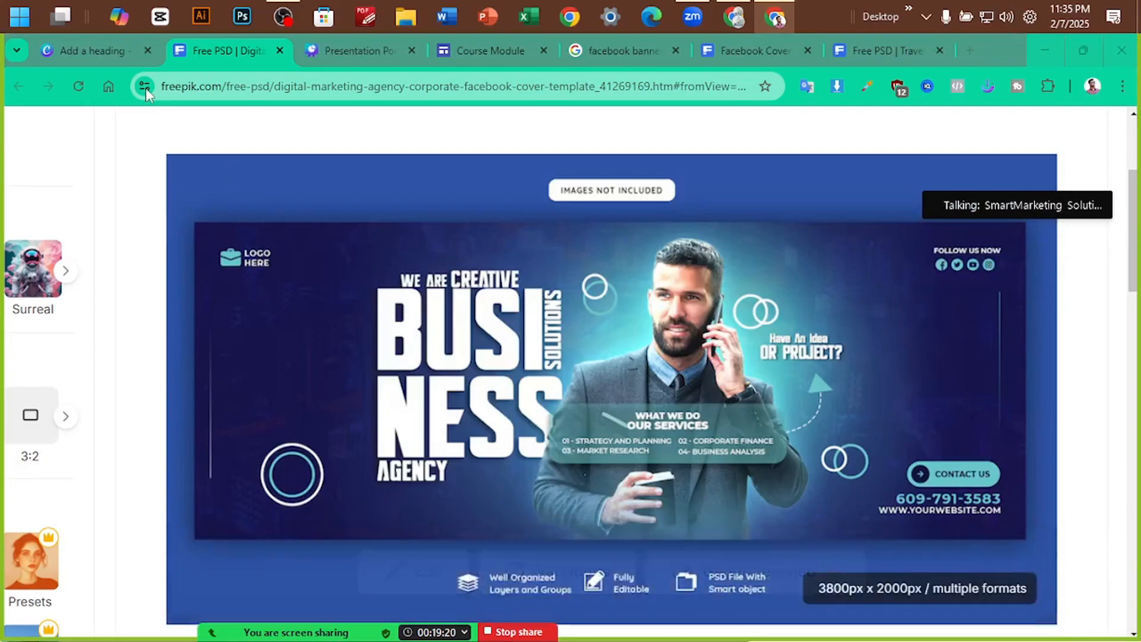
Search the elements for 'contact us' and compare with the reference template's contact button
left_click(93, 47)
left_click(153, 183)
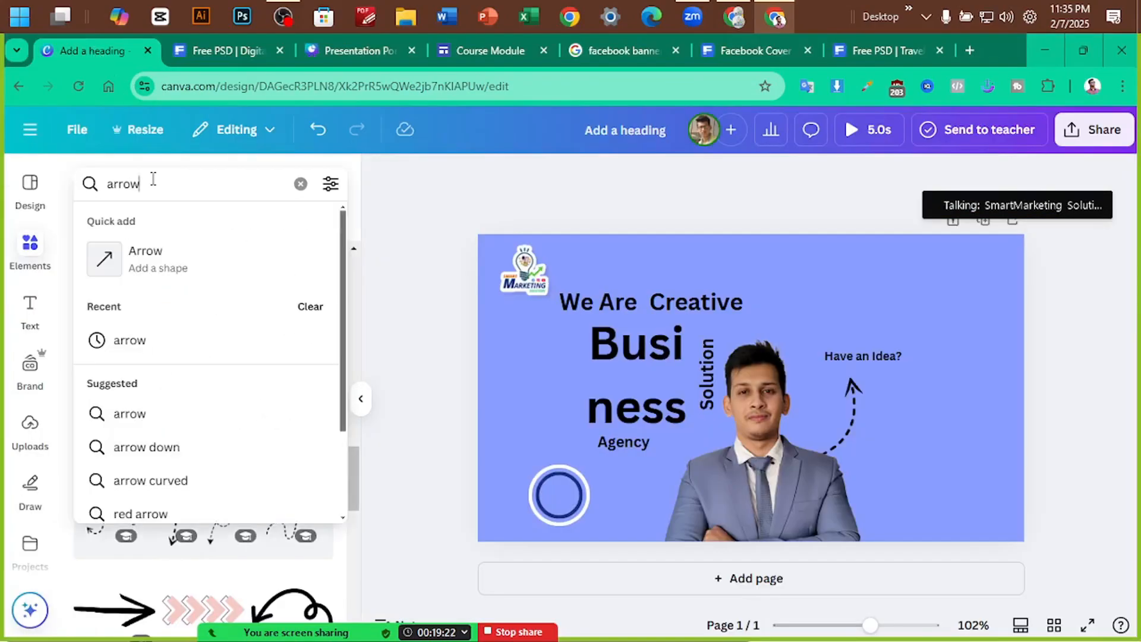
key("ctrl+a")
type("contac")
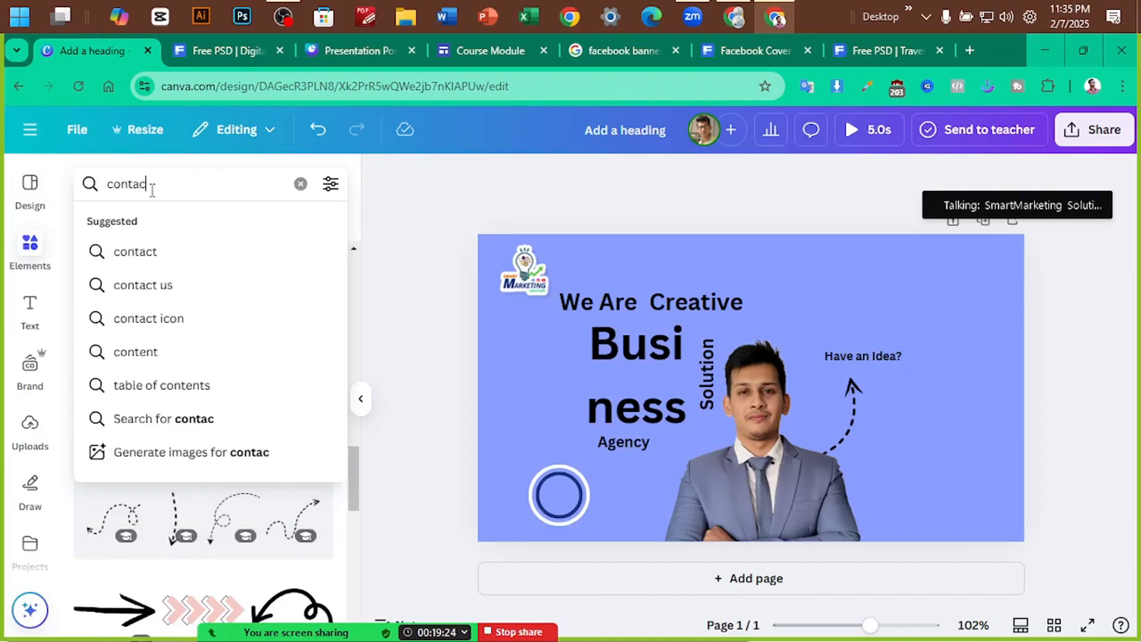
type("t us")
key("Return")
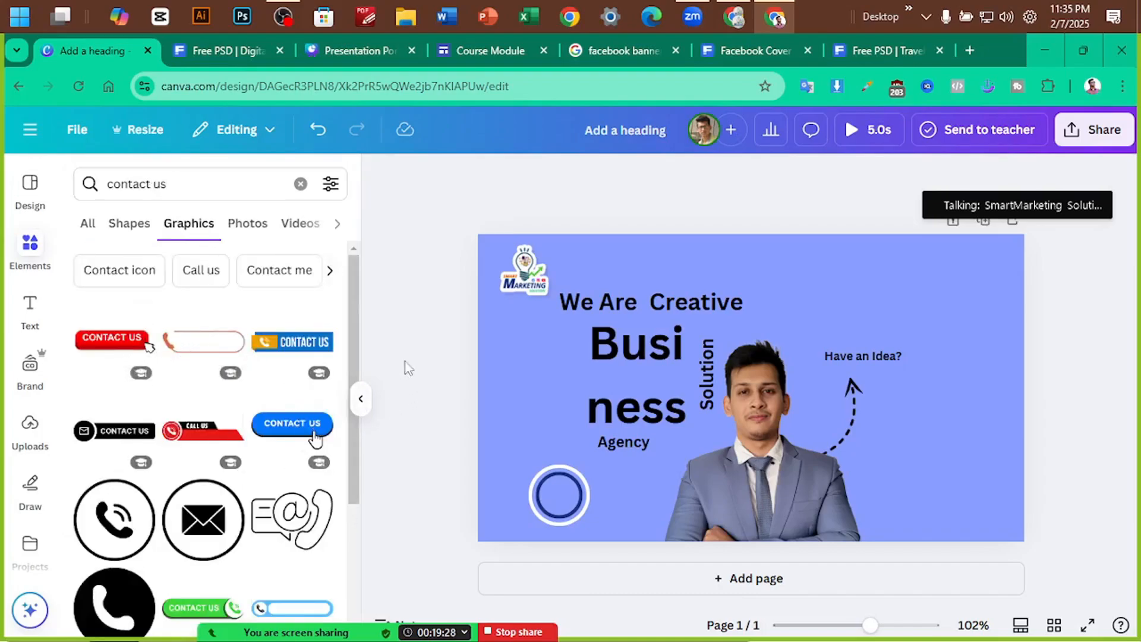
left_click(215, 53)
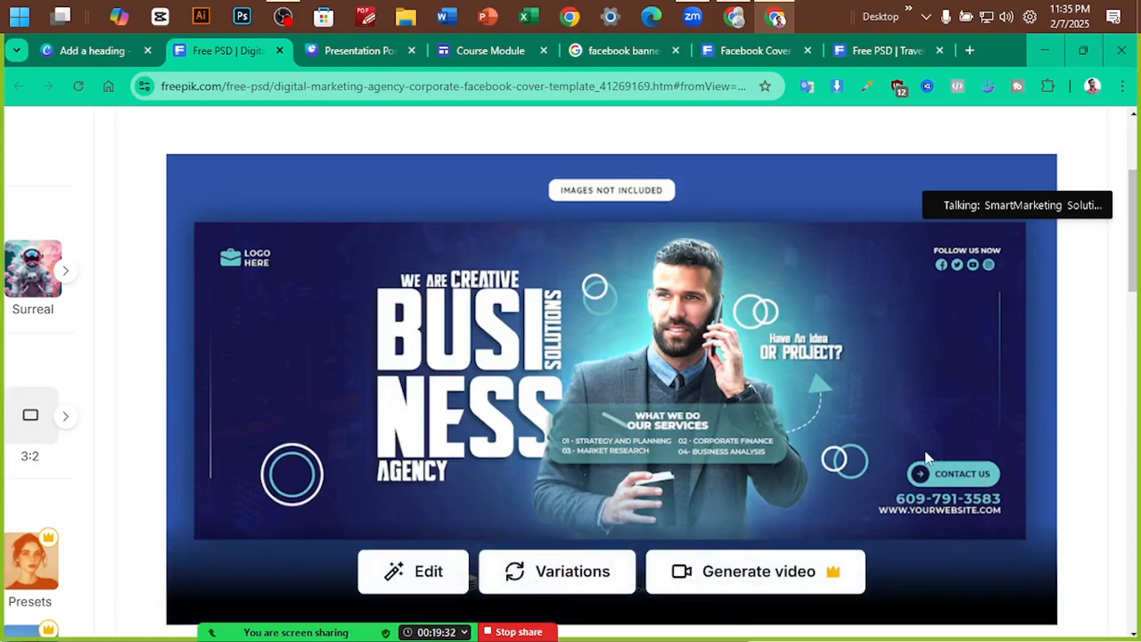
left_click(110, 53)
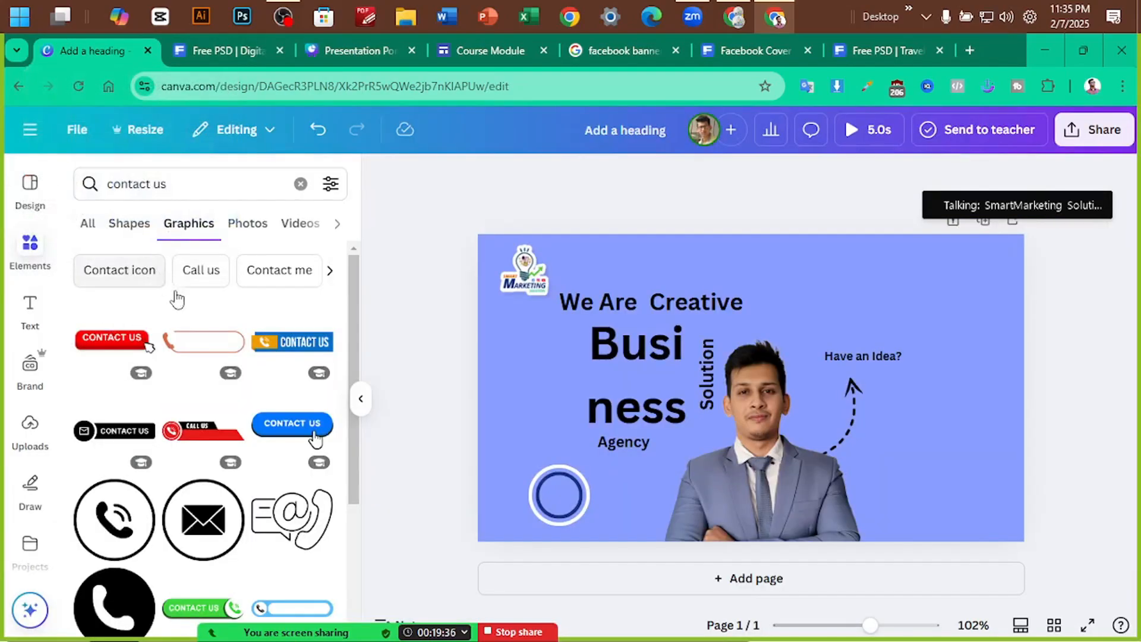
Try the blue CONTACT US graphic on the banner, remove it, and return to the main Elements library
scroll(315, 440, "down", 4)
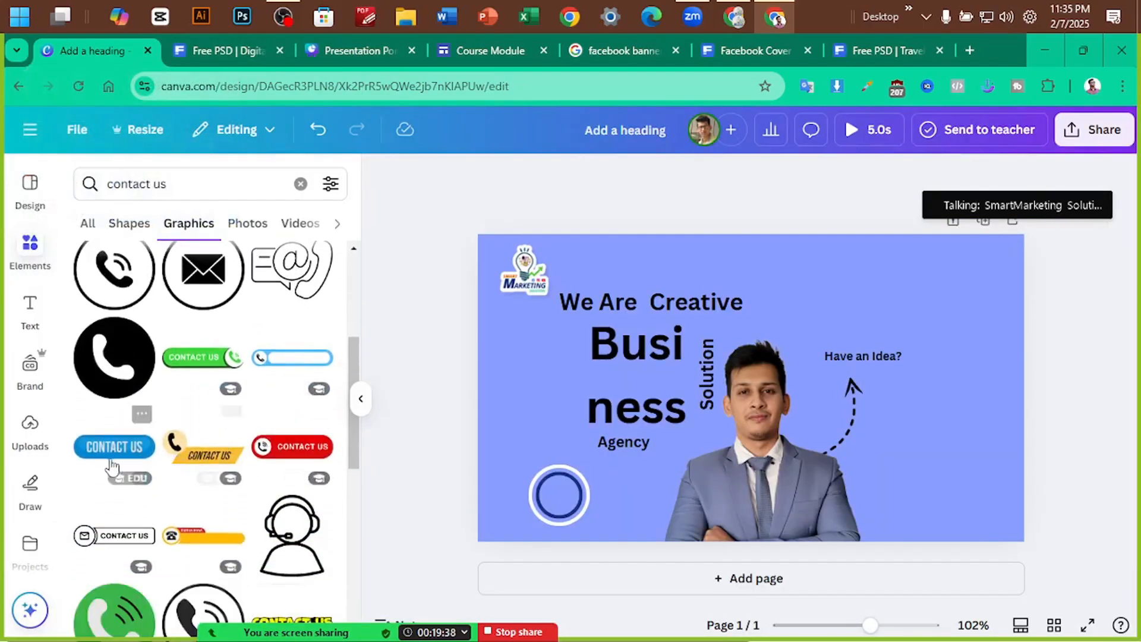
left_click(101, 454)
left_click_drag(786, 418, 10, 303)
key("Escape")
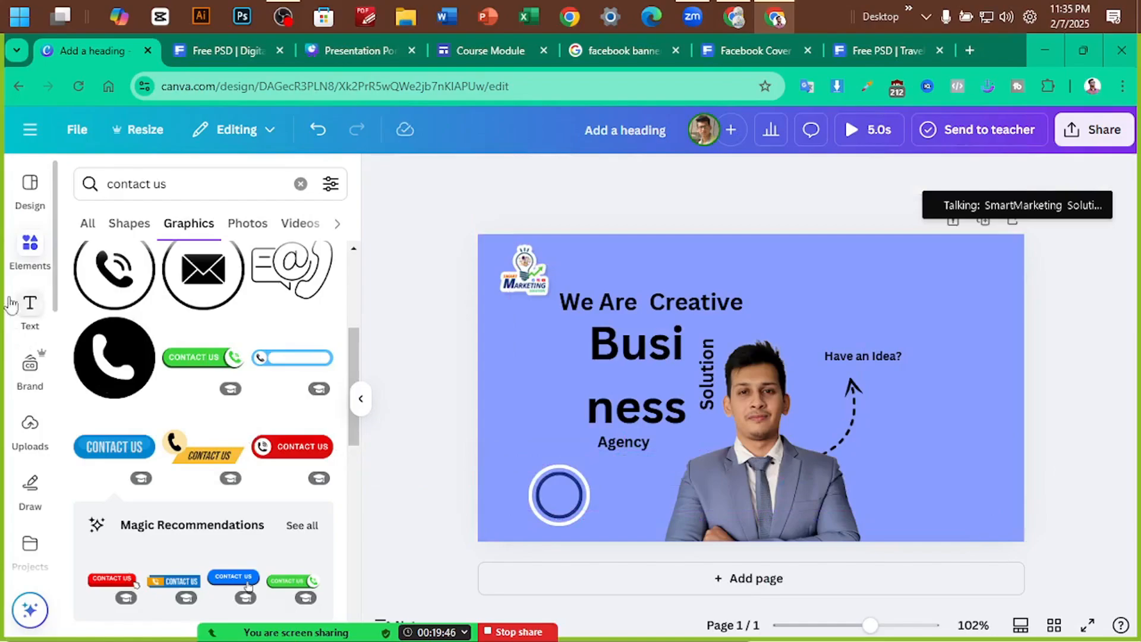
left_click(28, 238)
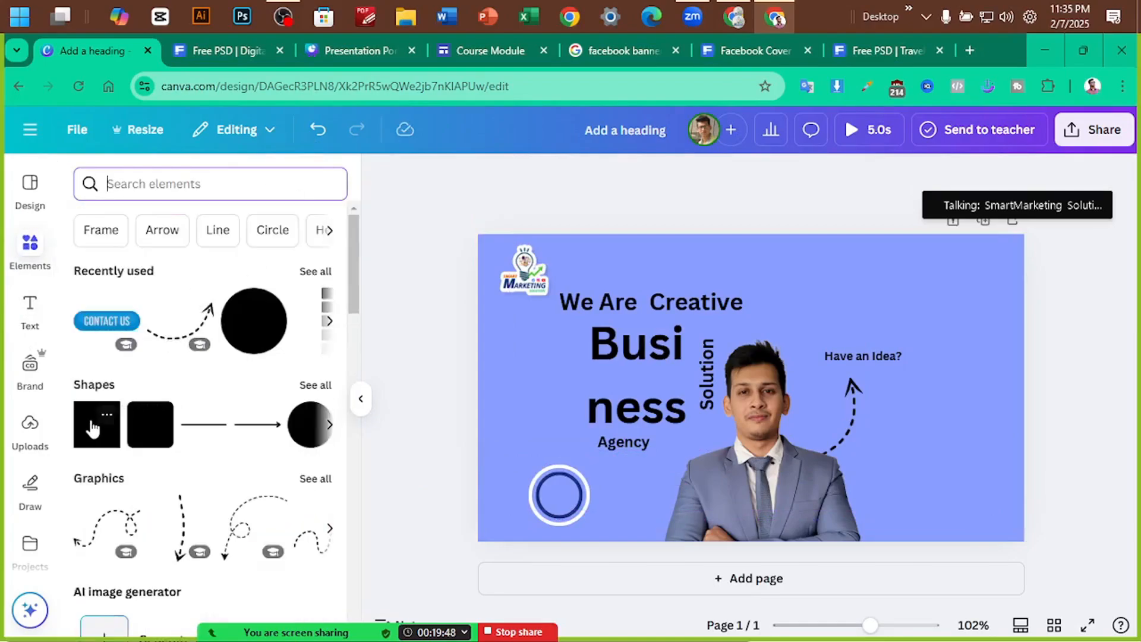
Add a square and flatten it into a button-like rectangle at the banner's lower right
left_click(92, 427)
left_click_drag(759, 403, 962, 494)
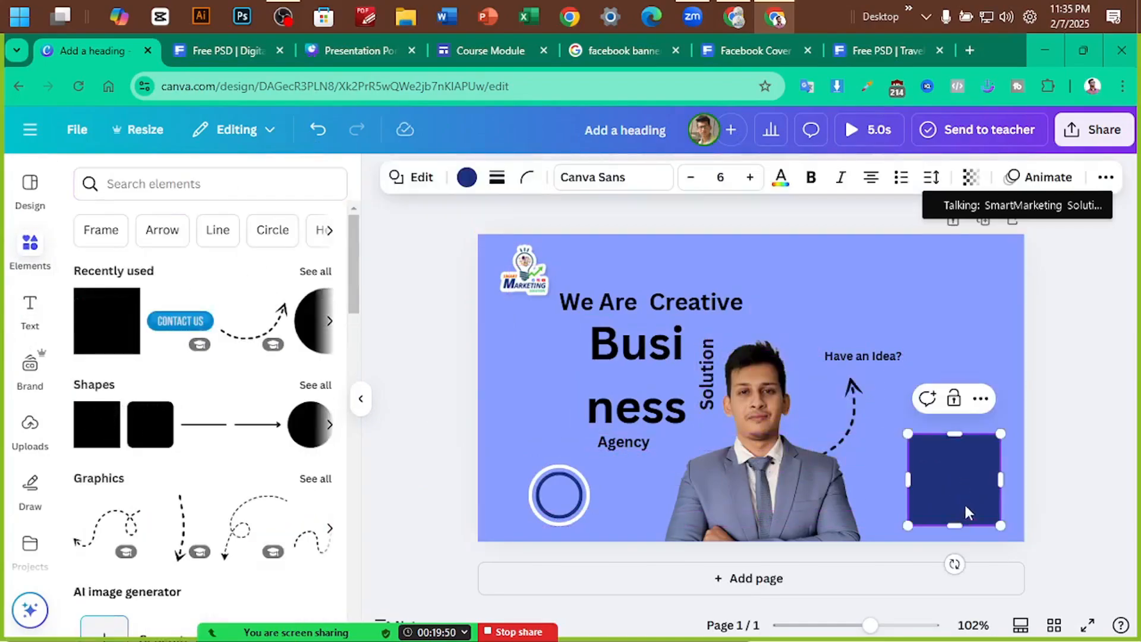
left_click_drag(954, 434, 954, 495)
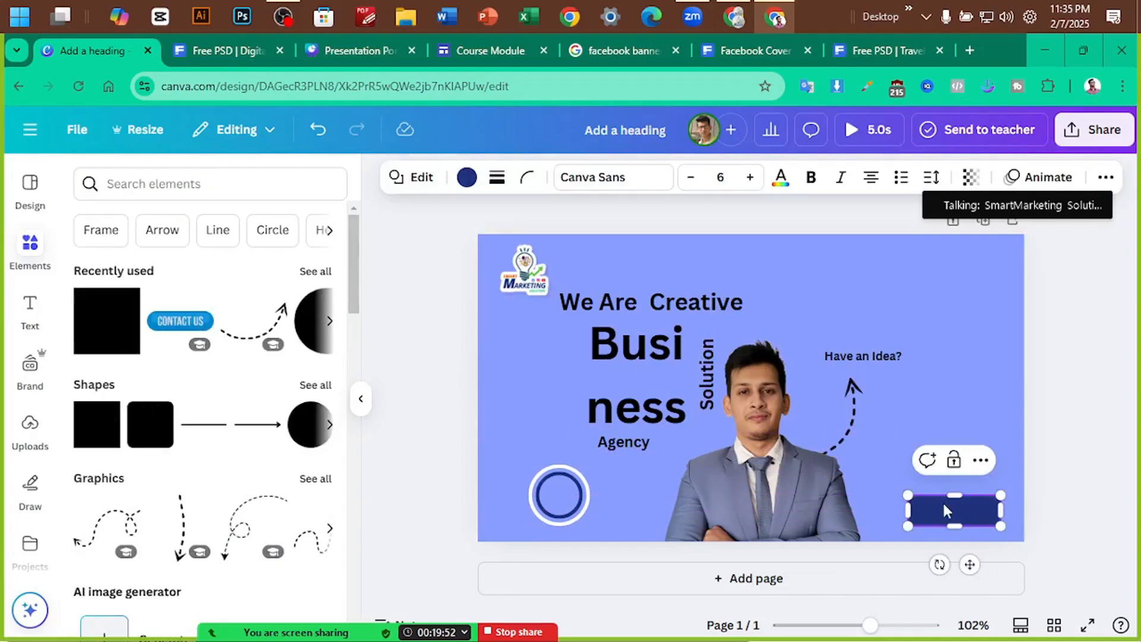
left_click(1081, 474)
scroll(1082, 473, "up", 5)
scroll(1079, 472, "down", 2)
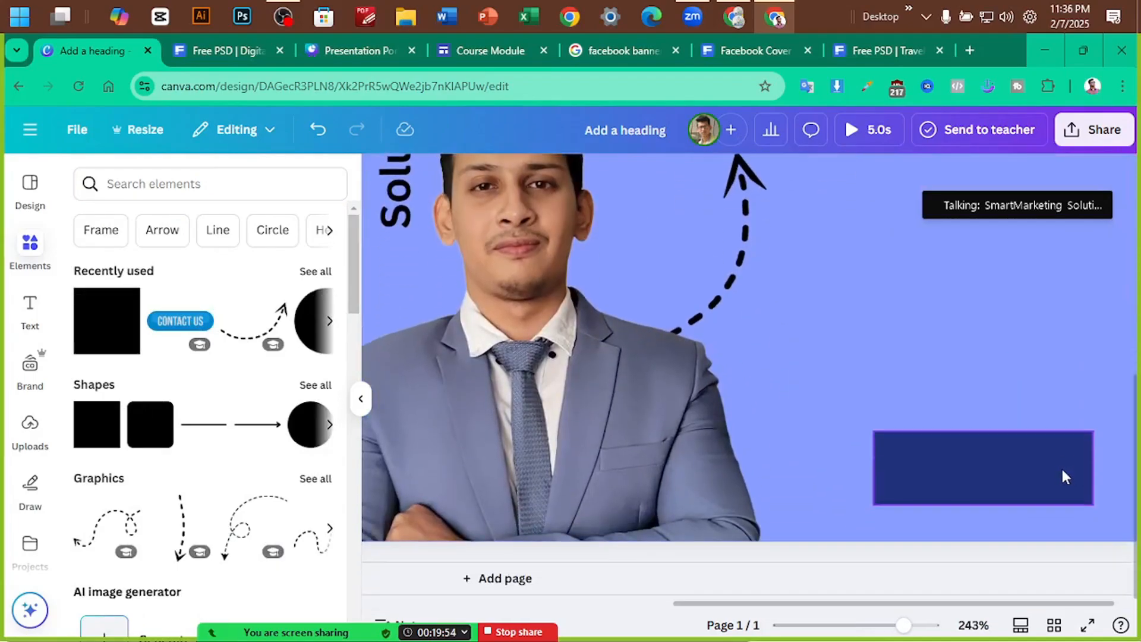
scroll(1010, 475, "right", 1)
left_click_drag(960, 479, 960, 443)
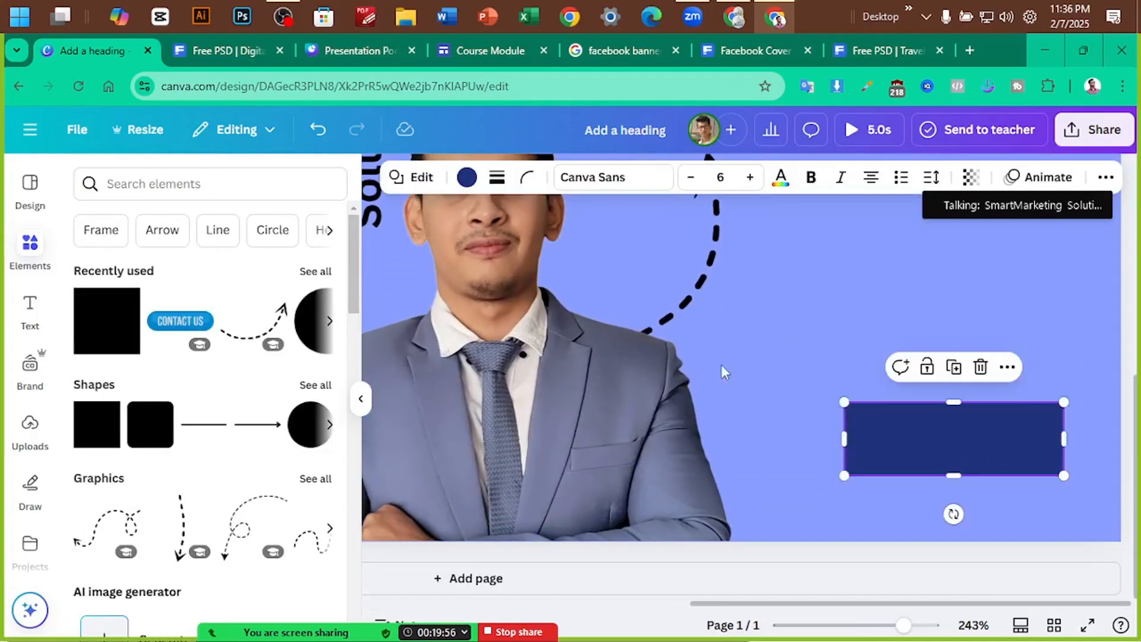
Round the rectangle's corners to 12 and colour it the navy photo colour
left_click(526, 178)
left_click_drag(452, 248, 453, 249)
left_click(467, 178)
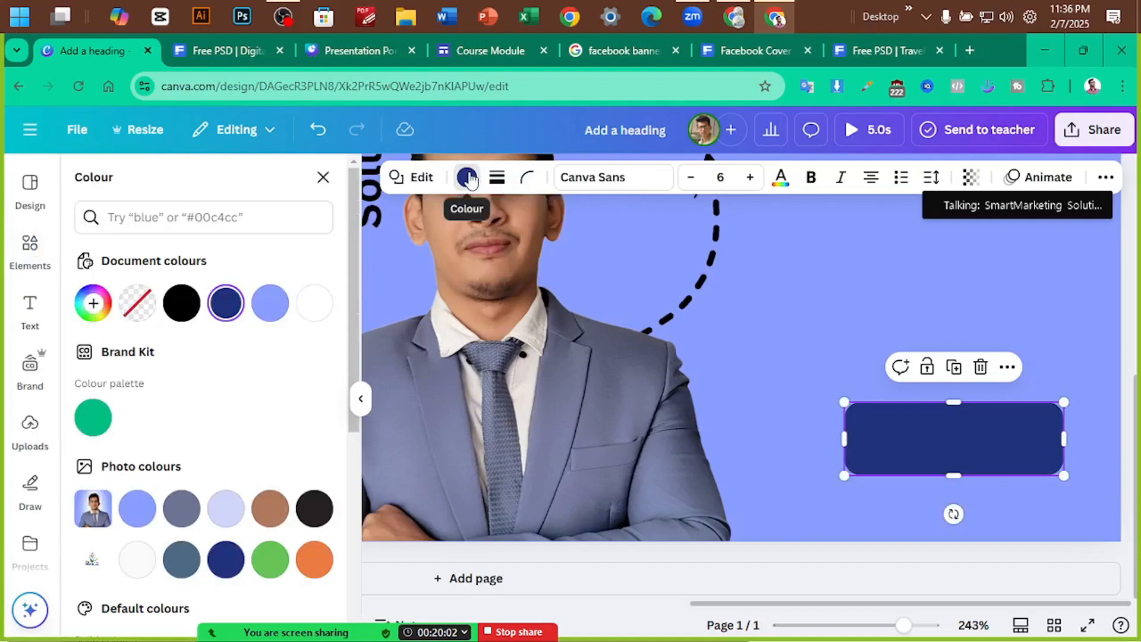
left_click(220, 567)
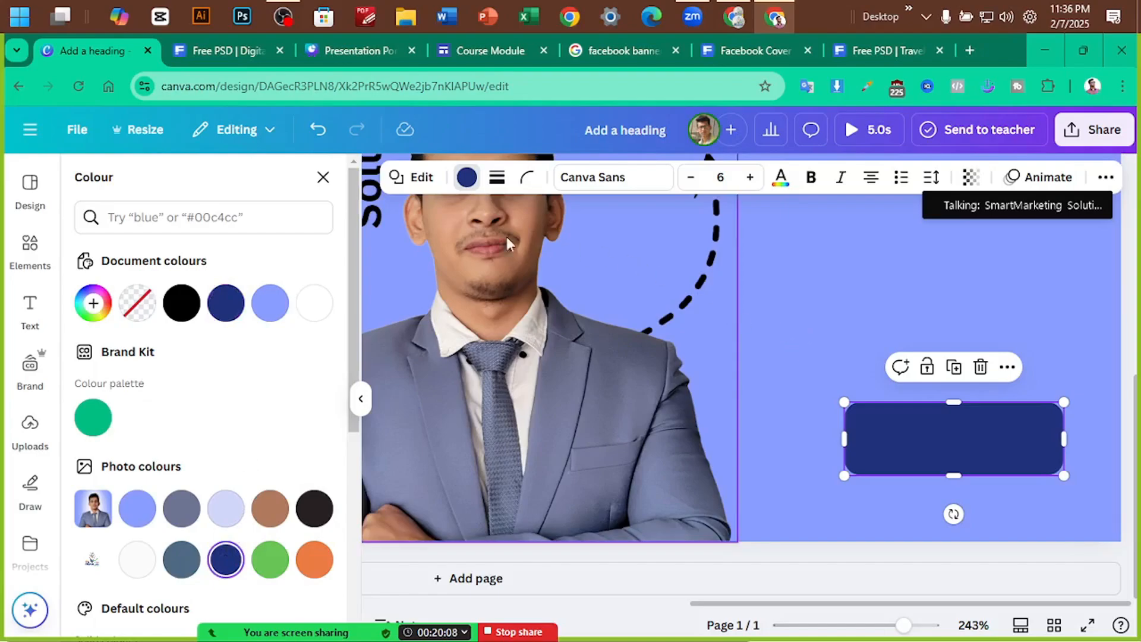
left_click(230, 51)
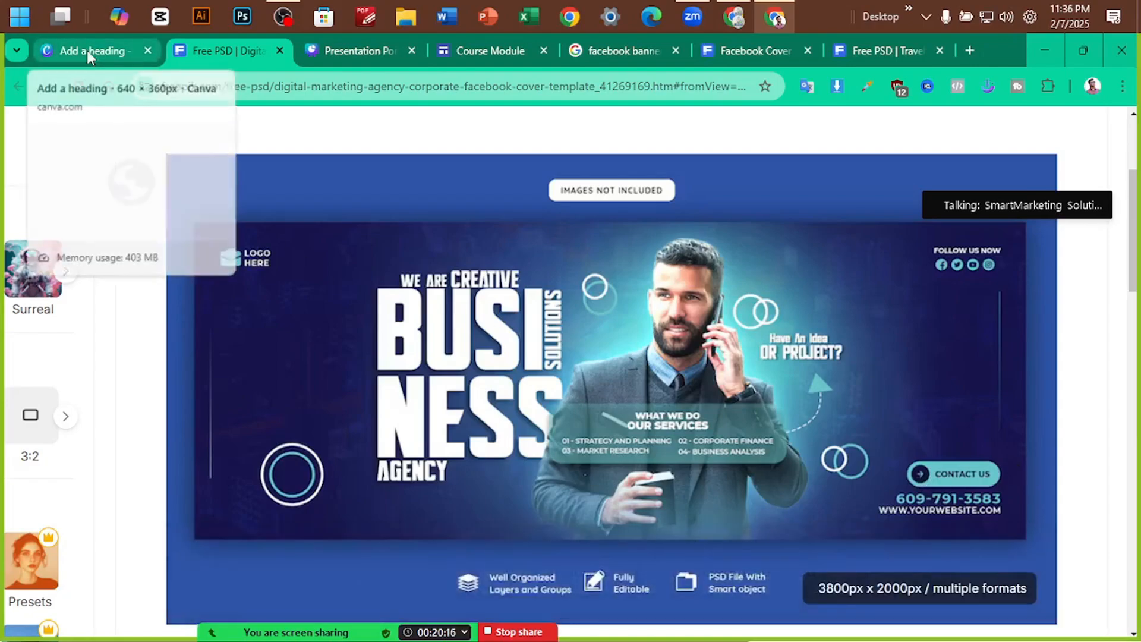
left_click(87, 50)
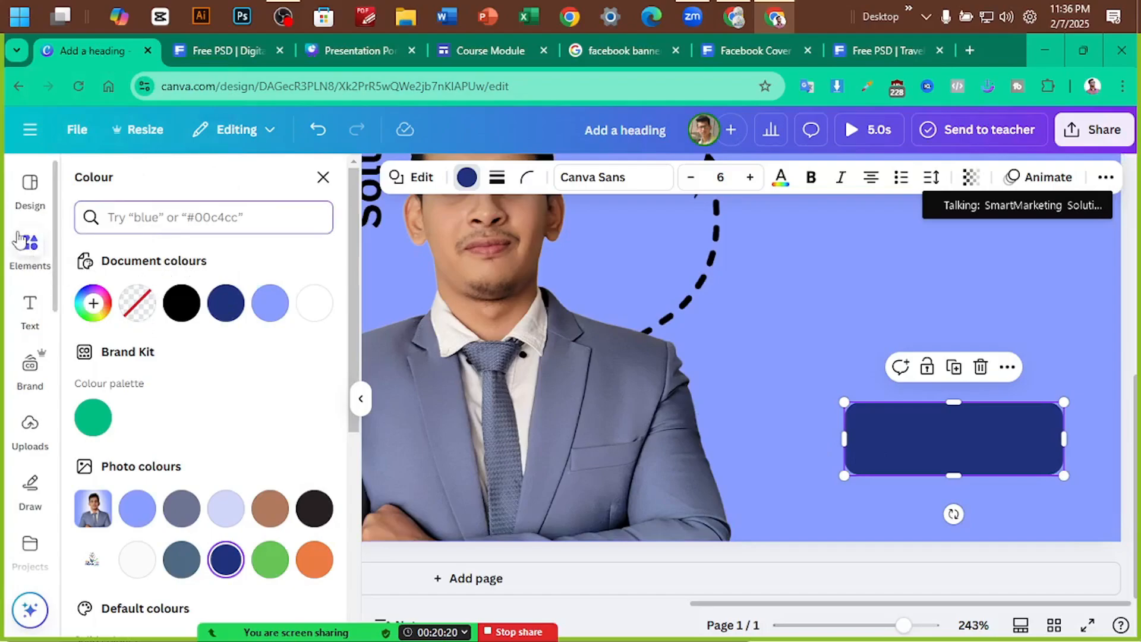
left_click(30, 246)
Search 'arrow' graphics and place a small black circle-arrow at the navy button's left end
left_click(151, 185)
type("arrow")
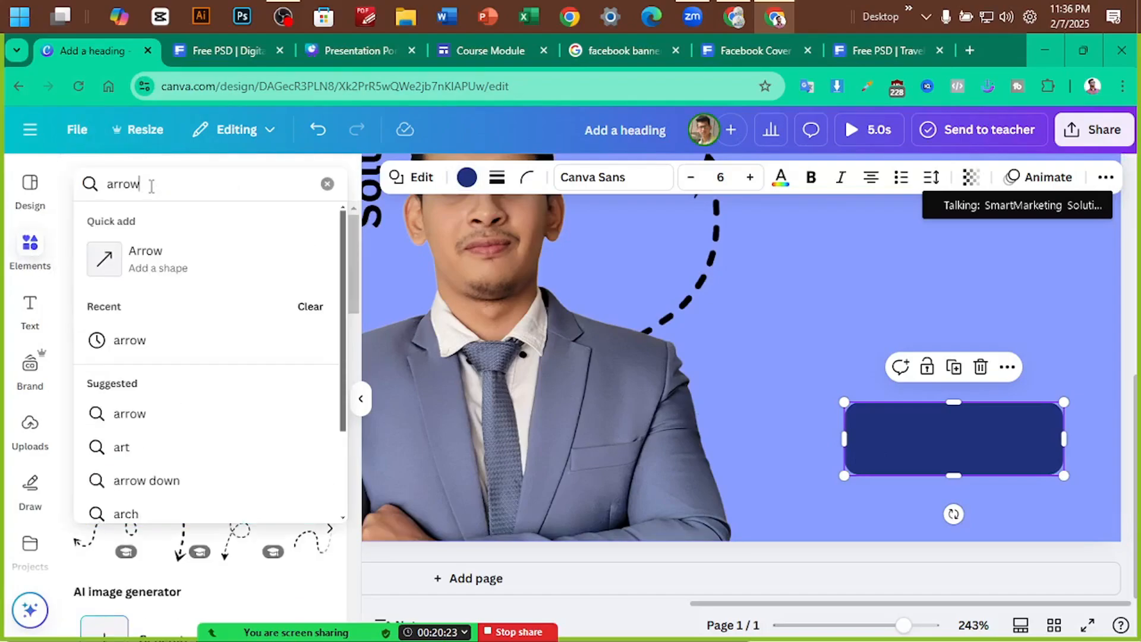
key("Return")
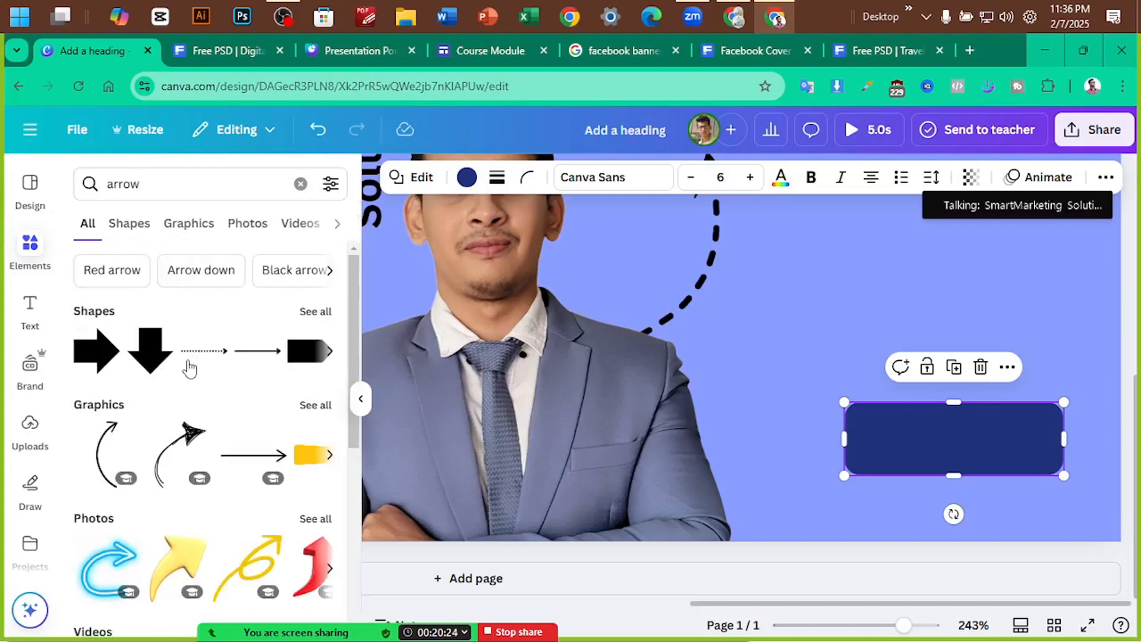
left_click(141, 230)
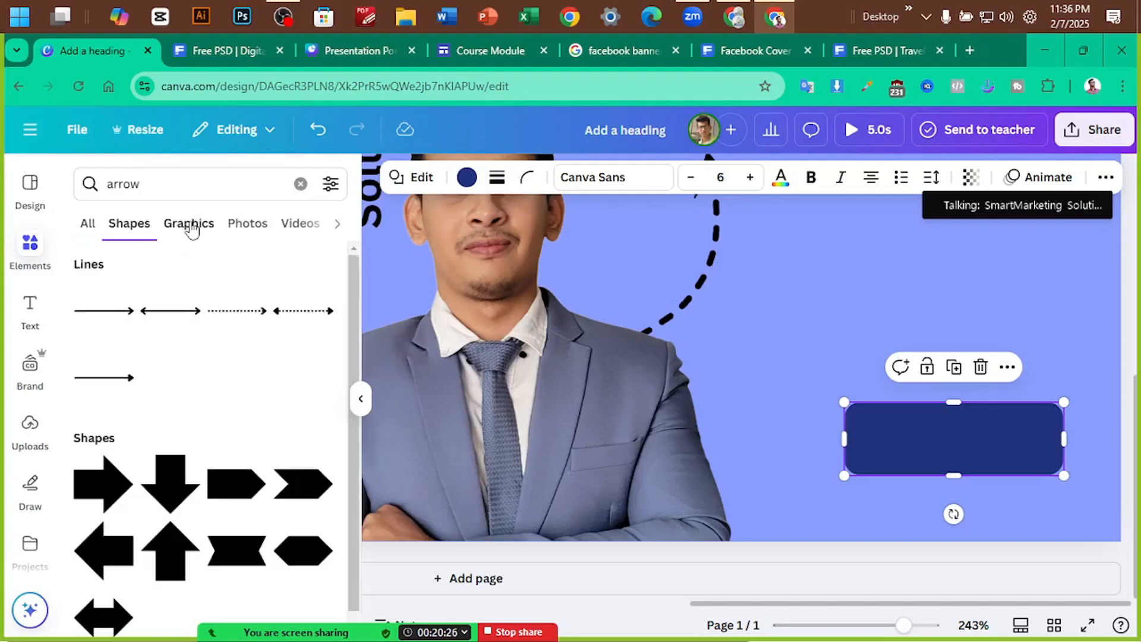
left_click(185, 225)
scroll(263, 385, "down", 10)
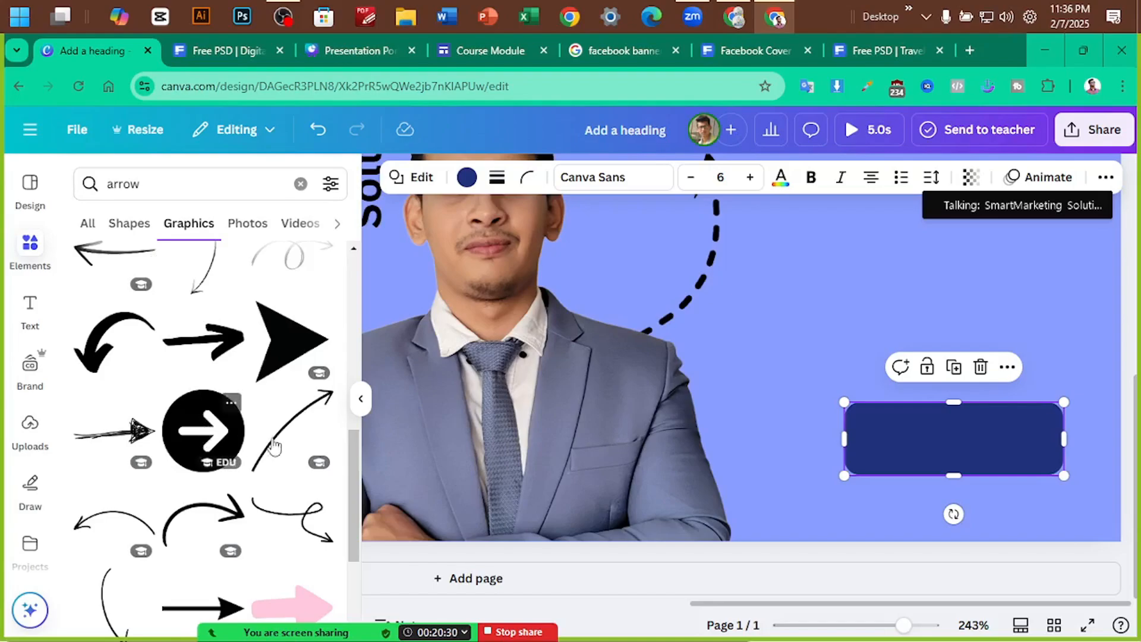
left_click(203, 430)
left_click_drag(558, 295, 721, 333)
left_click_drag(692, 276, 879, 446)
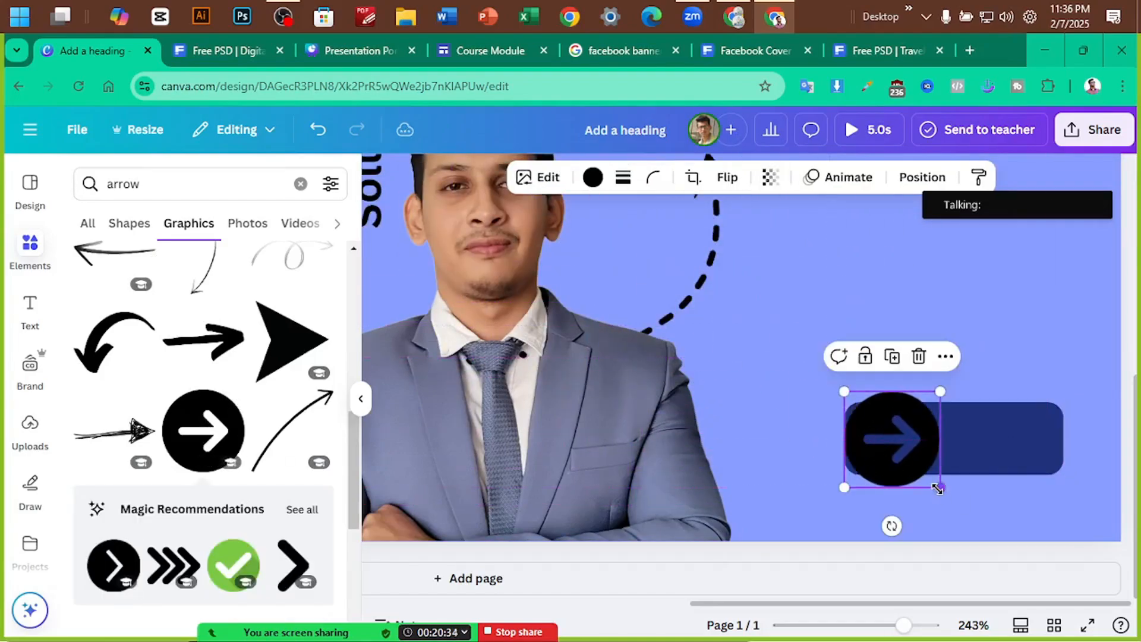
left_click_drag(937, 489, 879, 439)
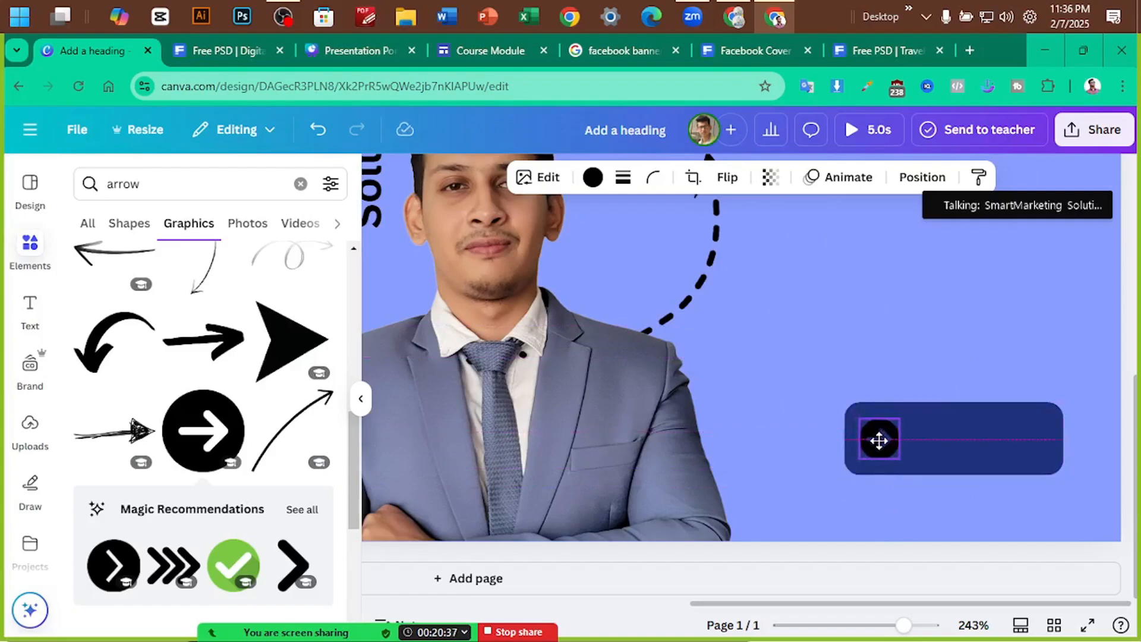
left_click(221, 51)
Copy the 'Have an Idea?' text onto the navy button and retype it as 'Contact Us'
left_click(89, 50)
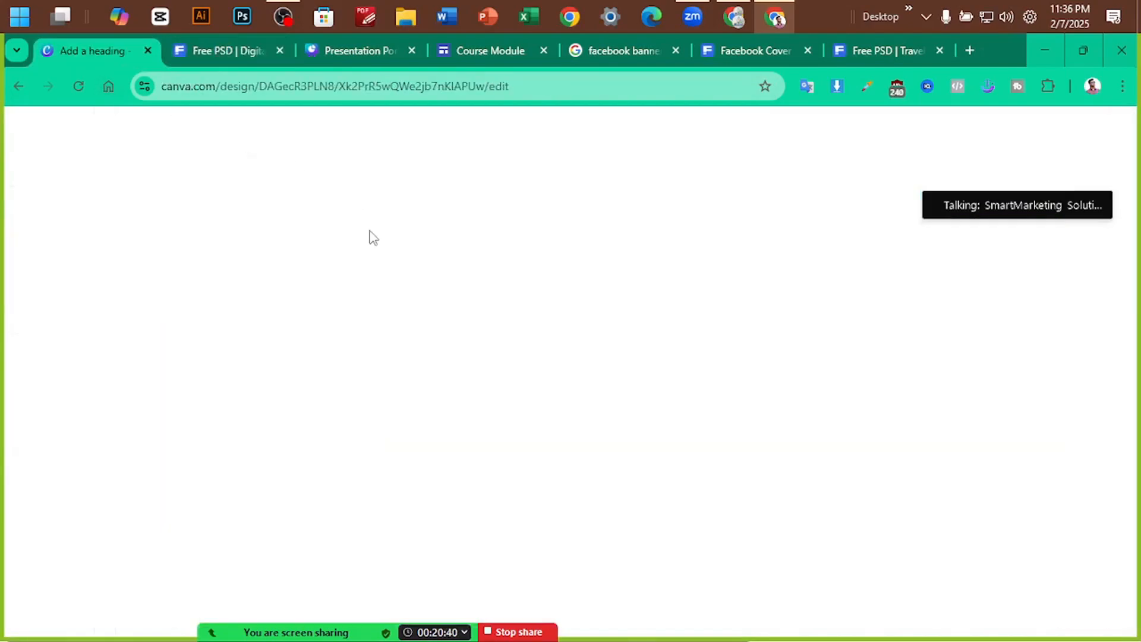
left_click(30, 309)
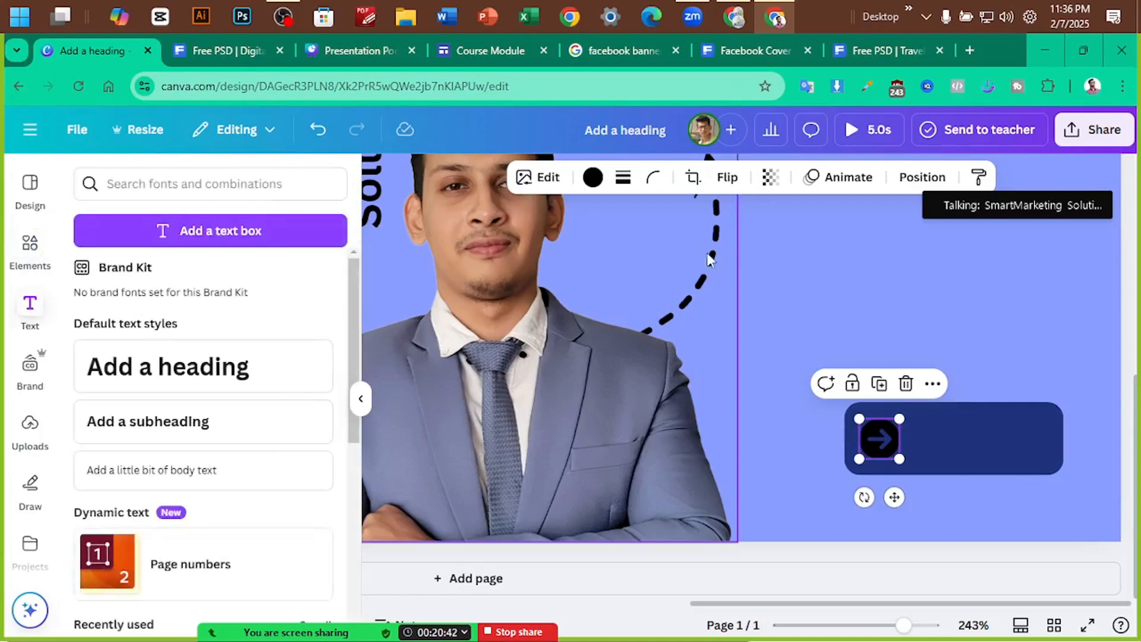
left_click(810, 267)
scroll(892, 323, "down", 5)
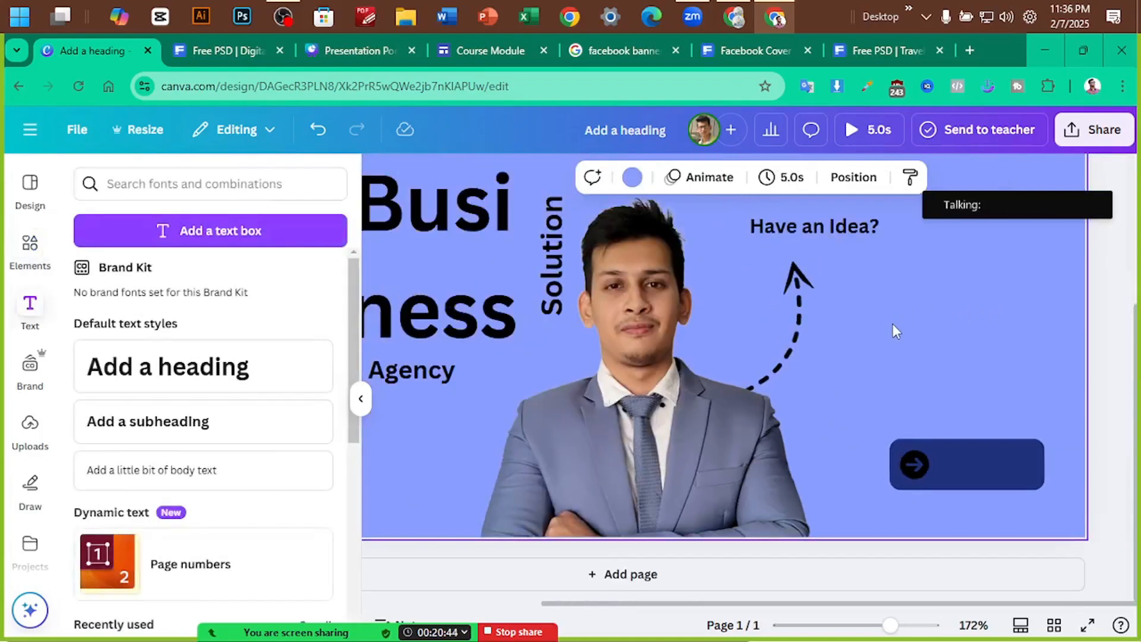
left_click(862, 263)
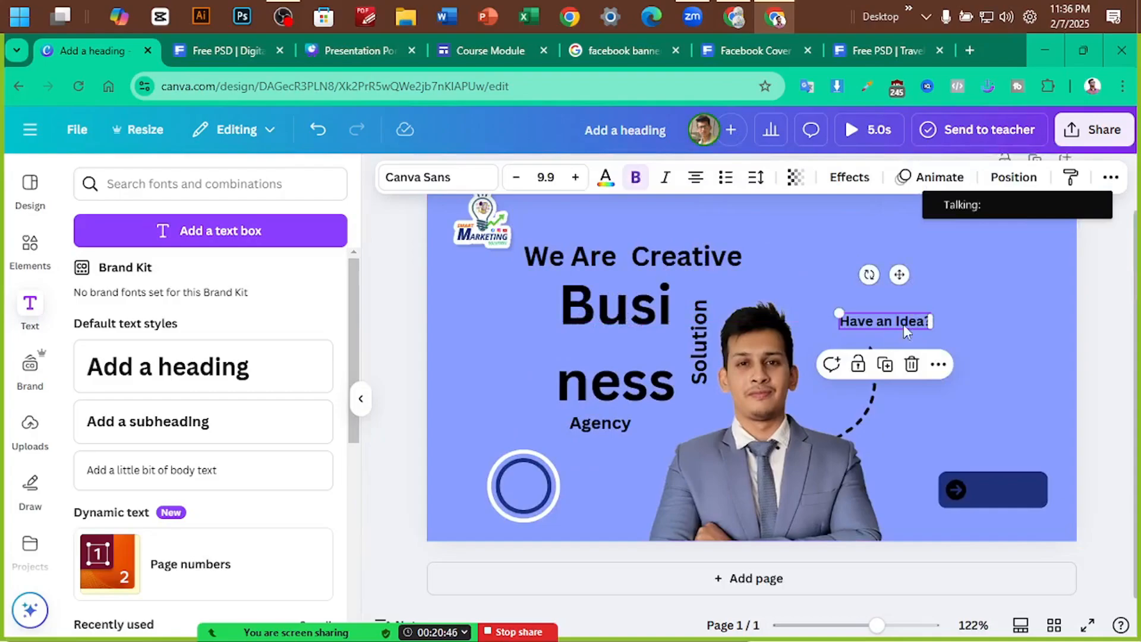
left_click_drag(903, 324, 1011, 490)
double_click(1011, 493)
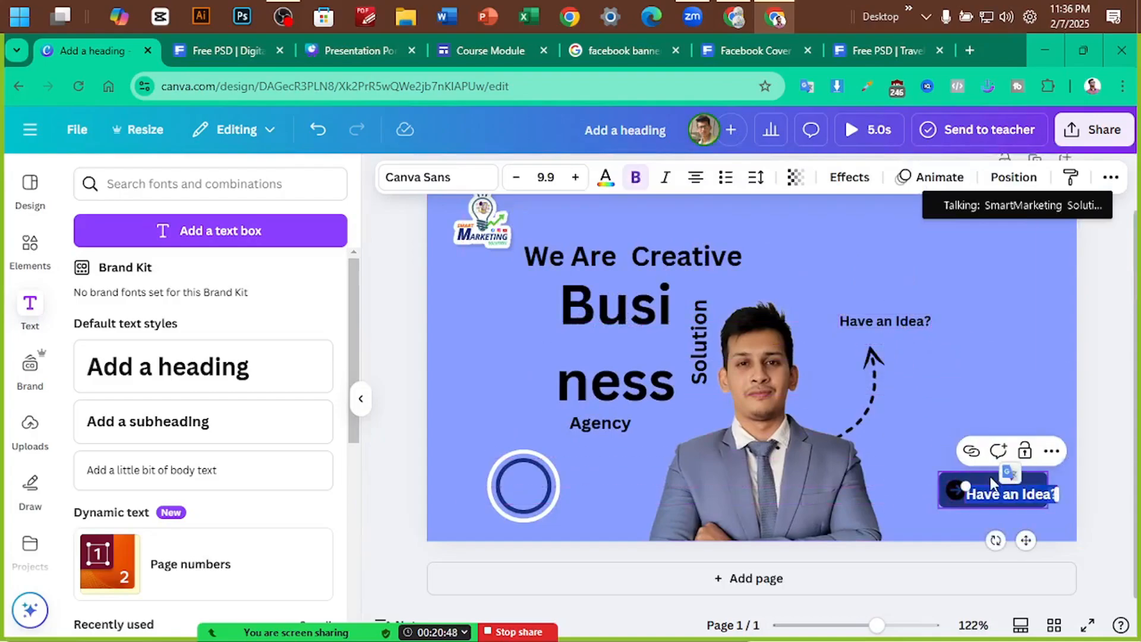
type("Contact")
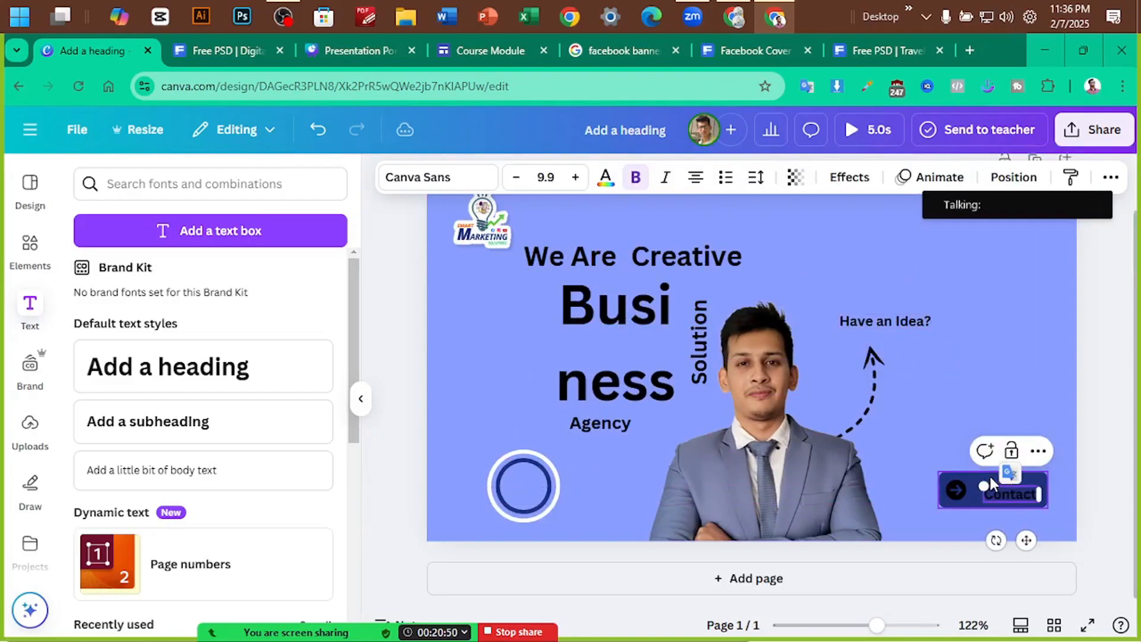
type(" Us")
Shrink the 'Contact Us' label to 9 pt and centre it beside the arrow on the button
left_click(1078, 512)
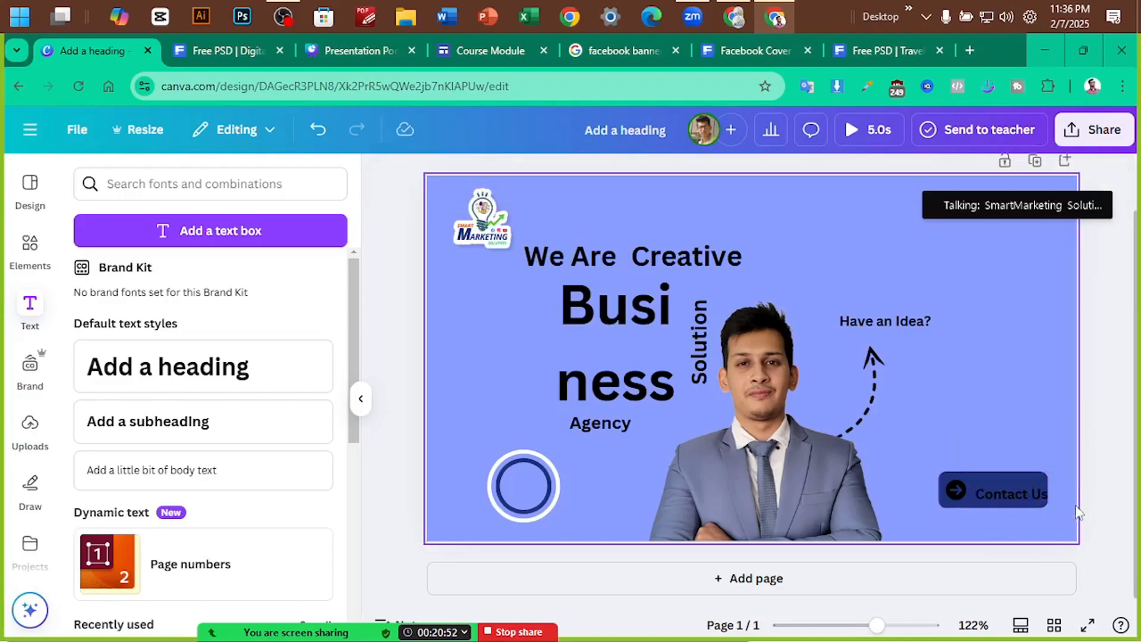
left_click(1024, 498)
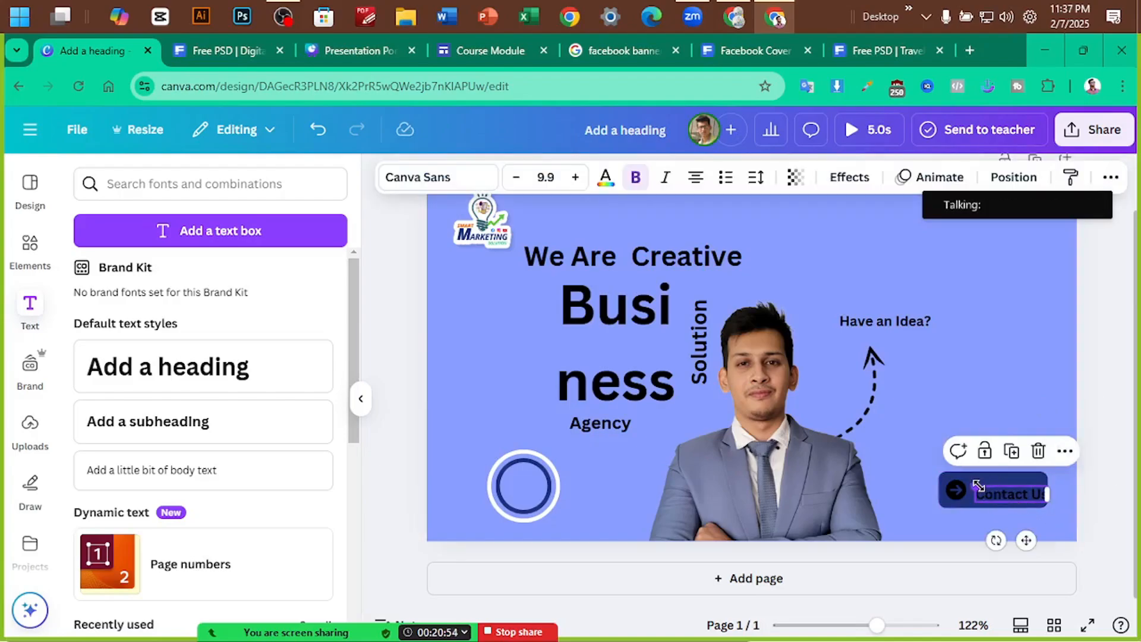
left_click_drag(978, 485, 998, 486)
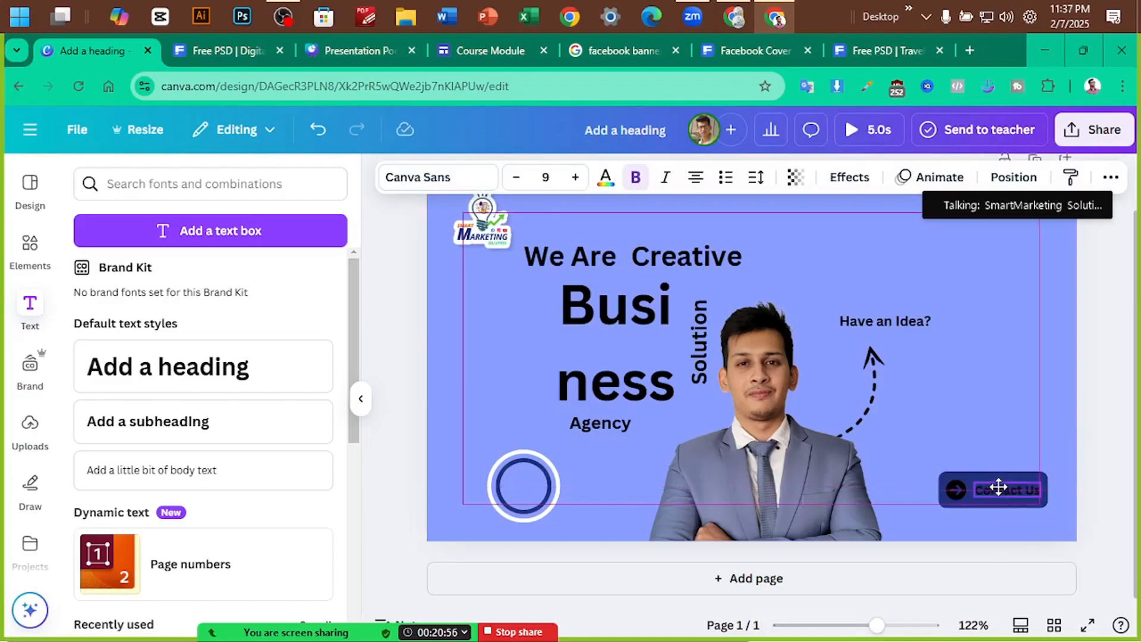
left_click(1088, 457)
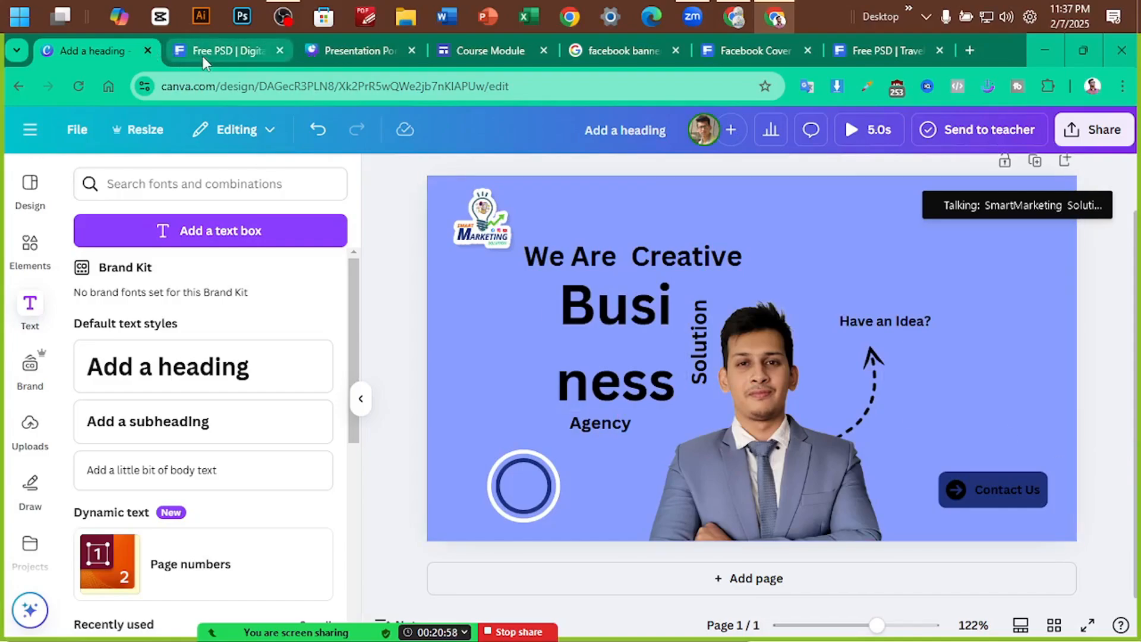
left_click(220, 51)
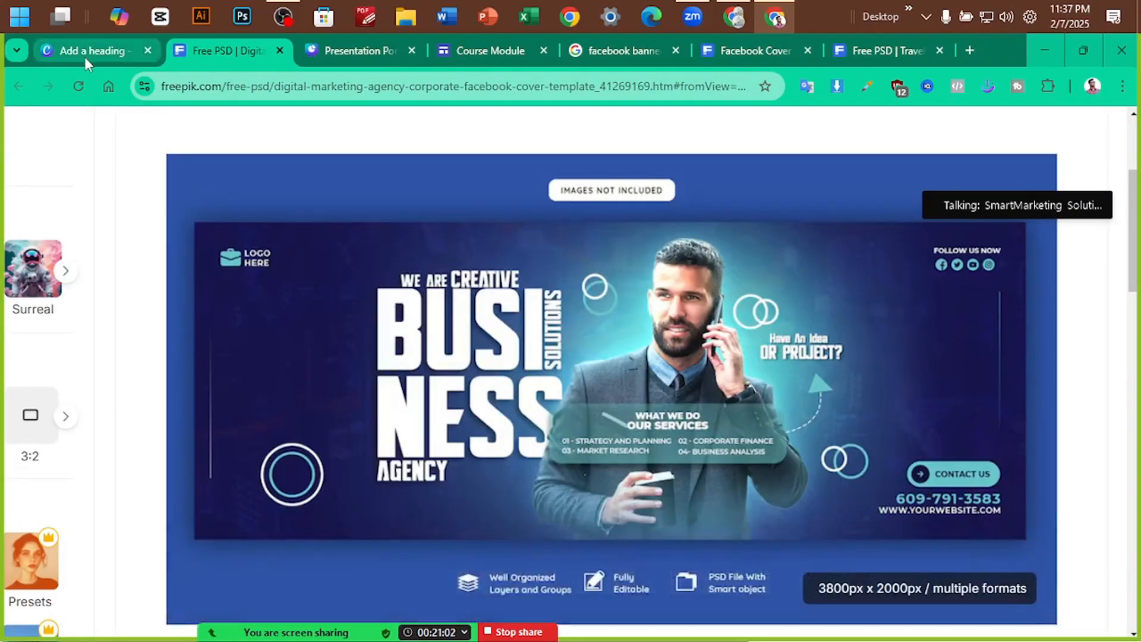
Copy the 'Contact Us' label below the button, replace it with the phone number, and align it
left_click(85, 52)
double_click(1003, 497)
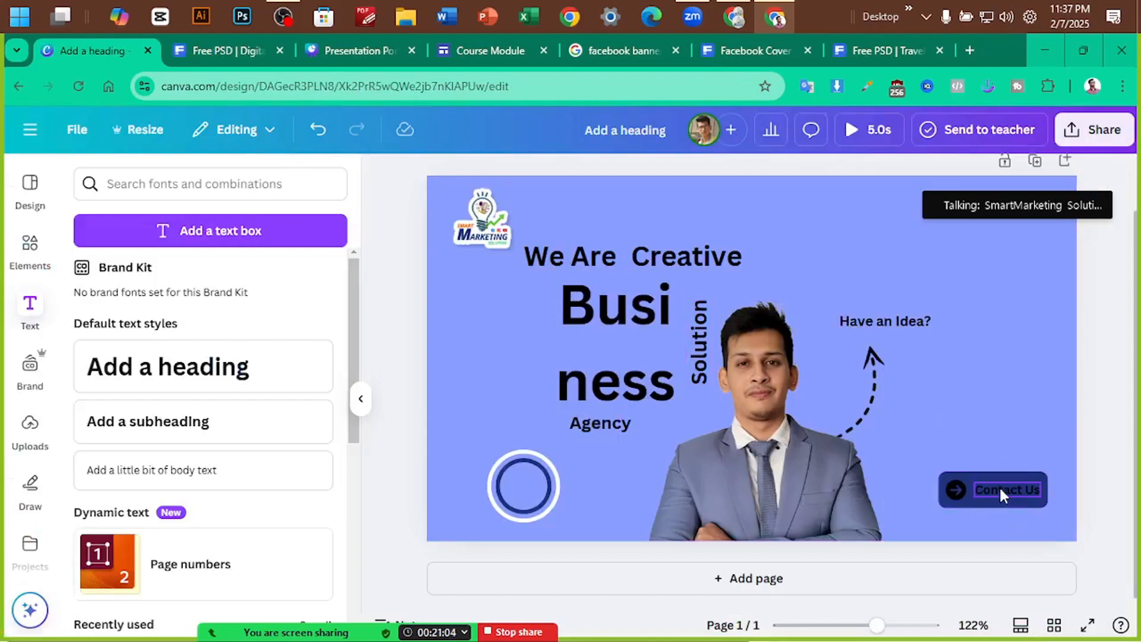
left_click_drag(1002, 495, 993, 517)
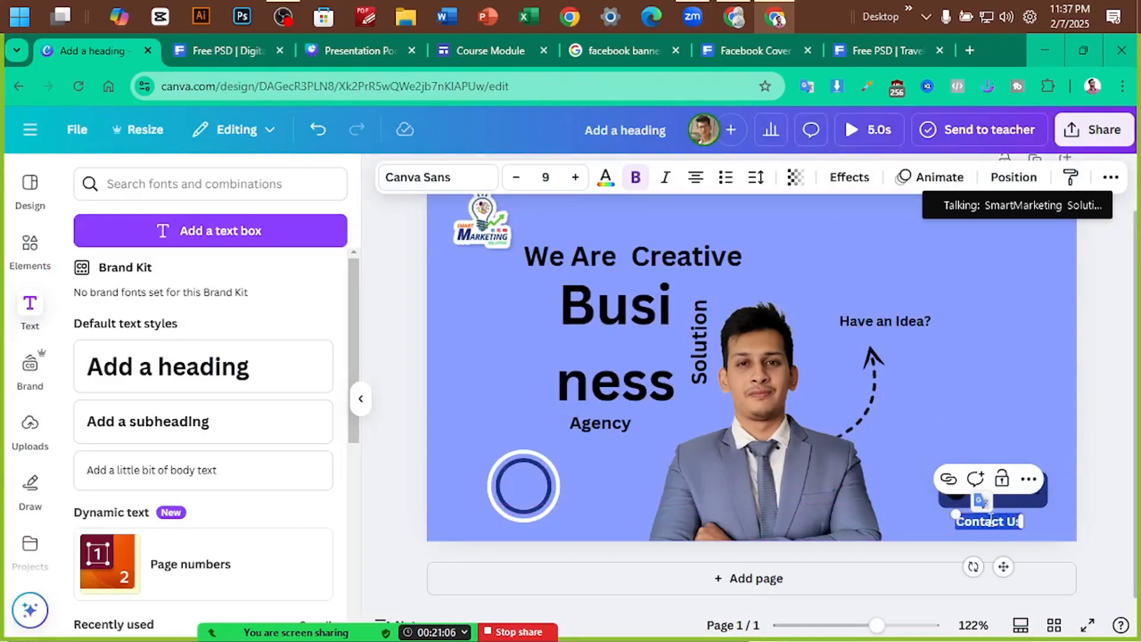
key("BackSpace")
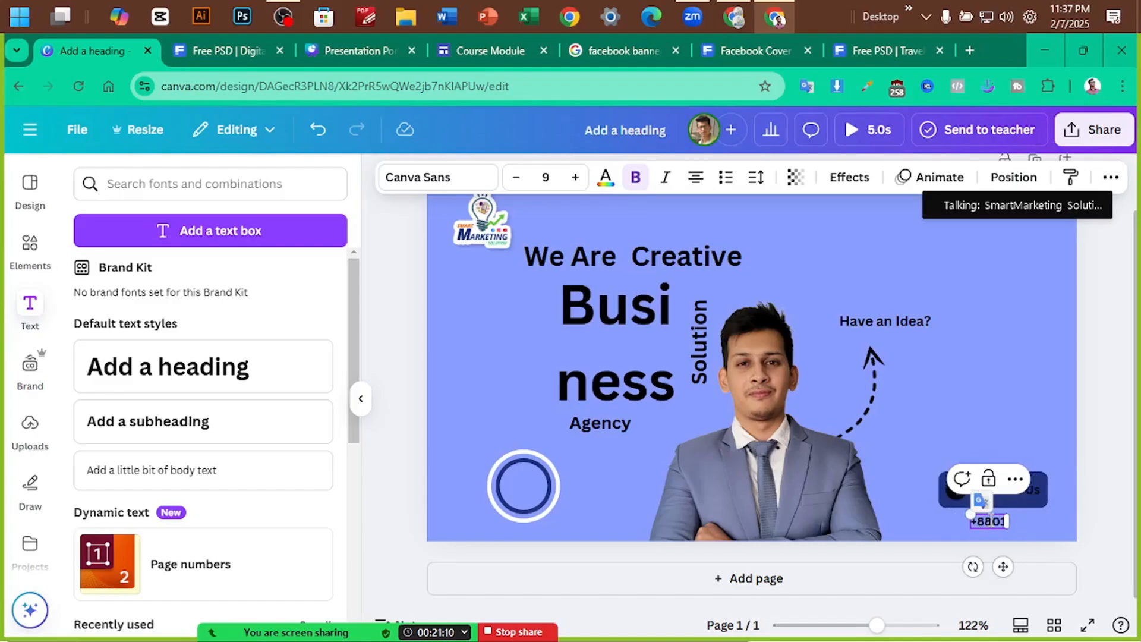
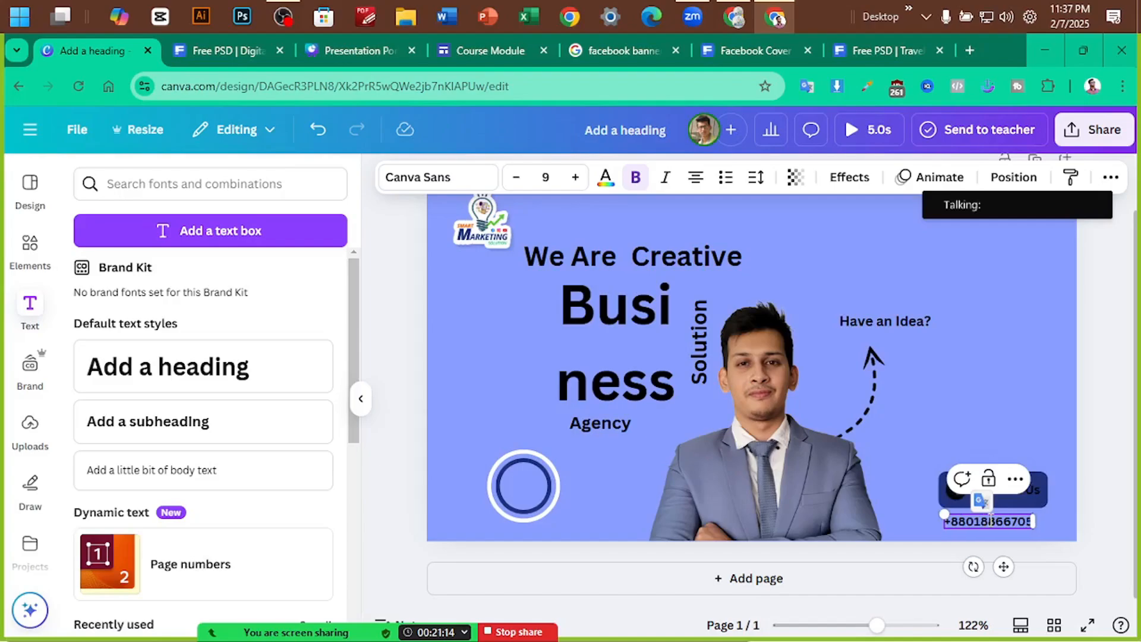
left_click(1105, 453)
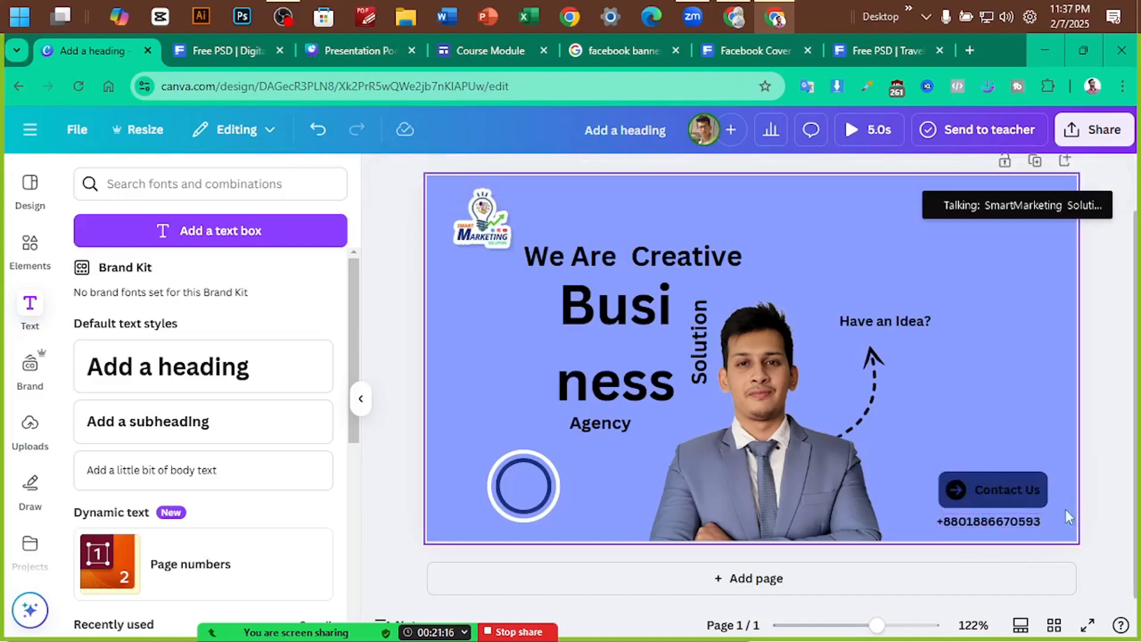
left_click_drag(1025, 519, 1031, 521)
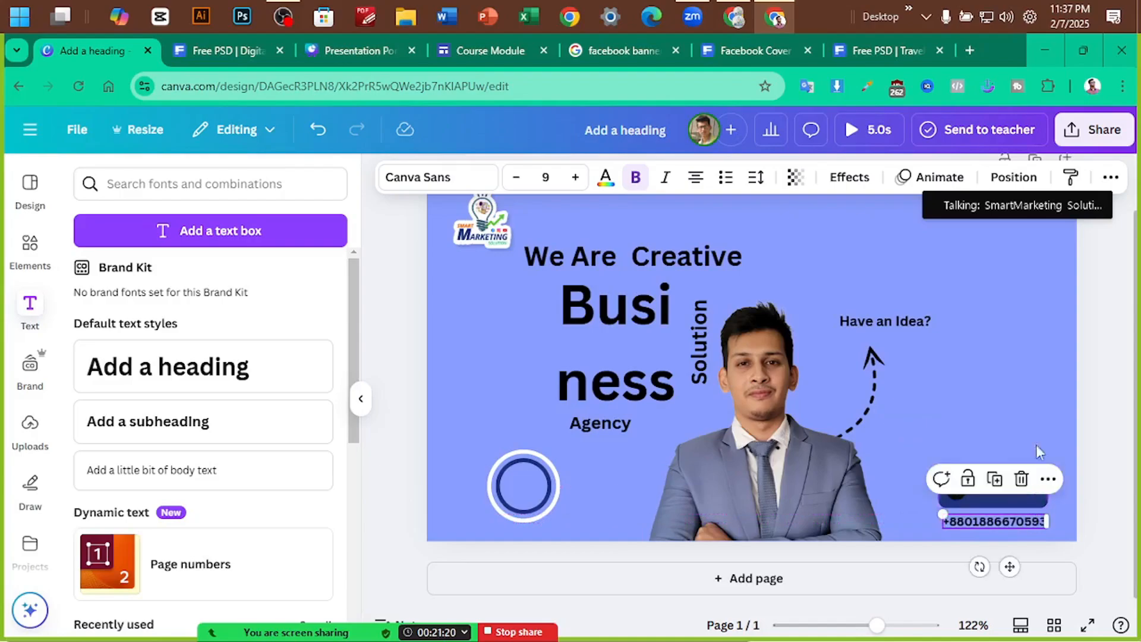
left_click(1116, 328)
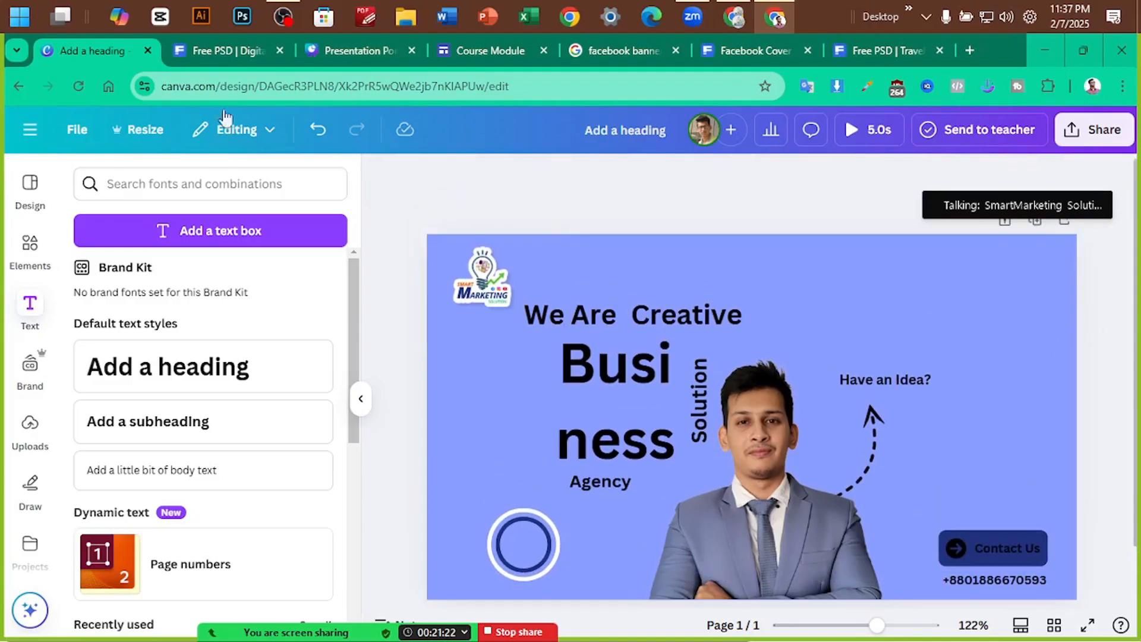
left_click(235, 52)
key("ctrl+plus")
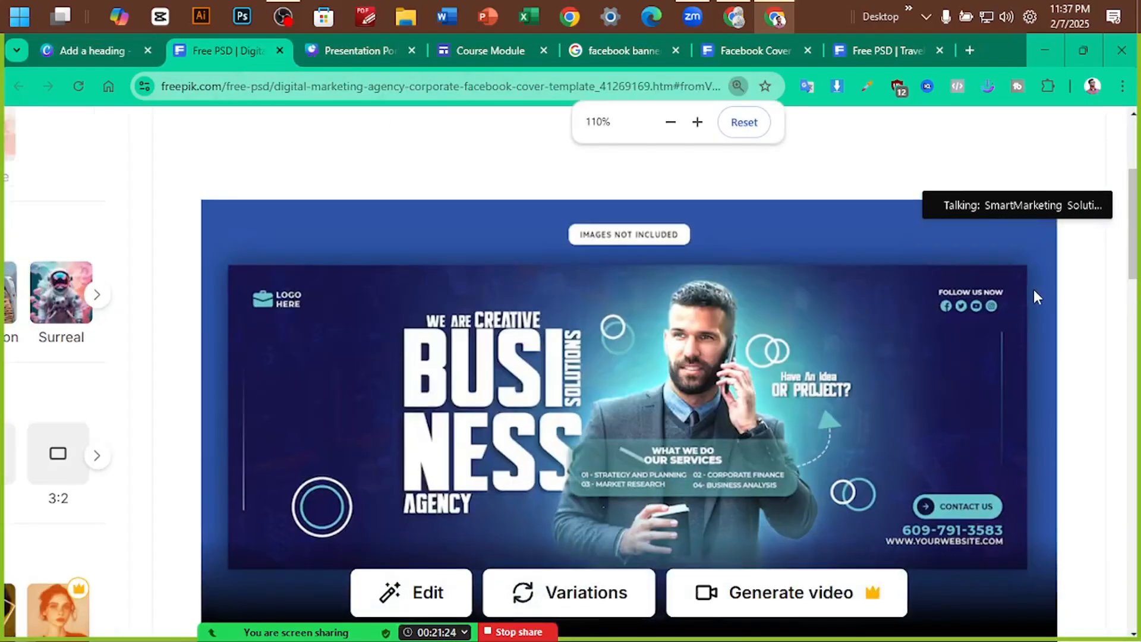
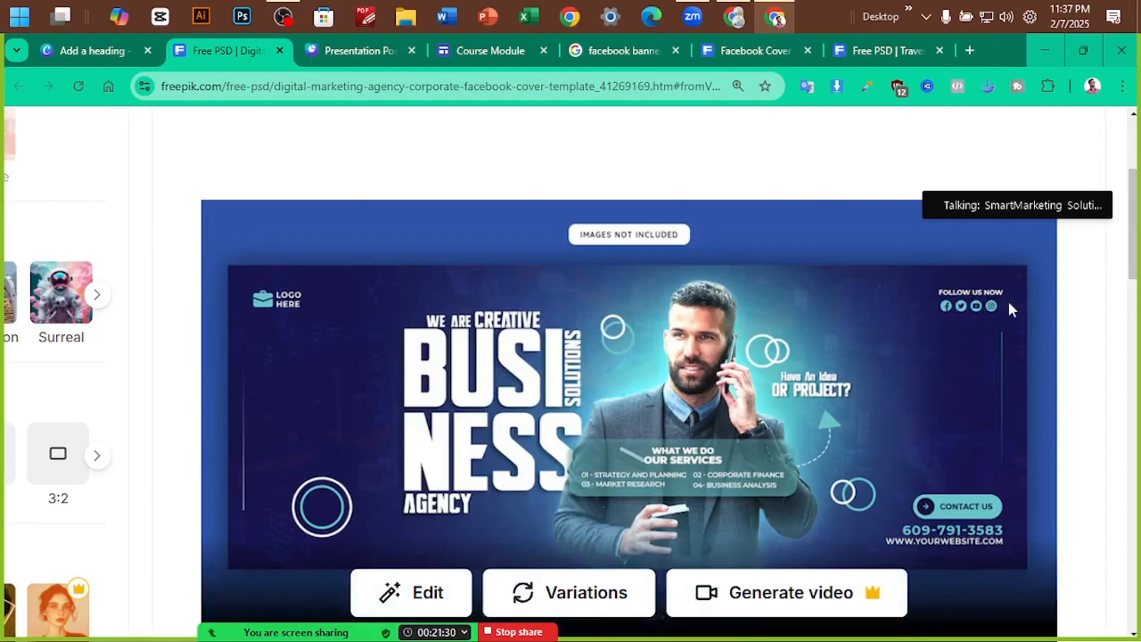
Duplicate 'Have an Idea?' to the banner's upper right and retype it as 'Follow us now'
left_click(98, 51)
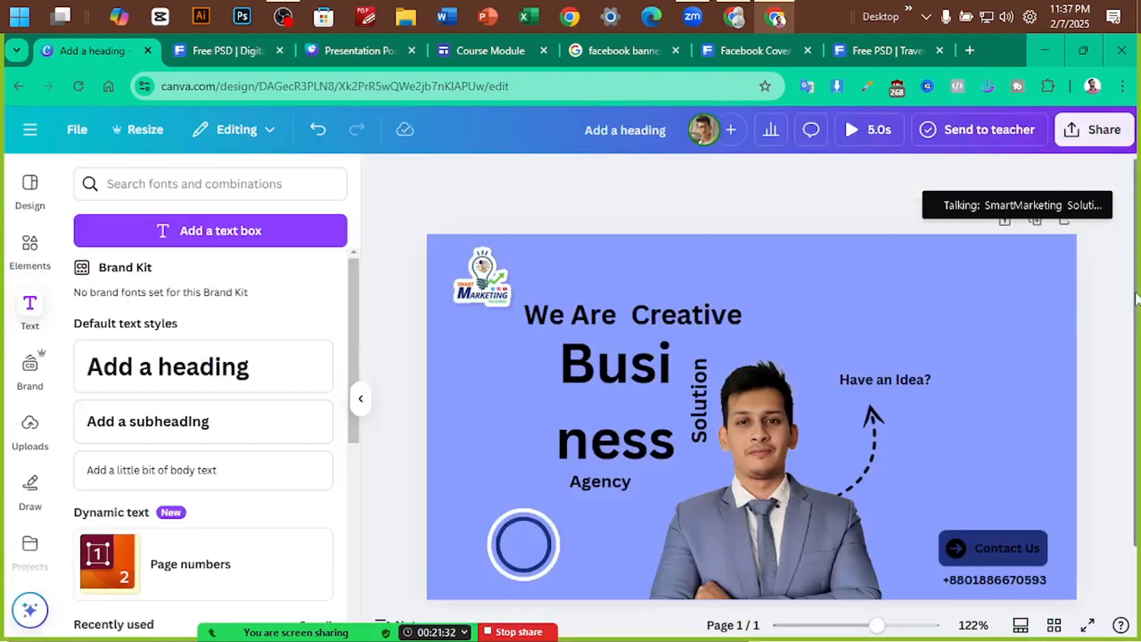
scroll(1136, 297, "up", 3)
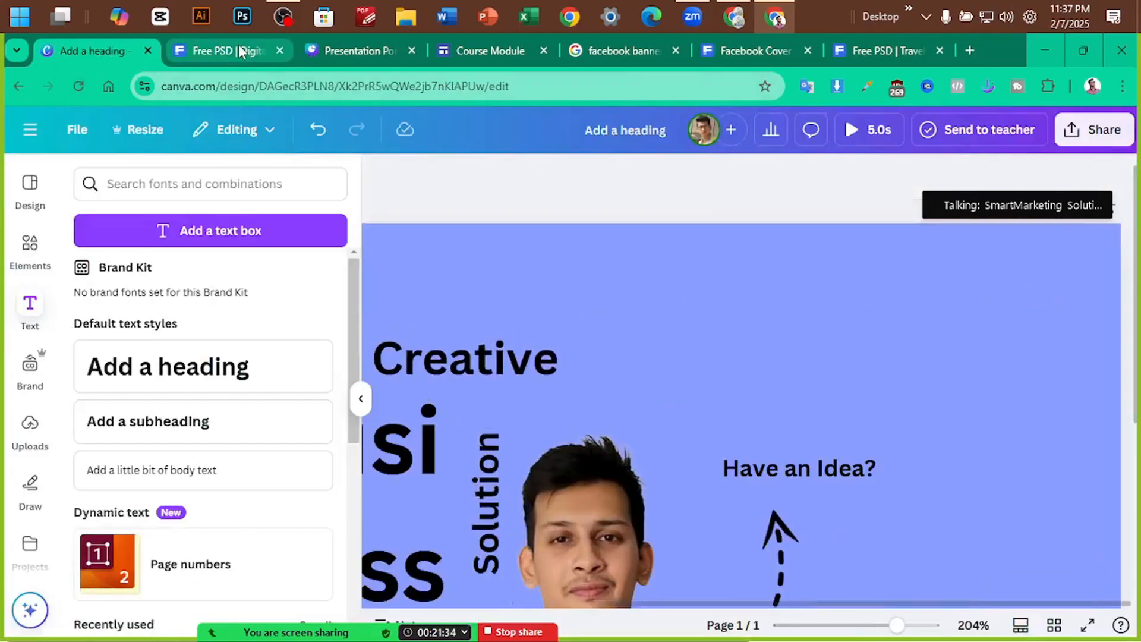
left_click(259, 59)
left_click(102, 52)
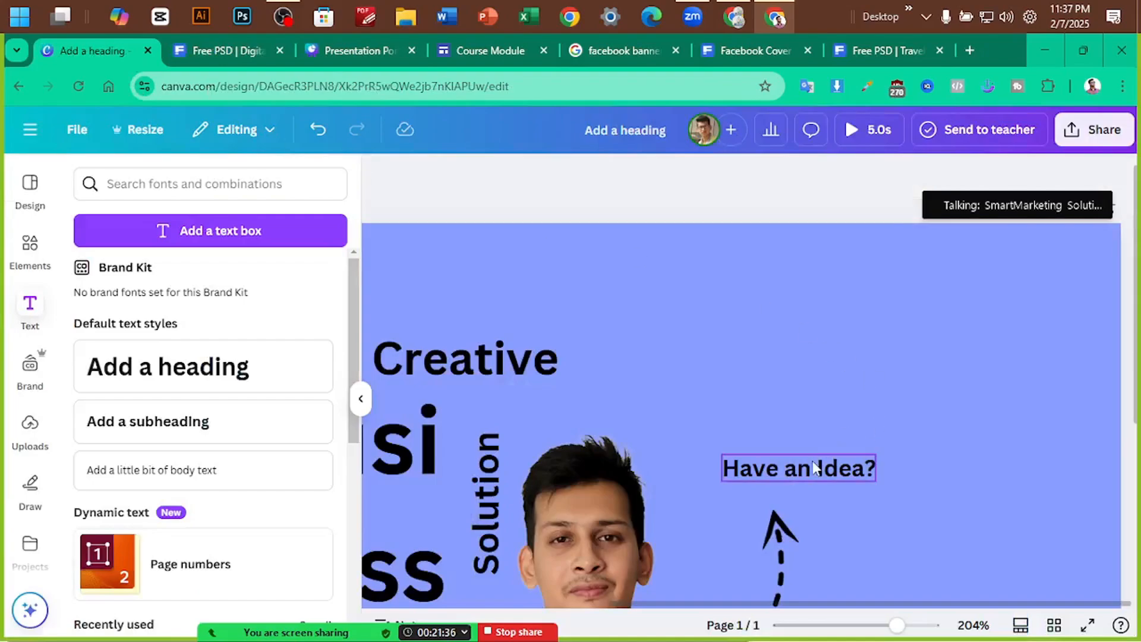
left_click_drag(814, 470, 1042, 270, "alt")
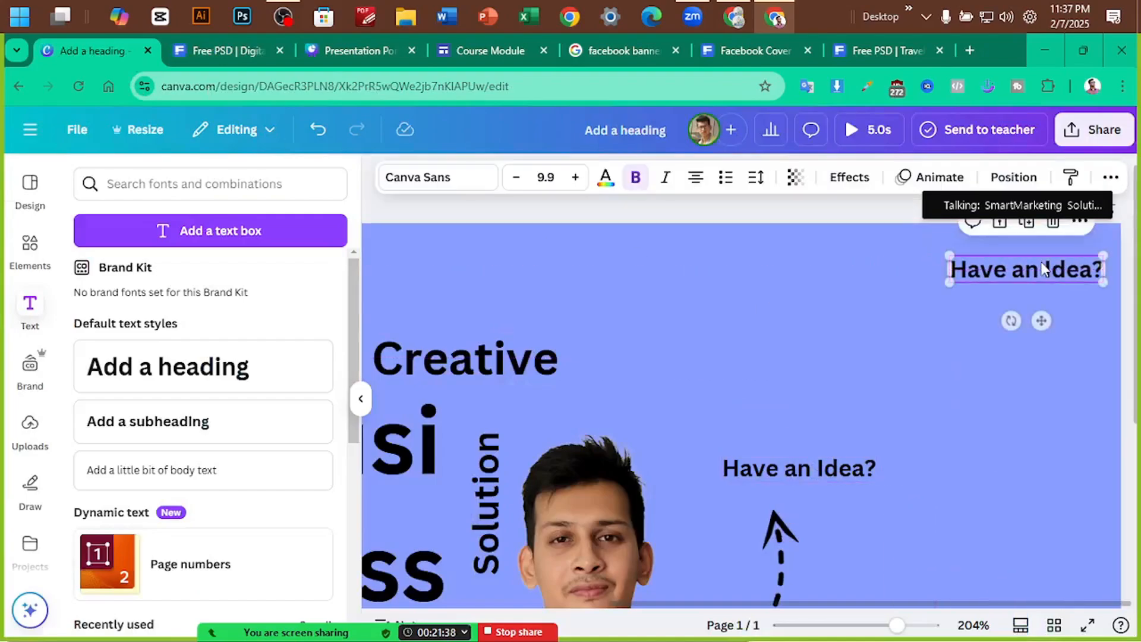
double_click(1035, 263)
type("Foll")
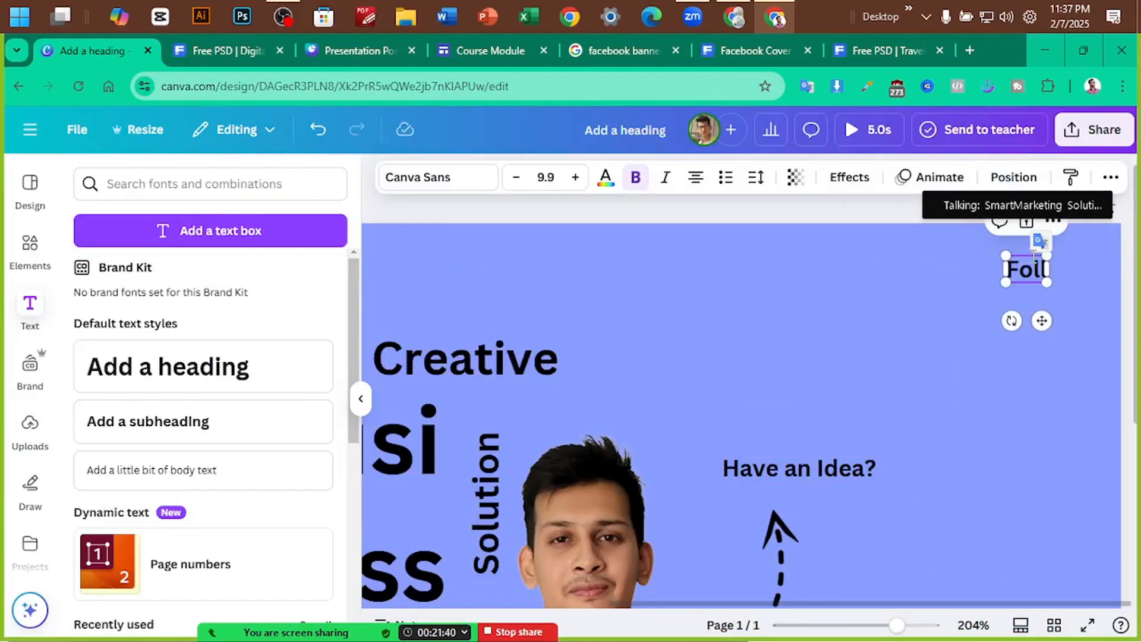
type("ow us")
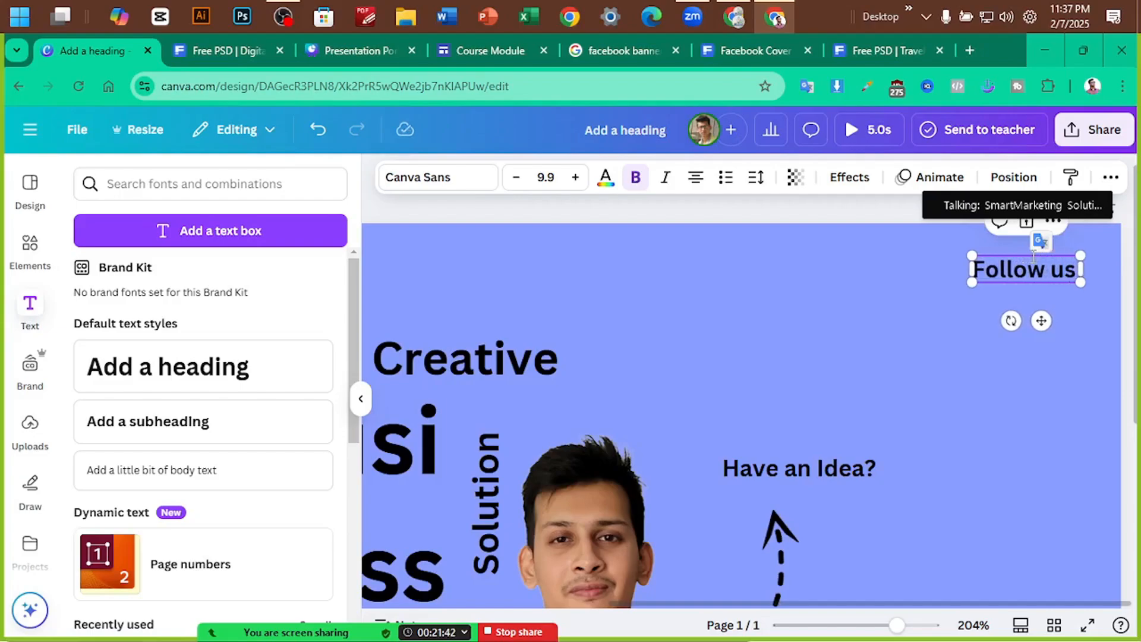
type(" now")
left_click(1004, 309)
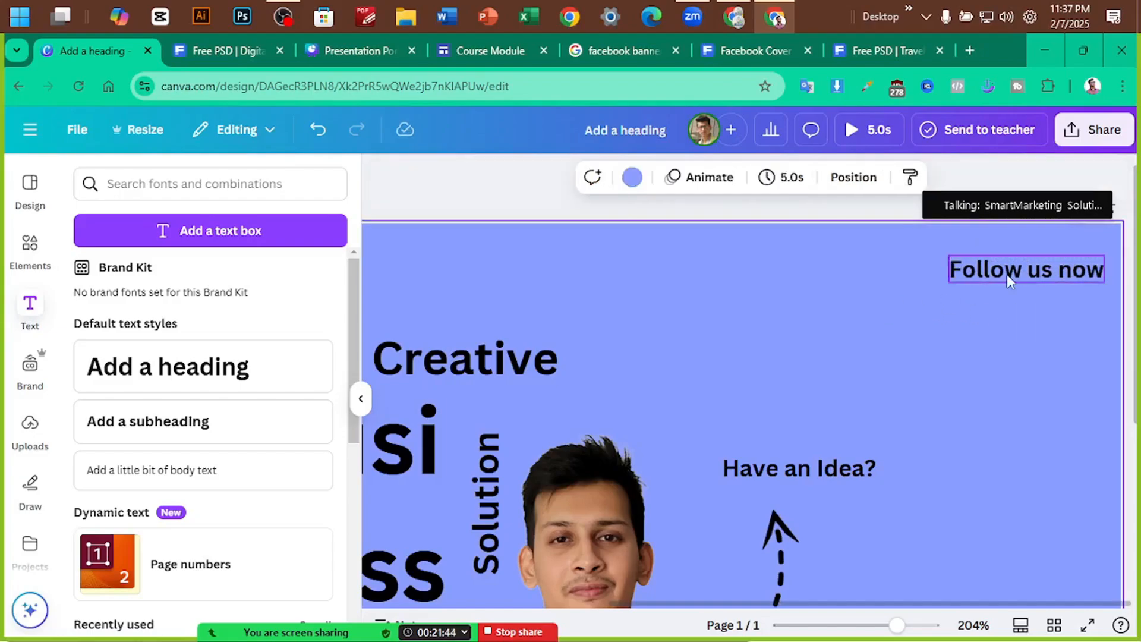
left_click(1008, 278)
Search Canva Elements for 'facebook logo' and browse the graphics results
left_click(30, 250)
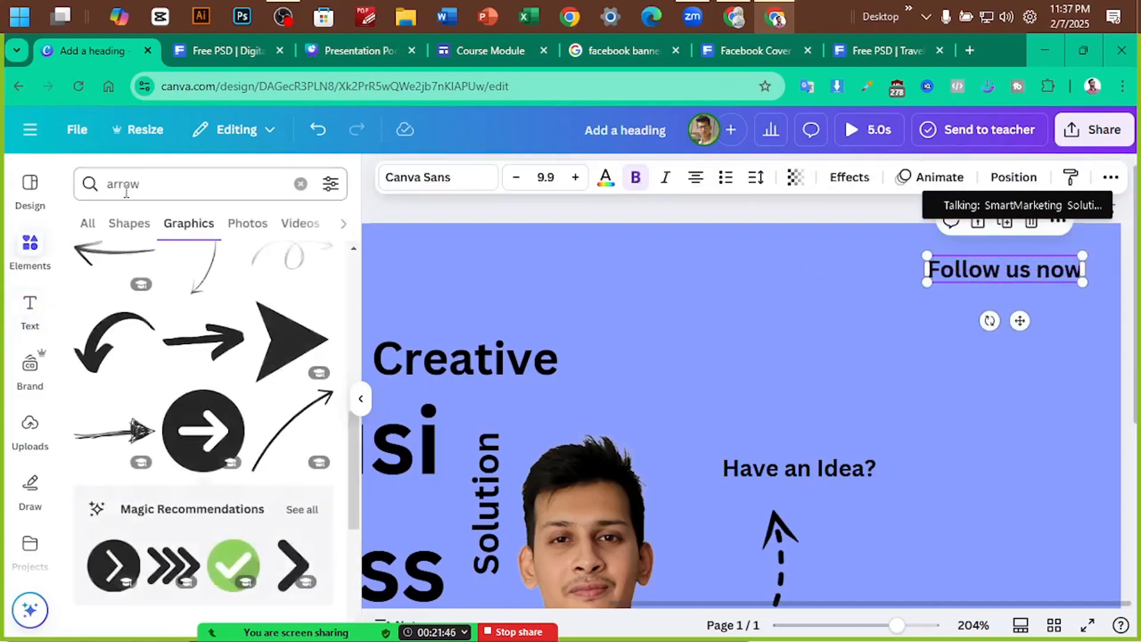
double_click(109, 185)
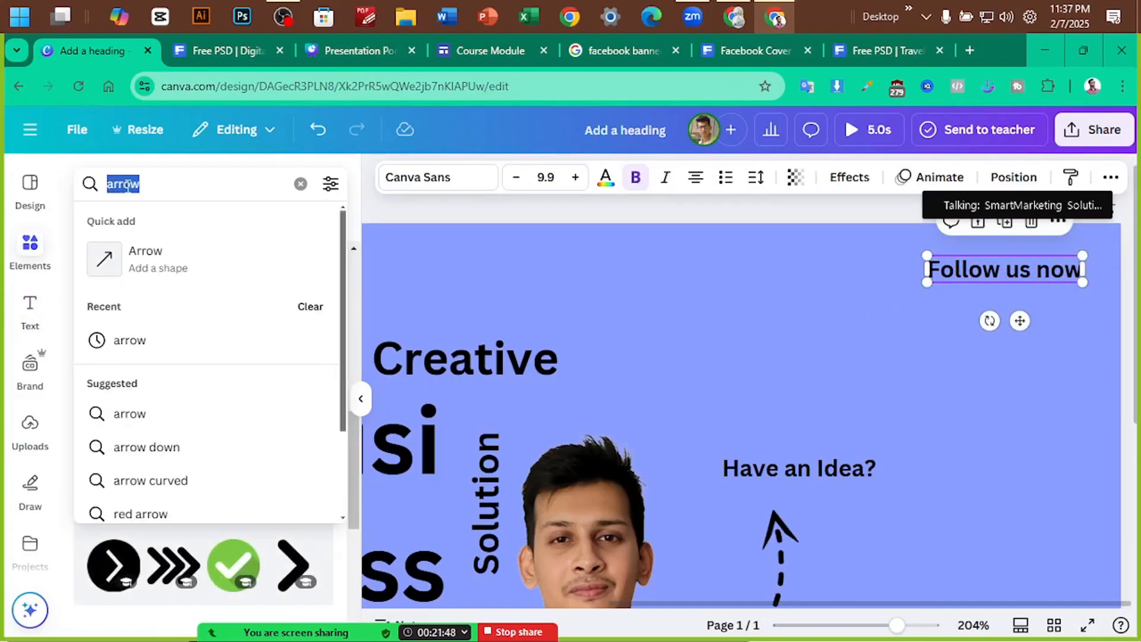
type("inst\\\\")
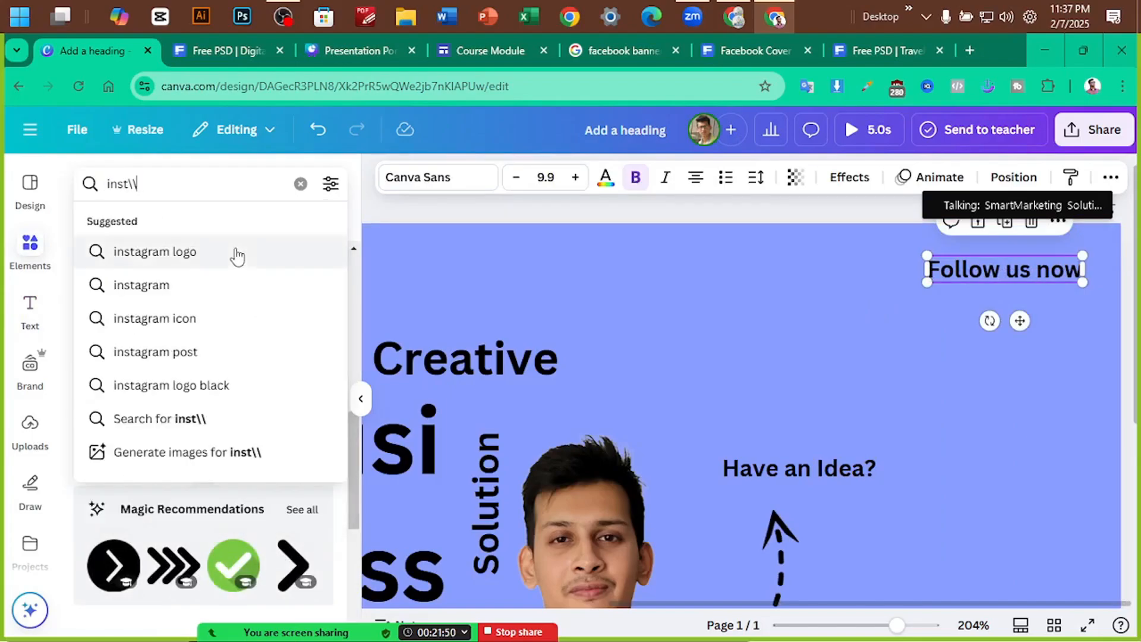
key("BackSpace")
type("face")
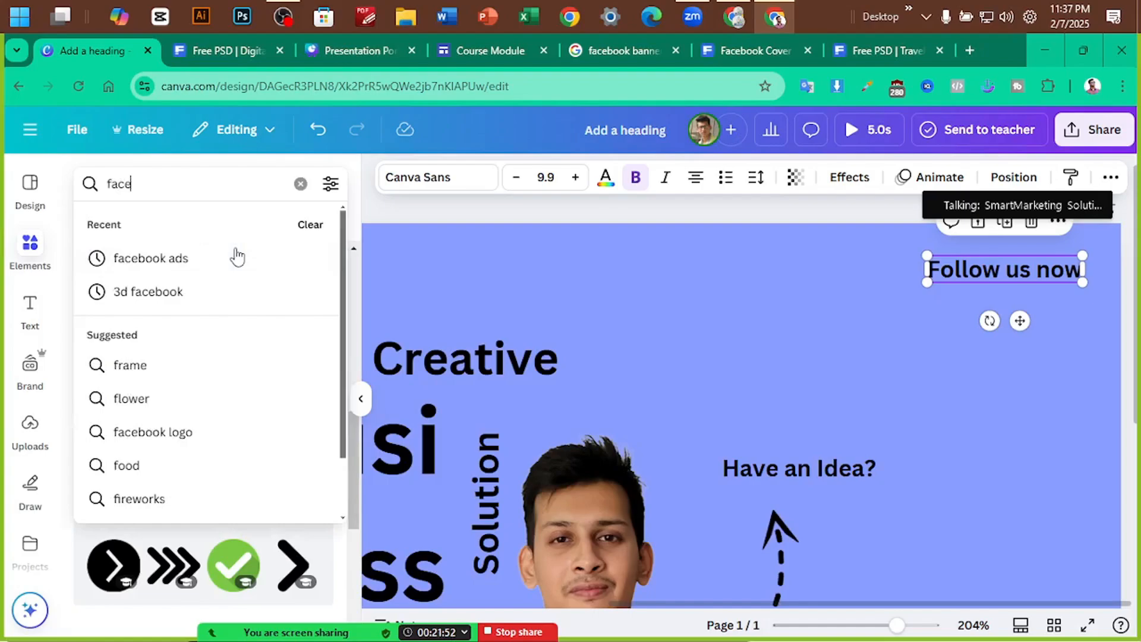
type("book logo")
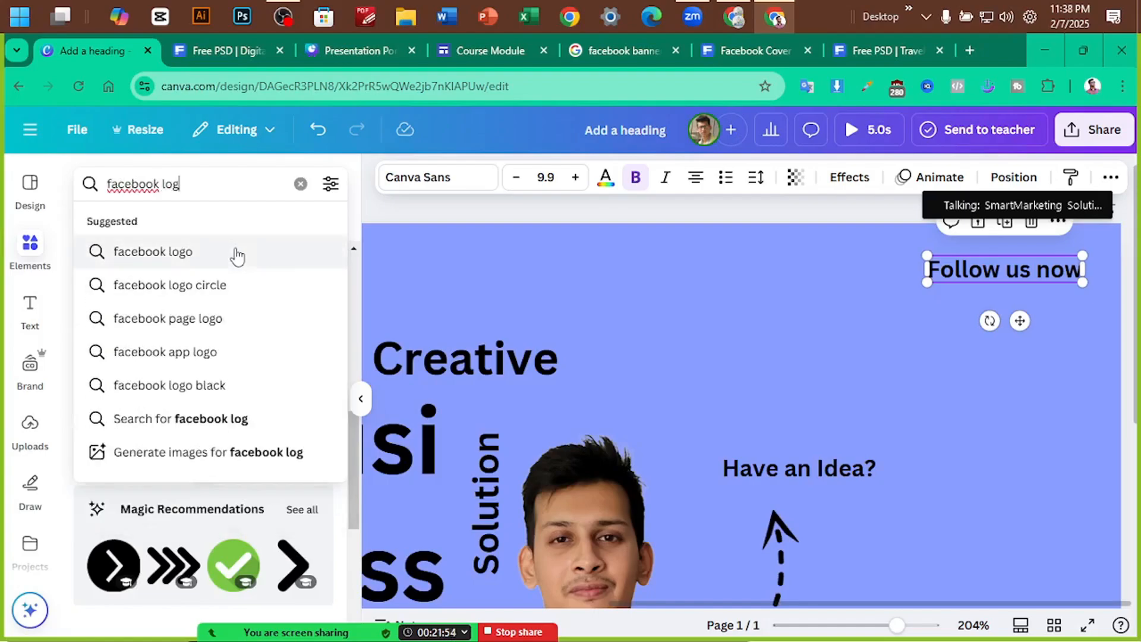
key("Return")
scroll(134, 421, "down", 5)
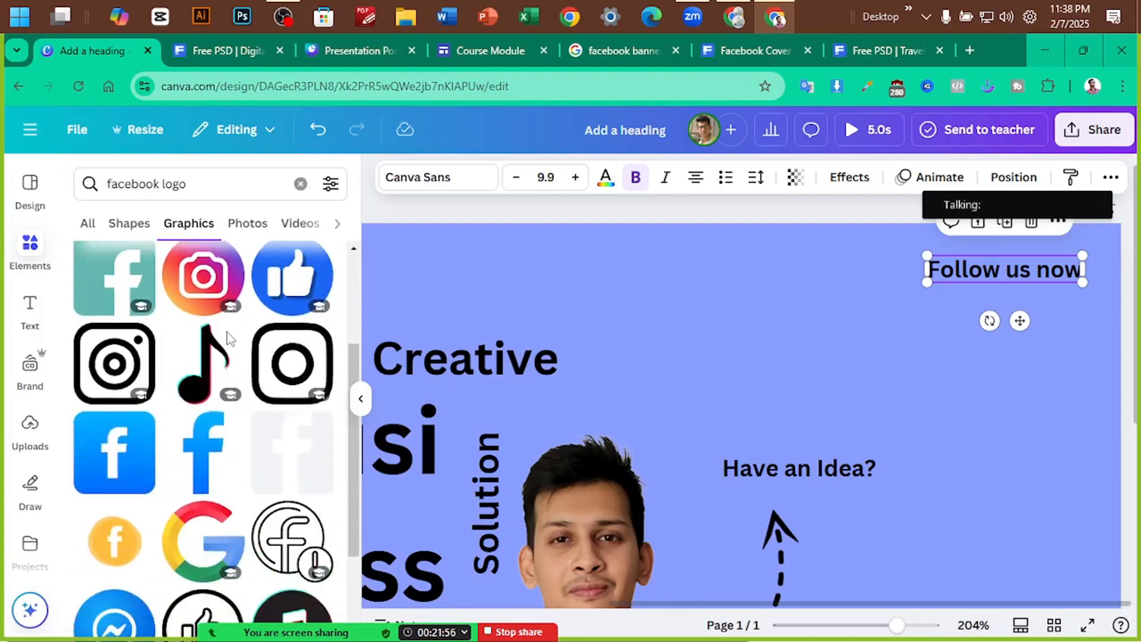
scroll(134, 420, "down", 10)
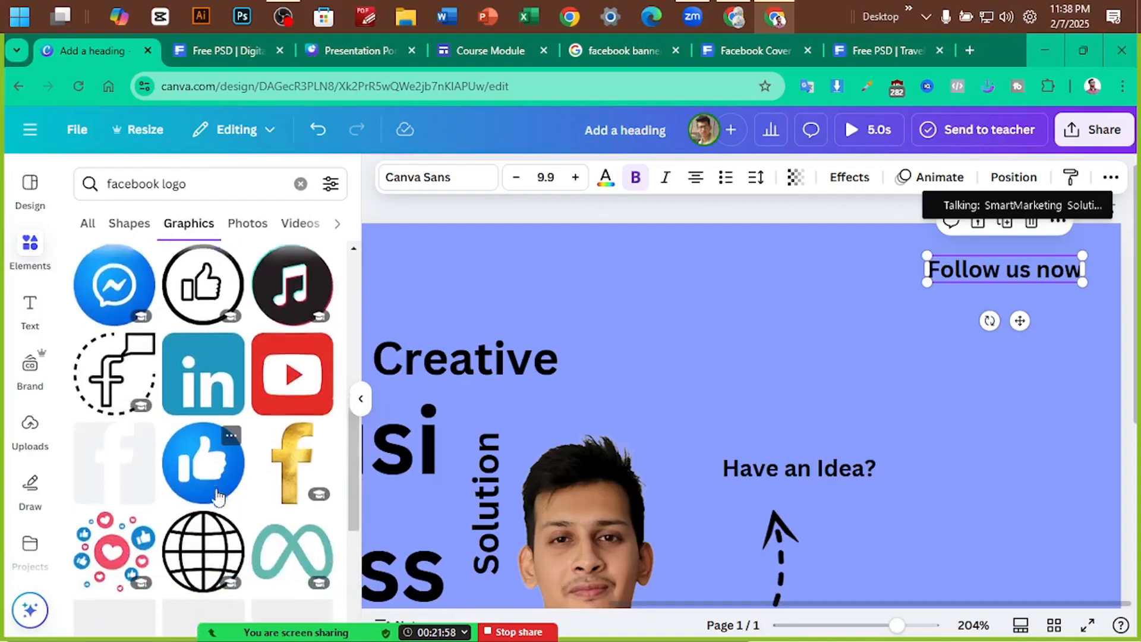
scroll(202, 386, "up", 3)
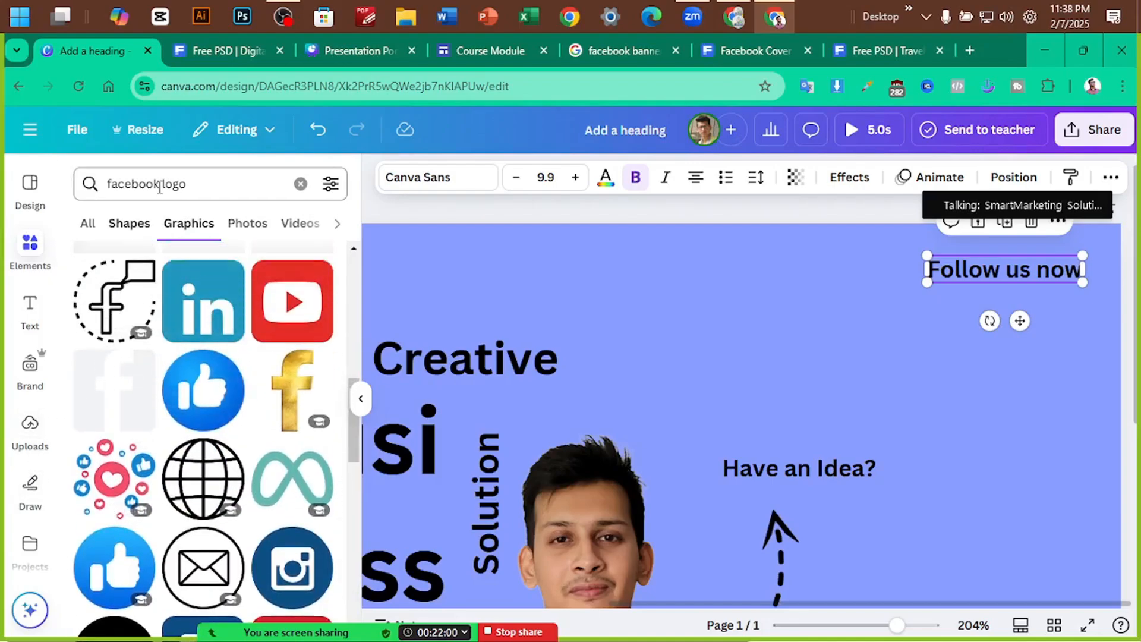
Change the Elements search to 'facebook icon' and scroll the results
double_click(174, 184)
type("icon")
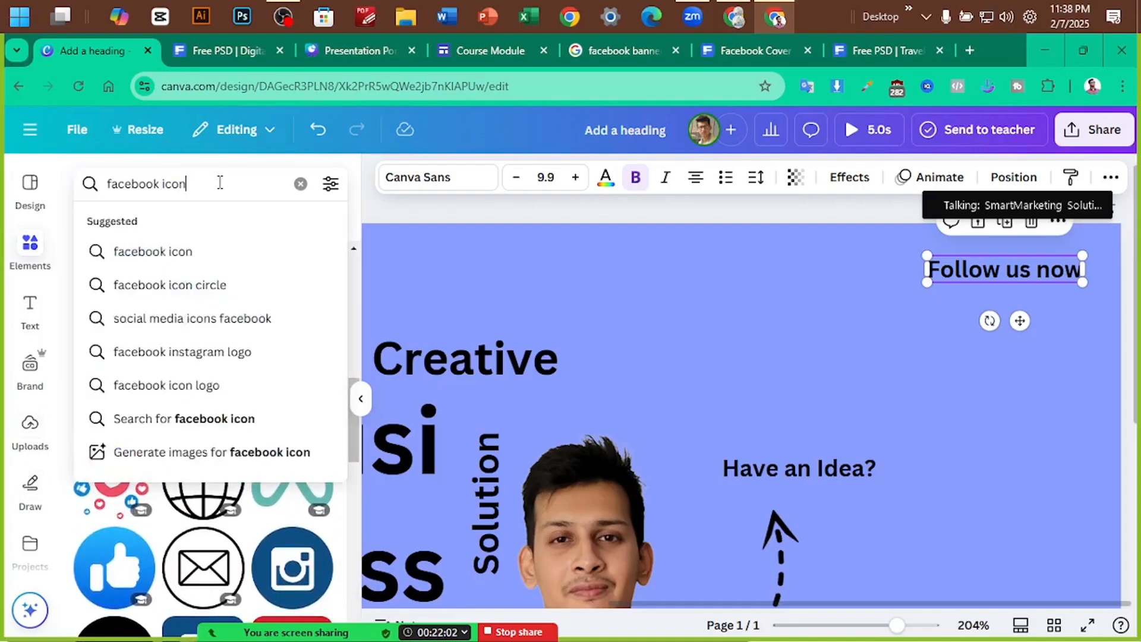
key("Return")
scroll(134, 465, "down", 10)
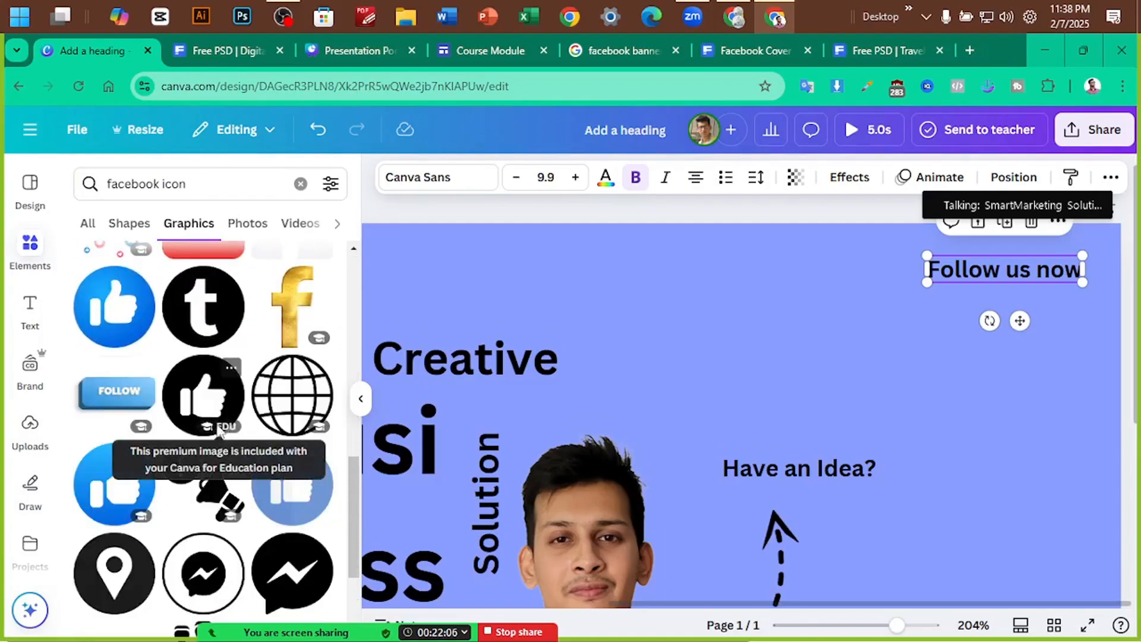
Search Google for 'facebook icon' in a new browser tab
left_click(963, 54)
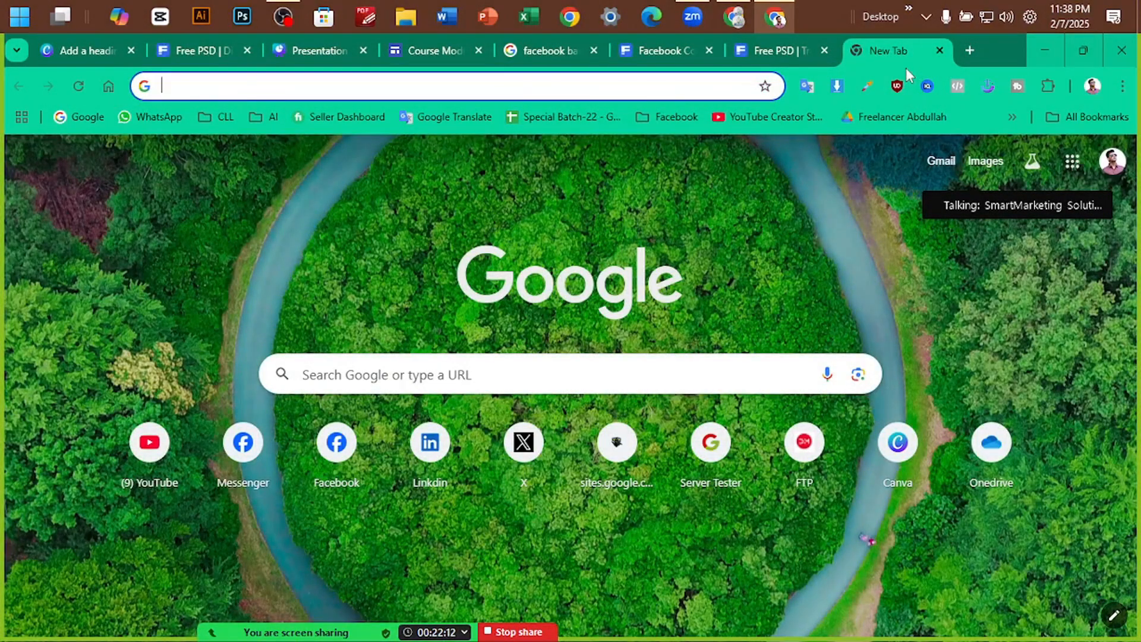
type("face")
key("Right")
key("BackSpace")
key("BackSpace")
key("BackSpace")
key("BackSpace")
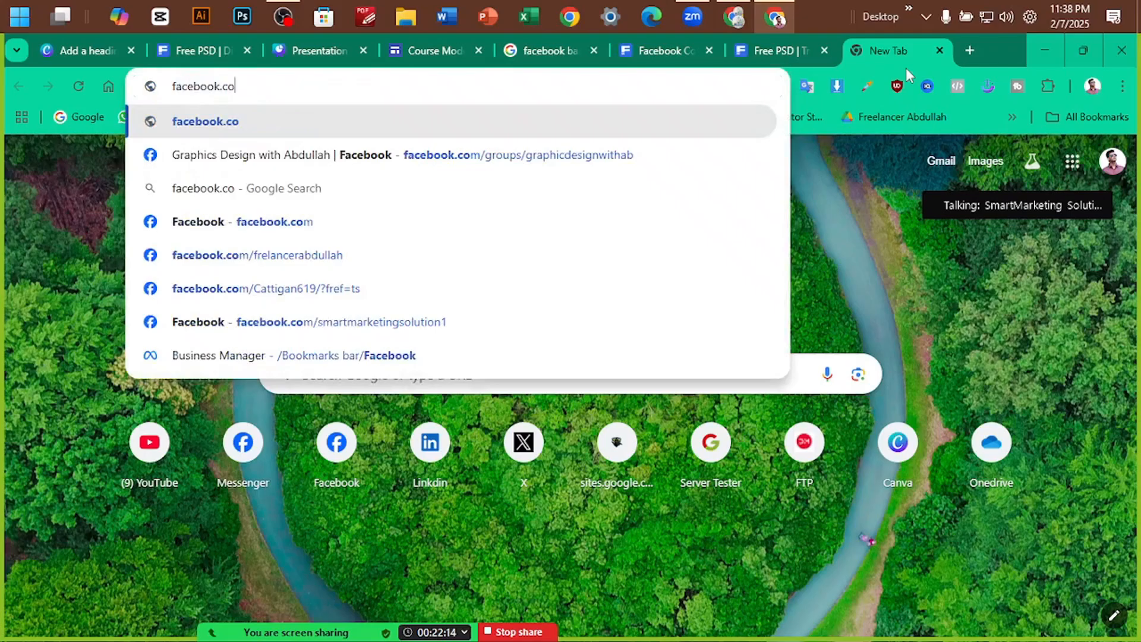
type("icon")
key("Return")
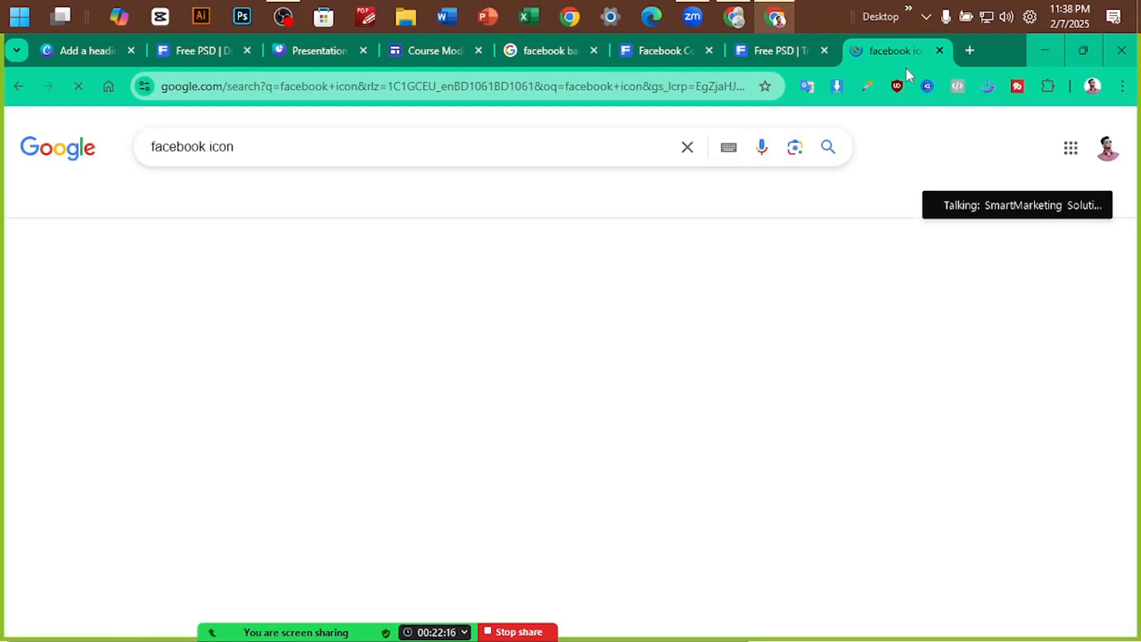
Open the Flaticon Facebook icons result in a background tab
left_click(230, 202)
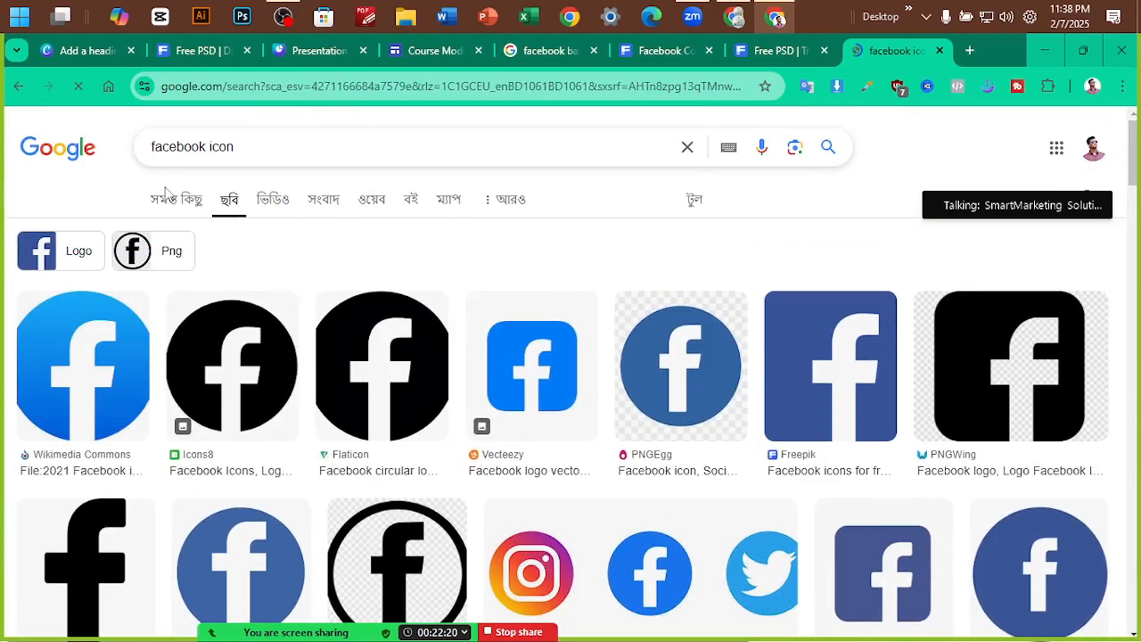
left_click(176, 200)
scroll(369, 261, "down", 10)
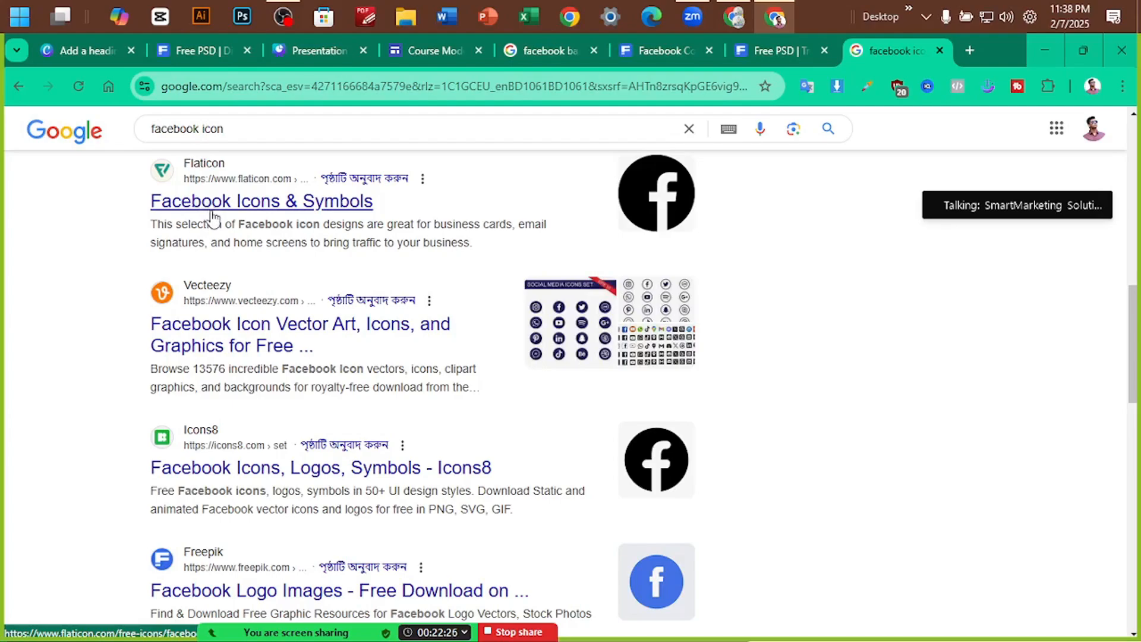
middle_click(213, 214)
Switch to the Flaticon page and scroll through the free Facebook icons
left_click(876, 38)
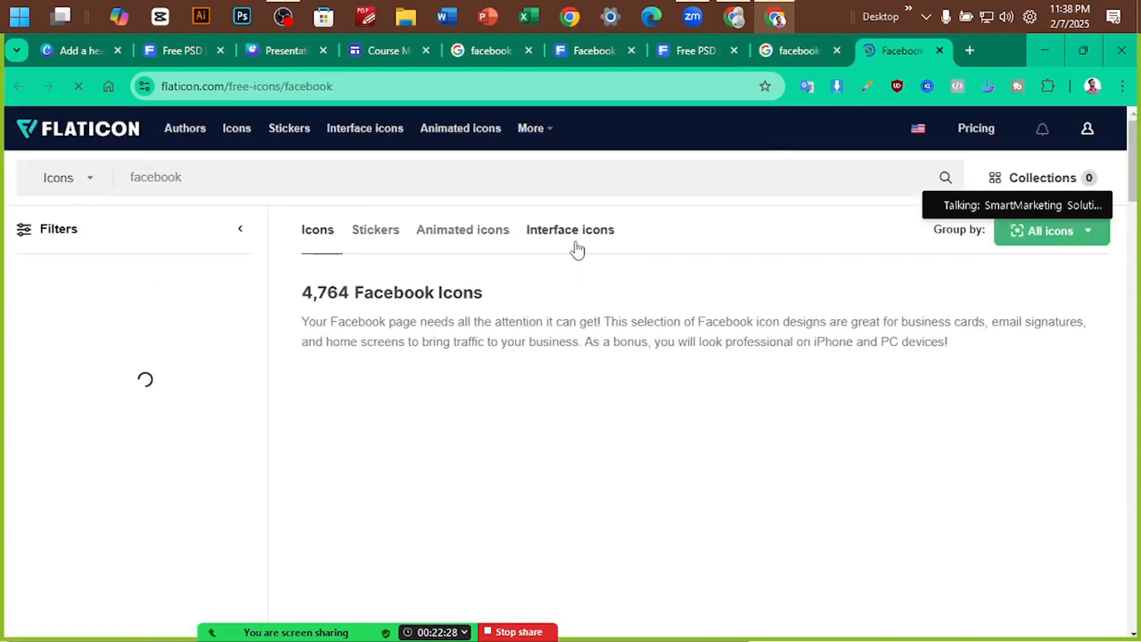
scroll(522, 392, "down", 1)
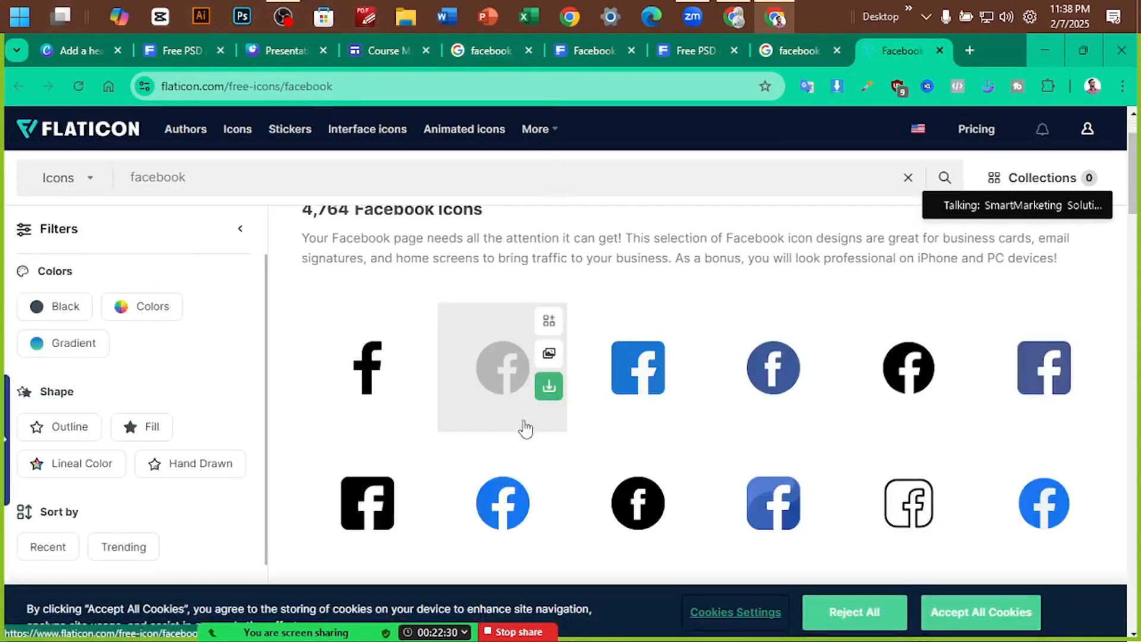
scroll(891, 395, "down", 2)
scroll(594, 416, "up", 1)
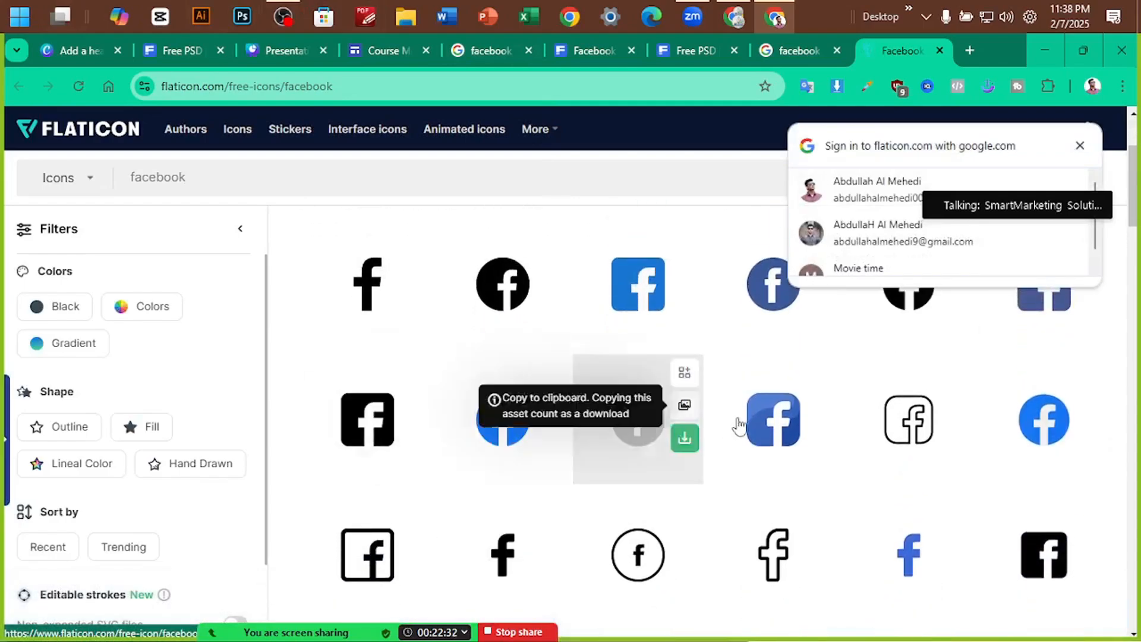
scroll(739, 425, "down", 3)
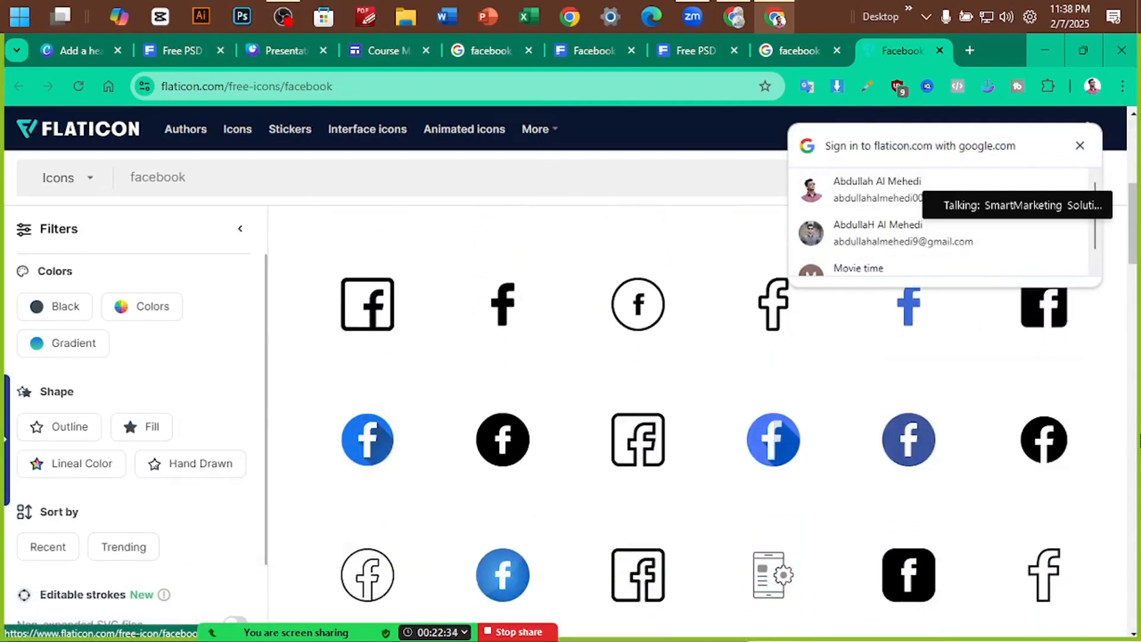
Dismiss the Google sign-in popup and look over the Facebook logo styles
left_click(1080, 147)
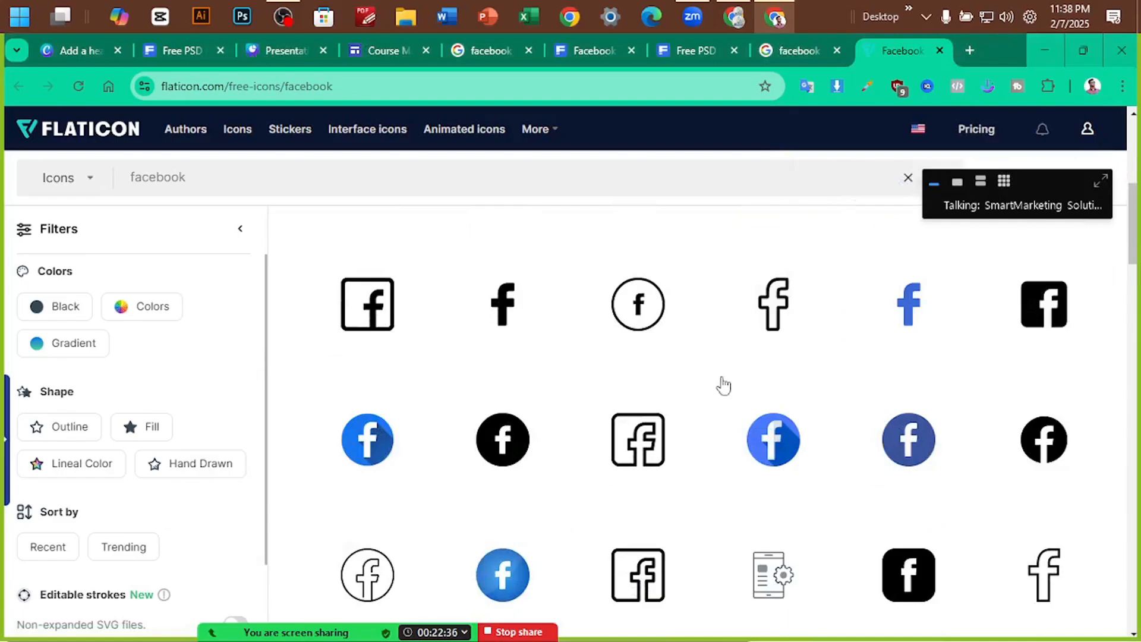
scroll(720, 384, "down", 4)
scroll(921, 373, "up", 1)
scroll(975, 448, "down", 1)
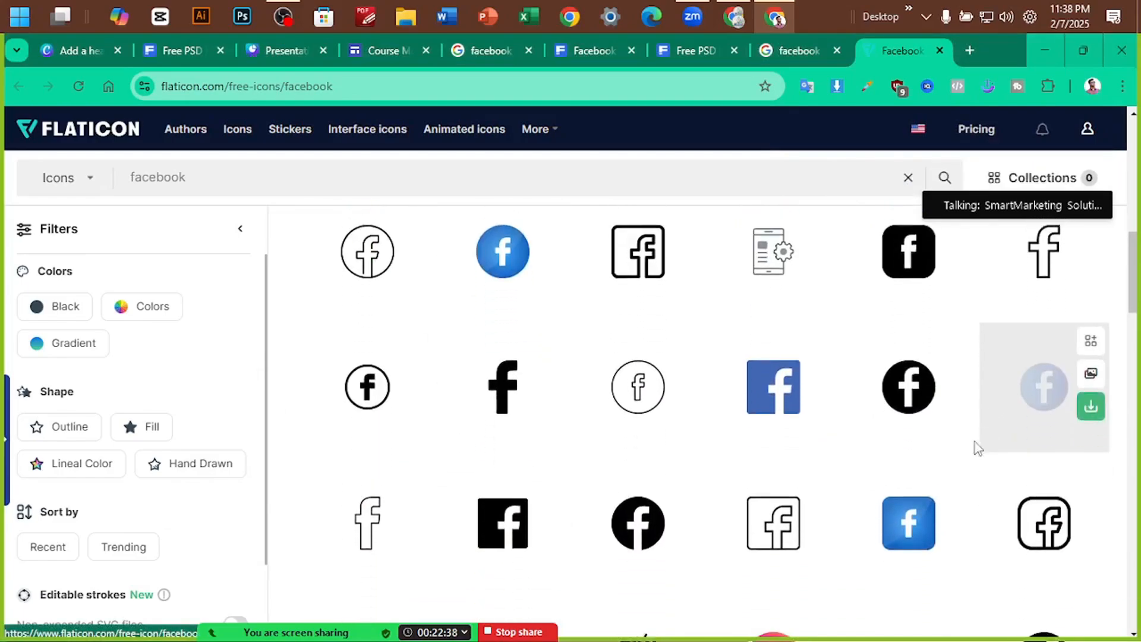
scroll(772, 423, "up", 10)
scroll(500, 385, "down", 14)
scroll(570, 404, "down", 10)
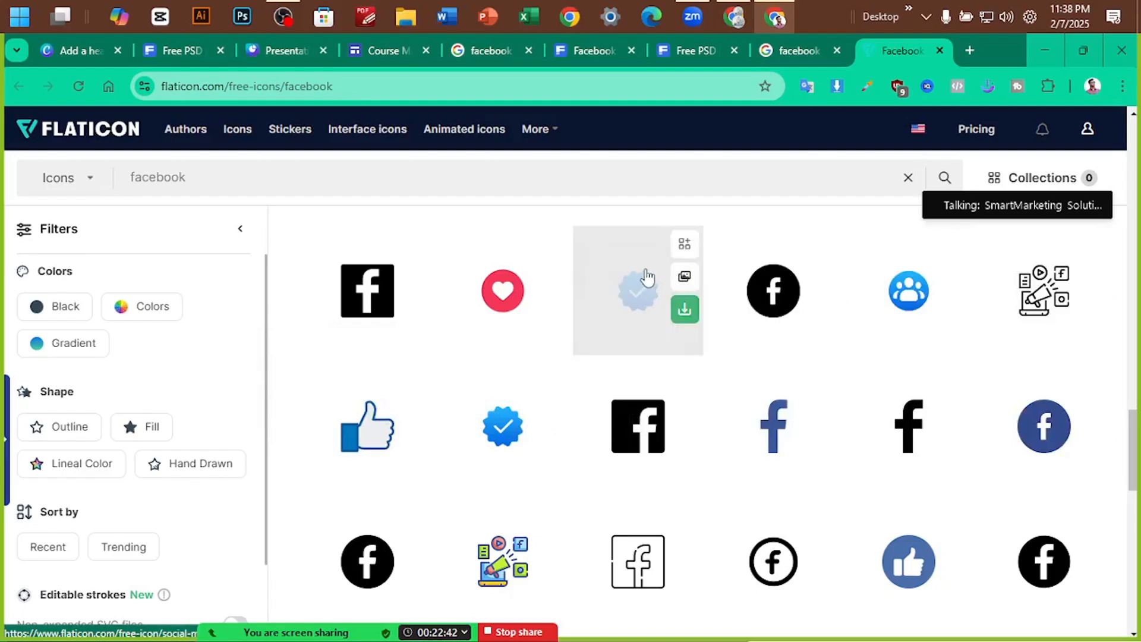
scroll(955, 390, "down", 5)
scroll(713, 404, "up", 10)
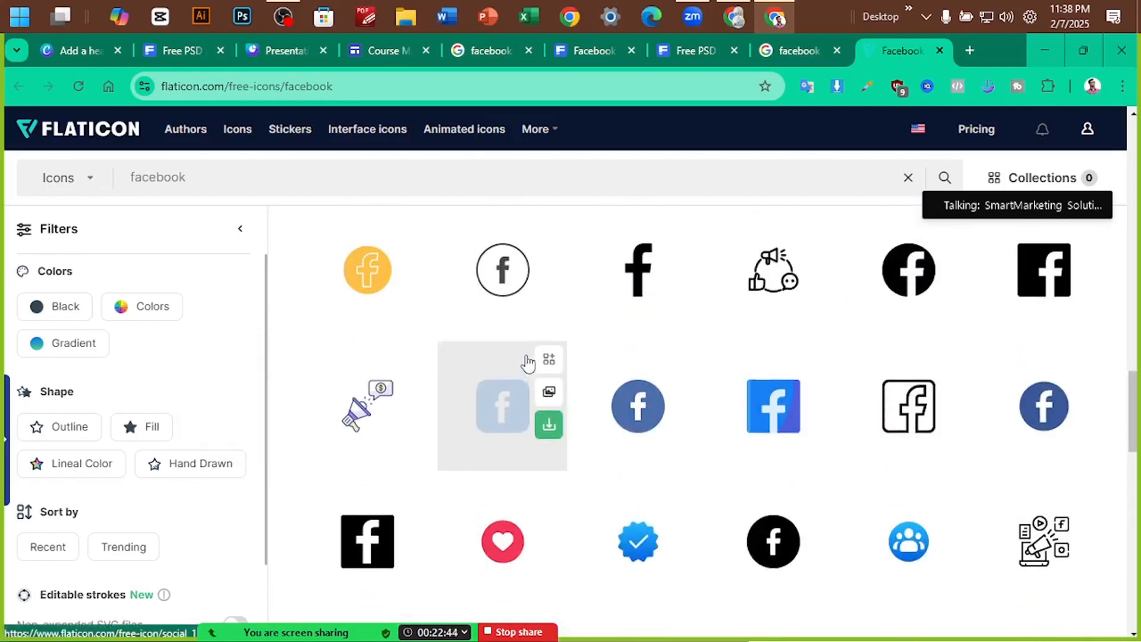
Select the 'facebook' search term in Flaticon so it can be replaced
left_click(216, 177)
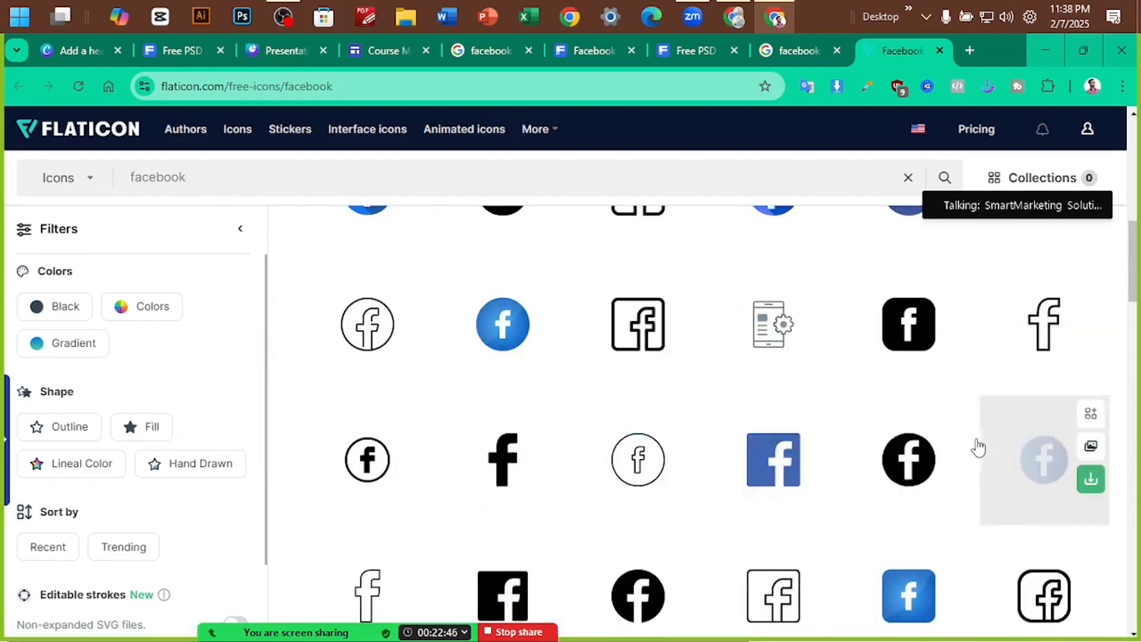
scroll(339, 297, "up", 3)
left_click_drag(224, 181, 123, 176)
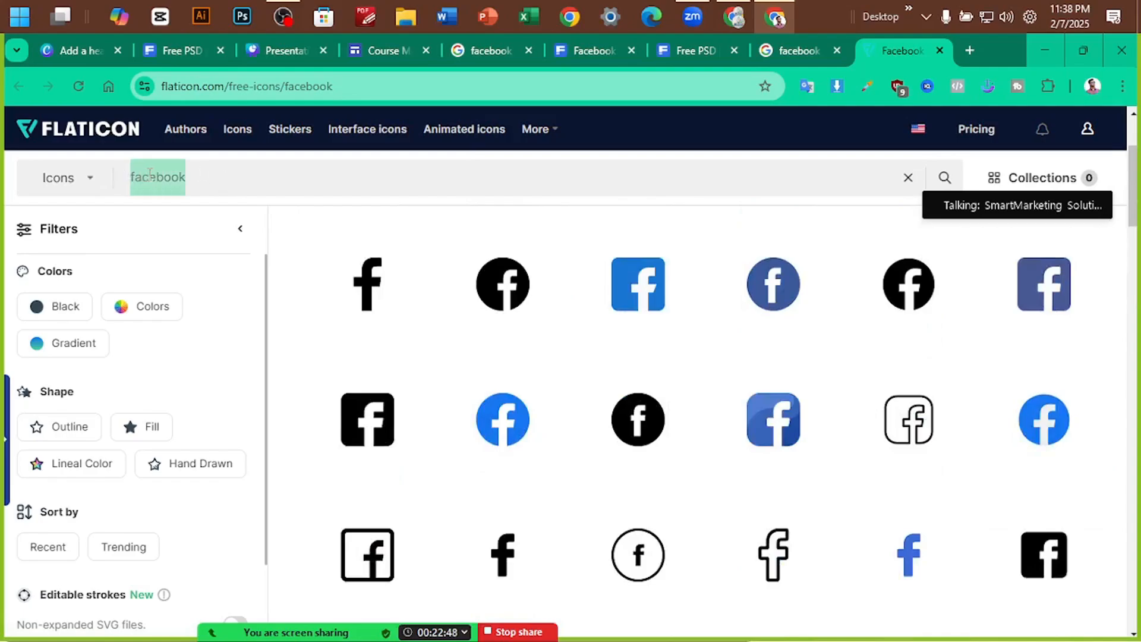
Search Flaticon for 'instagram', bringing up 10,155 Instagram icons
type("instagram")
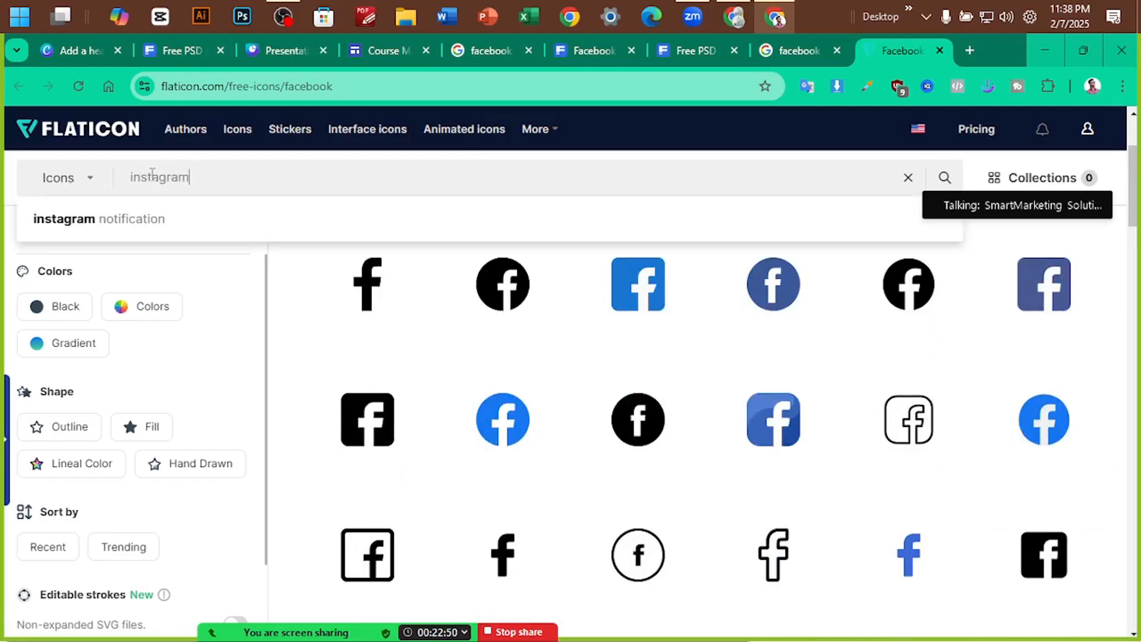
key("Return")
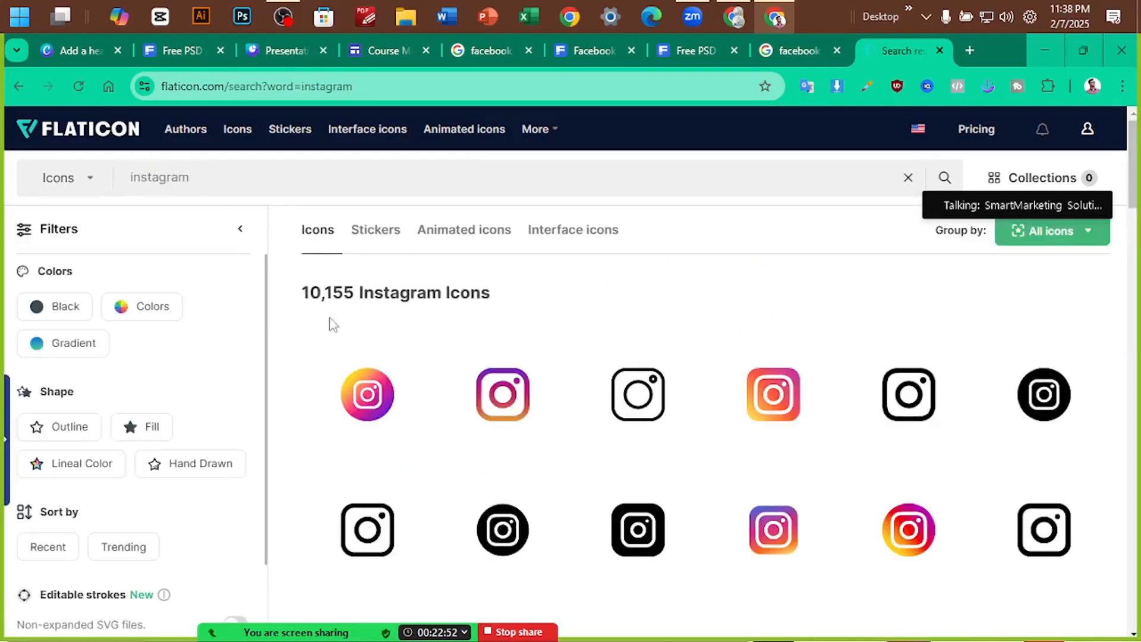
left_click_drag(295, 293, 429, 287)
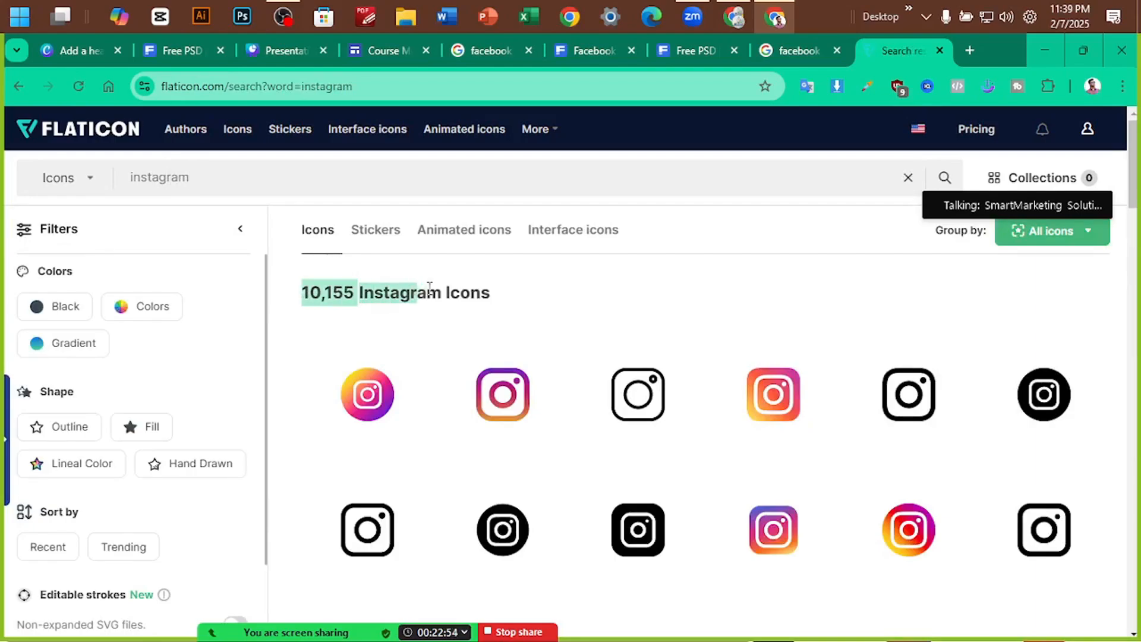
left_click(541, 297)
Open the gradient circular Instagram icon's details, then return to the Freepik cover template
scroll(570, 403, "down", 7)
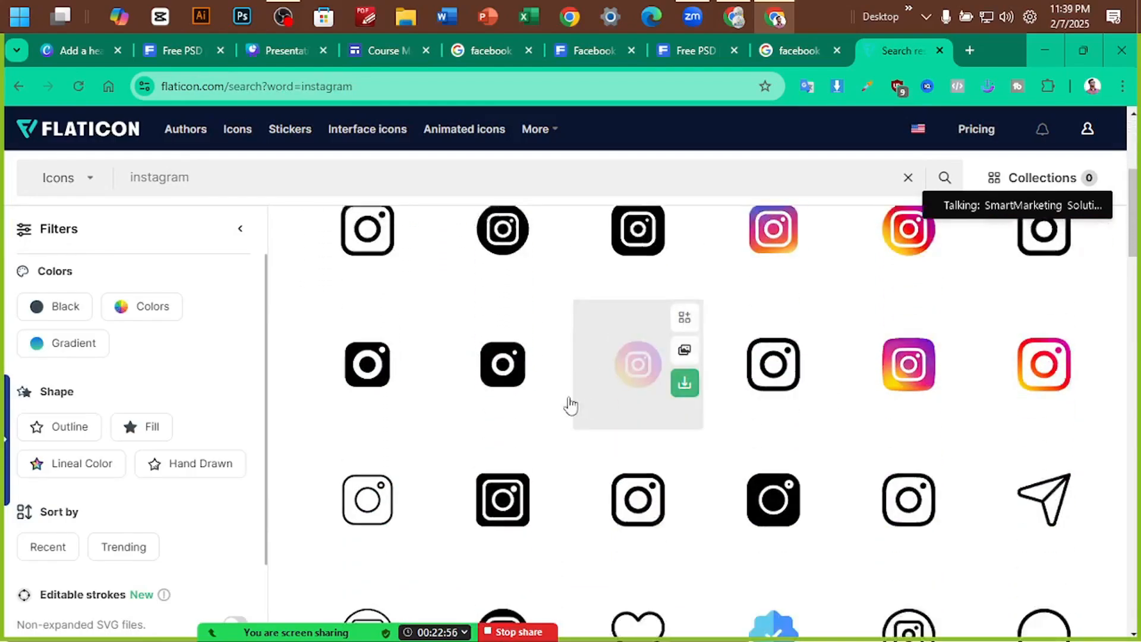
mouse_move(1099, 395)
scroll(1099, 395, "down", 4)
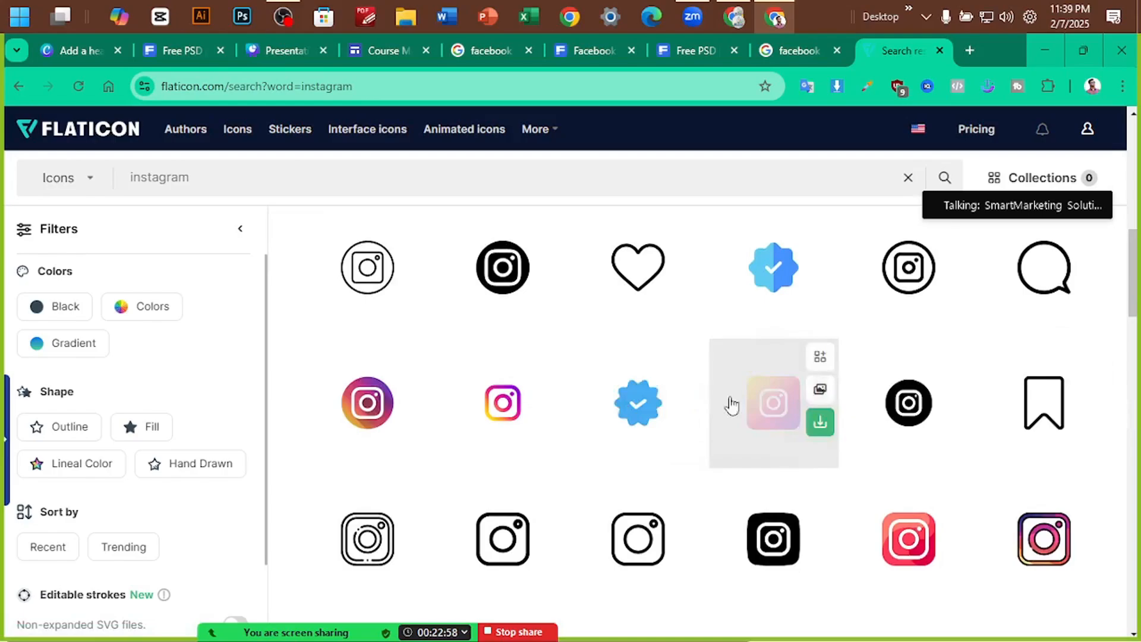
scroll(731, 403, "down", 3)
mouse_move(550, 455)
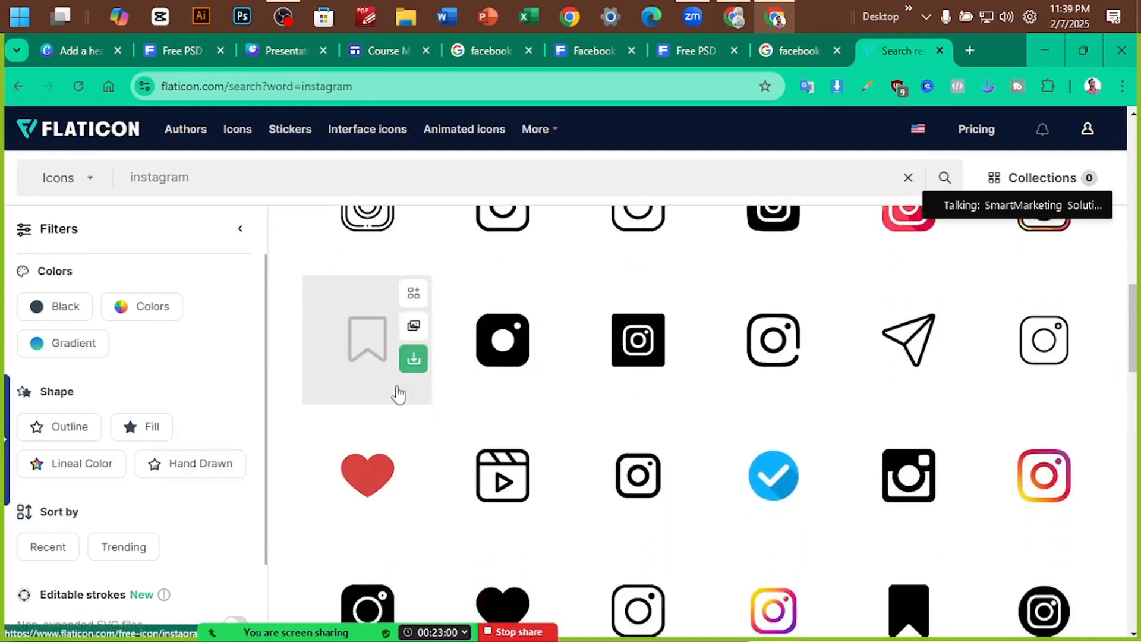
scroll(361, 480, "up", 1)
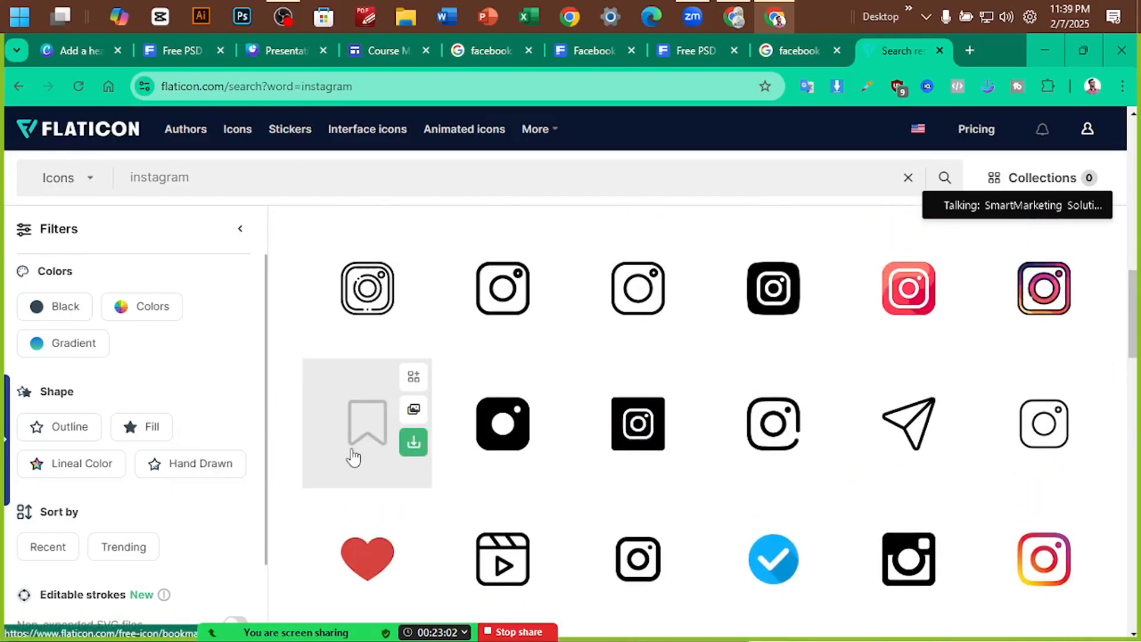
scroll(832, 446, "down", 5)
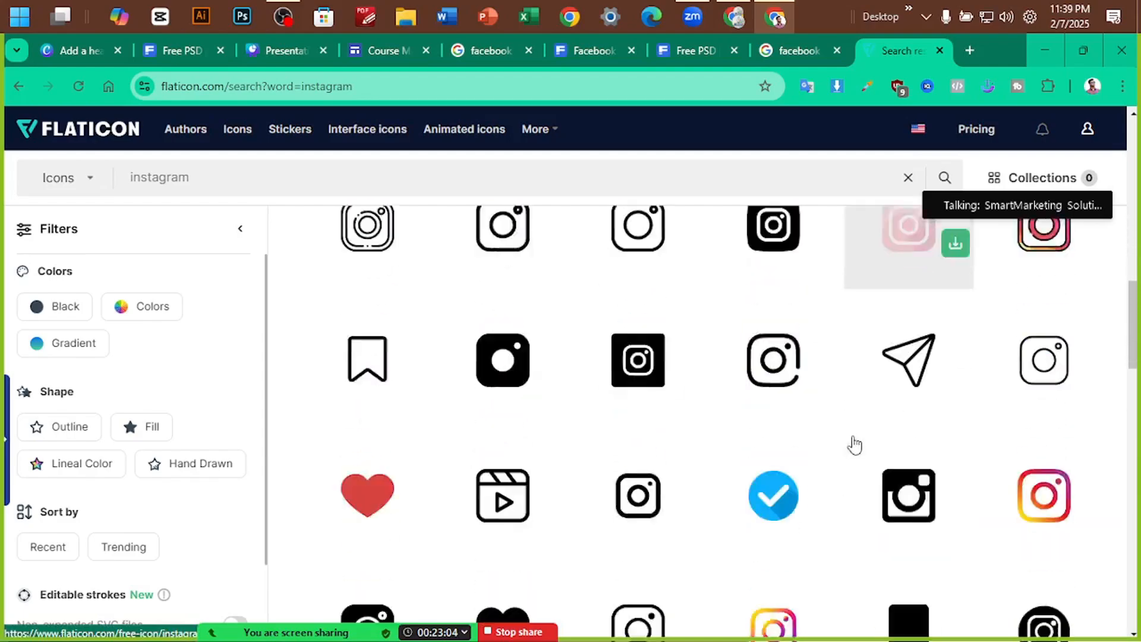
scroll(558, 434, "down", 4)
scroll(892, 447, "up", 4)
scroll(782, 451, "down", 5)
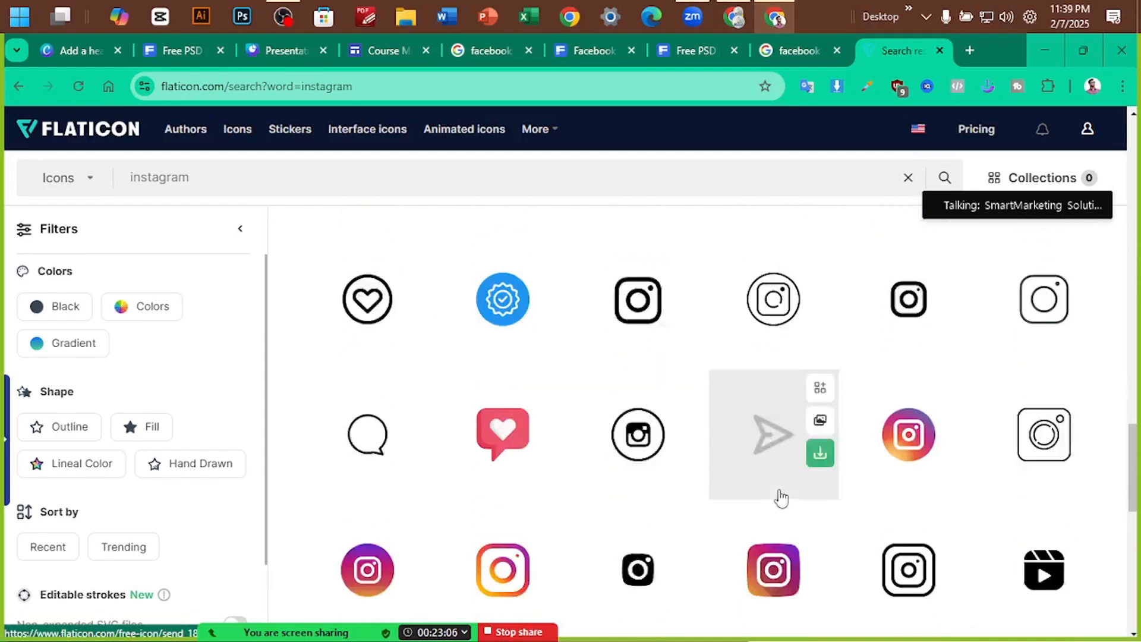
scroll(903, 343, "down", 2)
scroll(497, 400, "up", 10)
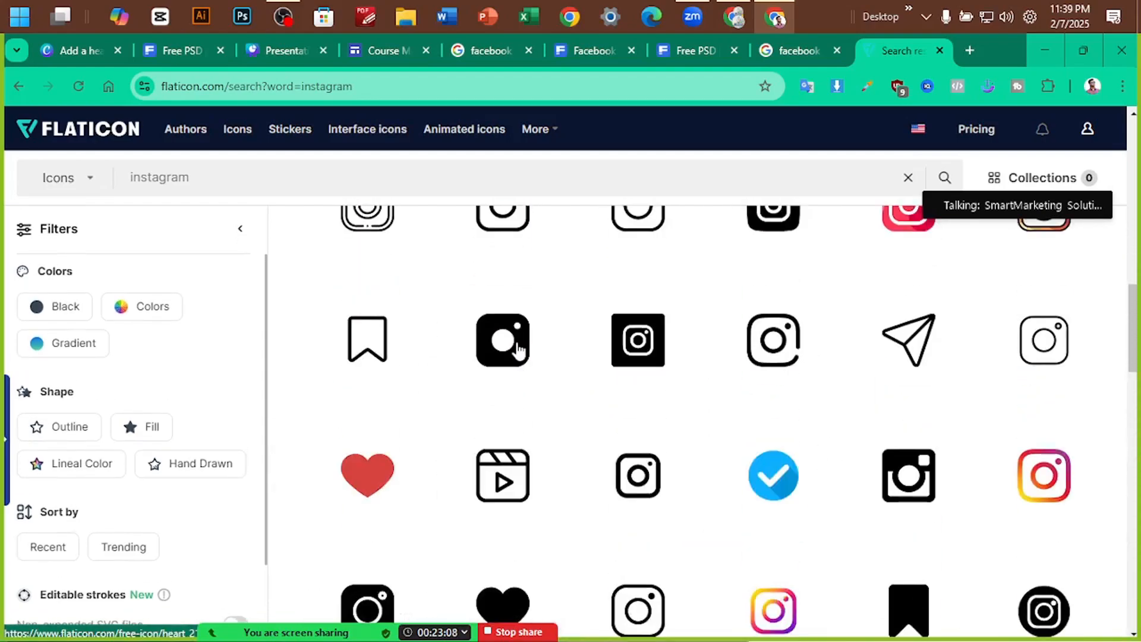
scroll(505, 352, "up", 3)
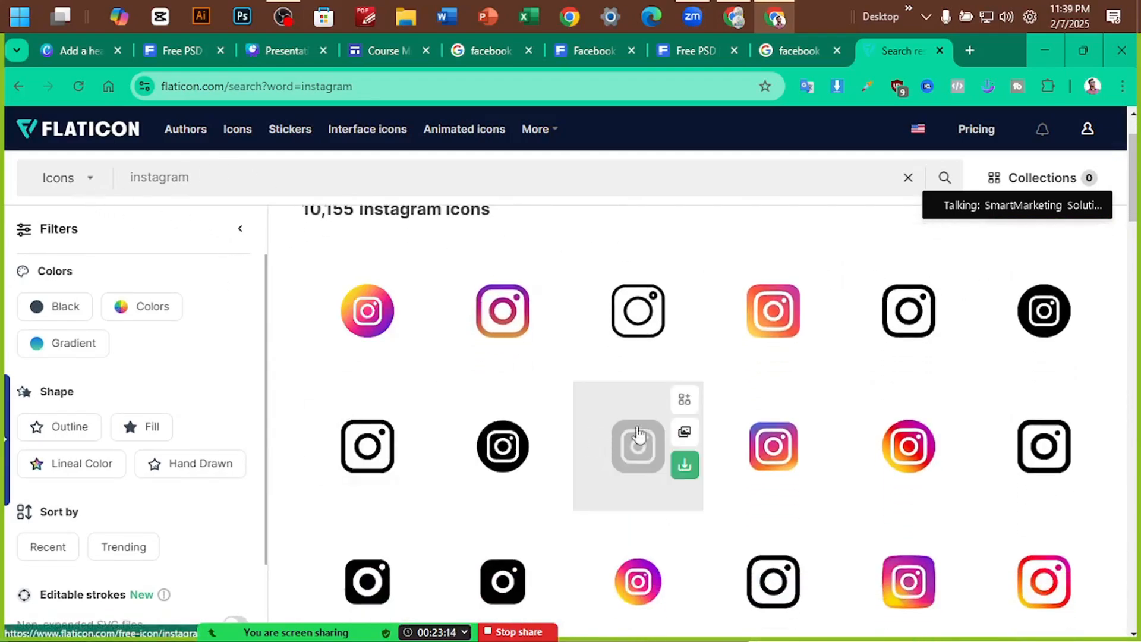
left_click(377, 339)
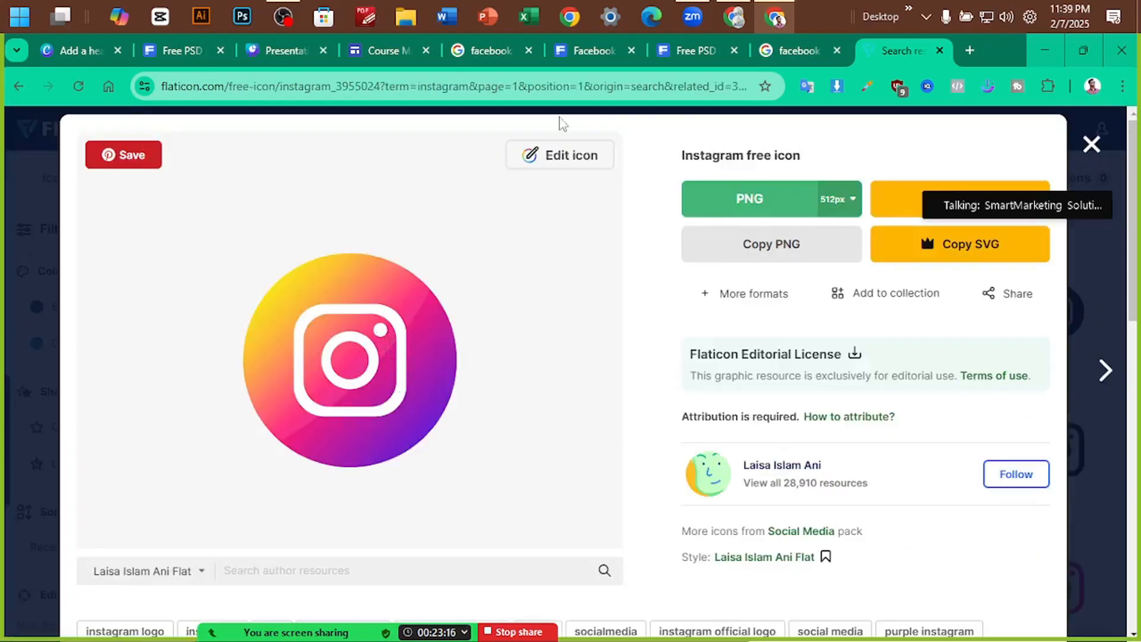
left_click(194, 50)
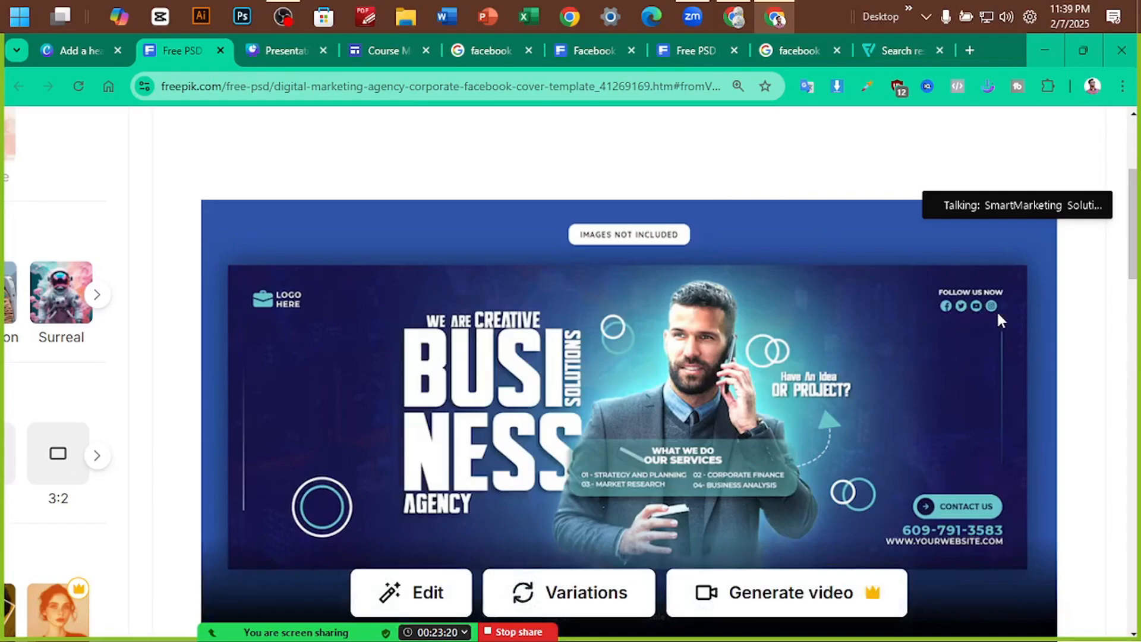
Zoom in on the Freepik template's Follow Us icons, then return to Canva's facebook icon results
scroll(997, 311, "up", 5)
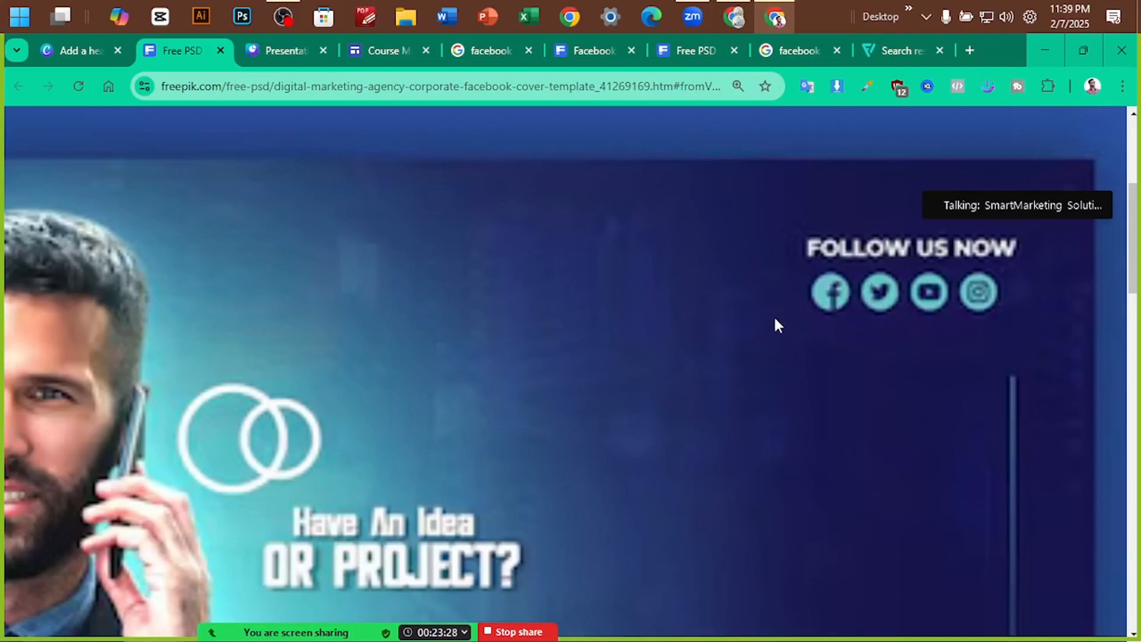
scroll(835, 304, "down", 5)
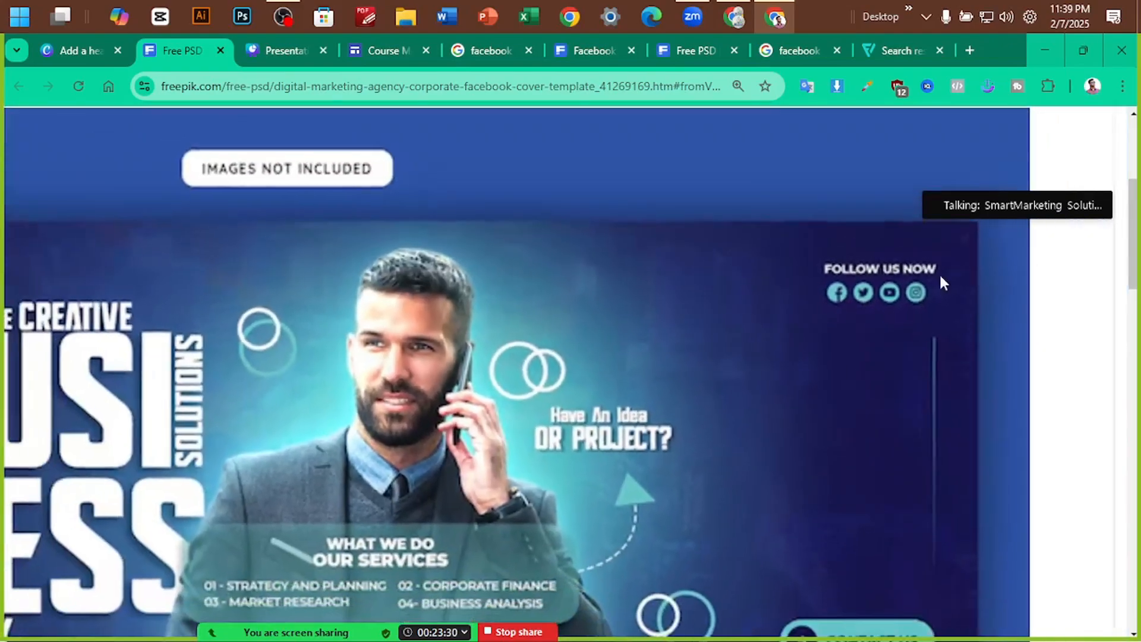
scroll(852, 284, "down", 4)
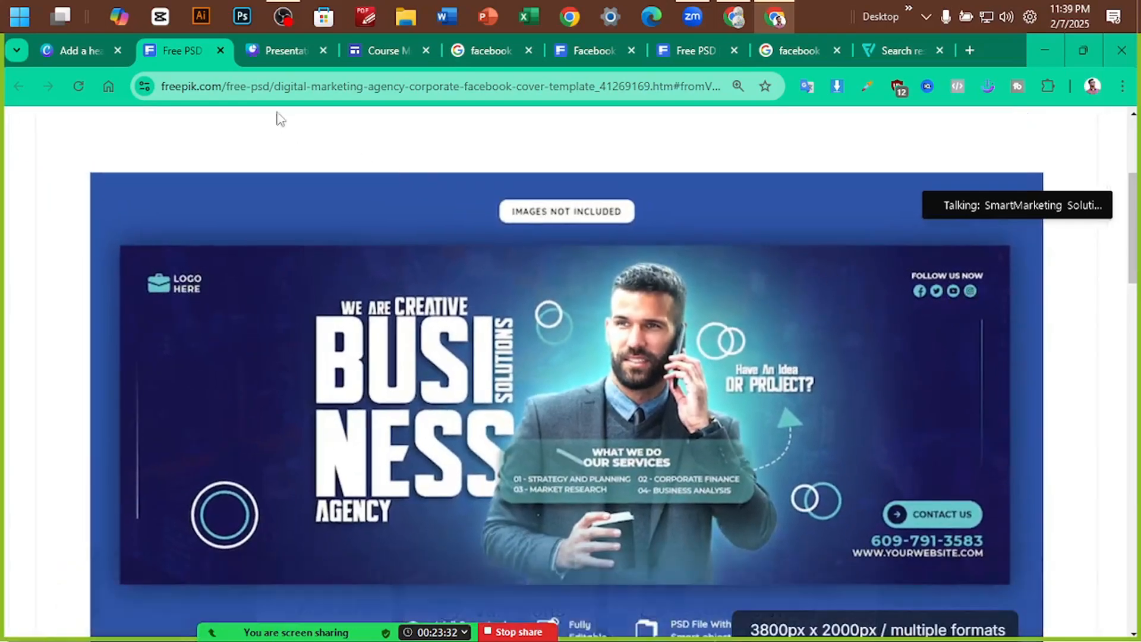
left_click(83, 50)
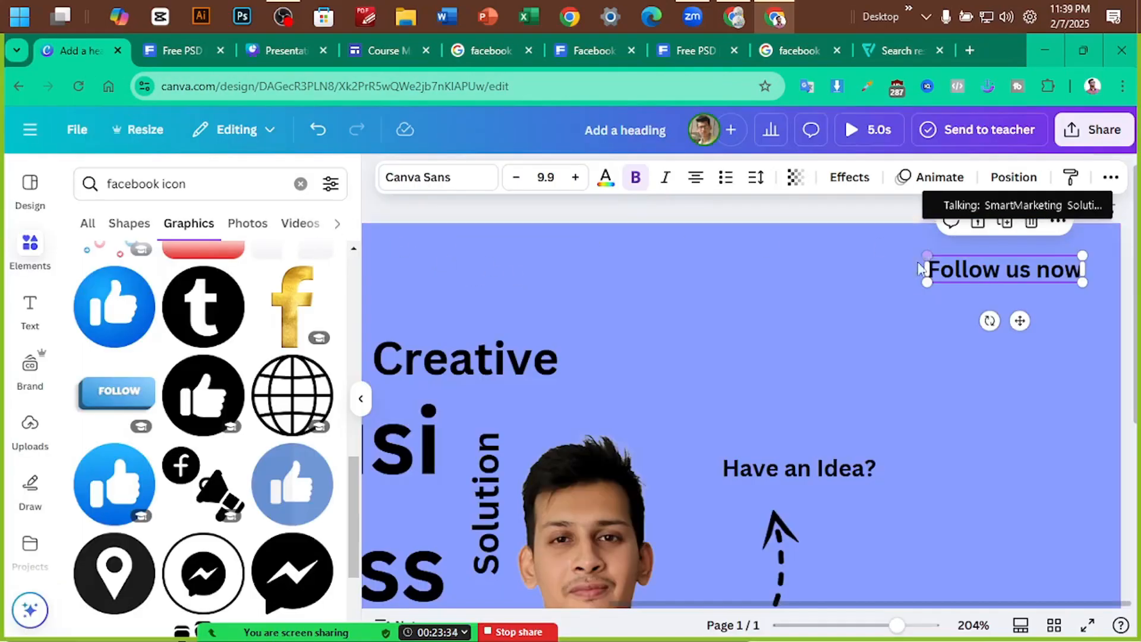
scroll(186, 369, "down", 3)
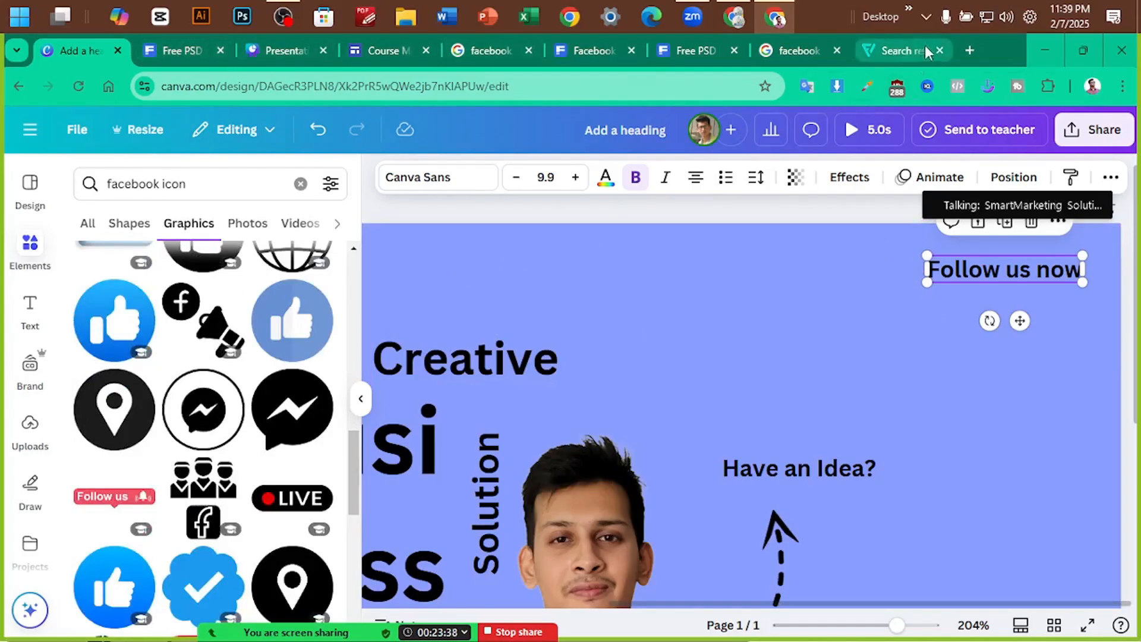
Search Google for 'social media icons' in a new tab and scroll the image results
left_click(971, 46)
type("s")
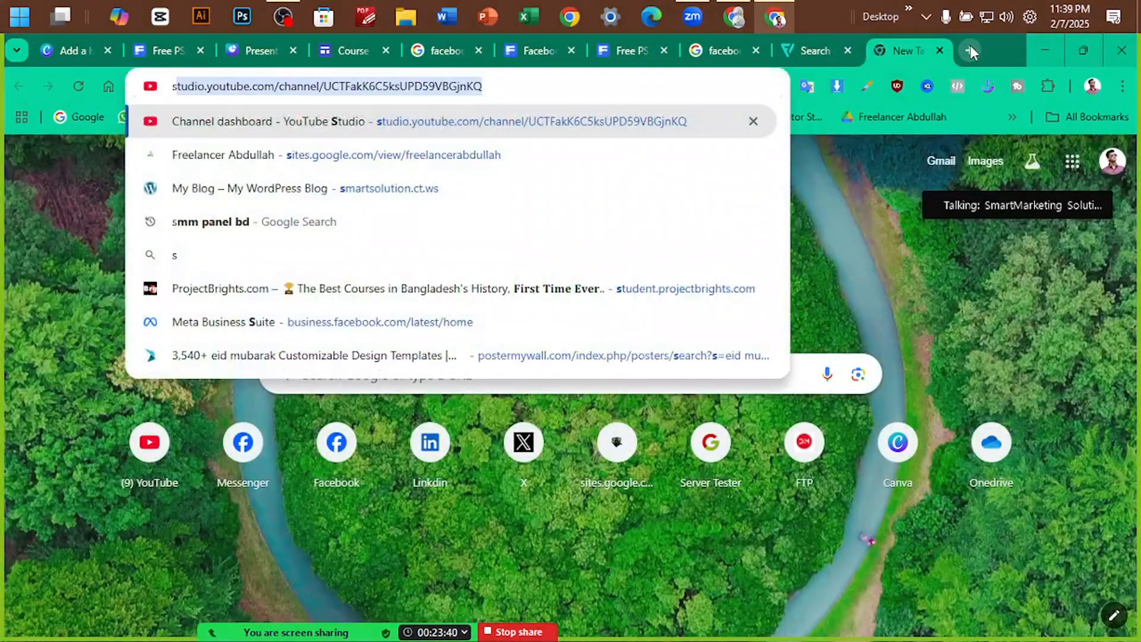
type("ocail medi")
key("Down")
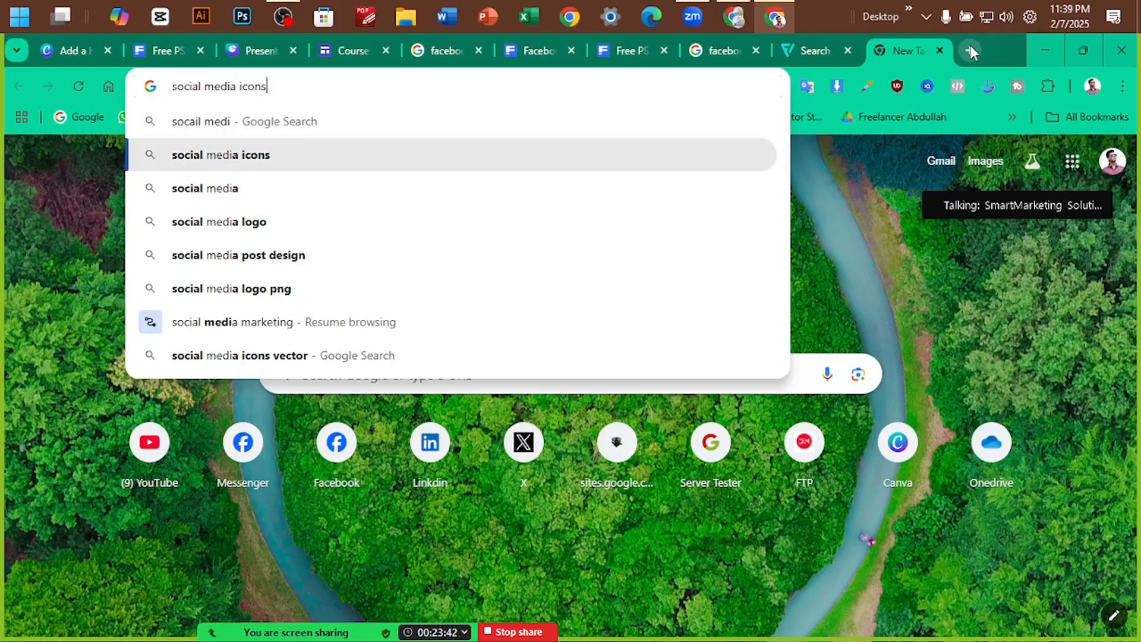
key("Return")
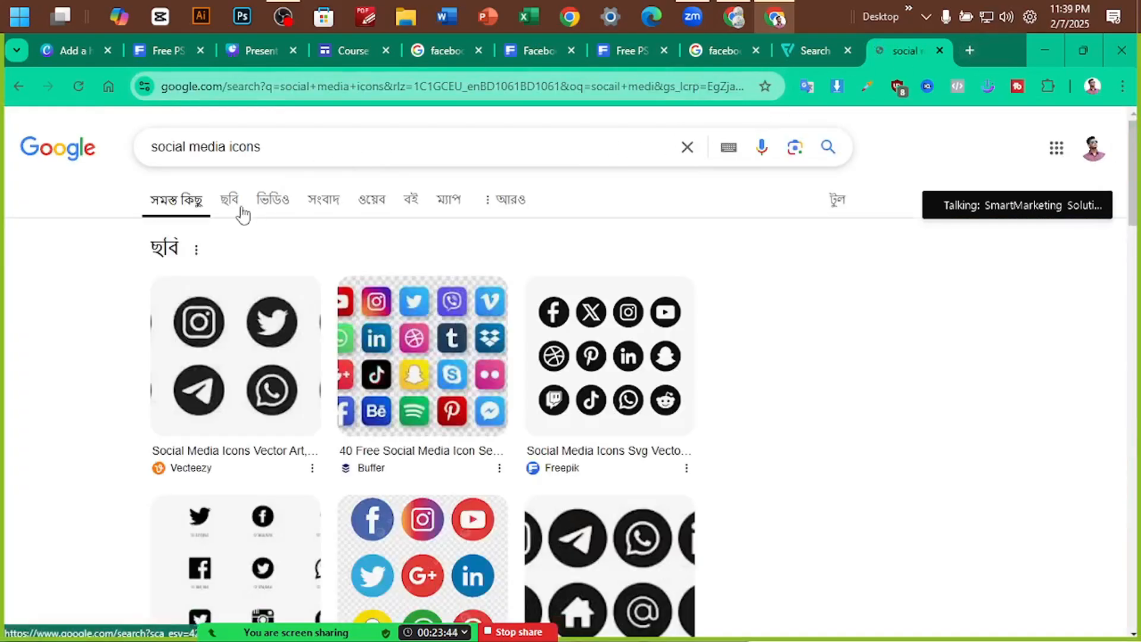
scroll(428, 345, "down", 1)
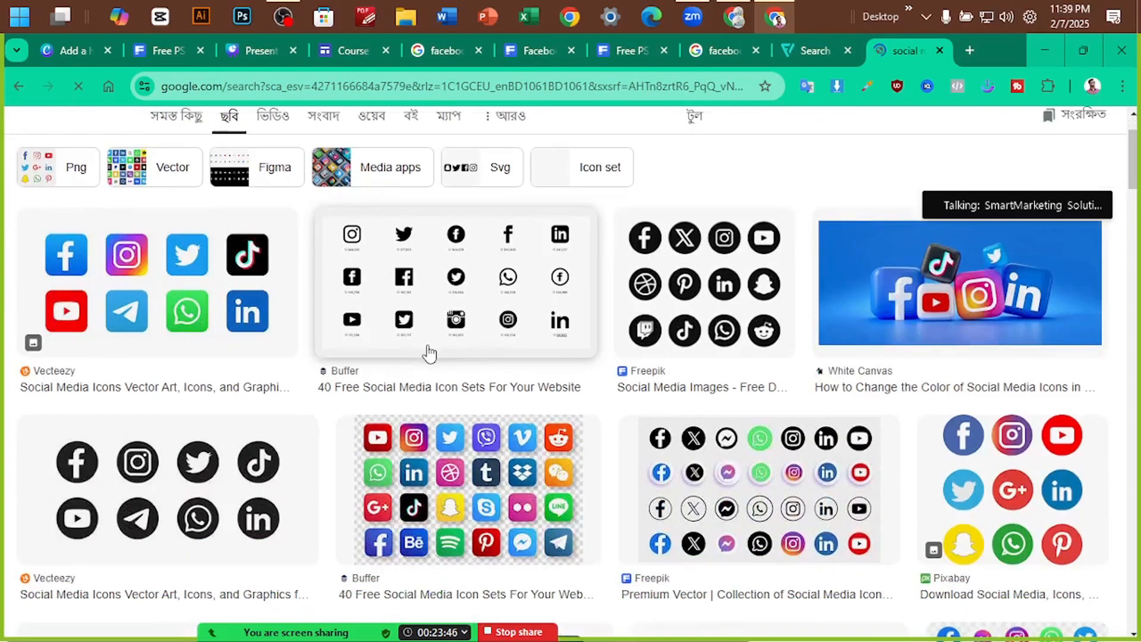
scroll(773, 392, "down", 2)
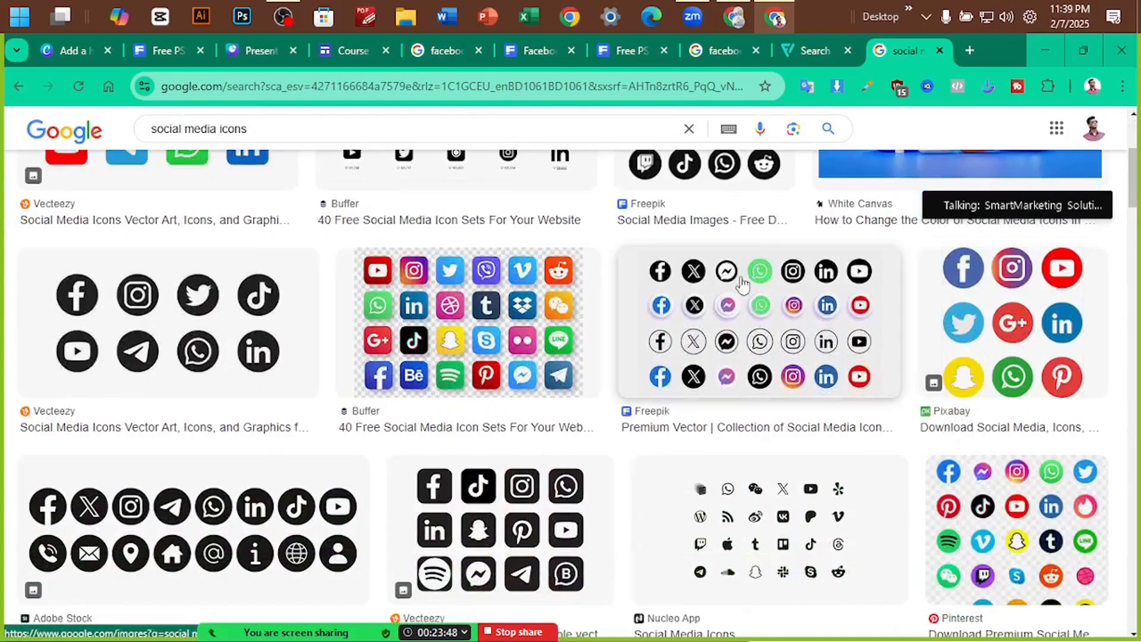
scroll(1020, 376, "down", 1)
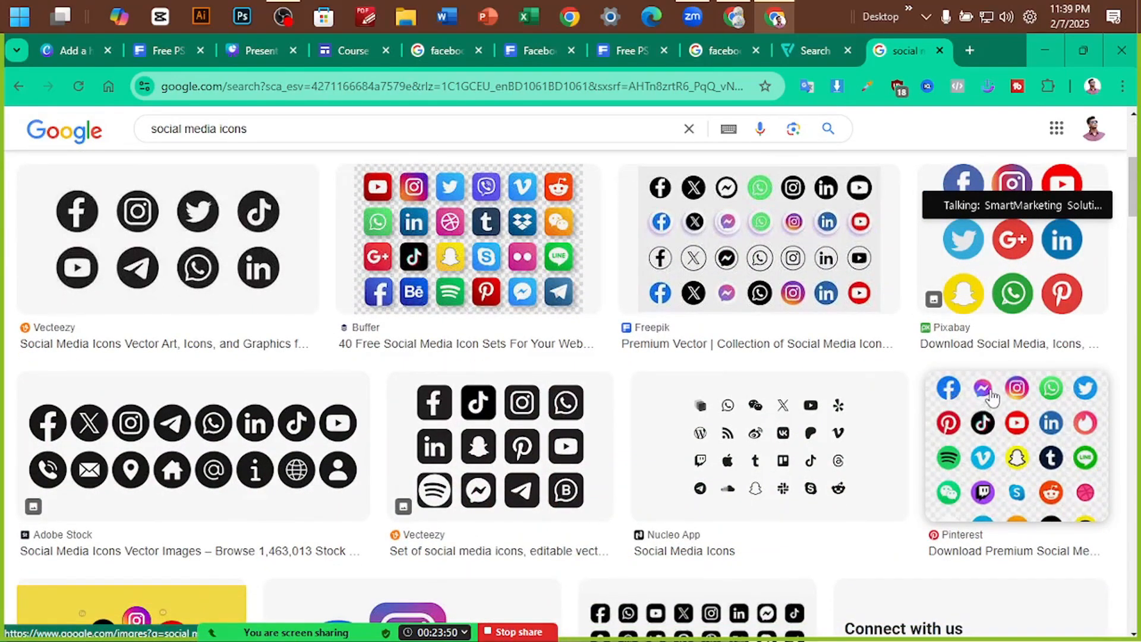
scroll(1053, 402, "up", 1)
Preview the Pixabay and Vecteezy icon sets and copy the Vecteezy image
left_click(995, 334)
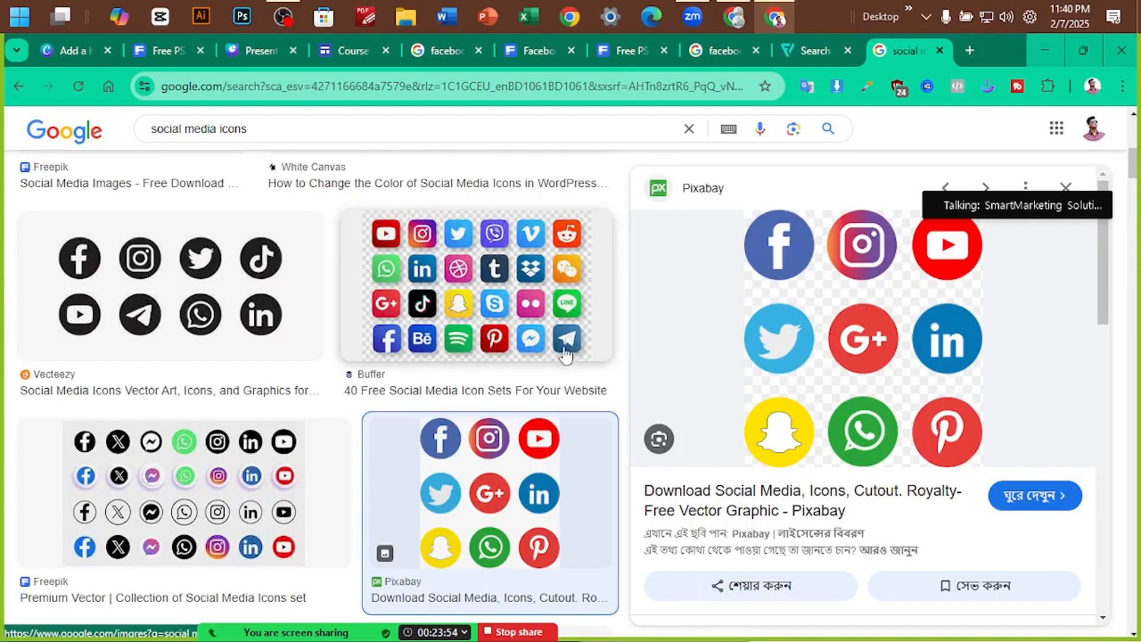
scroll(344, 408, "down", 9)
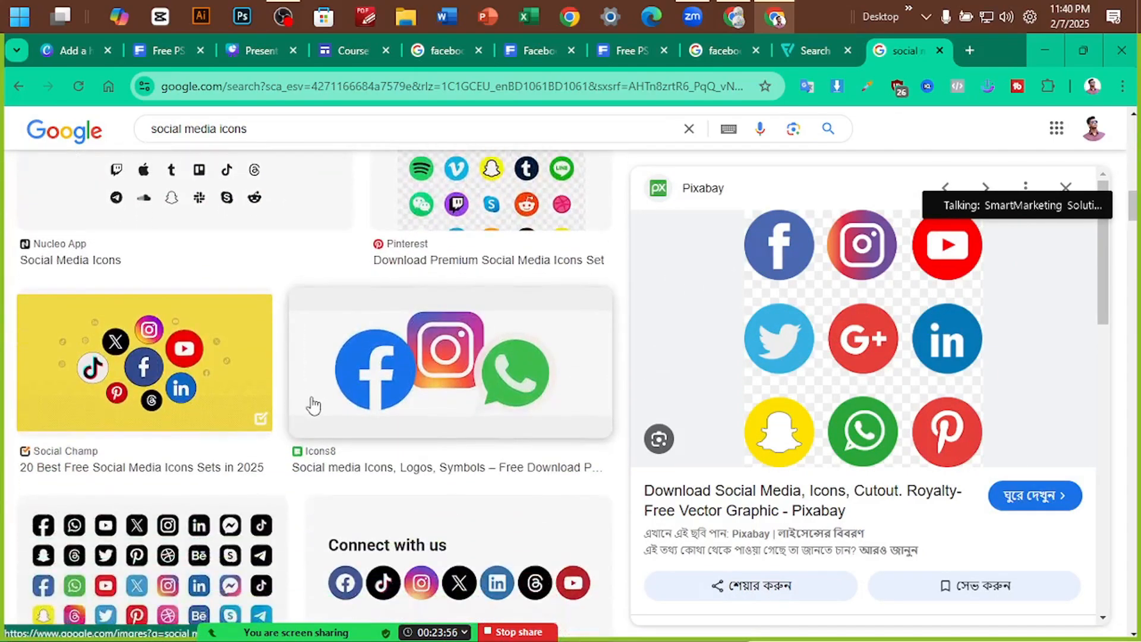
scroll(313, 405, "down", 3)
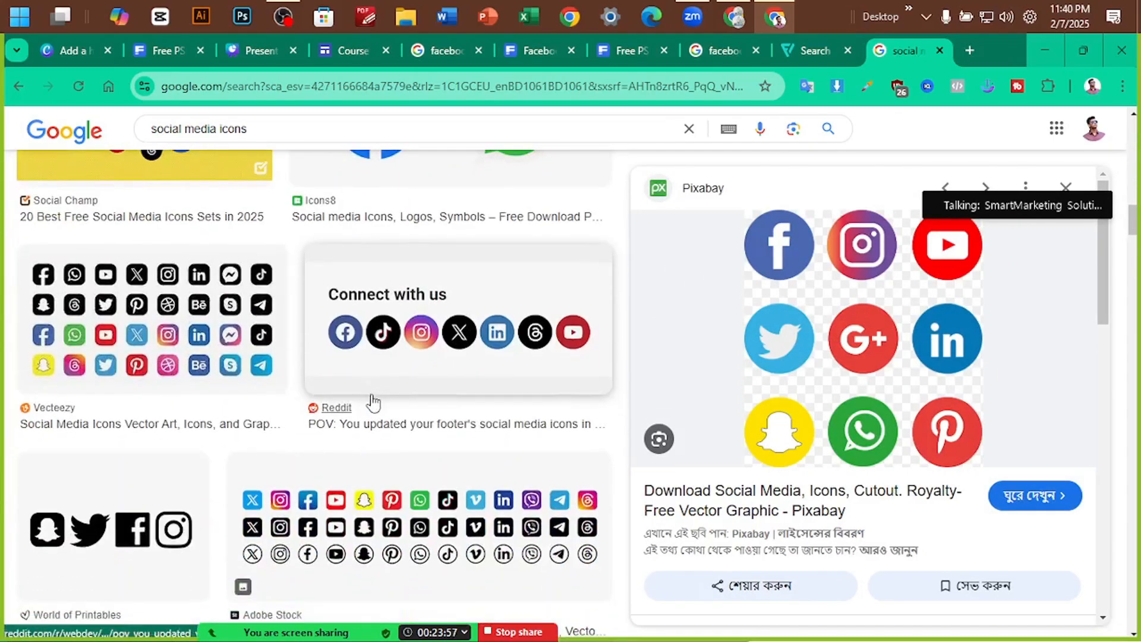
left_click(92, 330)
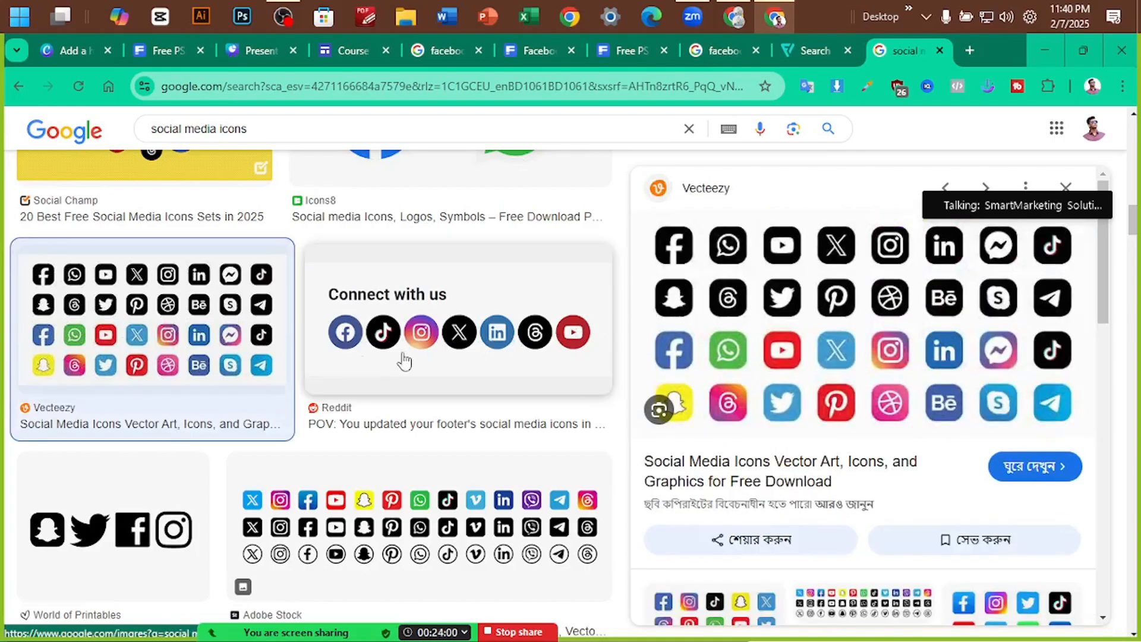
scroll(249, 379, "up", 4)
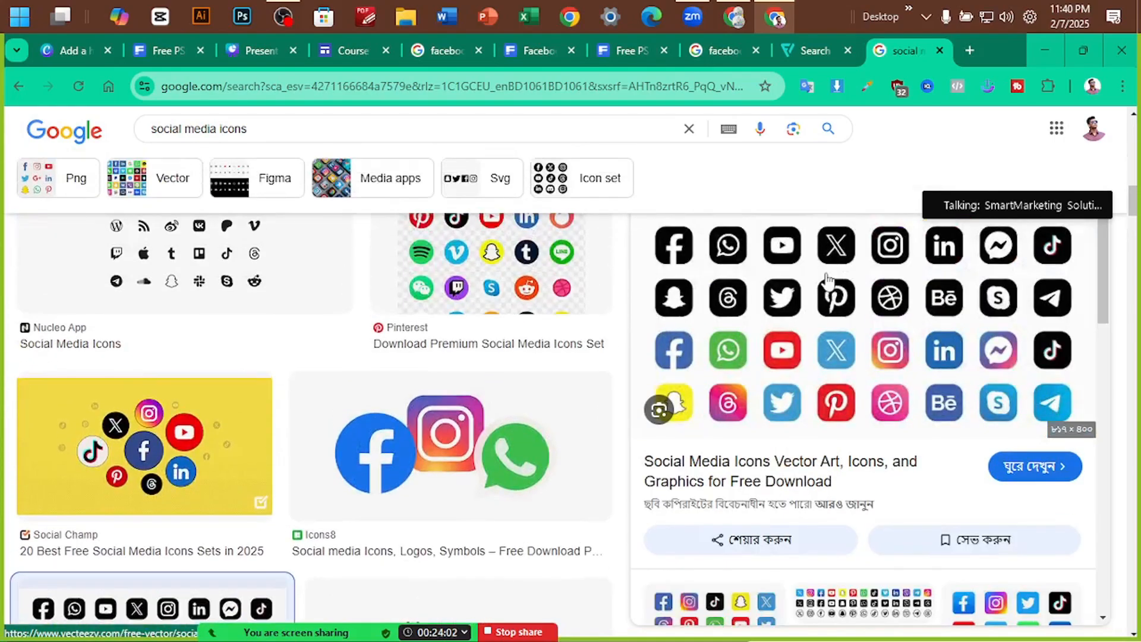
right_click(828, 279)
left_click(895, 448)
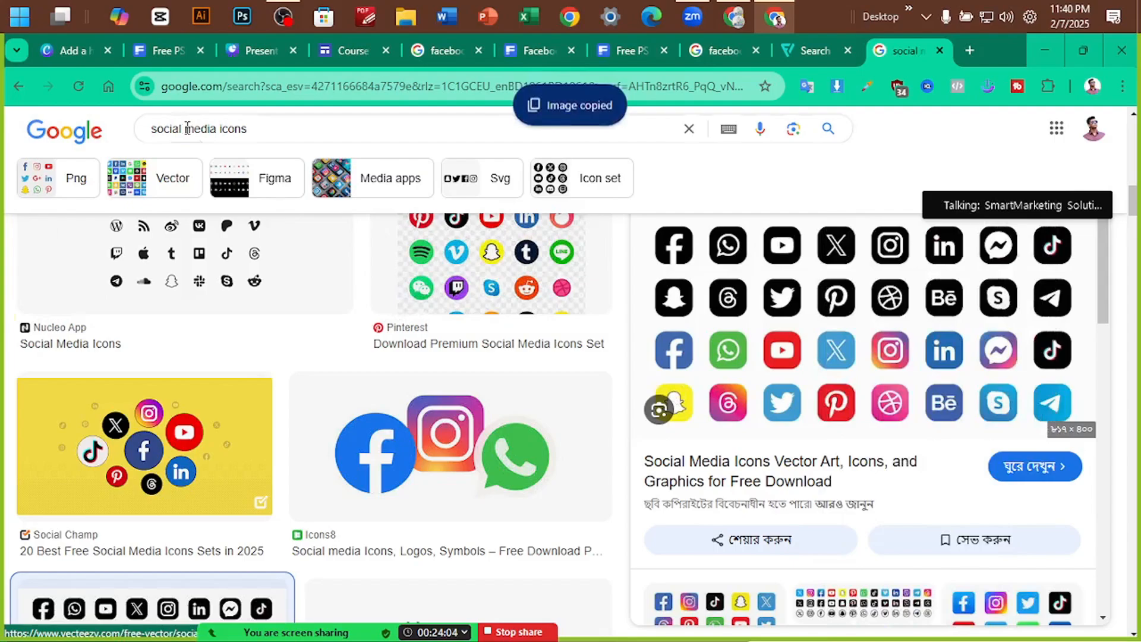
left_click(69, 51)
Paste the copied social icons image into the banner, undoing an accidental text move
left_click(710, 336)
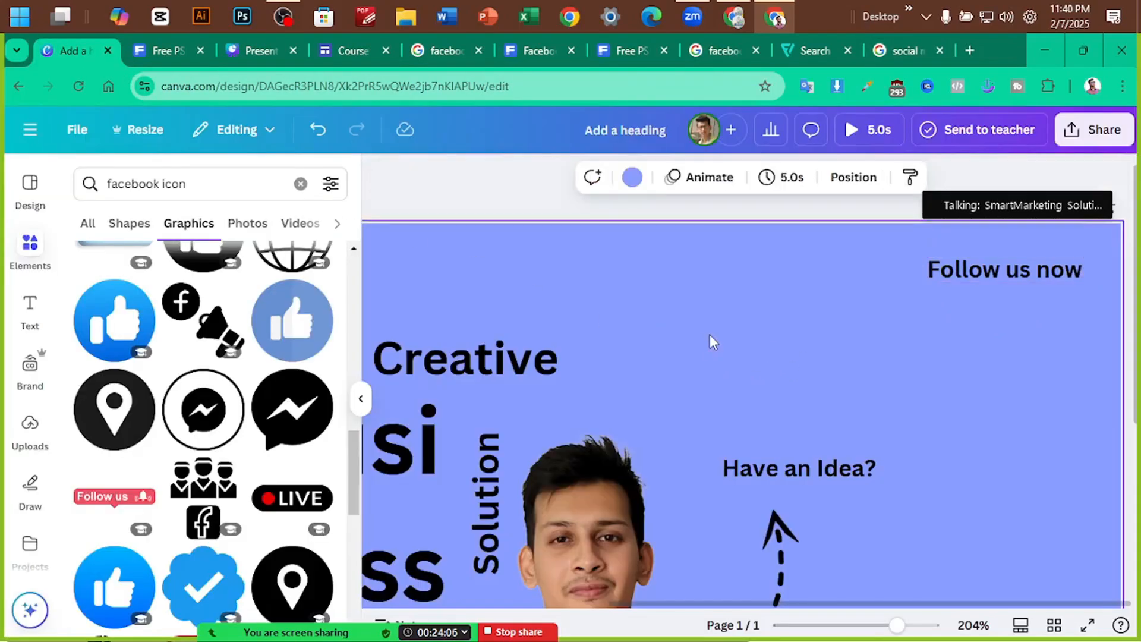
key("ctrl+v")
left_click_drag(790, 468, 927, 402)
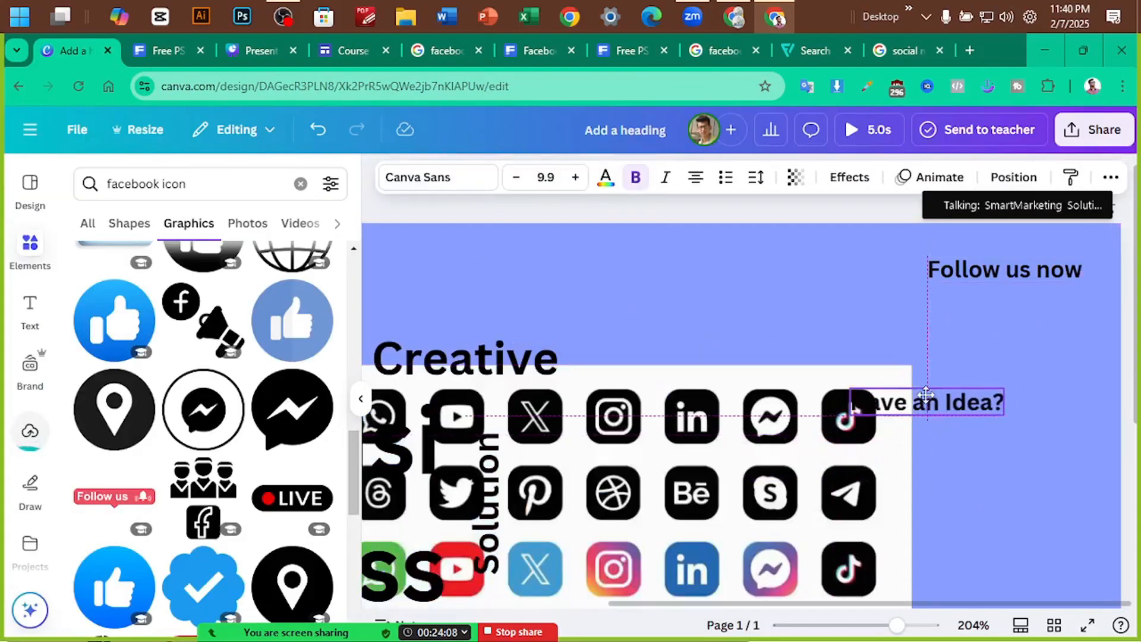
key("ctrl+z")
left_click_drag(500, 416, 706, 303)
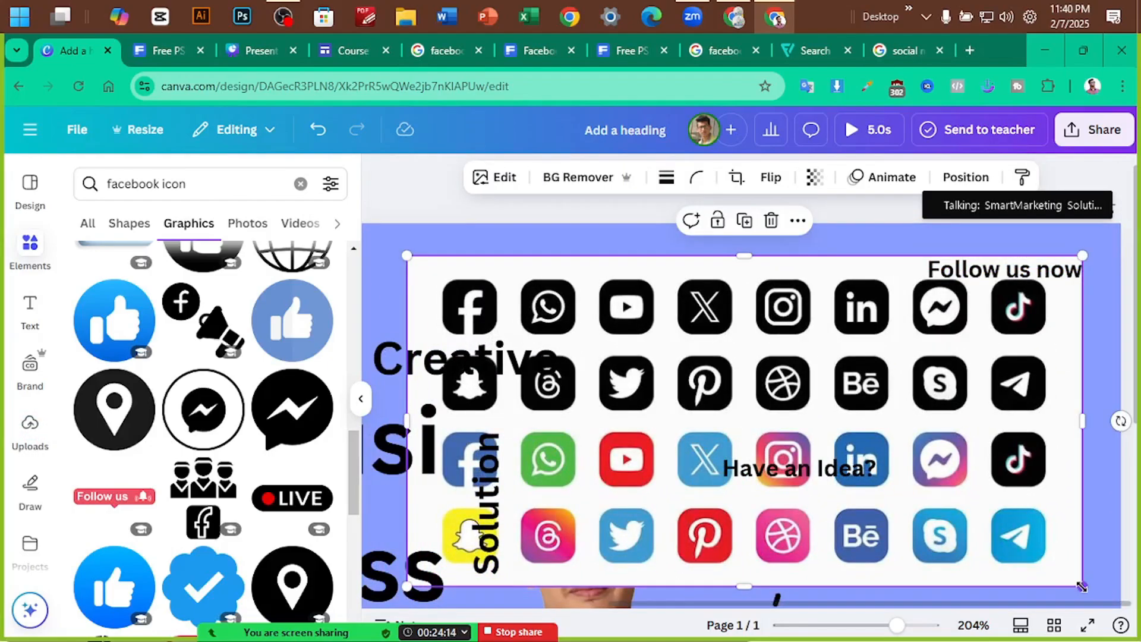
Crop the image to the first four icons and place the strip under 'Follow us now'
left_click_drag(745, 587, 759, 352)
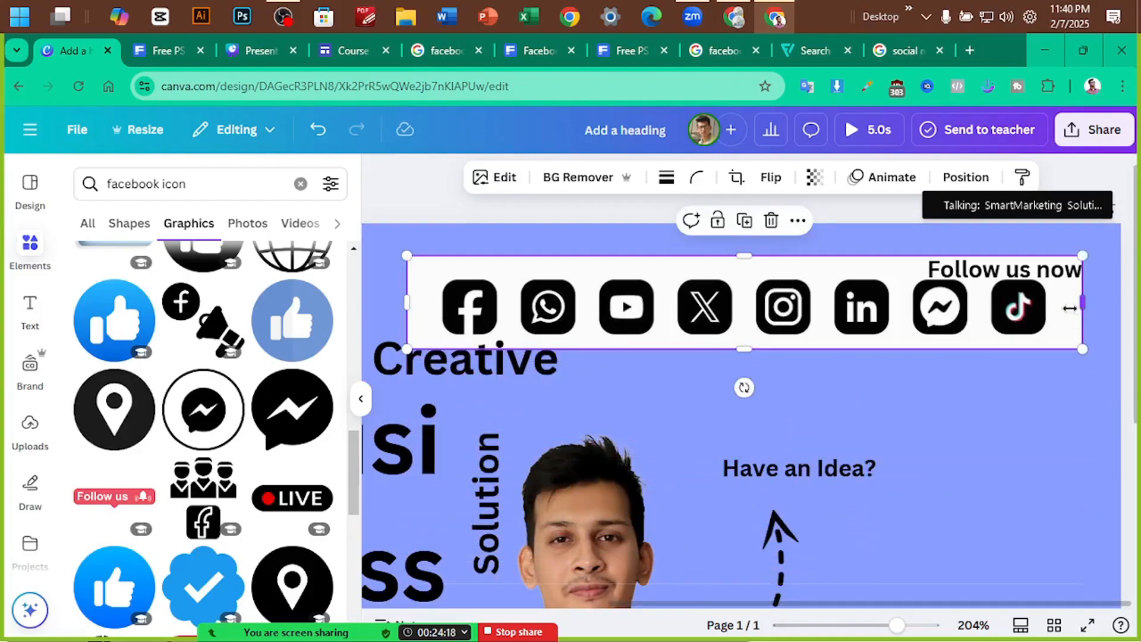
left_click_drag(1069, 307, 744, 302)
left_click_drag(668, 319, 972, 378)
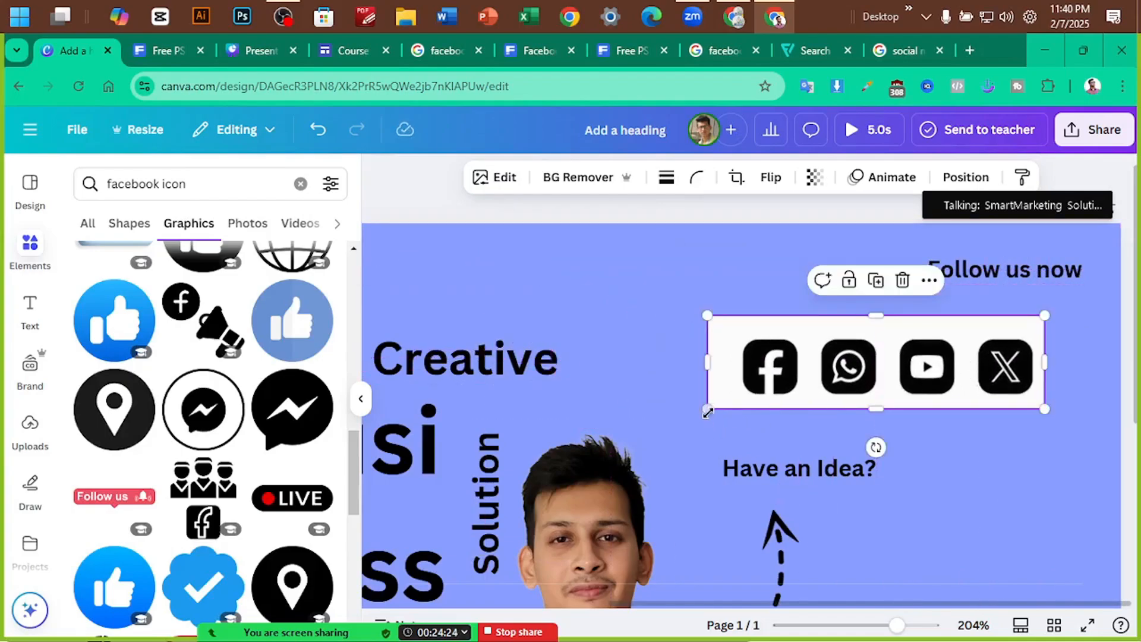
left_click_drag(707, 410, 877, 369)
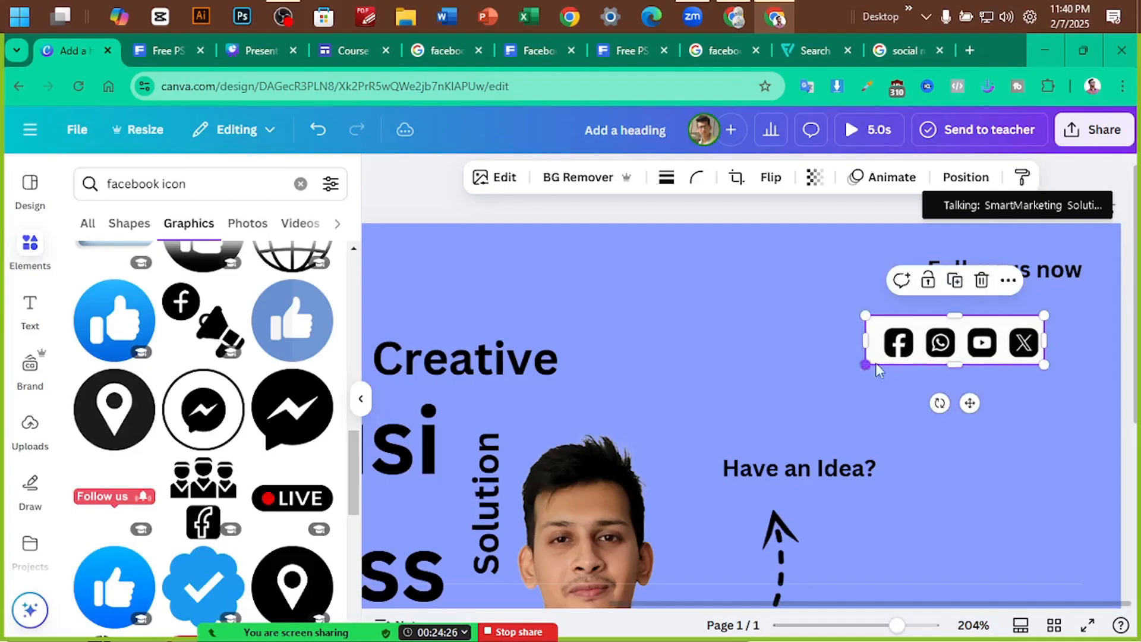
left_click_drag(989, 323, 1034, 292)
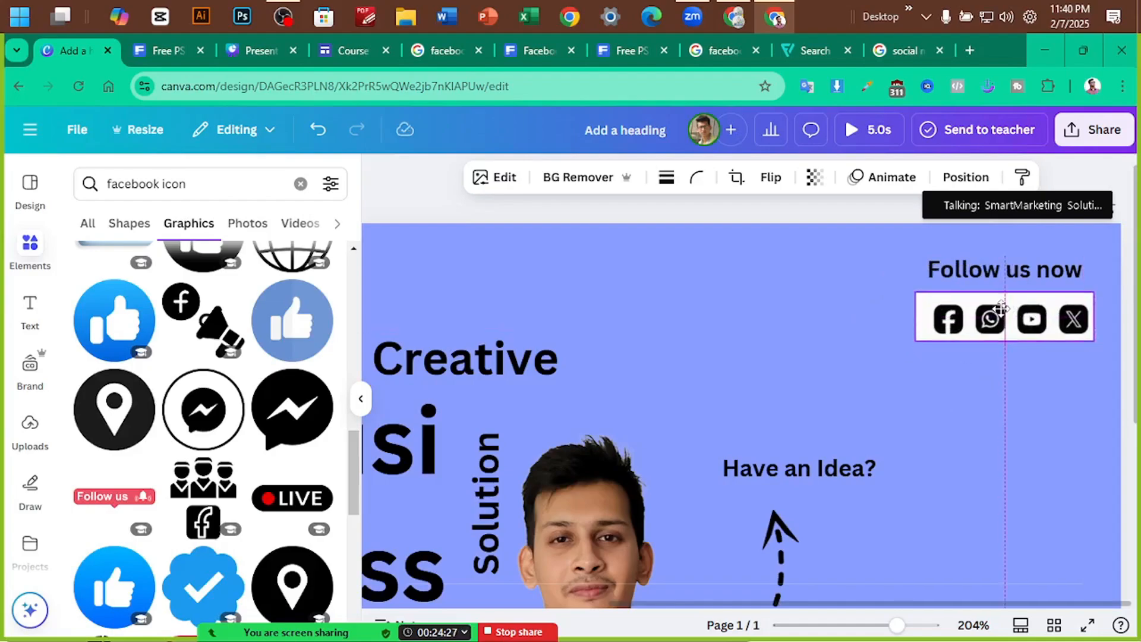
Resize the four-icon strip and settle it just beneath 'Follow us now'
left_click(819, 319)
left_click(1033, 324)
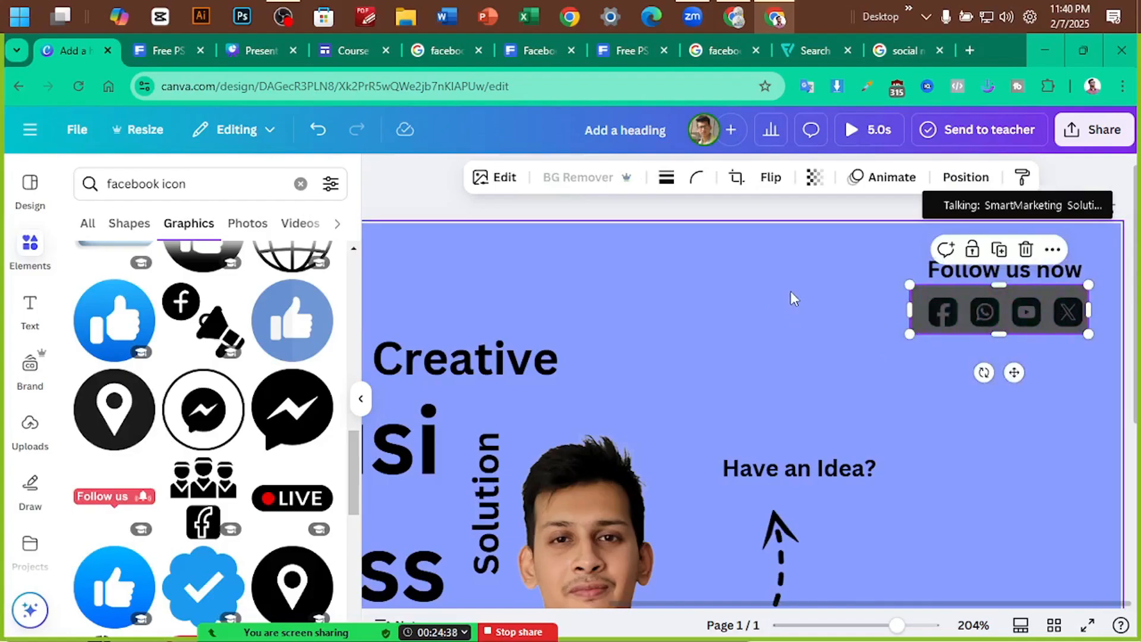
left_click_drag(909, 334, 593, 421)
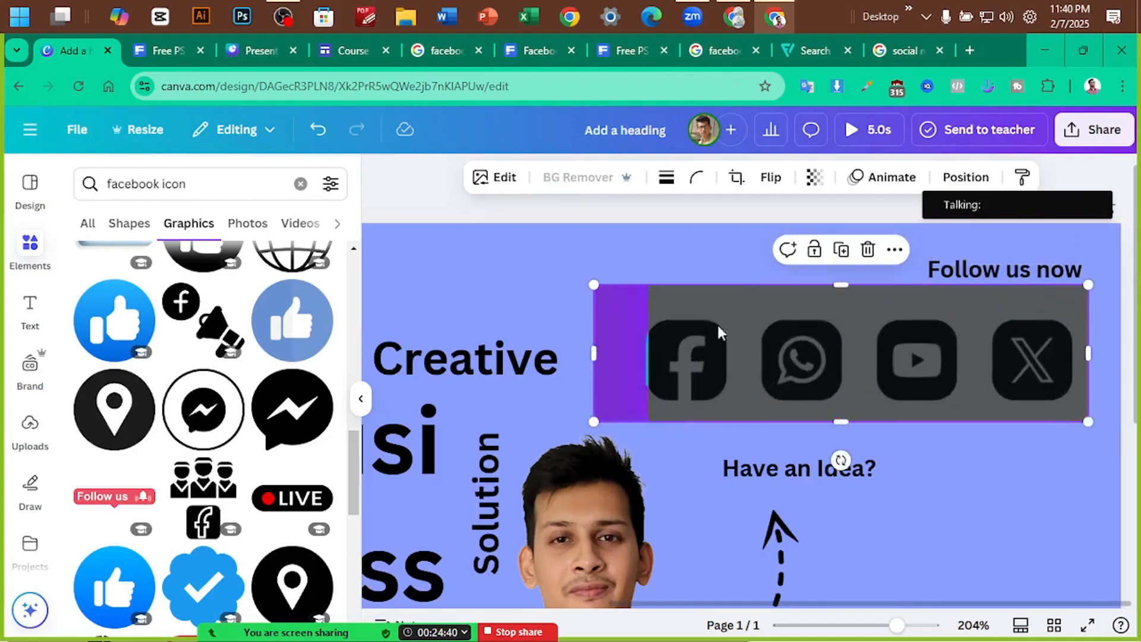
left_click(611, 239)
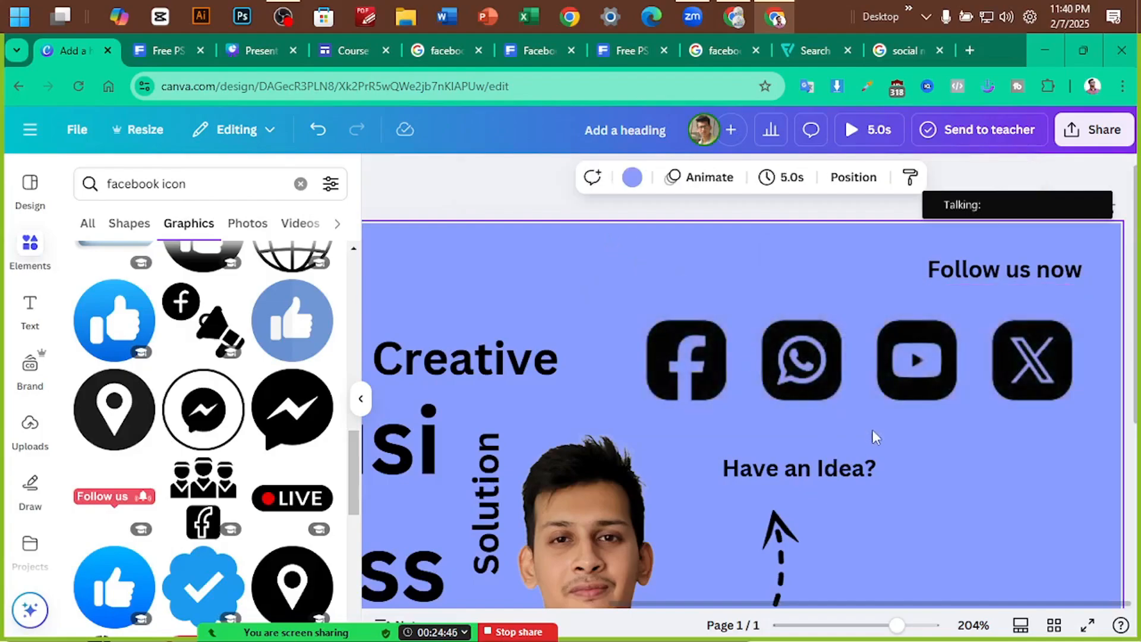
left_click(867, 372)
left_click_drag(590, 423, 921, 331)
left_click_drag(1022, 330, 1019, 315)
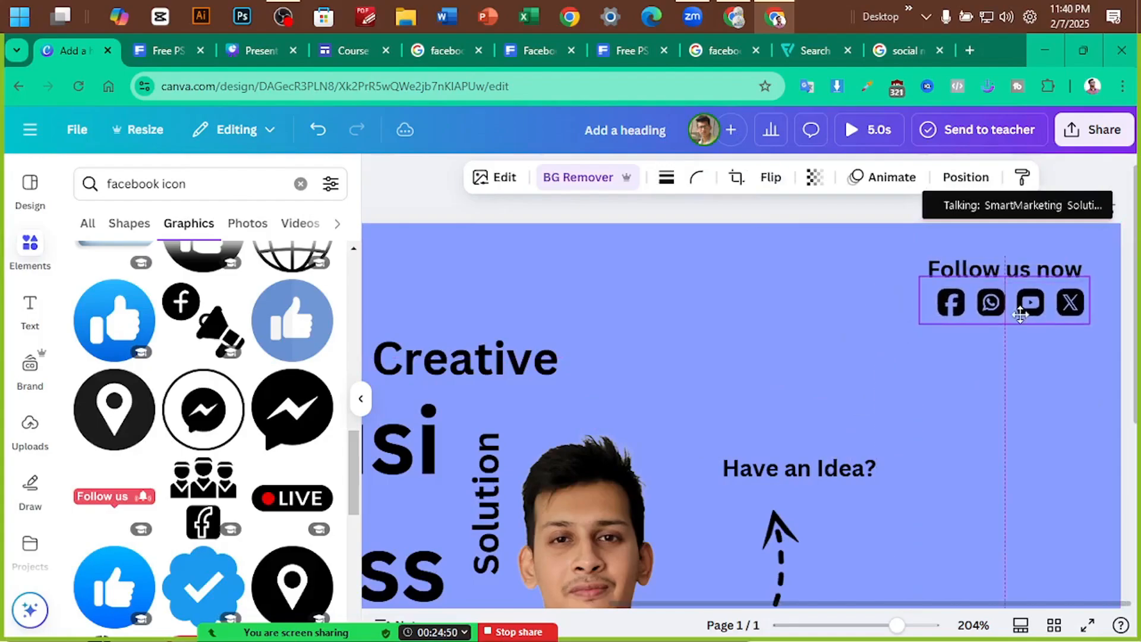
left_click(1041, 369)
scroll(1041, 366, "down", 3)
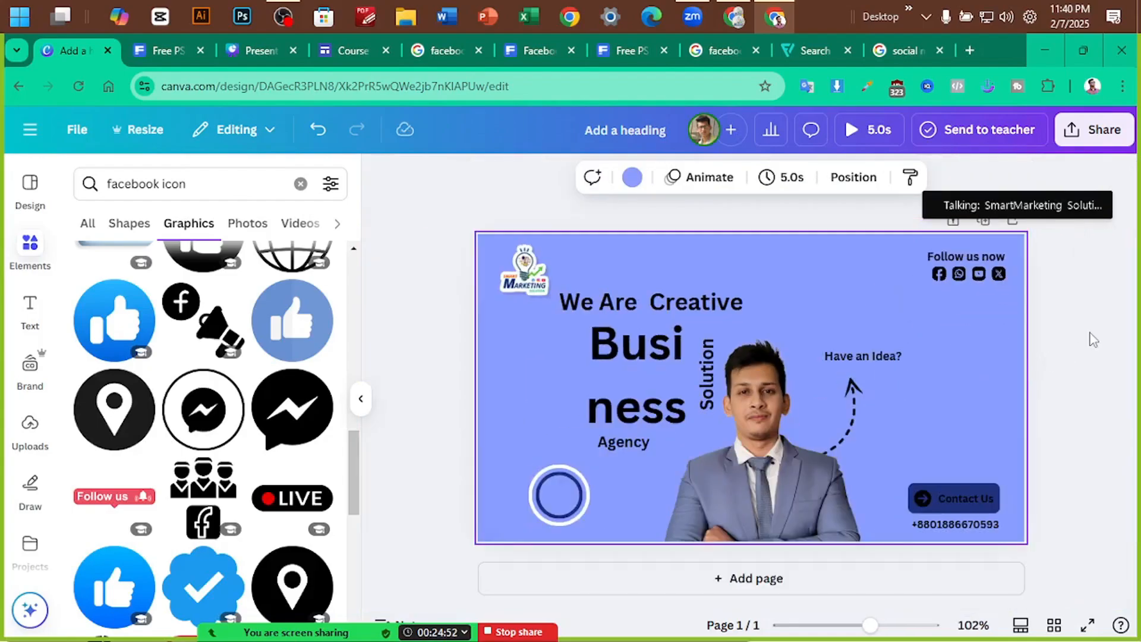
left_click(1093, 340)
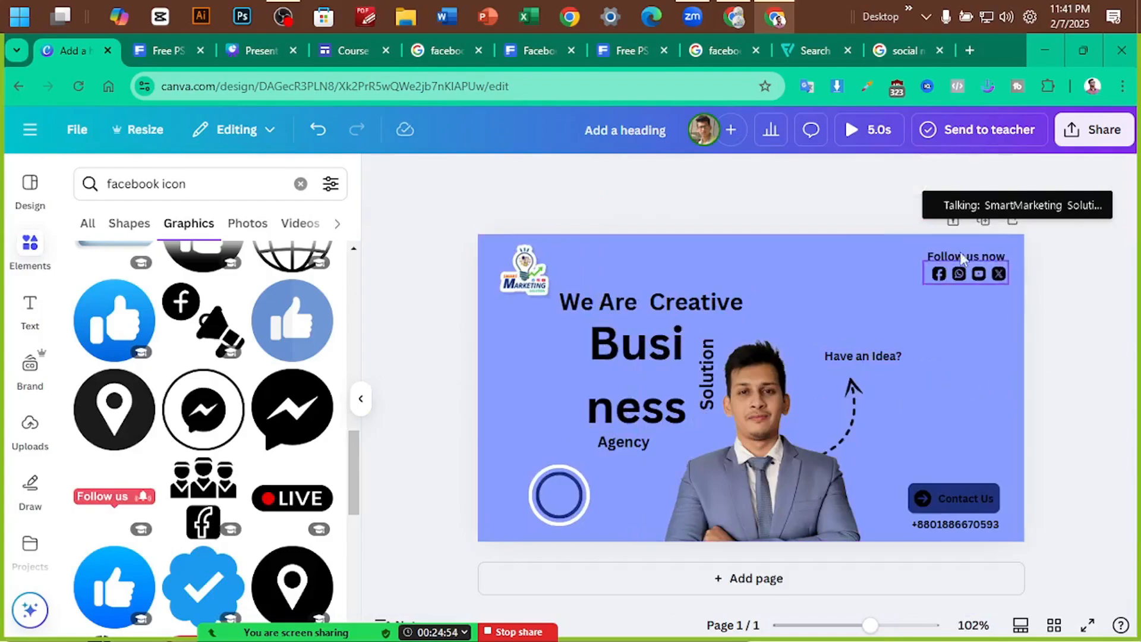
Shrink the top-left logo and nudge it slightly left and down, checking against the Freepik template
left_click(534, 287)
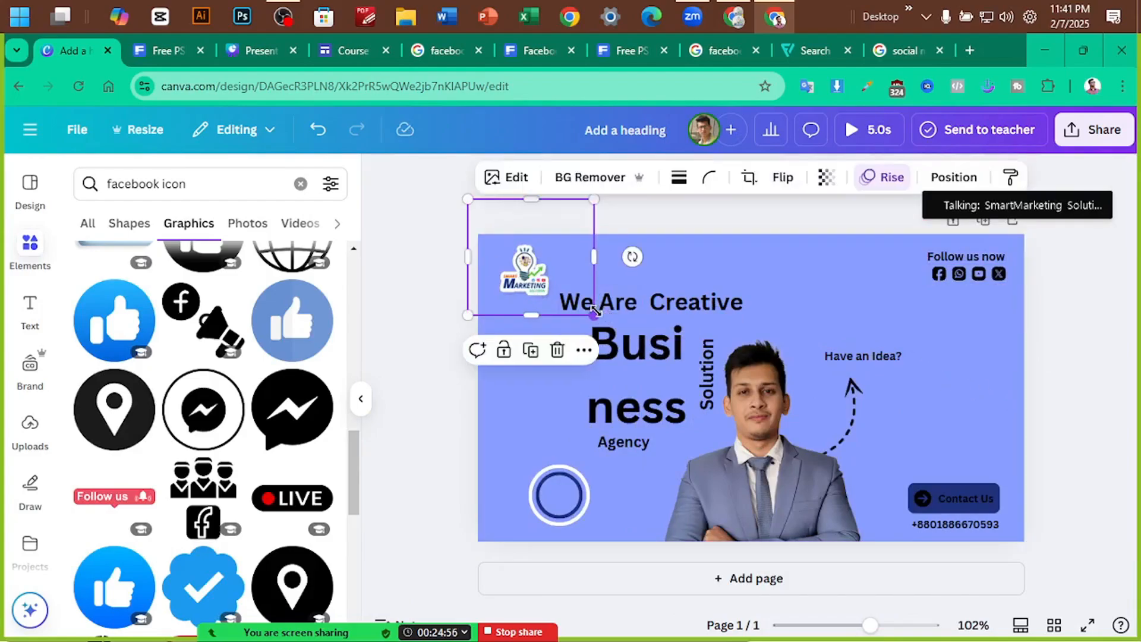
left_click_drag(595, 310, 574, 296)
left_click_drag(530, 257, 523, 272)
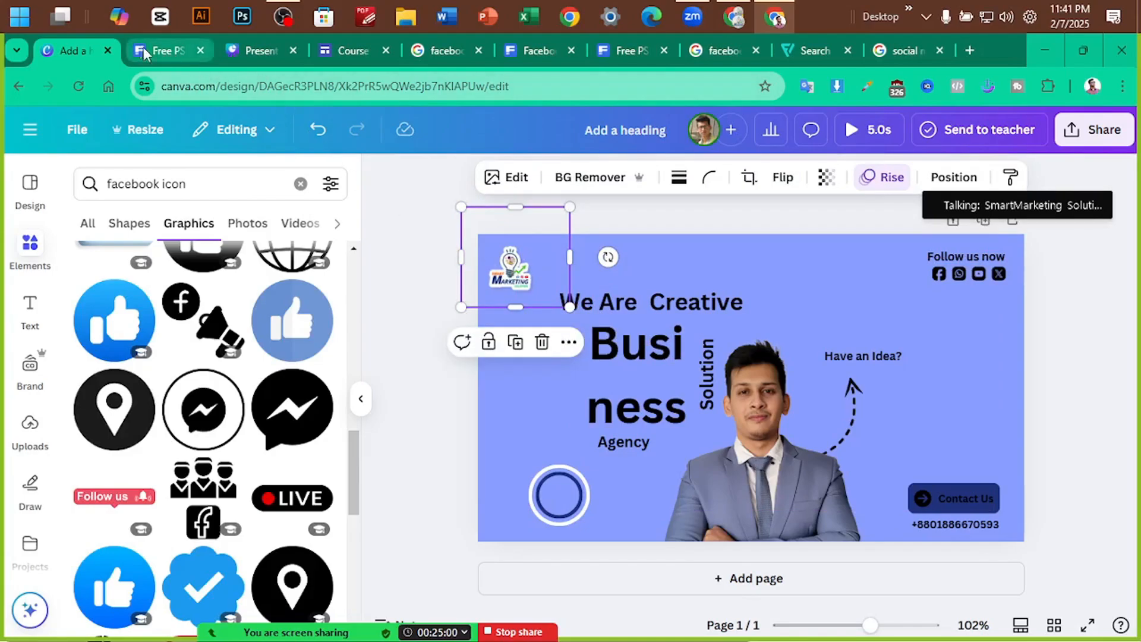
left_click(171, 53)
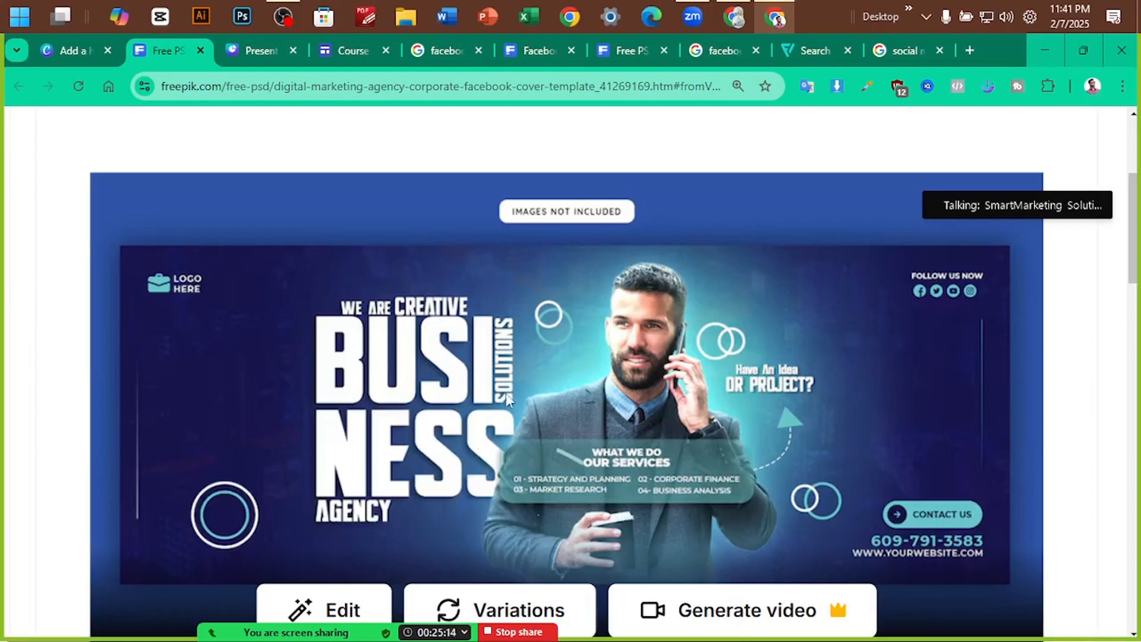
left_click(74, 50)
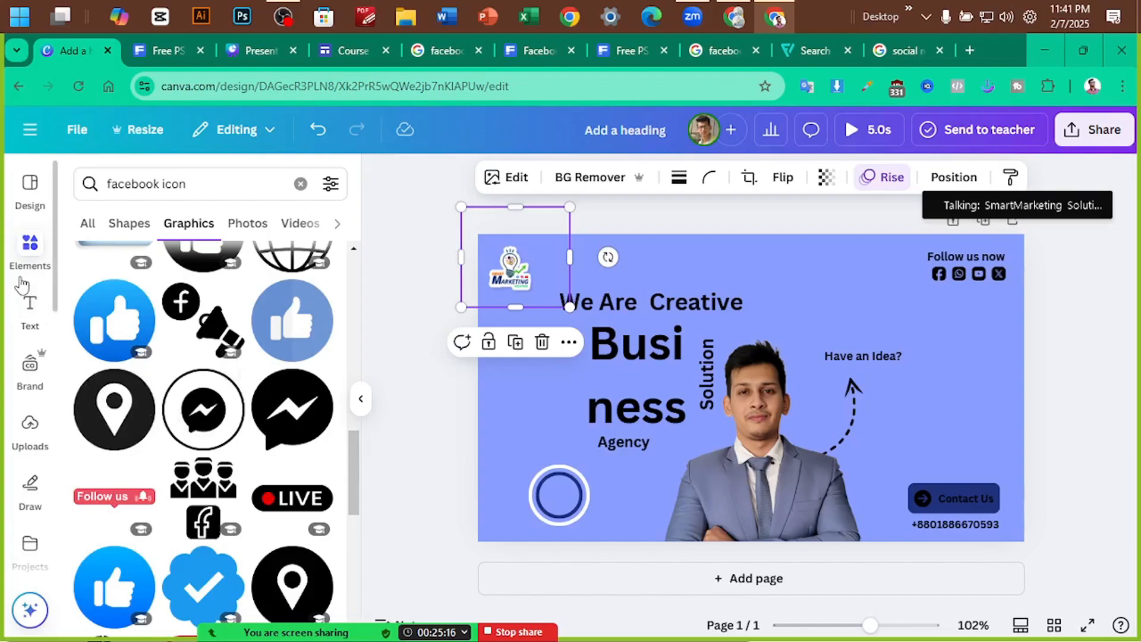
scroll(203, 285, "up", 5)
scroll(217, 302, "up", 3)
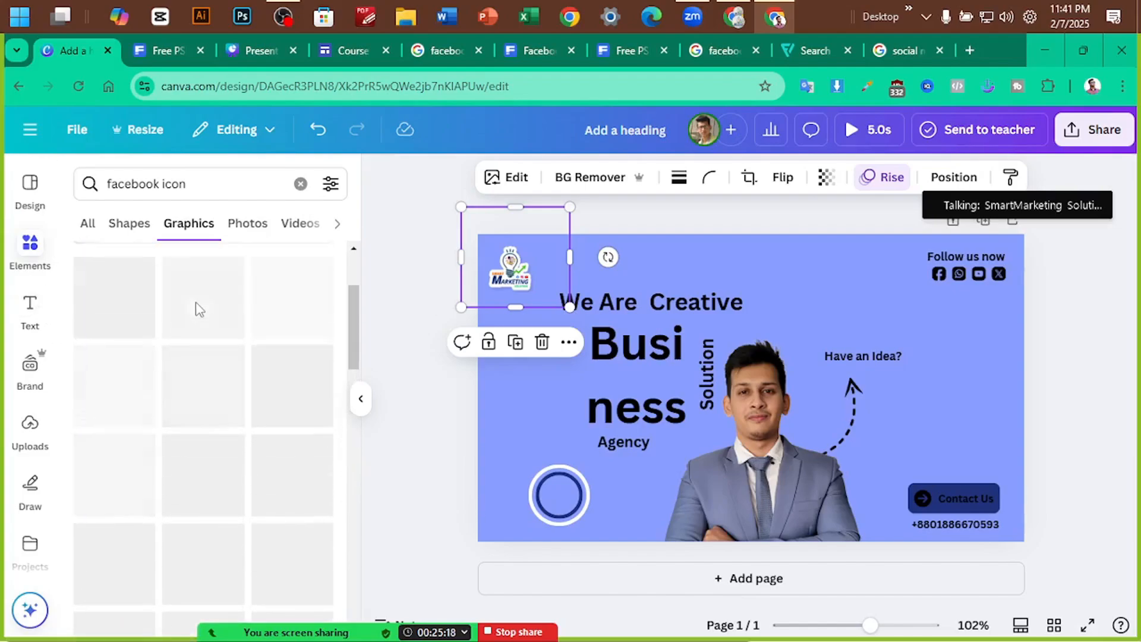
Clear the 'facebook icon' search so all element types are shown
left_click(151, 186)
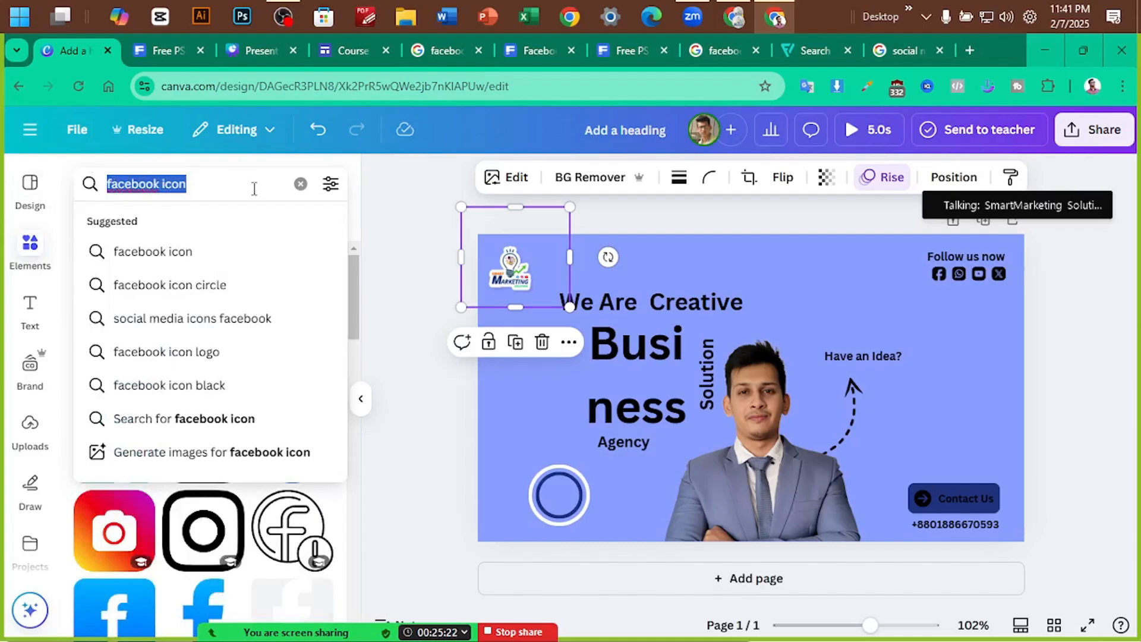
key("BackSpace")
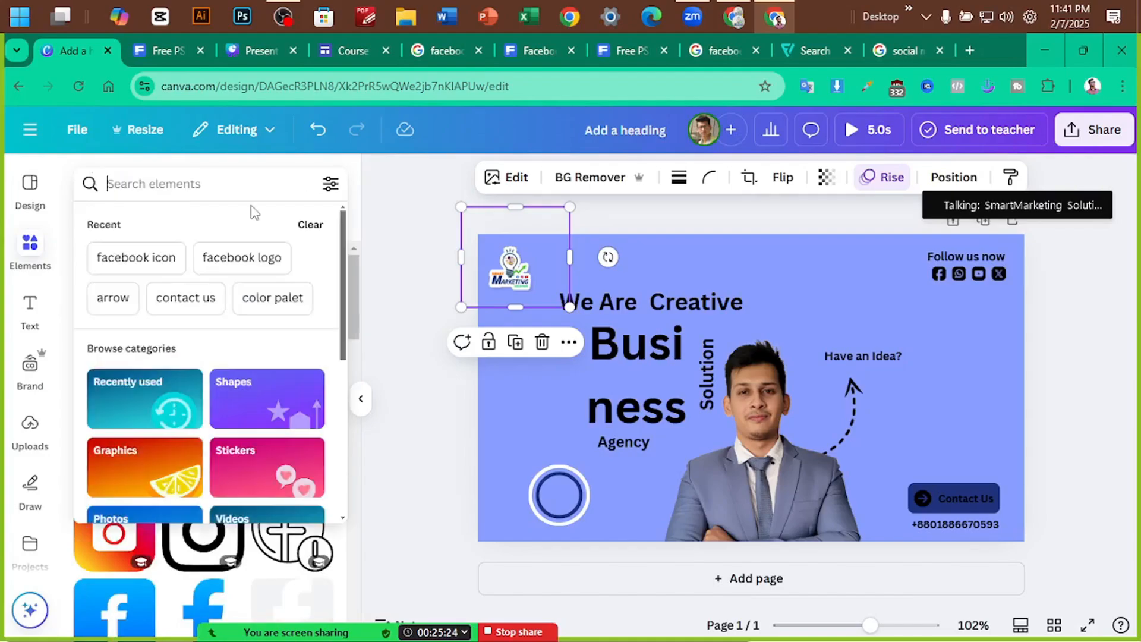
left_click(399, 211)
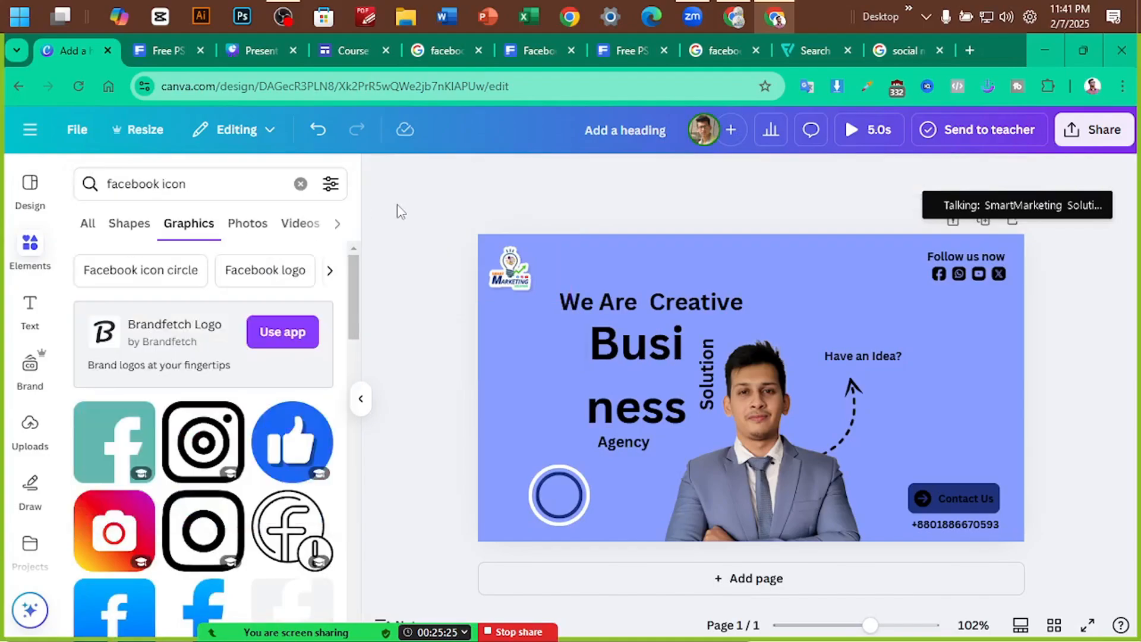
left_click(88, 224)
left_click(300, 184)
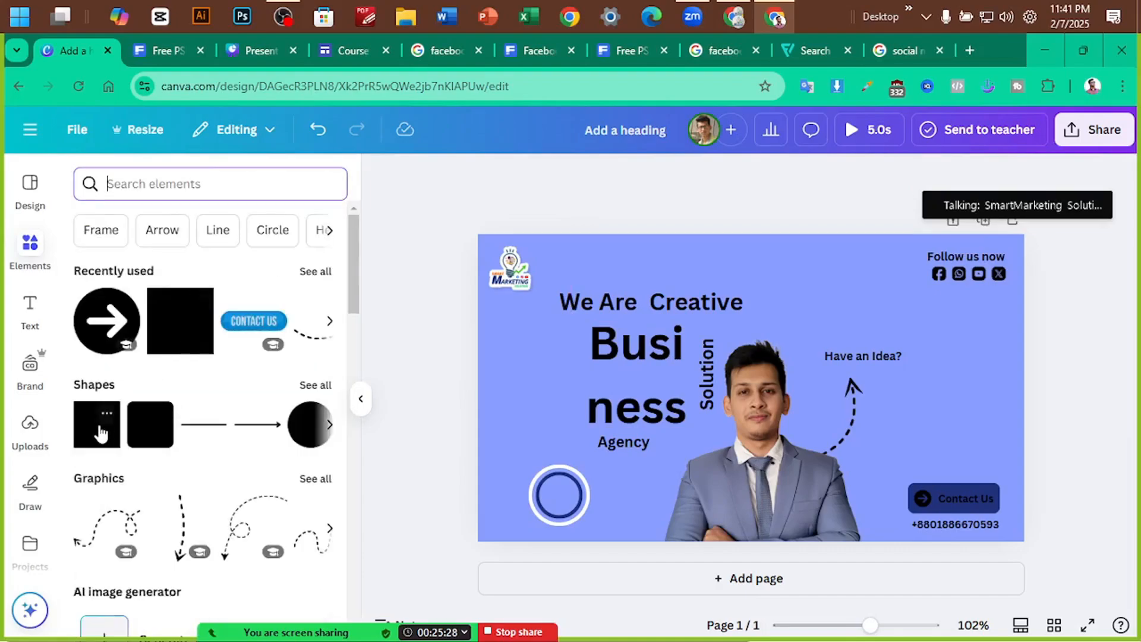
Add a square and shape it into a navy bar about 195 × 48 across the man's lower torso
left_click(99, 429)
left_click_drag(771, 373, 842, 523)
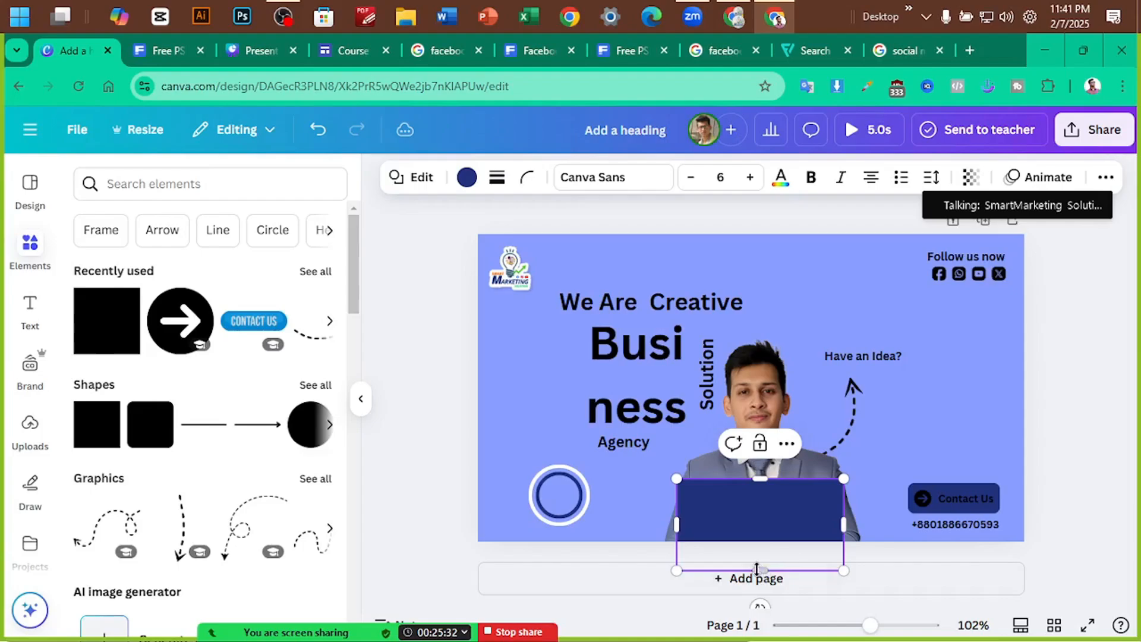
left_click_drag(759, 570, 761, 530)
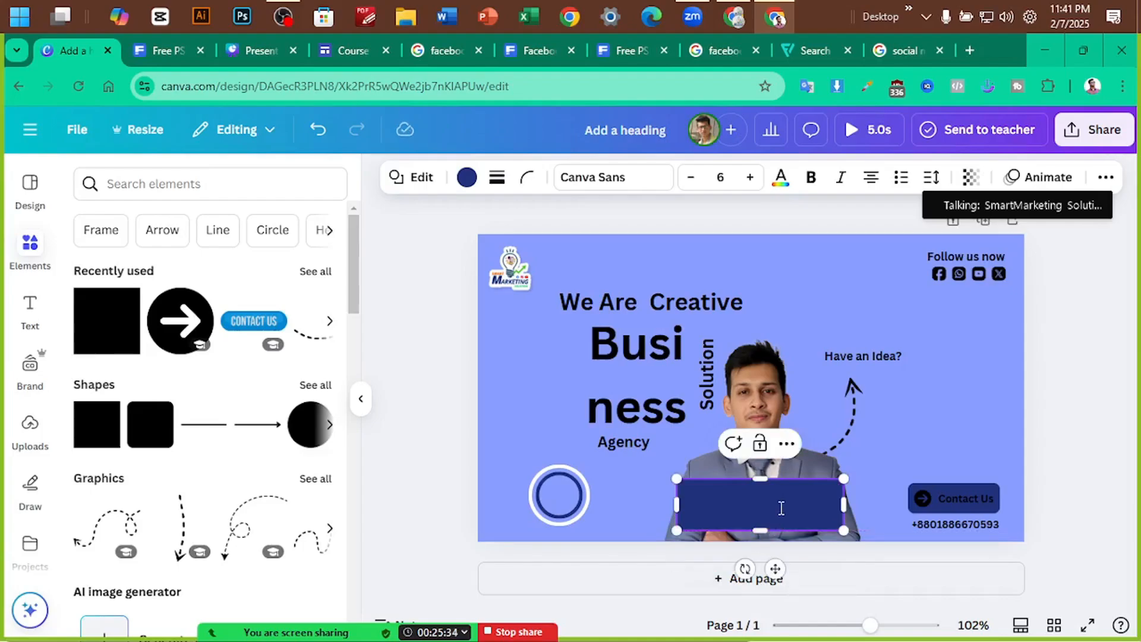
left_click(149, 52)
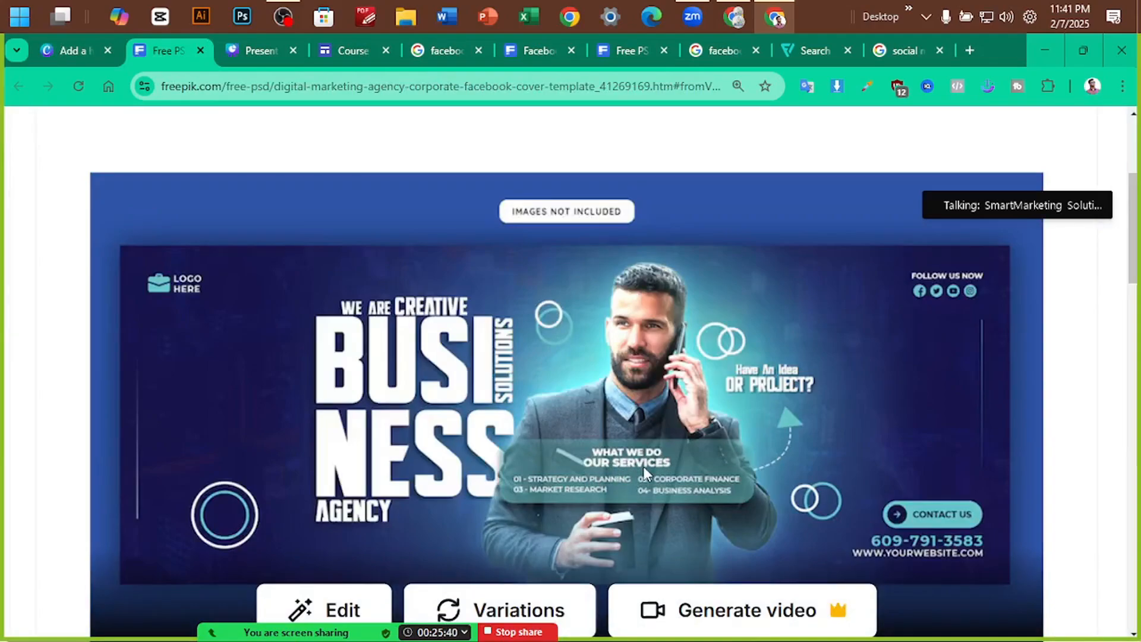
left_click(77, 54)
left_click_drag(765, 490, 766, 505)
left_click(1061, 386)
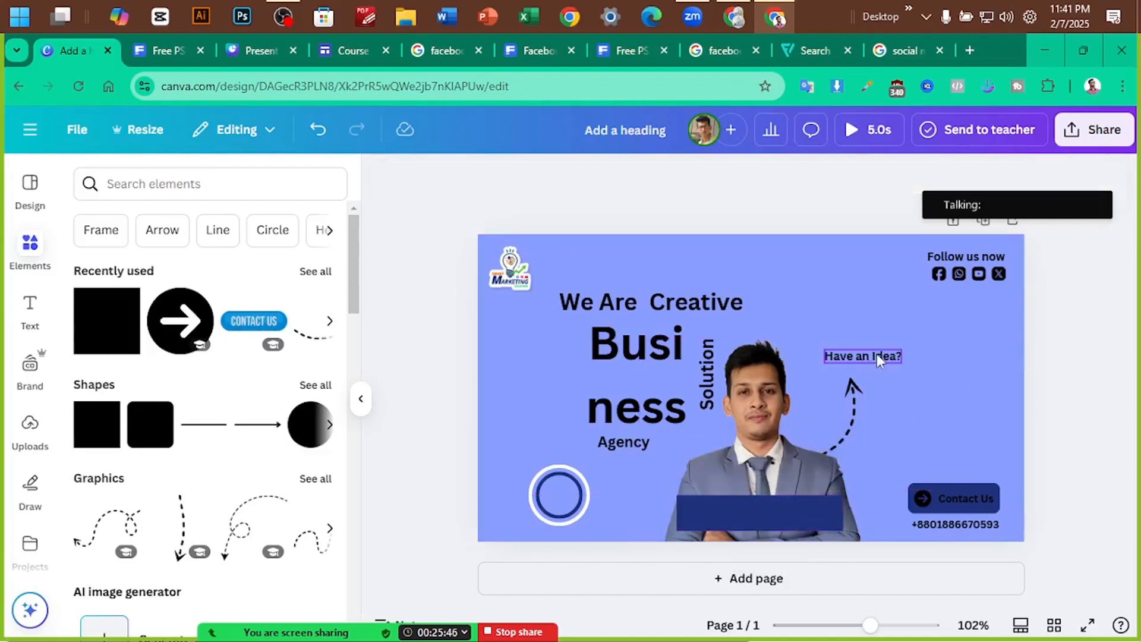
Duplicate the Have an Idea? text onto the navy bar and begin rewording it
left_click_drag(879, 361, 761, 518)
double_click(761, 516)
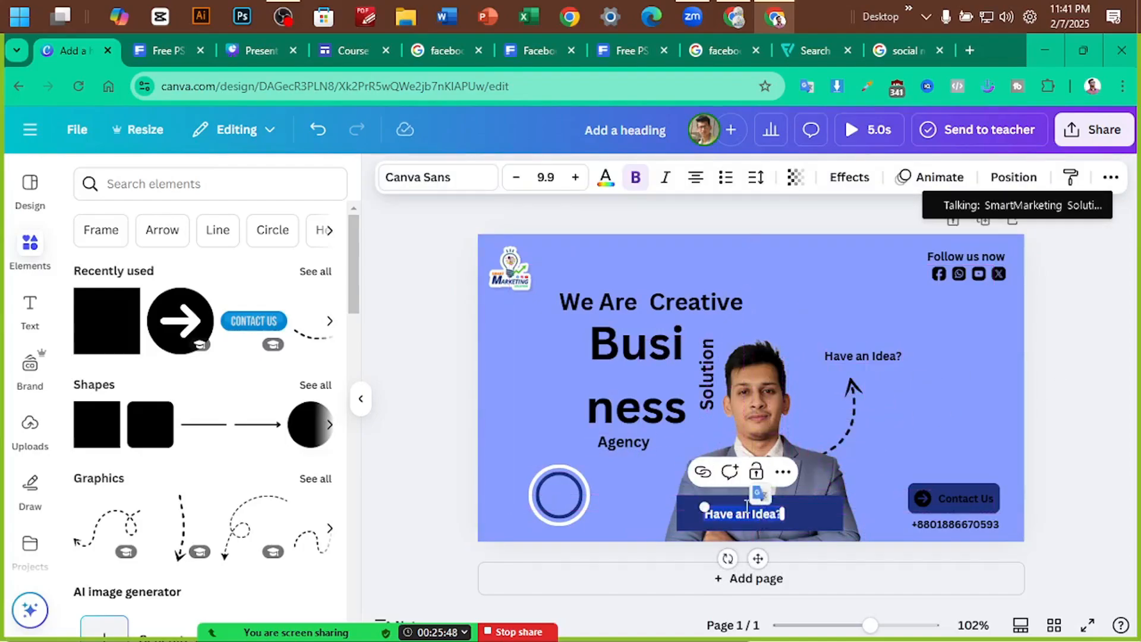
type("Ou")
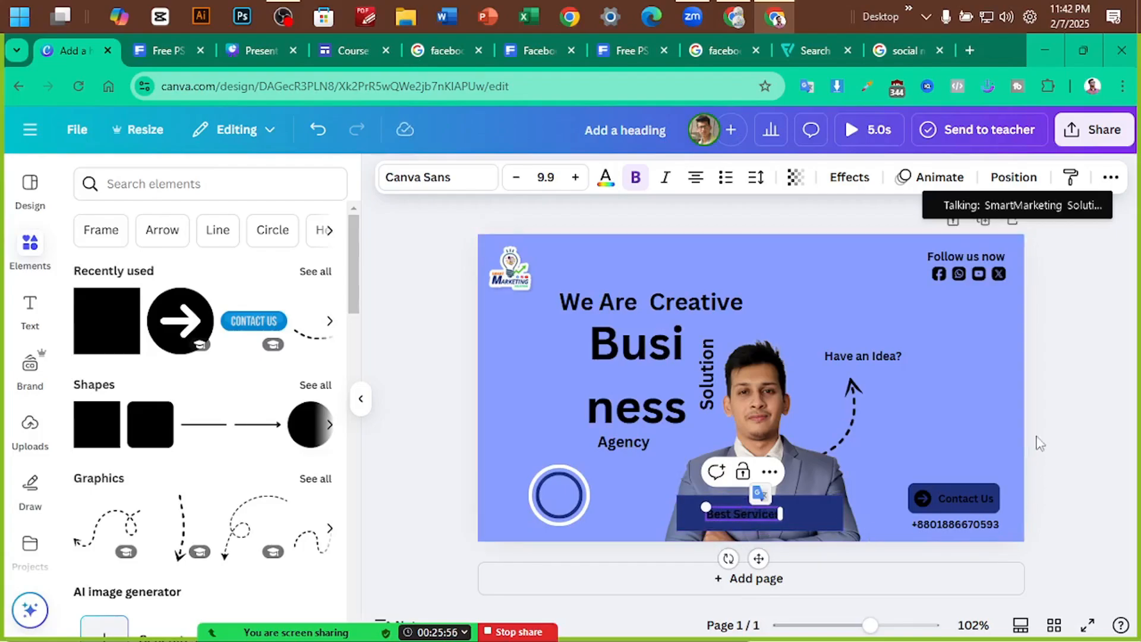
left_click(793, 542)
Enlarge the caption, reword it to 'Our Best Services', and shrink it to fit the bar
left_click(758, 519)
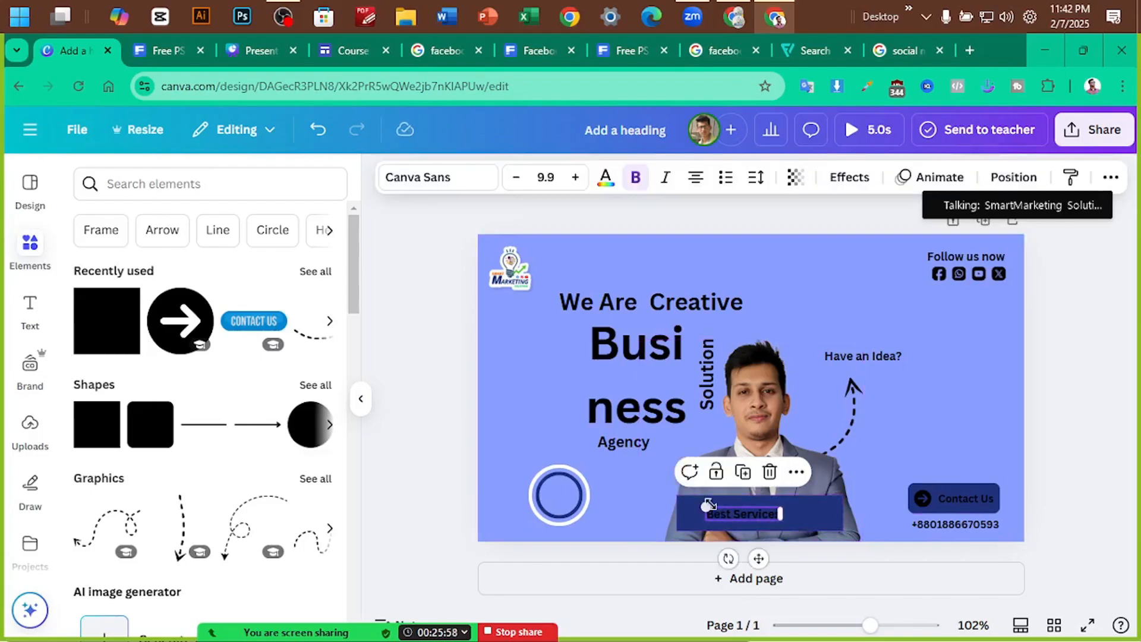
left_click_drag(707, 505, 774, 511)
double_click(777, 512)
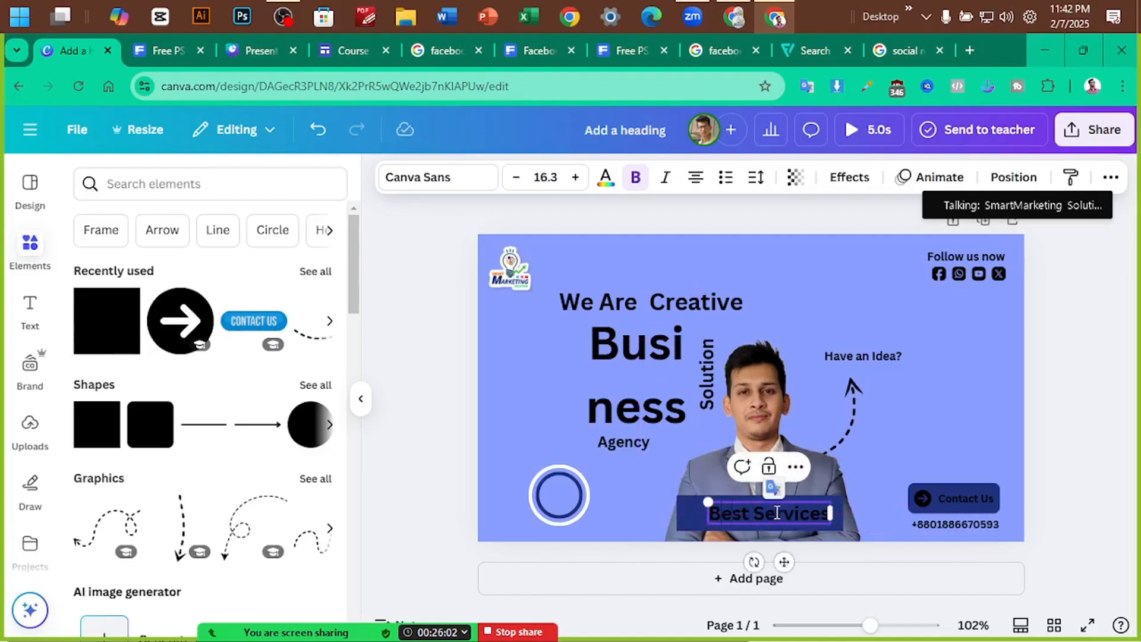
type("Ou")
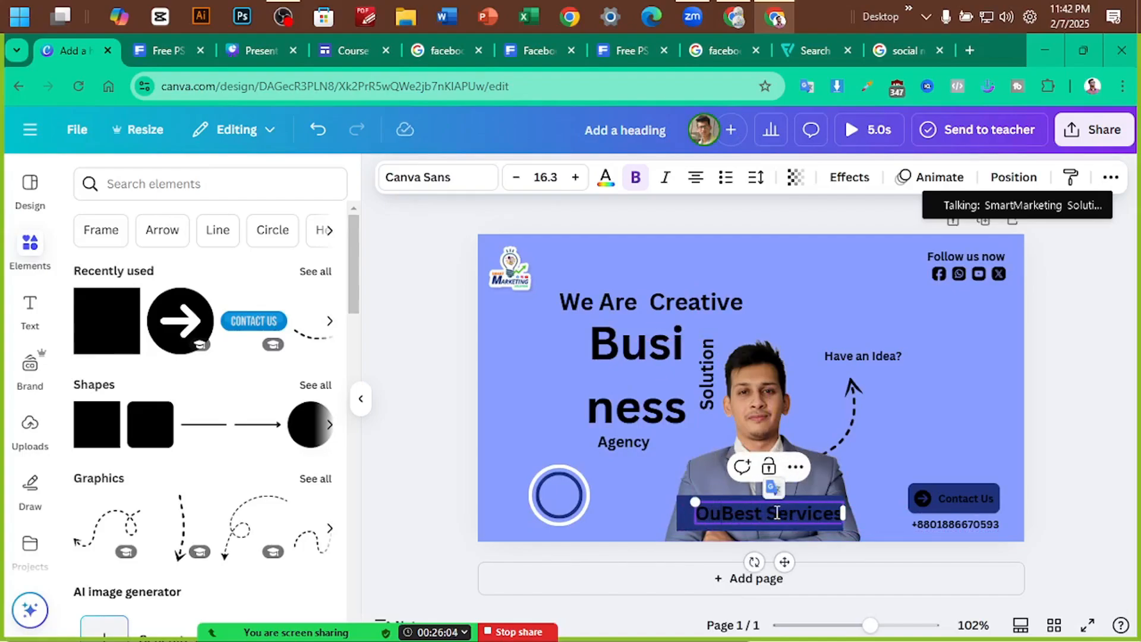
type("r")
left_click(1101, 429)
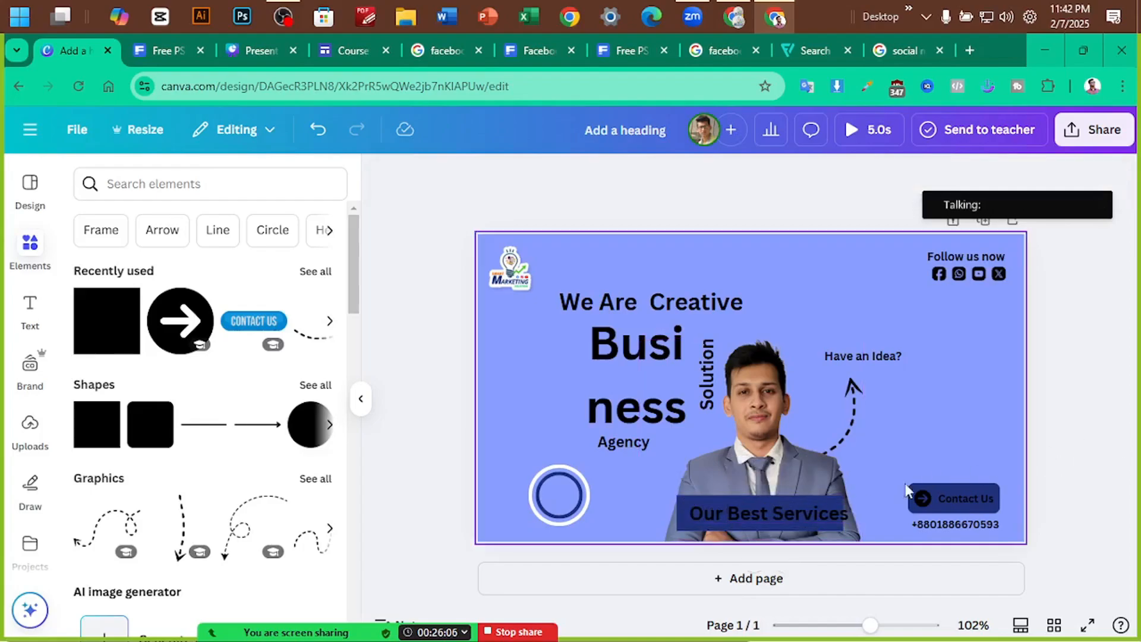
left_click(775, 507)
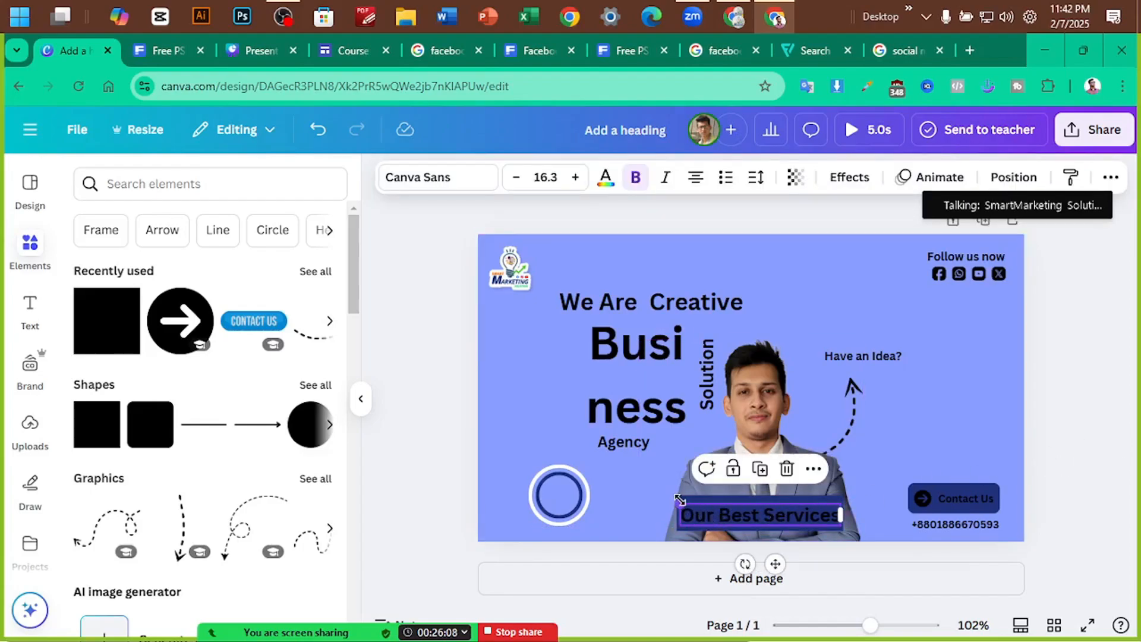
left_click_drag(683, 502, 740, 514)
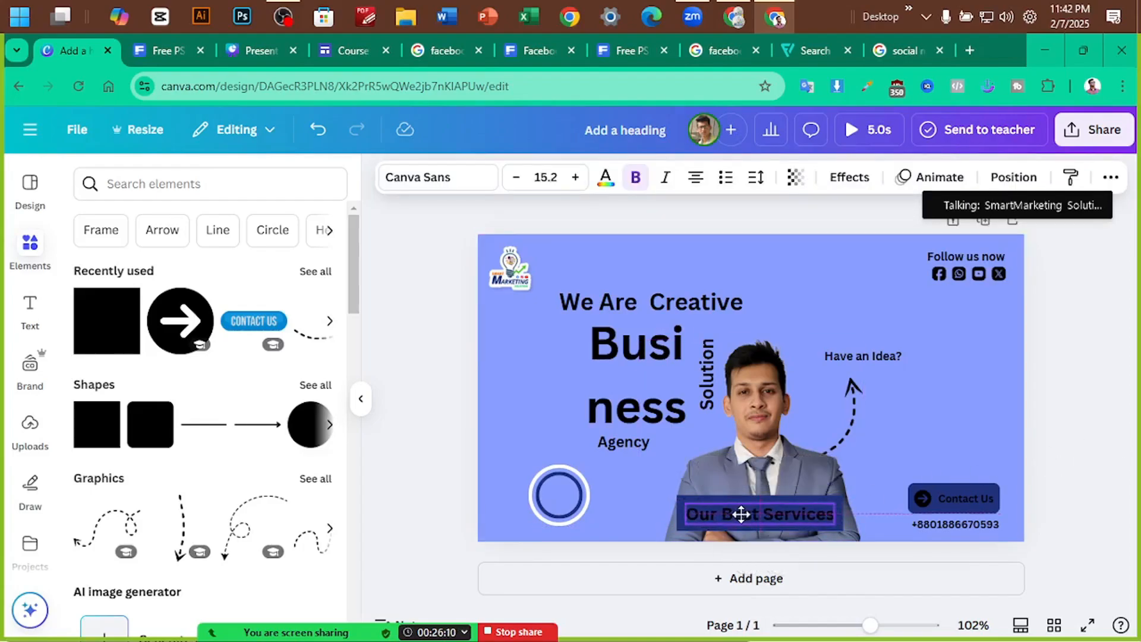
left_click(442, 396)
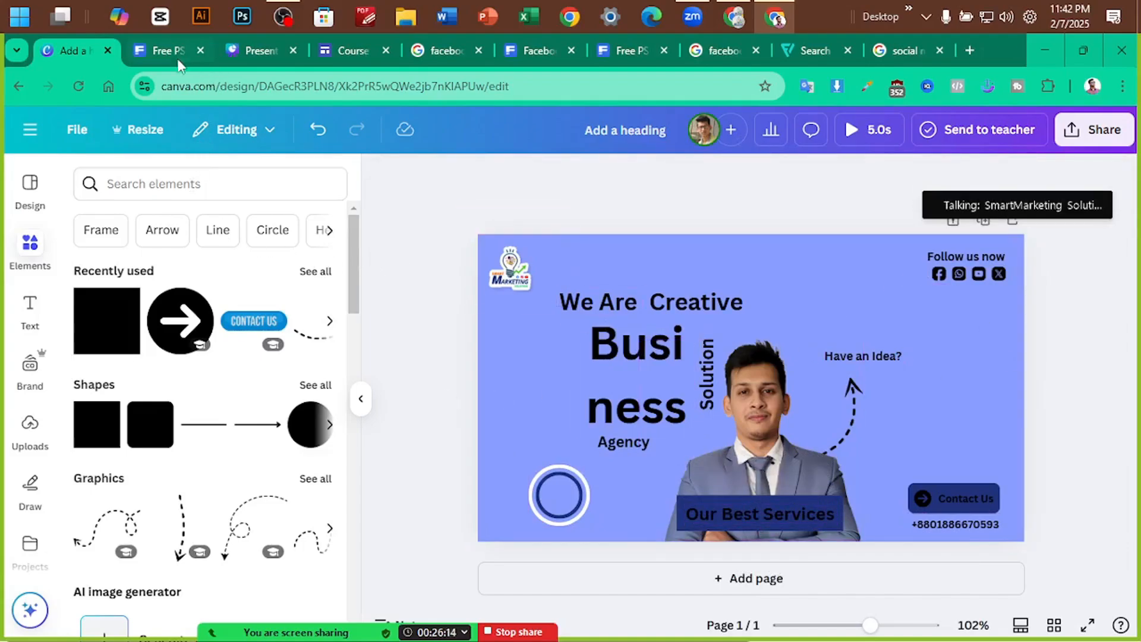
Scroll to the Freepik agency cover template's 'What We Do Our Services' panel
left_click(161, 52)
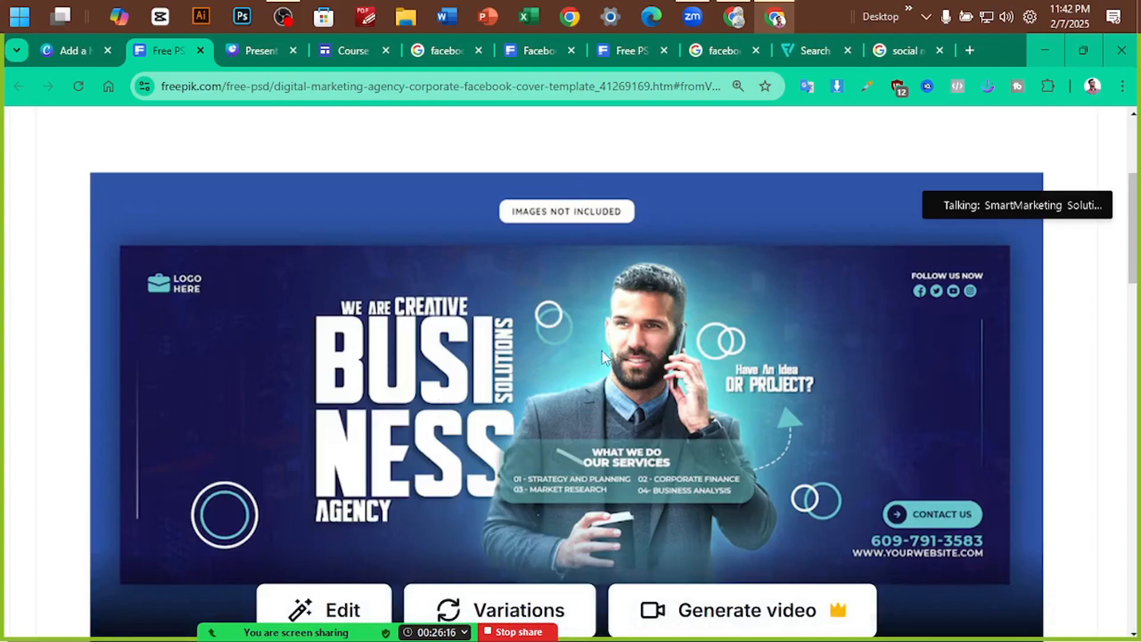
scroll(602, 356, "down", 1)
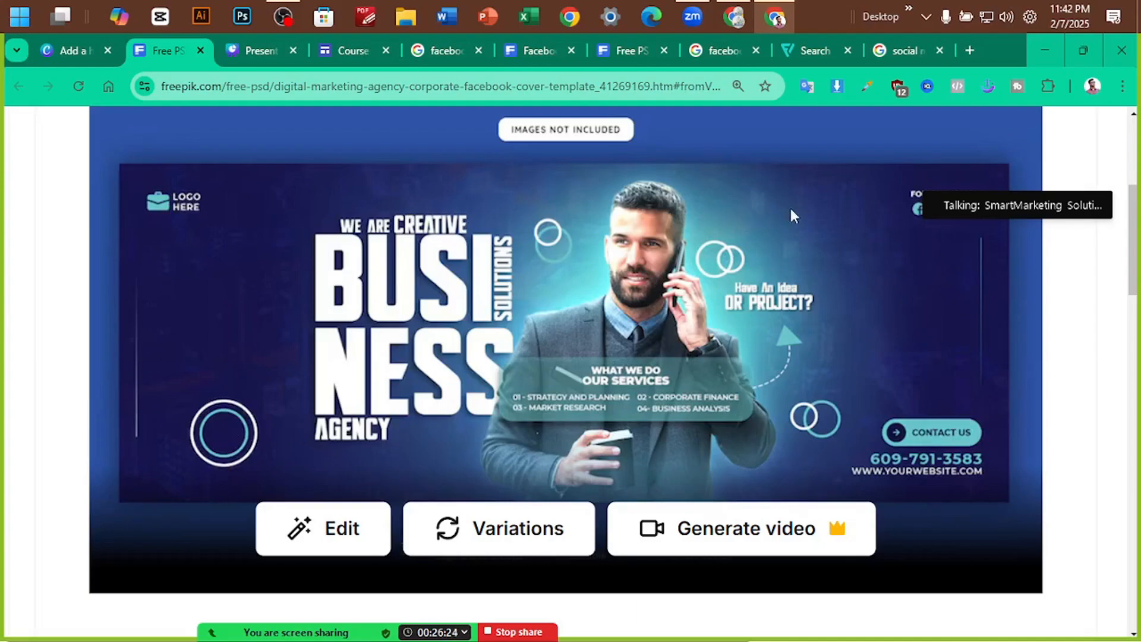
Search Elements for 'blue background' and try blue results as the page background
left_click(92, 50)
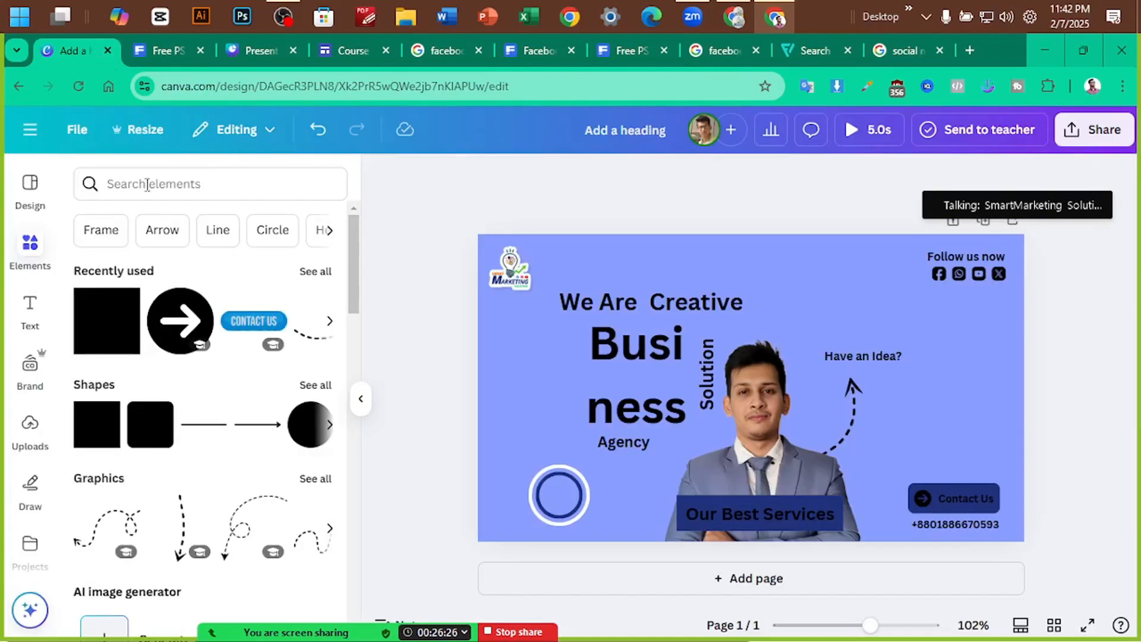
left_click(148, 184)
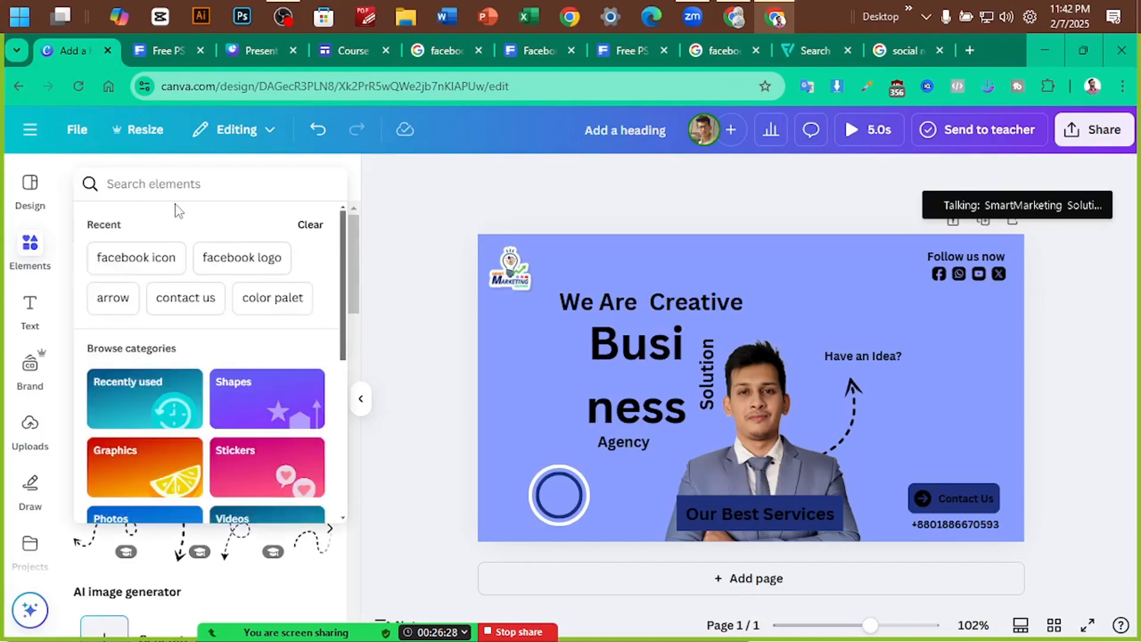
type("blue ")
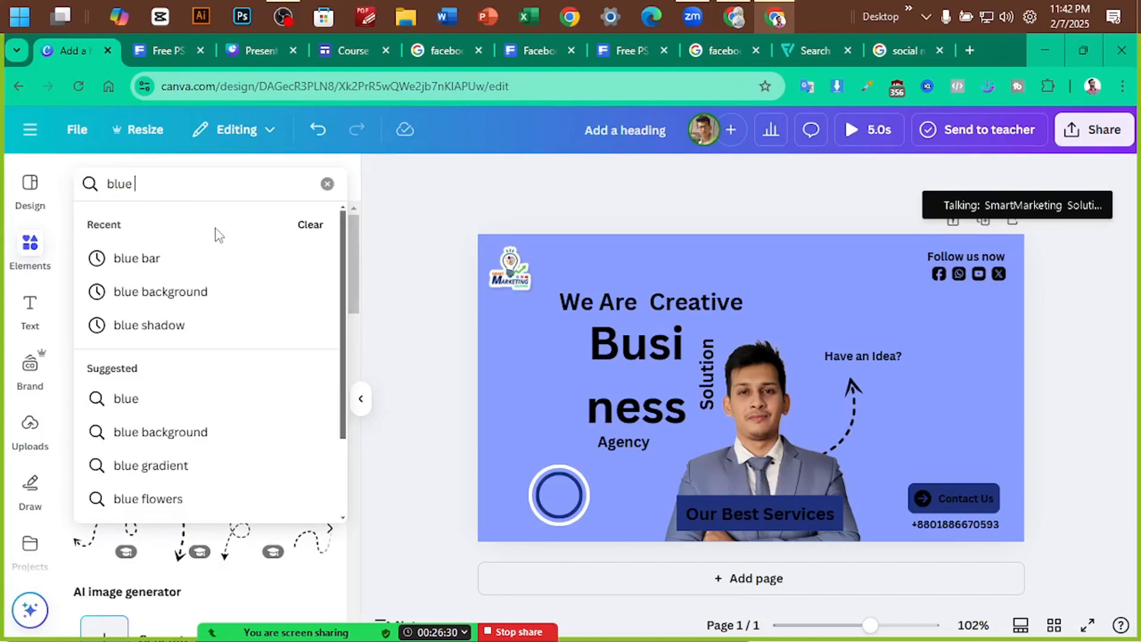
type("back")
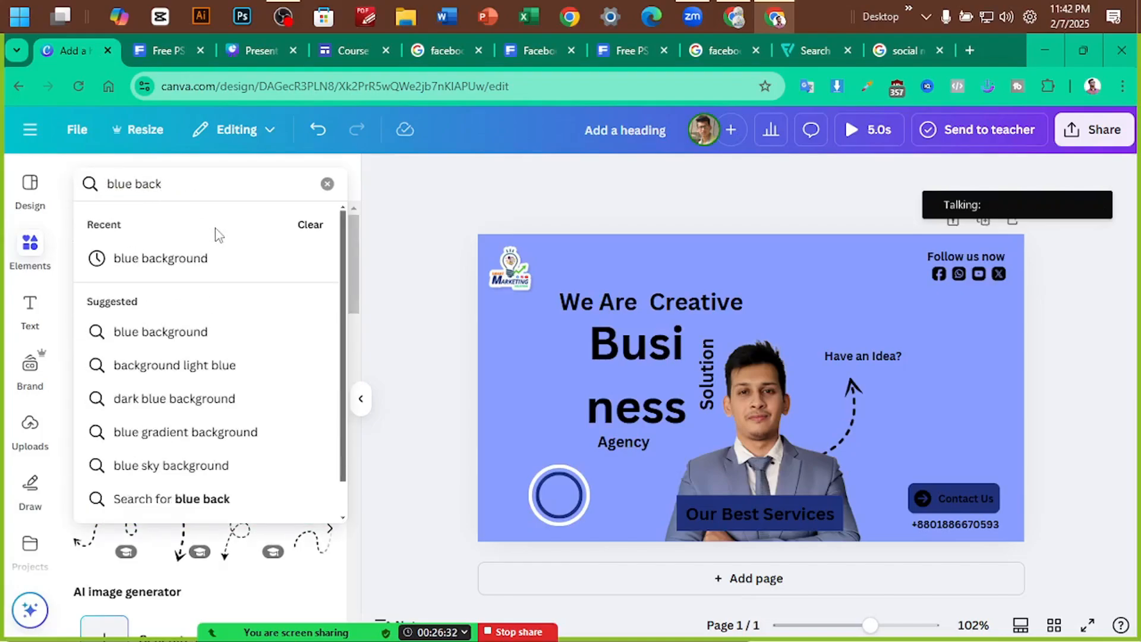
type("ground")
key("Return")
scroll(237, 323, "down", 2)
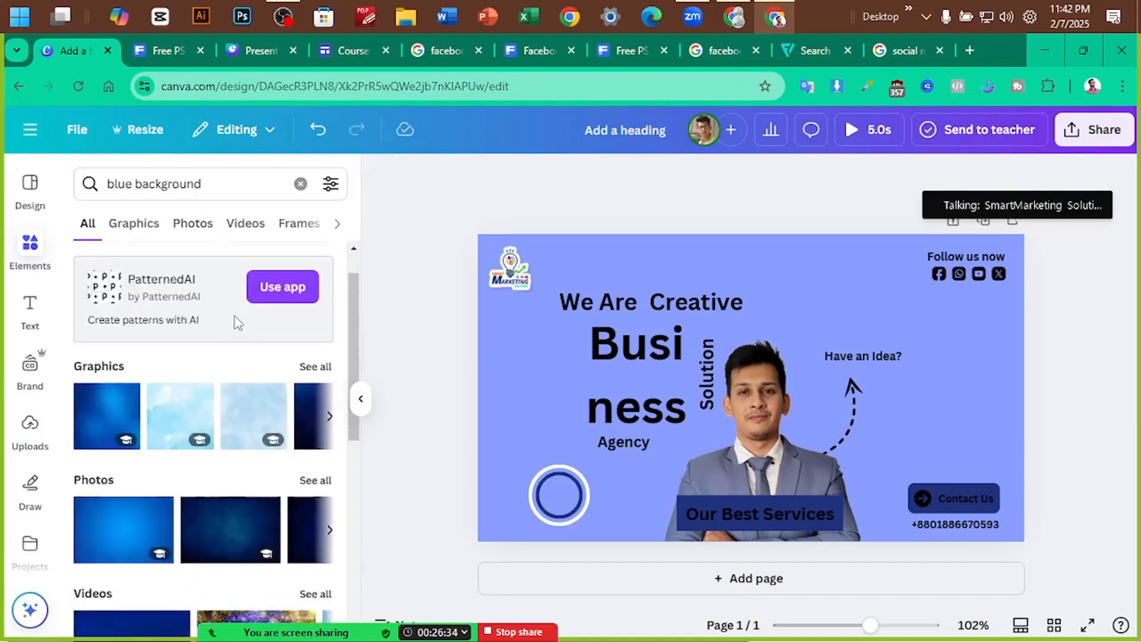
scroll(238, 323, "down", 4)
scroll(232, 338, "up", 1)
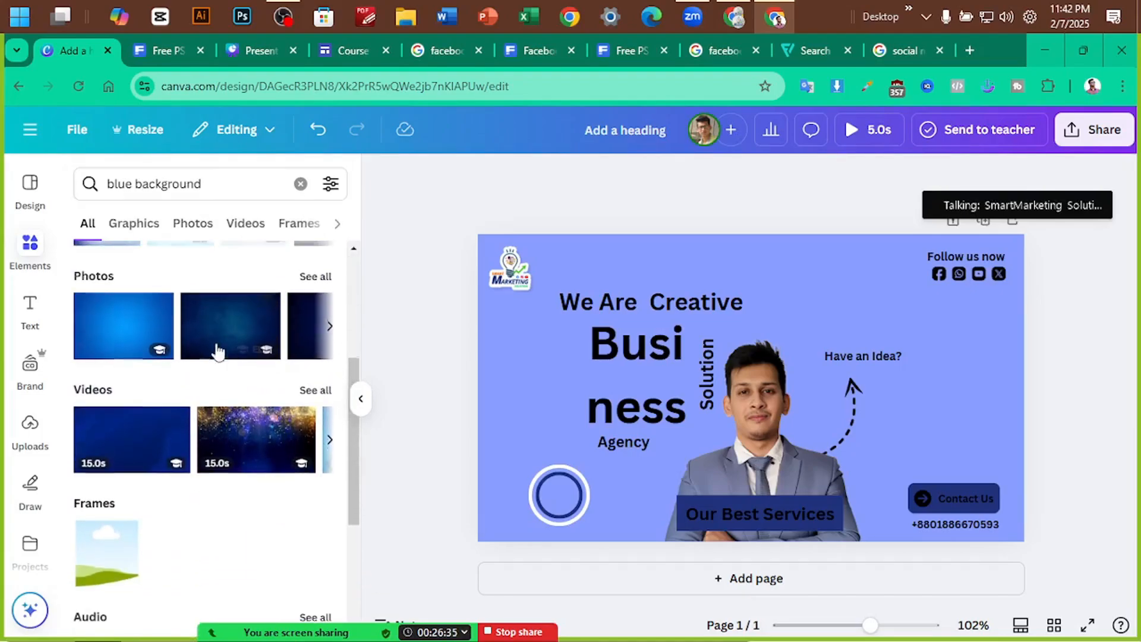
left_click(270, 340)
right_click(836, 338)
left_click(853, 576)
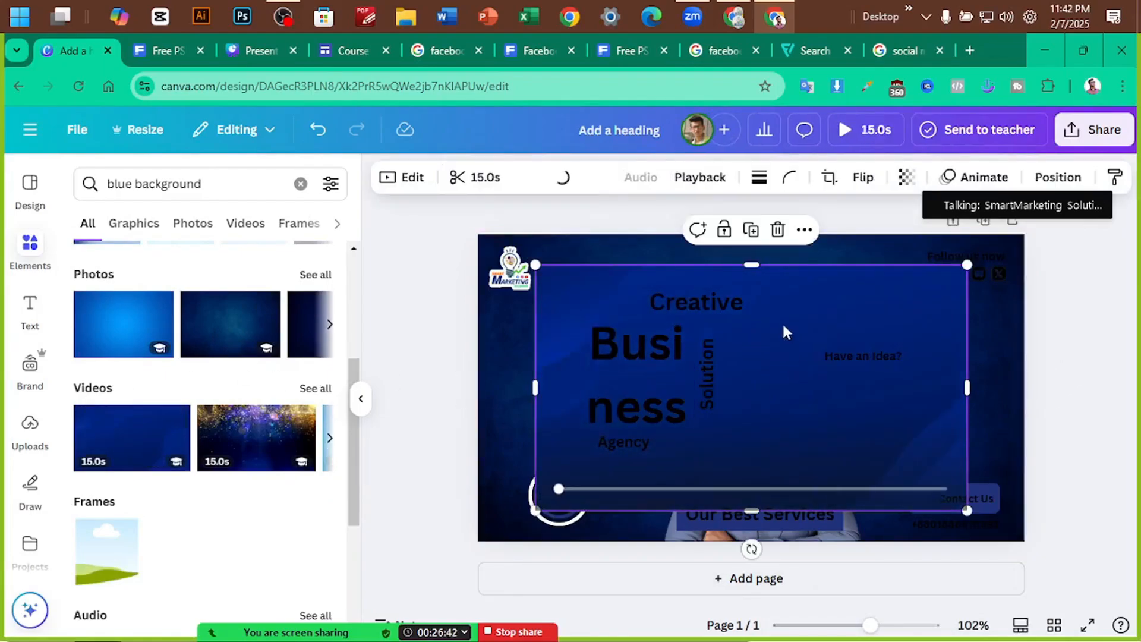
right_click(782, 331)
left_click(858, 576)
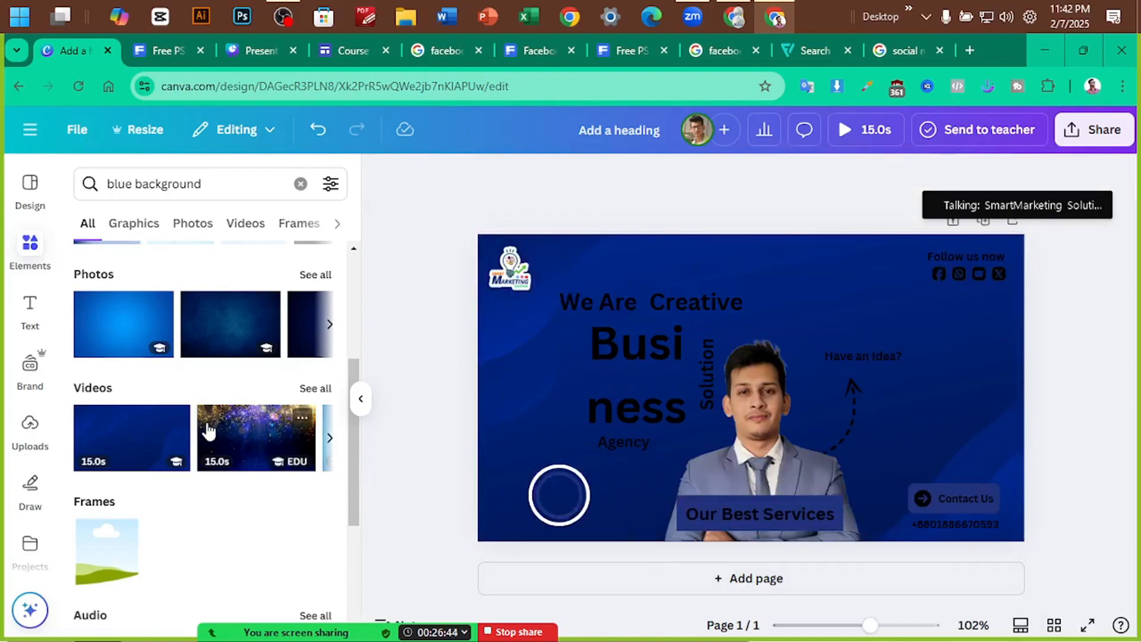
Set the blue streaks photo from all the Photos results as the page background
scroll(207, 430, "down", 3)
scroll(207, 430, "down", 2)
scroll(200, 406, "up", 5)
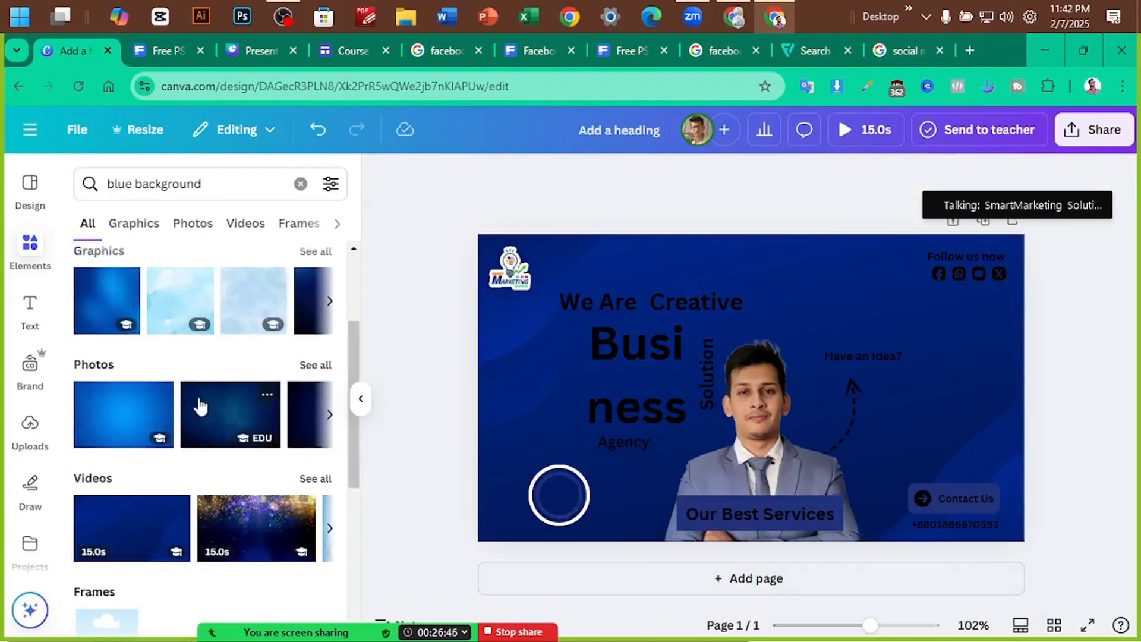
left_click(317, 367)
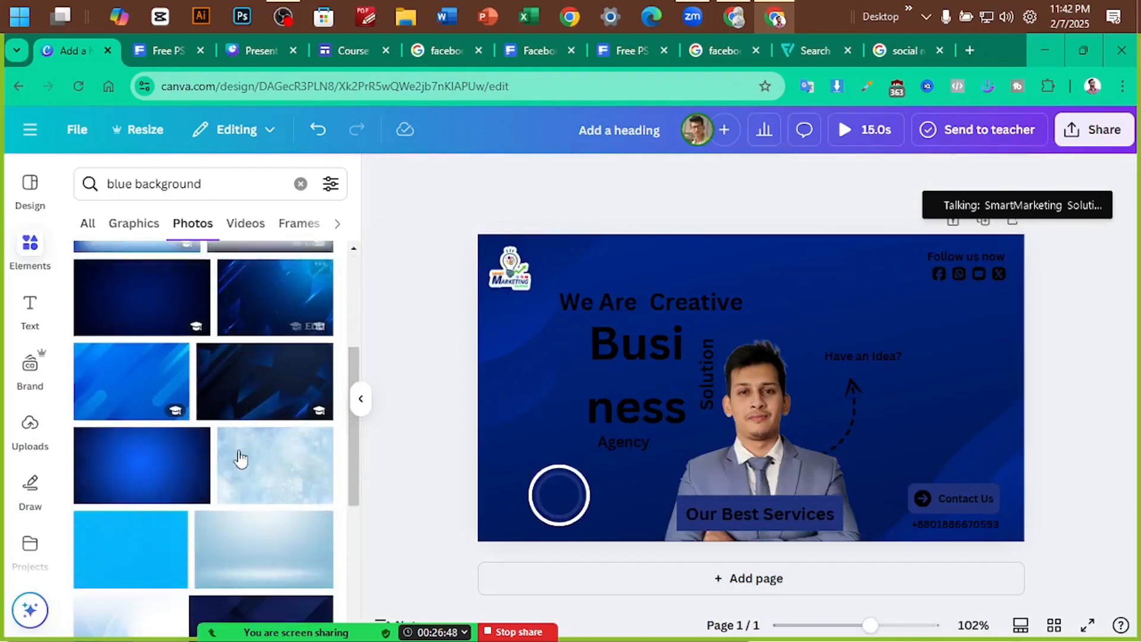
left_click(275, 375)
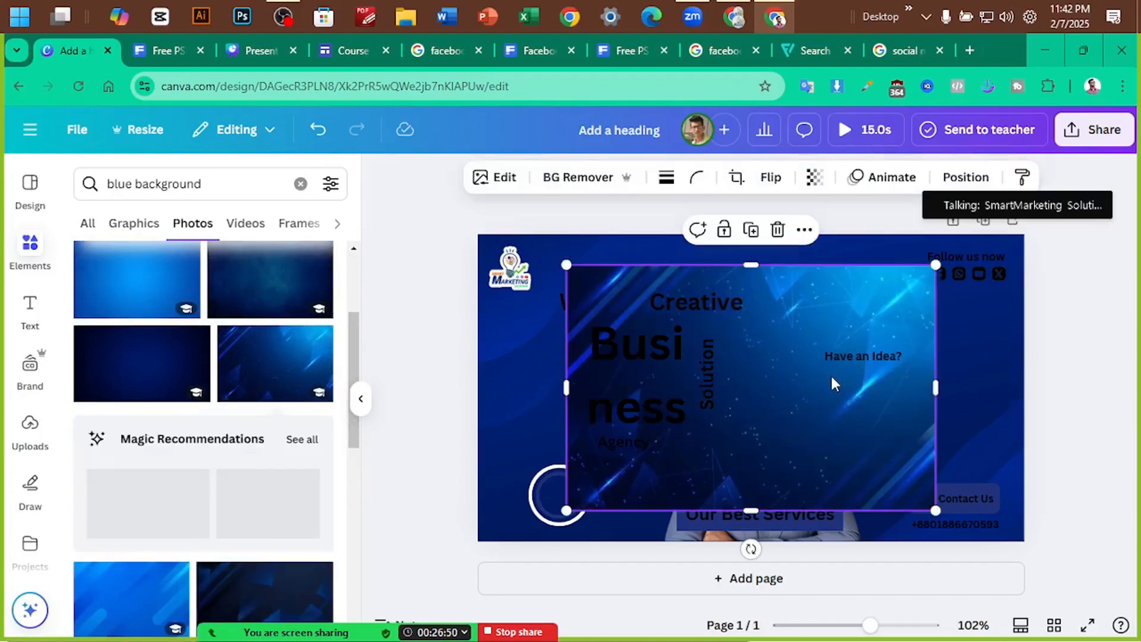
right_click(764, 390)
left_click(811, 576)
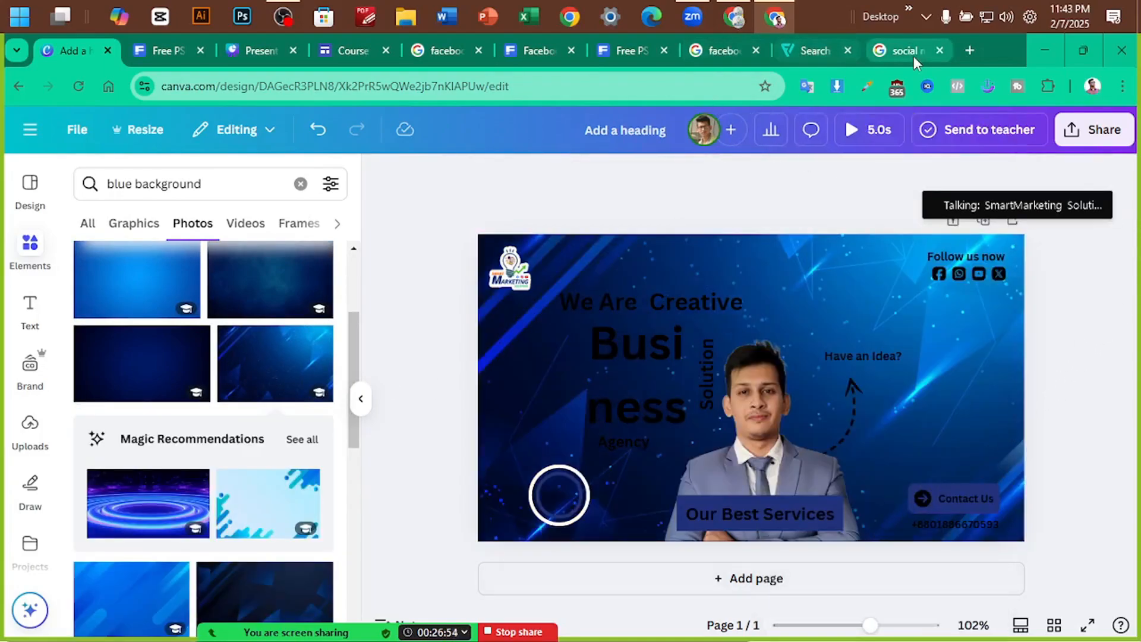
Search Google Images for 'blue bg'
left_click(898, 55)
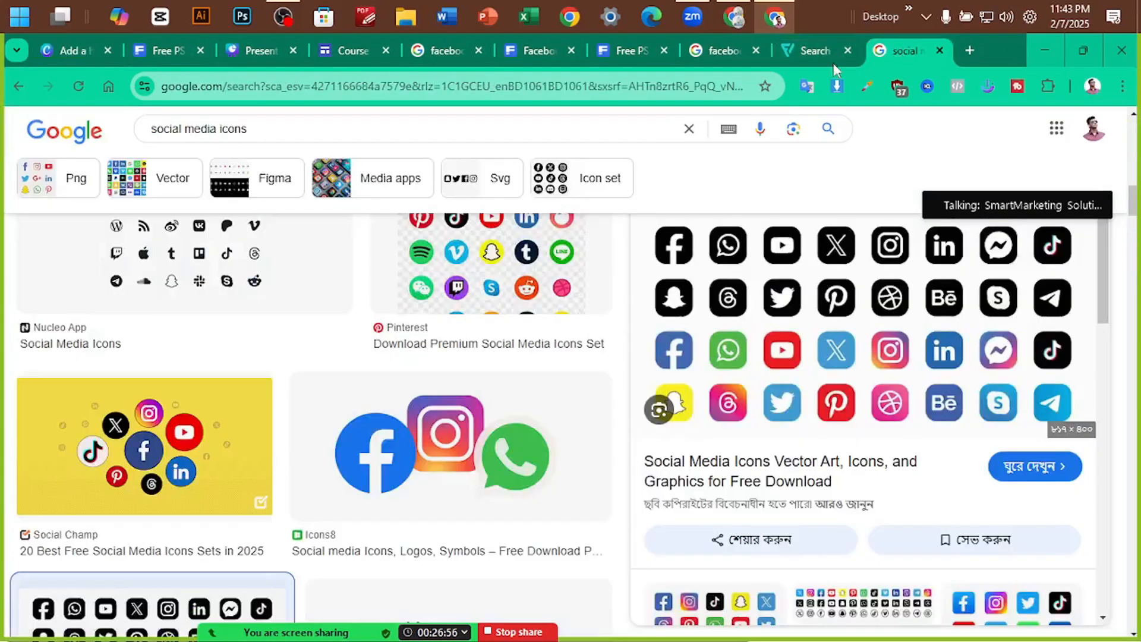
left_click(252, 91)
type("blue")
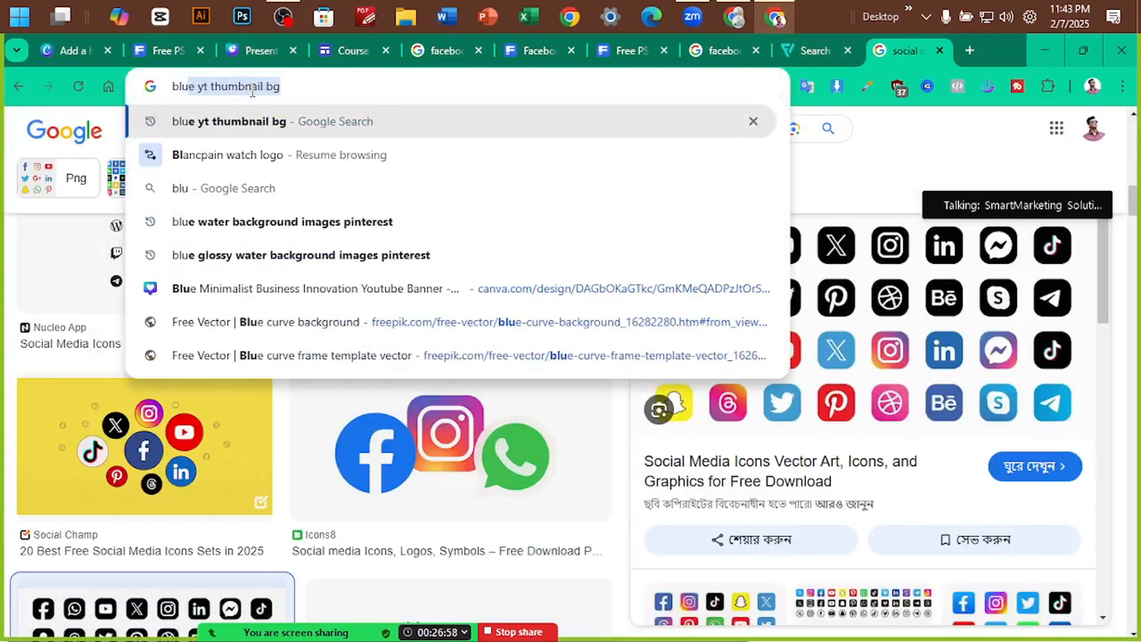
type(" bg")
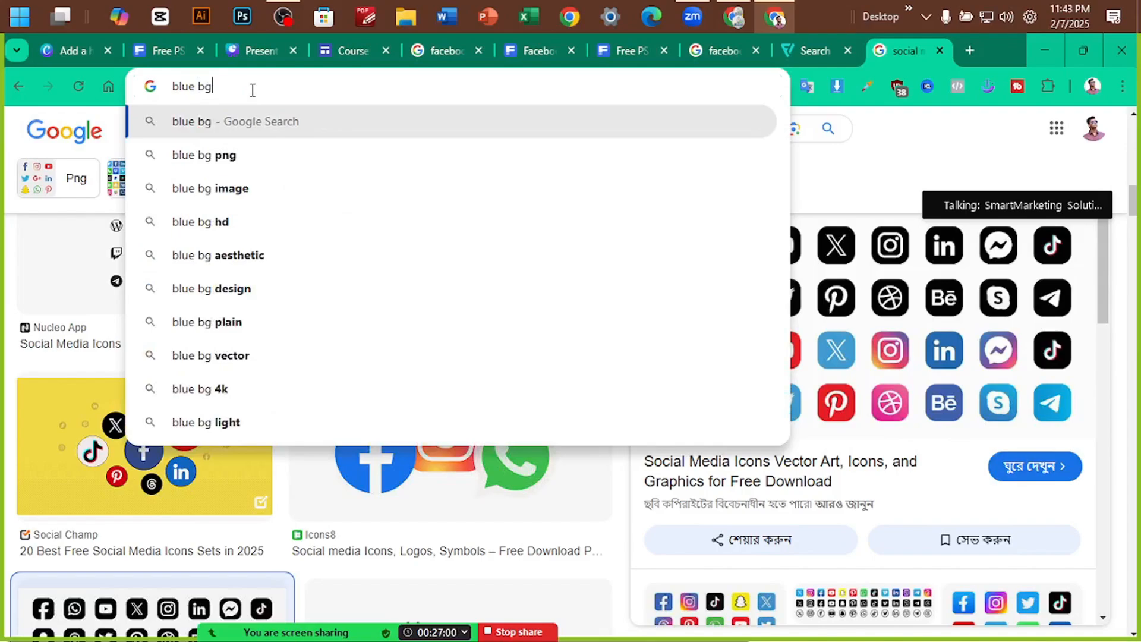
key("Return")
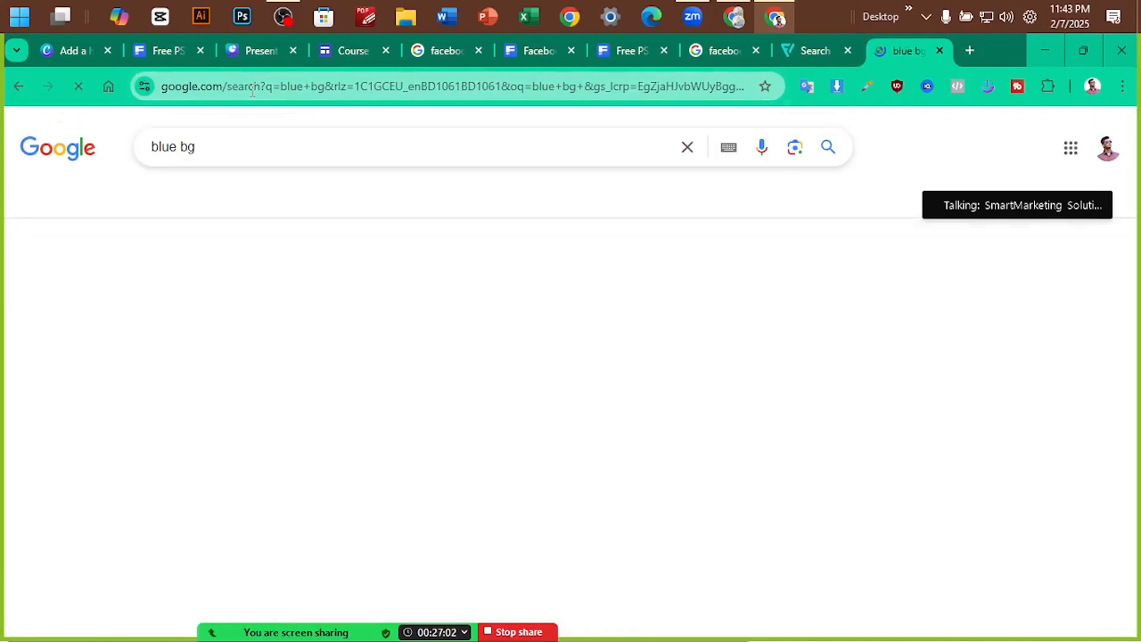
left_click(220, 201)
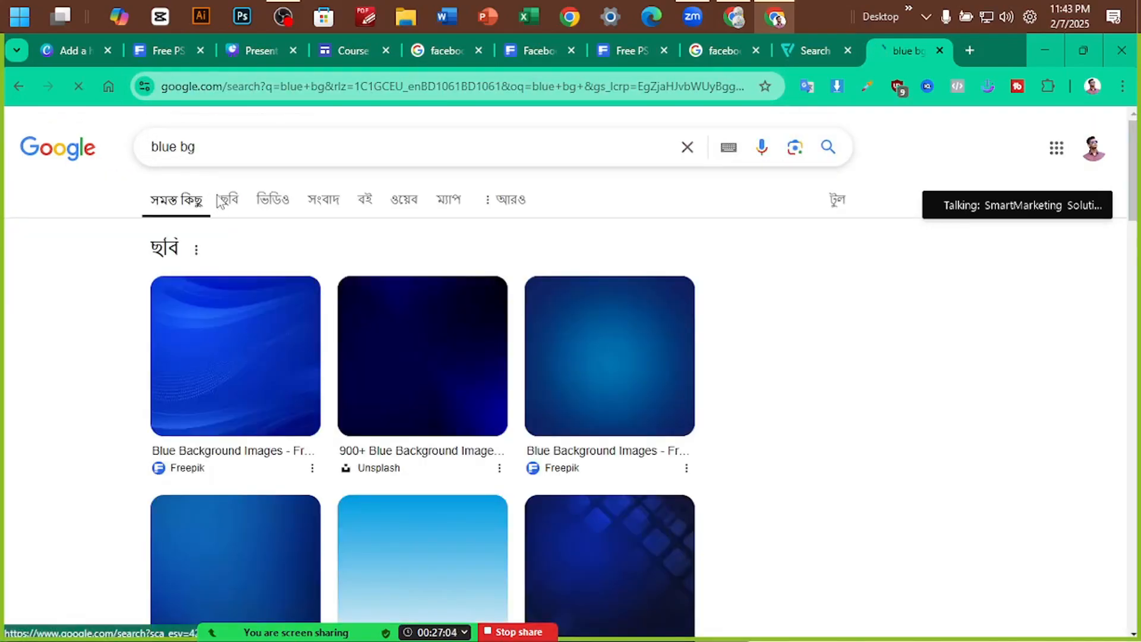
scroll(464, 404, "down", 5)
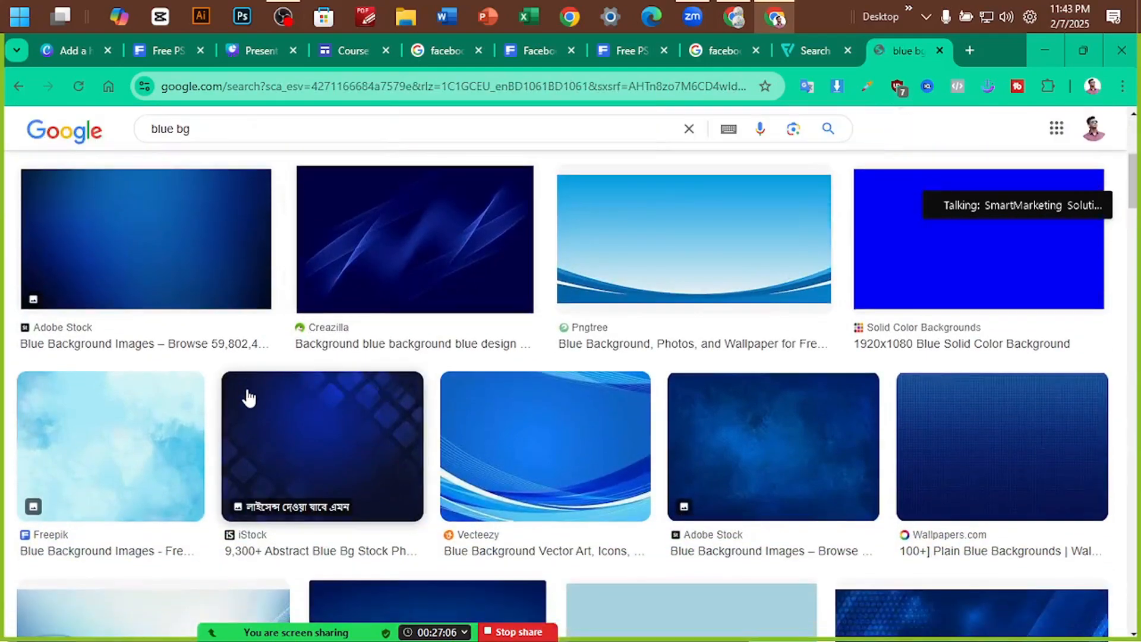
scroll(769, 382, "down", 1)
Preview the Adobe Stock, iStock, Wallpapers.com and Pxfuel blue backgrounds, then return to Canva
left_click(794, 372)
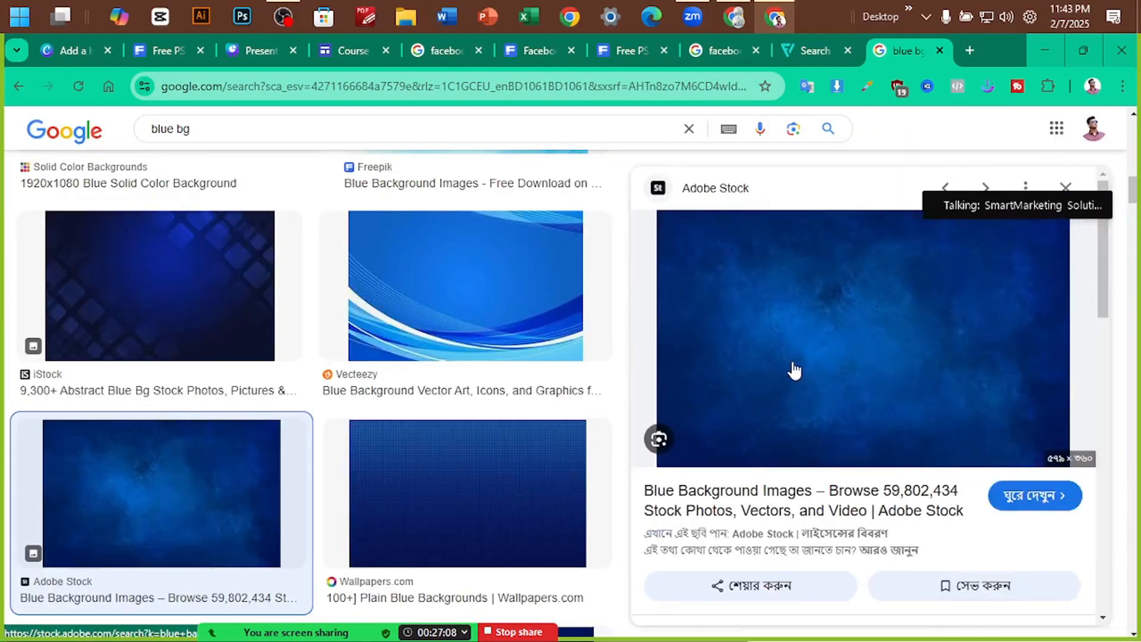
left_click(143, 291)
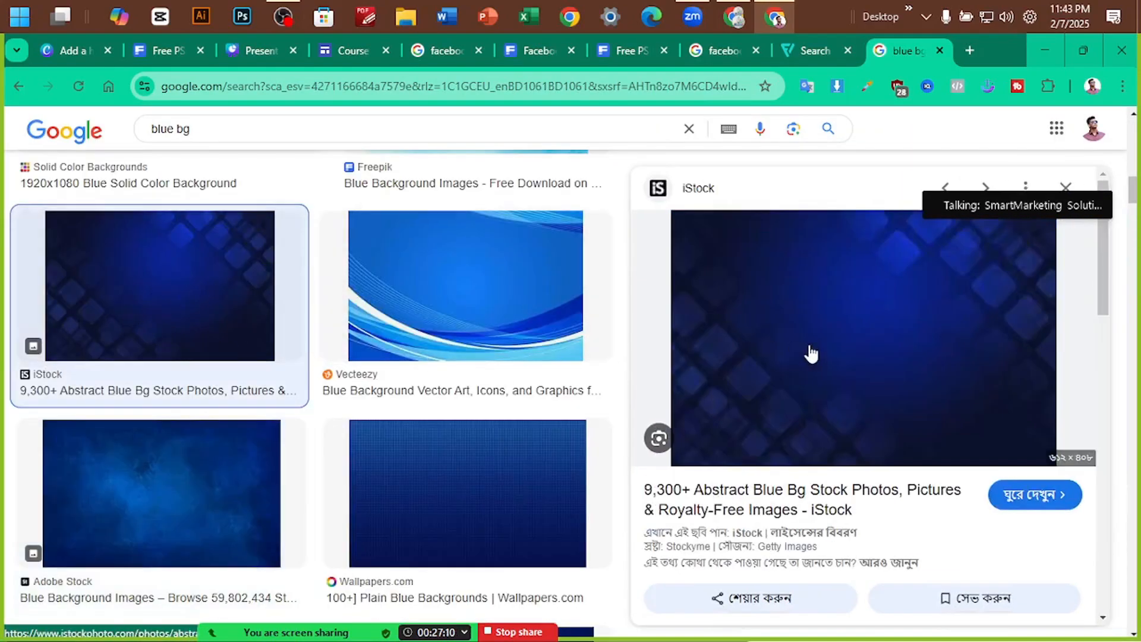
scroll(912, 382, "down", 1)
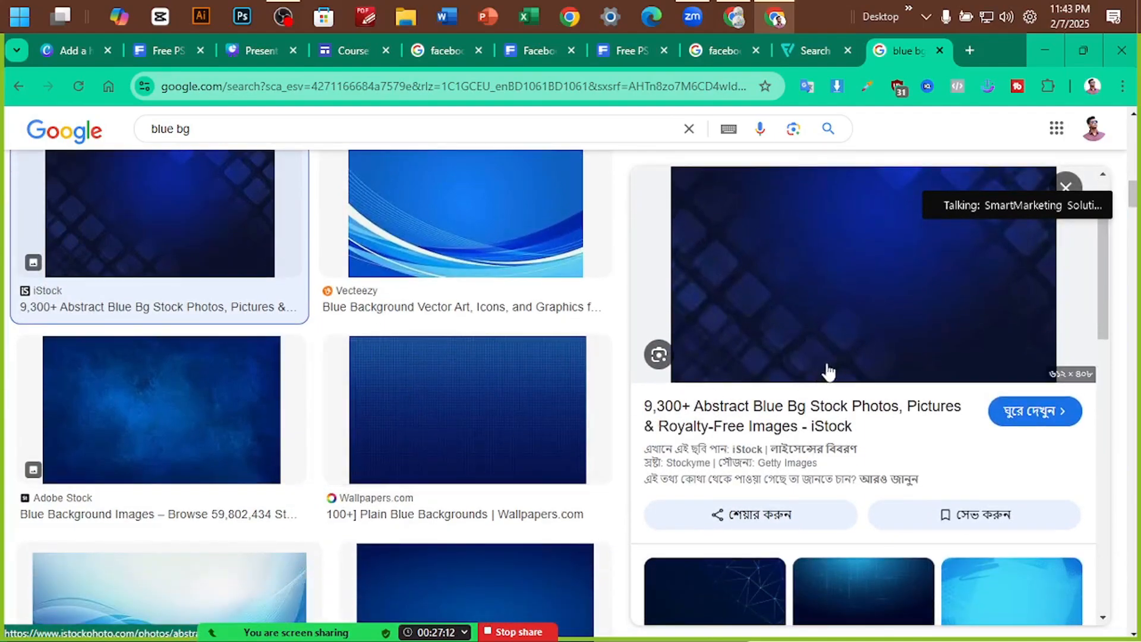
scroll(428, 416, "down", 2)
left_click(453, 234)
scroll(911, 377, "down", 3)
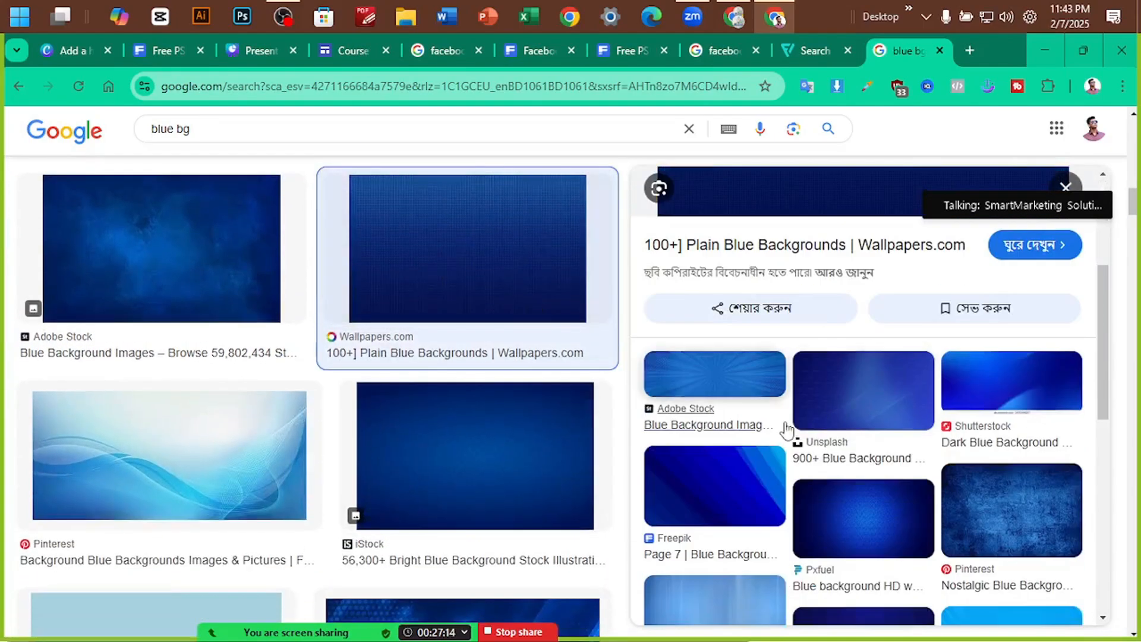
left_click(893, 523)
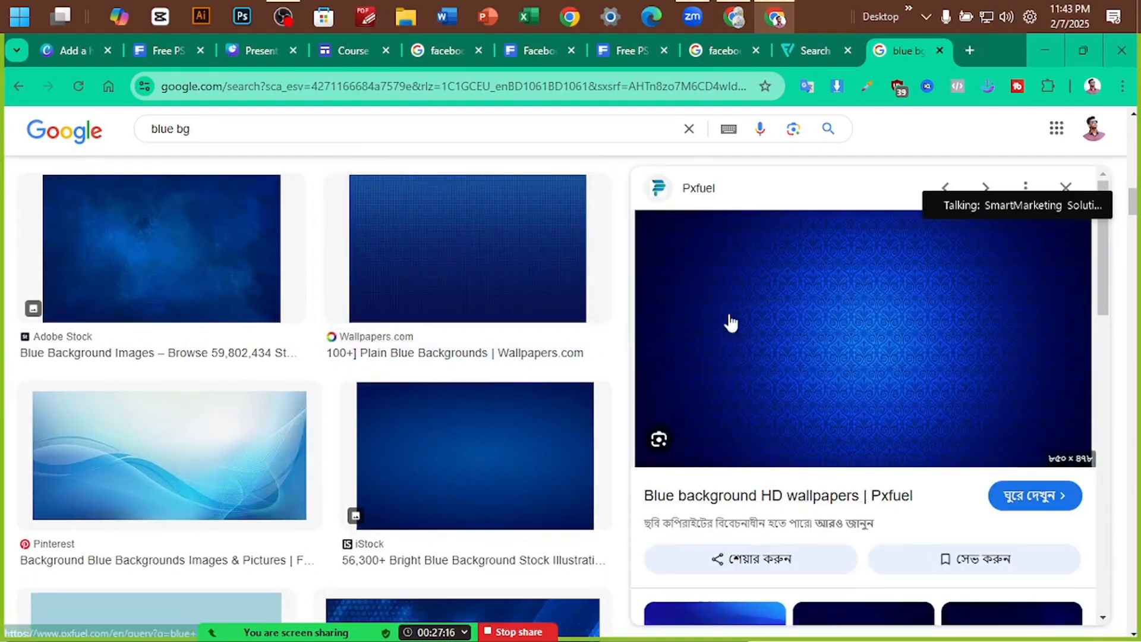
scroll(451, 386, "down", 1)
left_click(439, 363)
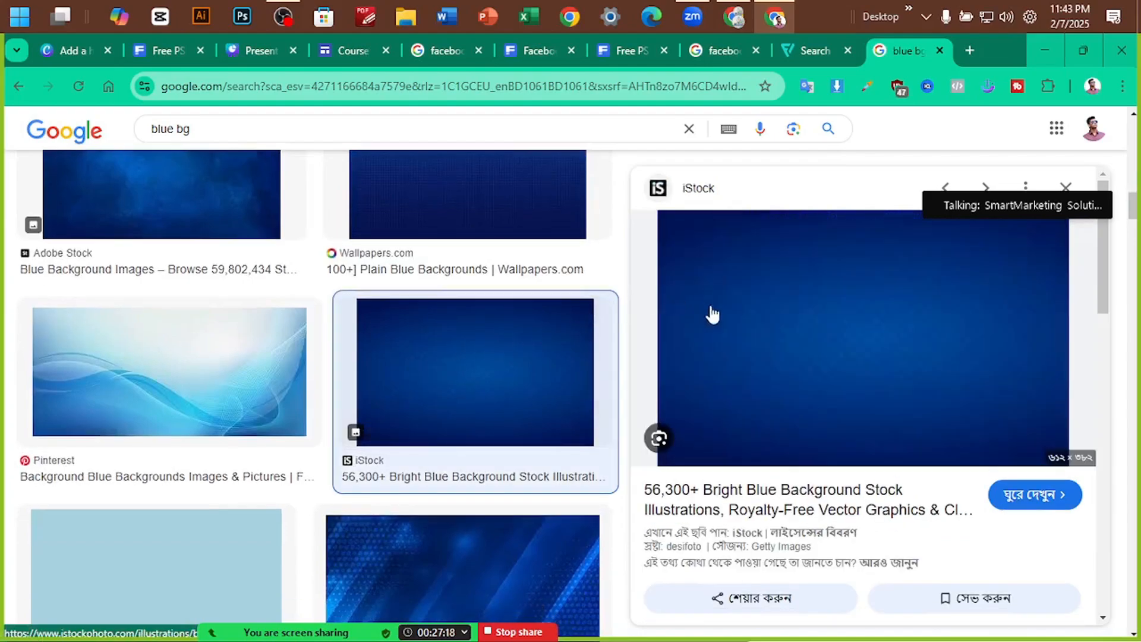
scroll(237, 346, "down", 3)
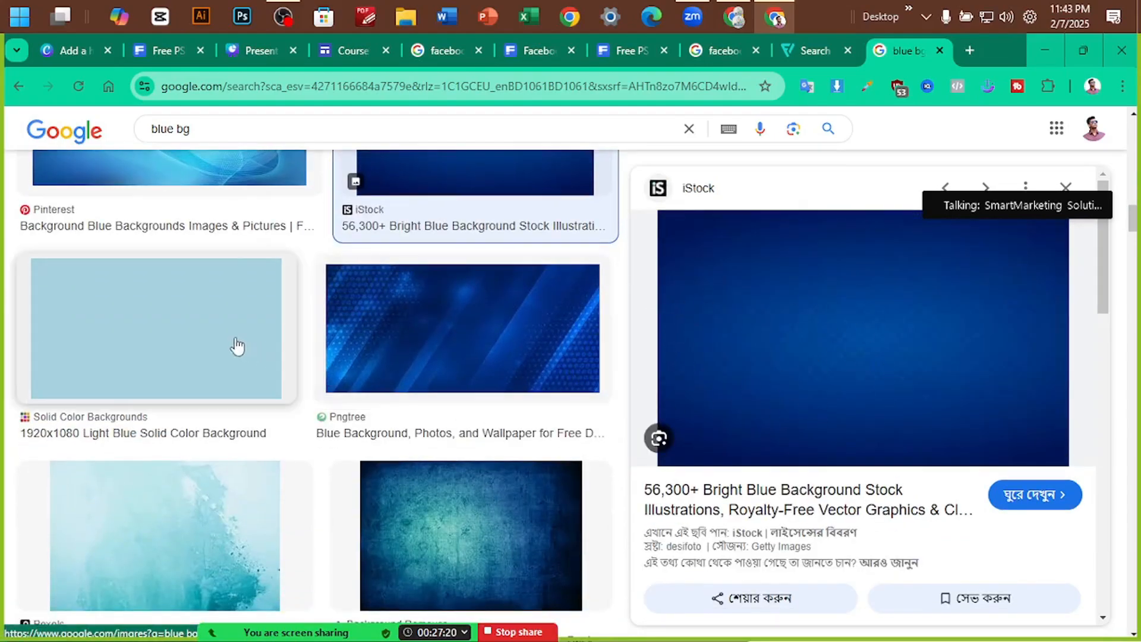
left_click(74, 47)
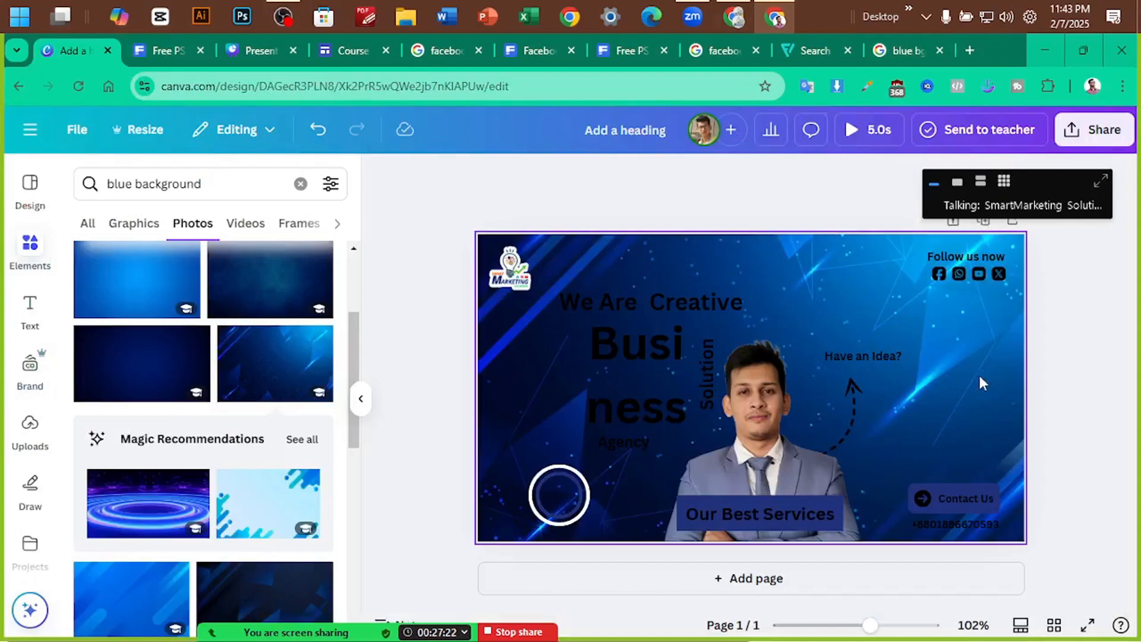
Set a deep-blue gradient photo as the banner's page background
scroll(306, 478, "down", 3)
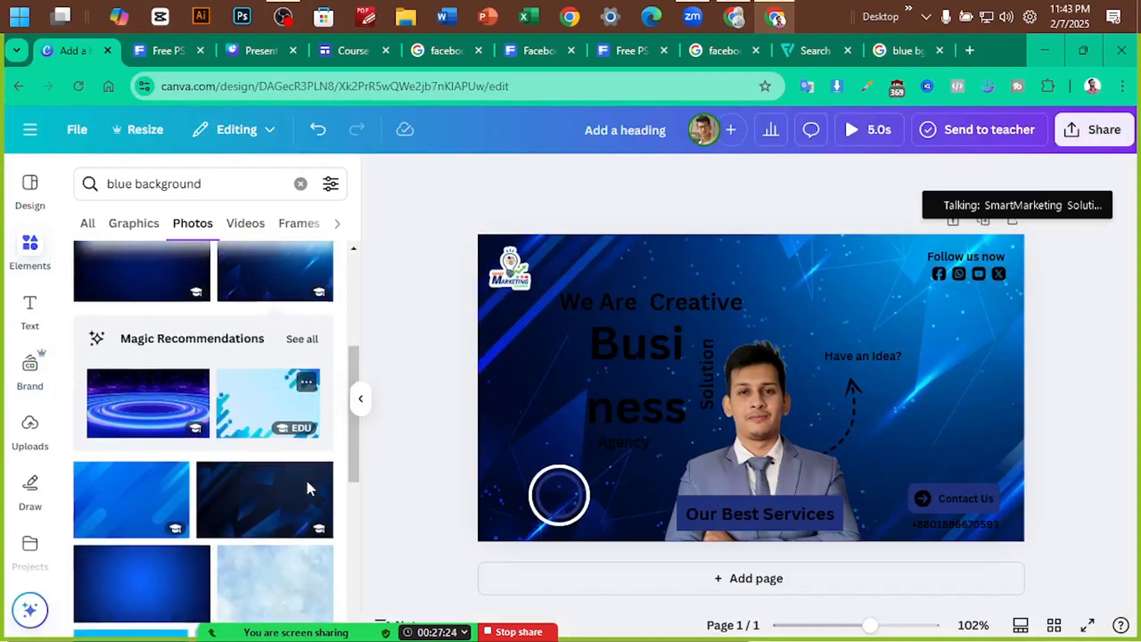
left_click(146, 454)
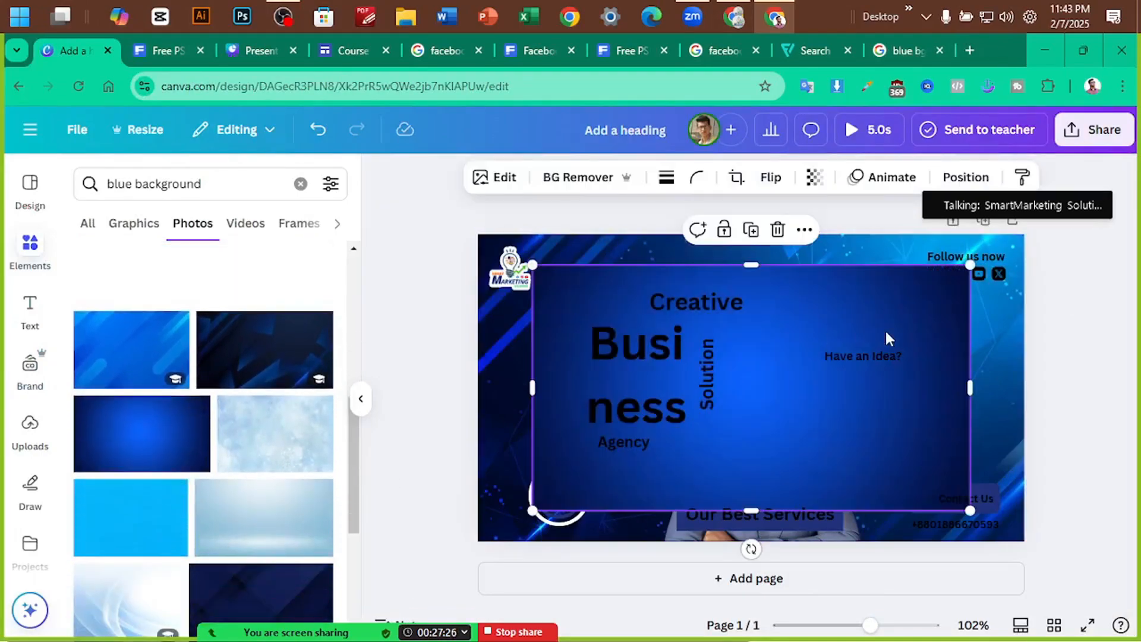
right_click(788, 341)
left_click(845, 581)
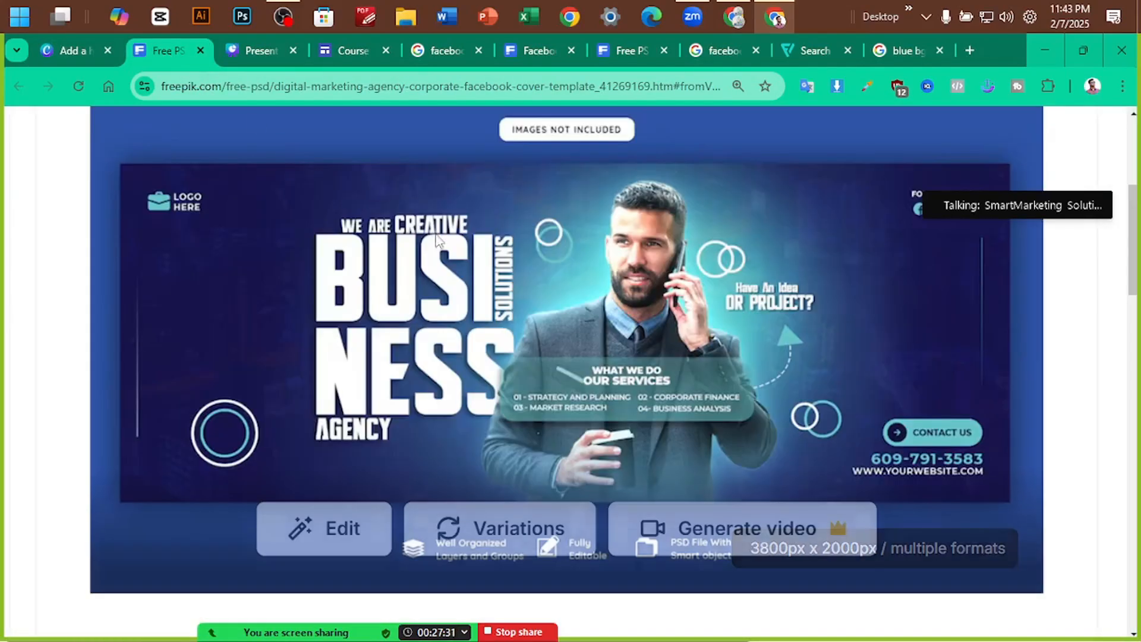
Compare against the Freepik business cover template, then return to the Canva banner
left_click(170, 54)
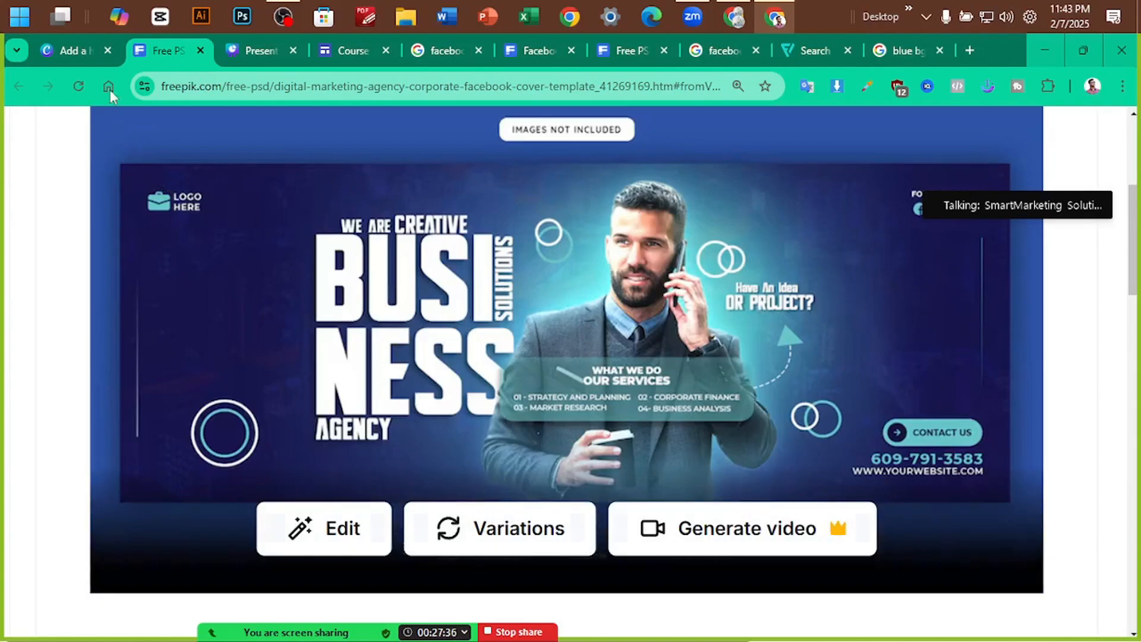
left_click(77, 48)
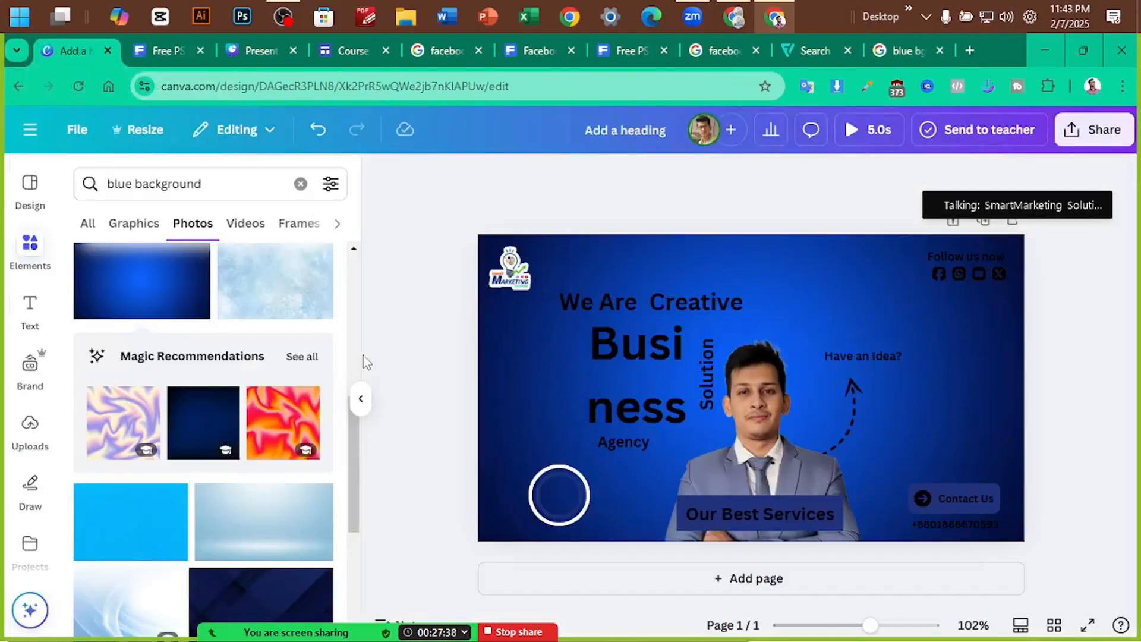
scroll(297, 273, "down", 3)
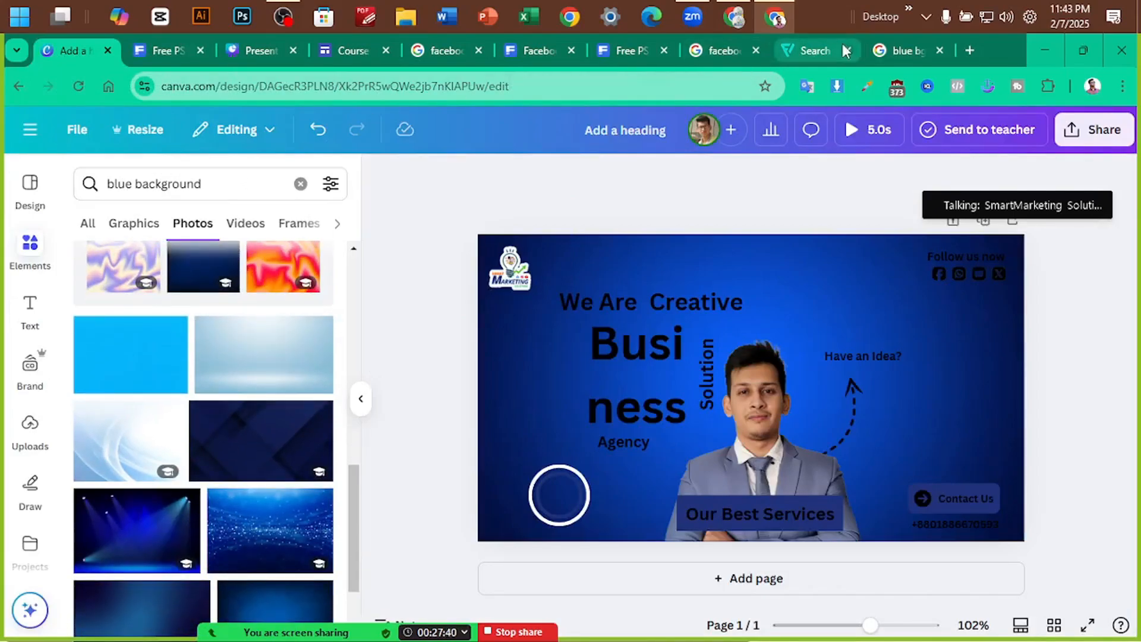
left_click(912, 50)
scroll(421, 400, "up", 5)
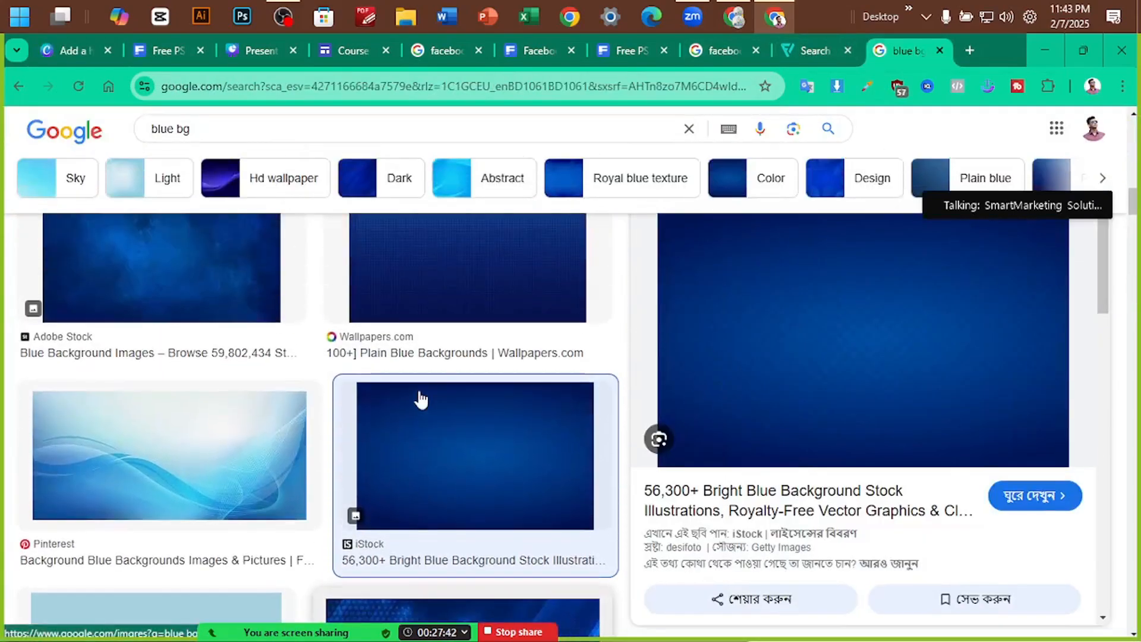
left_click(404, 369)
scroll(192, 340, "up", 5)
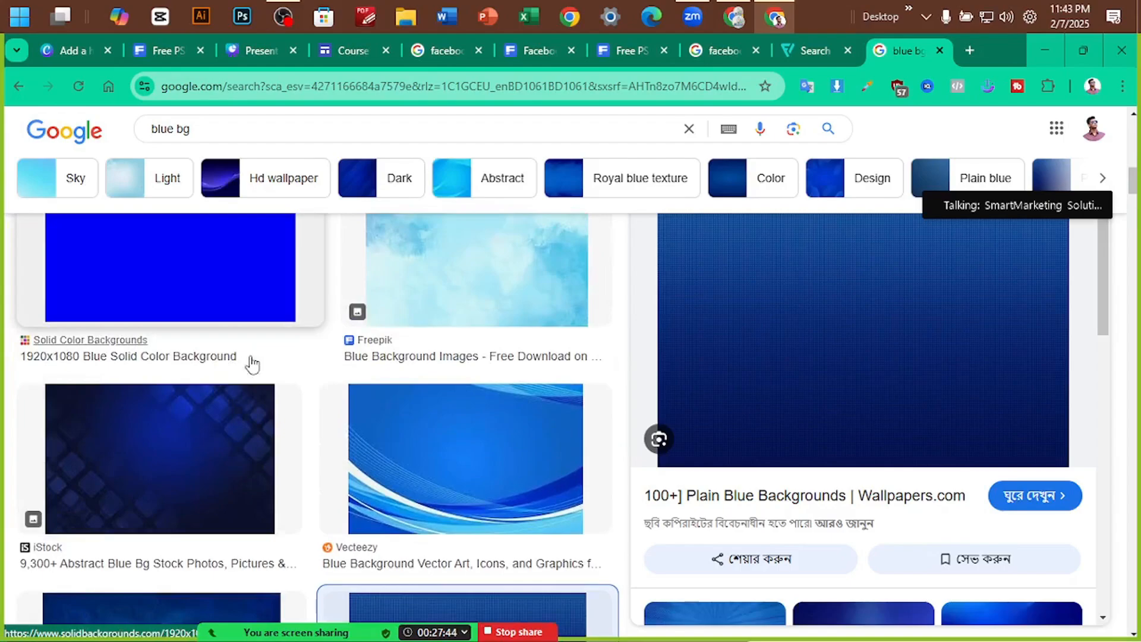
scroll(234, 442, "up", 10)
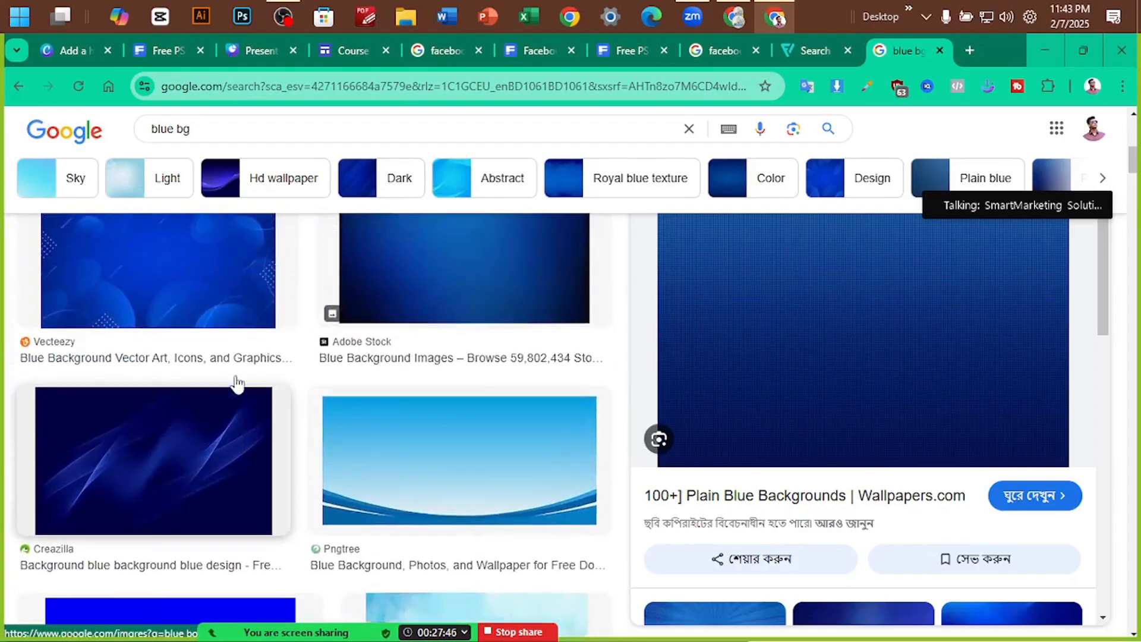
left_click(440, 344)
scroll(443, 369, "down", 5)
scroll(879, 399, "down", 7)
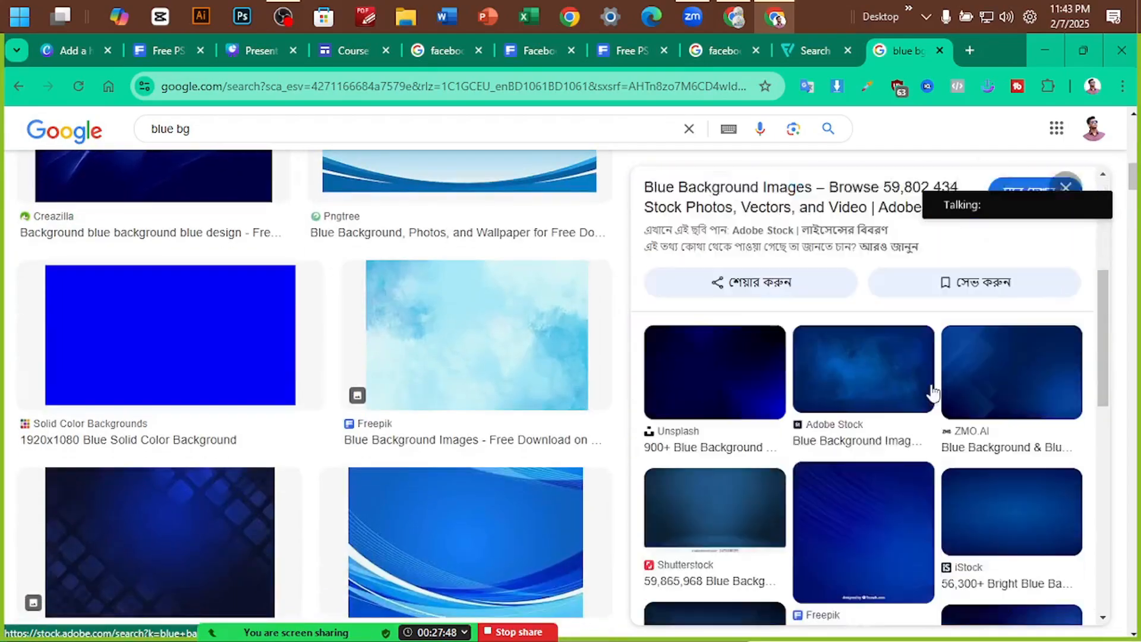
left_click(295, 132)
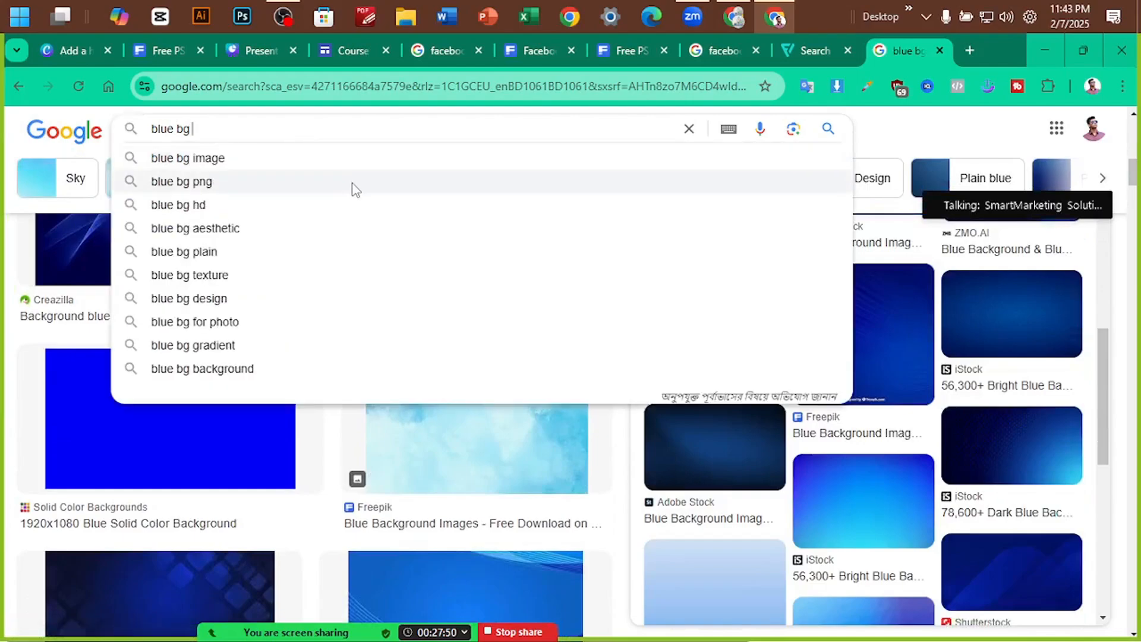
type("texture")
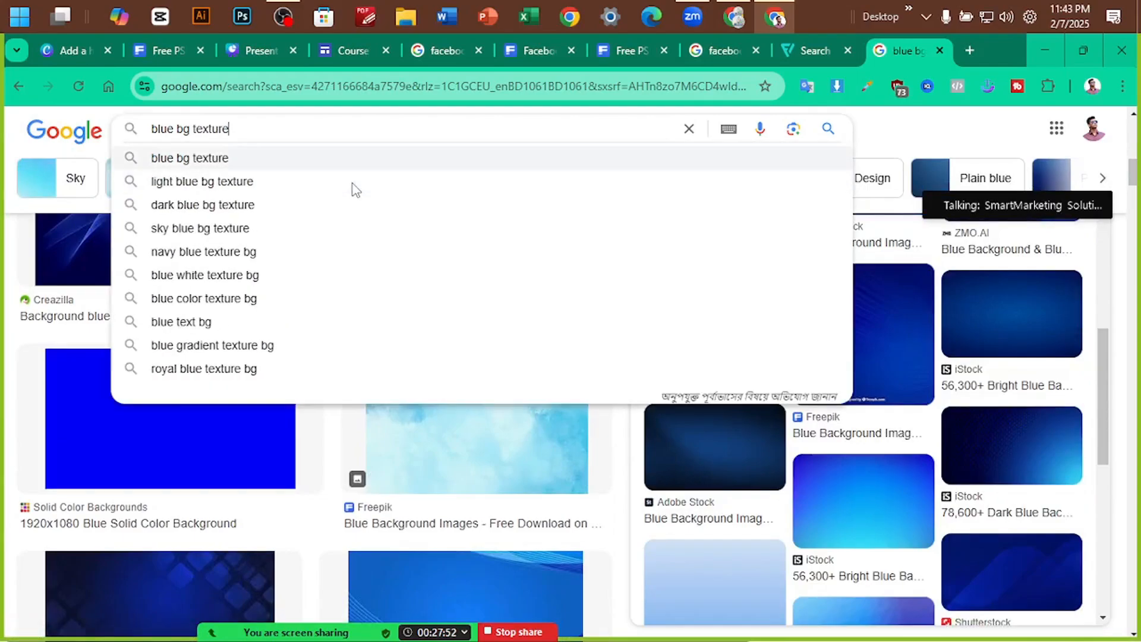
key("Return")
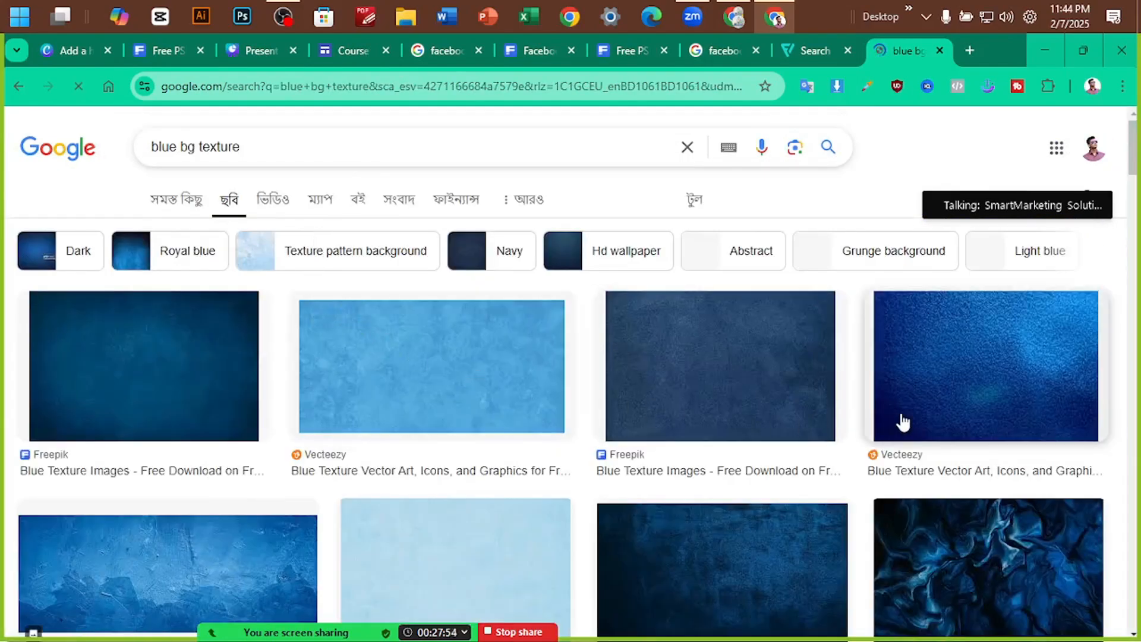
scroll(901, 423, "down", 10)
scroll(501, 451, "down", 3)
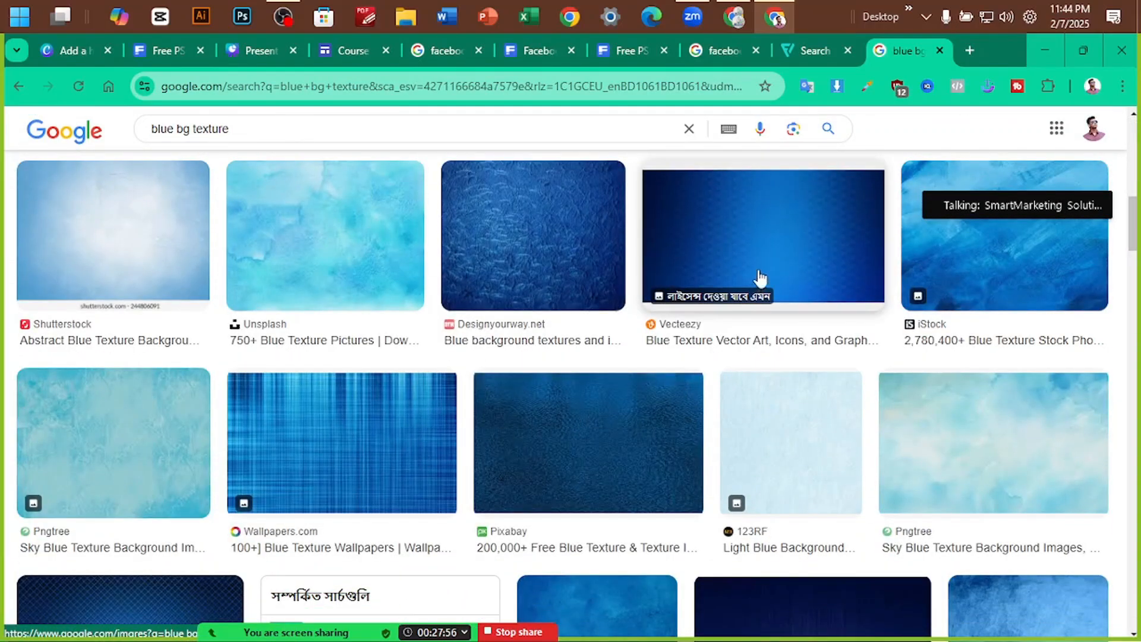
scroll(561, 484, "down", 6)
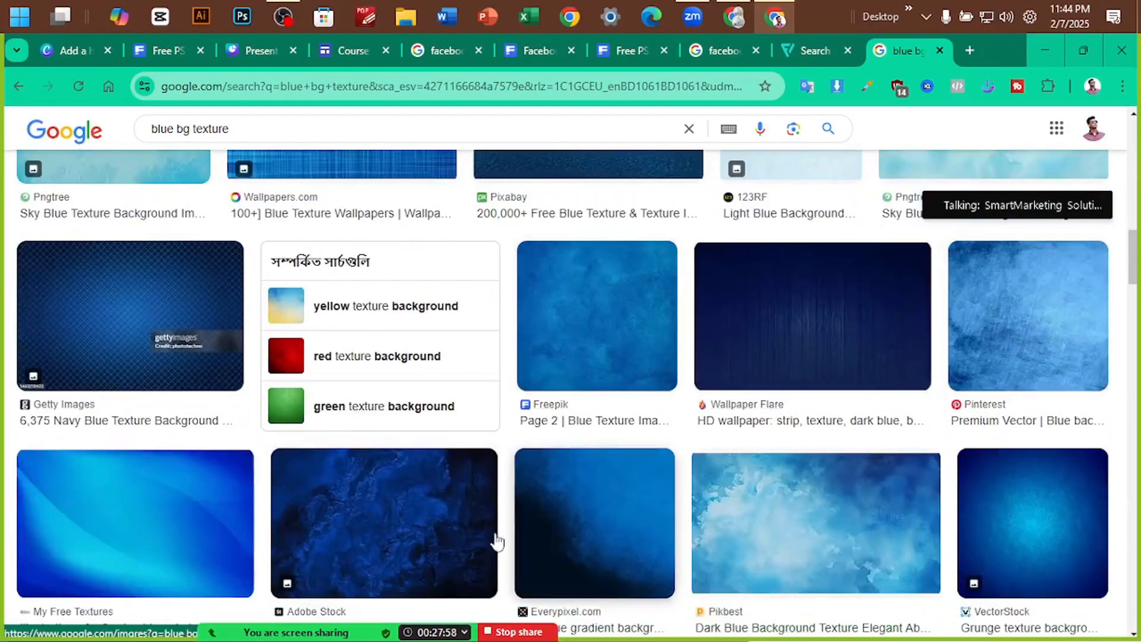
scroll(451, 395, "down", 14)
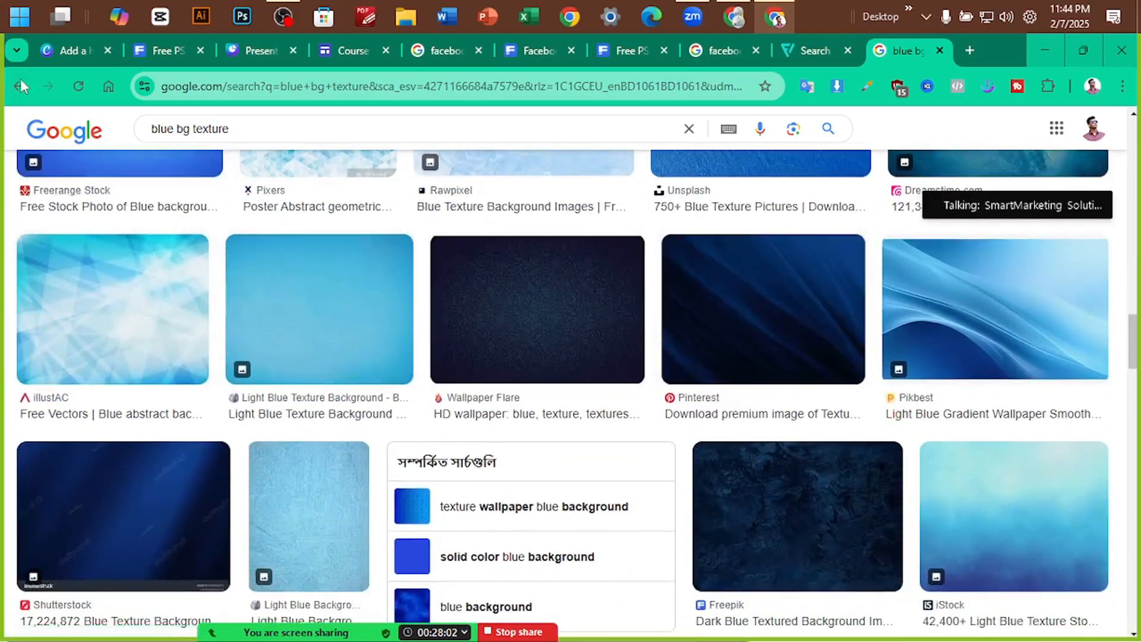
key("alt+Left")
scroll(843, 422, "down", 8)
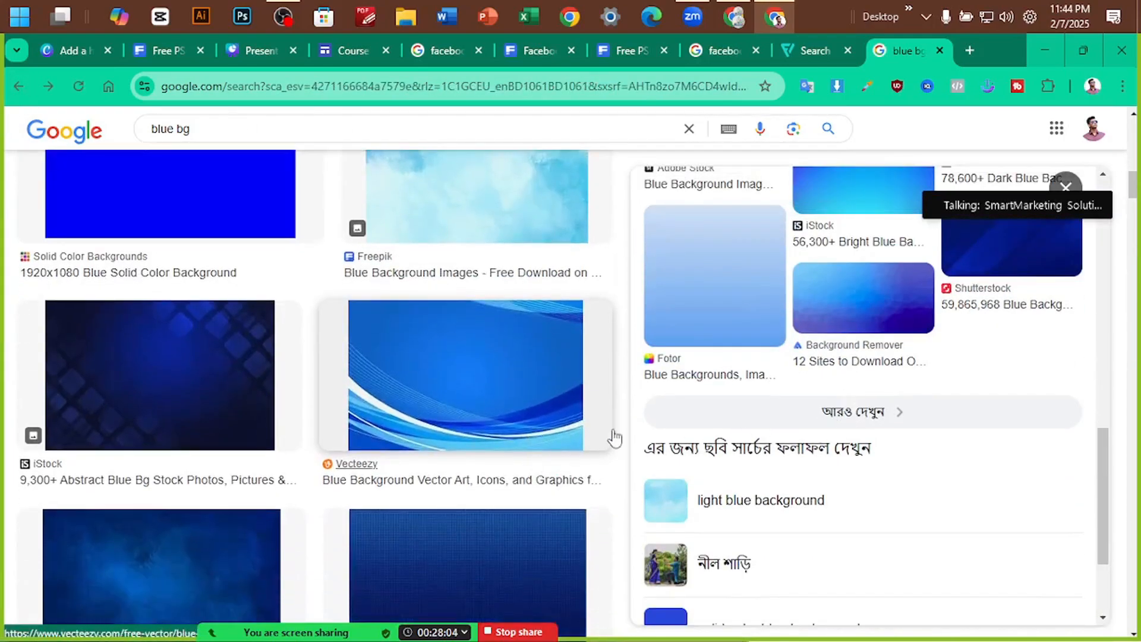
left_click(845, 326)
scroll(365, 408, "down", 7)
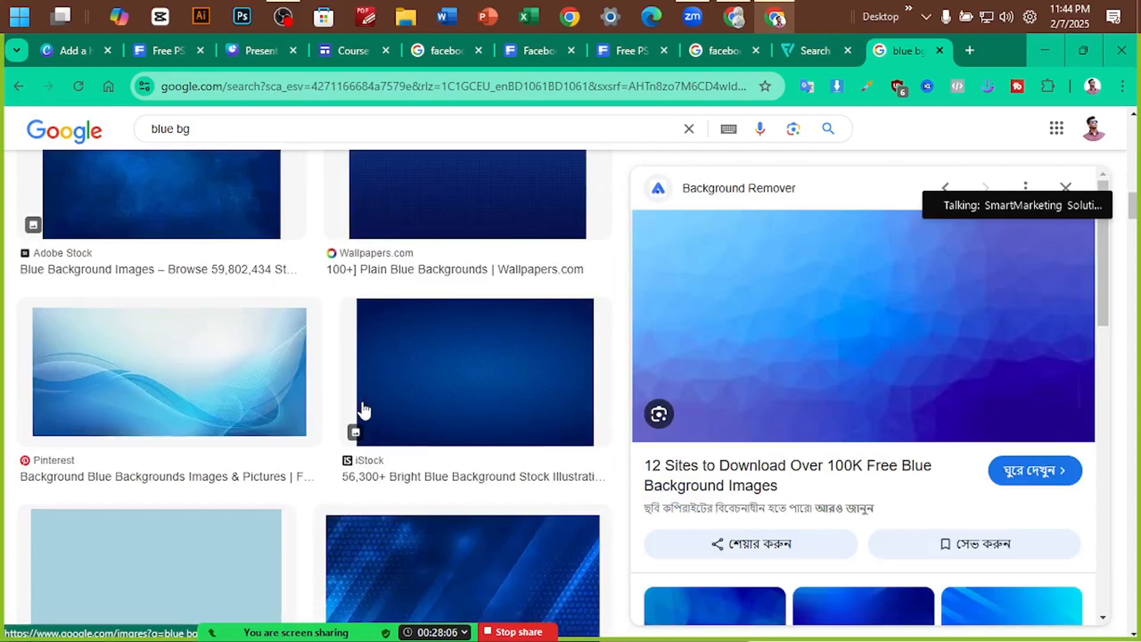
scroll(510, 373, "down", 4)
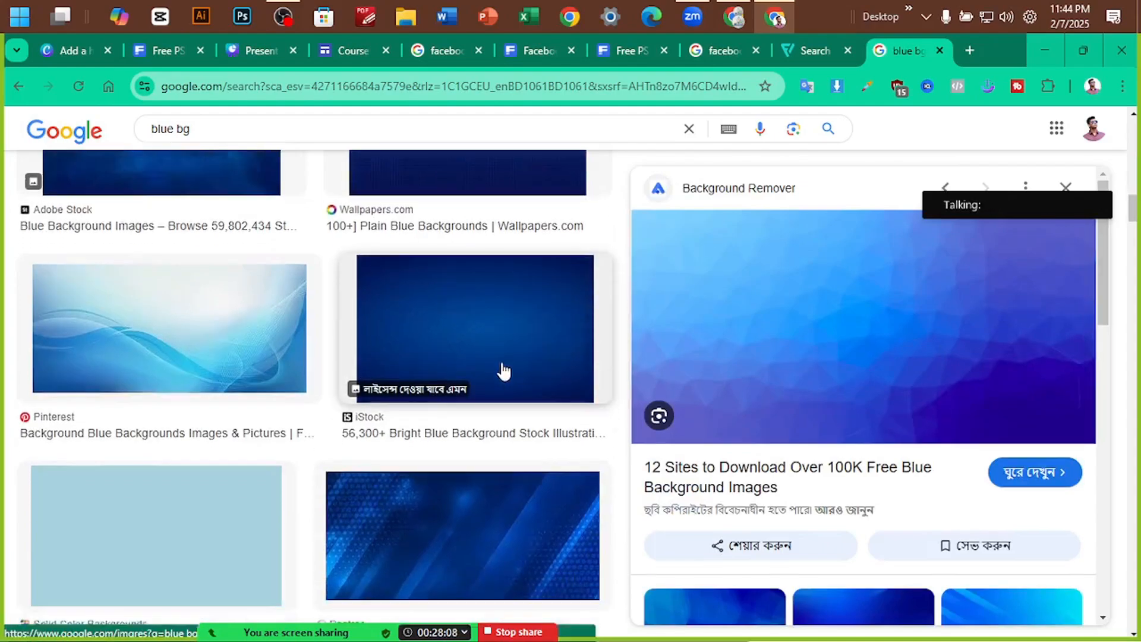
left_click(469, 347)
scroll(316, 374, "down", 7)
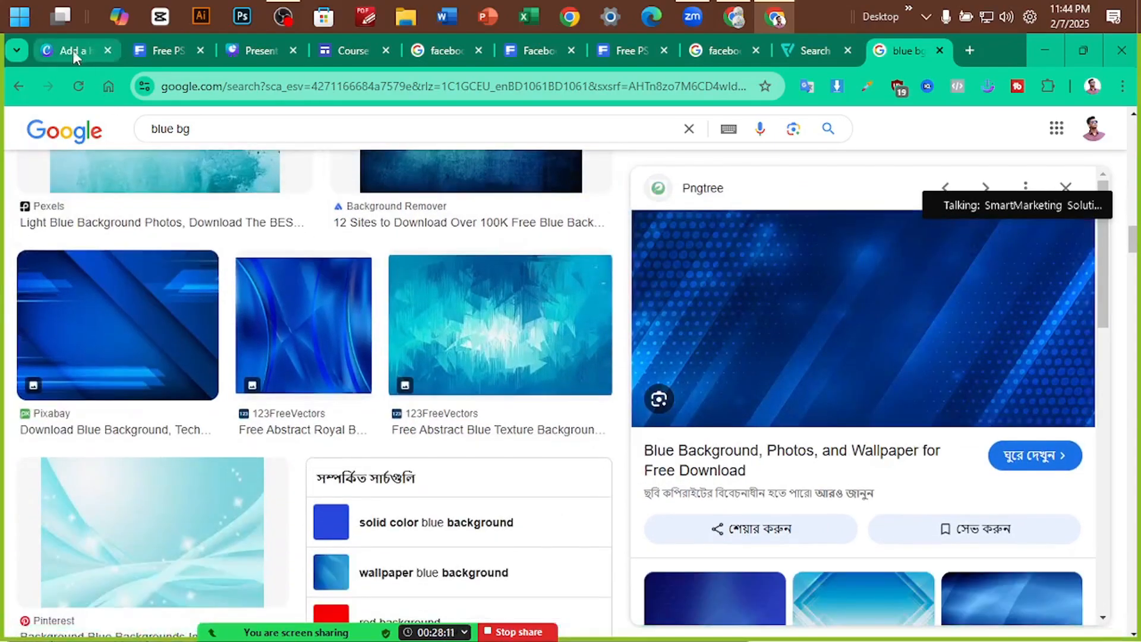
left_click(73, 50)
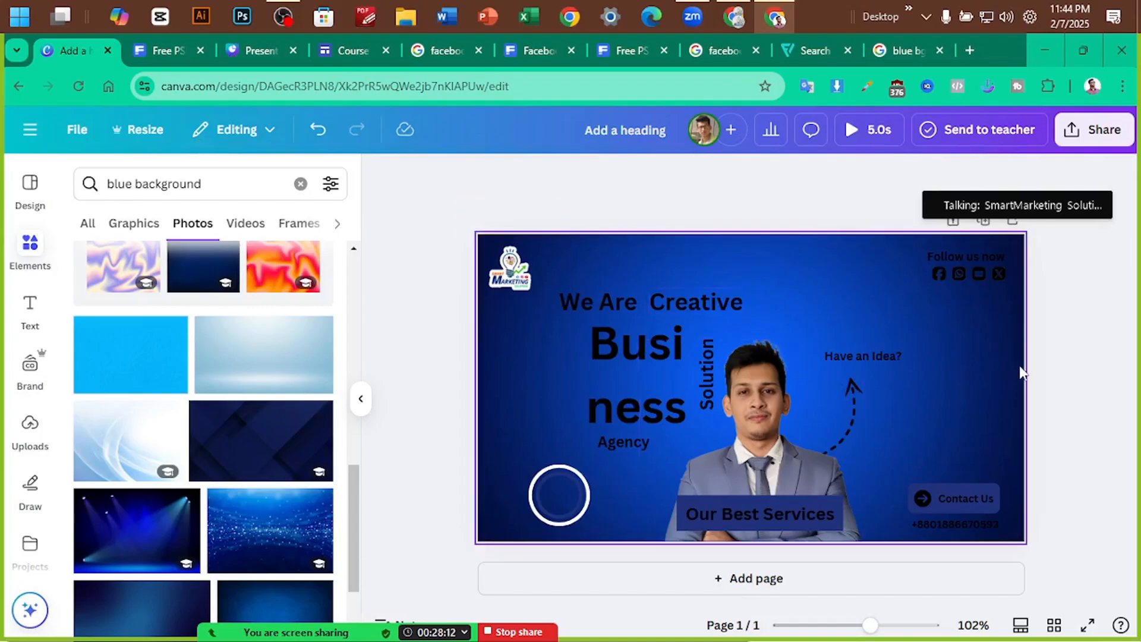
Search Elements for 'texture' and show the Graphics results
scroll(271, 475, "down", 3)
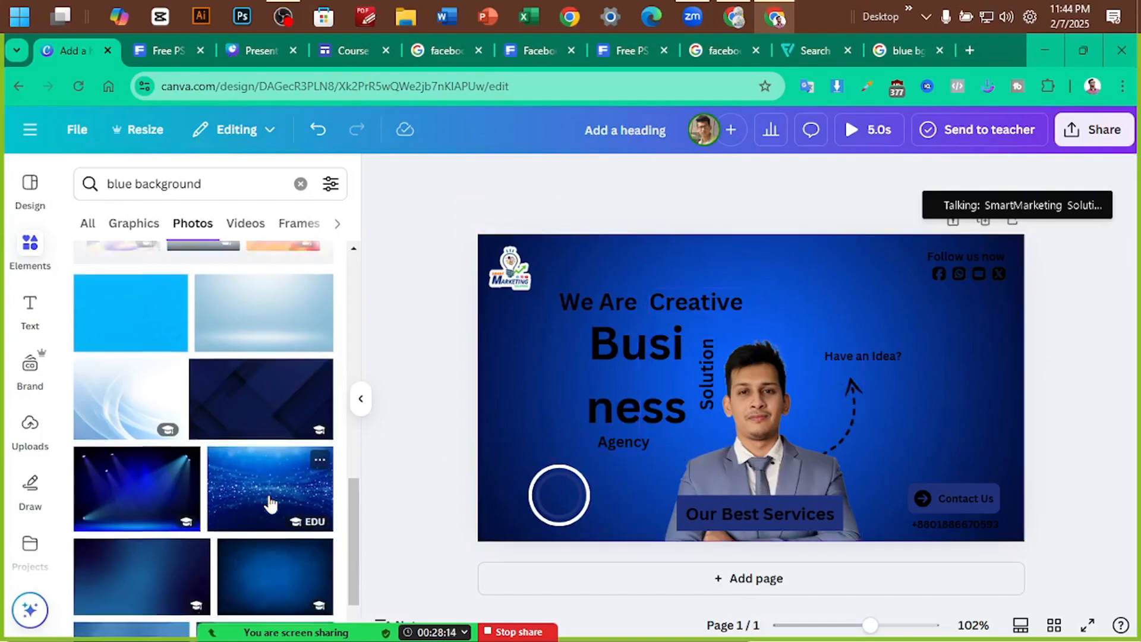
left_click_drag(218, 183, 81, 185)
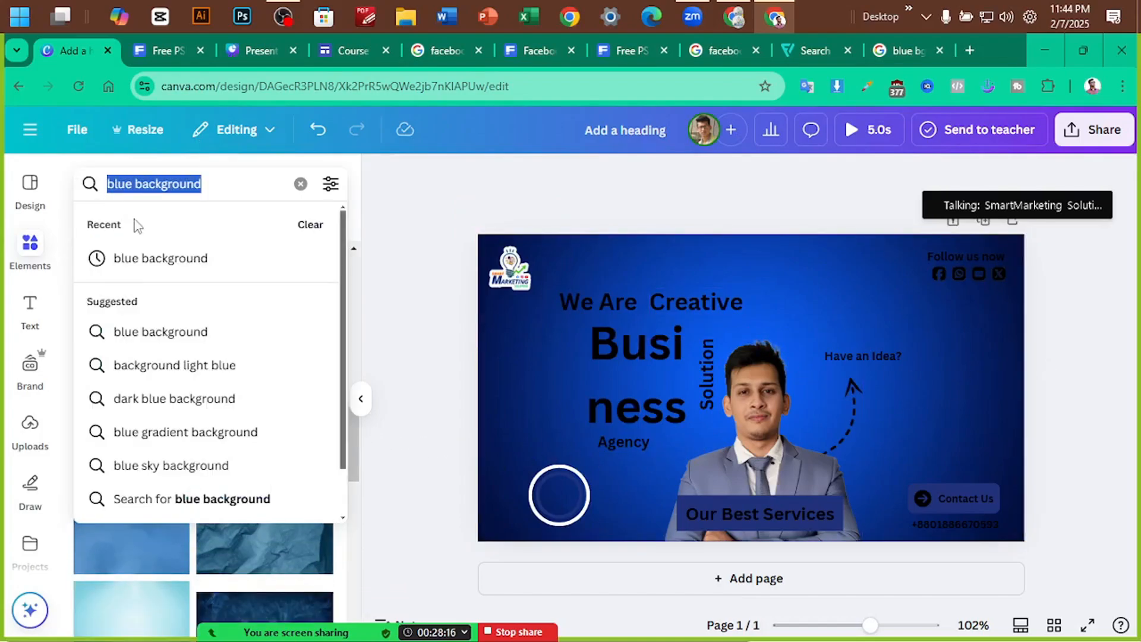
type("text")
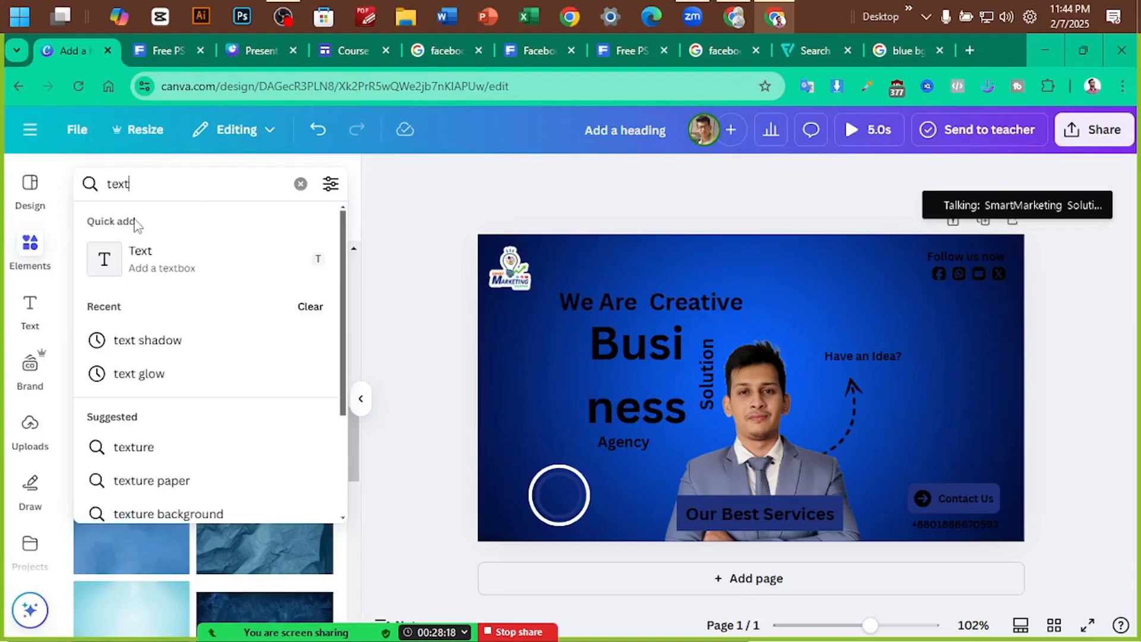
type("ure")
key("Return")
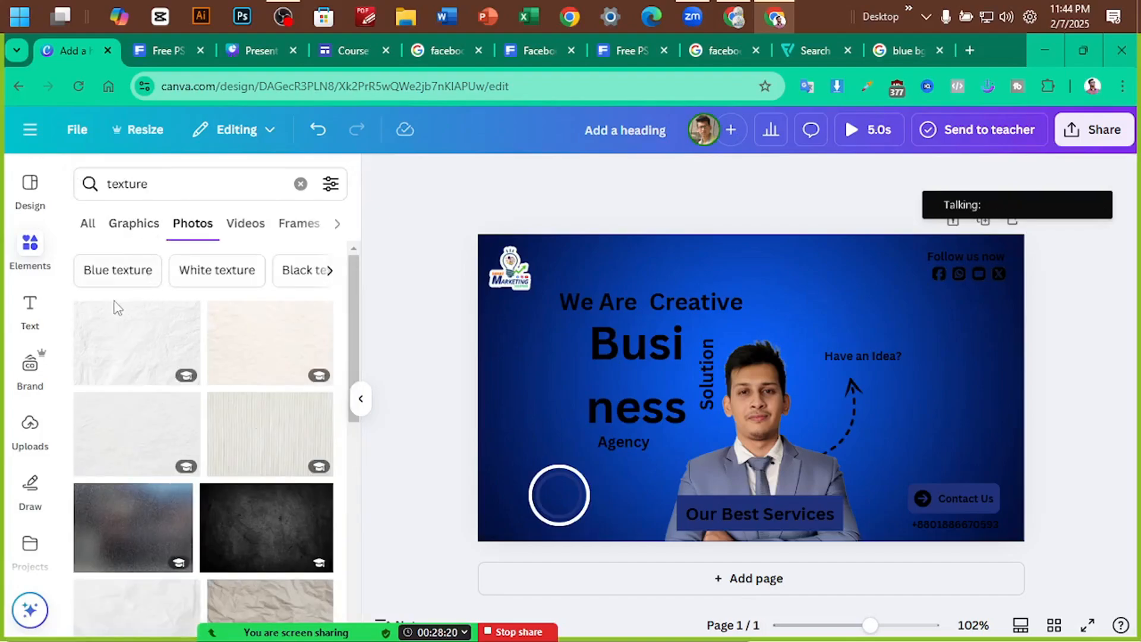
left_click(112, 225)
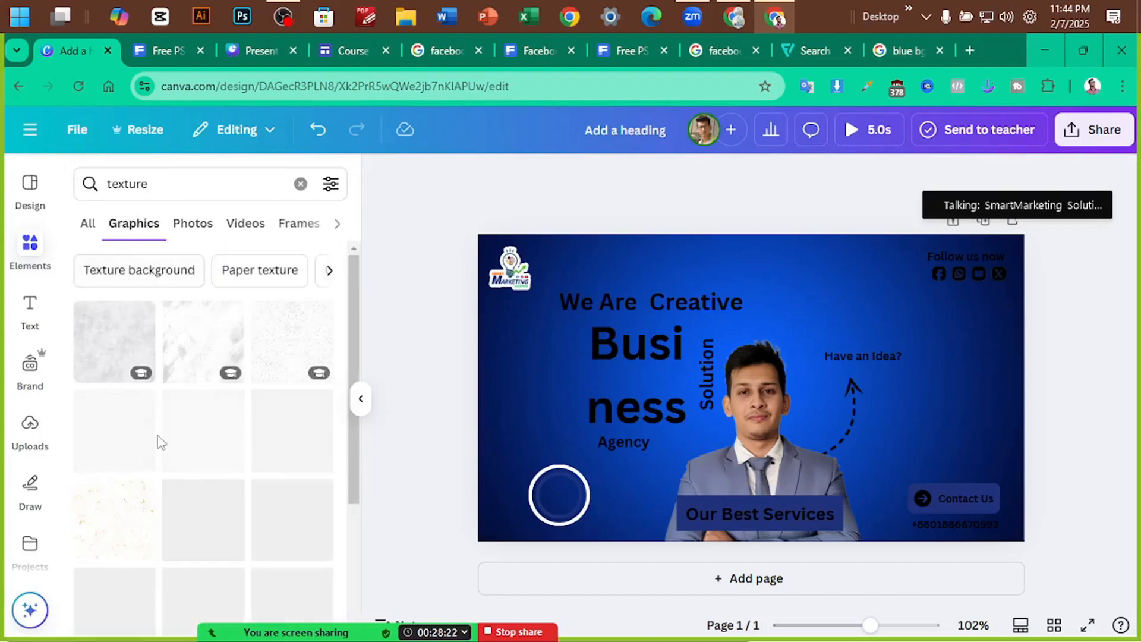
scroll(110, 465, "down", 4)
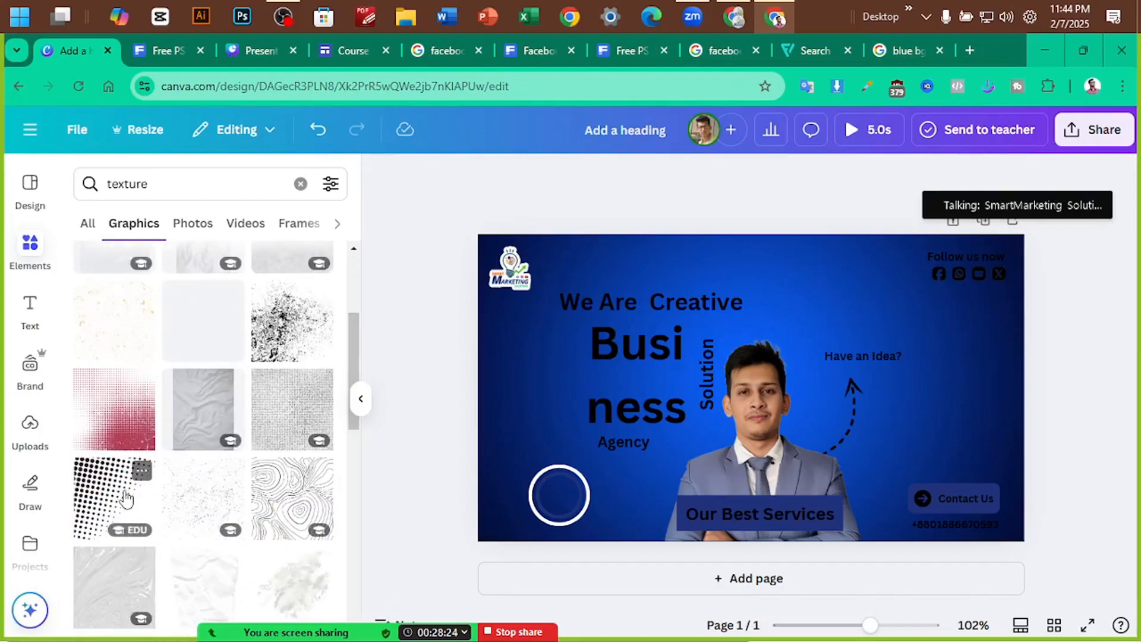
Add the halftone-dots texture and move it to the banner's lower-left
left_click(134, 498)
left_click_drag(689, 408, 545, 494)
left_click(415, 358)
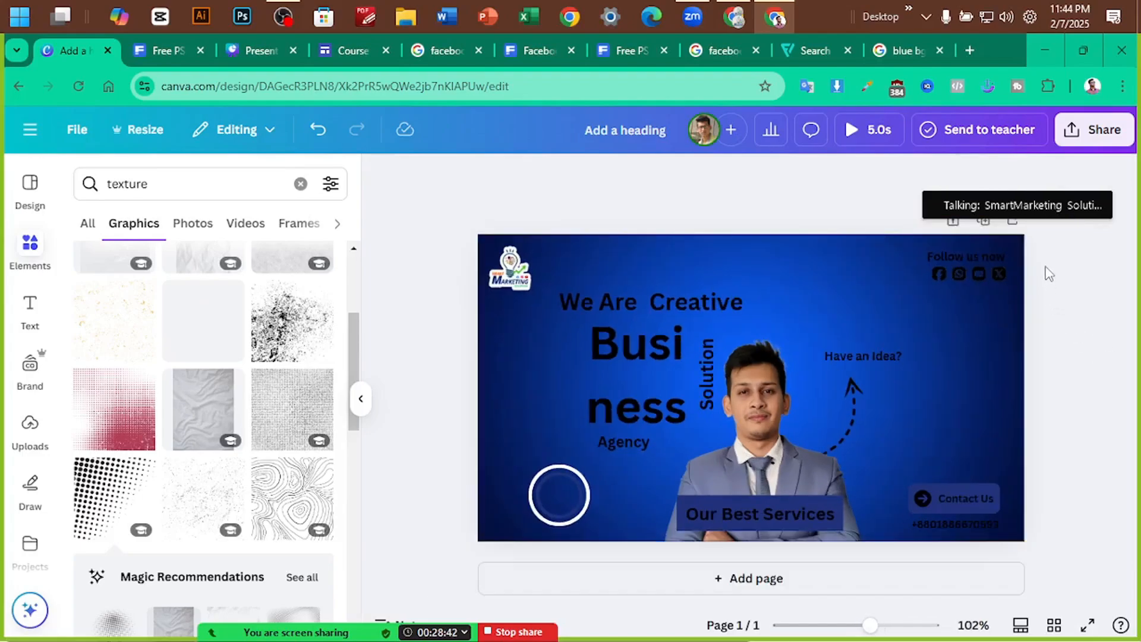
Make the Follow us now text white
left_click(921, 274)
left_click(1077, 269)
left_click(920, 275)
left_click(699, 177)
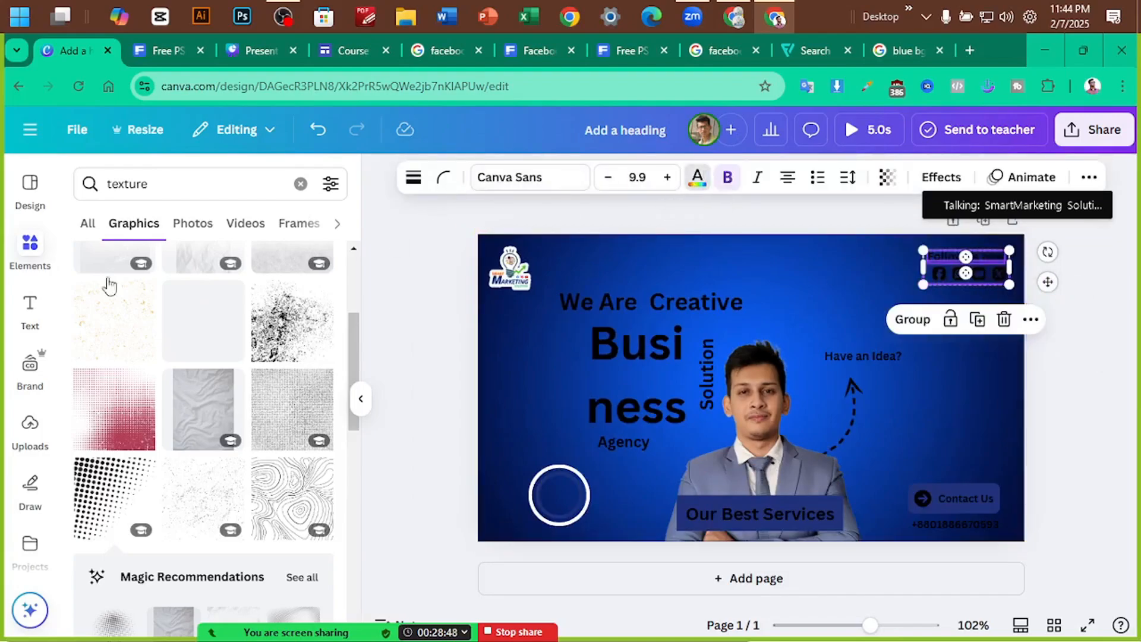
left_click(271, 303)
left_click(1091, 307)
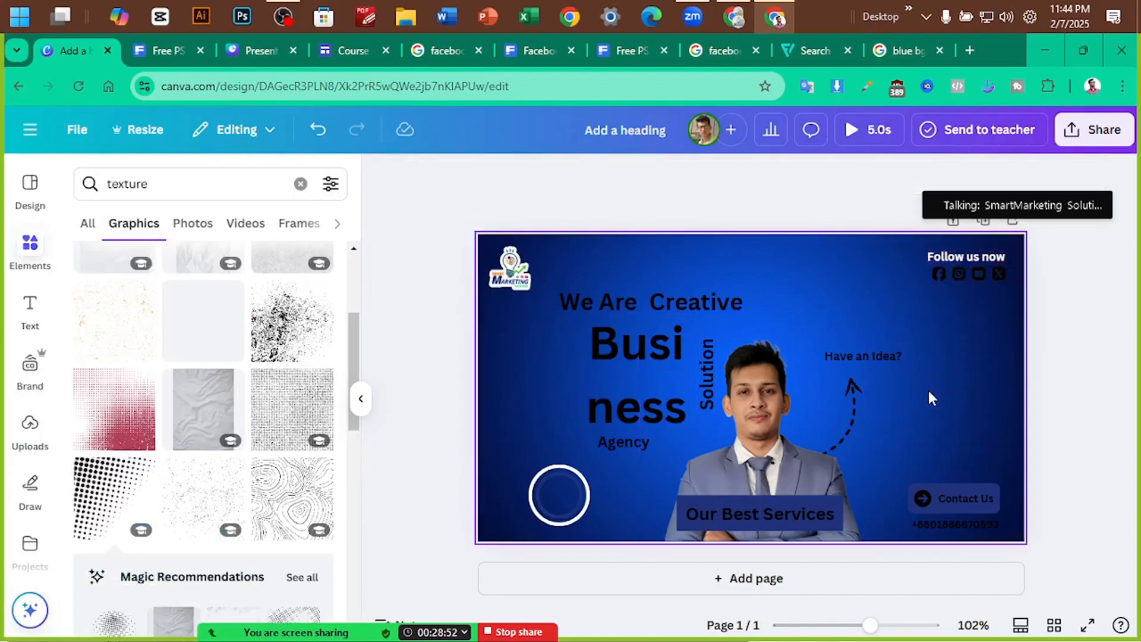
Recolour the social media icons with a custom duotone highlight and shadow
left_click(986, 273)
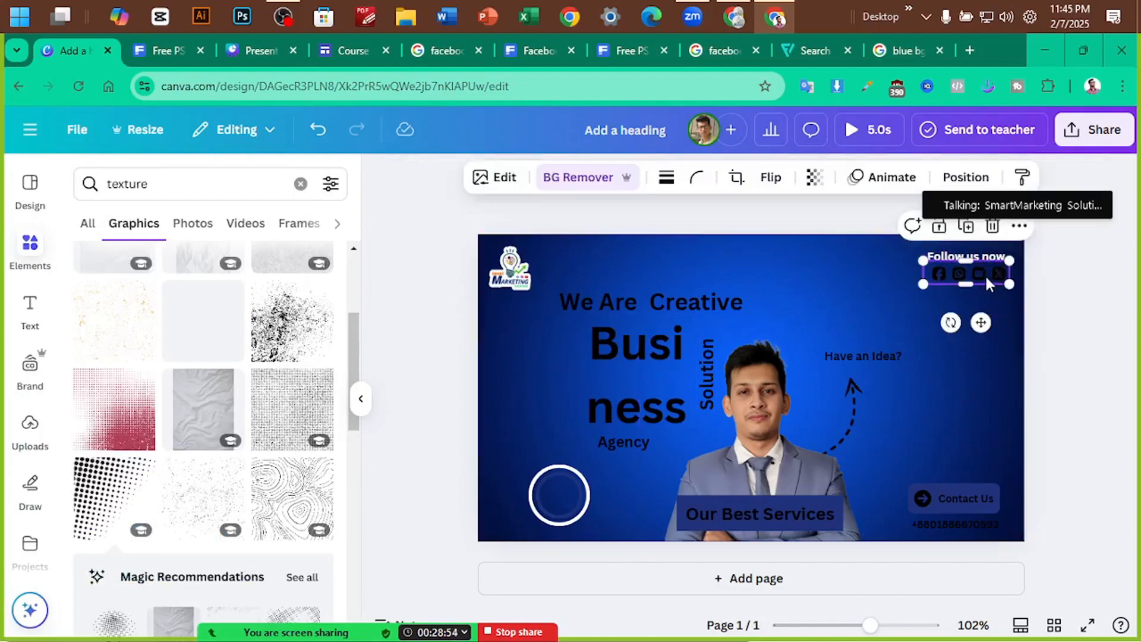
left_click(493, 178)
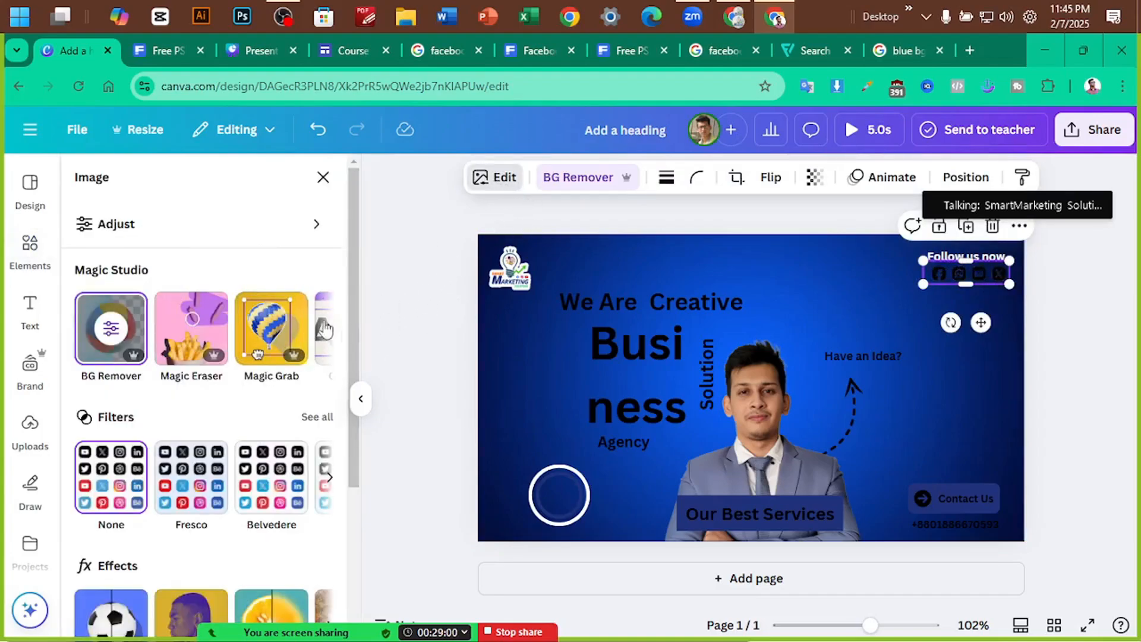
scroll(273, 386, "down", 3)
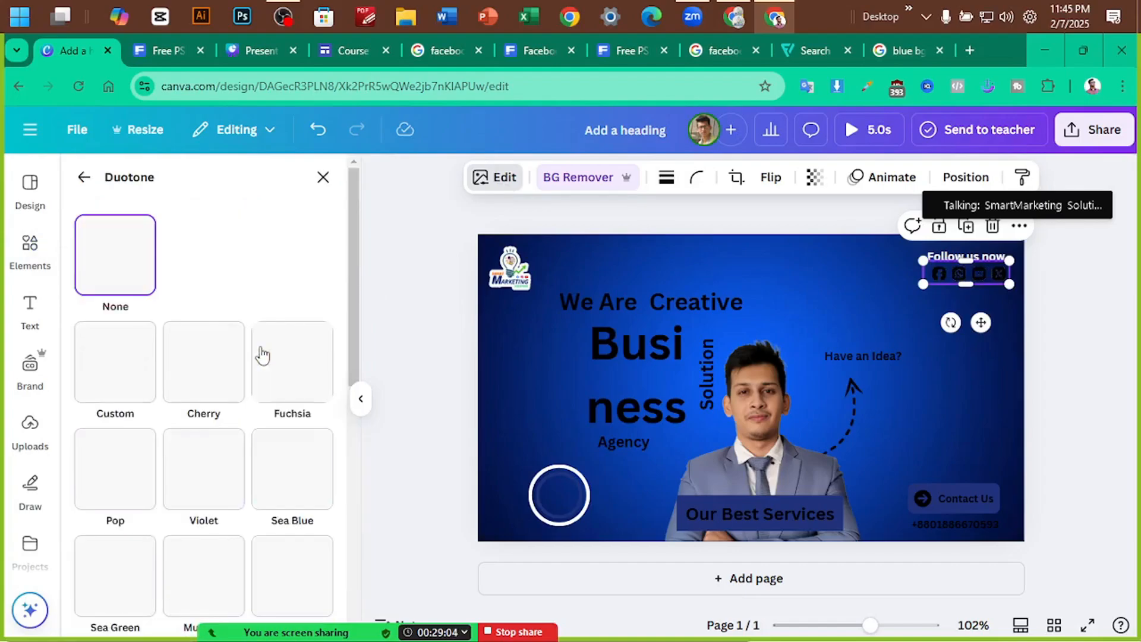
left_click(125, 379)
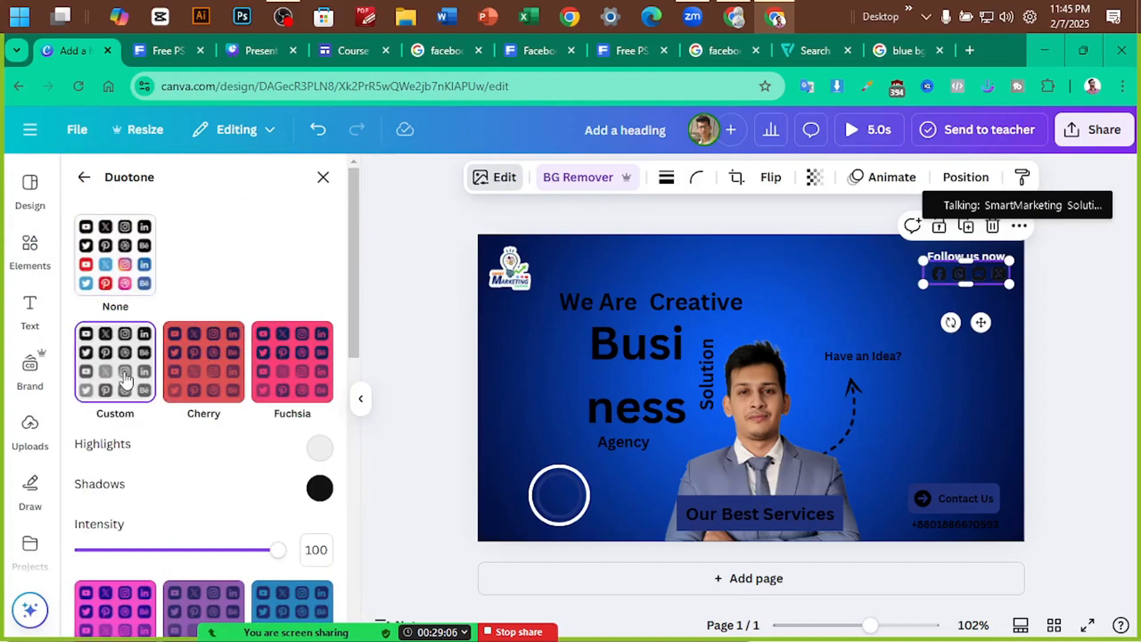
left_click(319, 448)
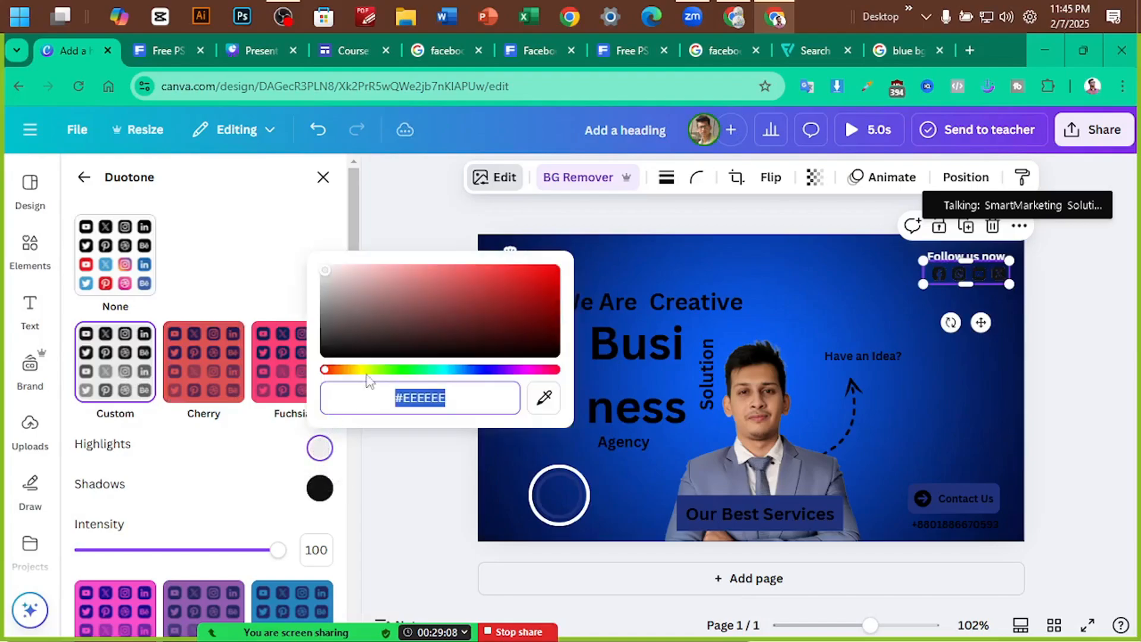
left_click(320, 488)
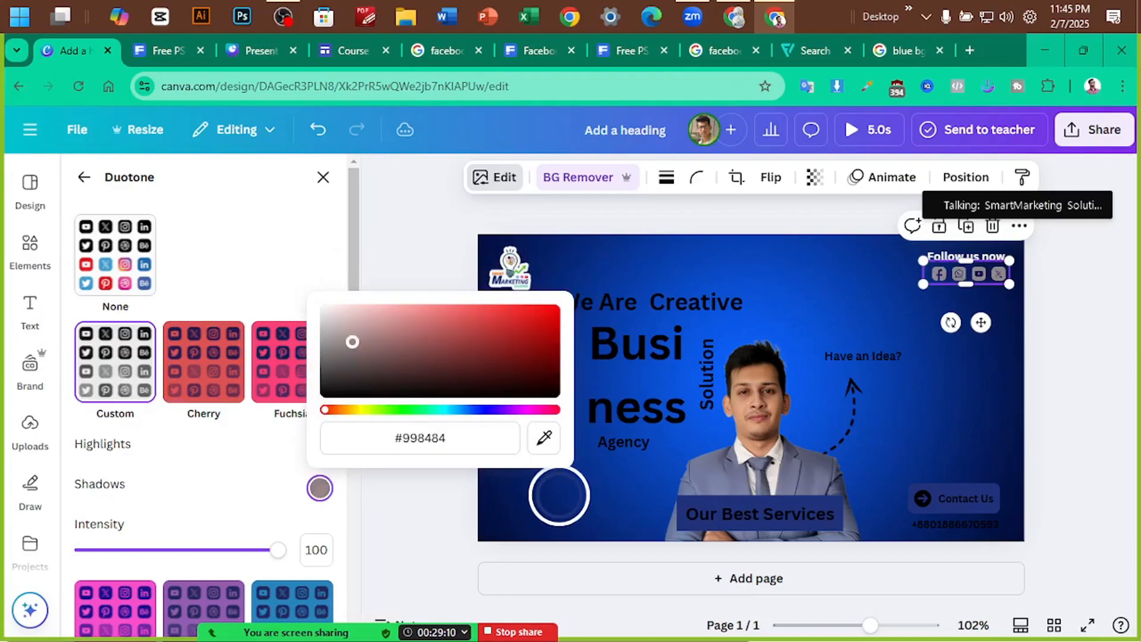
left_click(1014, 370)
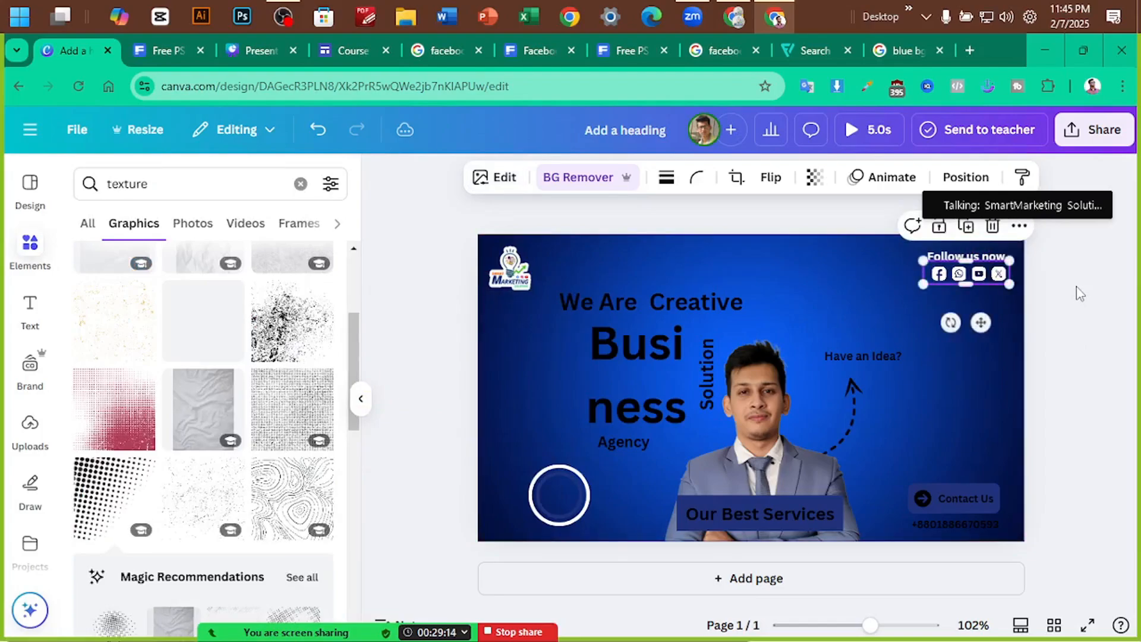
scroll(1080, 294, "up", 5)
Shrink We Are to size 14 and move Creative next to it
scroll(1079, 286, "up", 3)
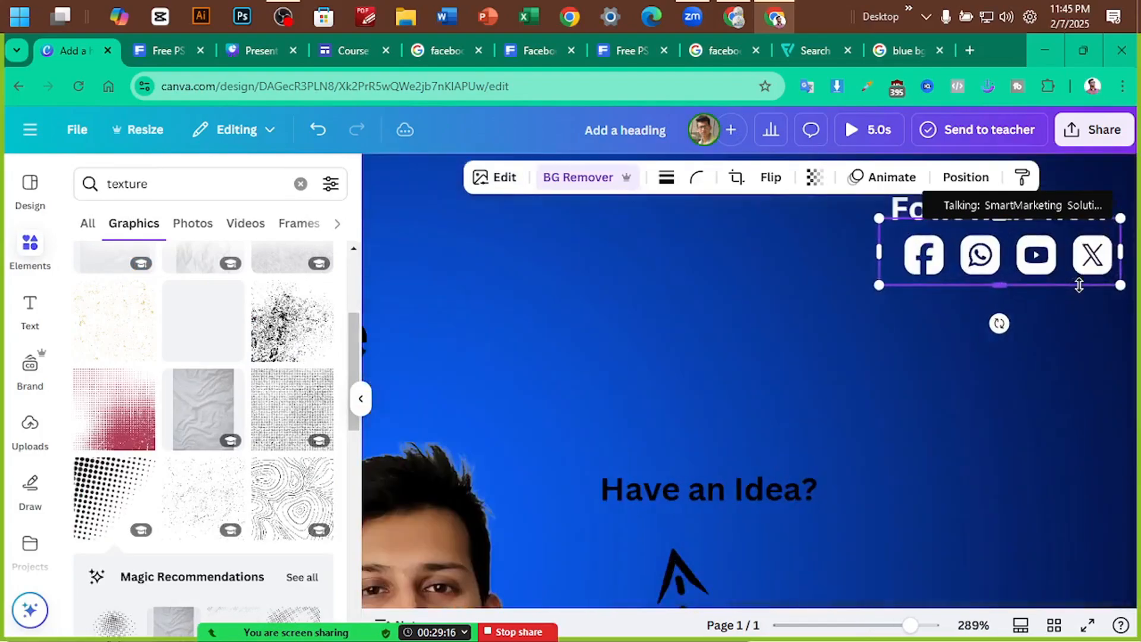
scroll(1079, 286, "down", 6)
left_click(1094, 282)
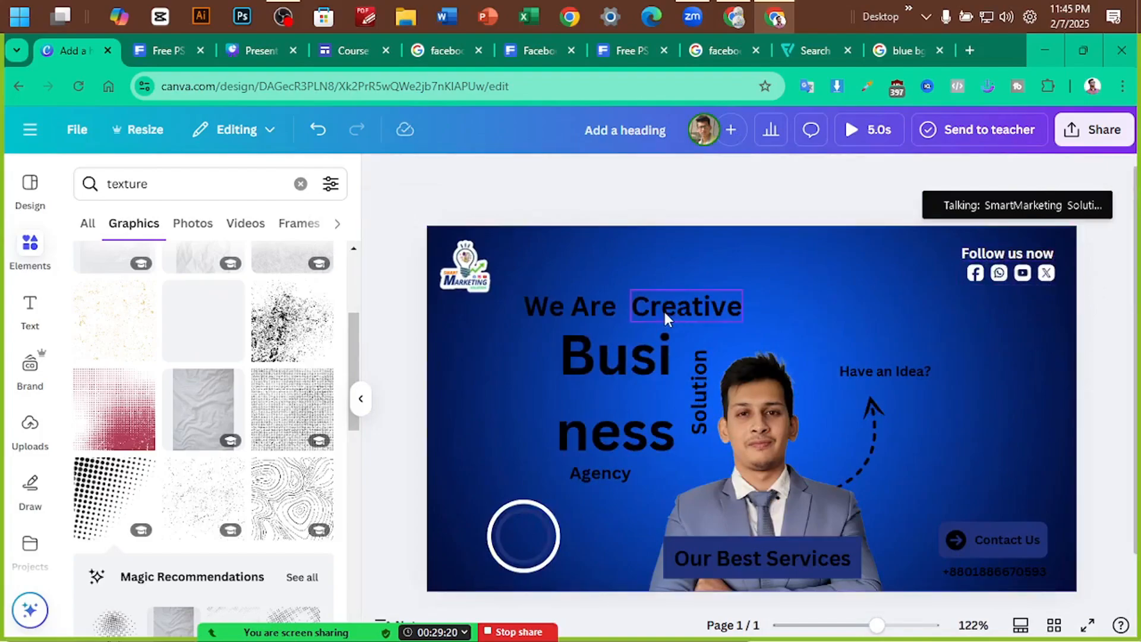
left_click_drag(657, 305, 726, 305)
left_click(577, 312)
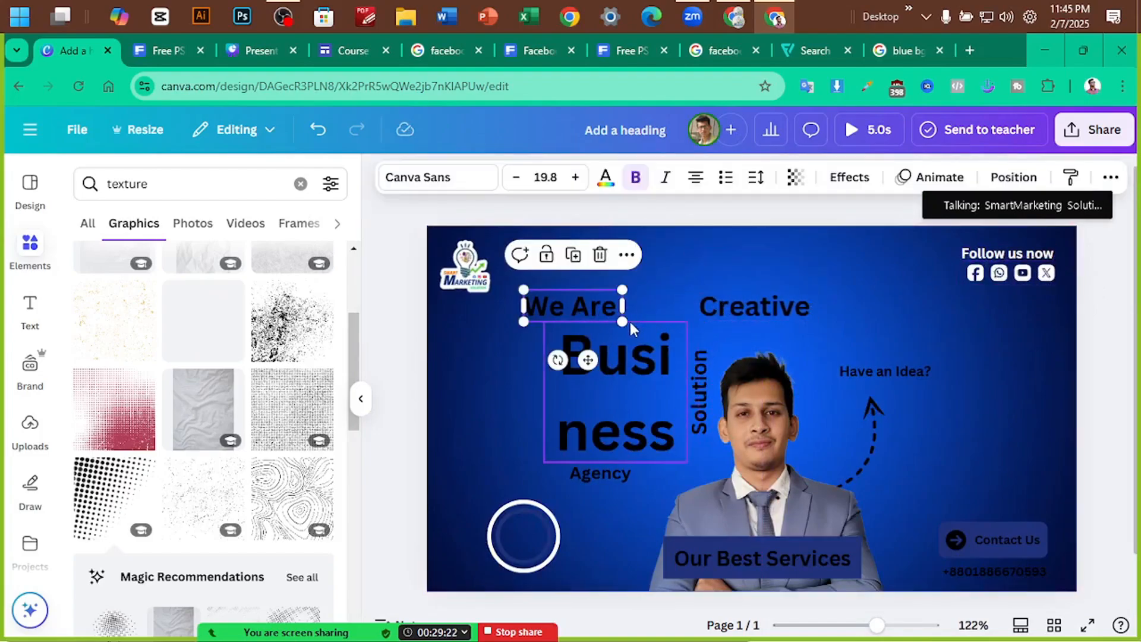
left_click_drag(623, 321, 598, 315)
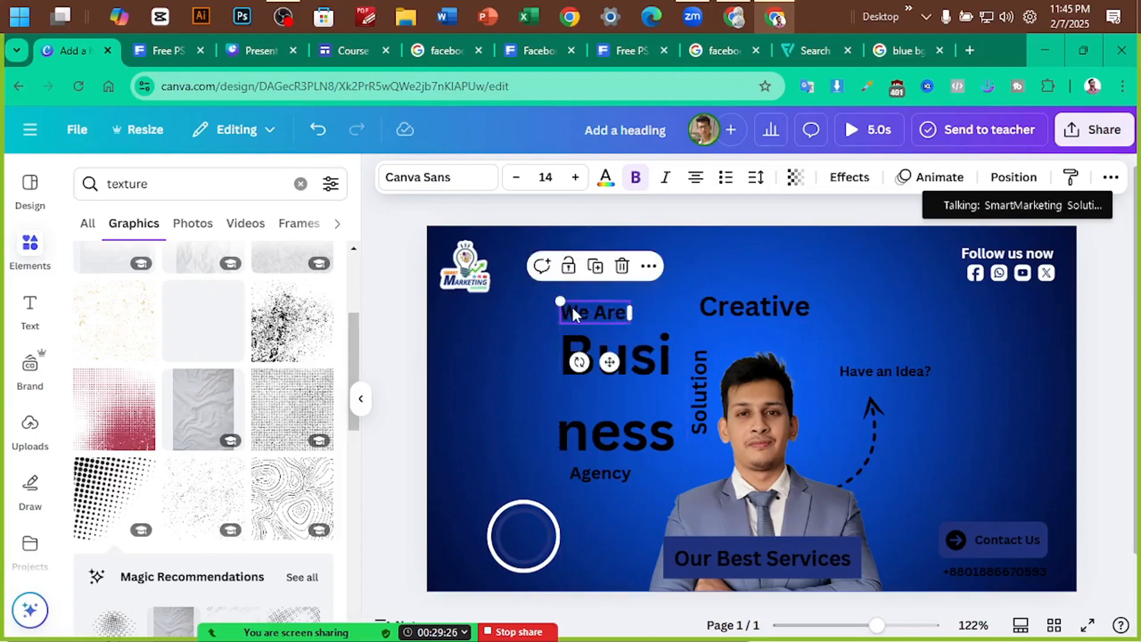
left_click_drag(769, 303, 717, 312)
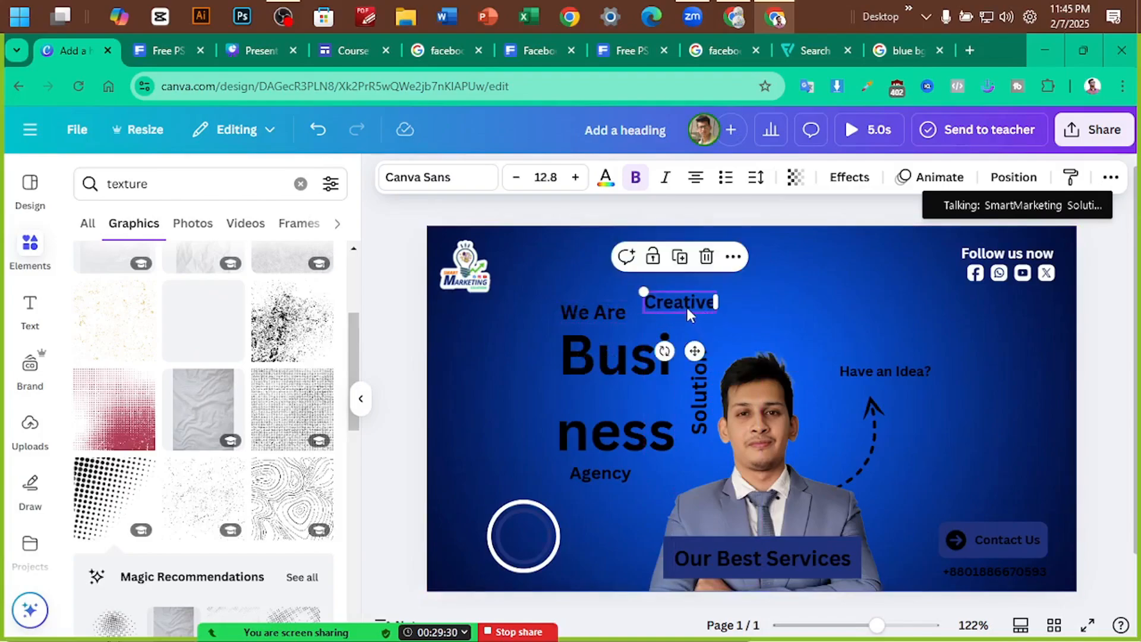
Resize Creative, set it beside We Are, and bring up the Freepik template
left_click_drag(644, 293, 600, 275)
left_click(662, 299)
left_click(690, 308)
left_click_drag(681, 291, 710, 308)
left_click(166, 51)
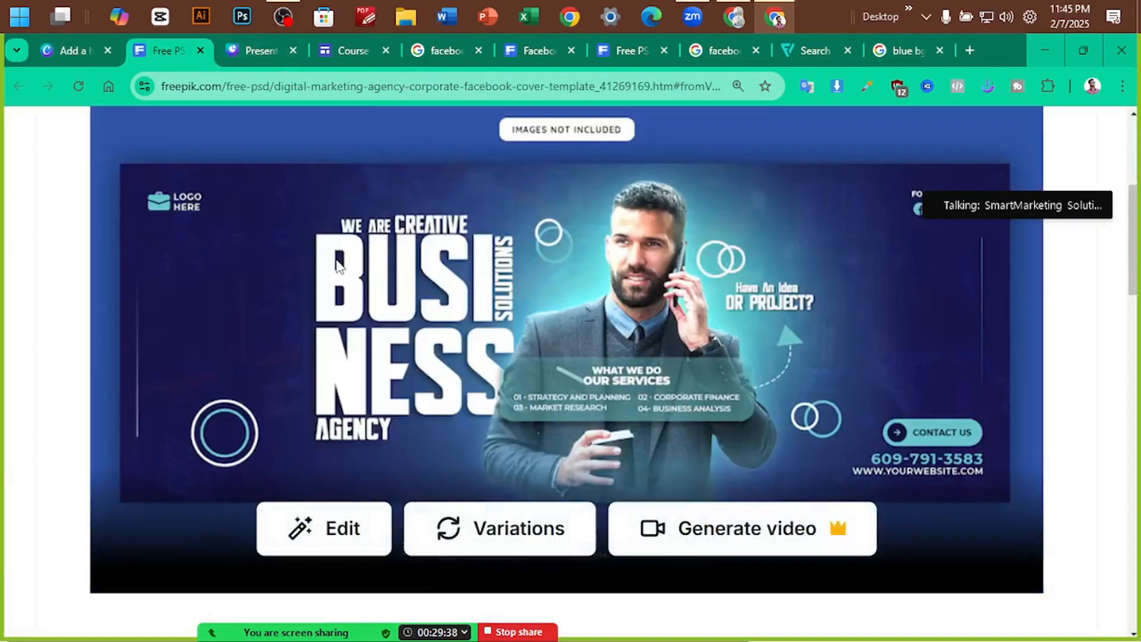
Zoom over the Freepik template preview, then return to Canva and select We Are
scroll(337, 259, "up", 4)
scroll(365, 221, "down", 3)
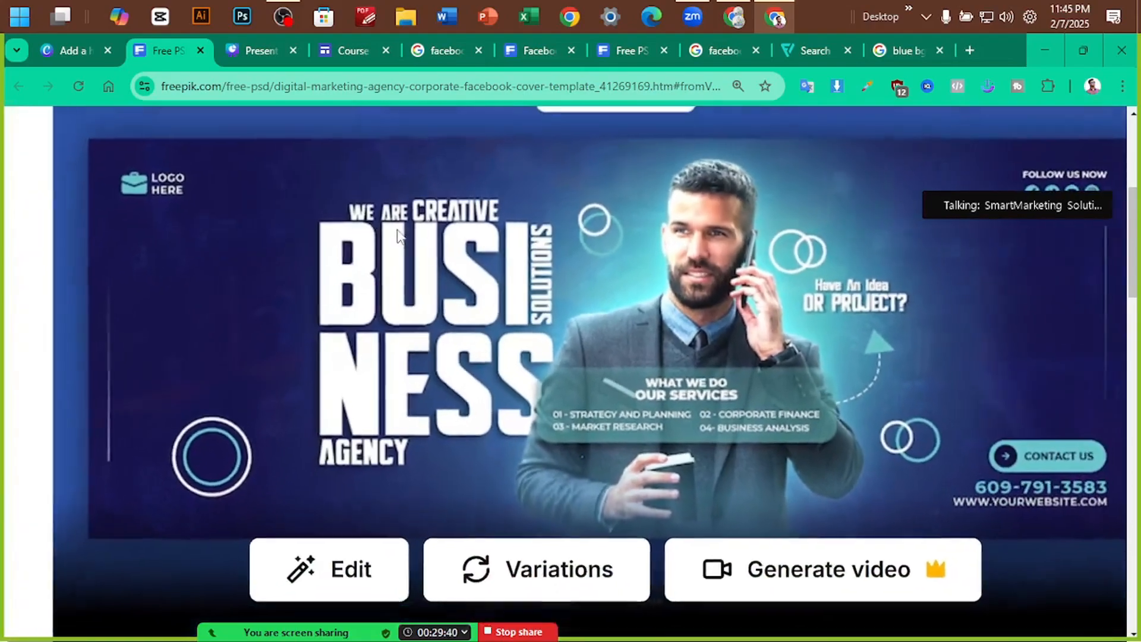
scroll(397, 234, "down", 2)
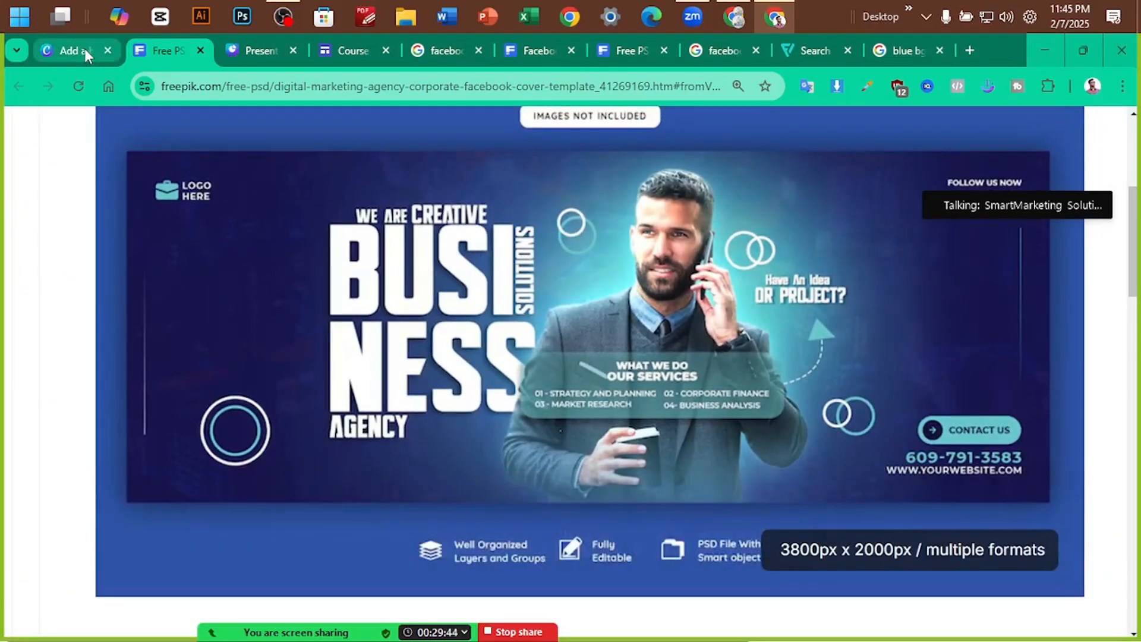
left_click(85, 50)
left_click(594, 305)
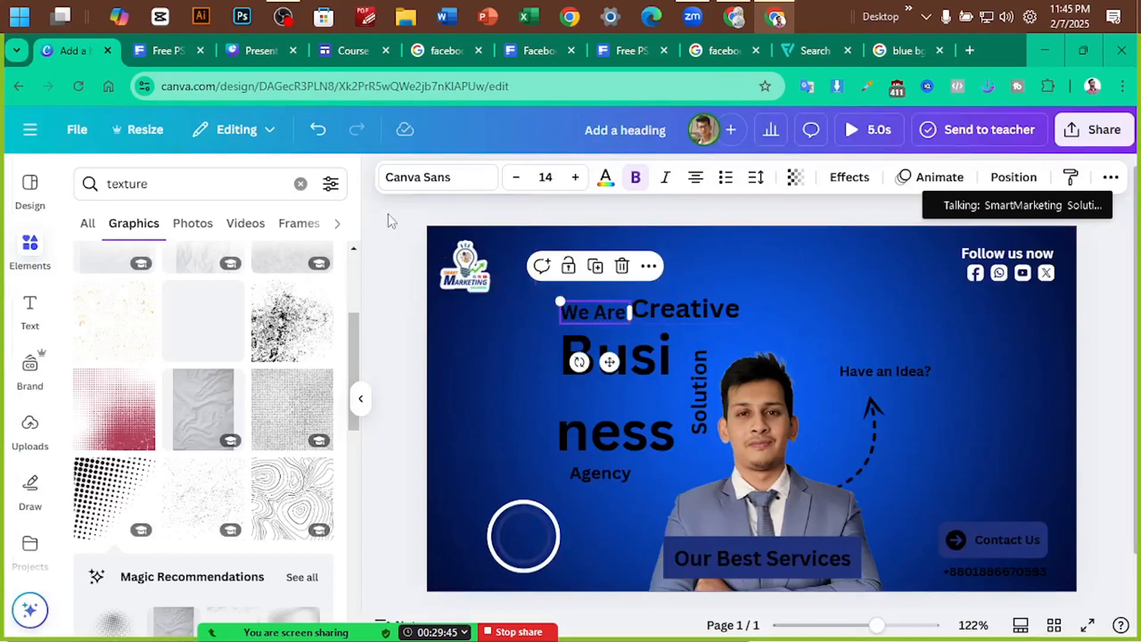
Set Creative in Impact, enlarge it to size 25 and nudge it down
left_click(424, 178)
scroll(186, 406, "down", 3)
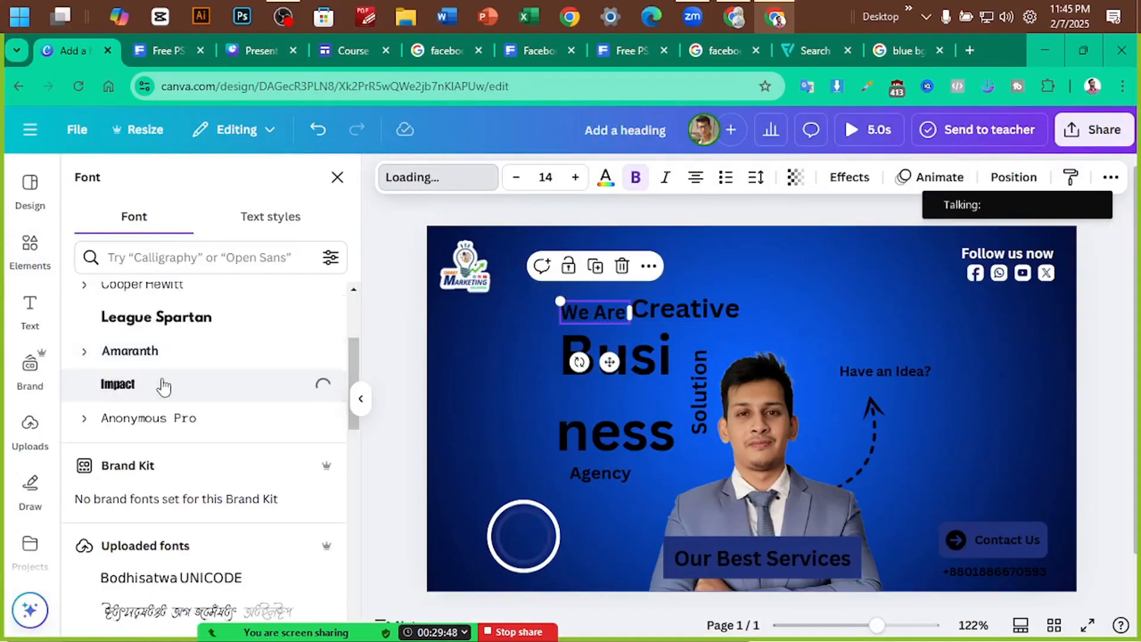
left_click(801, 304)
left_click(685, 305)
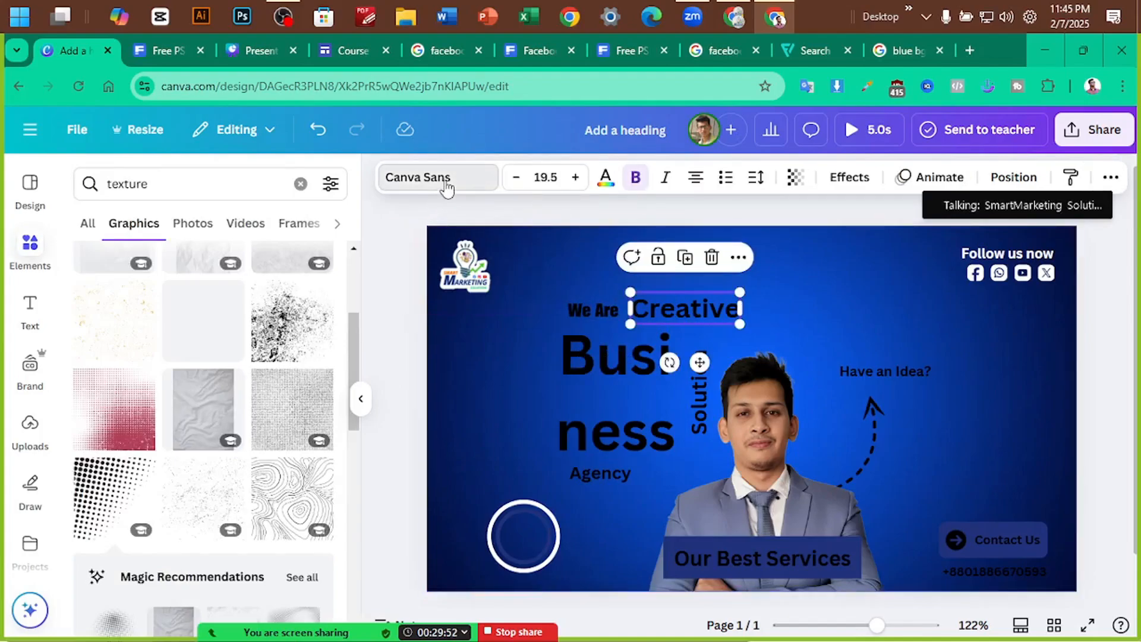
left_click(445, 183)
scroll(189, 360, "up", 3)
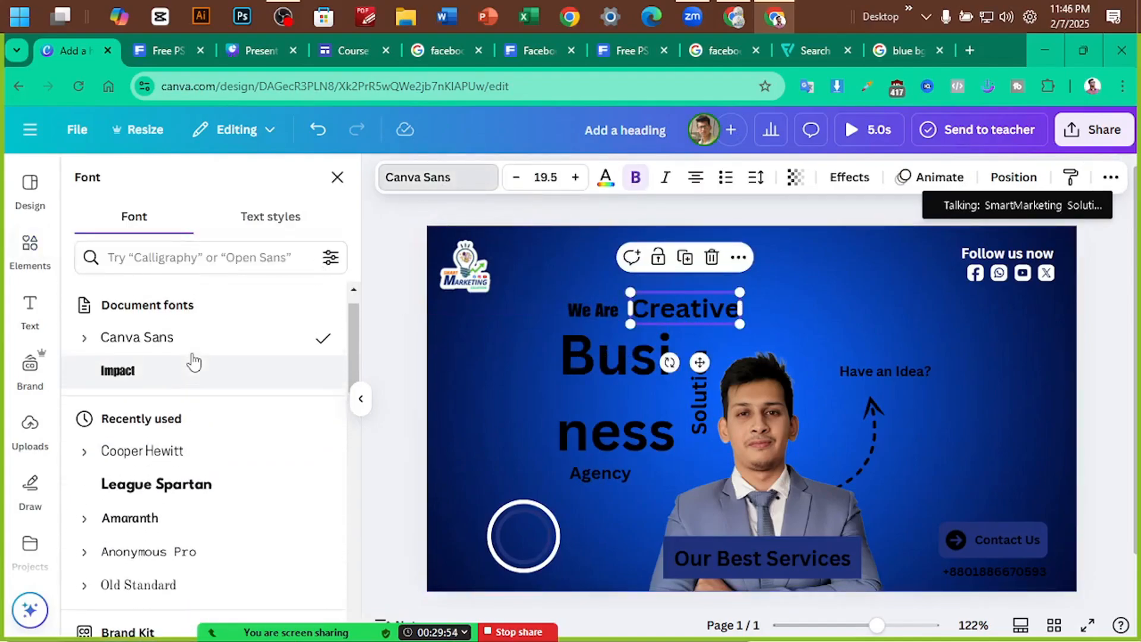
left_click(168, 380)
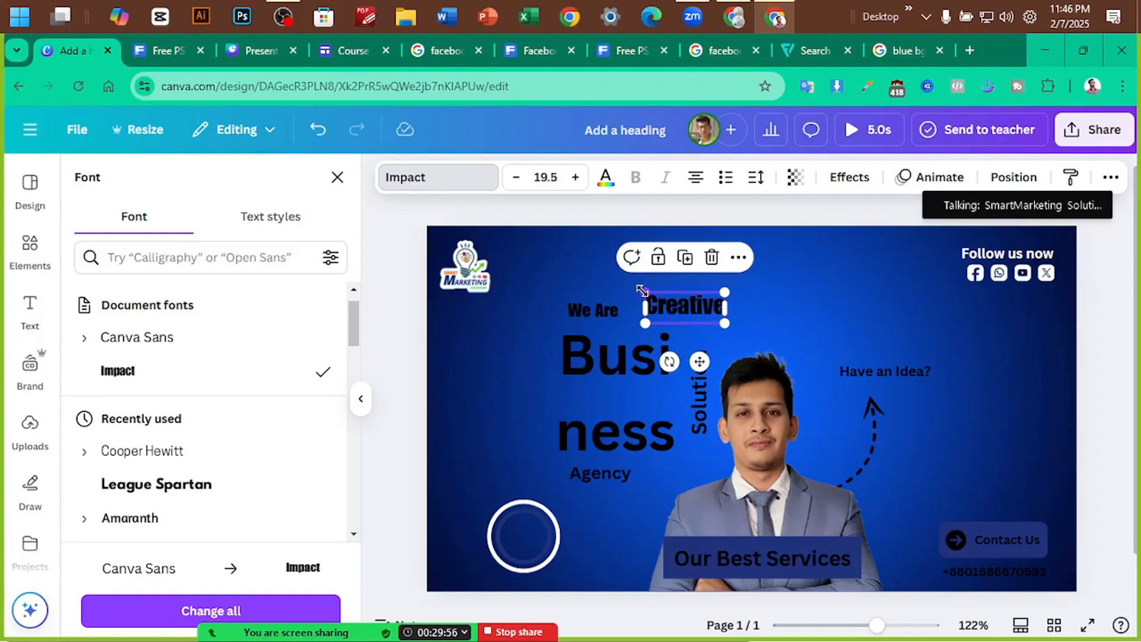
left_click_drag(643, 291, 620, 285)
left_click_drag(682, 304, 681, 313)
Set the Business, Agency and Solution texts in Impact
left_click(617, 353)
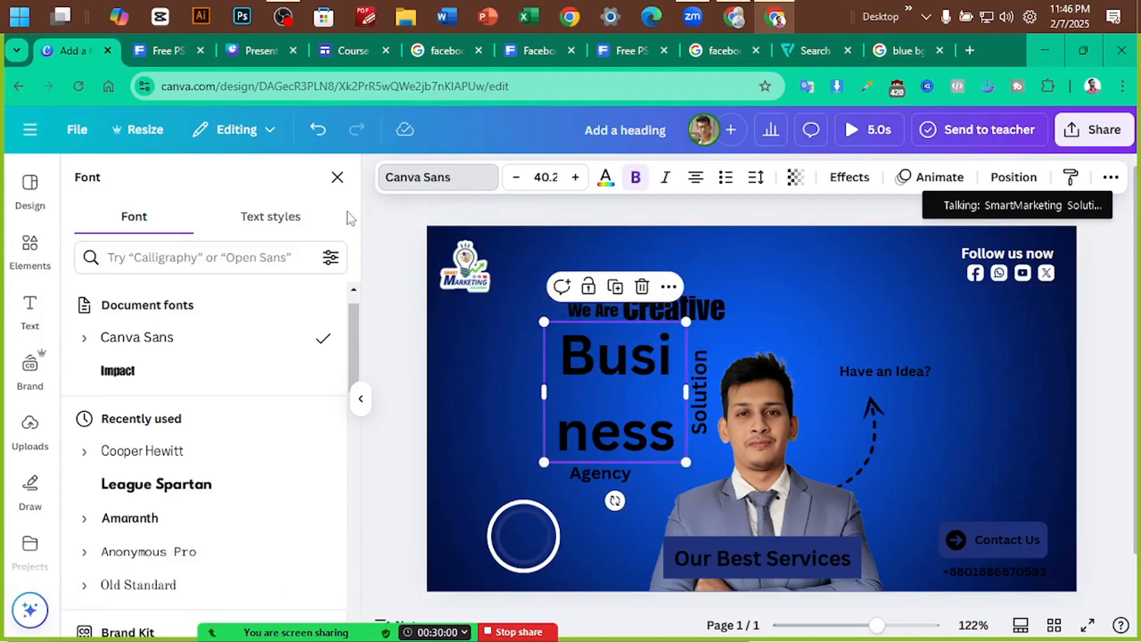
left_click(338, 374)
left_click(604, 472)
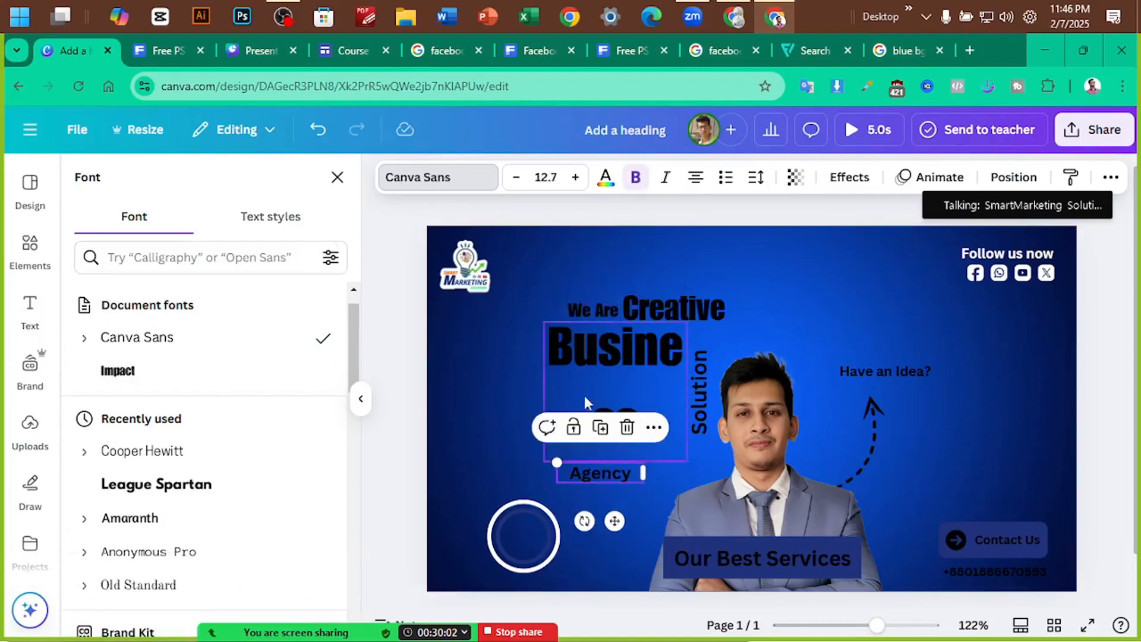
left_click(171, 373)
left_click(701, 383)
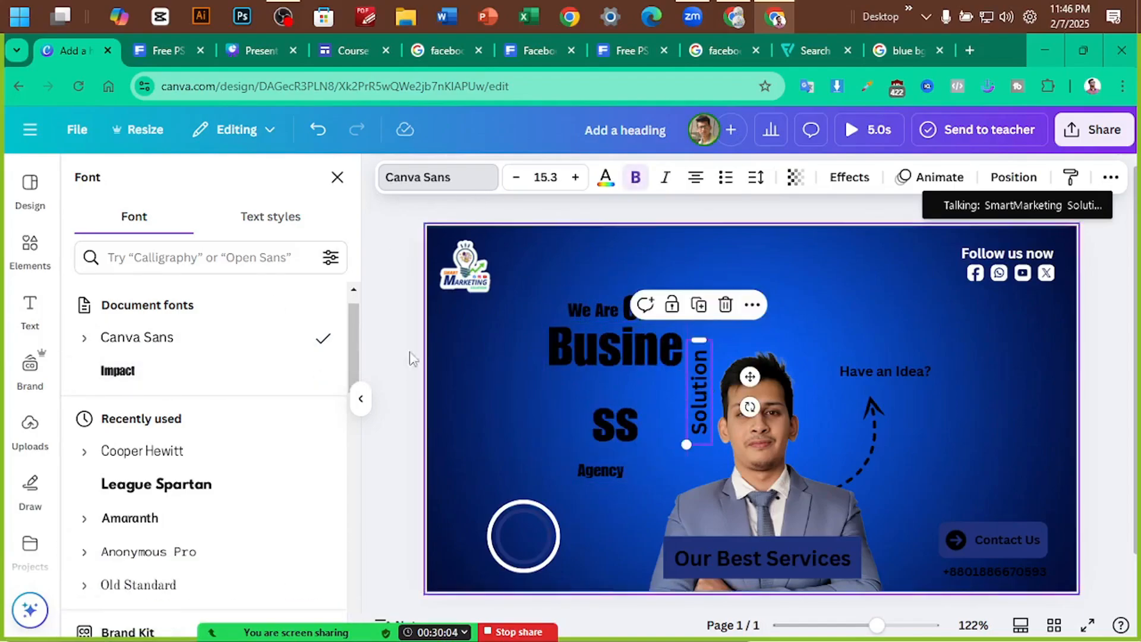
left_click(145, 383)
Set Have an Idea? and Follow us now in Impact, then select all heading texts
left_click(910, 372)
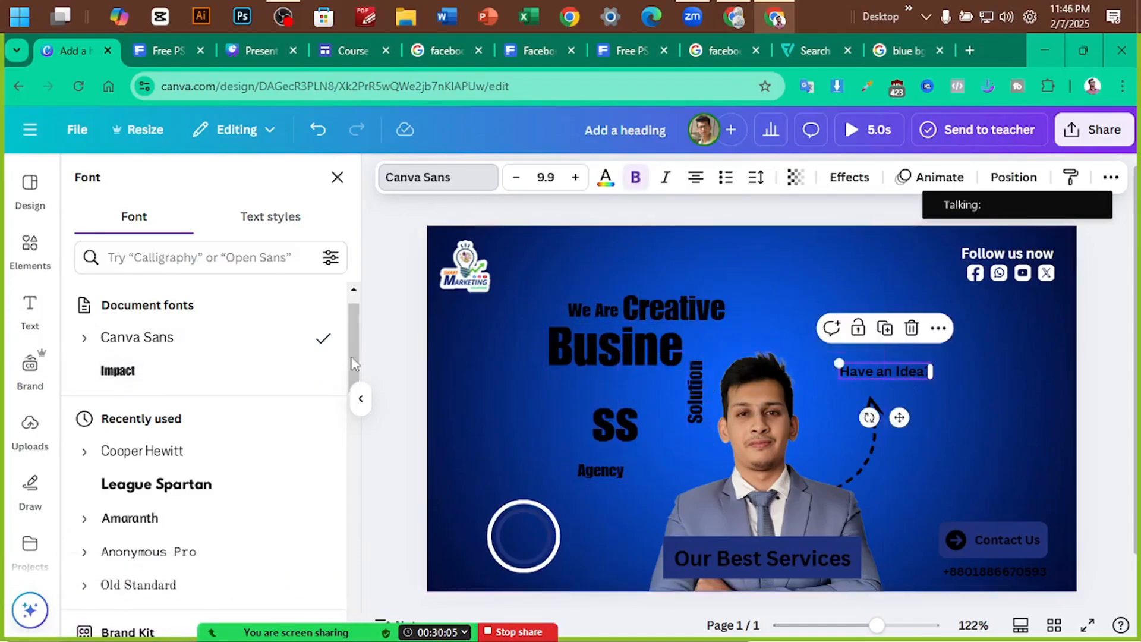
left_click(172, 386)
left_click(1007, 253)
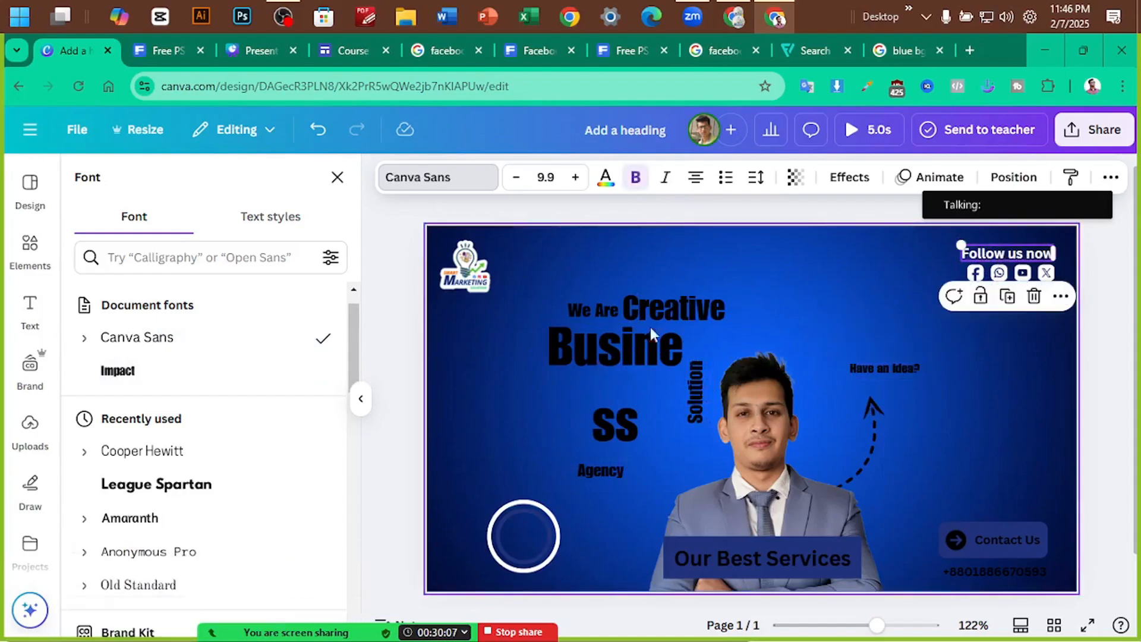
left_click(192, 374)
left_click(1019, 540)
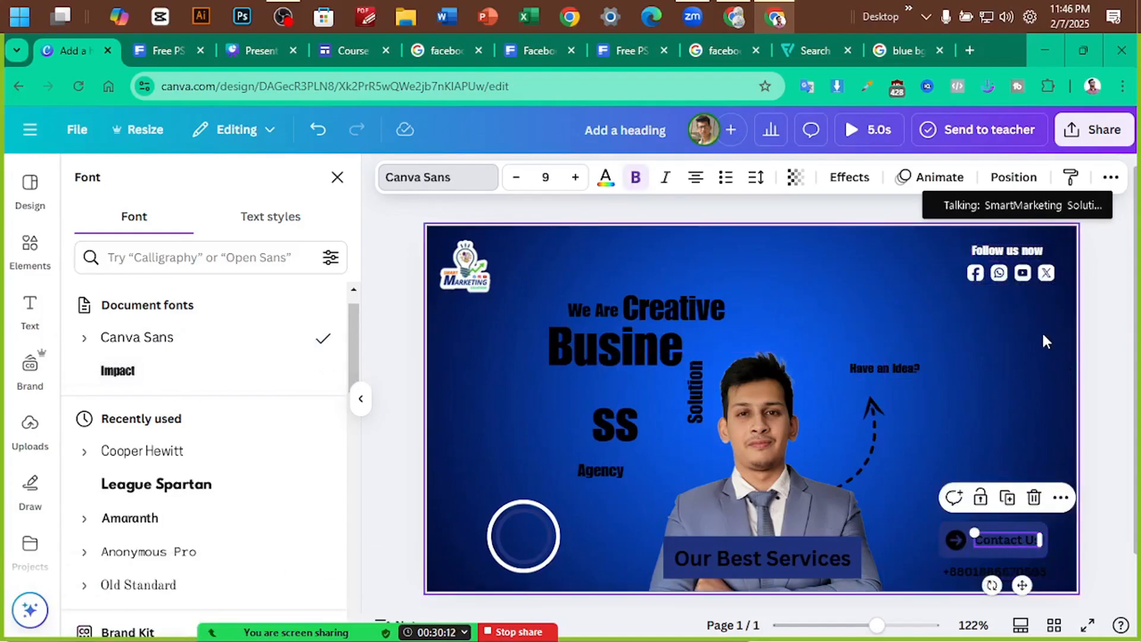
left_click(875, 294)
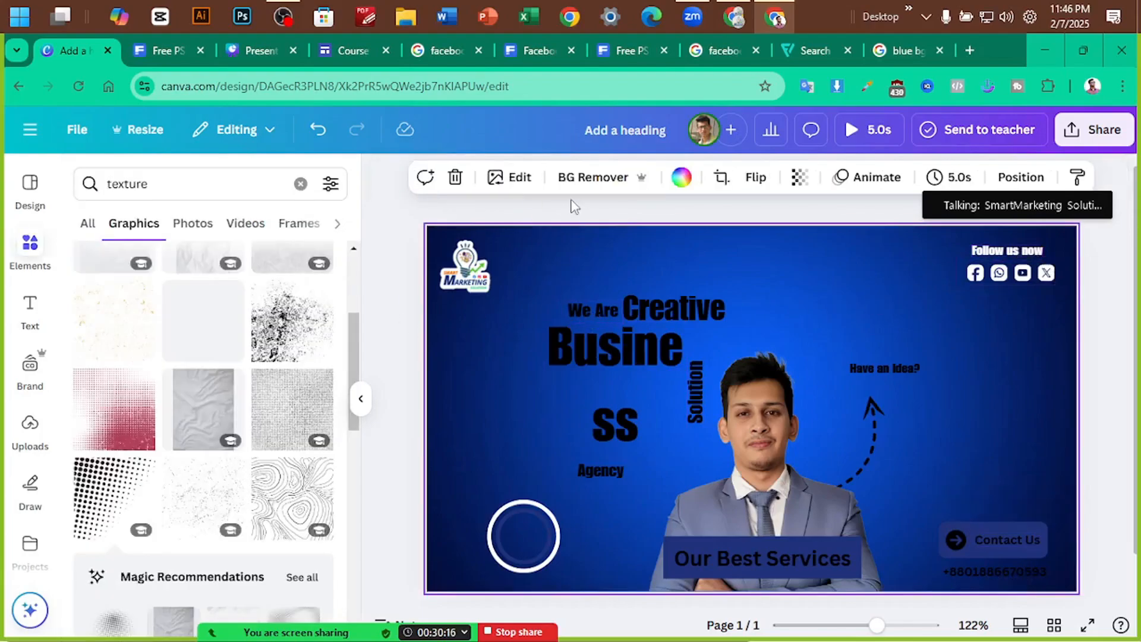
left_click_drag(571, 200, 948, 466)
Turn the heading texts white and shift 'We Are' slightly left
left_click(697, 177)
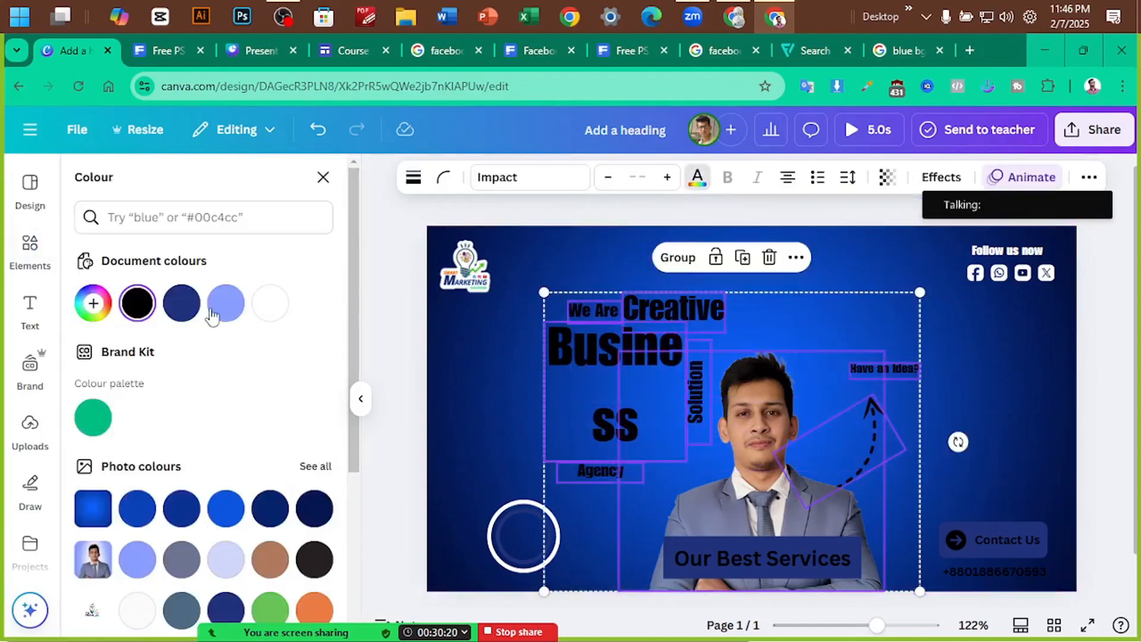
left_click(270, 303)
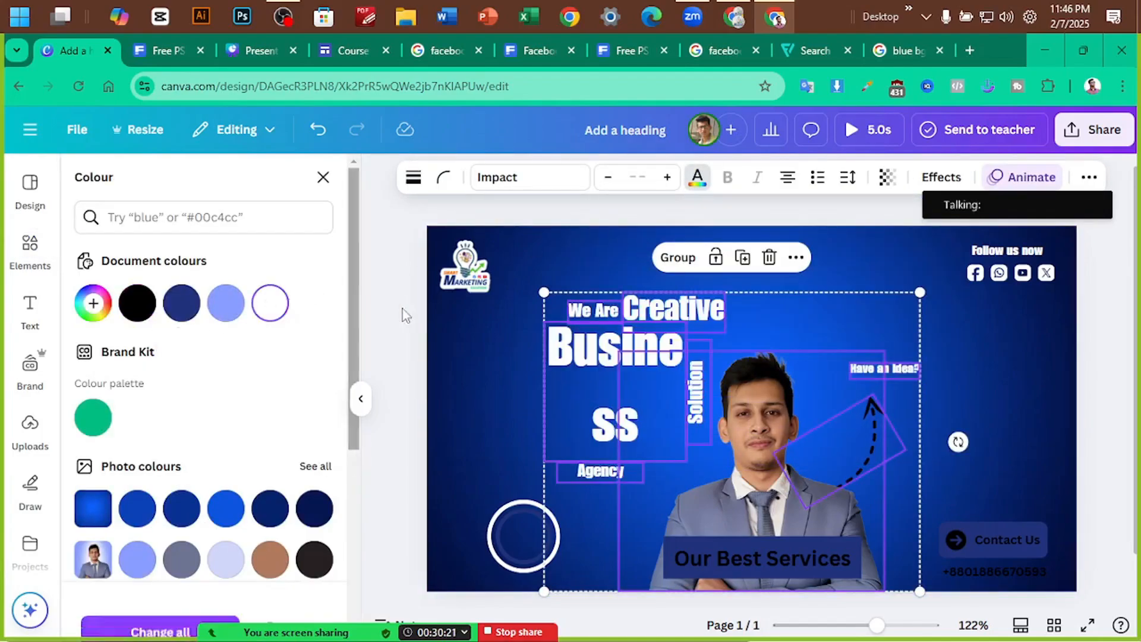
left_click(1082, 368)
left_click(1090, 343)
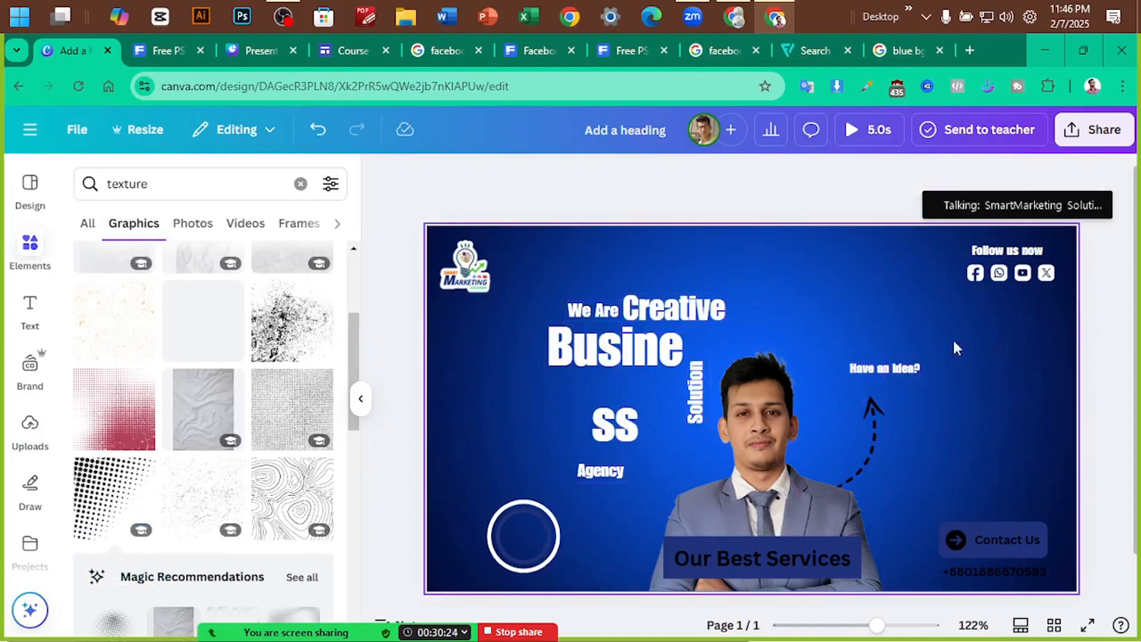
left_click(590, 312)
left_click_drag(590, 312, 573, 311)
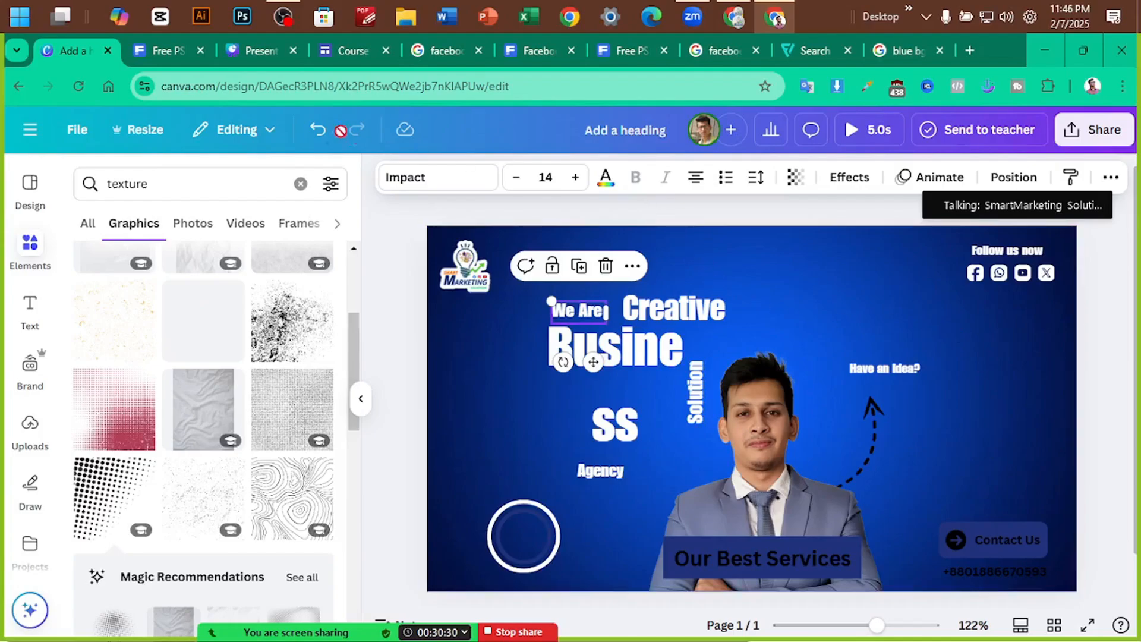
Check the Freepik reference, then make Business uppercase and enlarge it to 68.1, wrapping as BUSI / NESS
left_click(160, 53)
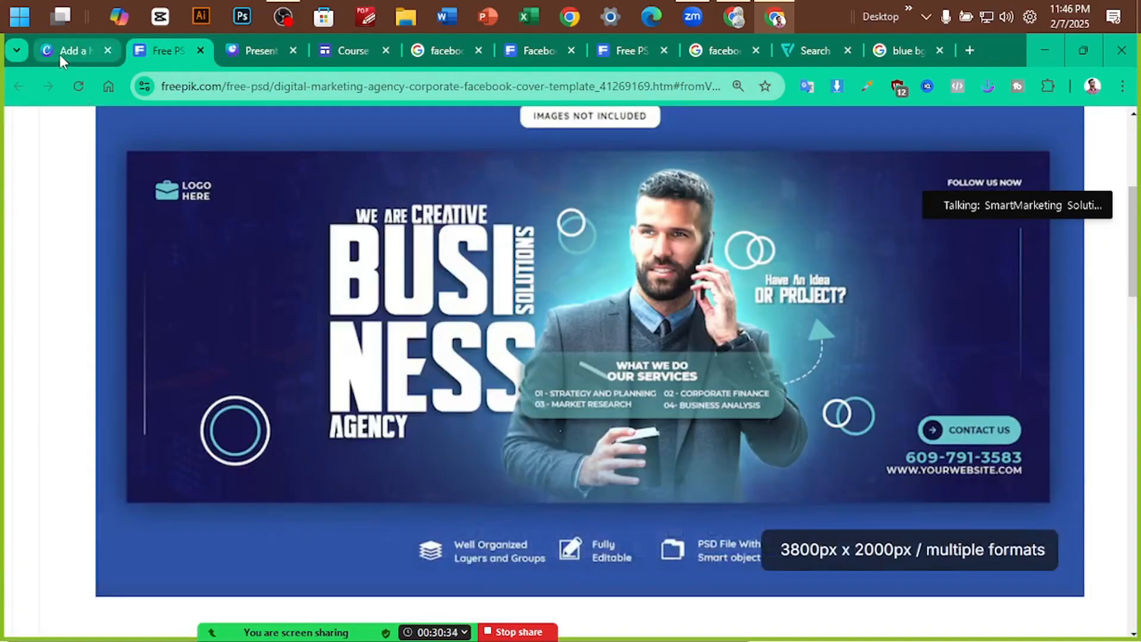
left_click(60, 51)
left_click(649, 358)
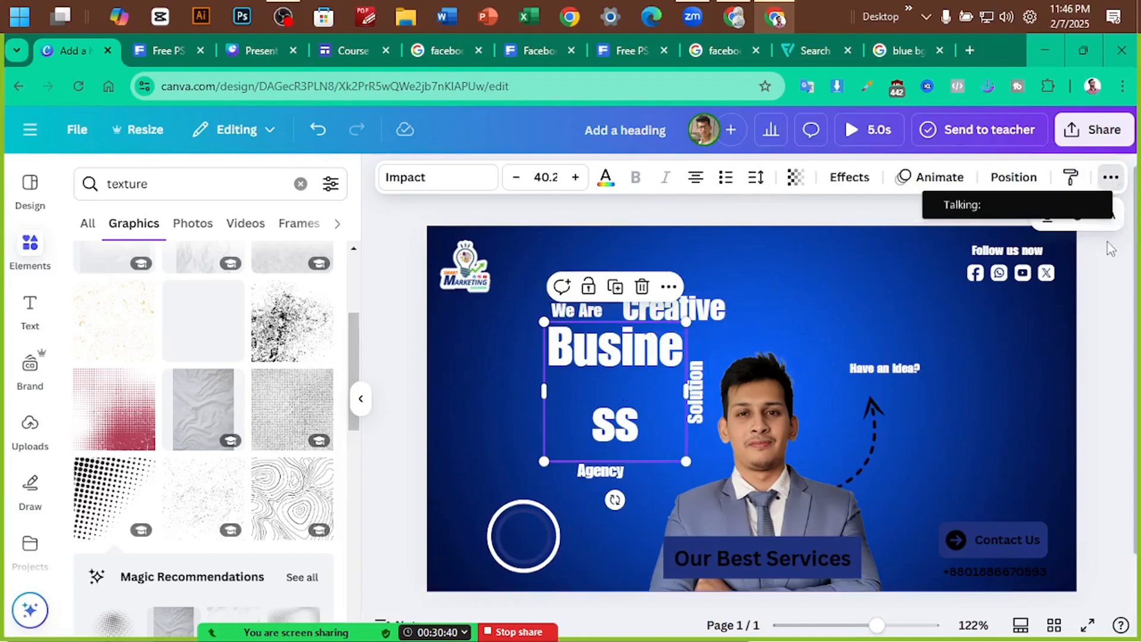
left_click(1106, 213)
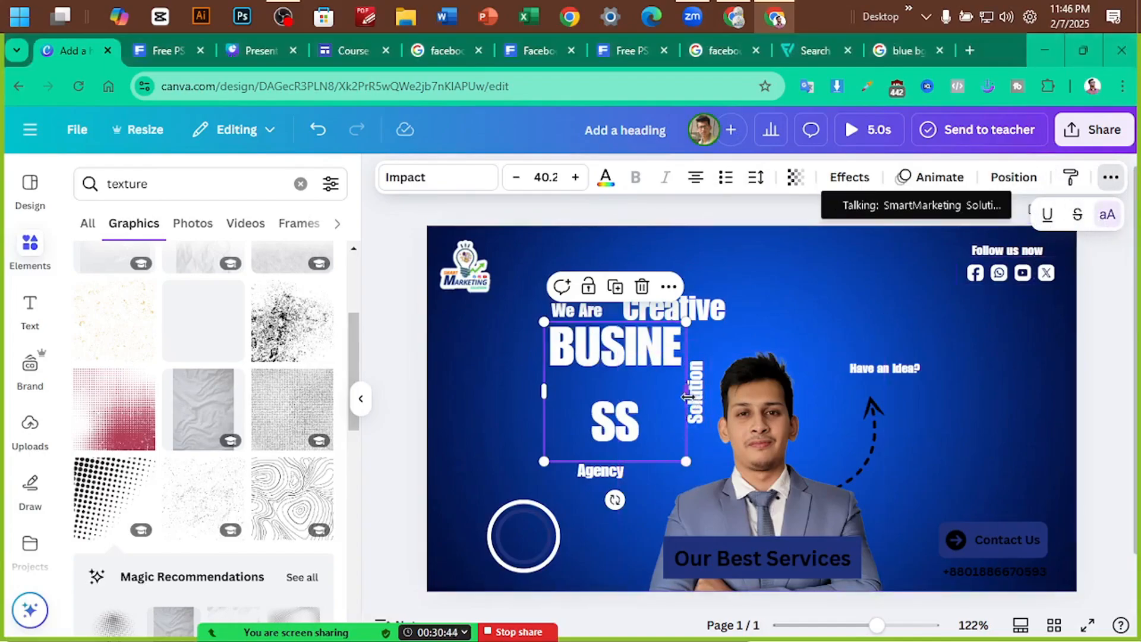
left_click_drag(687, 396, 644, 397)
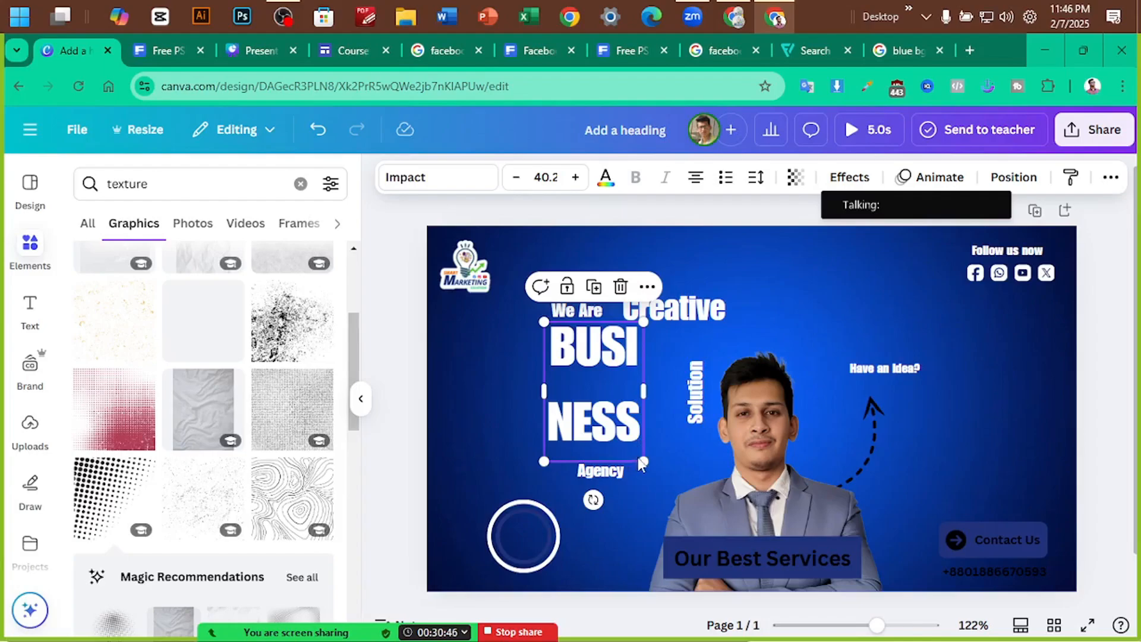
left_click_drag(644, 458, 714, 556)
left_click(756, 176)
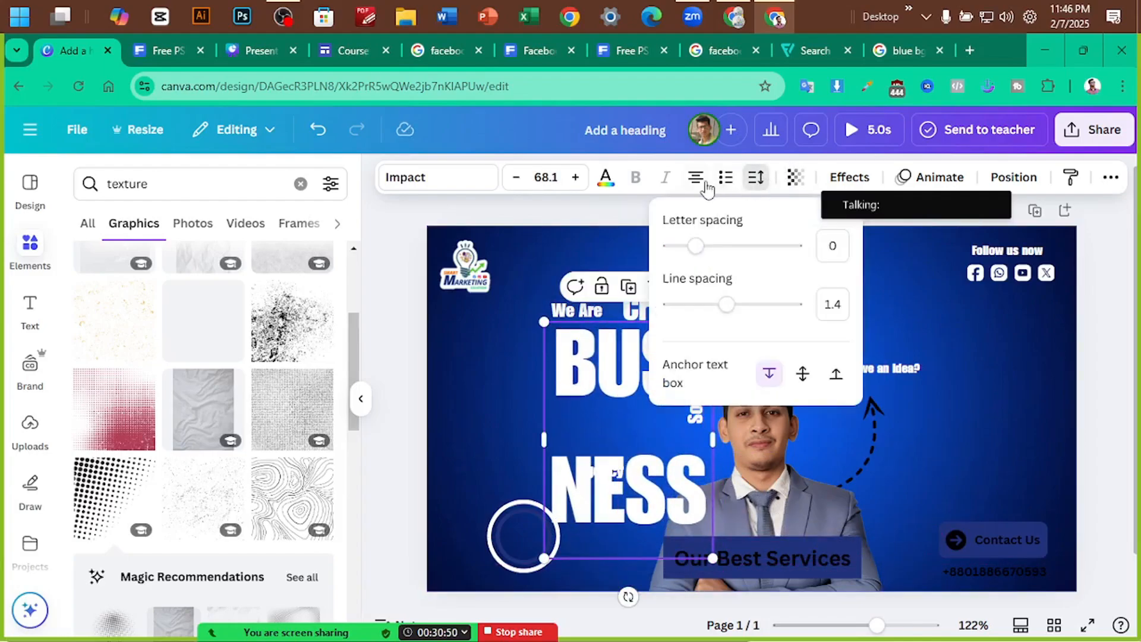
Move BUSI / NESS up-left and tighten its line spacing to about 0.79
left_click(498, 402)
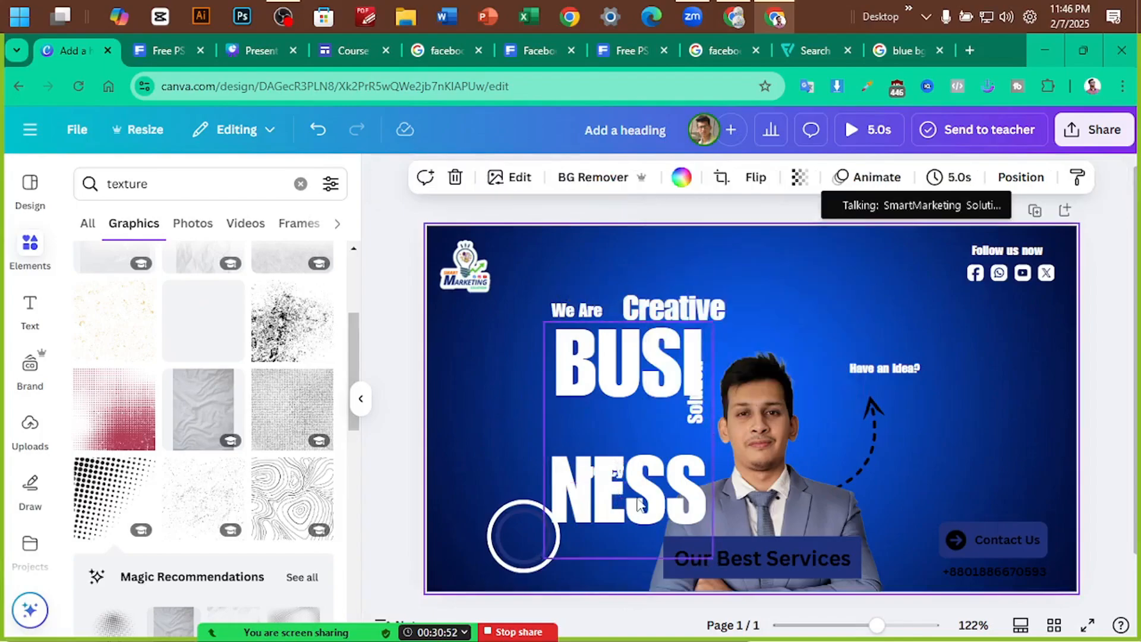
left_click_drag(639, 503, 551, 465)
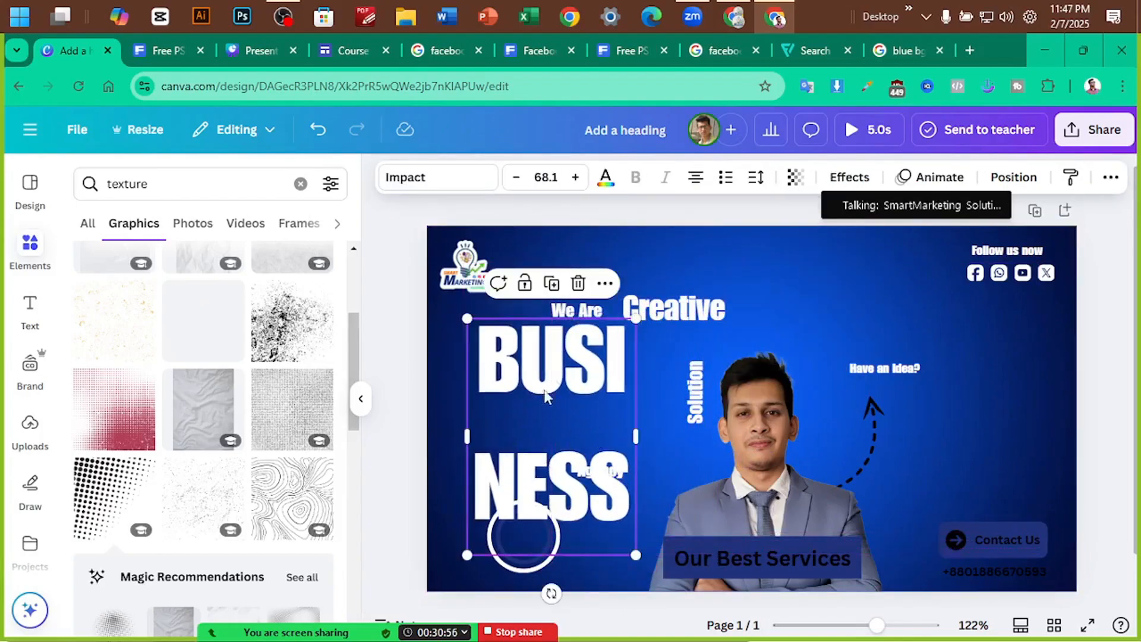
left_click(753, 178)
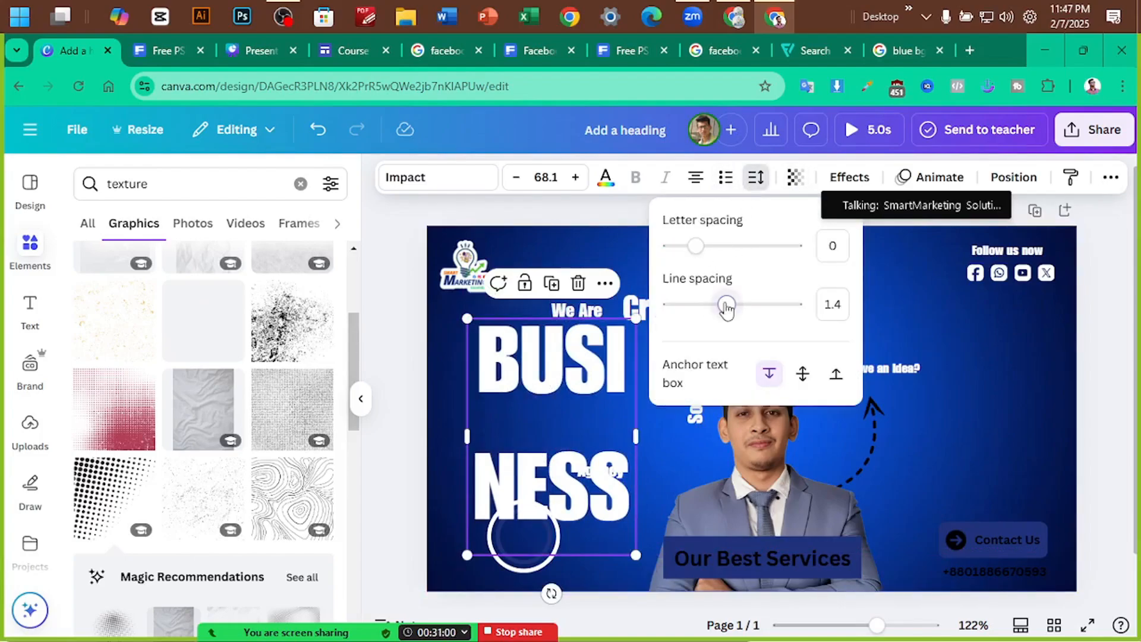
left_click_drag(726, 306, 690, 319)
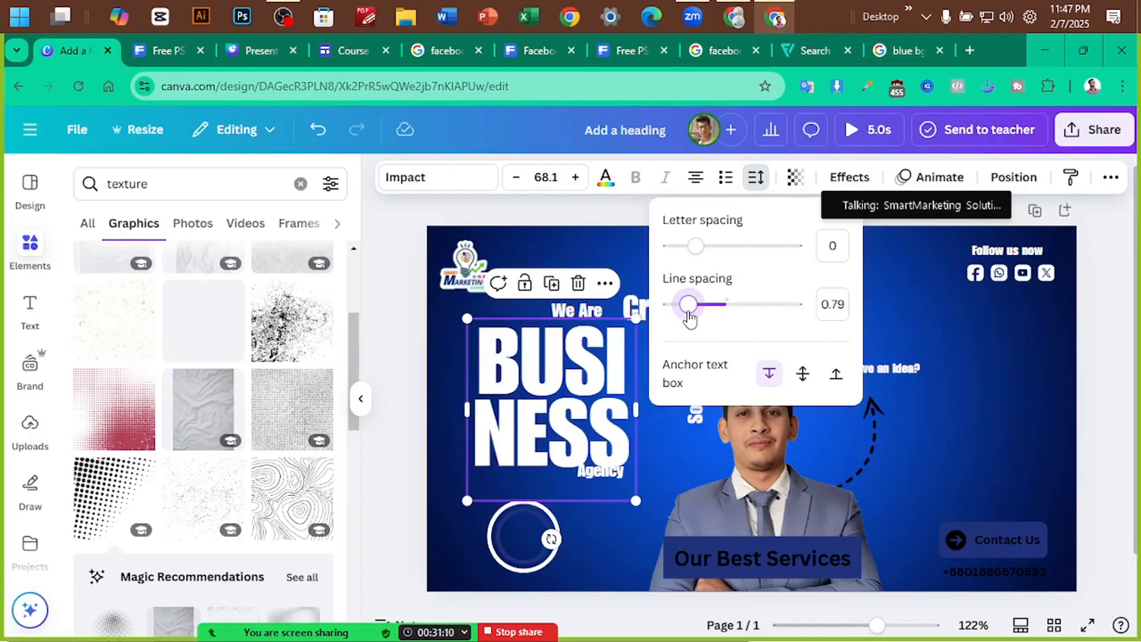
left_click(420, 379)
Move Solution up near the top right, and enlarge BUSINESS to size 74, centred on the page
left_click_drag(582, 368, 834, 291)
key("ctrl+z")
left_click_drag(554, 389, 649, 389)
left_click_drag(722, 506, 737, 521)
left_click_drag(699, 458, 682, 453)
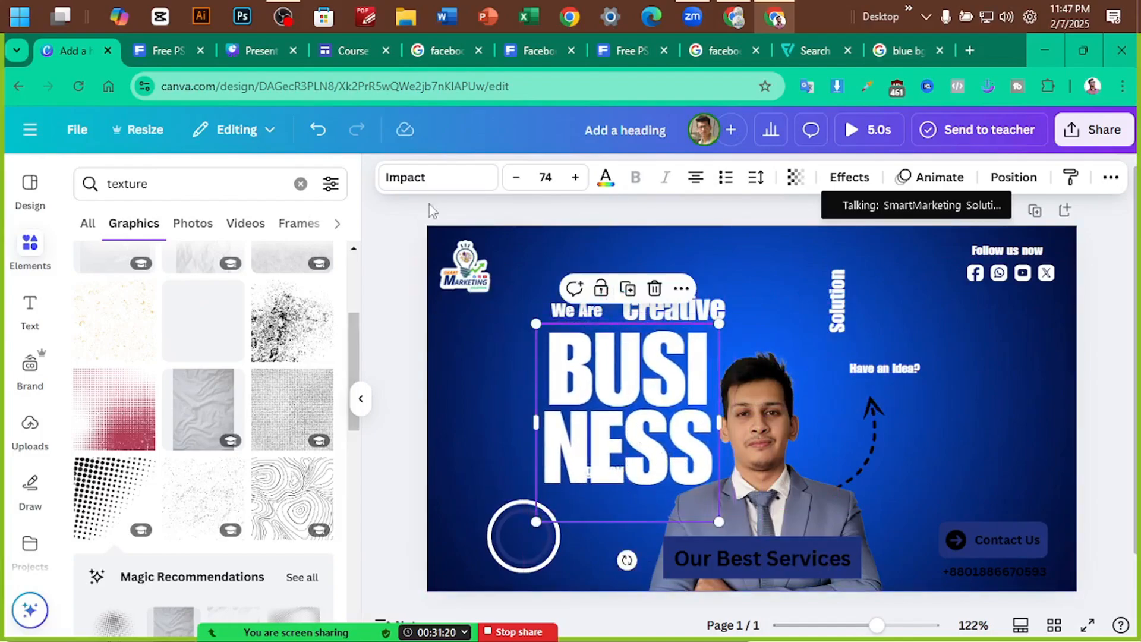
Try the Anton font on BUSINESS, then undo back to Impact
left_click(434, 177)
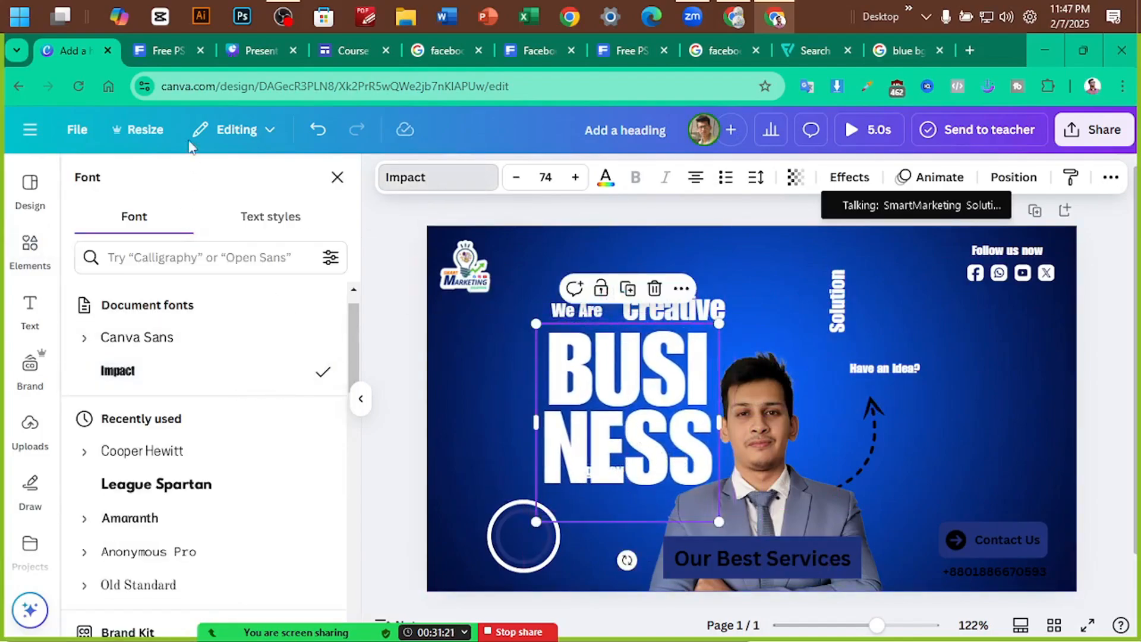
left_click(164, 50)
left_click(82, 51)
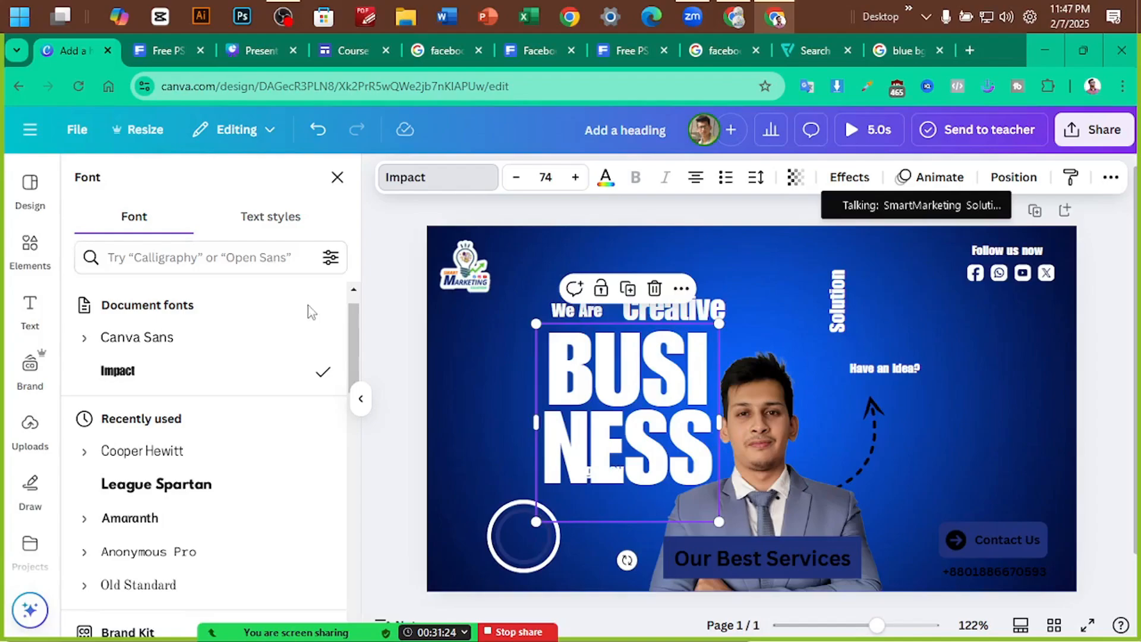
scroll(186, 400, "down", 3)
scroll(186, 417, "down", 12)
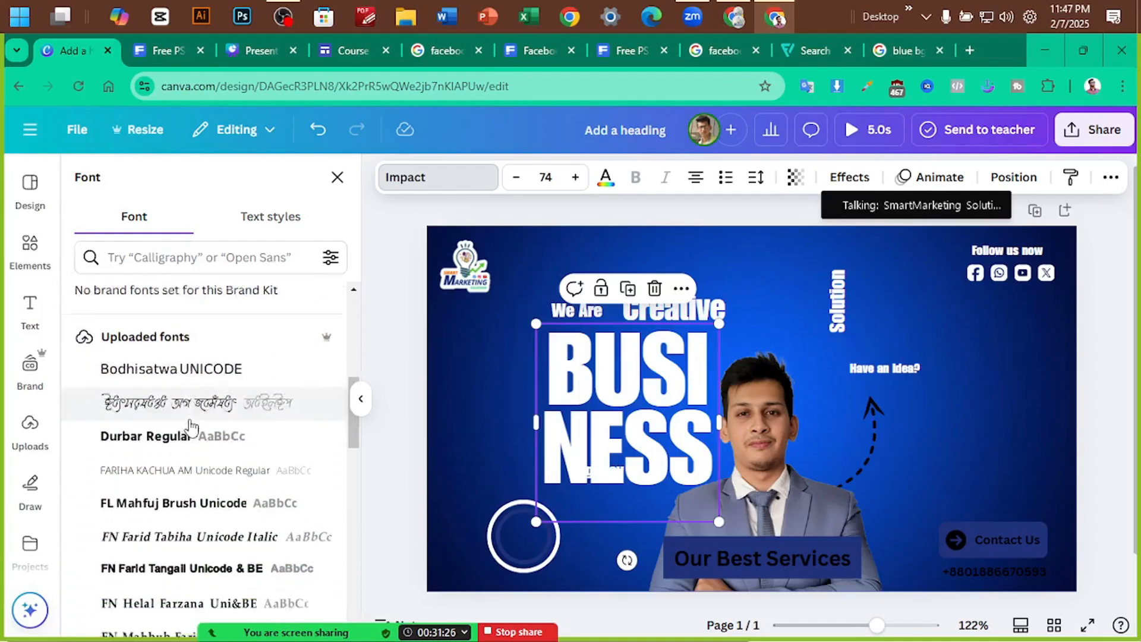
scroll(209, 440, "down", 4)
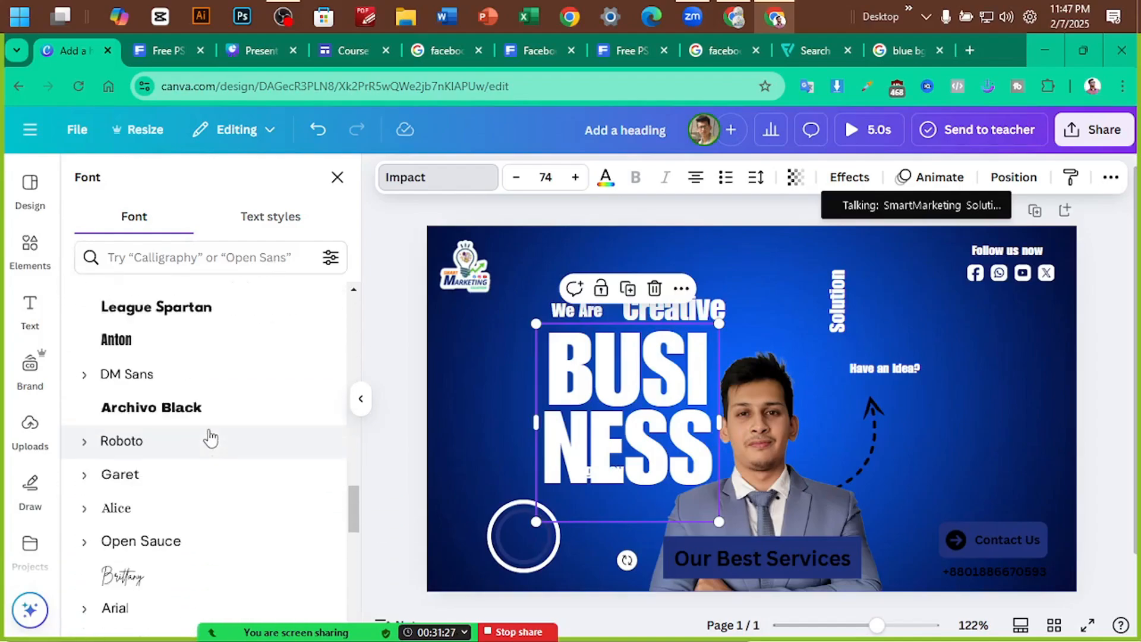
left_click(186, 342)
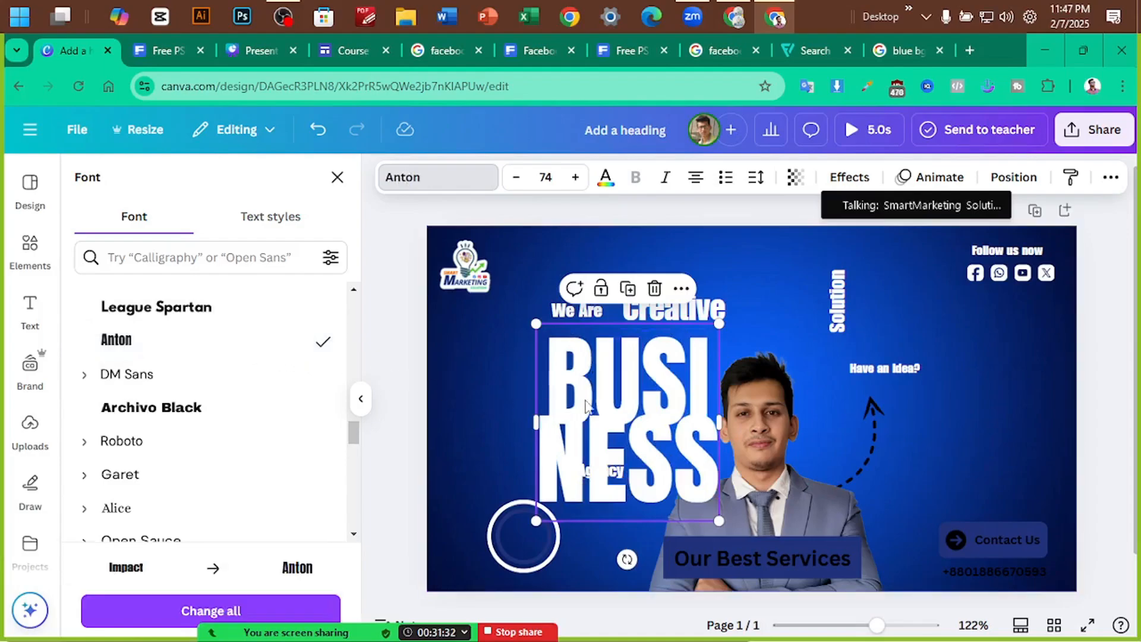
left_click_drag(631, 394, 617, 393)
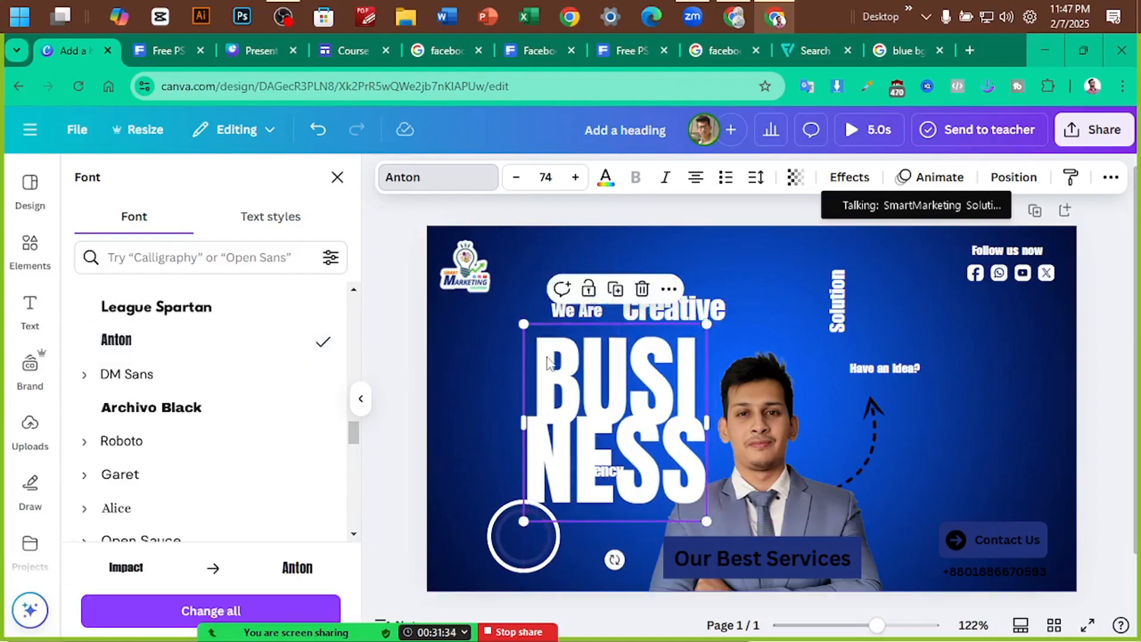
key("ctrl+z")
key("ctrl+z")
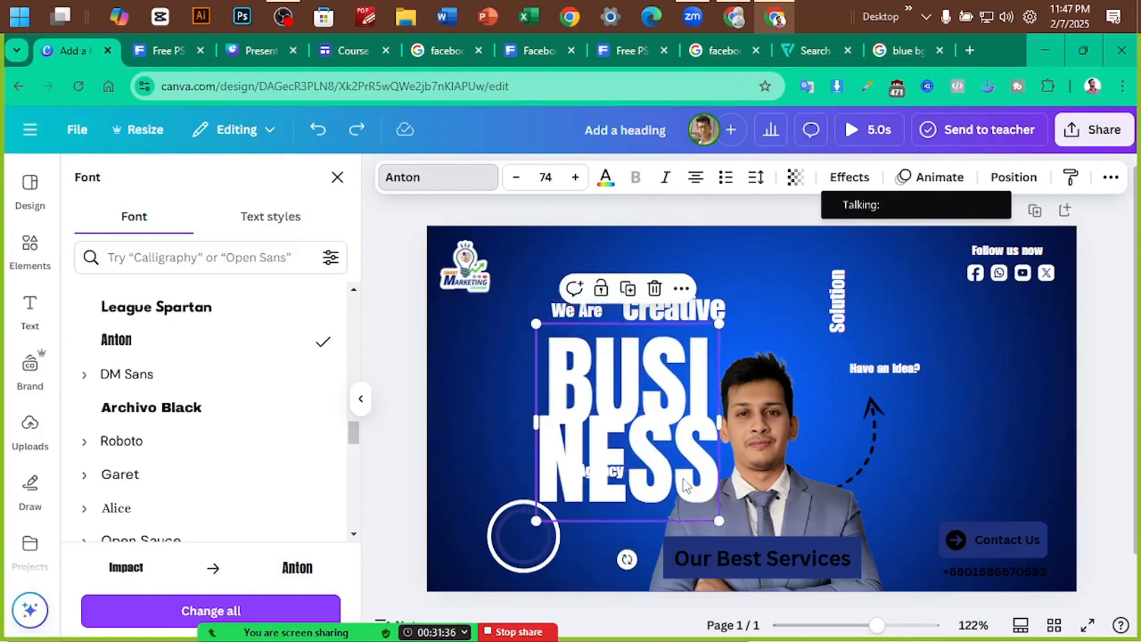
key("ctrl+z")
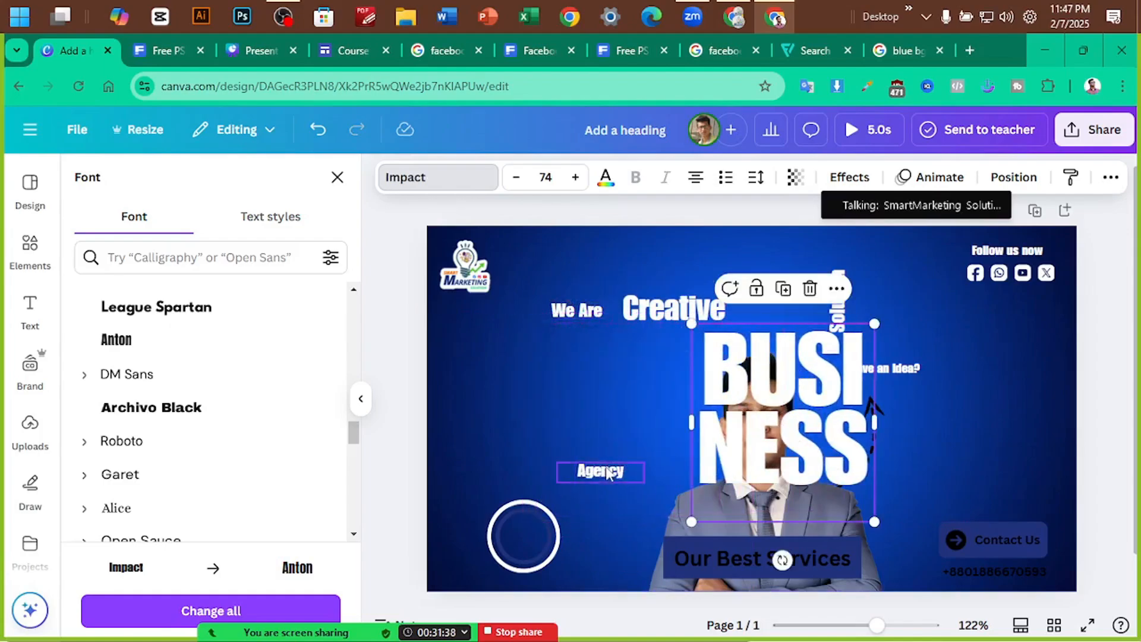
Move Agency below BUSINESS, and set BUSINESS to size 75.5 on the left beside the man
left_click_drag(609, 472, 626, 536)
left_click_drag(771, 415, 618, 404)
left_click_drag(723, 512, 750, 541)
left_click_drag(705, 454, 682, 450)
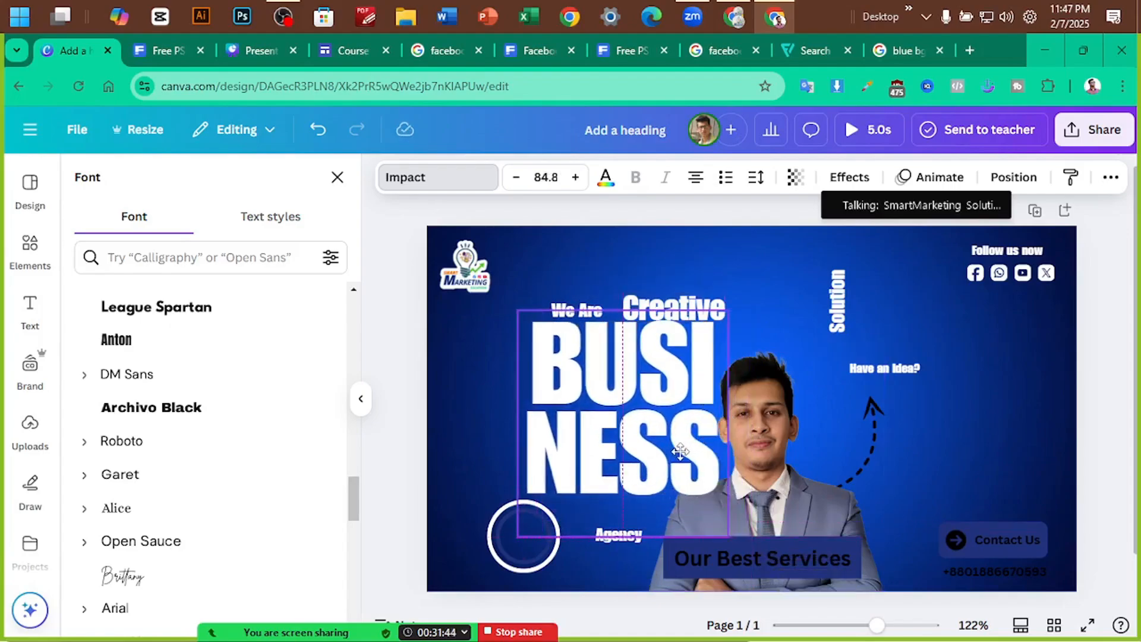
left_click(472, 454)
left_click(561, 495)
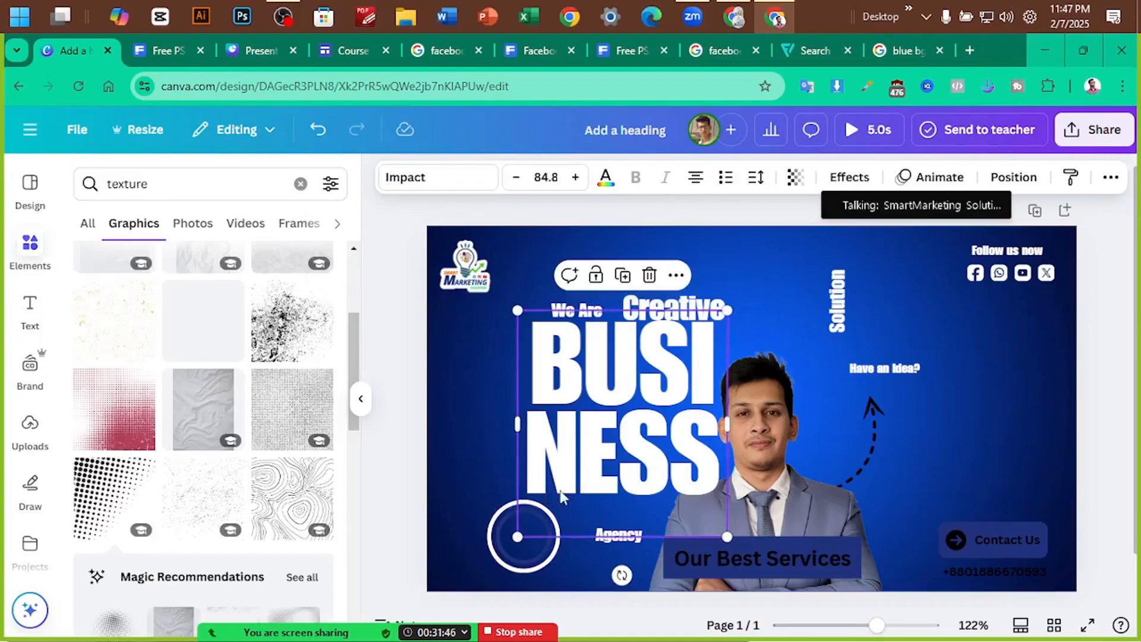
left_click_drag(508, 536, 539, 512)
left_click_drag(642, 426, 646, 440)
left_click(168, 50)
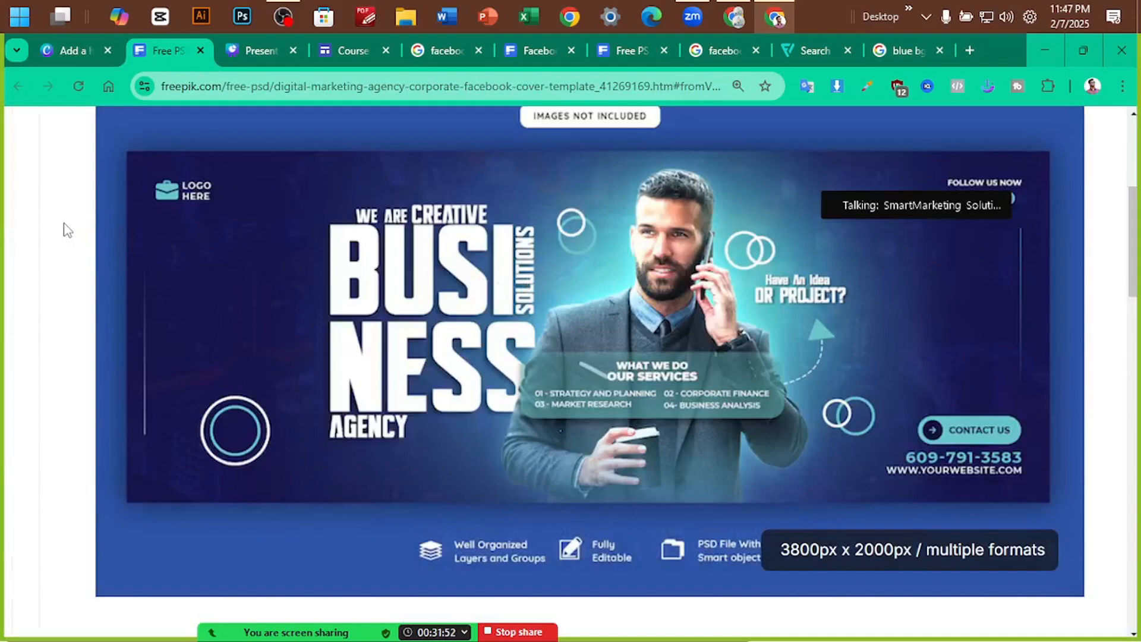
Look over the Freepik business cover template, then go back to the Canva banner
mouse_move(441, 266)
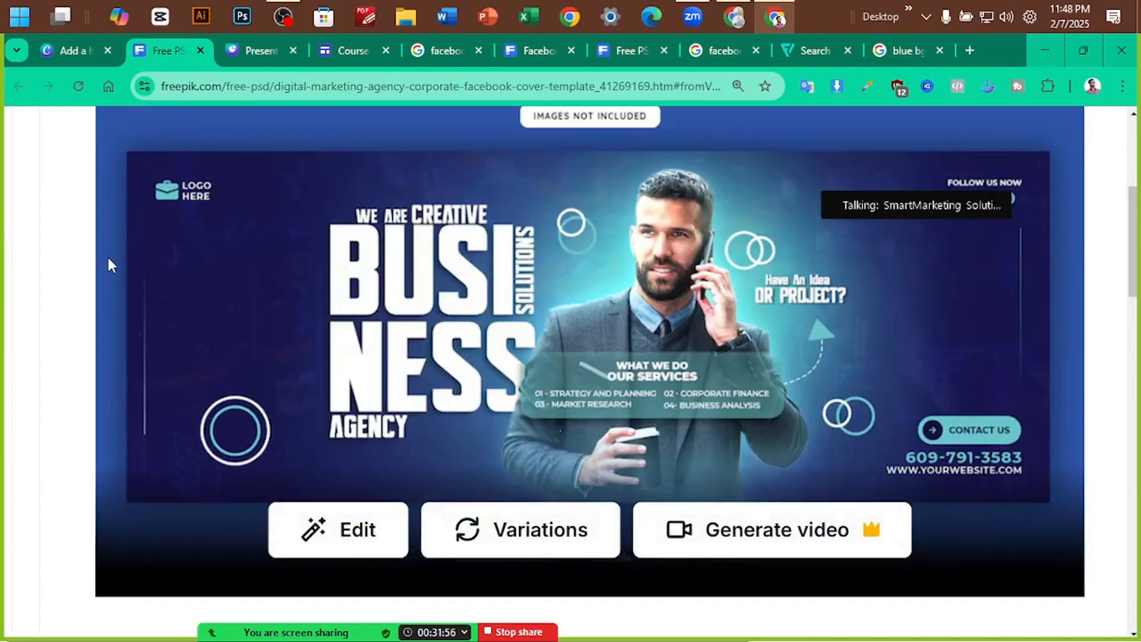
left_click(71, 50)
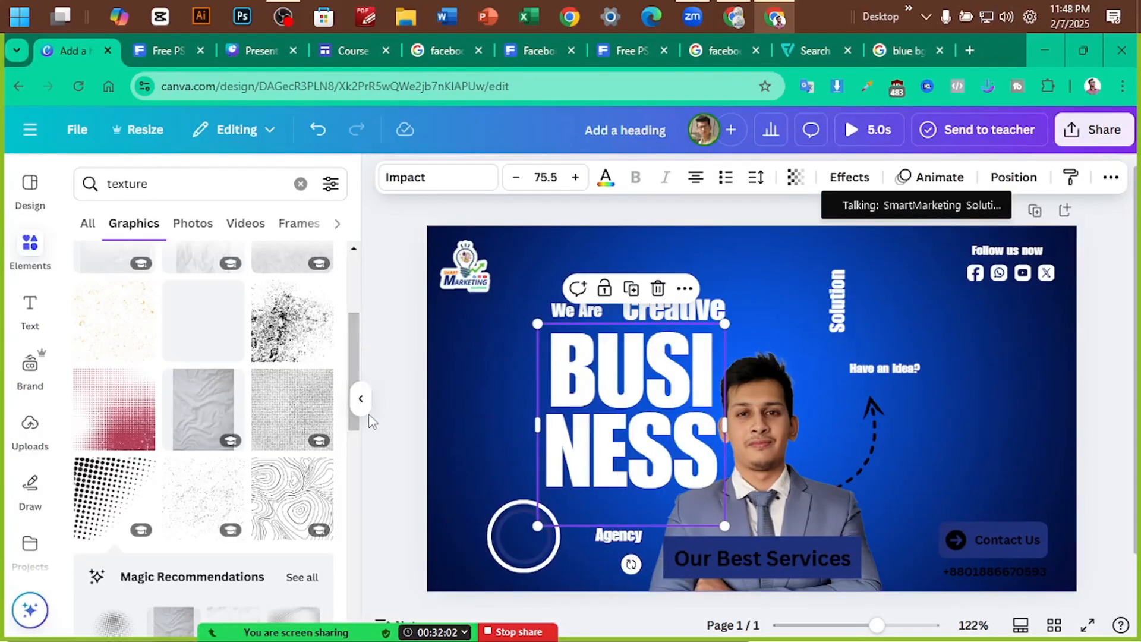
Widen the canvas, nudge BUSINESS down, and line up 'We Are' and 'Creative' on one level
left_click(361, 400)
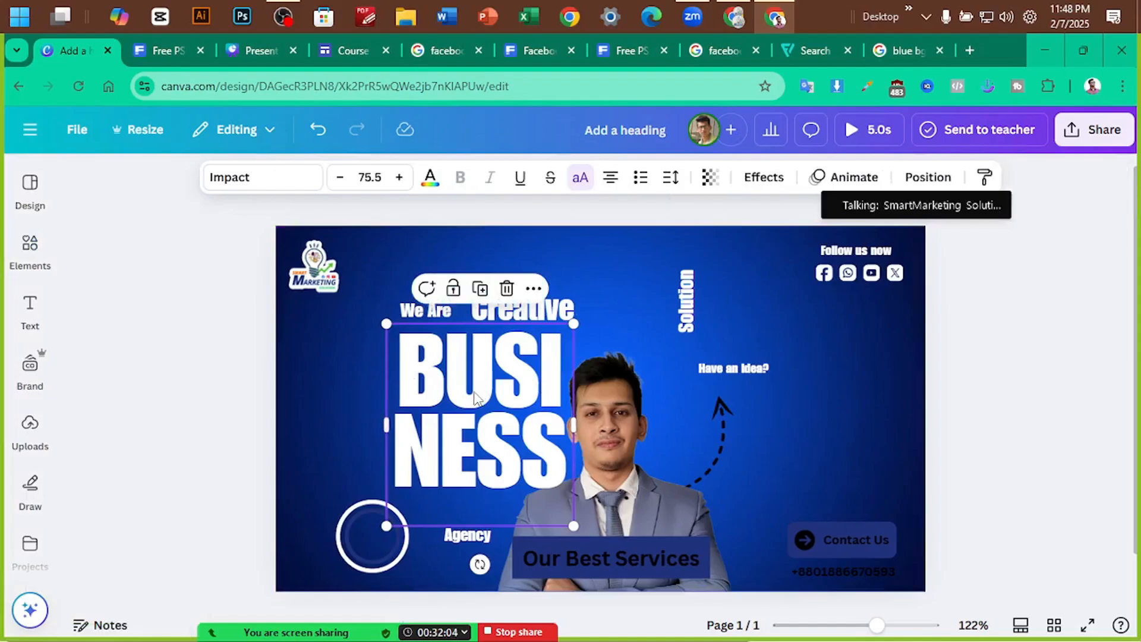
left_click_drag(475, 392, 478, 401)
left_click(361, 305)
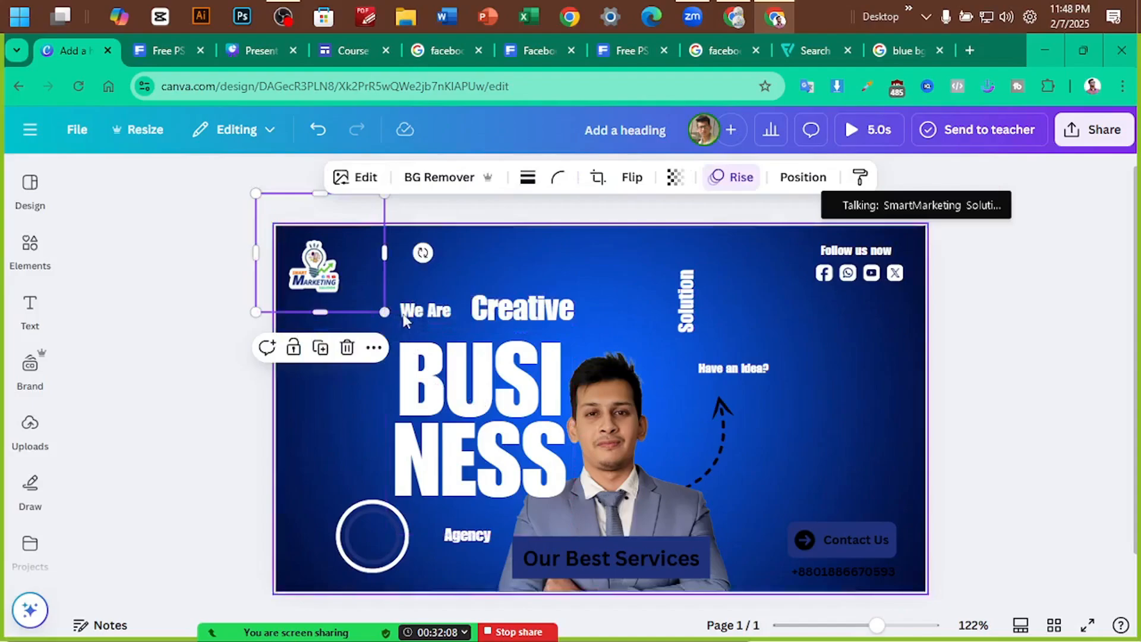
left_click_drag(427, 316, 398, 319)
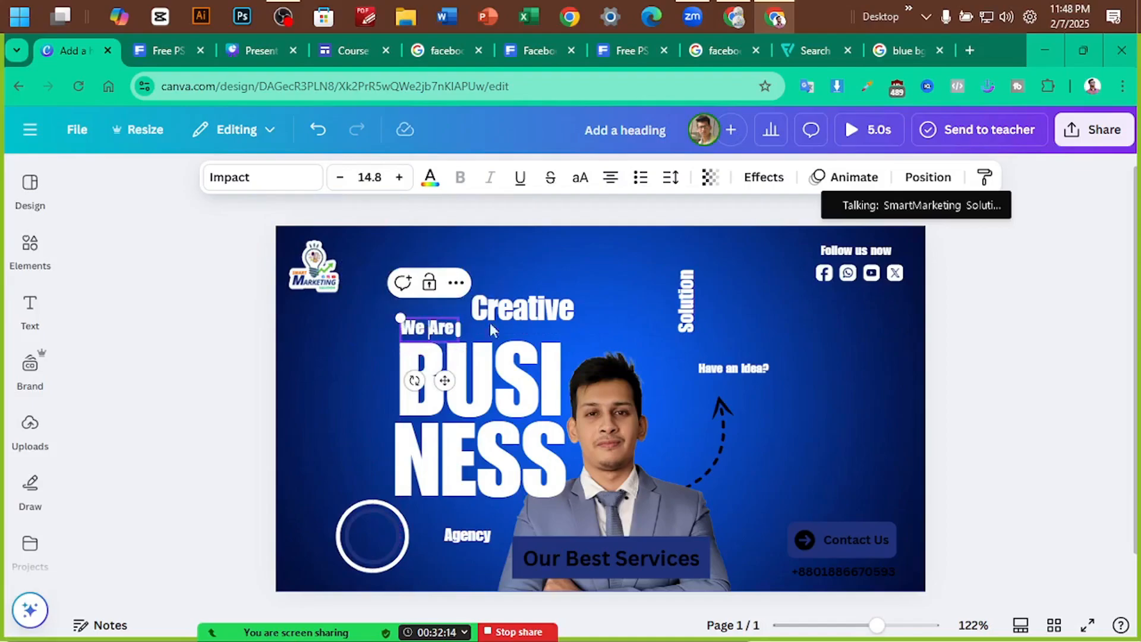
left_click(531, 302)
left_click_drag(531, 302, 526, 320)
left_click(304, 480)
Move the circle ring left, enlarge Creative slightly, reposition the logo and shift the heading up-left
left_click(352, 525)
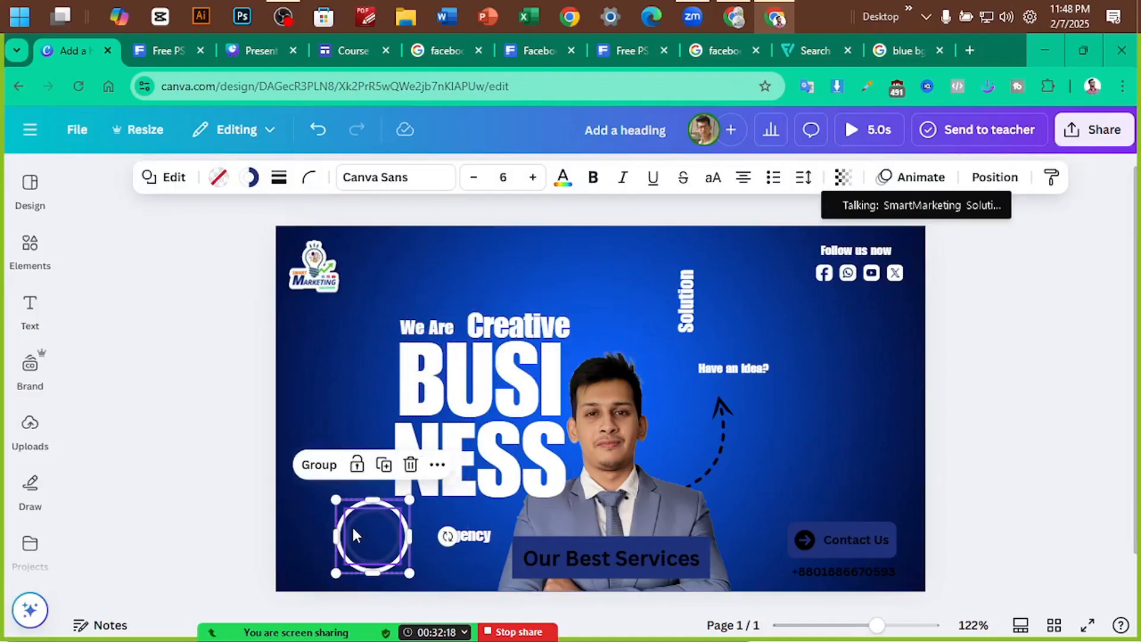
left_click_drag(351, 525, 298, 529)
left_click(375, 317)
left_click(476, 317)
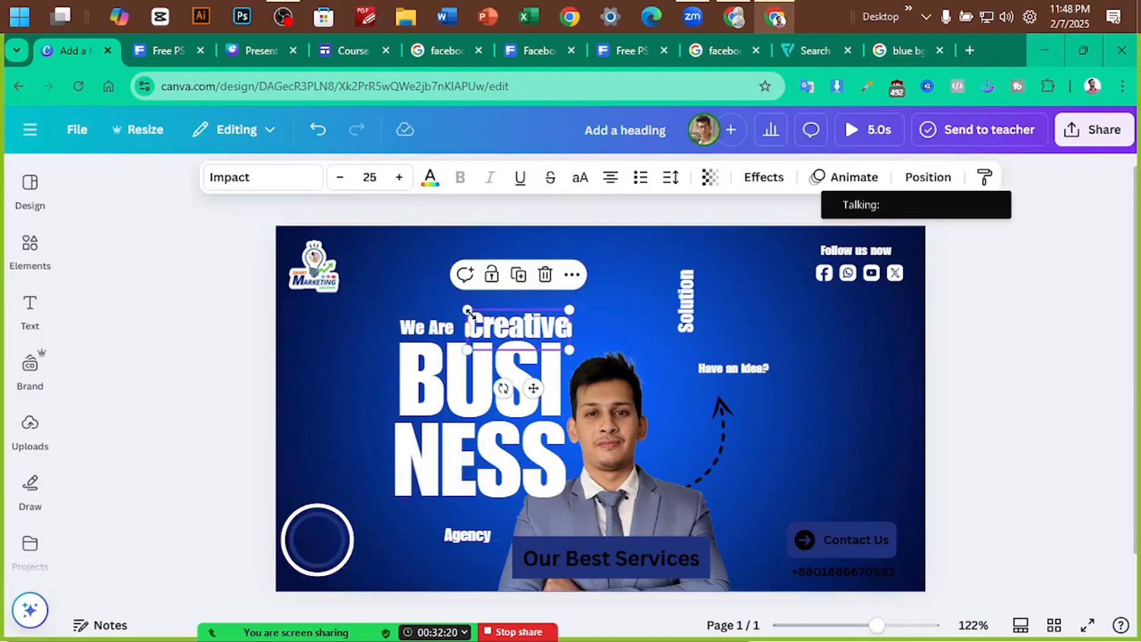
left_click_drag(465, 309, 455, 305)
left_click(315, 385)
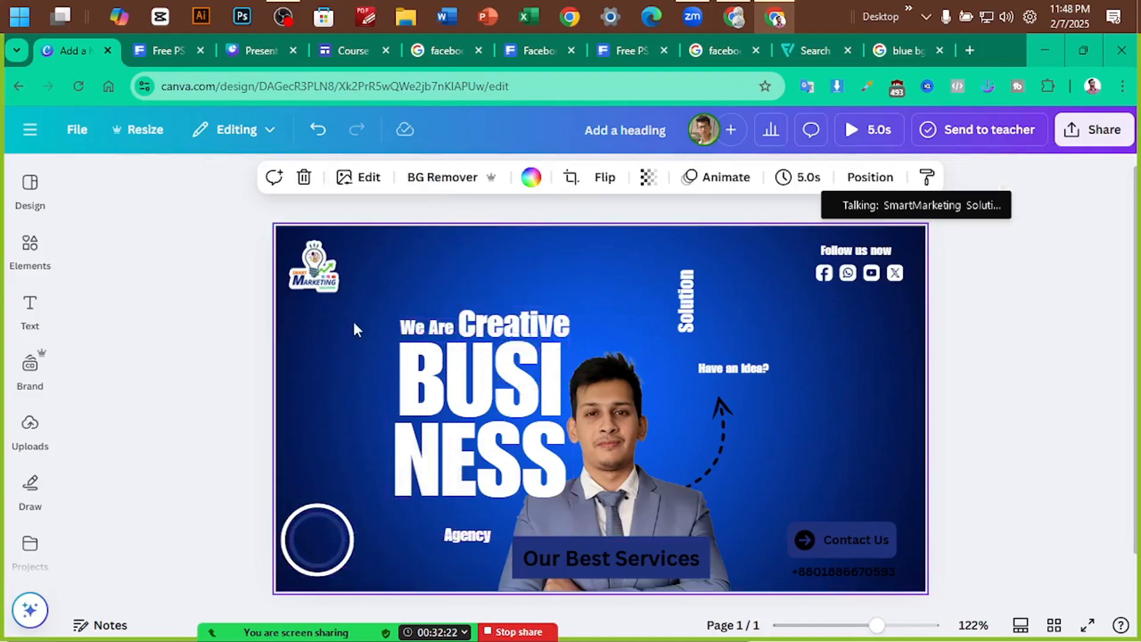
left_click_drag(367, 311, 511, 454)
left_click(481, 324)
left_click(395, 284)
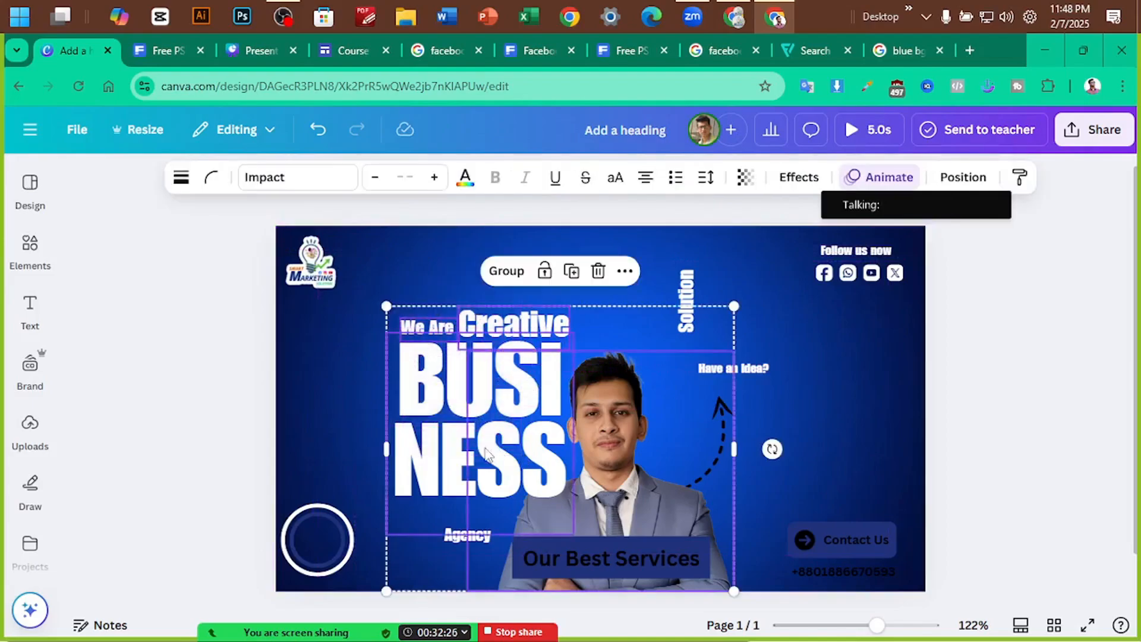
left_click_drag(412, 433, 393, 425)
Move the man's photo and the Our Best Services block over to the right
left_click(724, 482)
left_click_drag(613, 512, 824, 512)
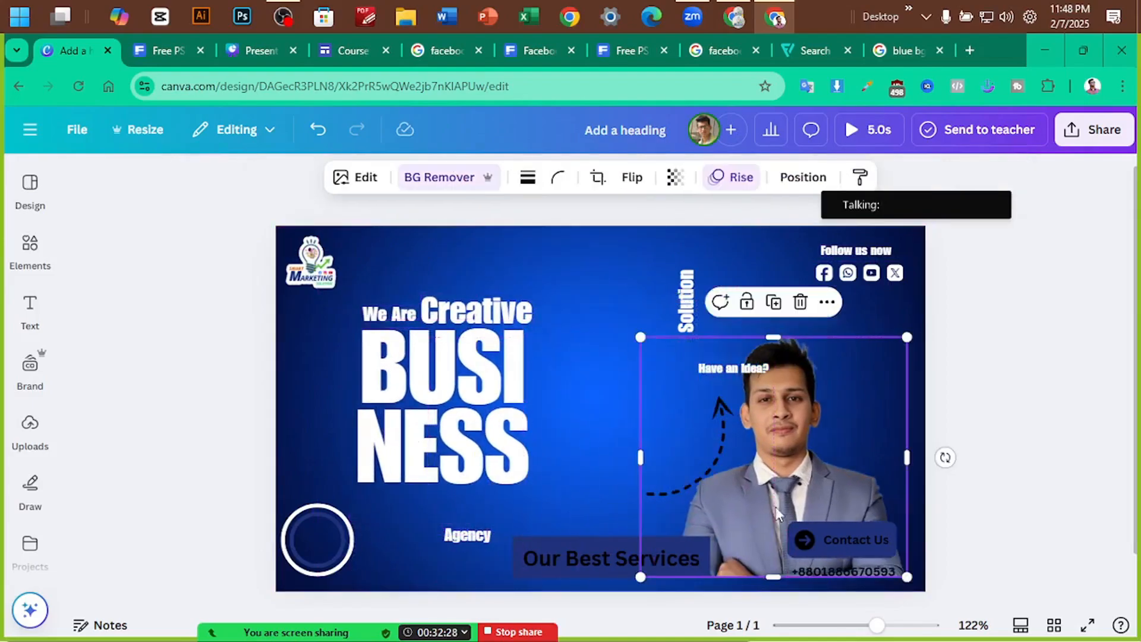
left_click(596, 552)
left_click_drag(597, 553, 686, 554)
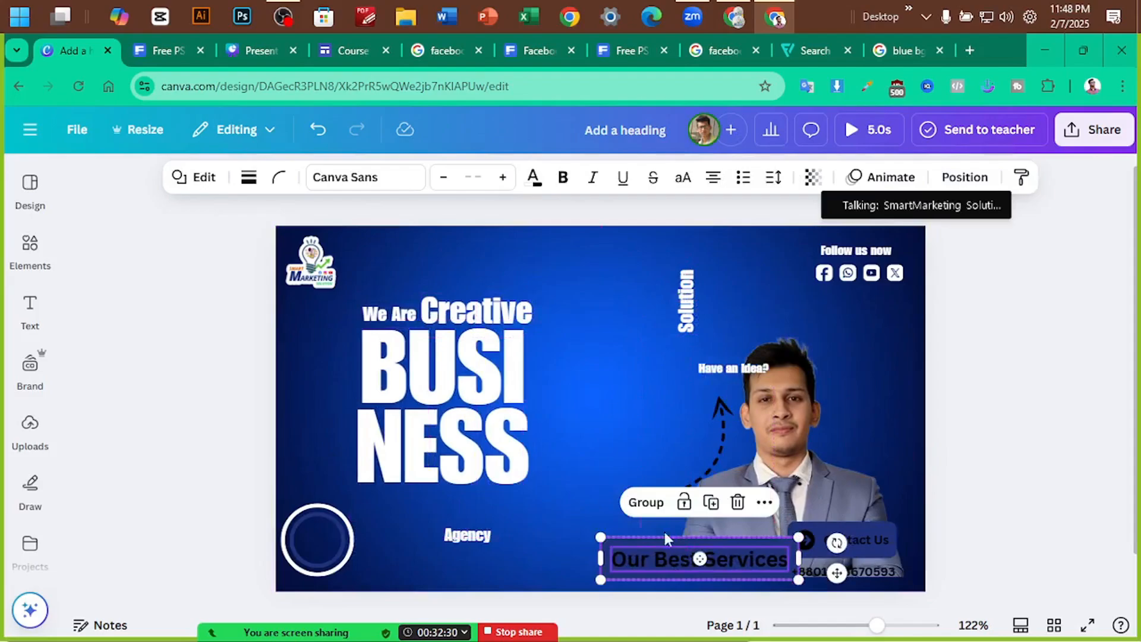
scroll(980, 284, "up", 3)
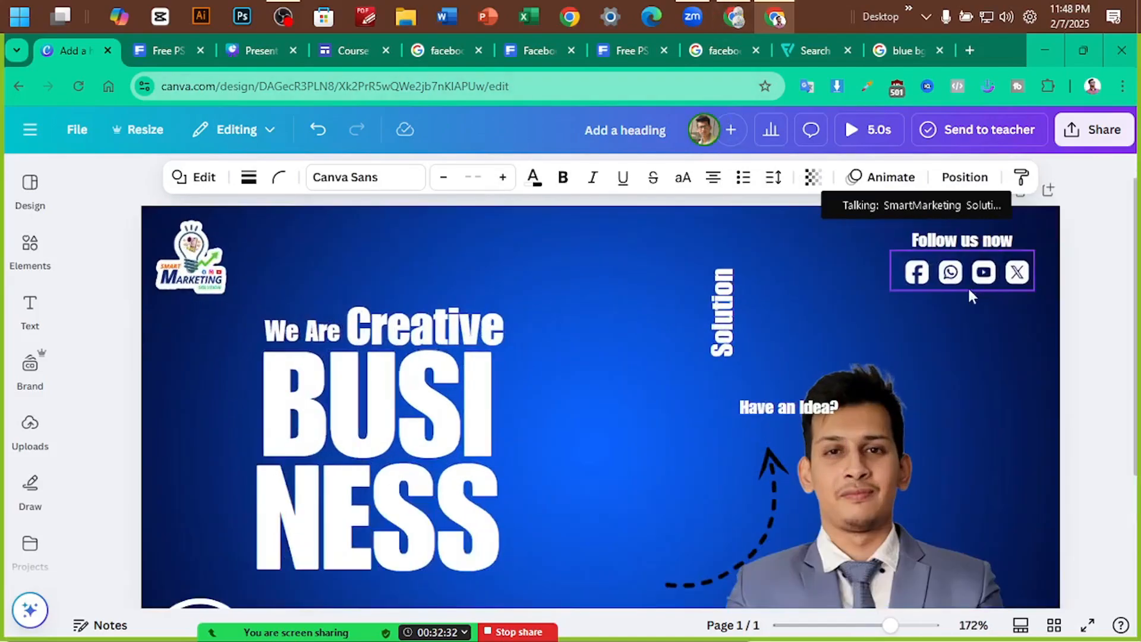
scroll(530, 332, "down", 3)
scroll(541, 331, "down", 1)
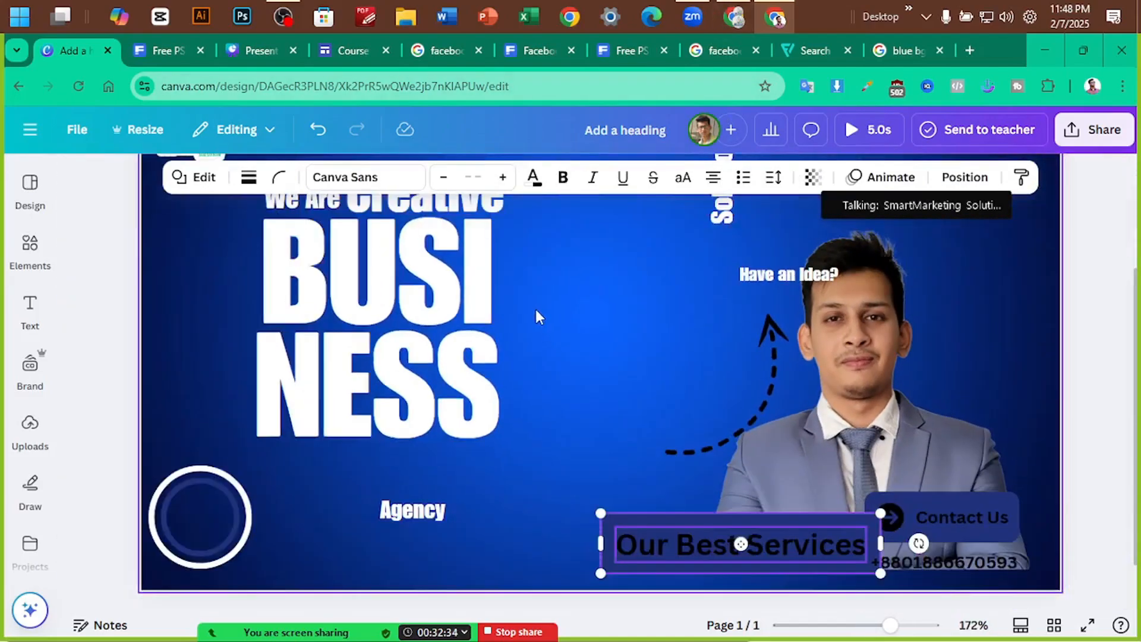
scroll(536, 310, "up", 2)
Stand Solution beside BUSI and make it slightly larger
left_click(428, 276)
left_click_drag(723, 287, 512, 367)
left_click(589, 280)
left_click(522, 323)
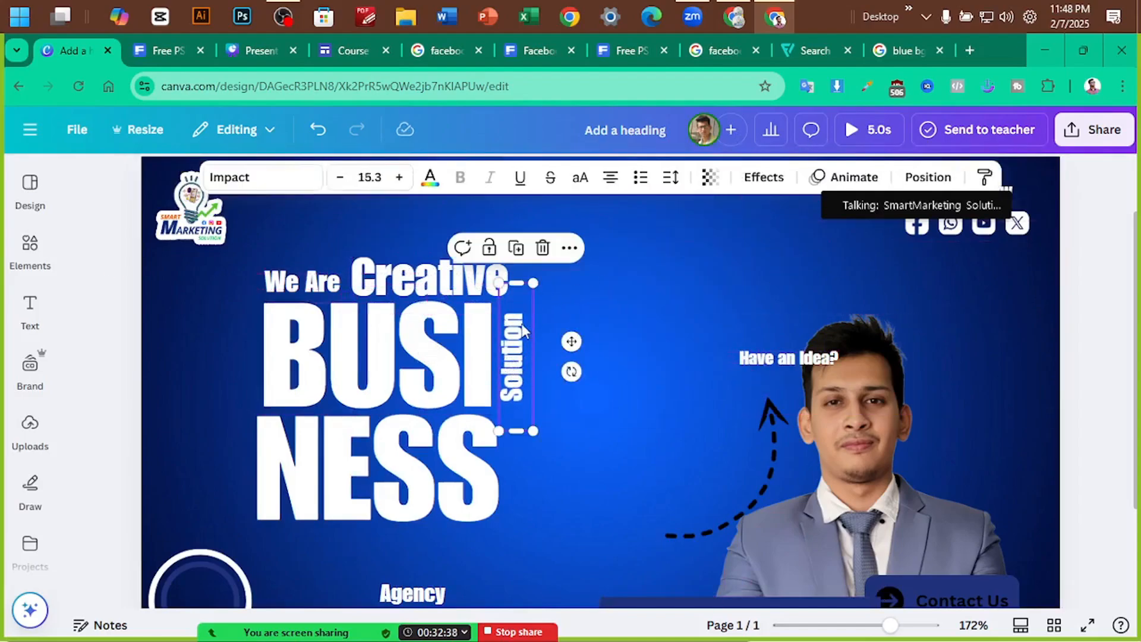
left_click_drag(533, 283, 536, 268)
left_click(601, 312)
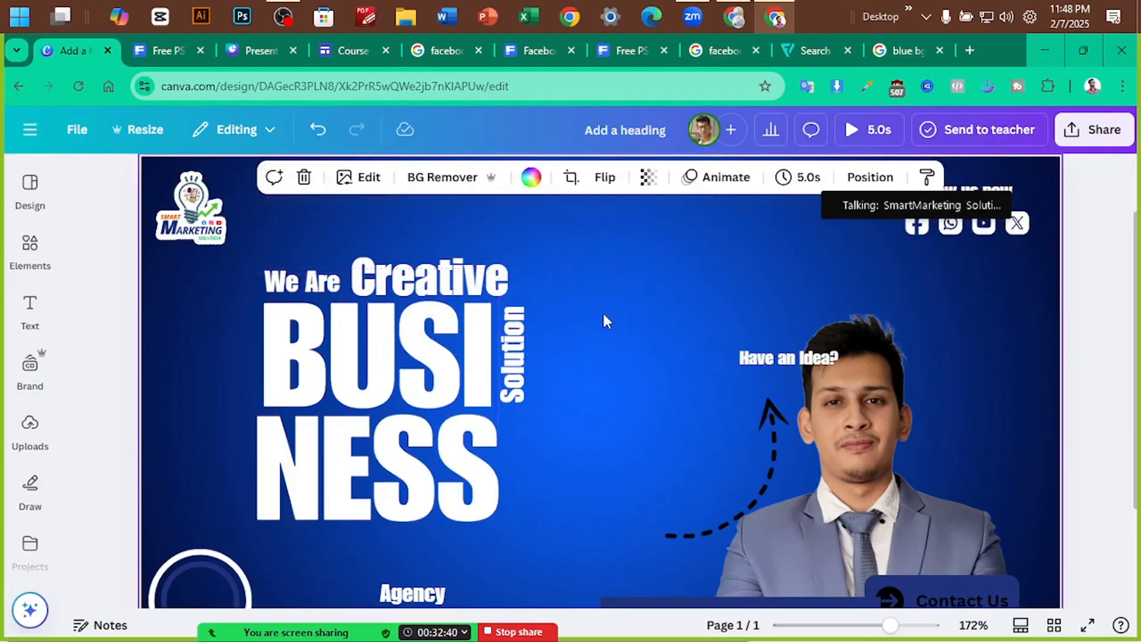
Move Agency under NESS, enlarge it to size 17.7 and align it left
left_click_drag(410, 598, 284, 538)
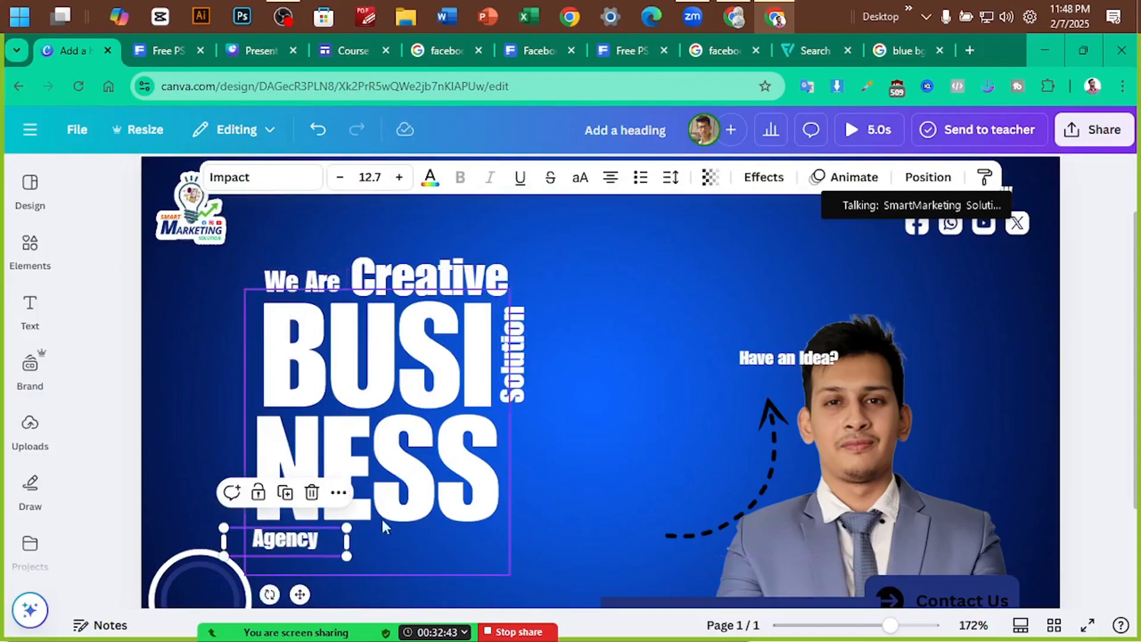
left_click(615, 433)
left_click(319, 531)
left_click_drag(347, 555, 390, 566)
mouse_move(303, 550)
left_mouse_down()
mouse_move(294, 545)
mouse_move(304, 545)
left_mouse_up()
left_click(427, 525)
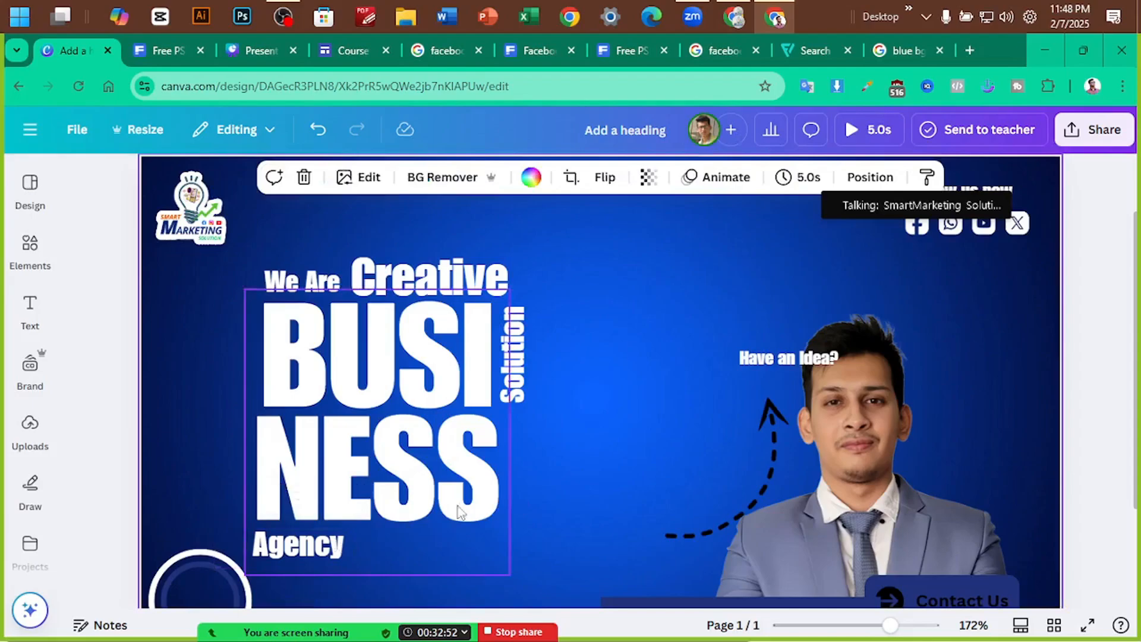
left_click(333, 549)
left_click_drag(341, 548, 342, 548)
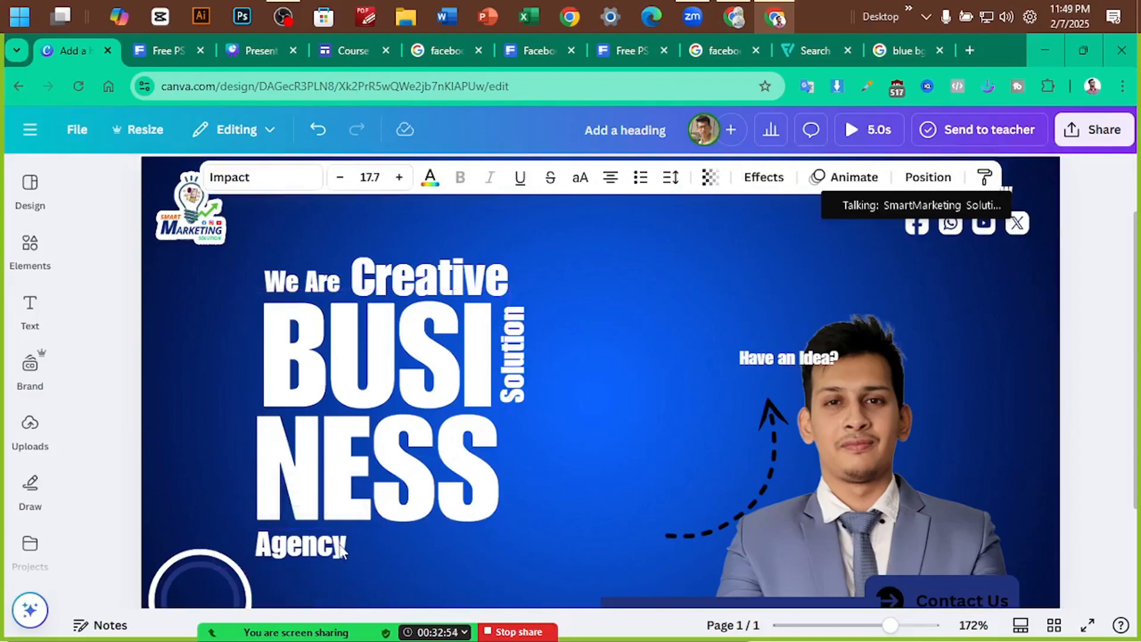
left_click(214, 377)
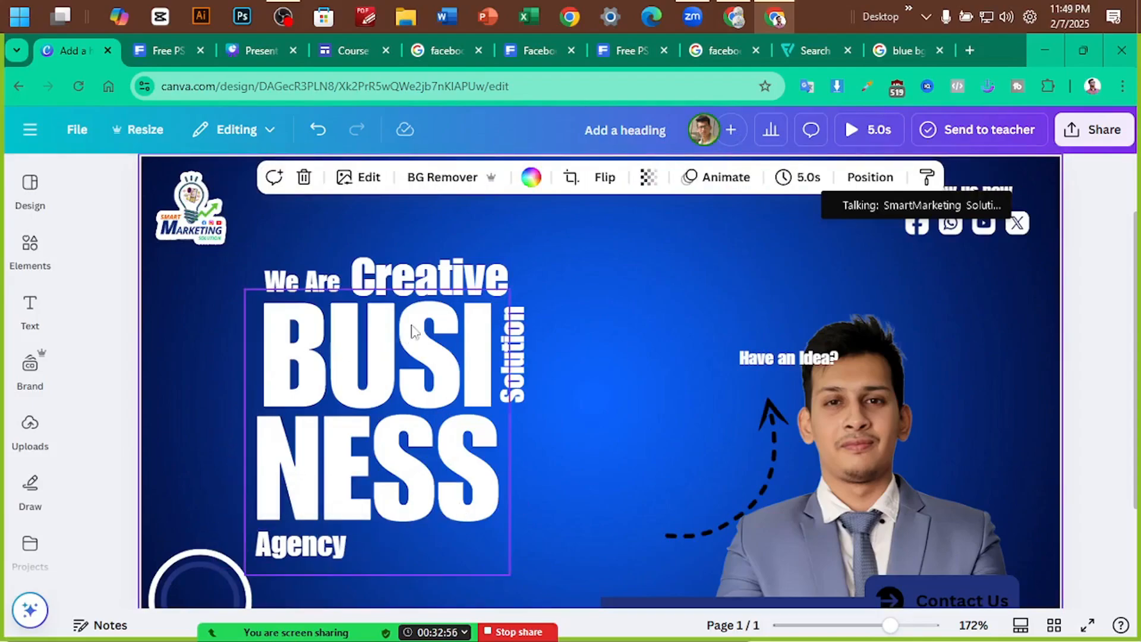
left_click(471, 286)
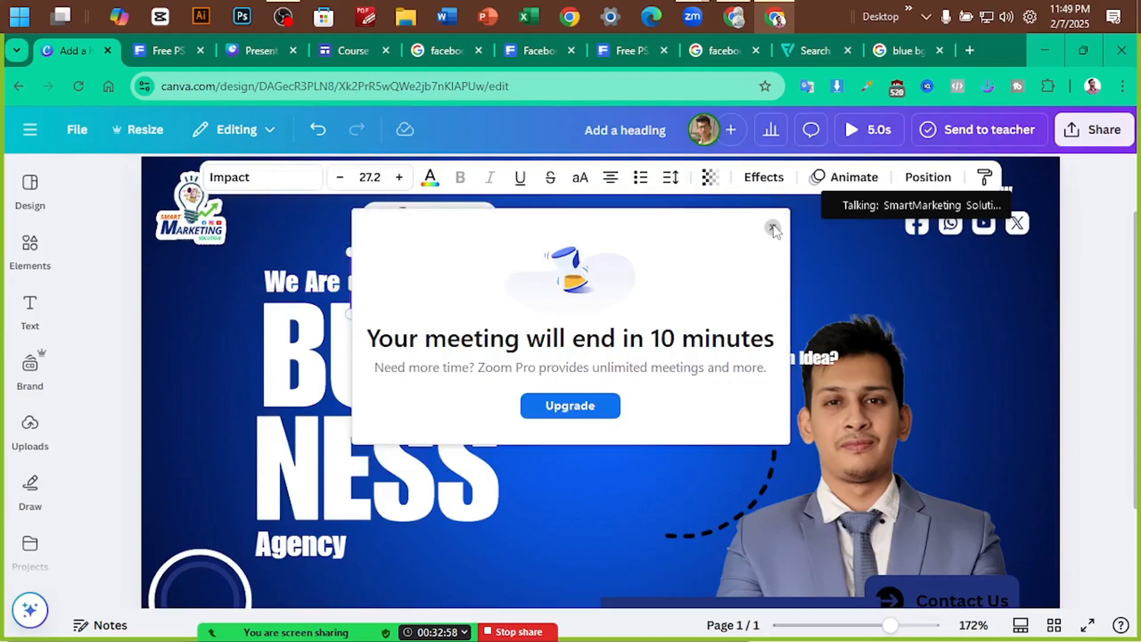
Dismiss the meeting notice and enlarge the Creative text
left_click(772, 227)
left_click(561, 253)
left_click(482, 269)
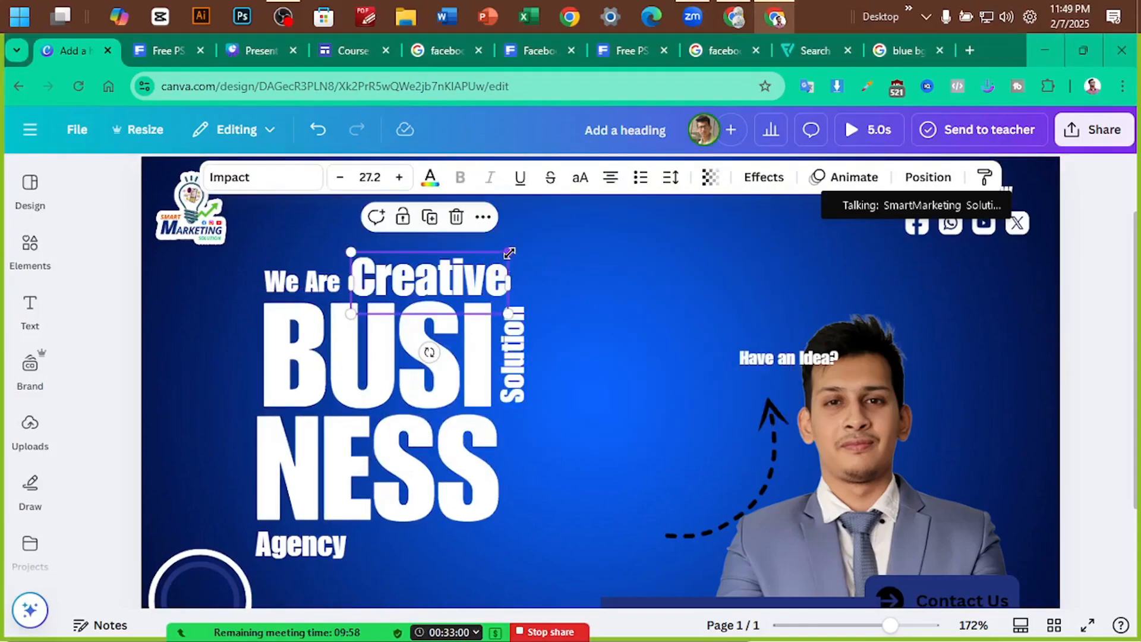
left_click_drag(508, 252, 529, 245)
left_click(598, 249)
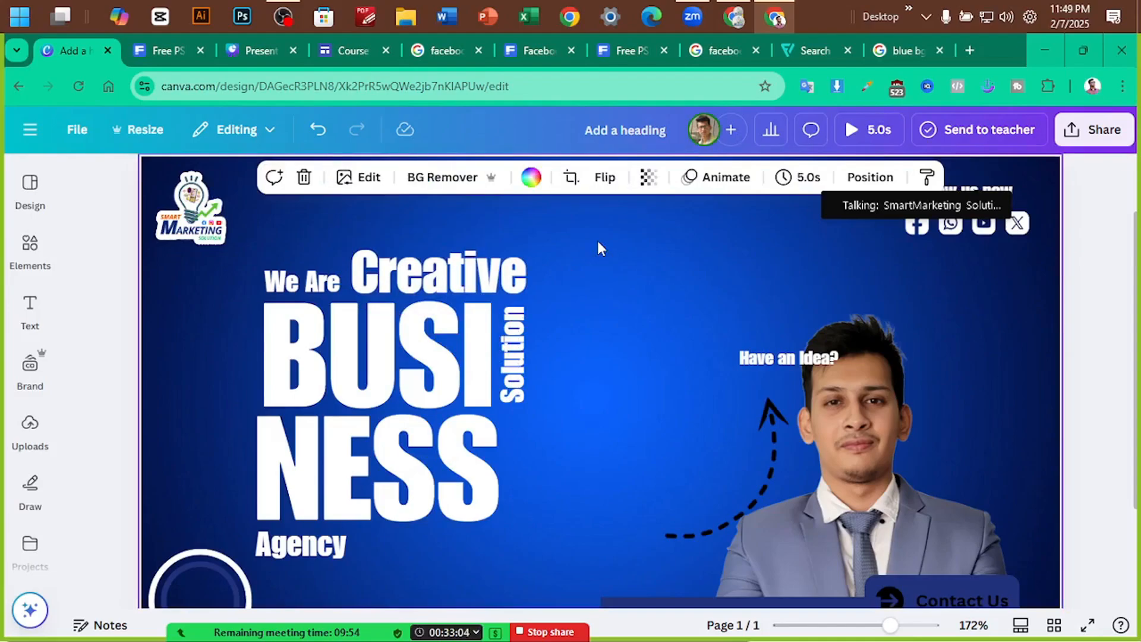
Enlarge the vertical Solution text and nudge it slightly up-left
scroll(598, 247, "down", 2)
left_click(531, 375)
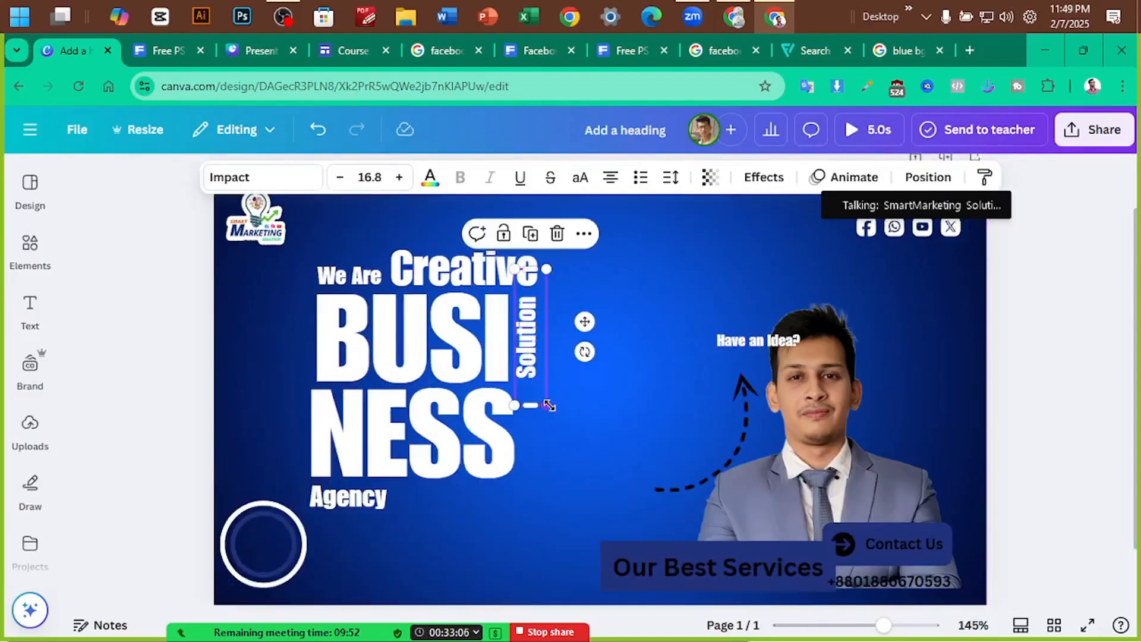
left_click_drag(549, 405, 556, 445)
left_click(665, 257)
left_click_drag(529, 325, 532, 319)
left_click(659, 267)
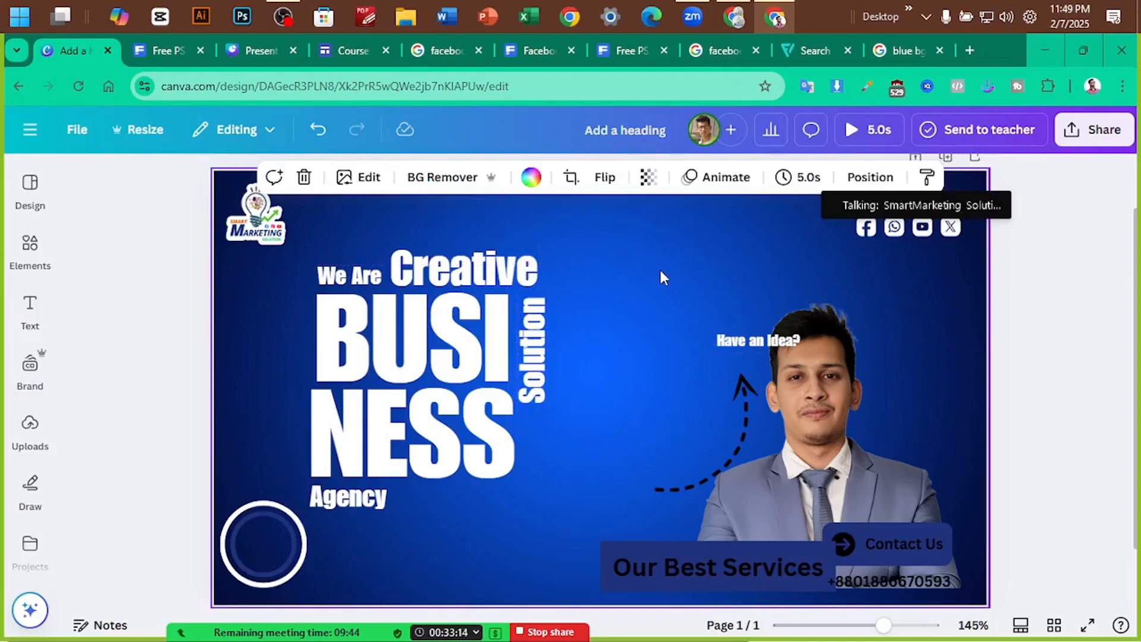
Select all the heading text pieces and shift them right and down
left_click(402, 372)
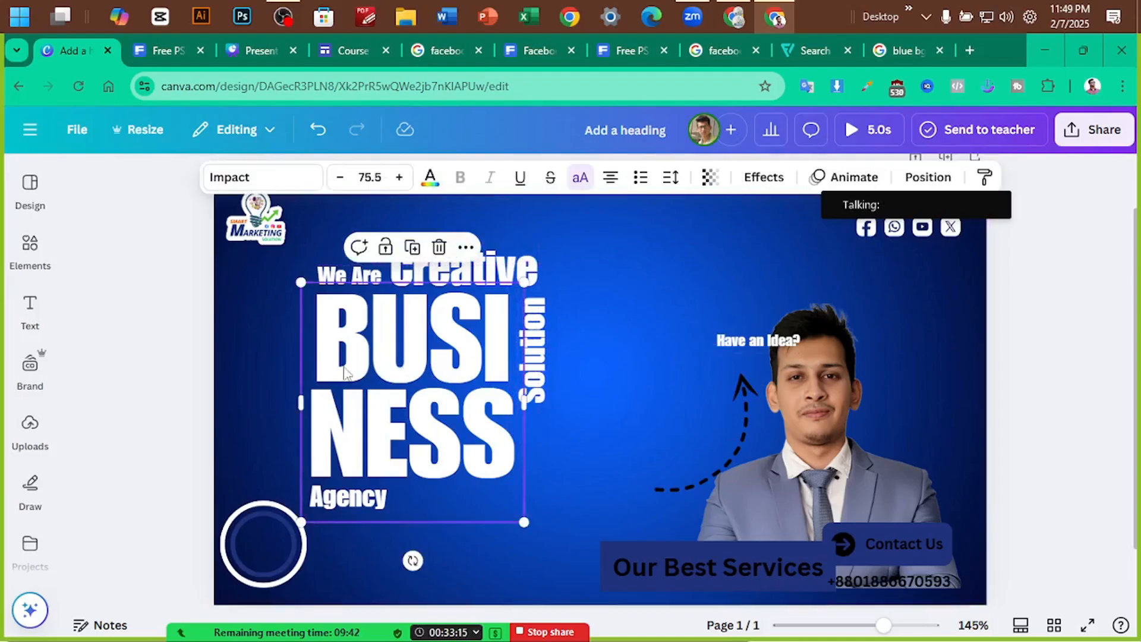
left_click(278, 359)
left_click_drag(281, 280, 539, 495)
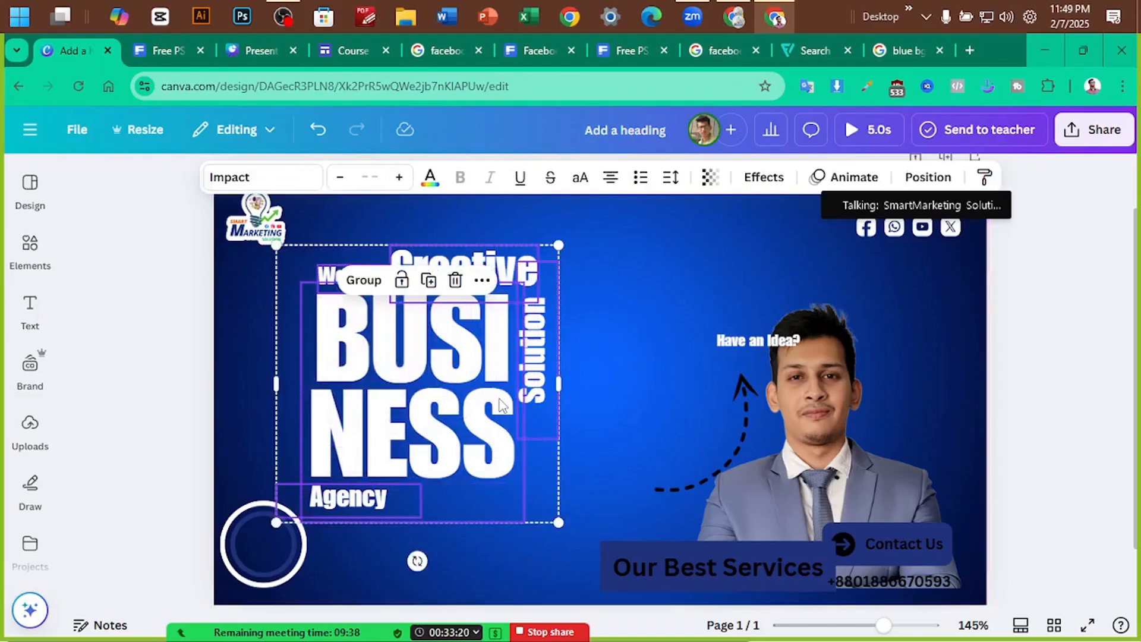
left_click_drag(498, 399, 530, 405)
Move the man's photo left to the centre and bring it in front of the heading
left_click_drag(824, 410, 618, 398)
key("ctrl+]")
key("ctrl+]")
key("ctrl+]")
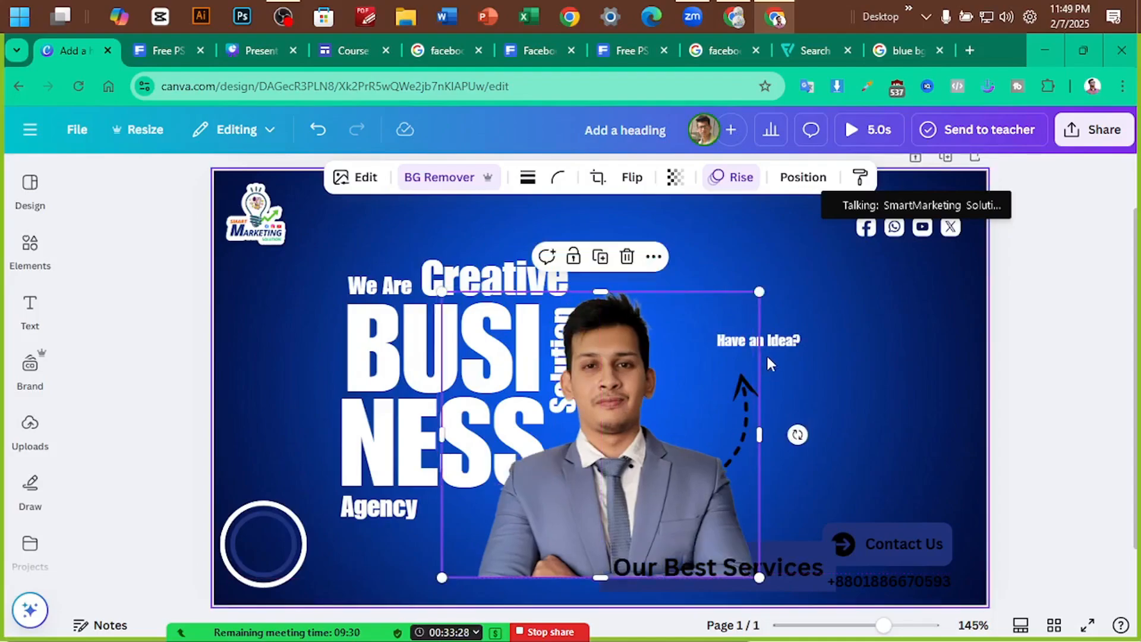
left_click_drag(647, 454, 656, 469)
left_click(826, 339)
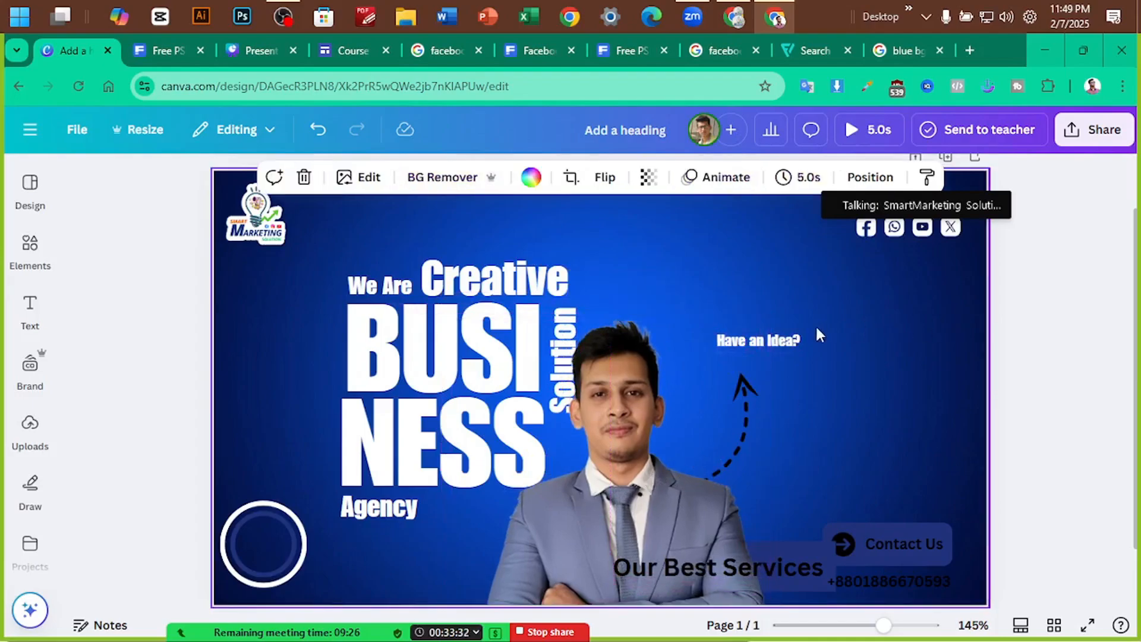
Move 'Our Best Services' up to sit on its navy bar under the photo
left_click(786, 344)
left_click(1024, 327)
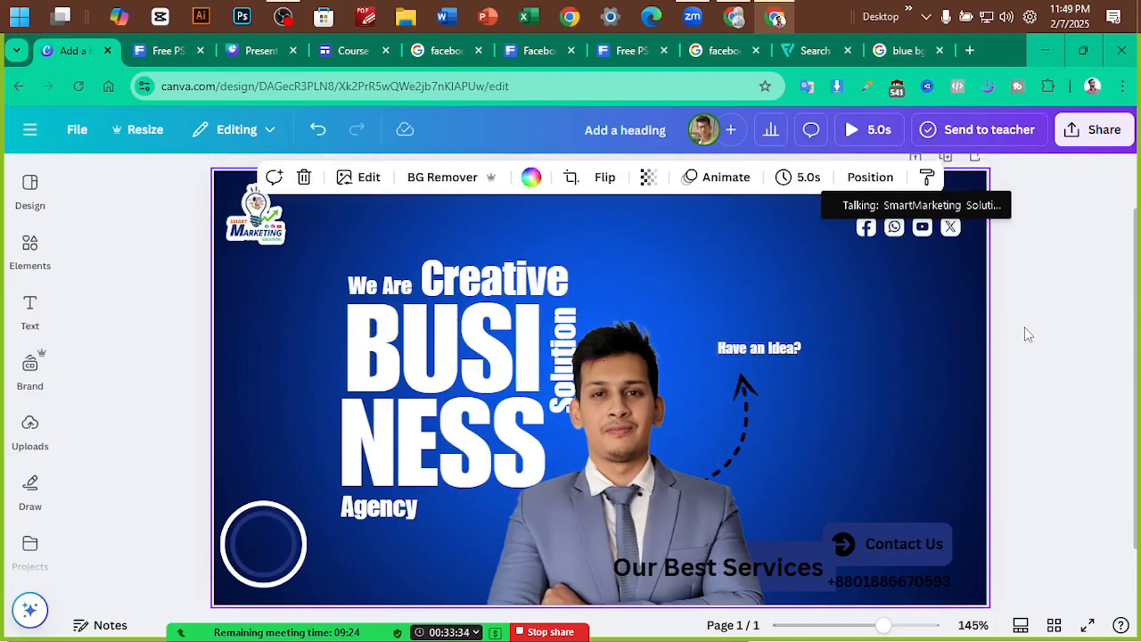
scroll(1024, 326, "down", 3)
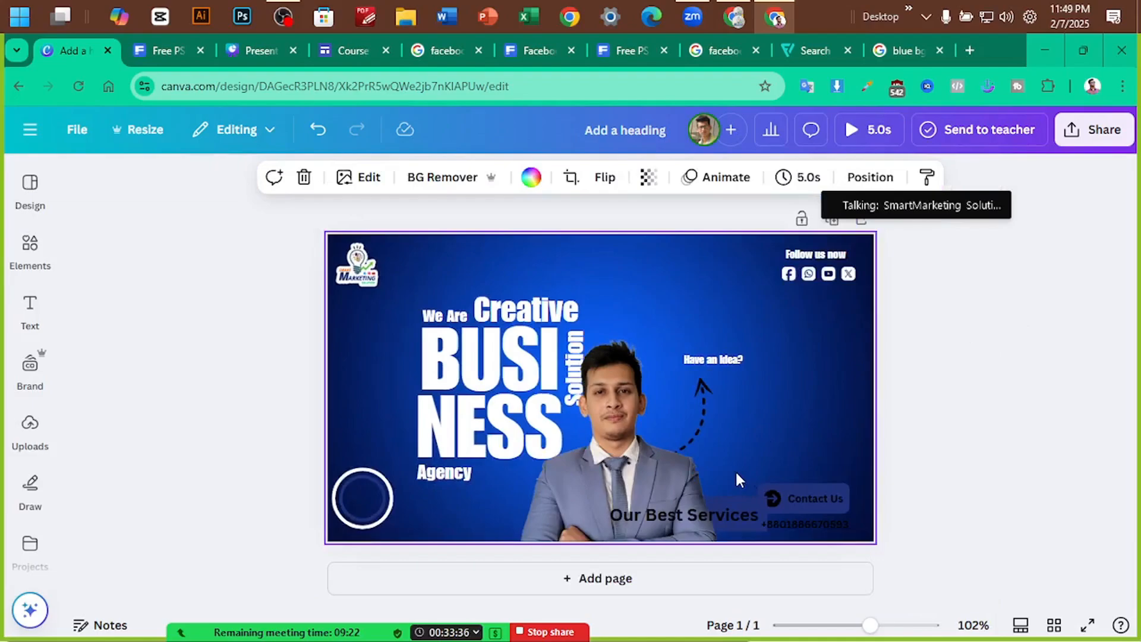
left_click_drag(724, 509, 673, 504)
left_click(672, 504)
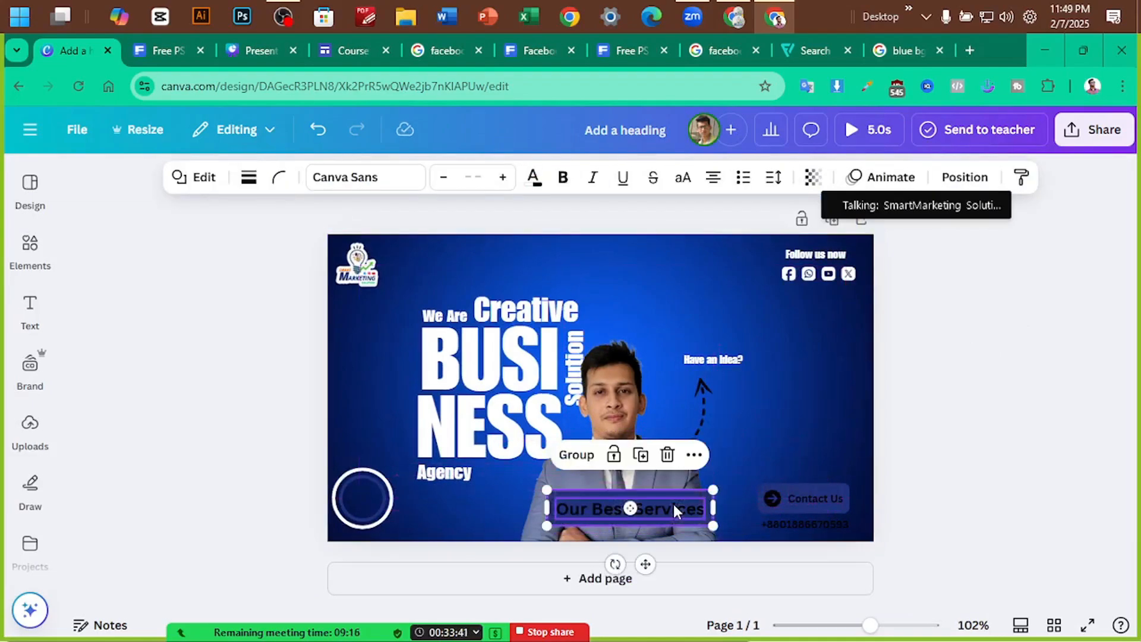
left_click(1006, 354)
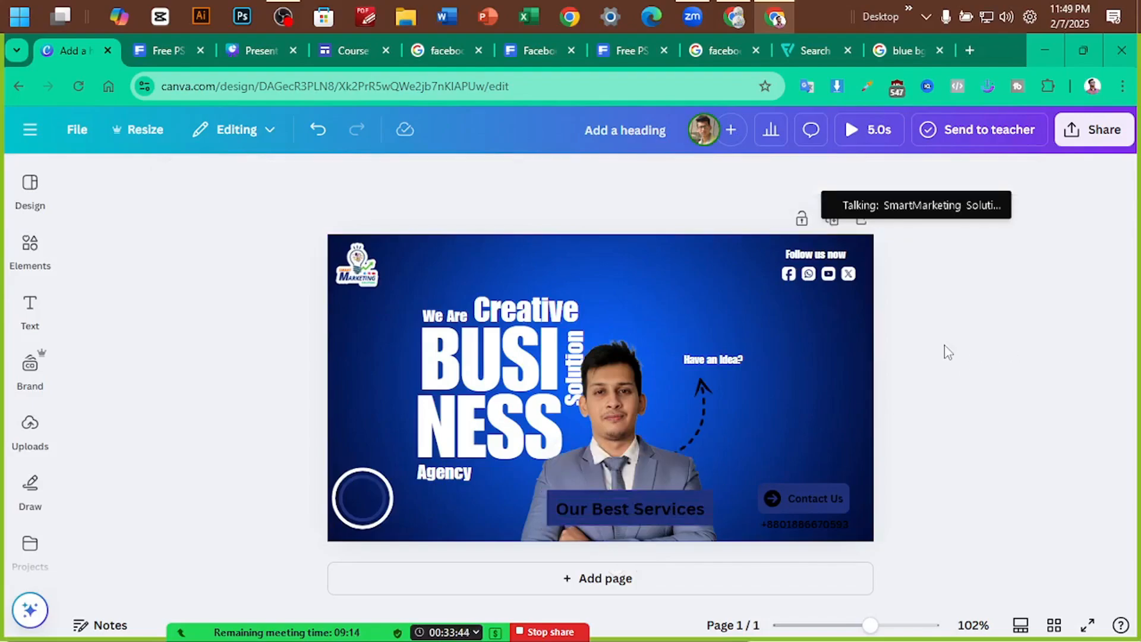
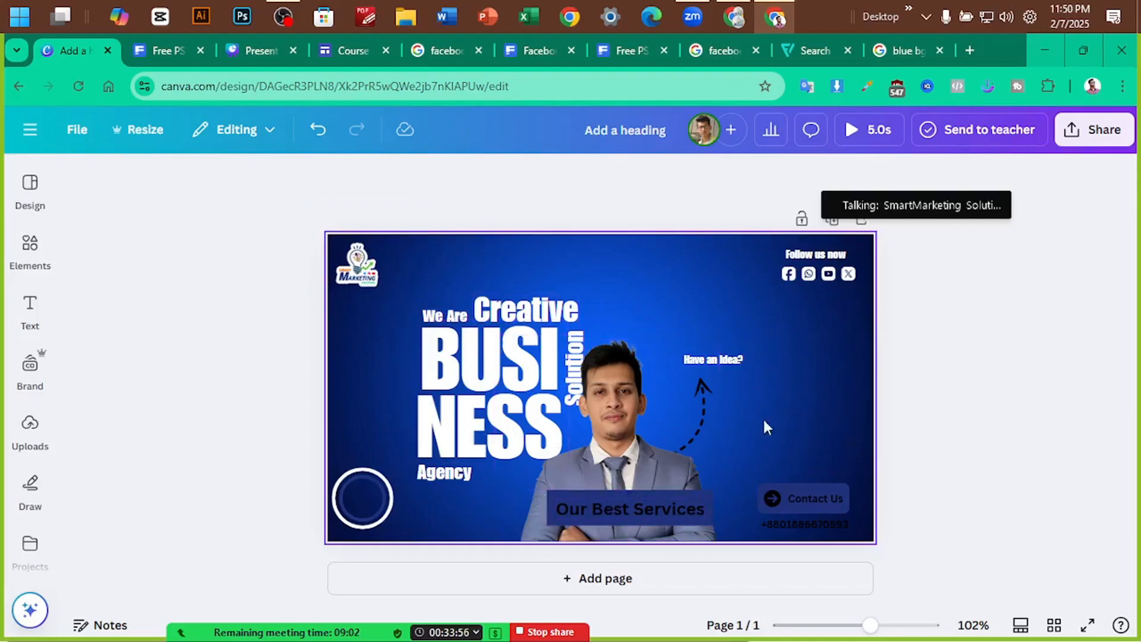
Open the Elements search, which still shows the earlier texture query and suggestions
left_click(27, 253)
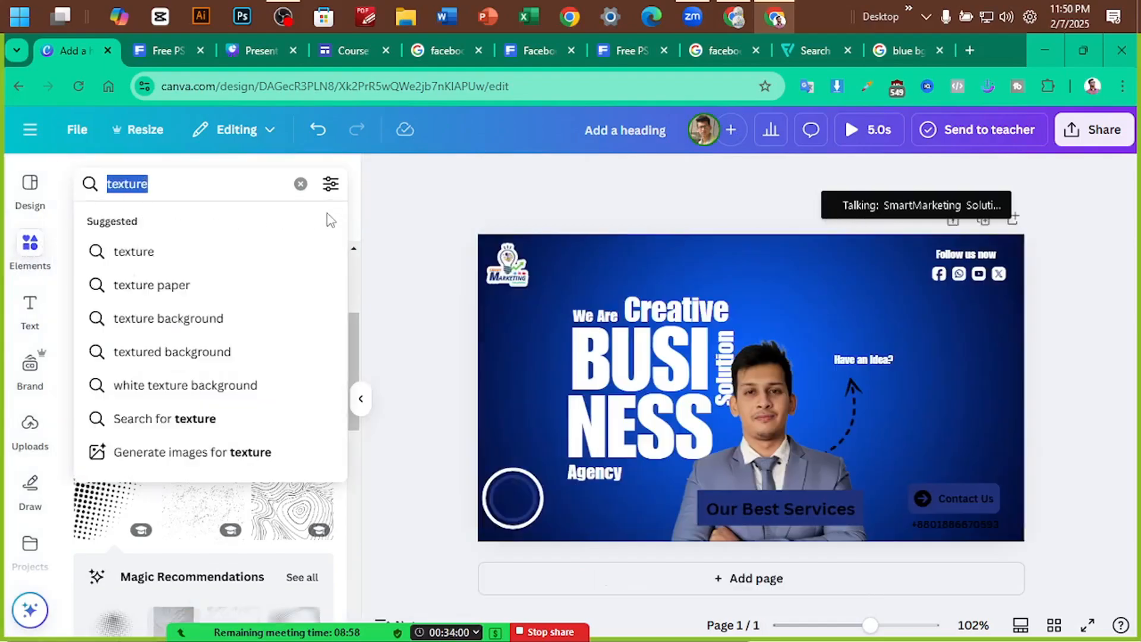
Search Elements for 'glow', add the blue glow, and enlarge it over the presenter's face
type("glow")
key("Return")
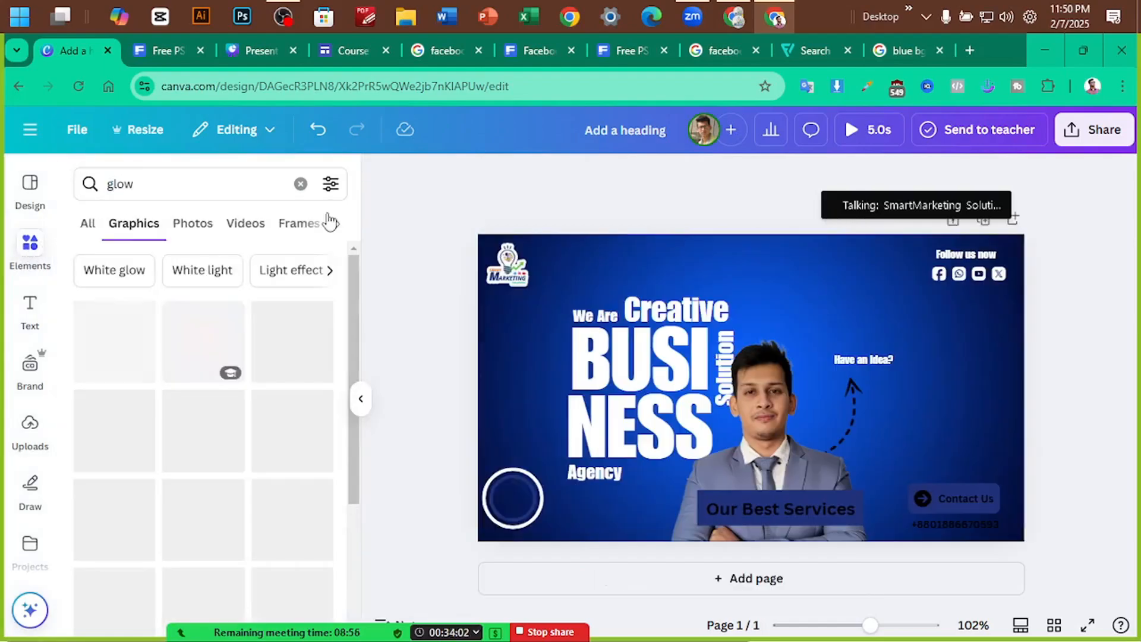
left_click(115, 425)
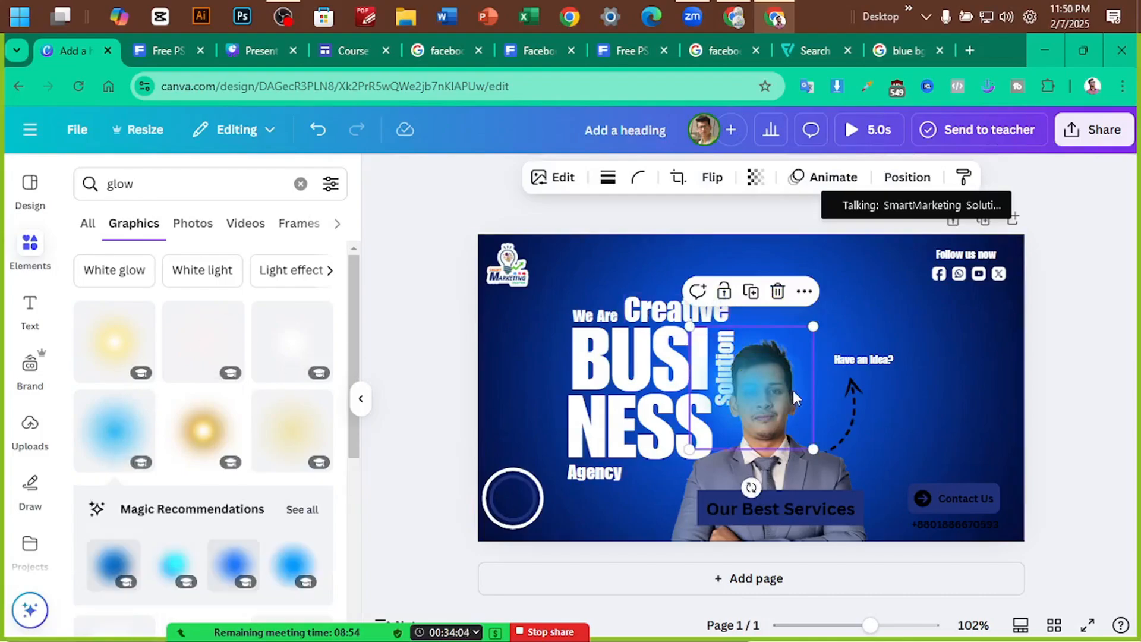
left_click_drag(807, 452, 953, 591)
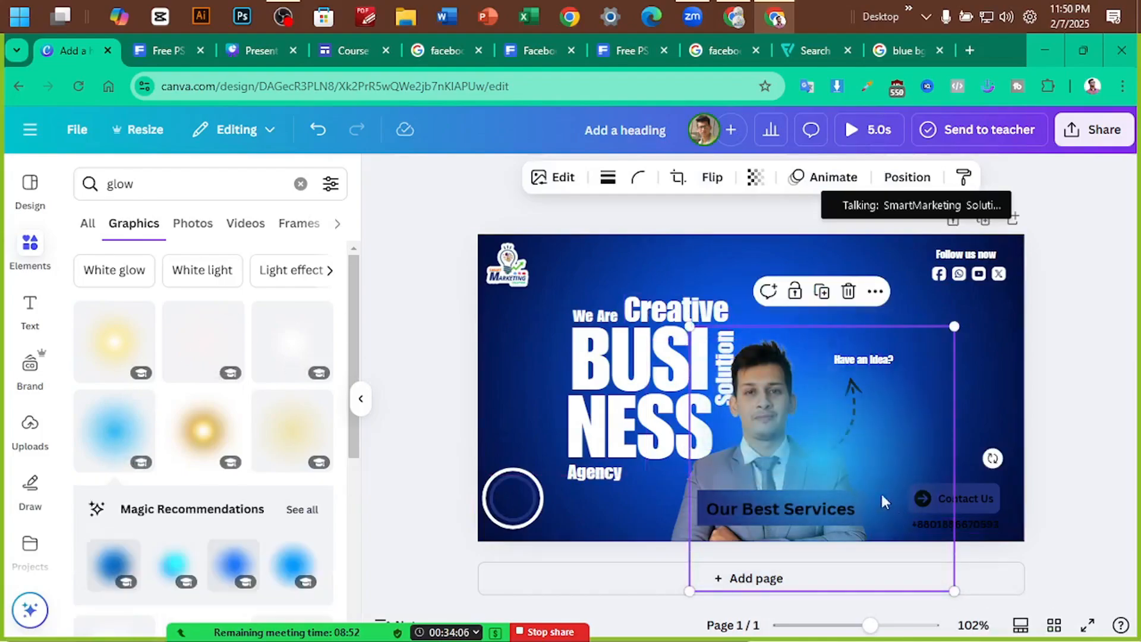
left_click_drag(884, 499, 1025, 339)
left_click(778, 408)
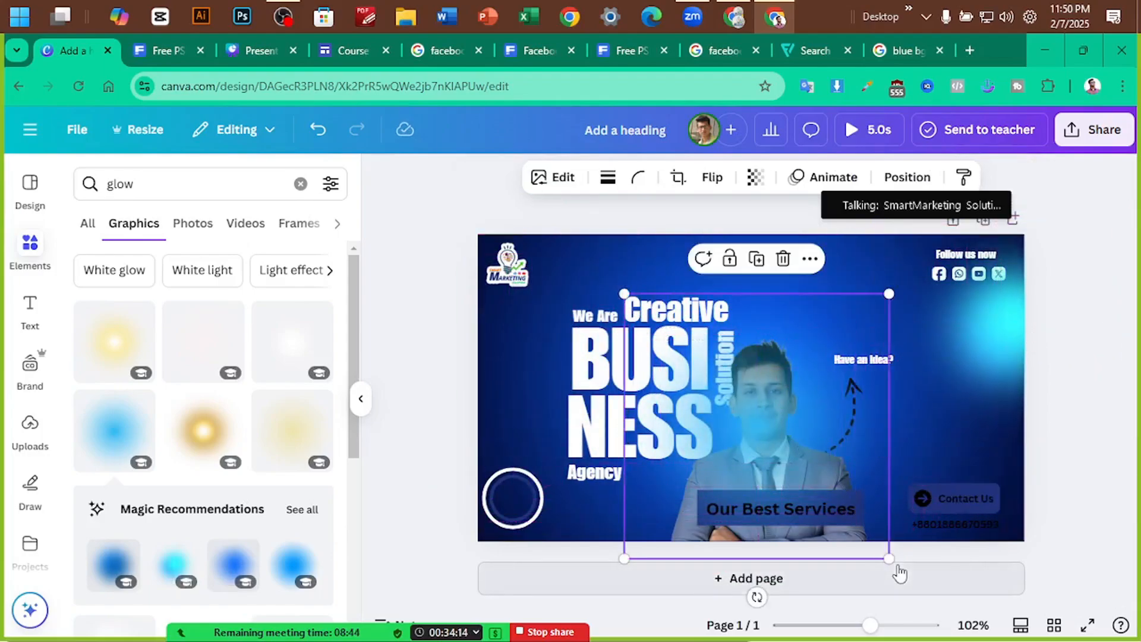
left_click_drag(889, 558, 901, 547)
left_click_drag(865, 454, 827, 416)
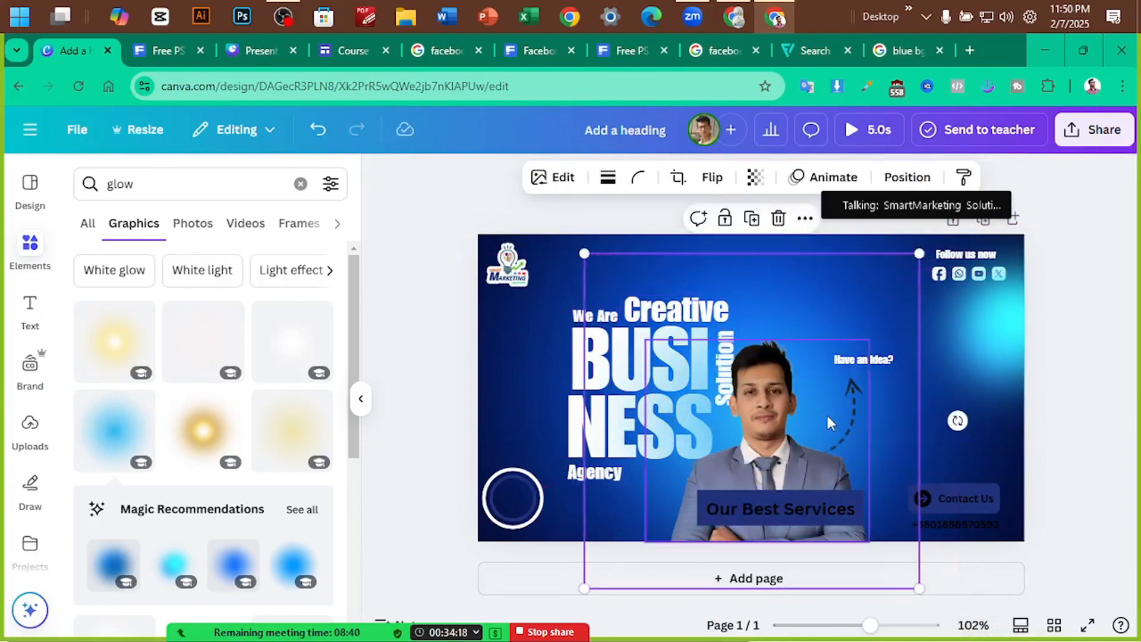
left_click_drag(975, 326, 770, 401)
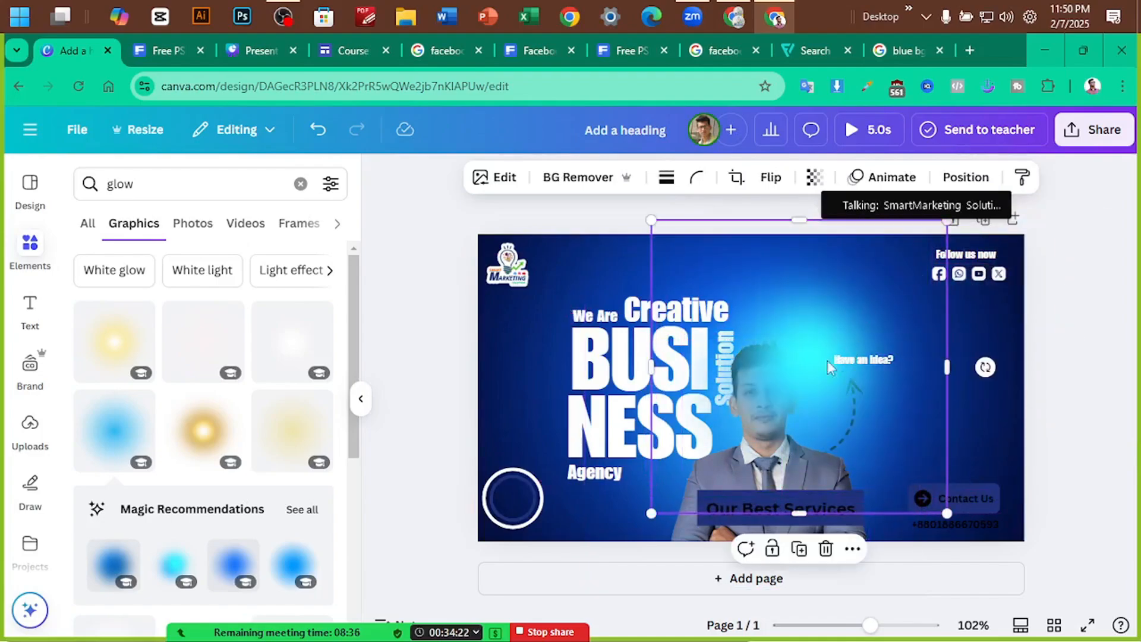
Shift the 'Have an idea?' text right and send the glow behind the presenter
left_click_drag(847, 358, 925, 361)
left_click(774, 379)
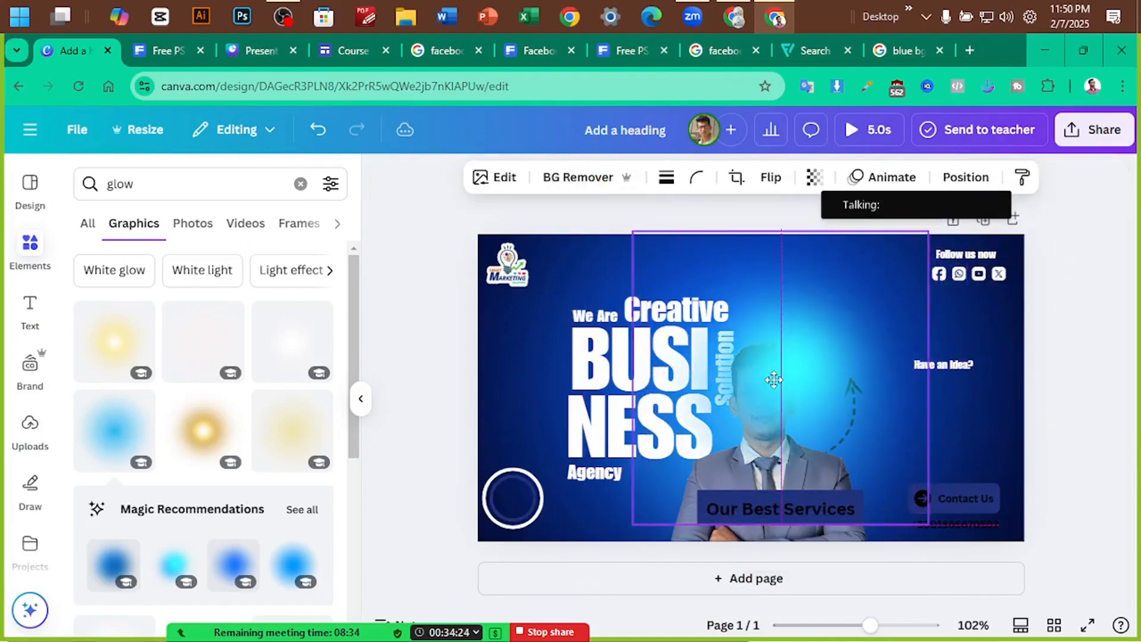
key("ctrl+bracketleft")
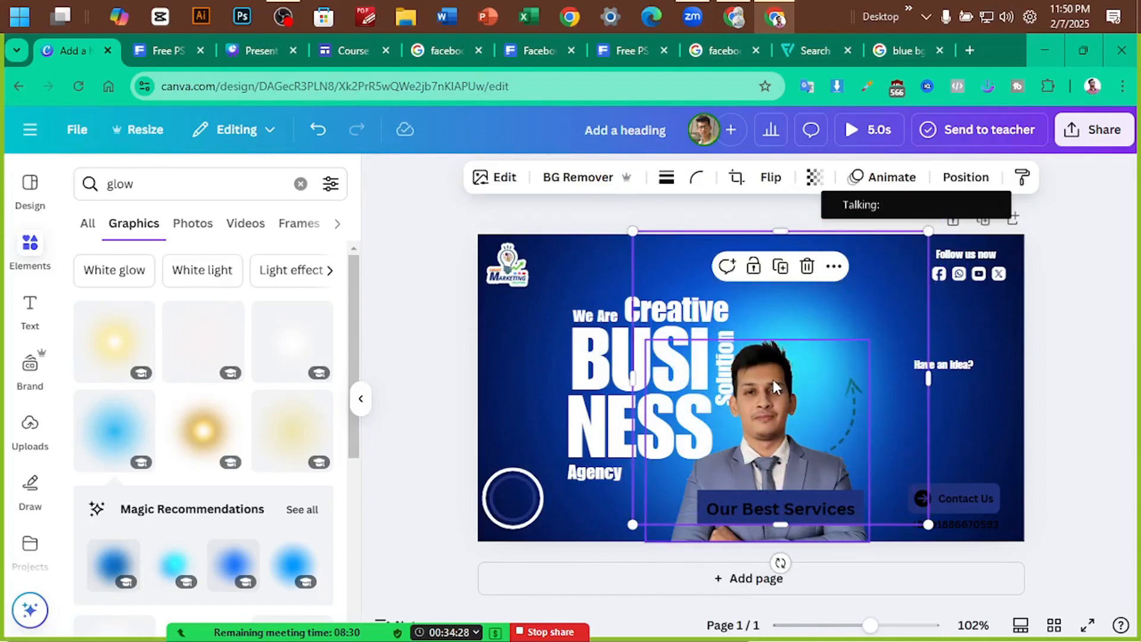
left_click_drag(885, 304, 850, 306)
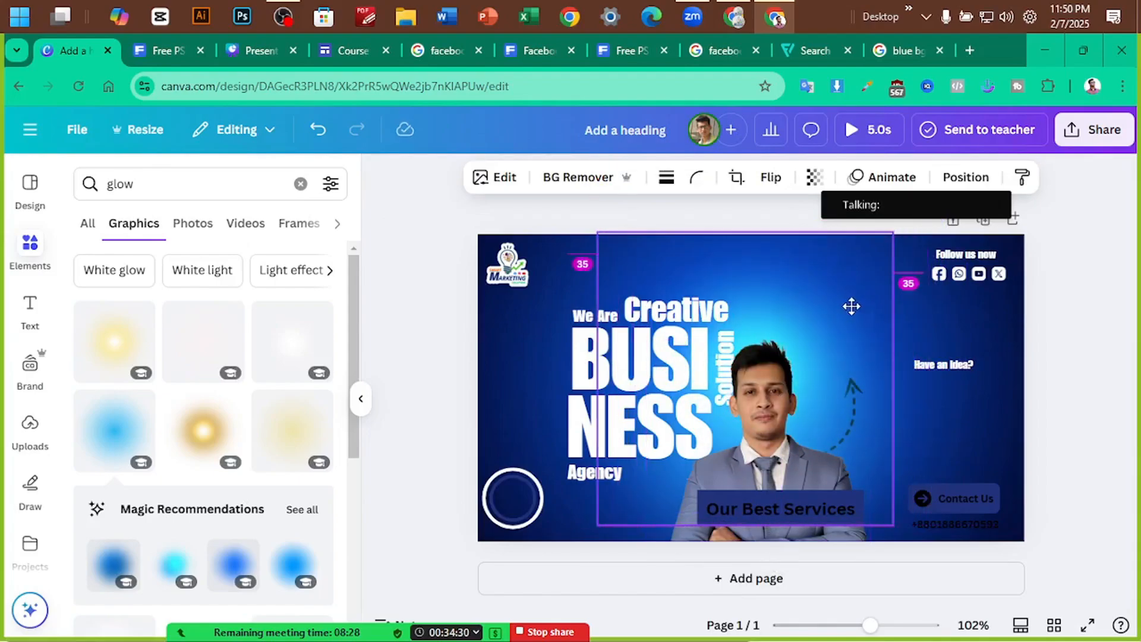
left_click(1079, 316)
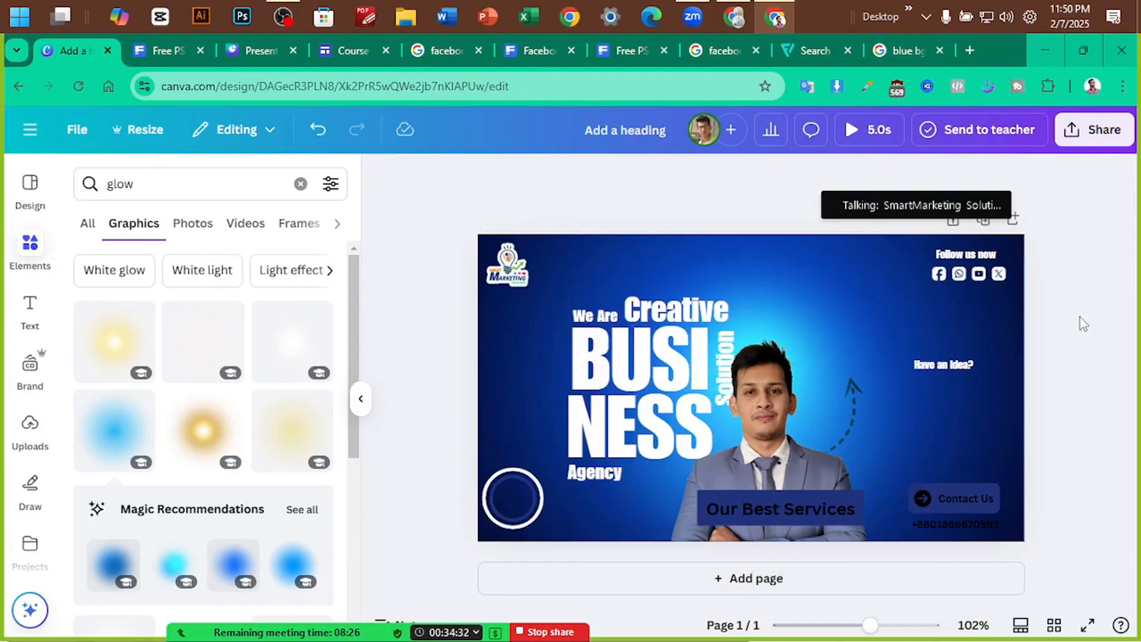
Fade the glow to transparency 49
left_click(775, 306)
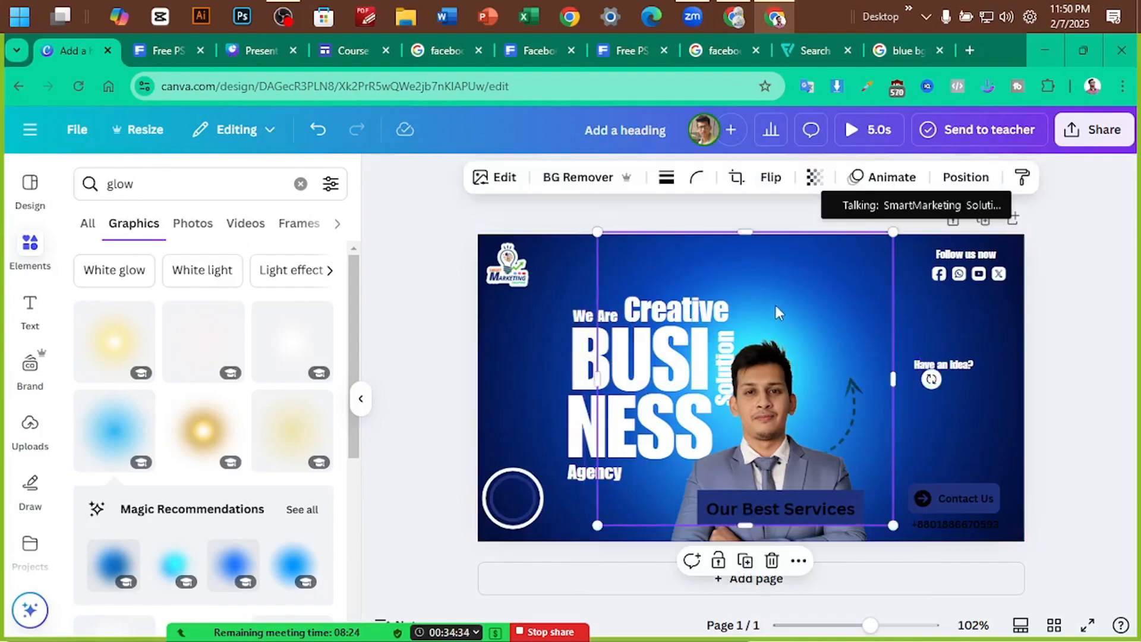
left_click(813, 178)
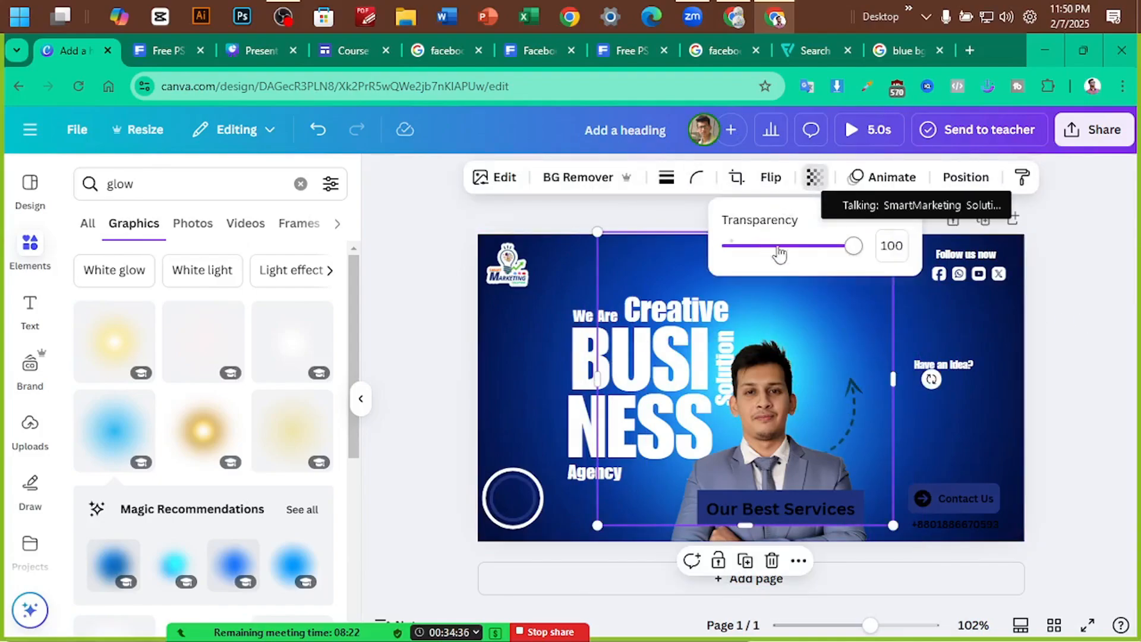
left_click(798, 249)
left_click_drag(799, 257, 792, 258)
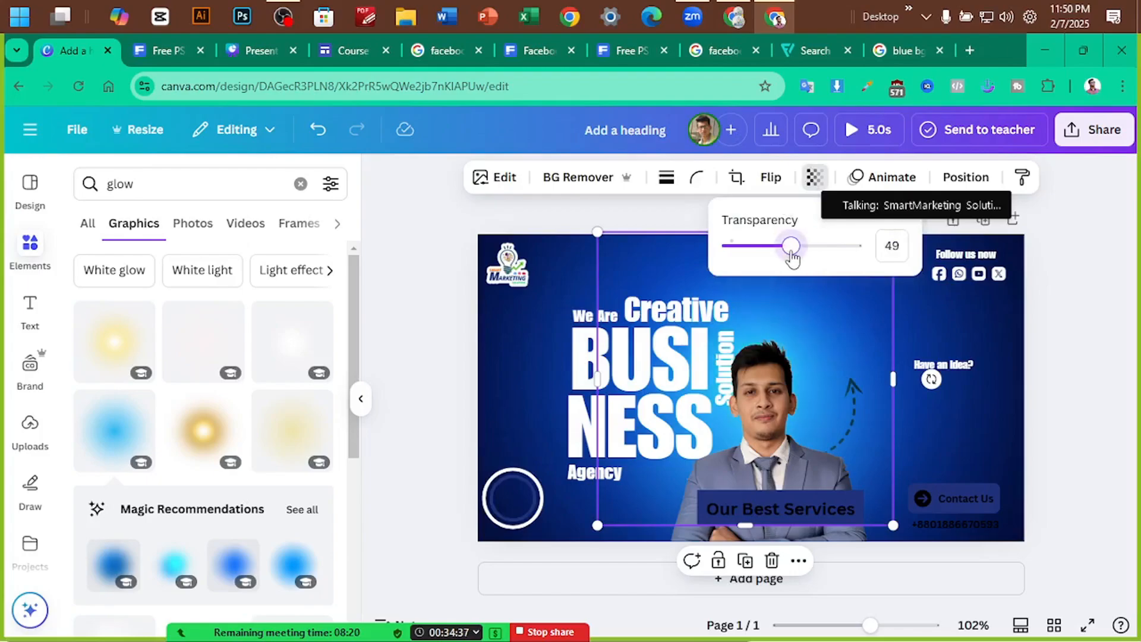
left_click(829, 330)
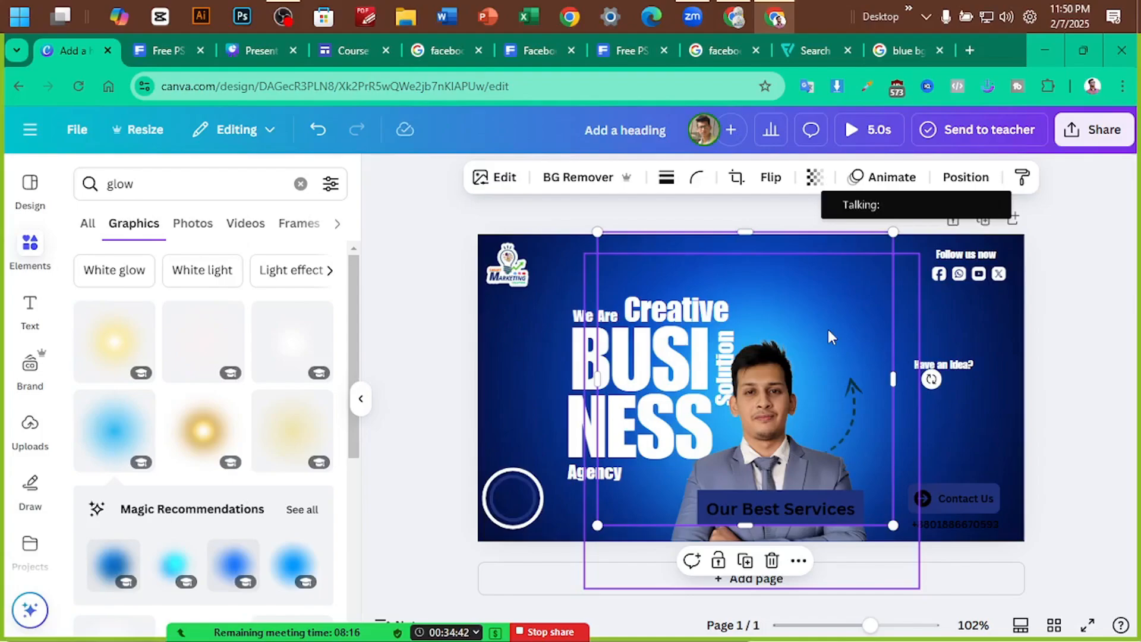
left_click(987, 324)
left_click(1052, 340)
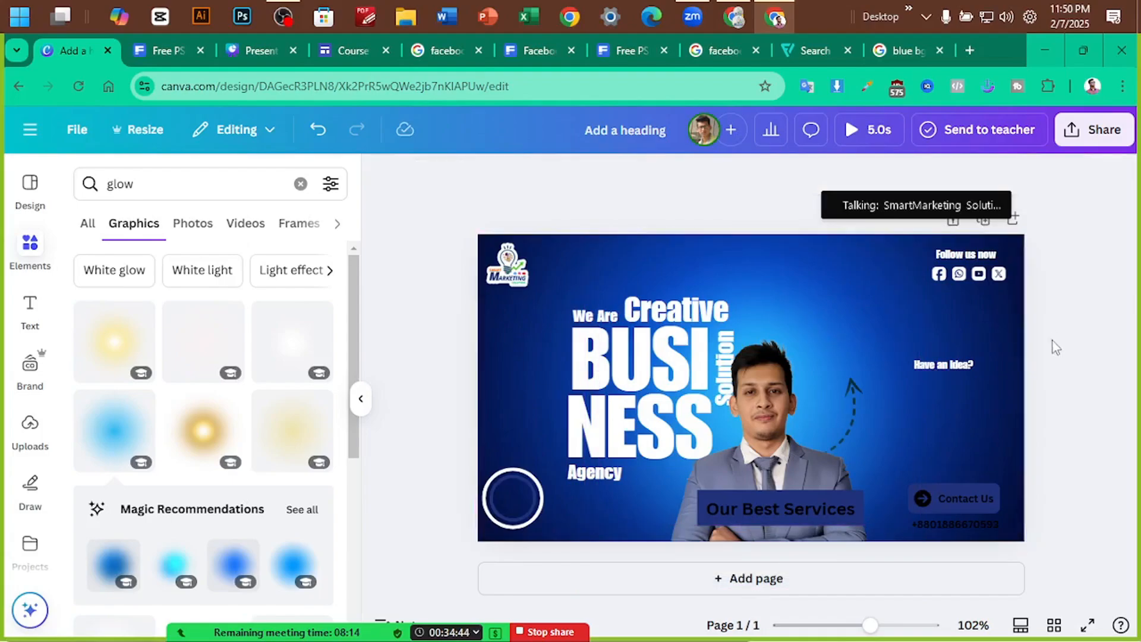
Group the heading text pieces, including the vertical Solution and Agency text
left_click_drag(748, 397, 958, 397)
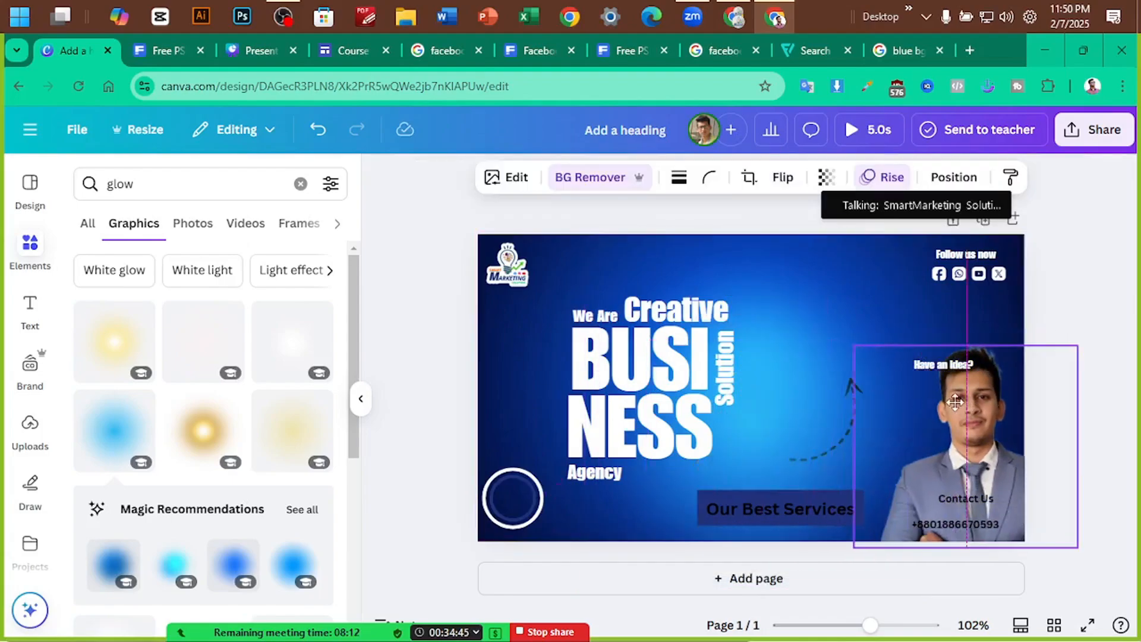
left_click(594, 315)
left_click(568, 315)
left_click(578, 316)
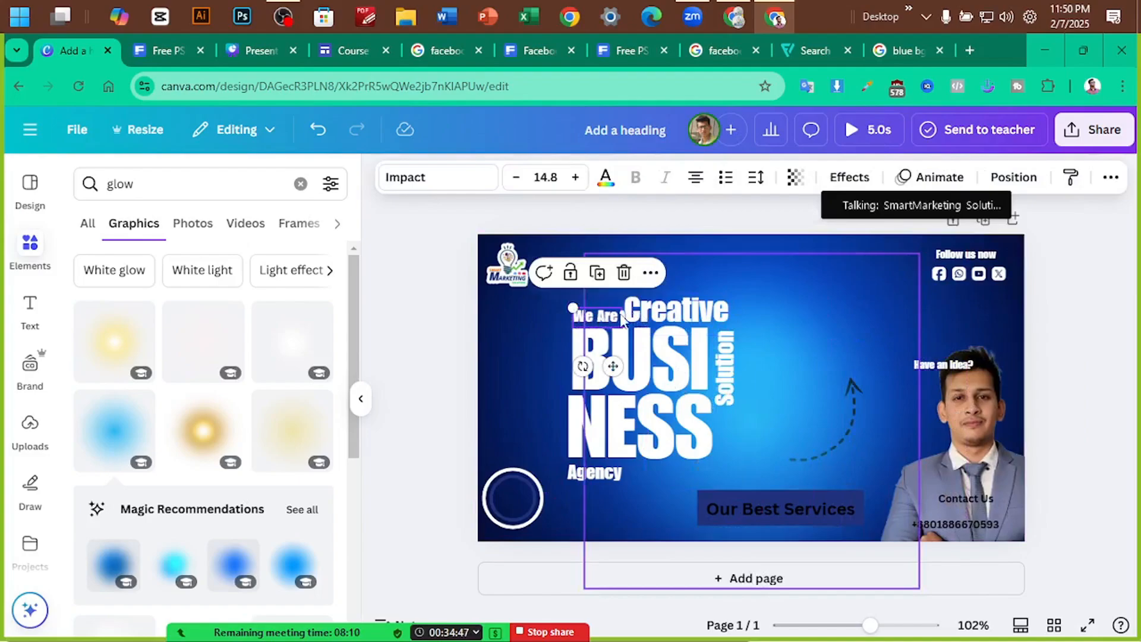
left_click(656, 314)
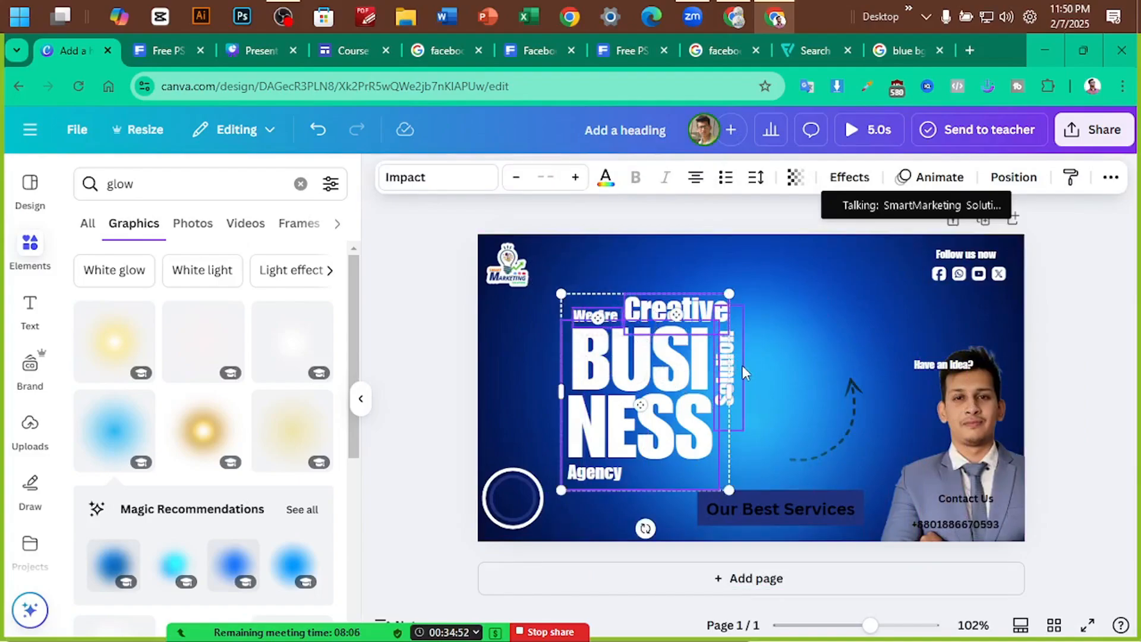
left_click(743, 365, "shift")
left_click(608, 471, "shift")
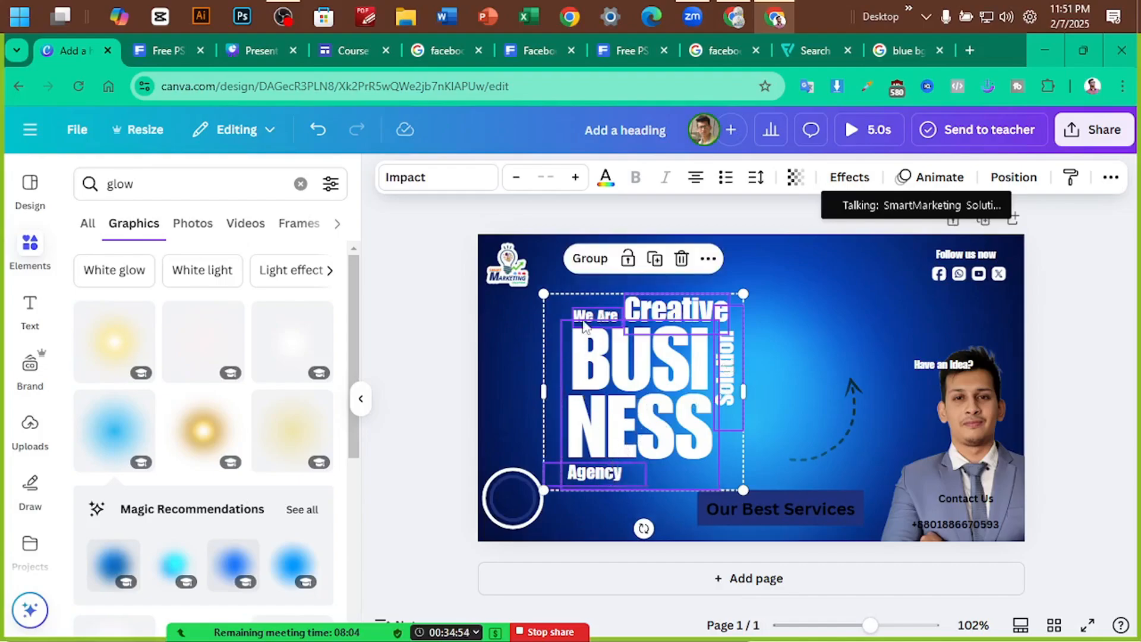
left_click(591, 265)
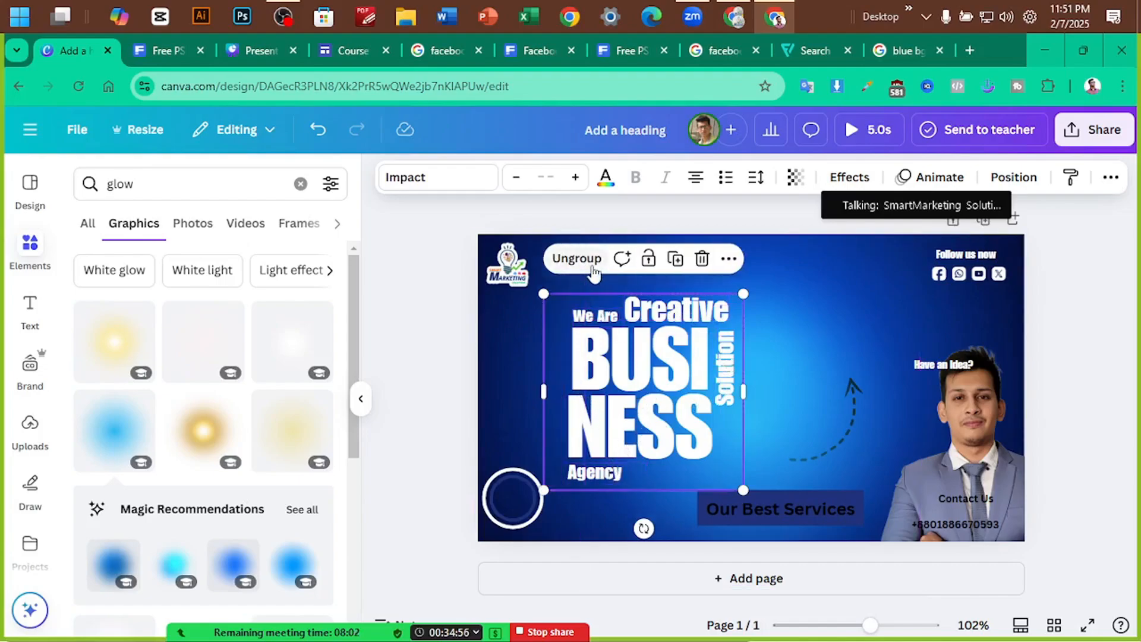
left_click(1063, 366)
Move the presenter photo back to centre and send the heading group one layer back
left_click_drag(982, 418, 758, 415)
left_click(609, 406)
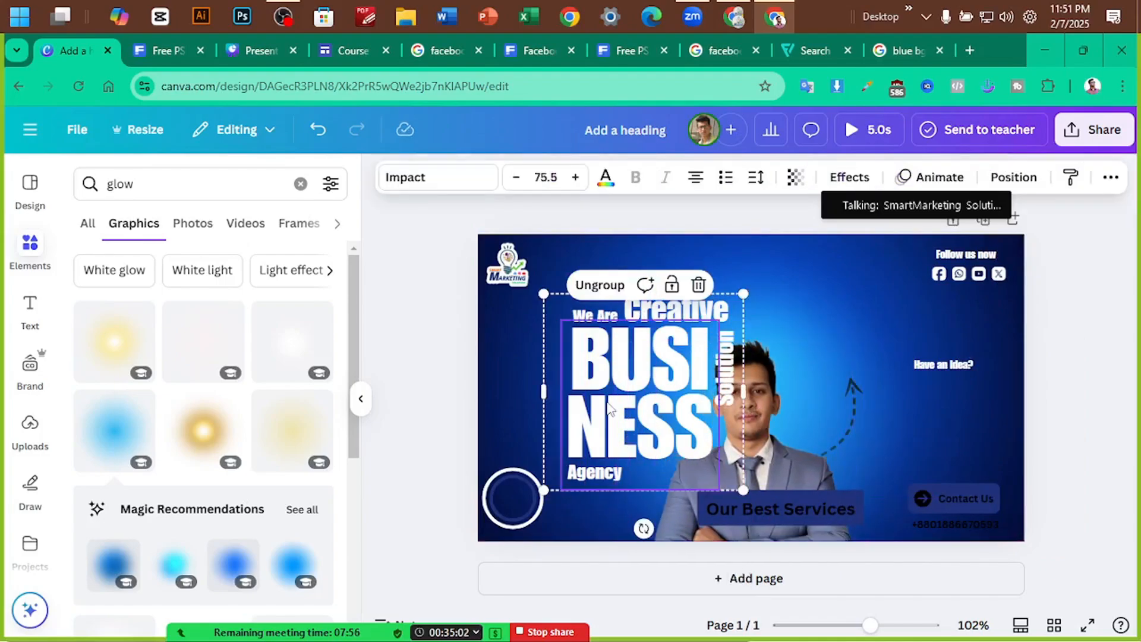
key("ctrl+[")
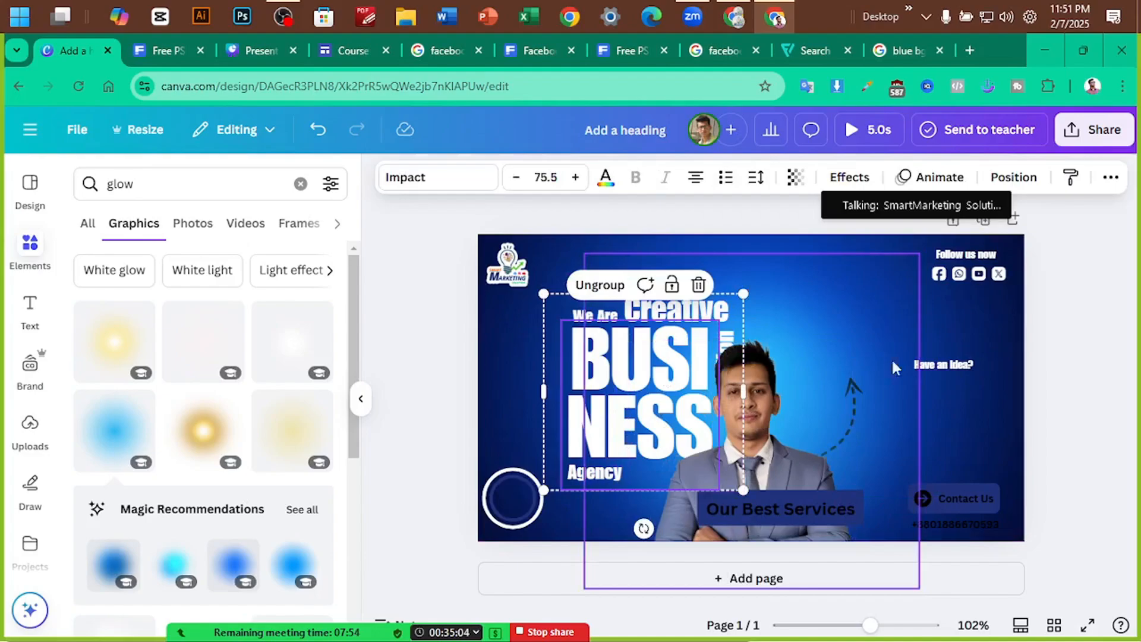
left_click(1090, 374)
Lock the presenter photo in place
left_click(770, 440)
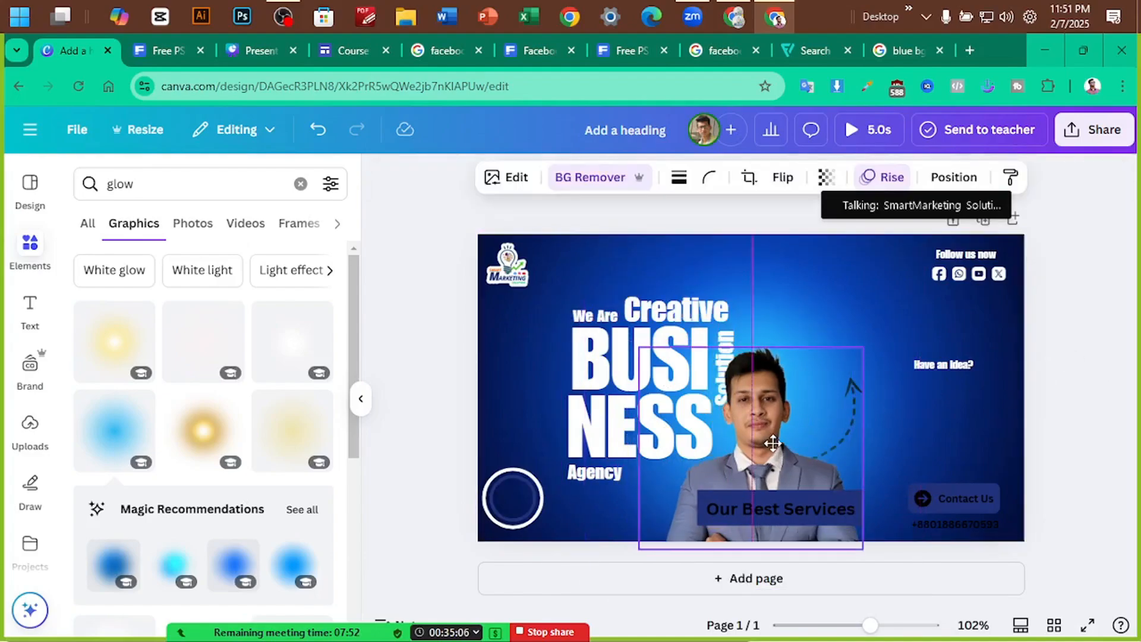
left_click(882, 412)
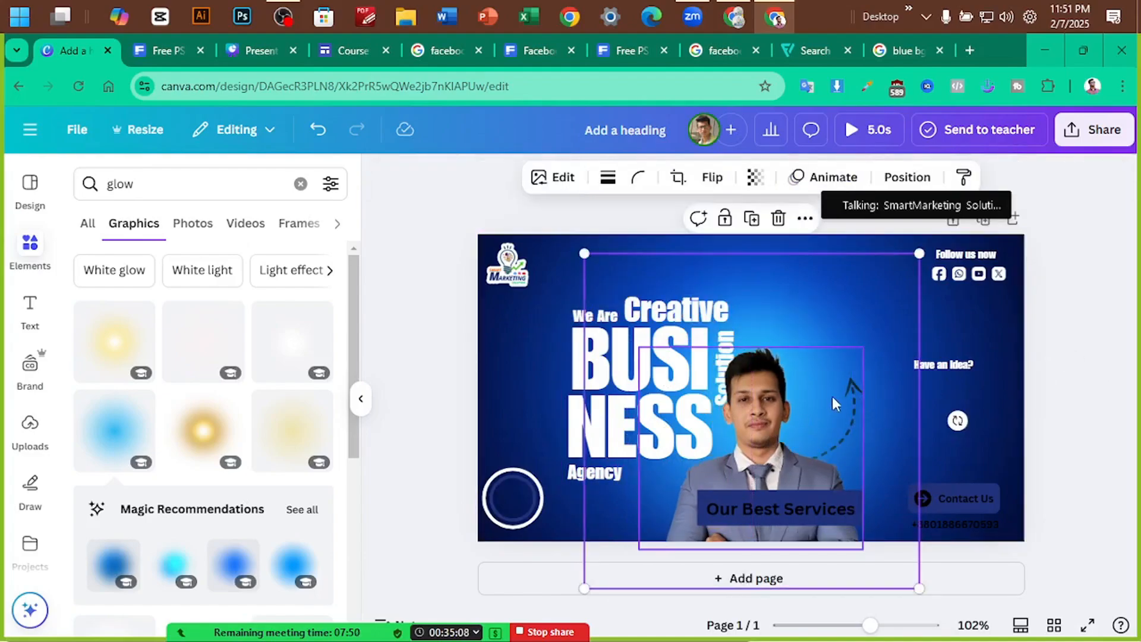
left_click(766, 430)
right_click(770, 429)
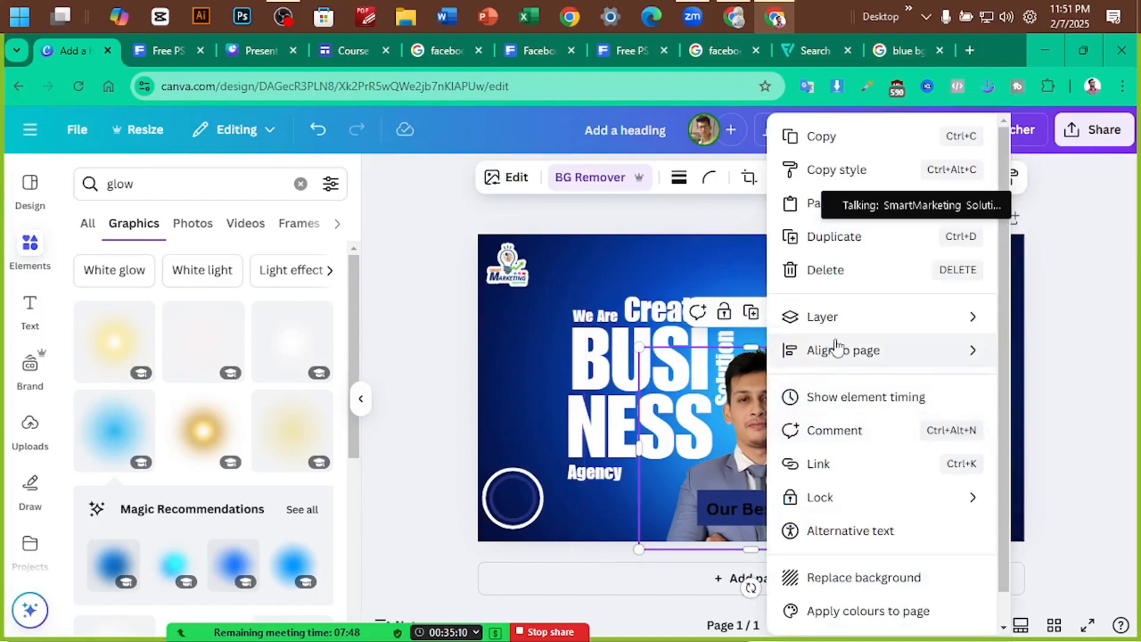
mouse_move(855, 501)
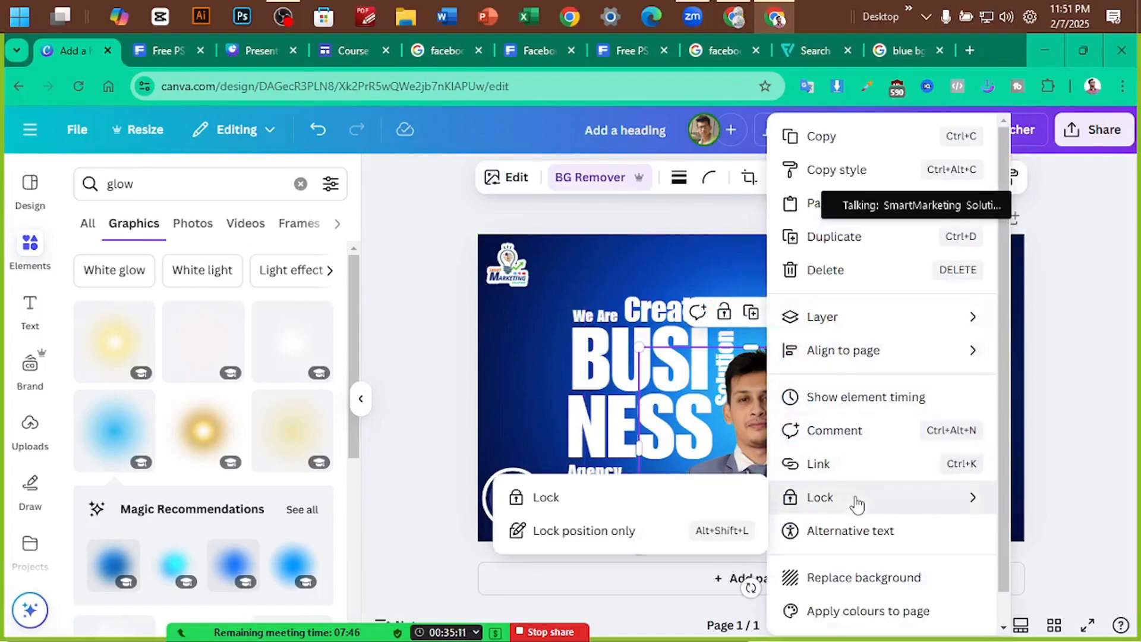
left_click(609, 512)
left_click(1092, 398)
left_click_drag(769, 415, 747, 432)
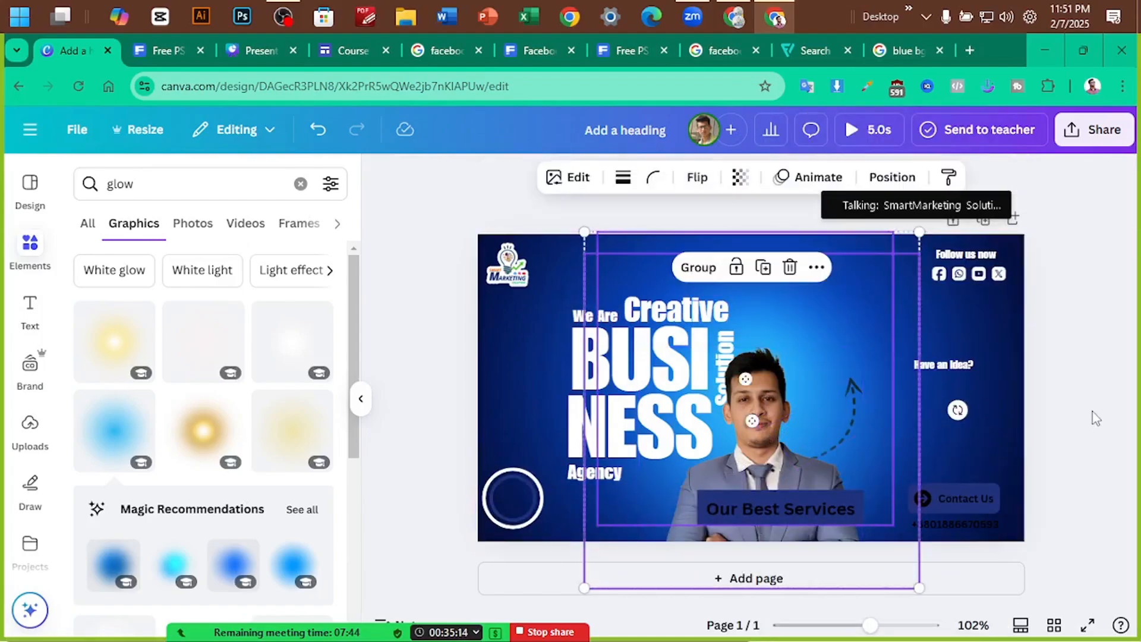
left_click(1095, 416)
left_click(856, 396)
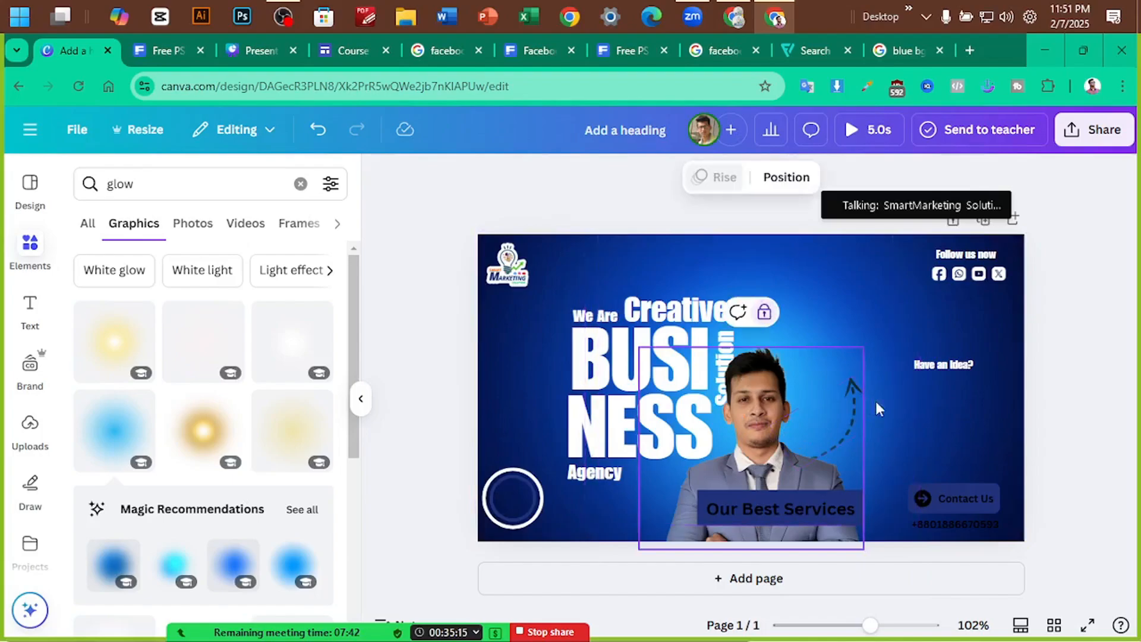
Move the dashed arrow up and place 'Have an Idea?' above it
left_click(843, 424)
mouse_move(833, 440)
left_mouse_down()
mouse_move(845, 415)
mouse_move(831, 418)
mouse_move(828, 447)
left_mouse_up()
left_click(1064, 377)
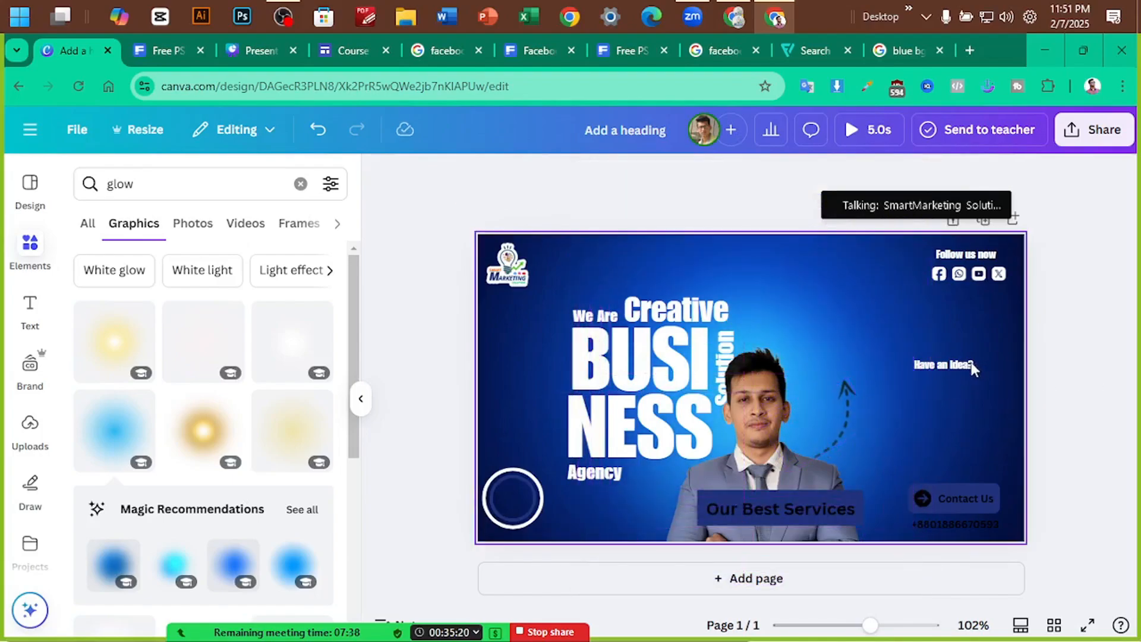
left_click_drag(956, 362, 861, 368)
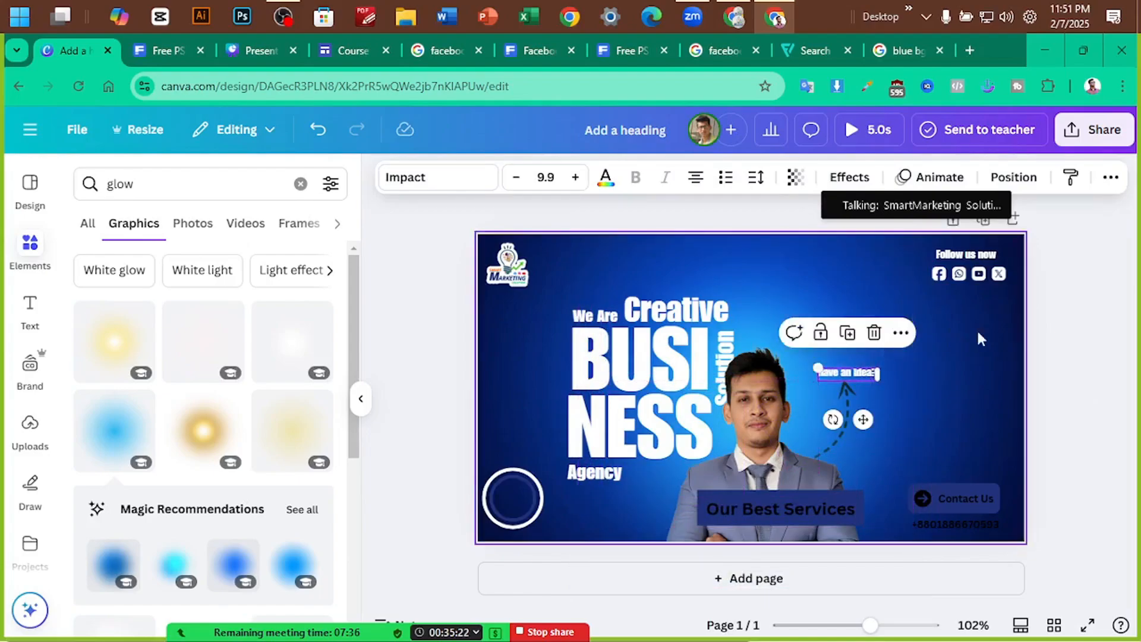
left_click(1037, 354)
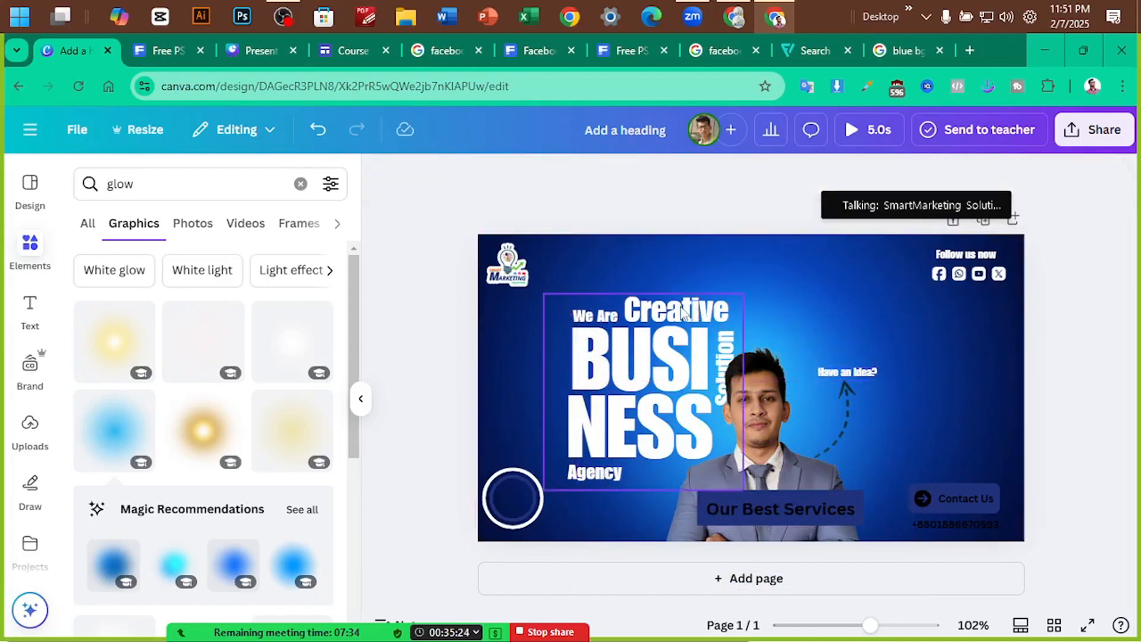
Try the green glow graphic on the page, then remove it
scroll(179, 463, "down", 6)
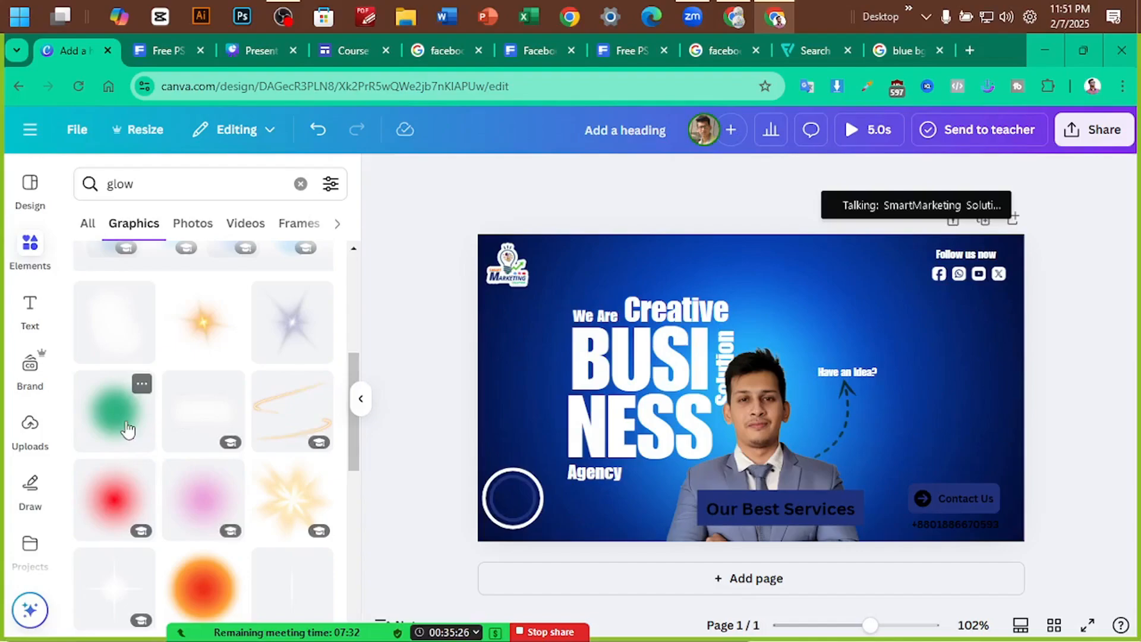
left_click(127, 428)
left_click_drag(767, 392, 919, 391)
left_click_drag(885, 405, 1099, 279)
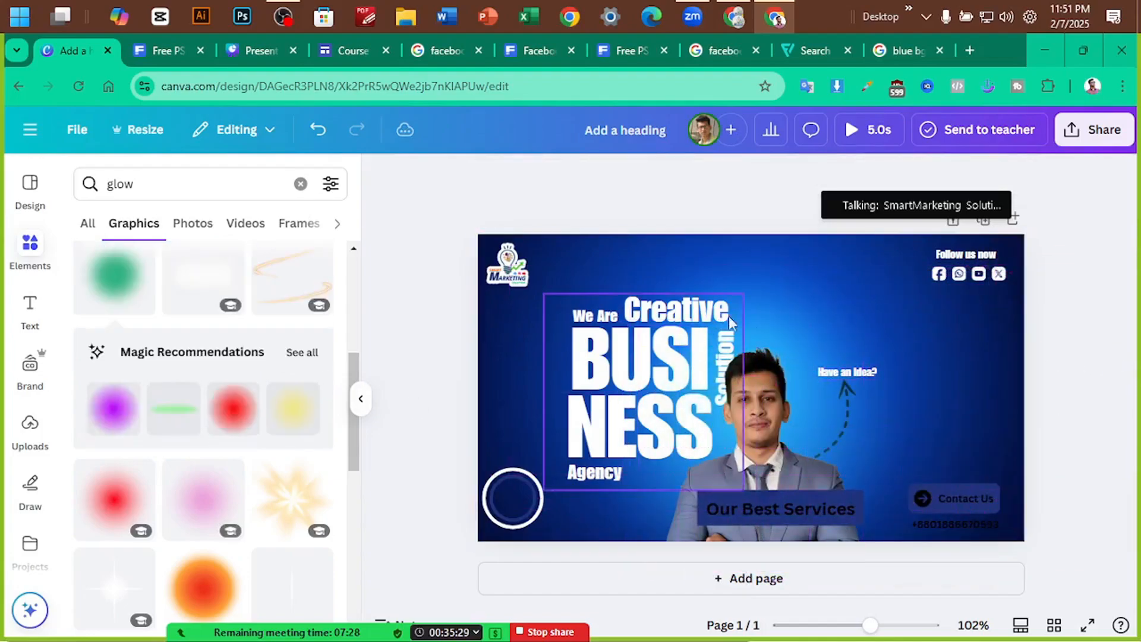
Unlock the presenter photo
left_click(762, 398)
left_click_drag(761, 398, 867, 385)
left_click(760, 412)
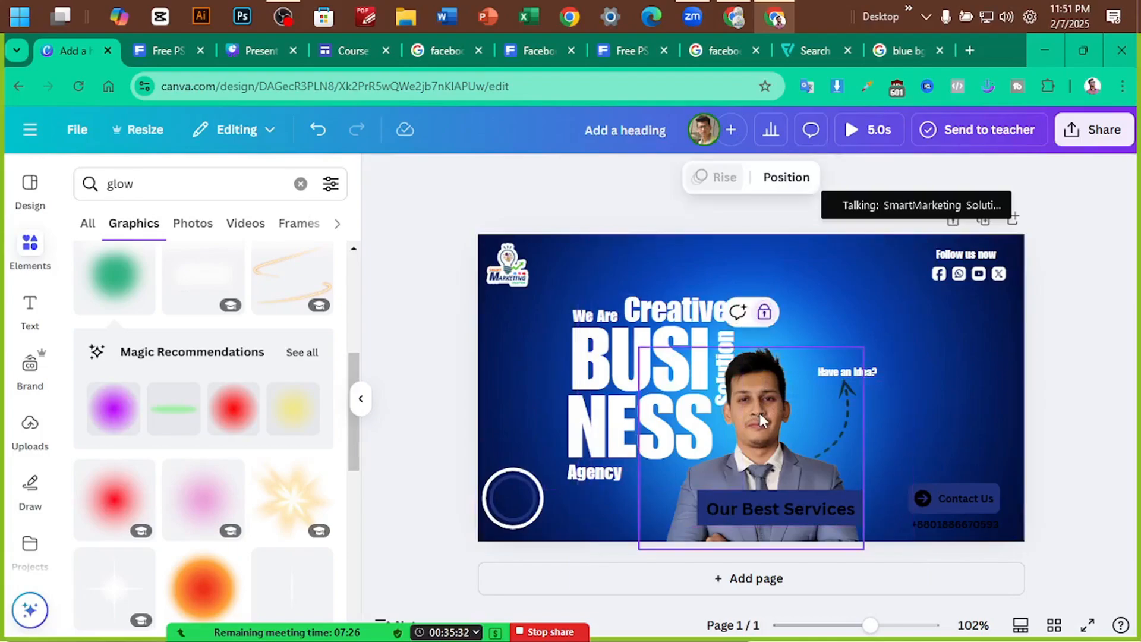
right_click(762, 412)
left_click(764, 317)
left_click(765, 315)
Duplicate the presenter photo and align the copy exactly over the original
left_click(758, 439)
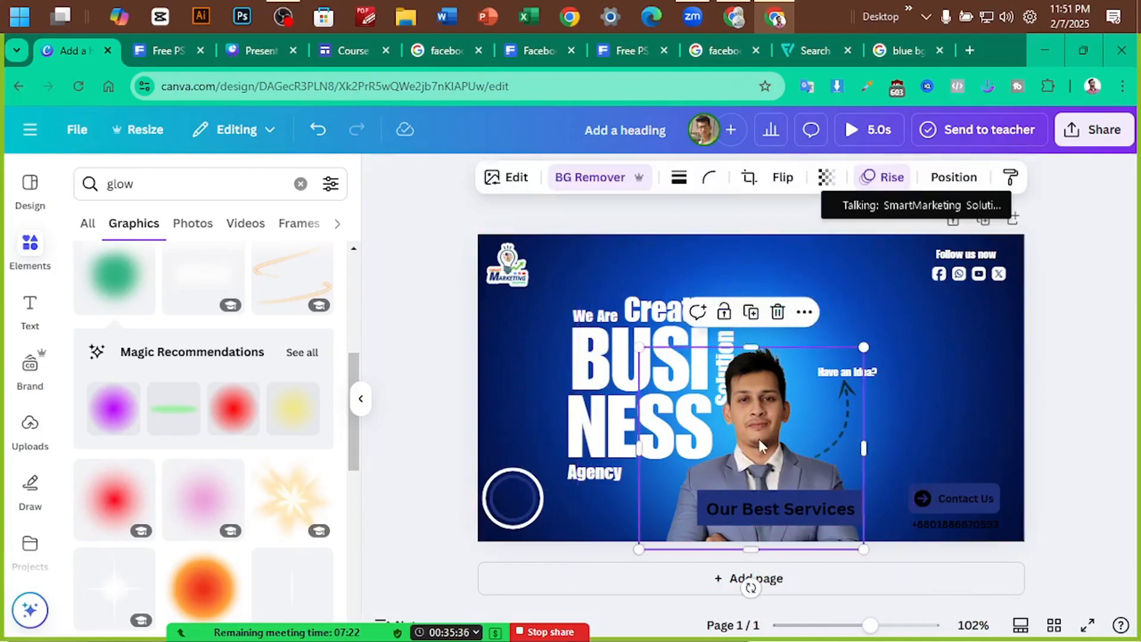
key("ctrl+d")
left_click(757, 425)
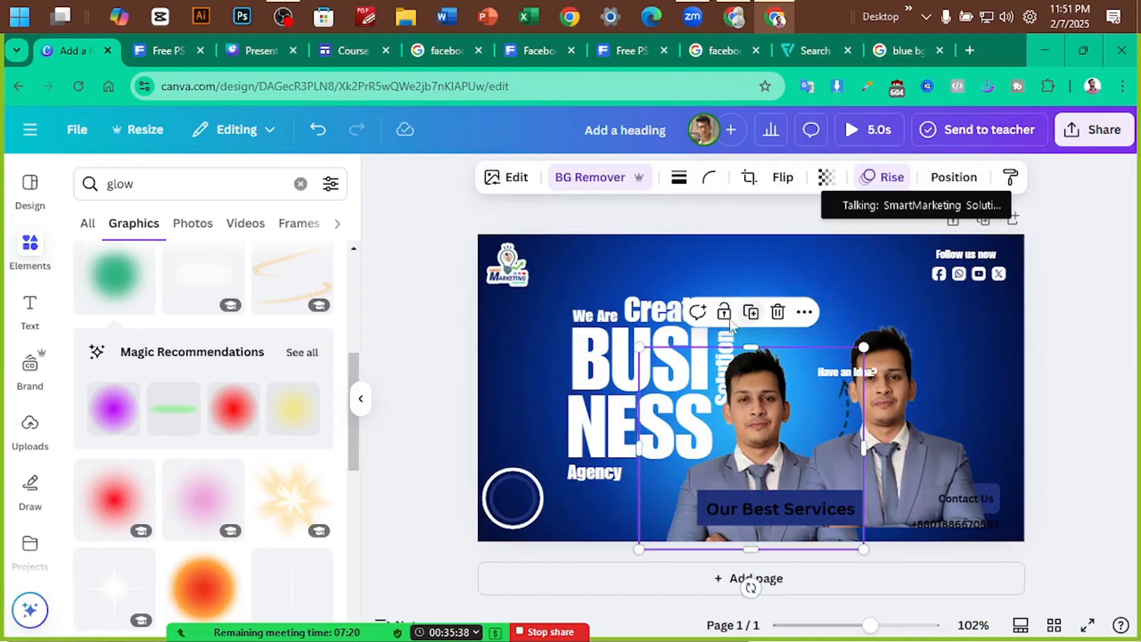
left_click(885, 439)
left_click_drag(885, 439, 758, 444)
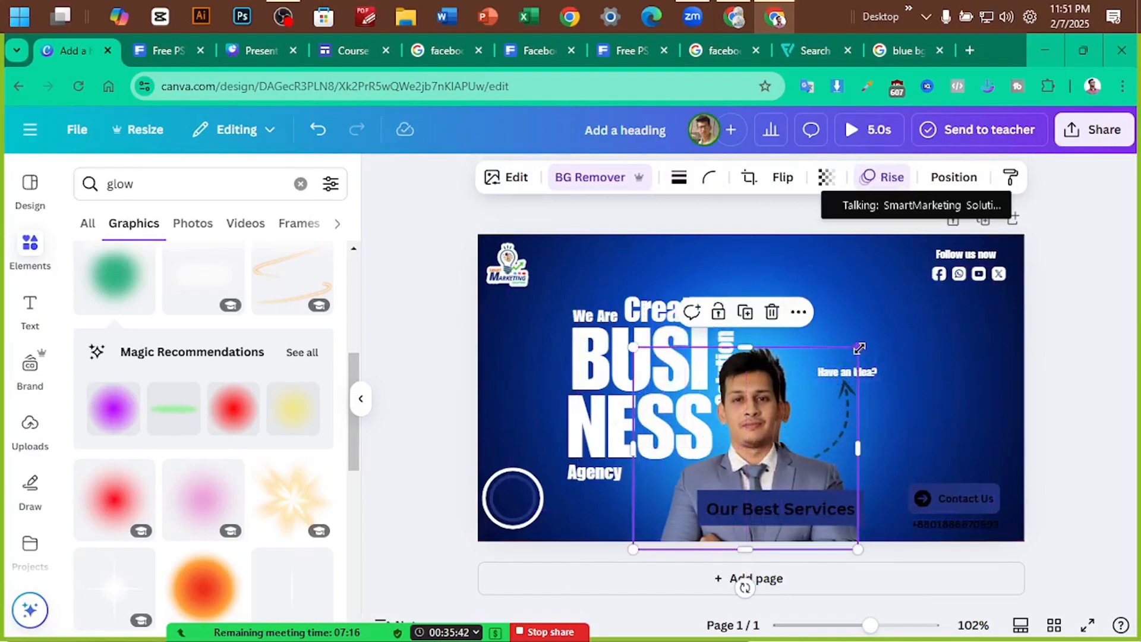
Apply a custom Duotone effect to the top presenter copy, checking the Freepik reference
left_click(511, 177)
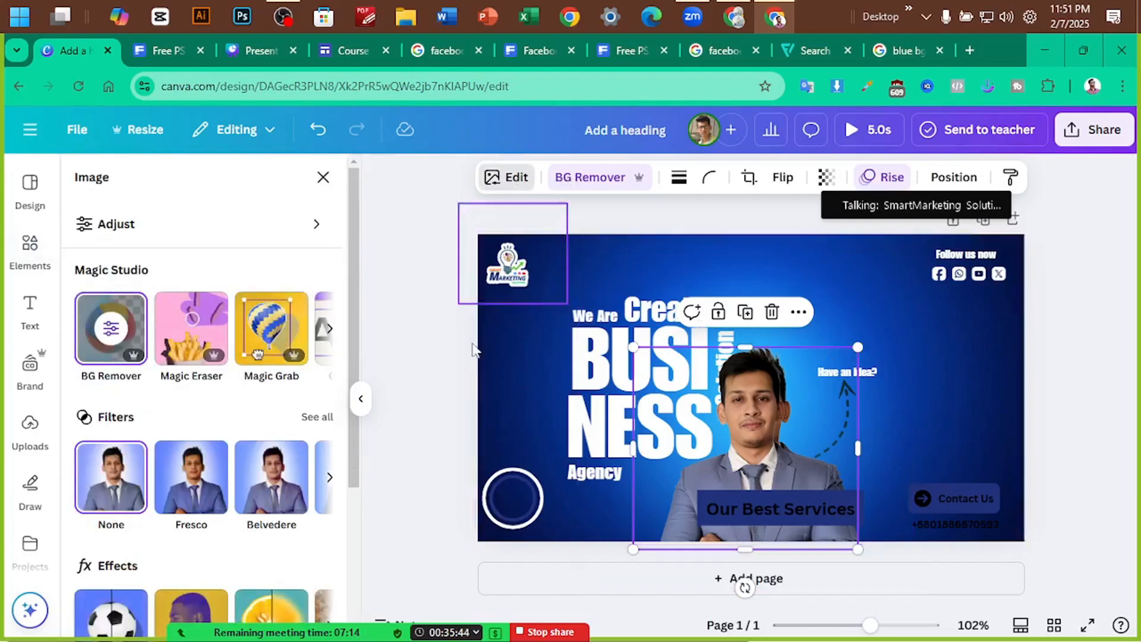
scroll(218, 431, "down", 2)
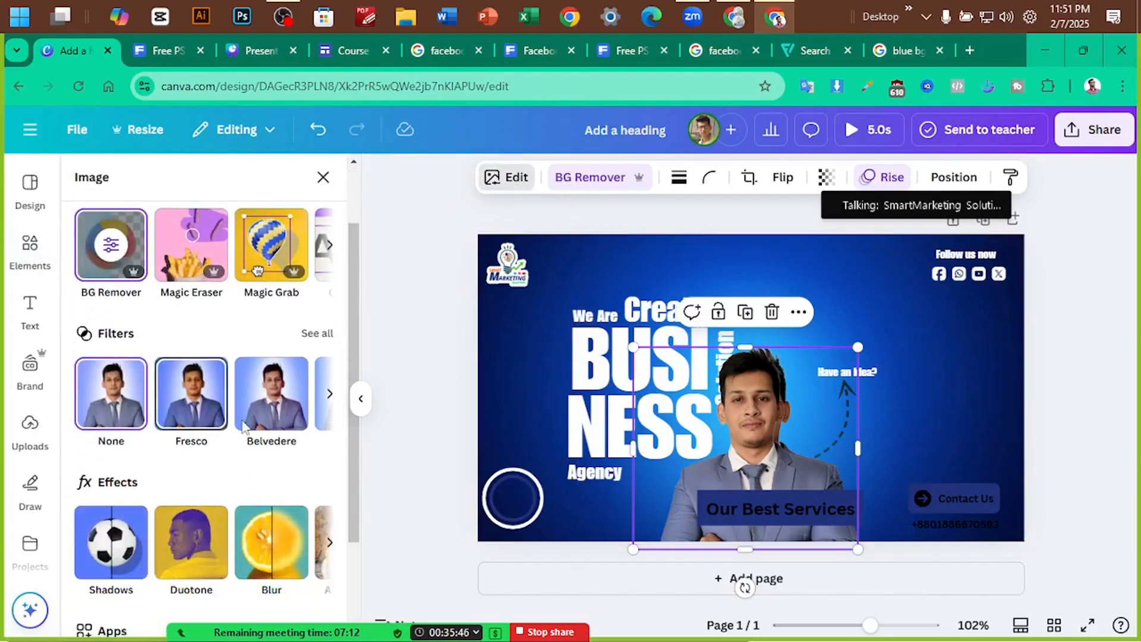
left_click(169, 50)
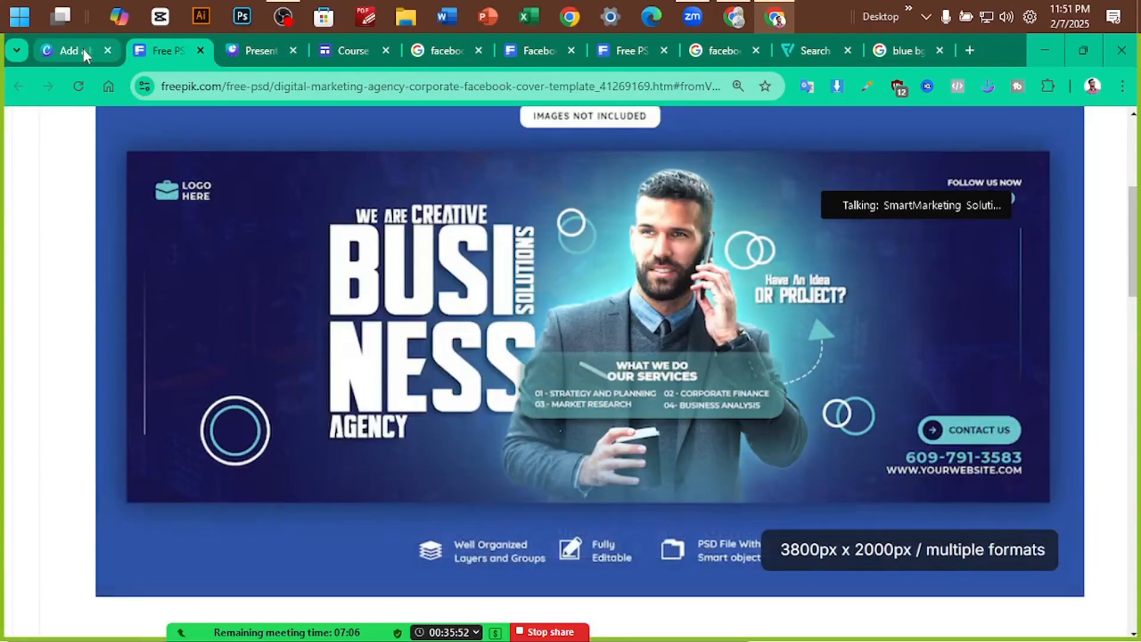
left_click(84, 49)
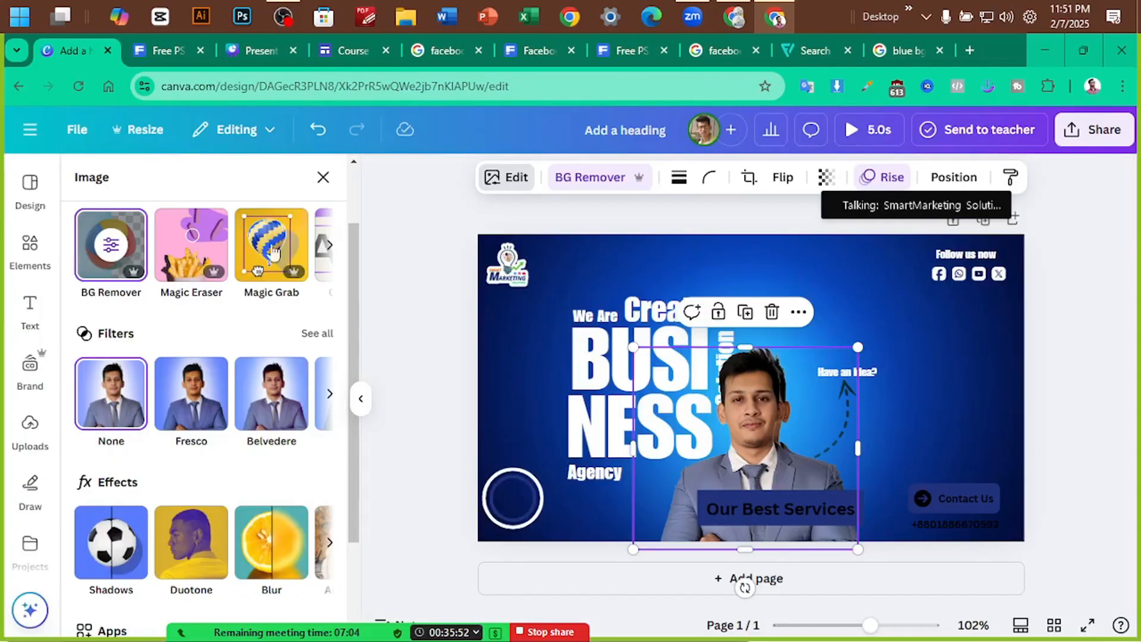
left_click(199, 540)
left_click(129, 344)
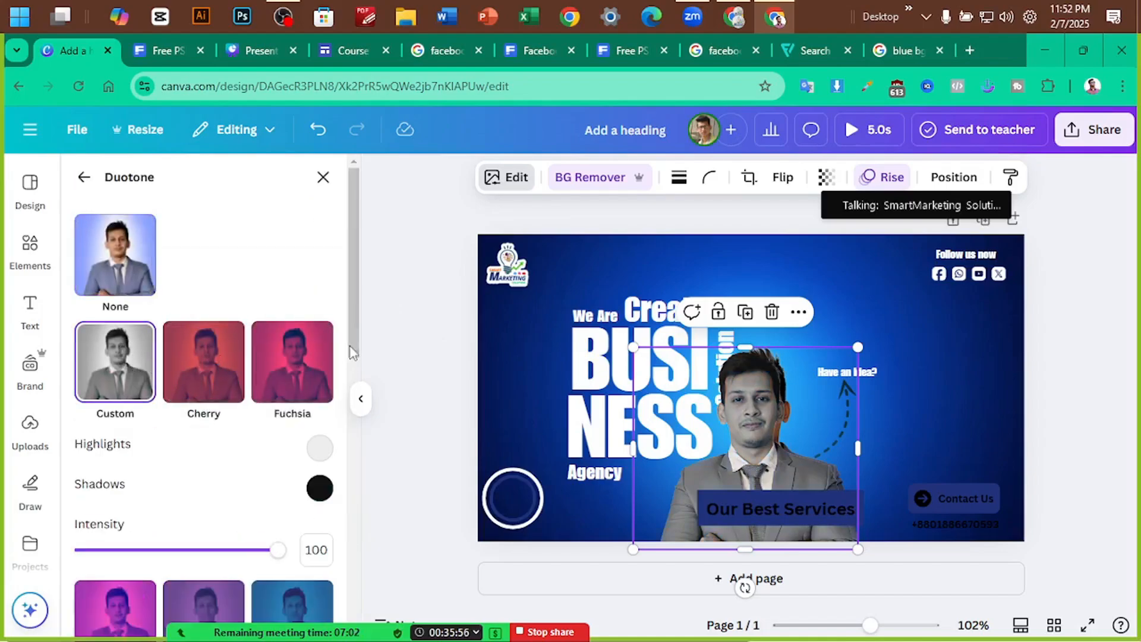
Set the duotone shadows to cyan #00E0FF and highlights to #00FFE8
left_click(320, 487)
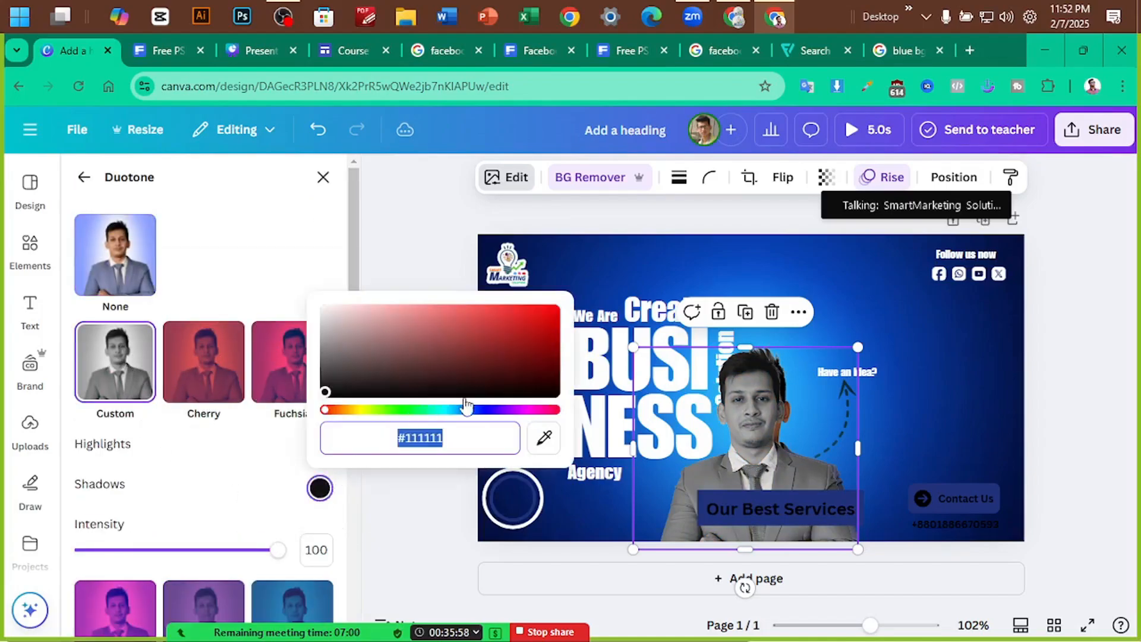
left_click(437, 411)
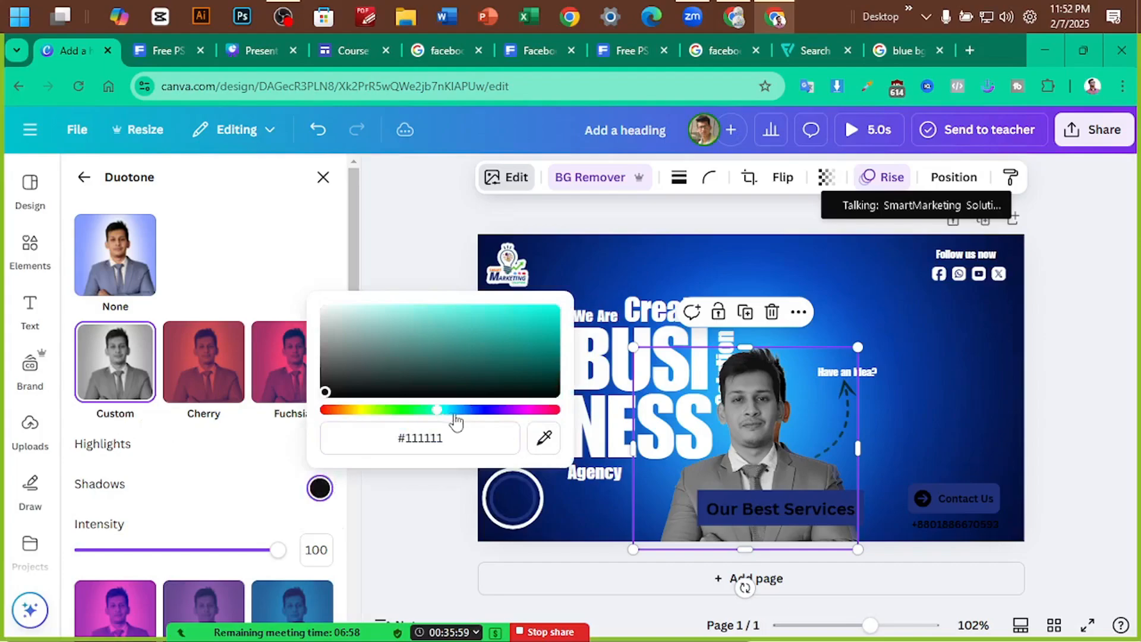
left_click(544, 438)
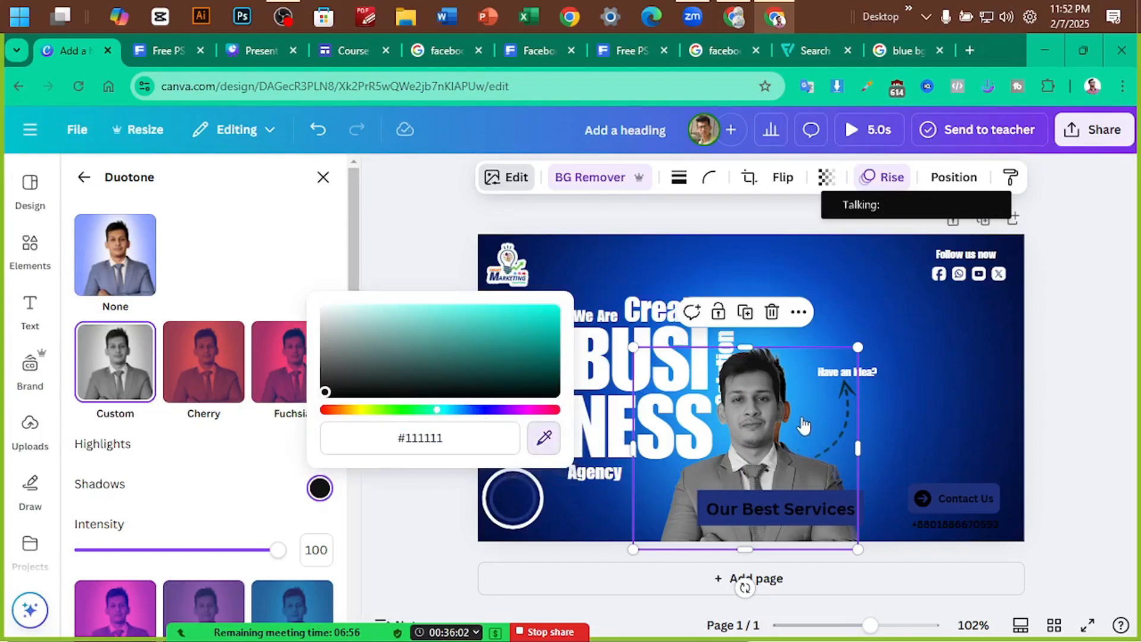
left_click(580, 300)
left_click_drag(537, 340, 548, 325)
left_click(444, 410)
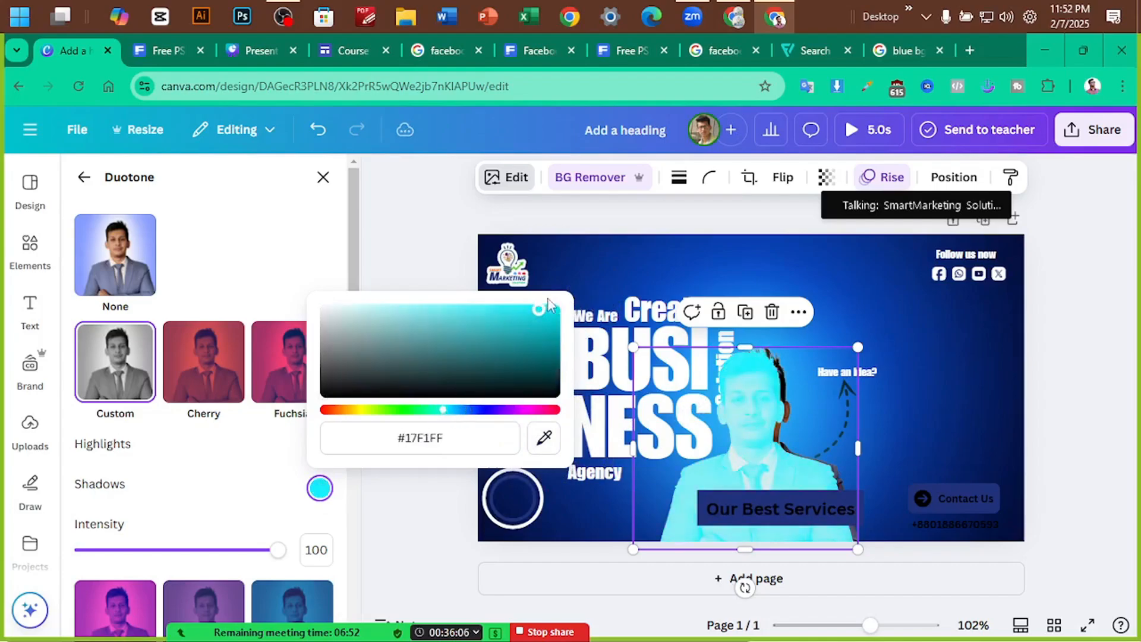
left_click_drag(444, 410, 446, 410)
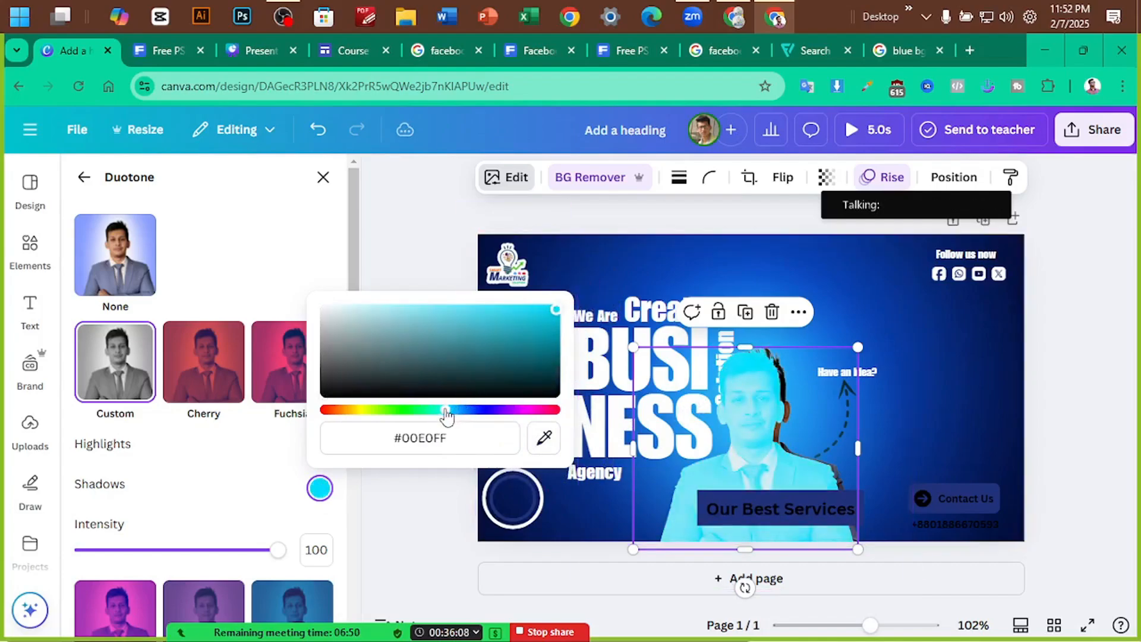
left_click(278, 491)
left_click(319, 448)
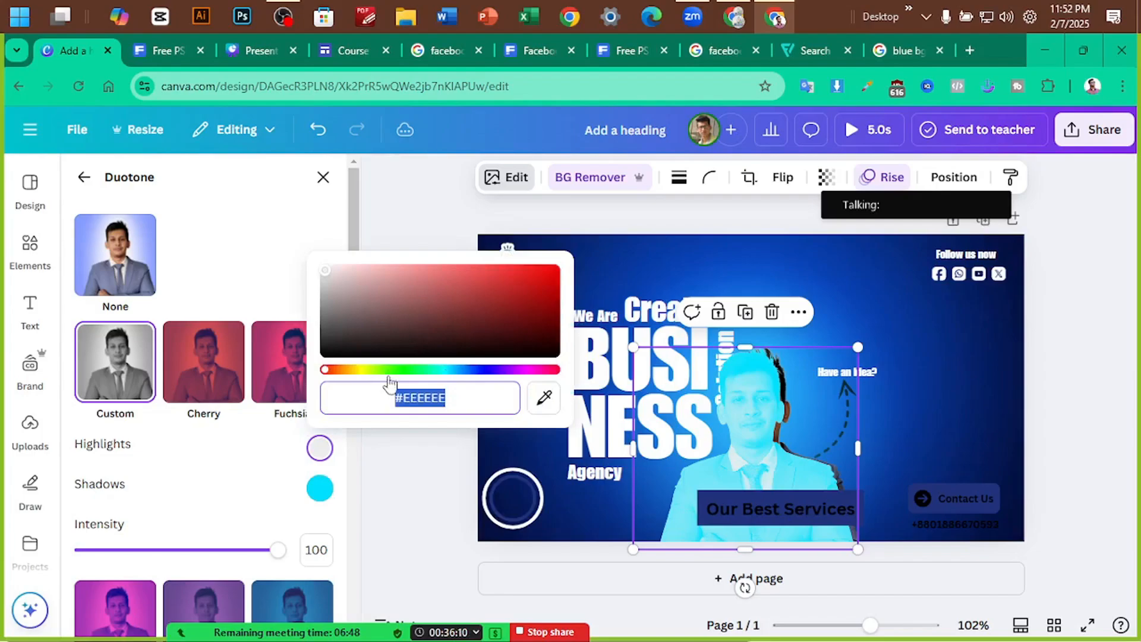
left_click(437, 369)
left_click(554, 268)
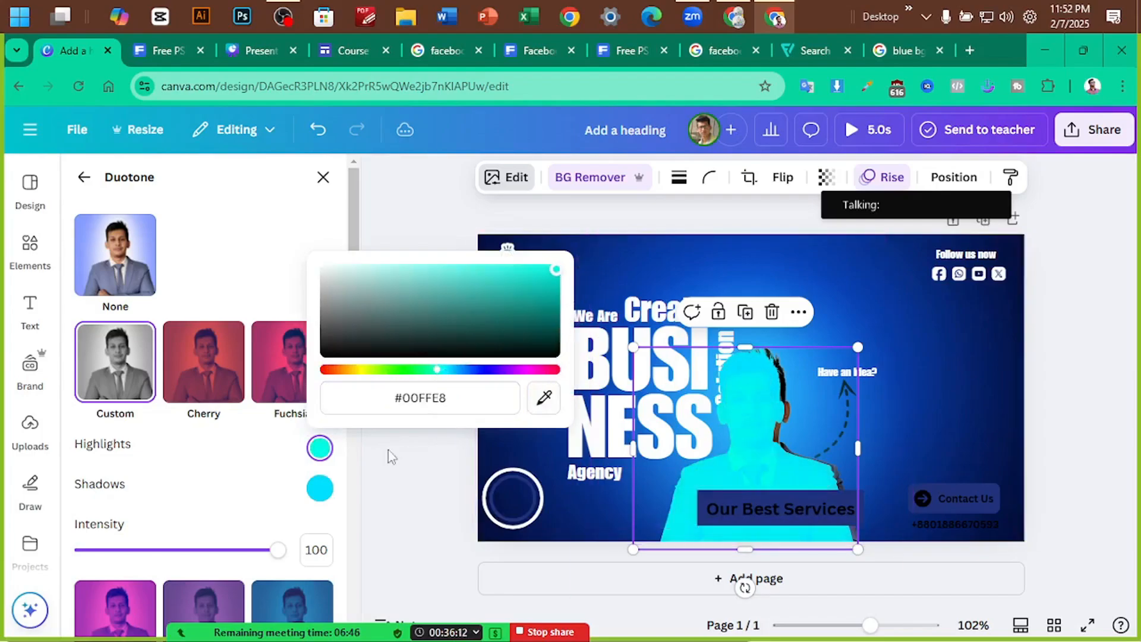
left_click(298, 523)
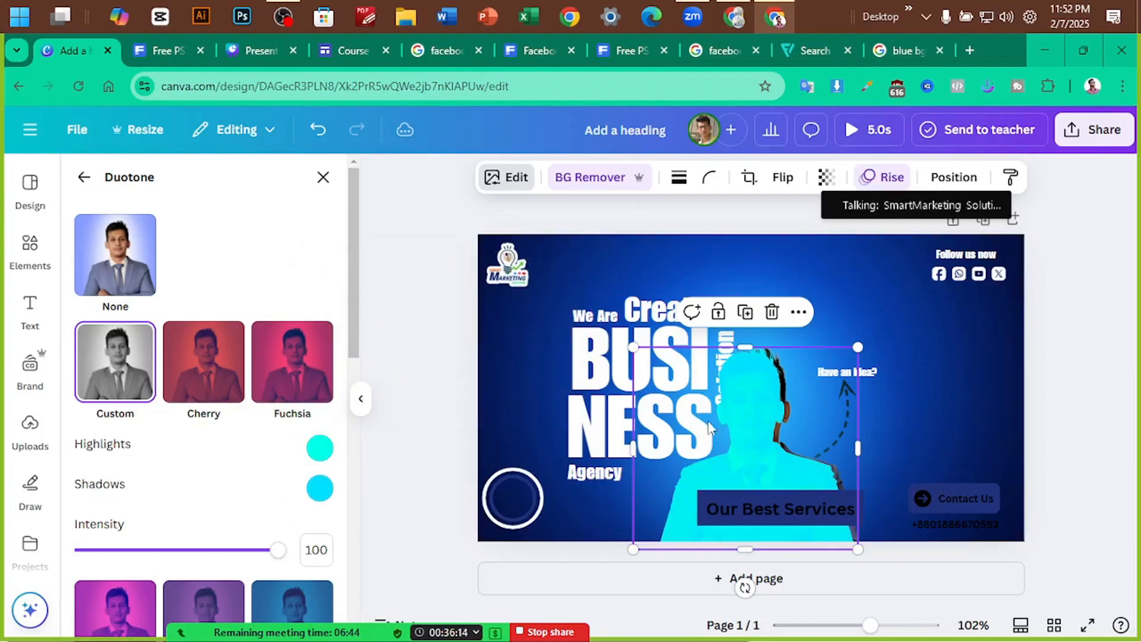
Give the cyan silhouette a glow shadow, with its size at 8
left_click(1057, 346)
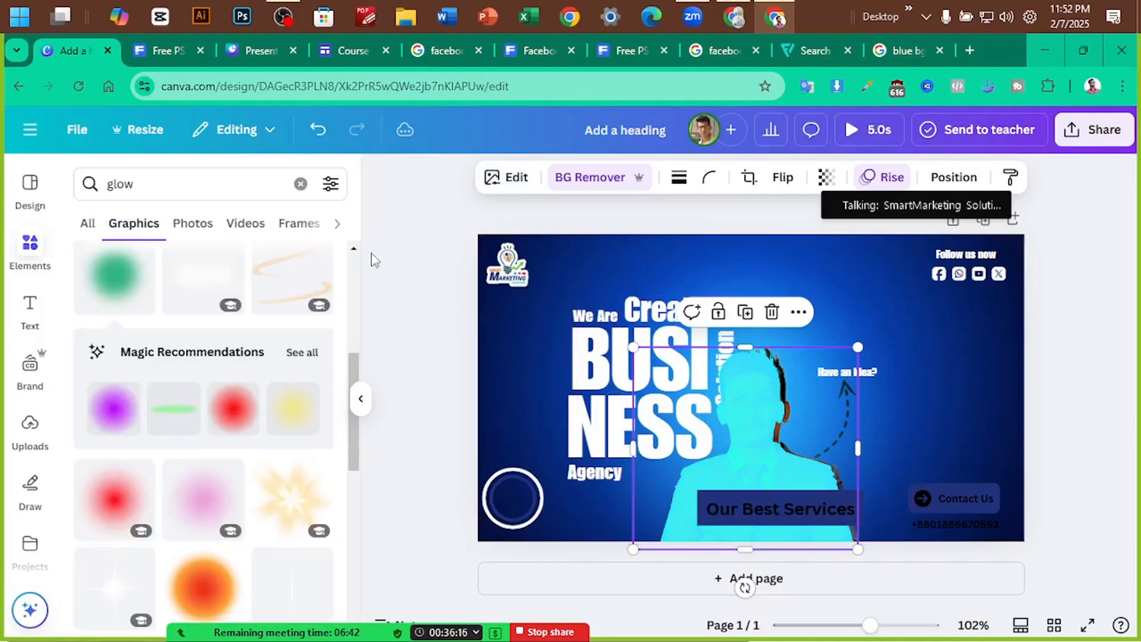
left_click(713, 395)
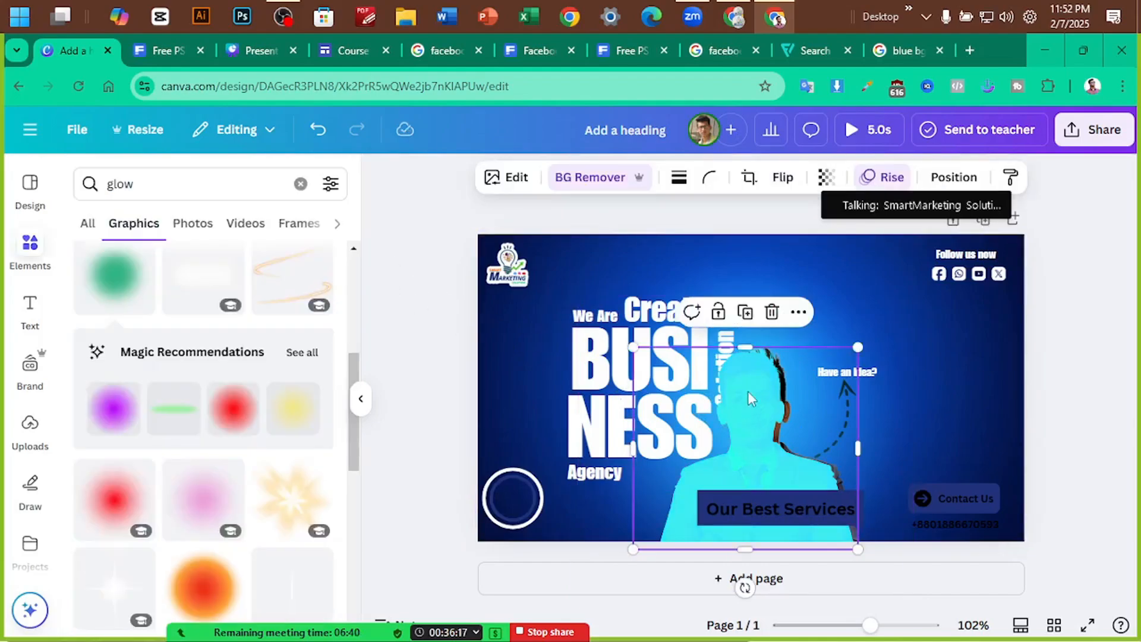
left_click(525, 184)
scroll(125, 425, "down", 3)
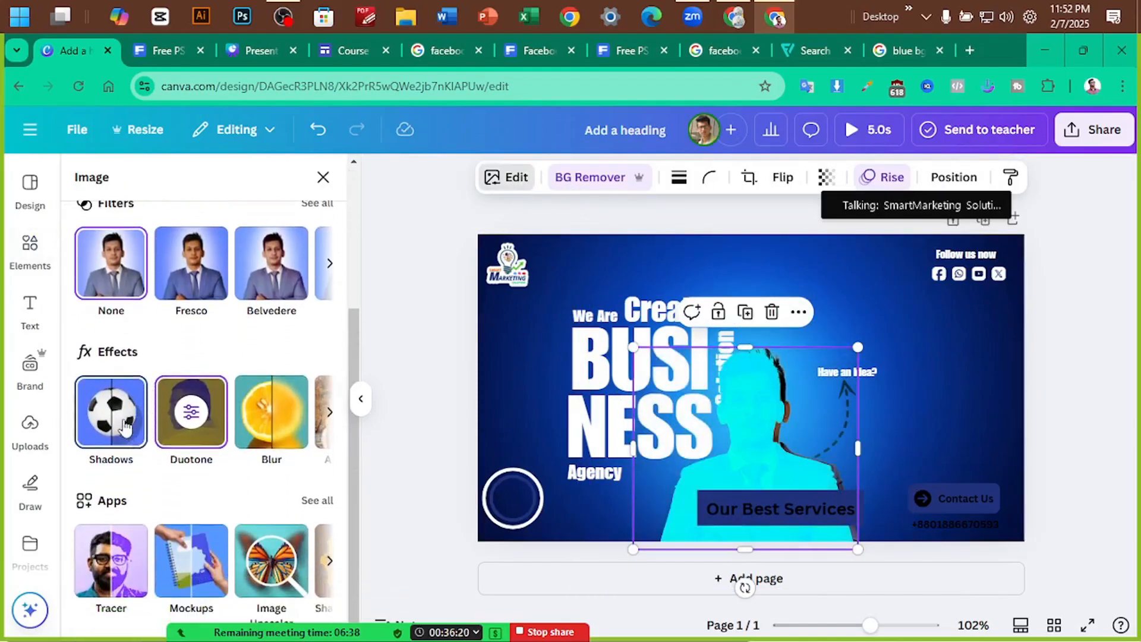
left_click(125, 427)
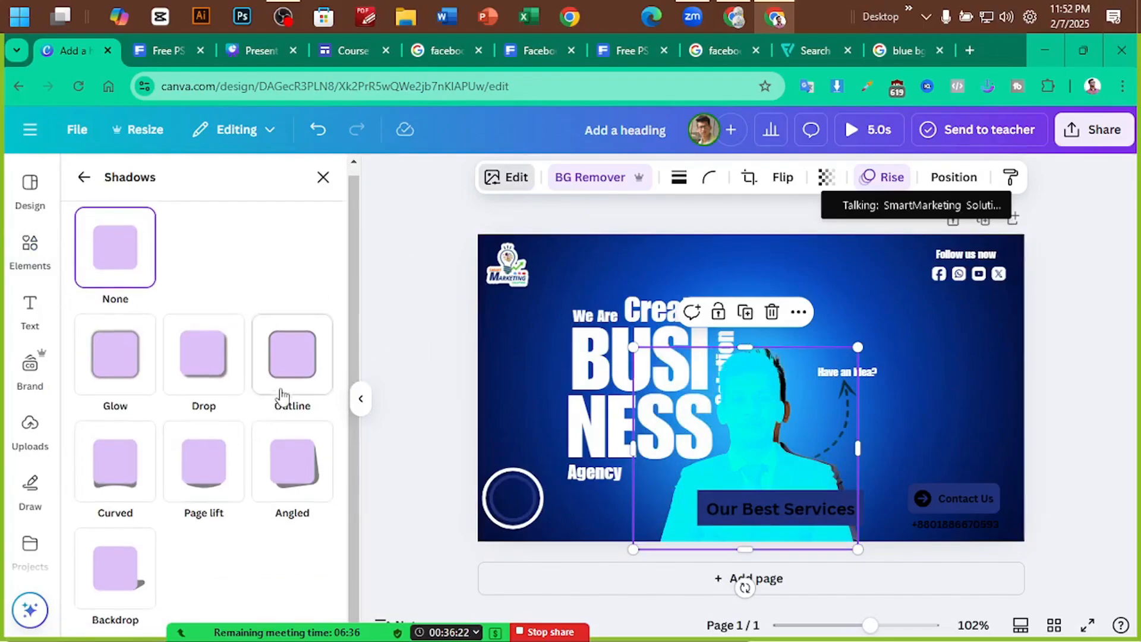
left_click(288, 377)
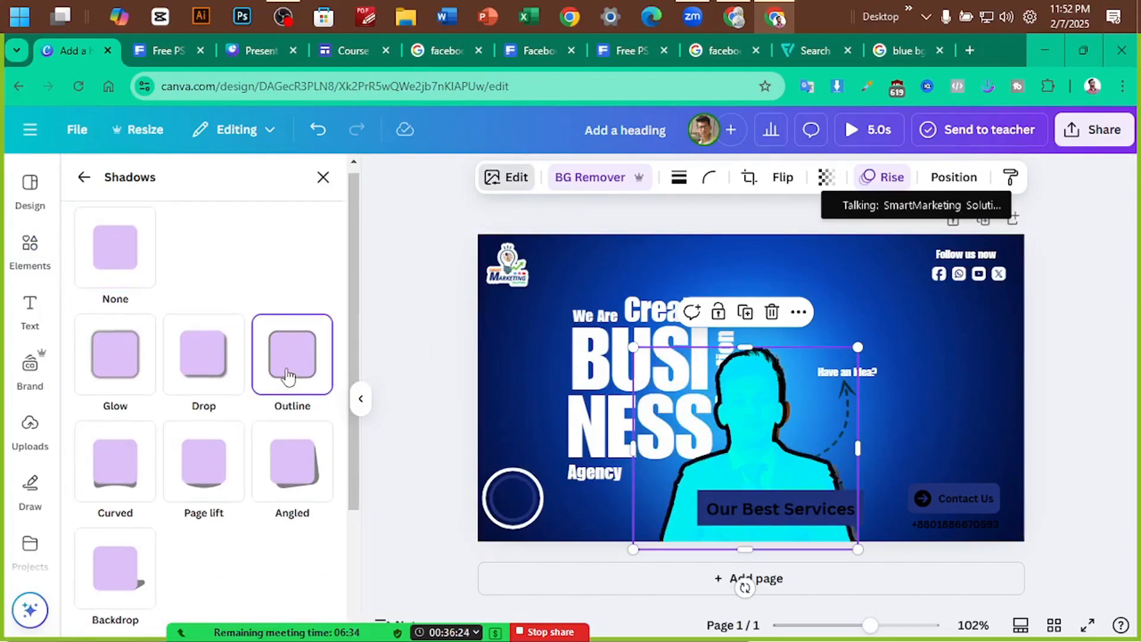
left_click(120, 373)
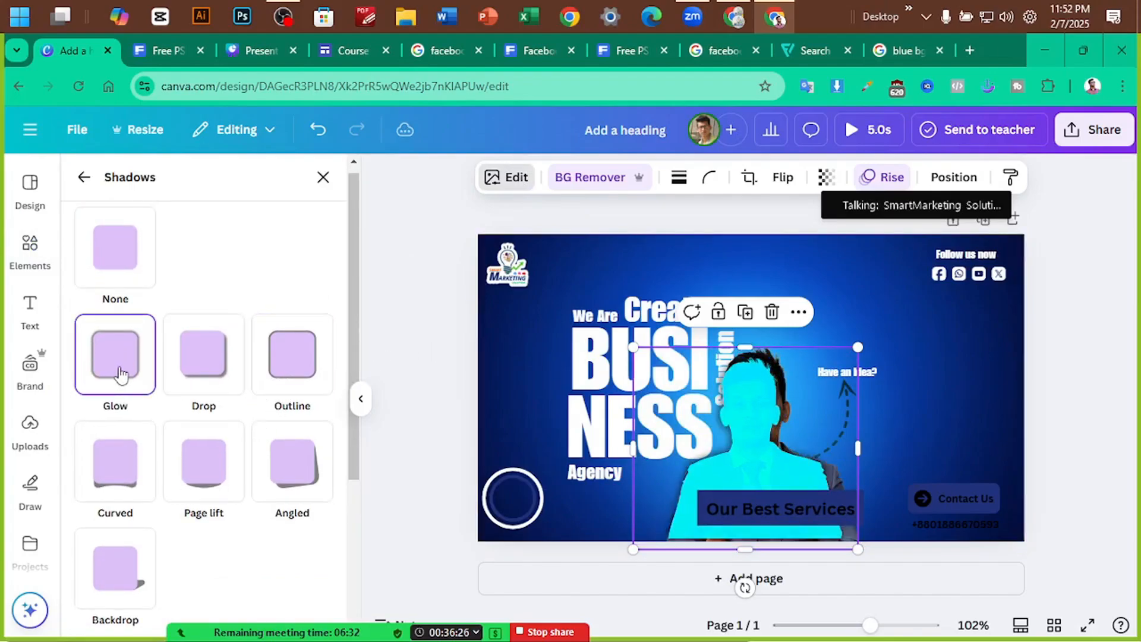
scroll(131, 392, "down", 4)
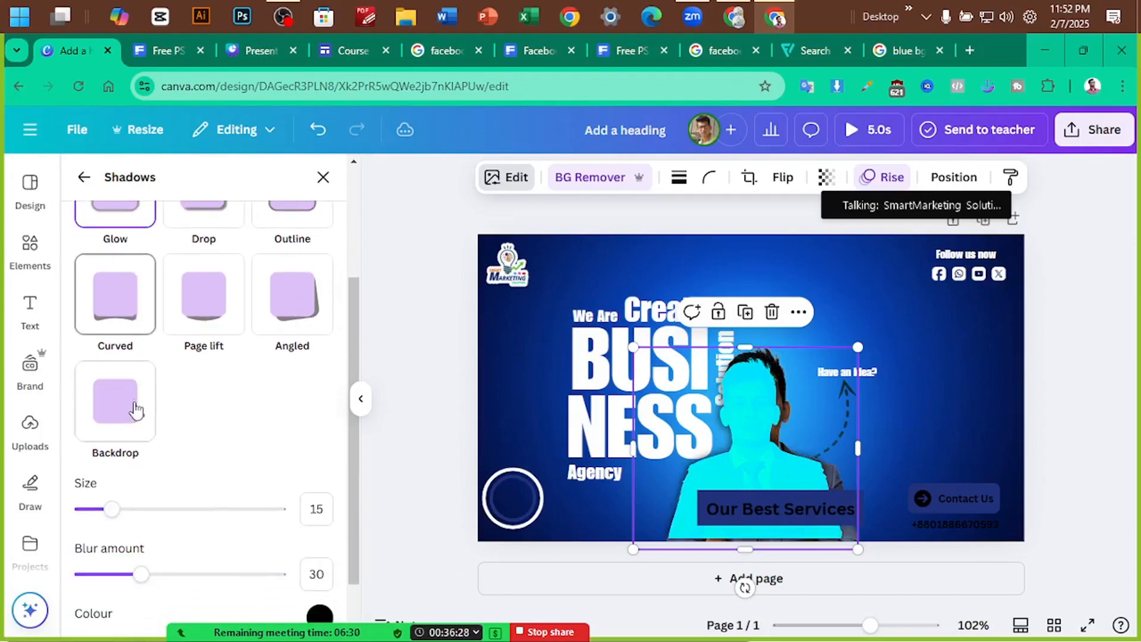
left_click_drag(141, 449, 71, 514)
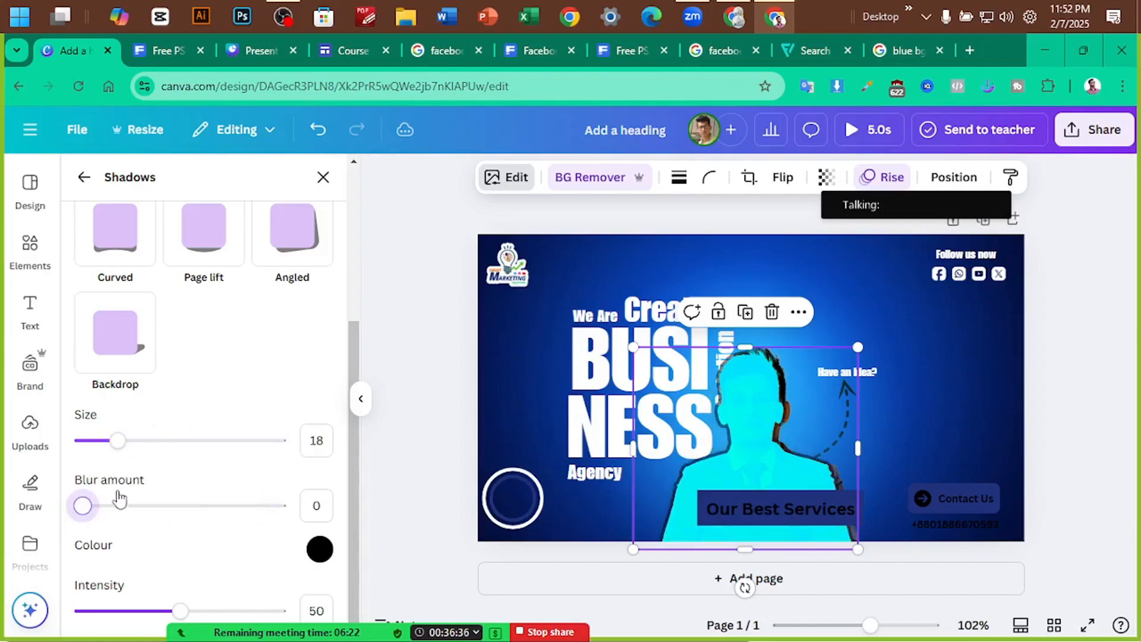
mouse_move(104, 450)
left_mouse_down()
mouse_move(65, 451)
mouse_move(99, 445)
left_mouse_up()
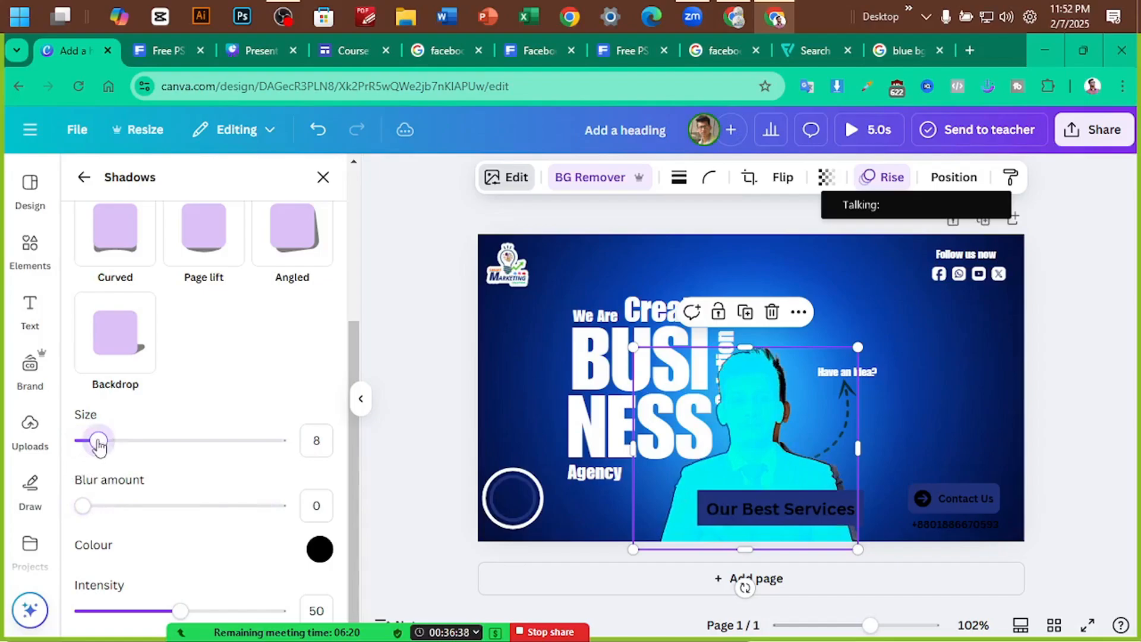
Make the glow shadow cyan with intensity 6 and size 59
left_click(331, 555)
left_click_drag(433, 471, 453, 470)
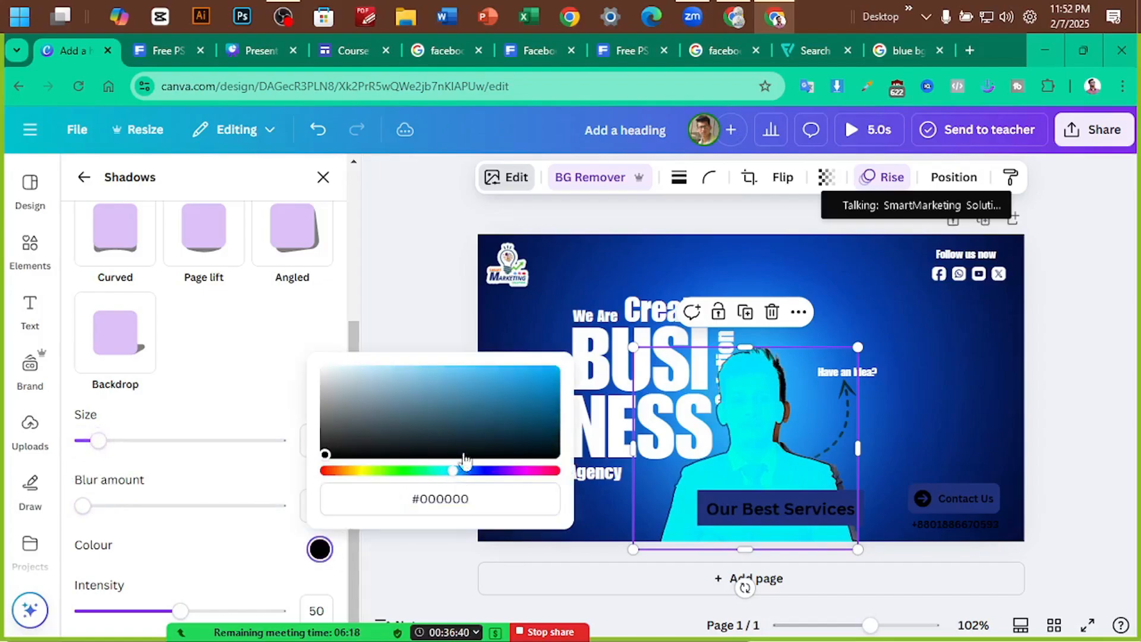
left_click(537, 383)
left_click_drag(536, 383, 560, 366)
left_click_drag(453, 470, 443, 470)
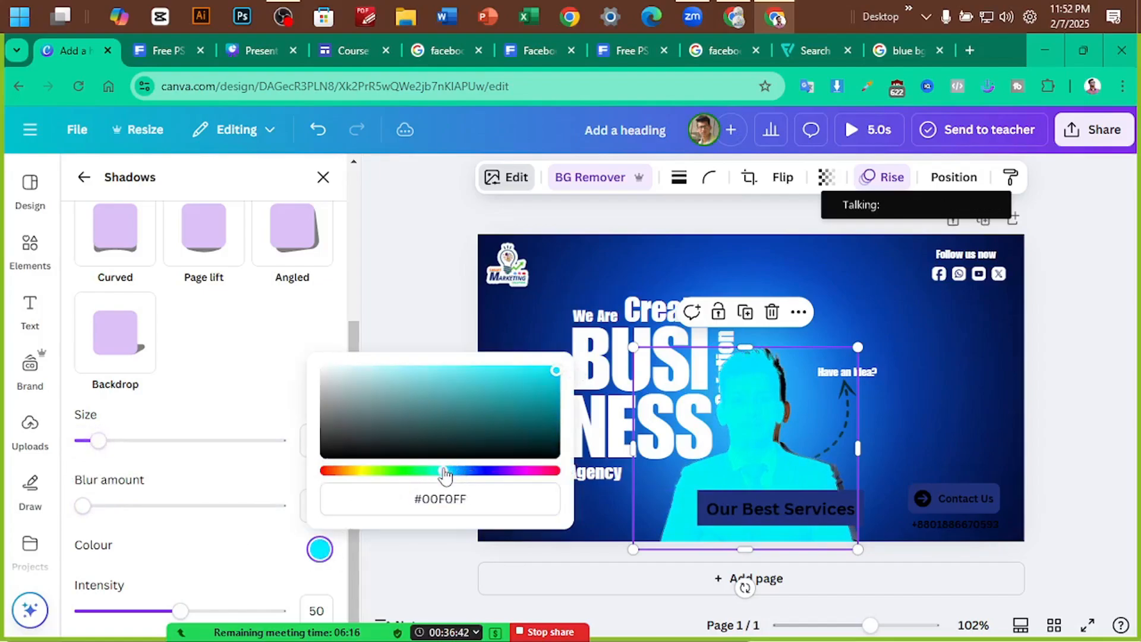
left_click(197, 558)
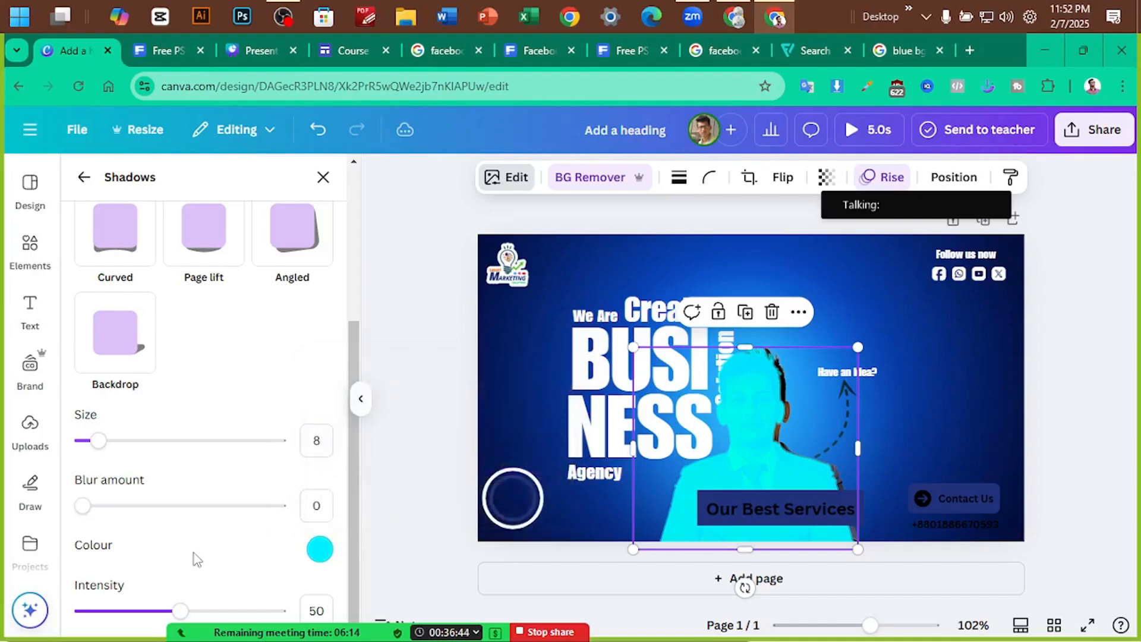
left_click_drag(171, 615, 94, 612)
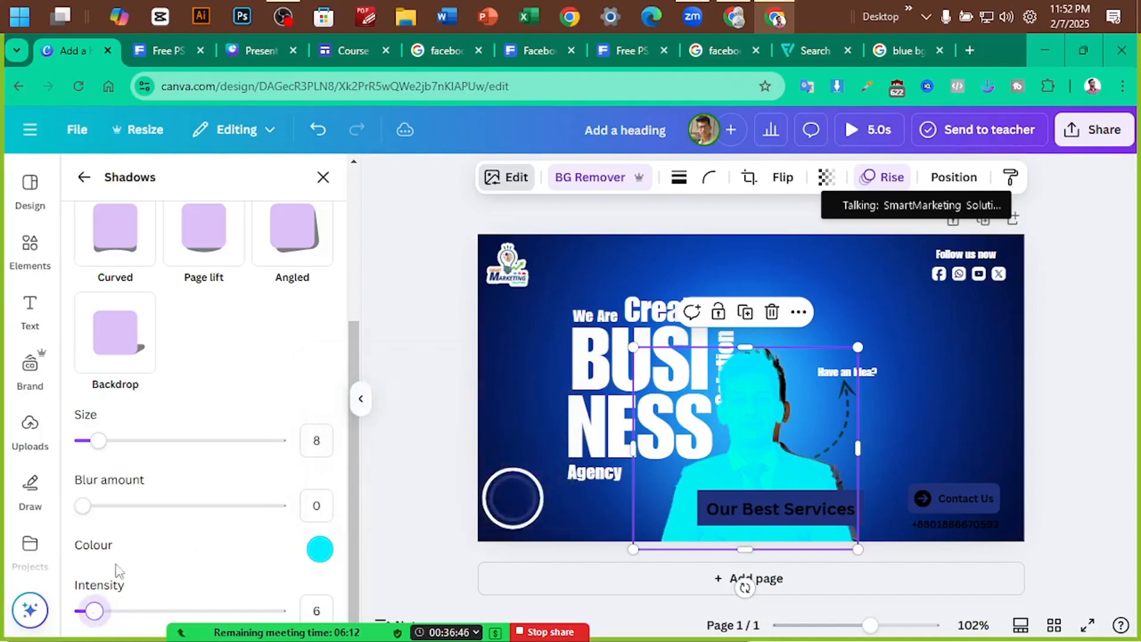
left_click_drag(94, 440, 199, 440)
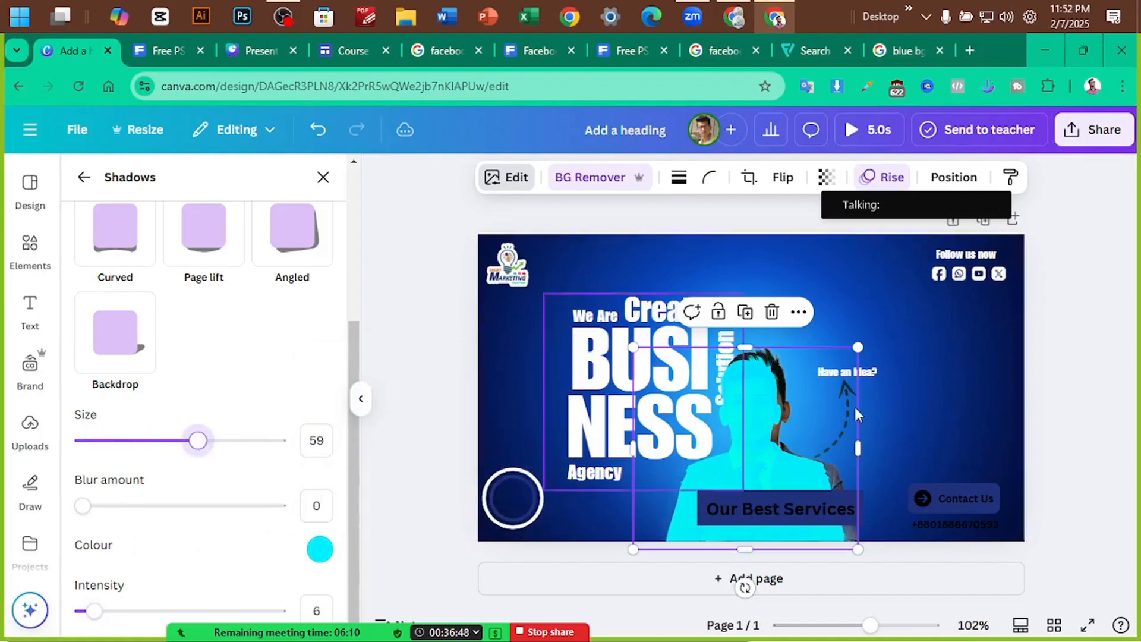
left_click(1061, 334)
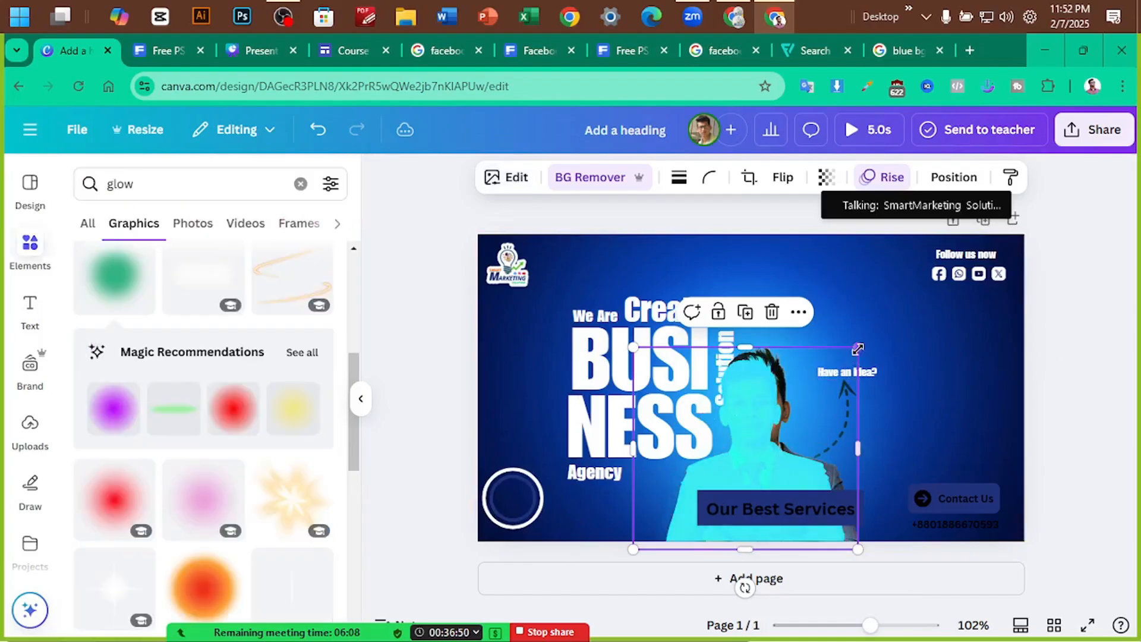
Enlarge the cyan glow copy slightly and nudge it left and down behind the presenter
left_click_drag(872, 337, 869, 341)
left_click_drag(746, 426, 746, 426)
left_click_drag(868, 341, 890, 322)
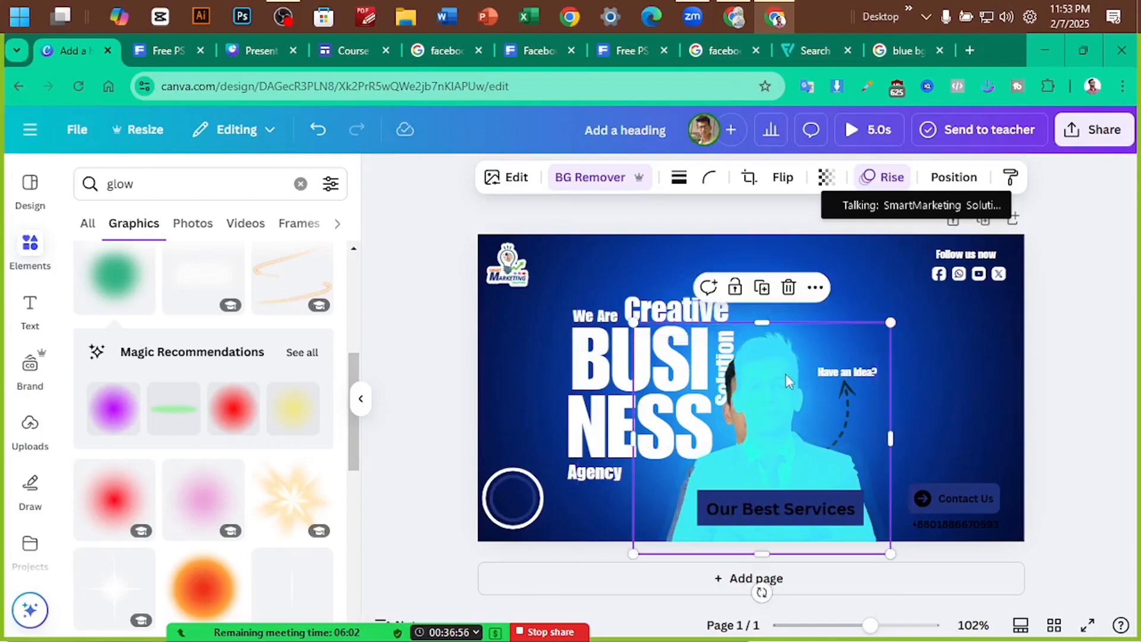
left_click_drag(786, 377, 768, 392)
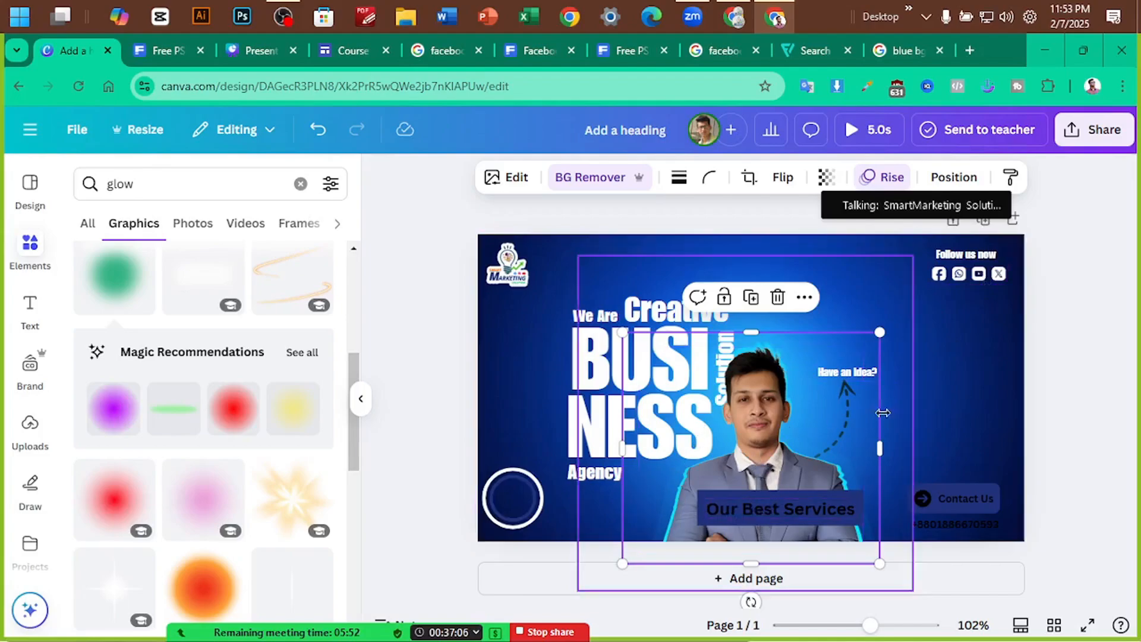
Set the glow copy's transparency to 45
left_click(826, 177)
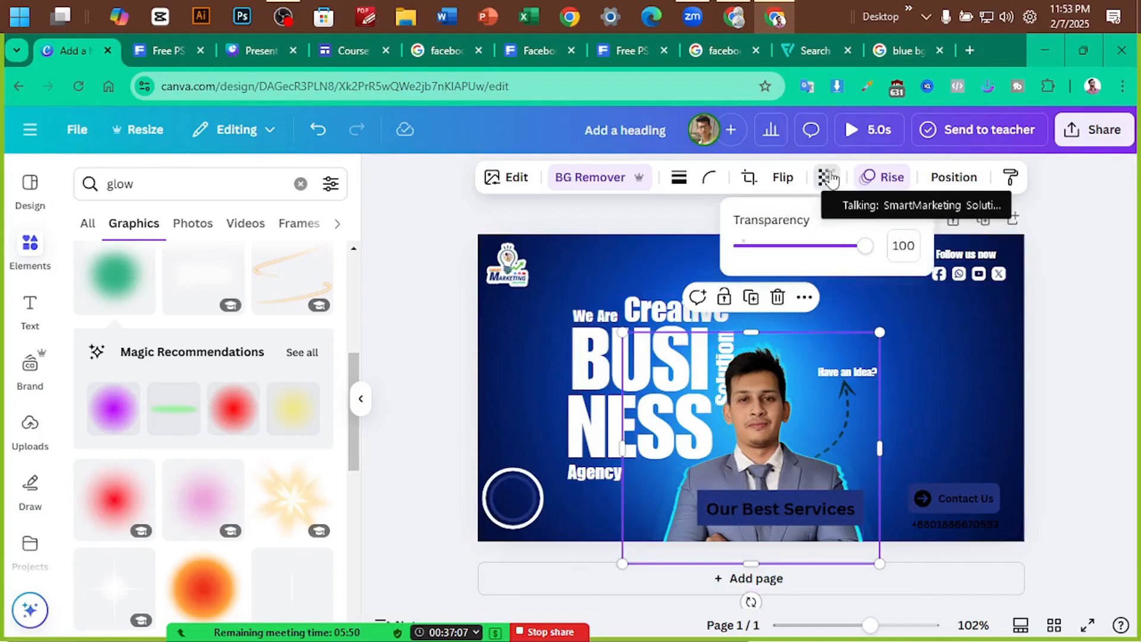
left_click(810, 246)
left_click_drag(806, 253, 799, 260)
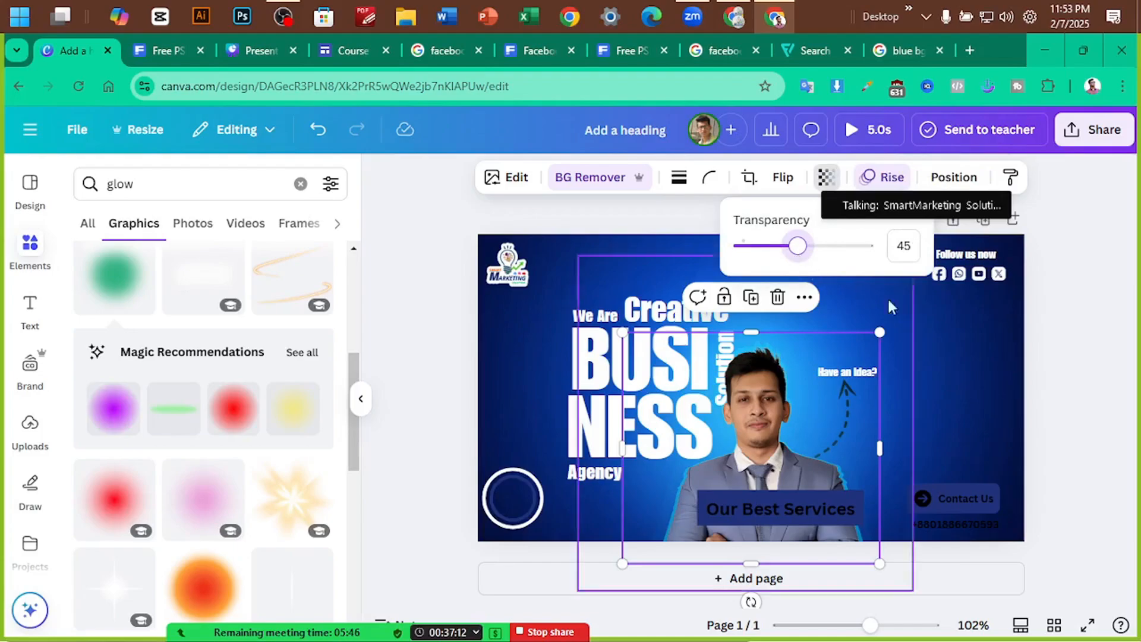
mouse_move(801, 257)
left_mouse_down()
mouse_move(814, 258)
mouse_move(798, 261)
left_mouse_up()
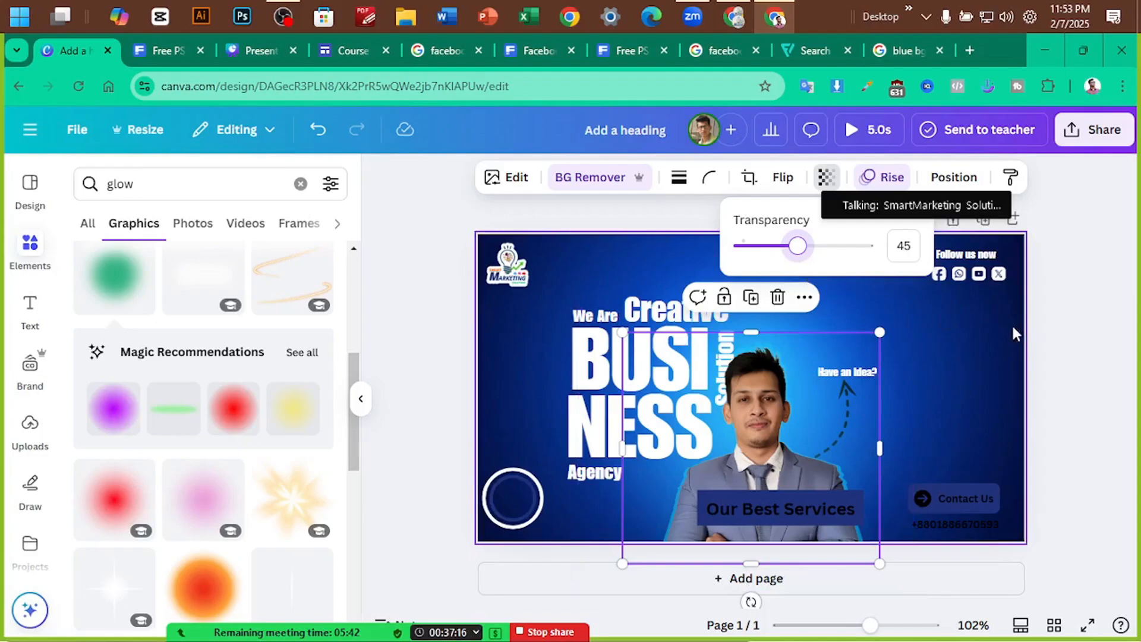
left_click(1067, 321)
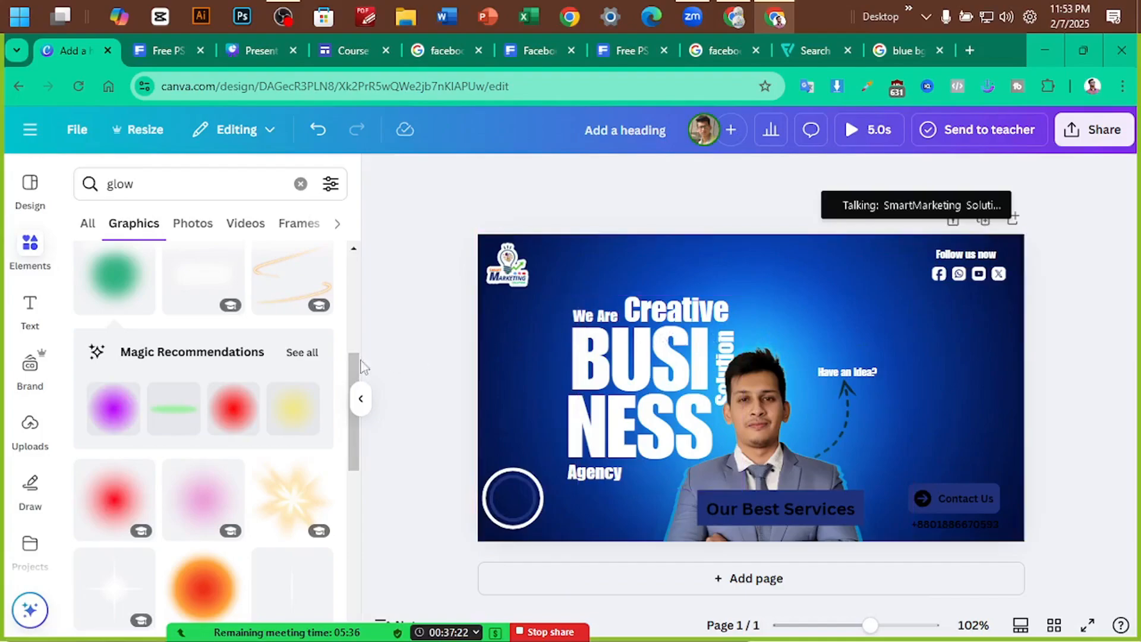
Try the white and pink glow graphics on the banner, then remove them
scroll(153, 395, "up", 5)
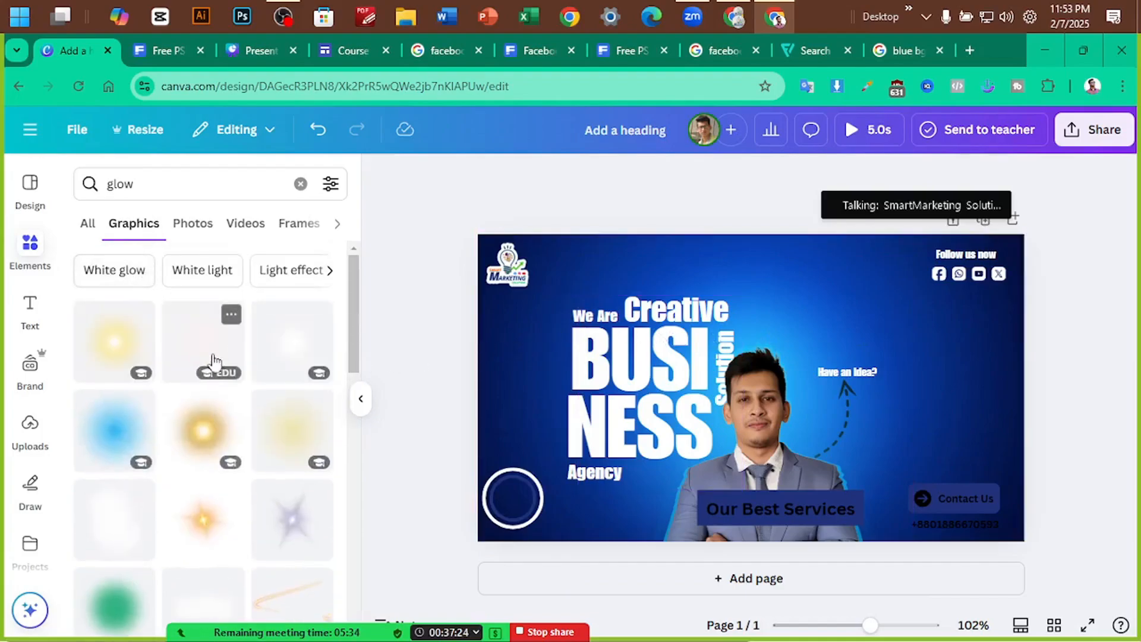
left_click(297, 352)
left_click_drag(751, 387, 220, 398)
left_click(186, 351)
left_click_drag(739, 394, 684, 340)
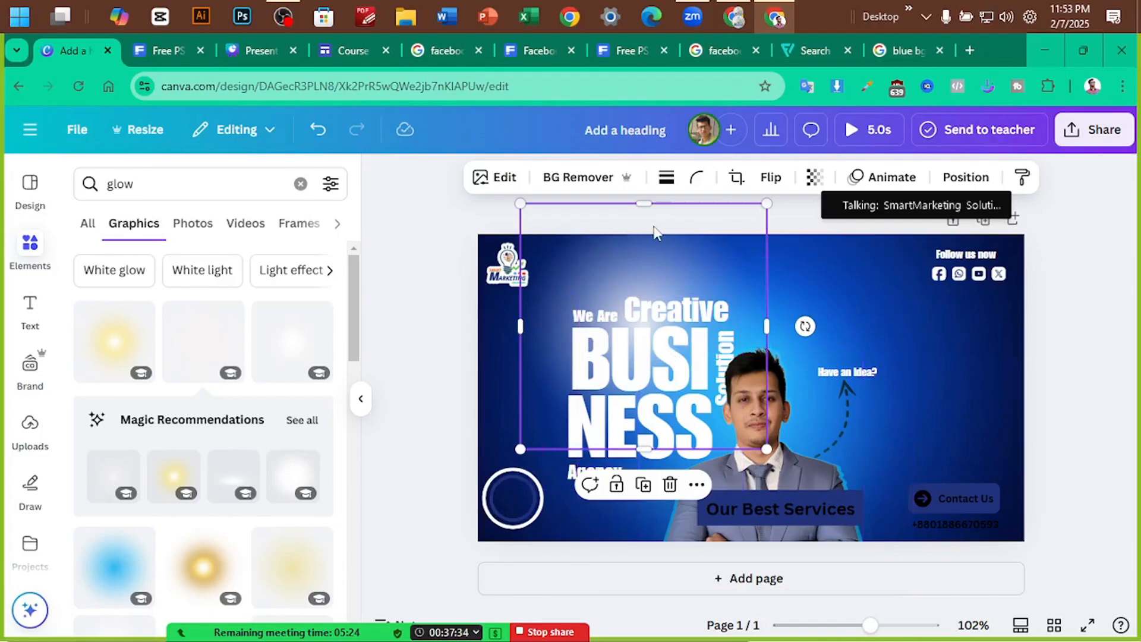
left_click_drag(654, 227, 315, 321)
Search Elements for 'shadow' and add a radial shadow enlarged over the banner's left half
left_click(157, 173)
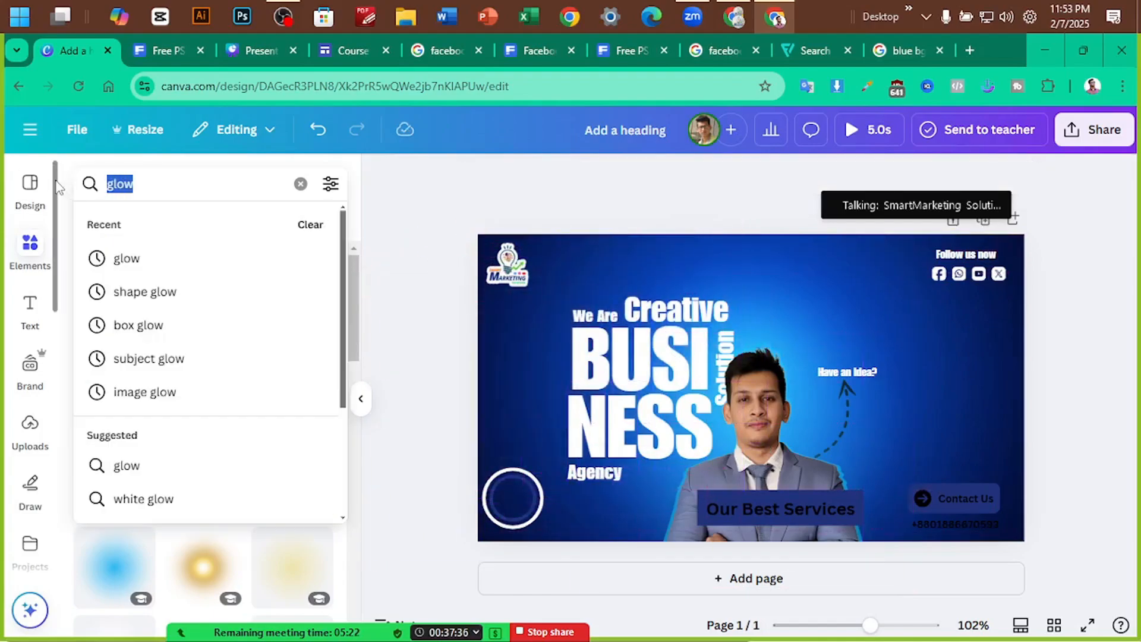
type("shadow")
key("Return")
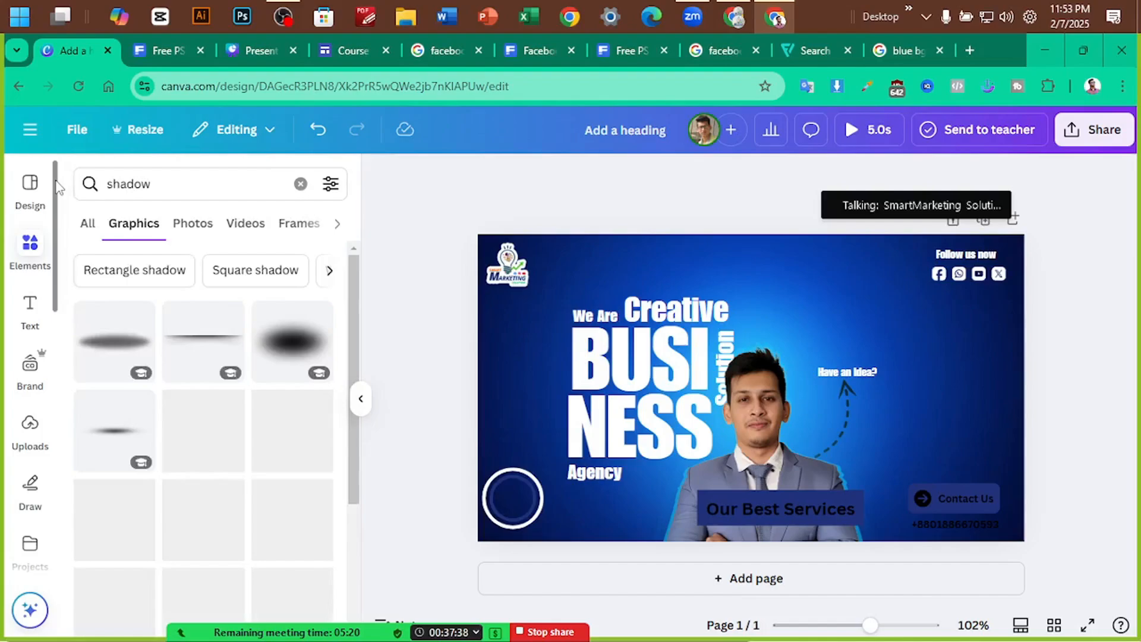
left_click(201, 427)
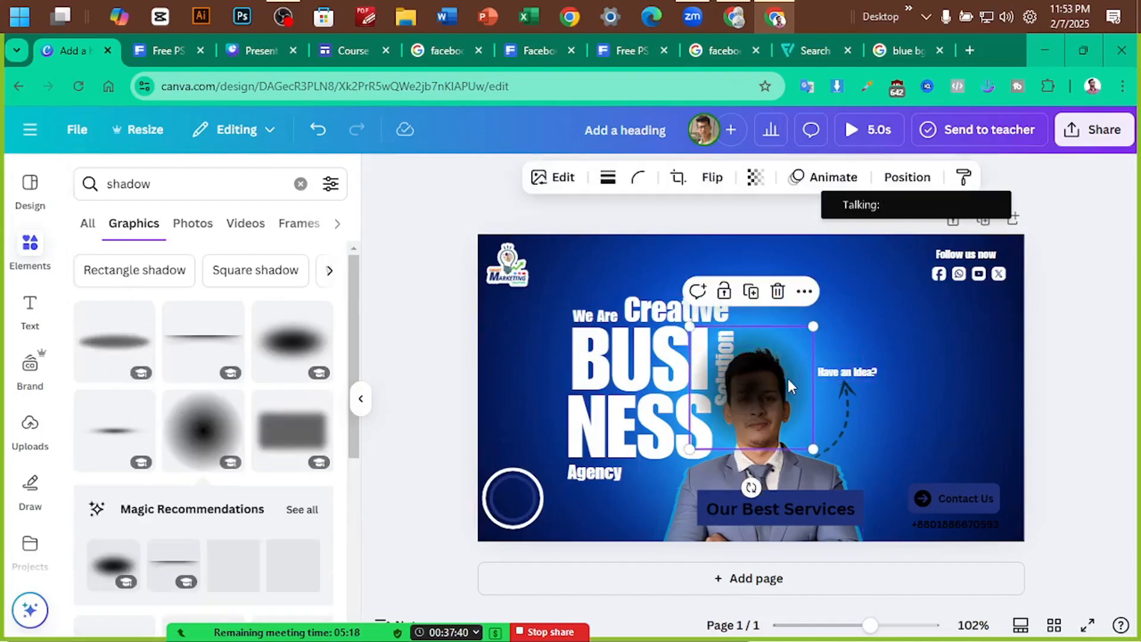
left_click_drag(787, 376, 631, 320)
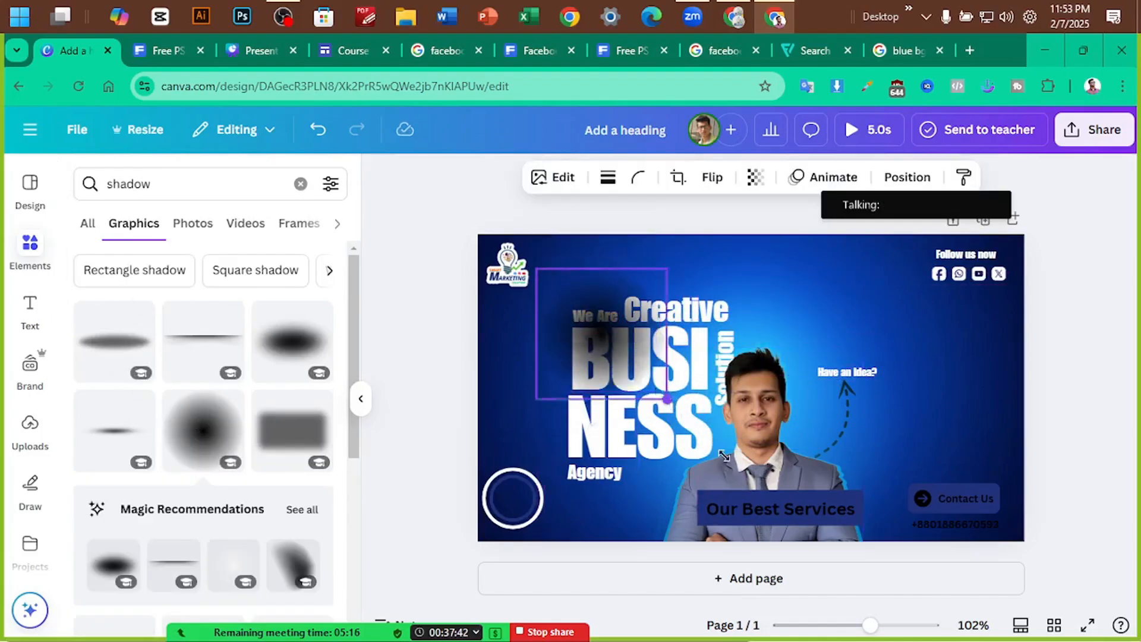
left_click_drag(660, 391, 855, 587)
left_click_drag(711, 455, 658, 395)
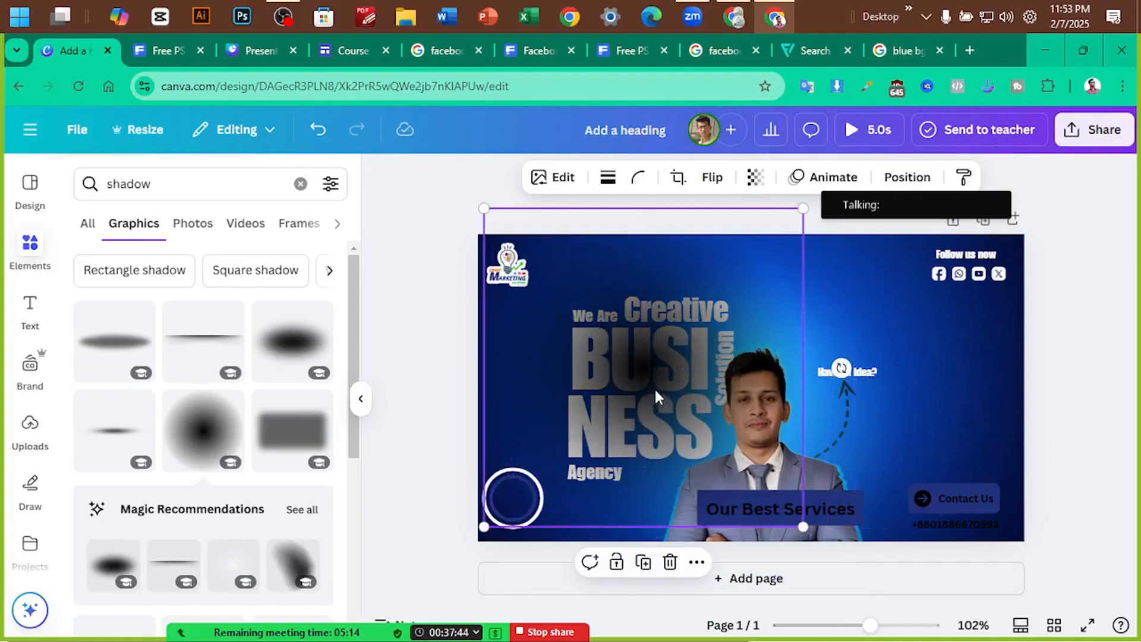
Send the radial shadow behind the presenter and text, sized to 615 by 615
key("ctrl+[")
key("ctrl+[")
key("ctrl+[")
key("ctrl+[")
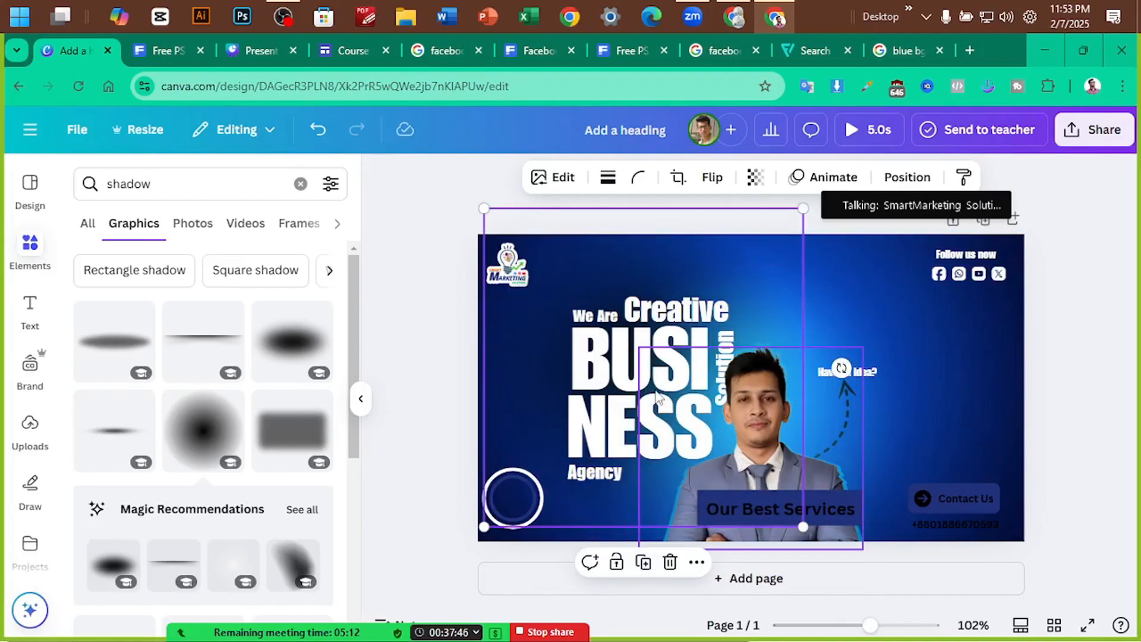
left_click_drag(582, 273, 621, 301)
left_click_drag(536, 245, 489, 198)
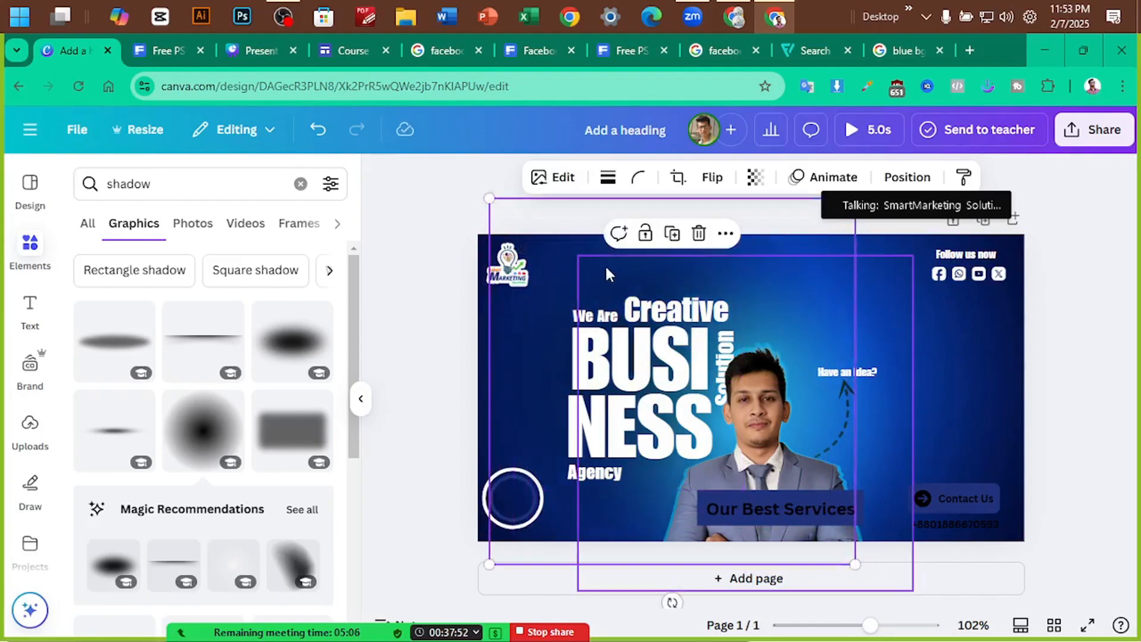
left_click_drag(575, 236, 583, 264)
left_click(413, 327)
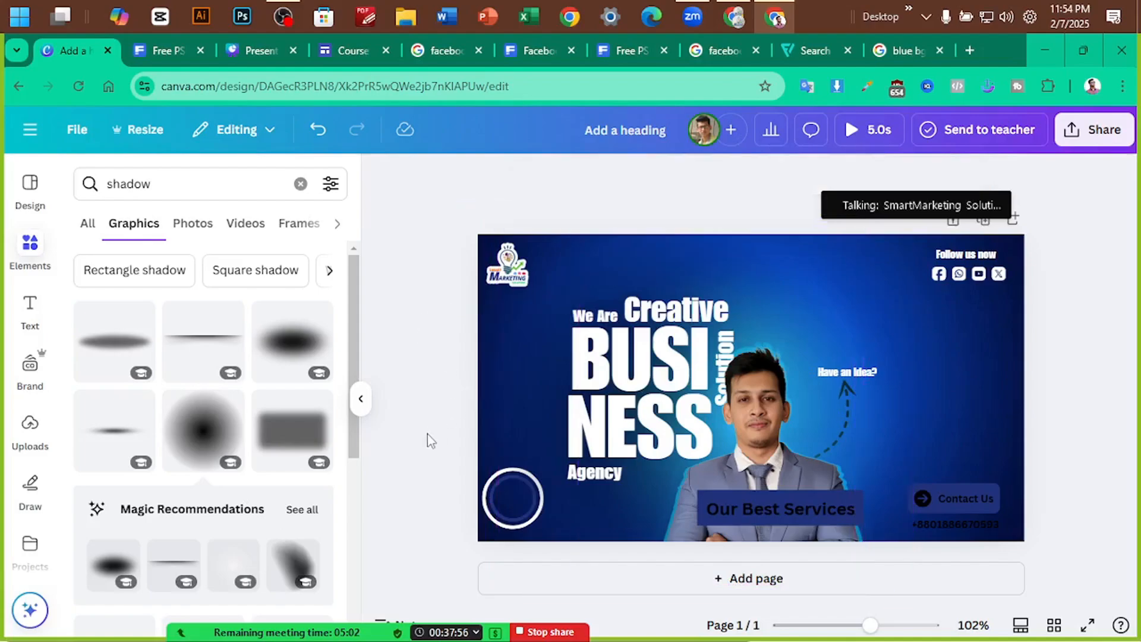
left_click_drag(430, 469, 513, 517)
left_click(450, 448)
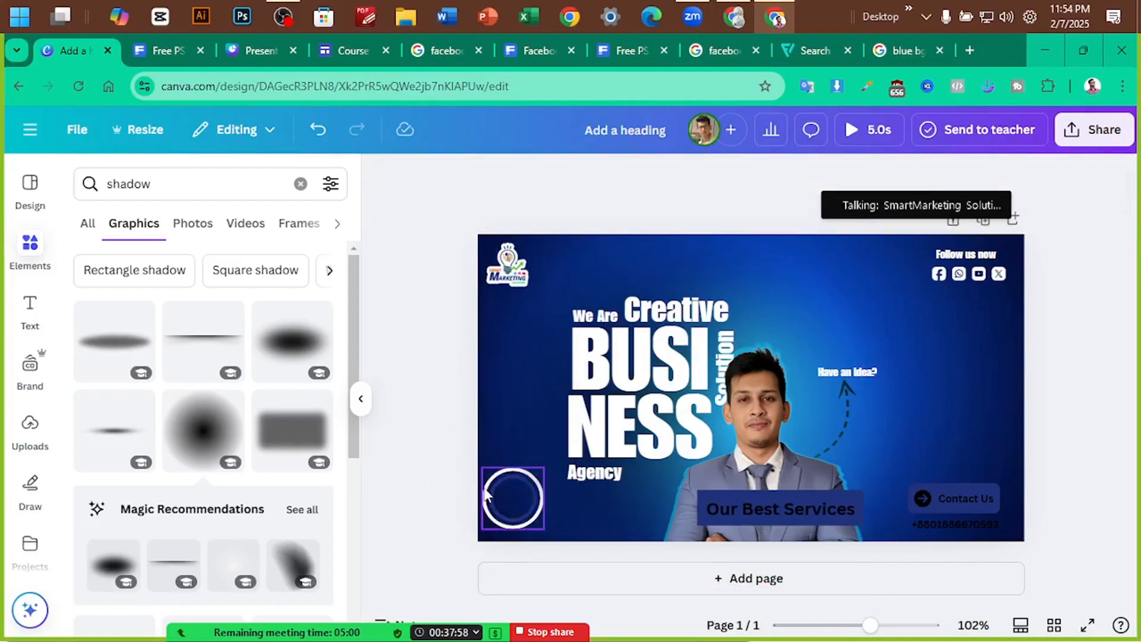
Set a border thickness of 2 on the lower-left circle and its inner ring
scroll(490, 486, "up", 5)
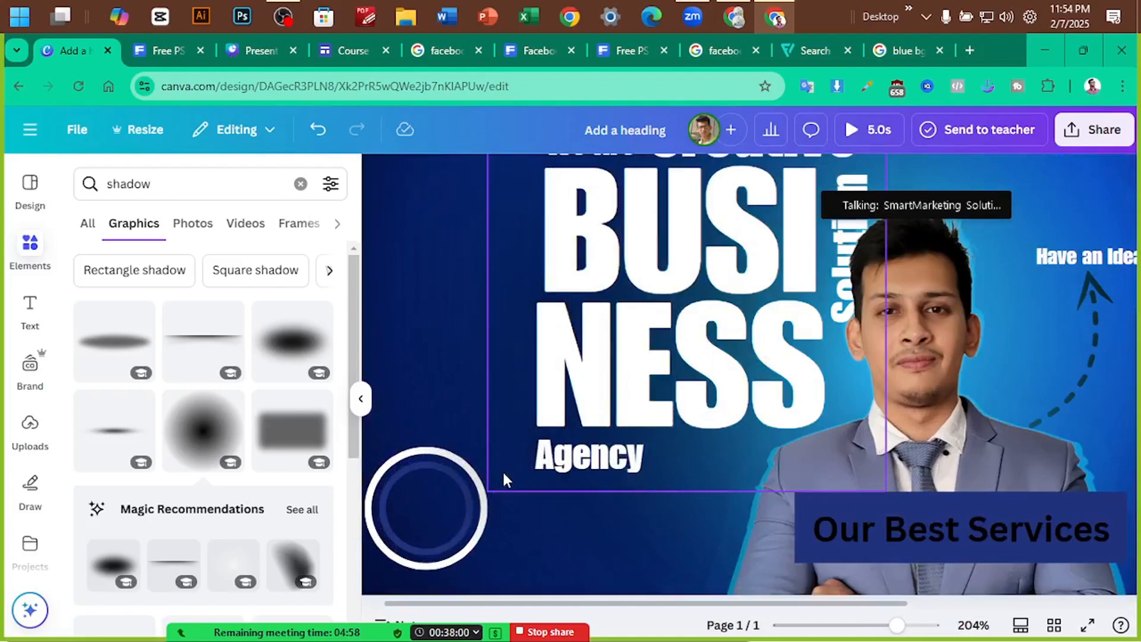
right_click(452, 454)
left_click(399, 470)
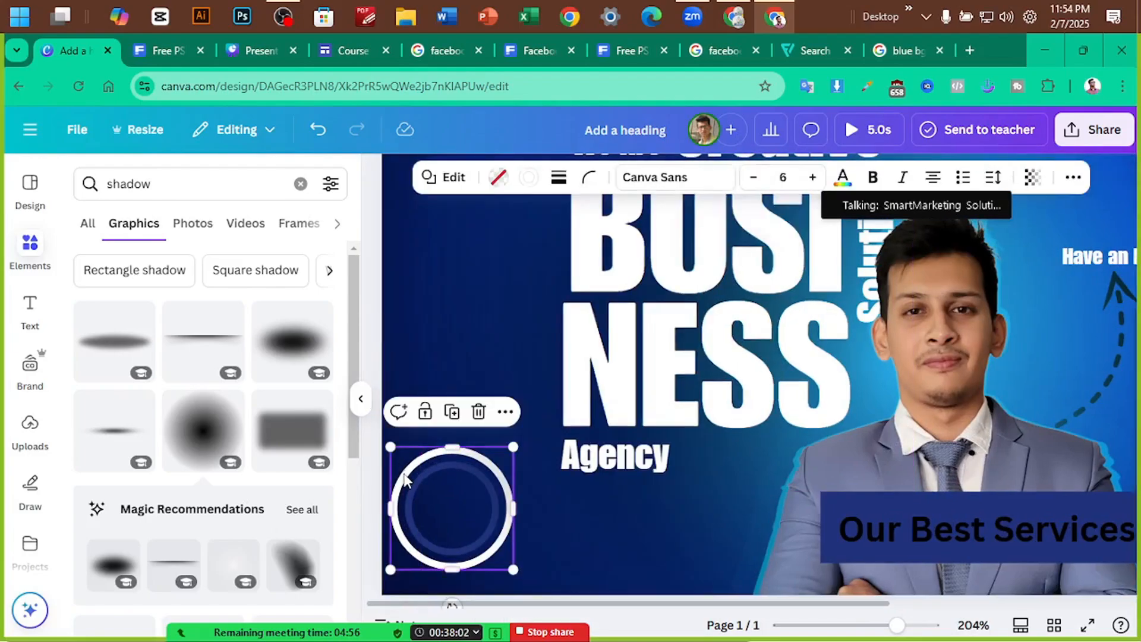
left_click(558, 178)
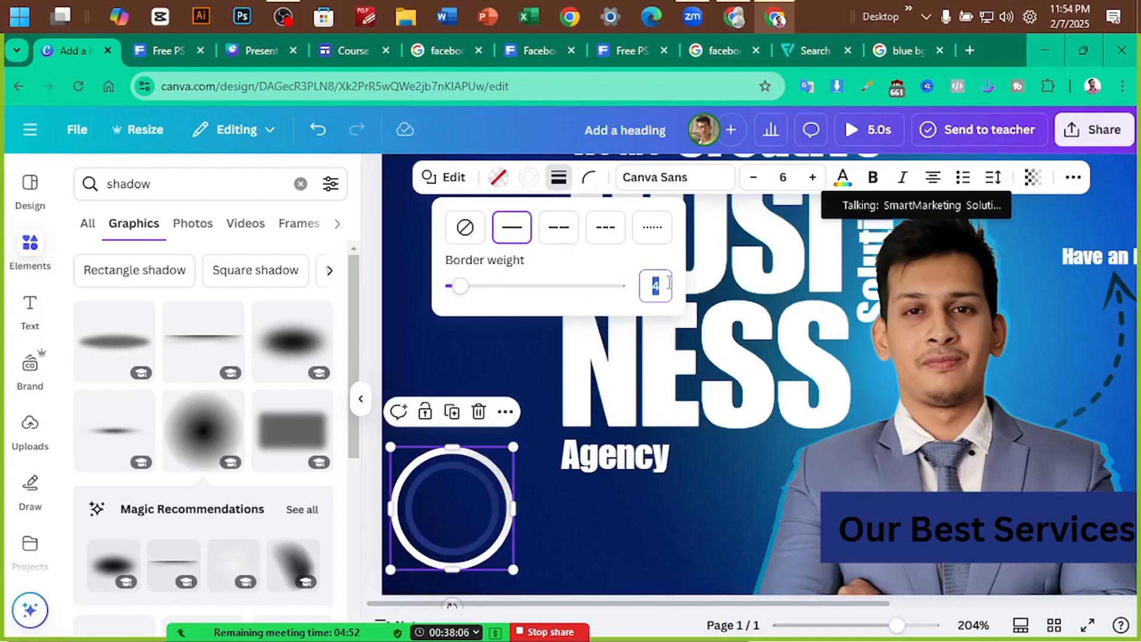
type("2")
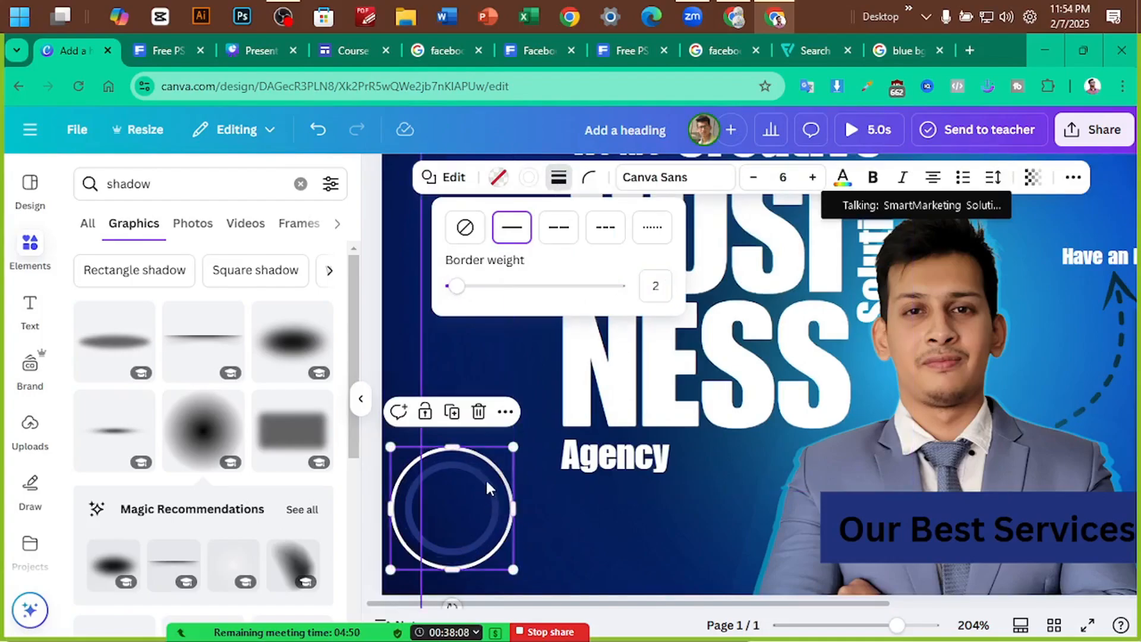
left_click(405, 487)
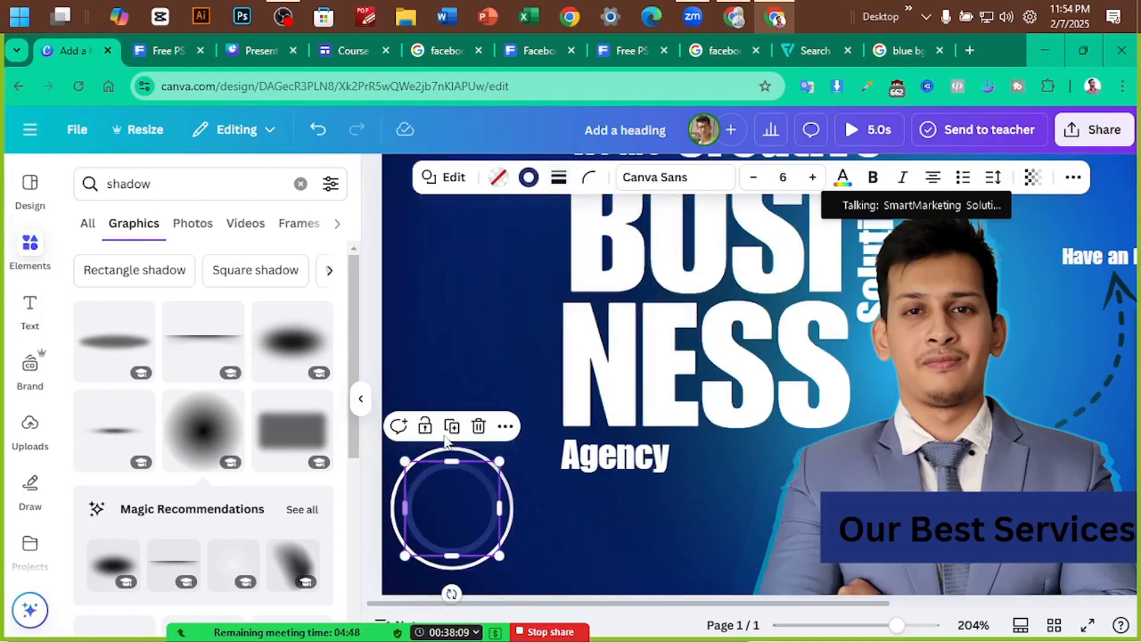
left_click(560, 180)
type("2")
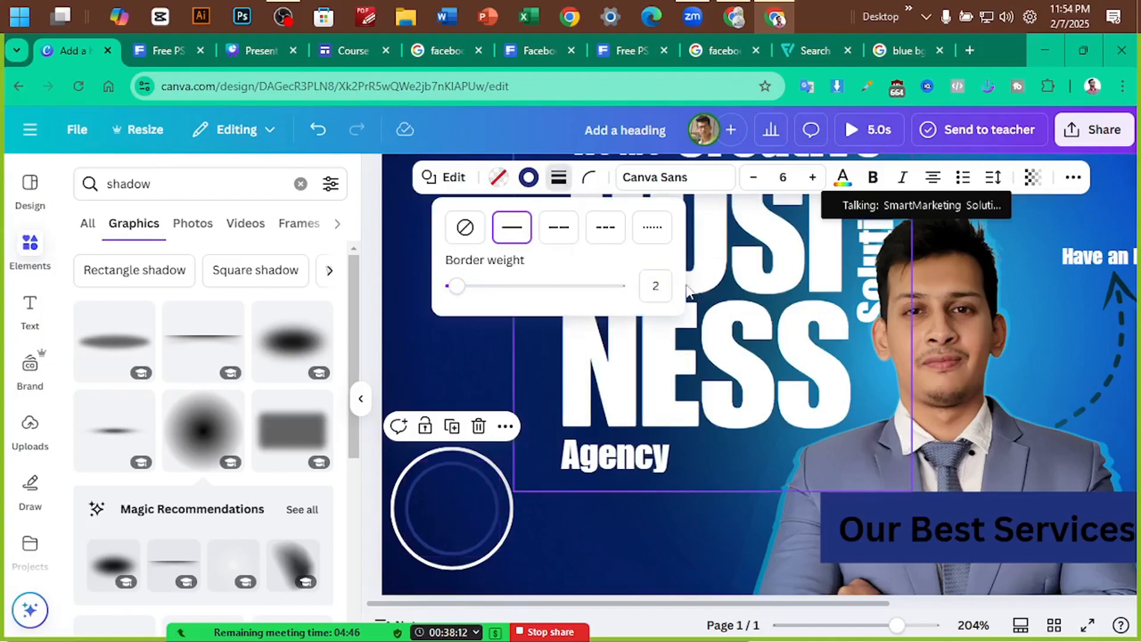
left_click(414, 373)
Shrink the lower-left circle group and reselect the circle
scroll(436, 369, "down", 5)
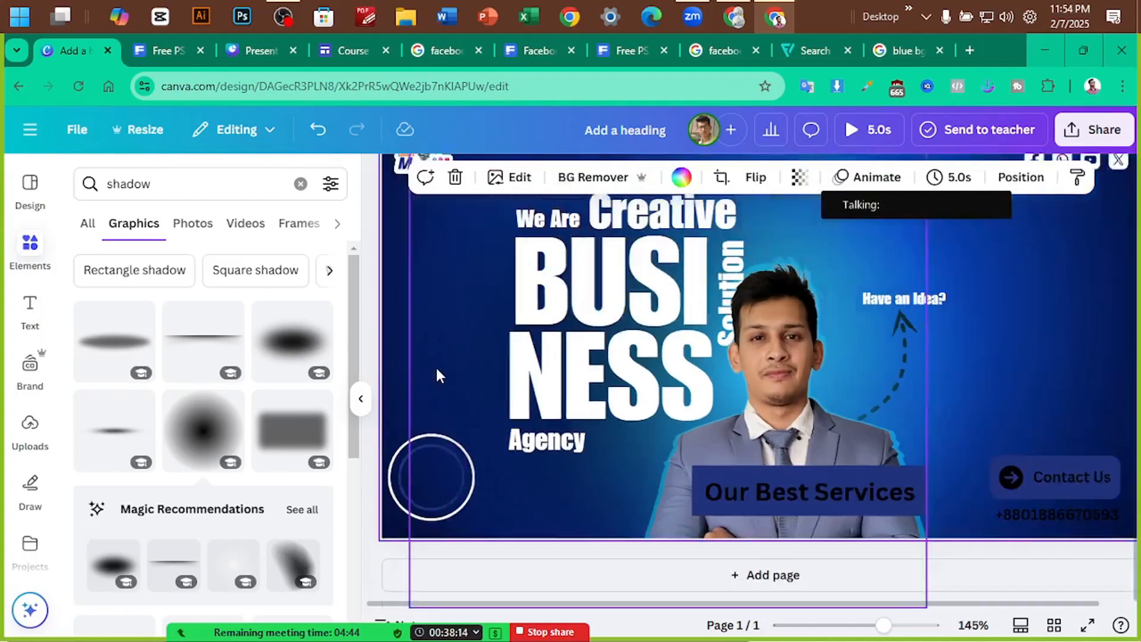
left_click(464, 411)
left_click_drag(463, 412, 511, 476)
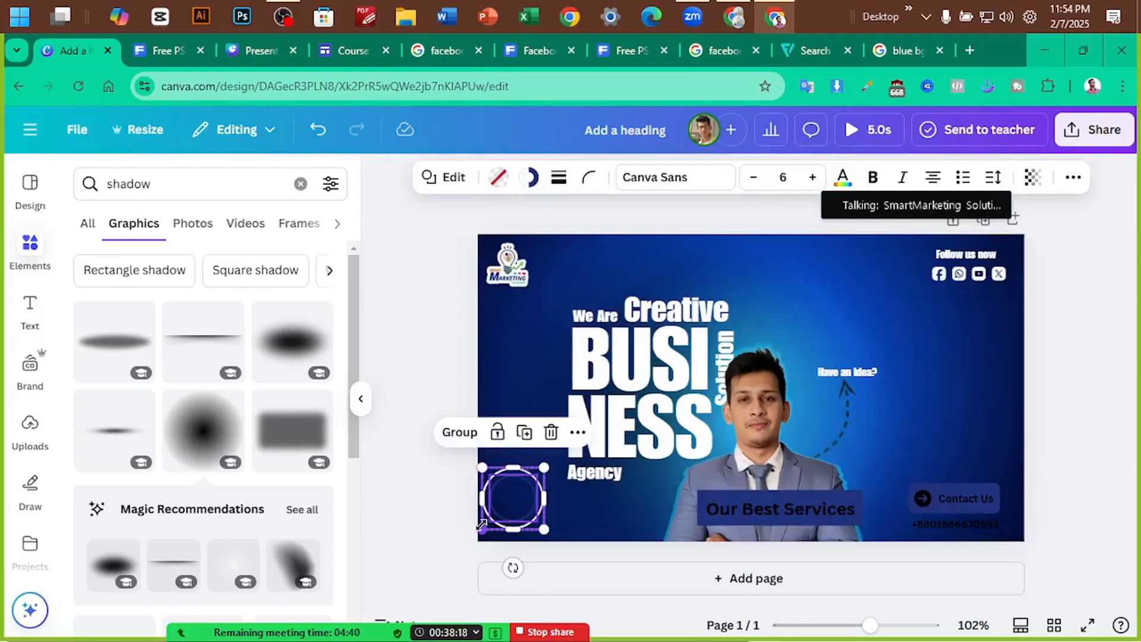
left_click_drag(482, 525, 540, 514)
left_click(438, 497)
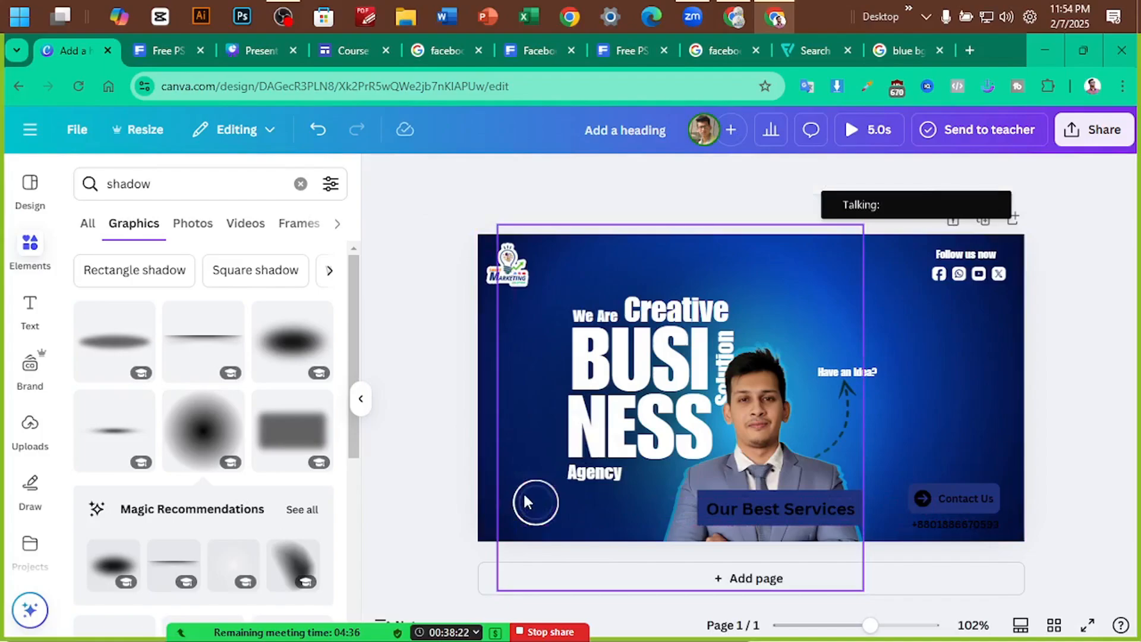
left_click(522, 502)
left_click(458, 469)
left_click(534, 486)
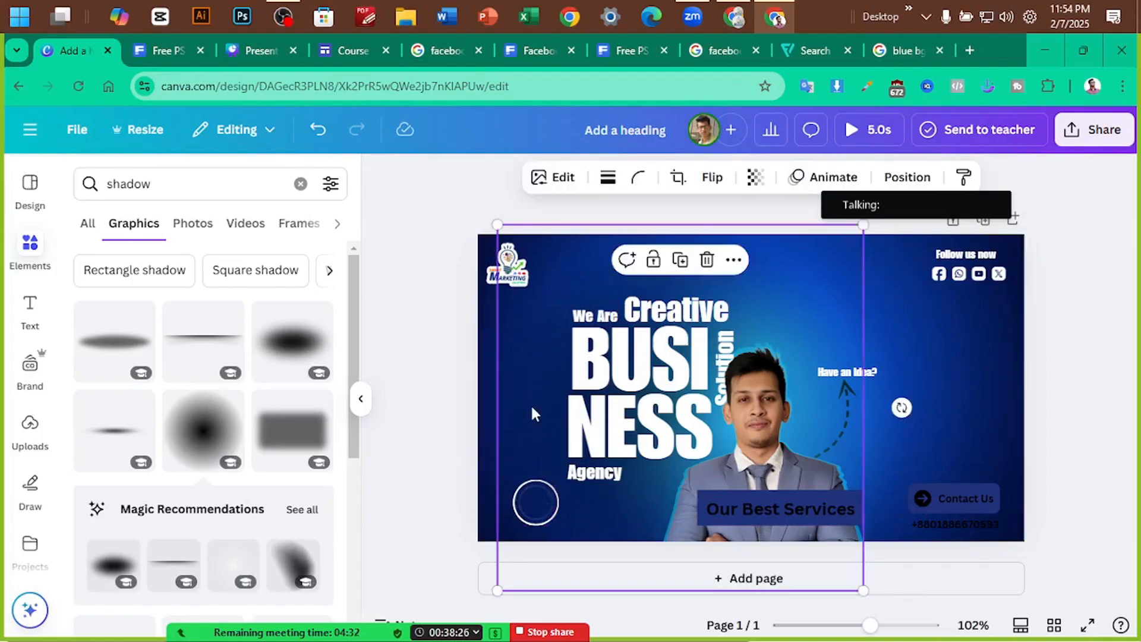
left_click(529, 487)
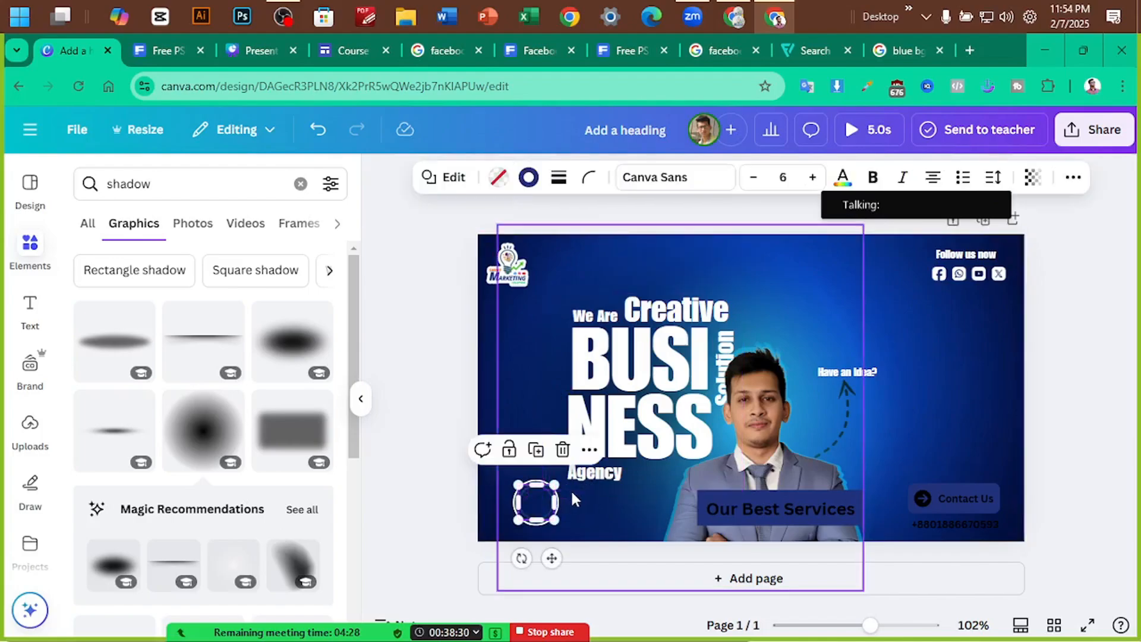
Give the circle a blue border colour
scroll(571, 489, "up", 5)
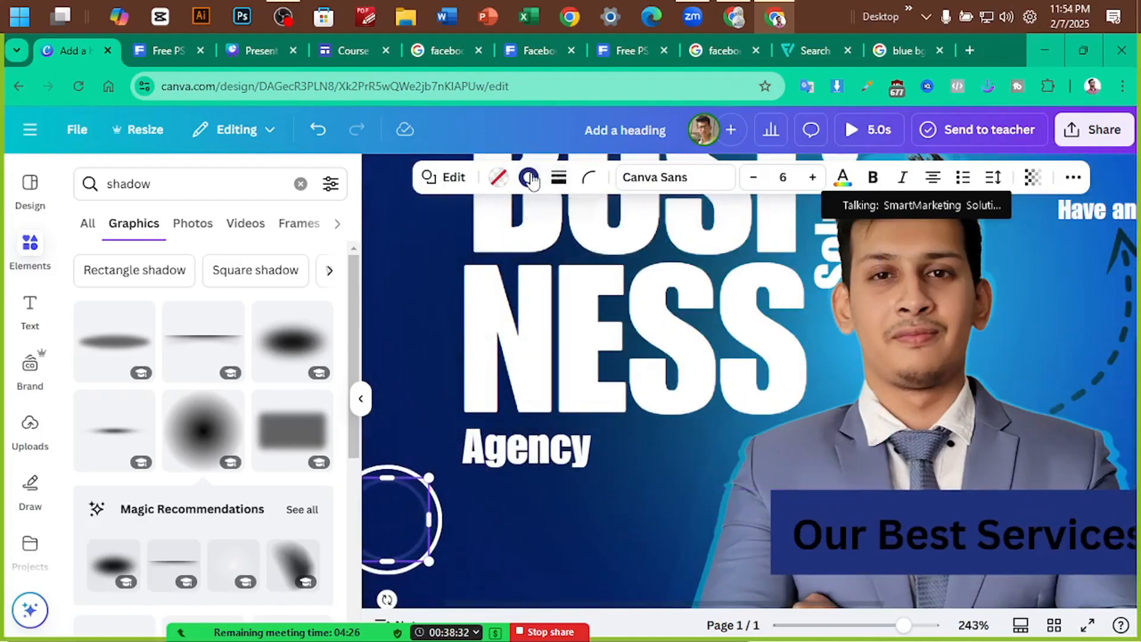
left_click(529, 177)
scroll(190, 403, "down", 5)
scroll(203, 407, "up", 2)
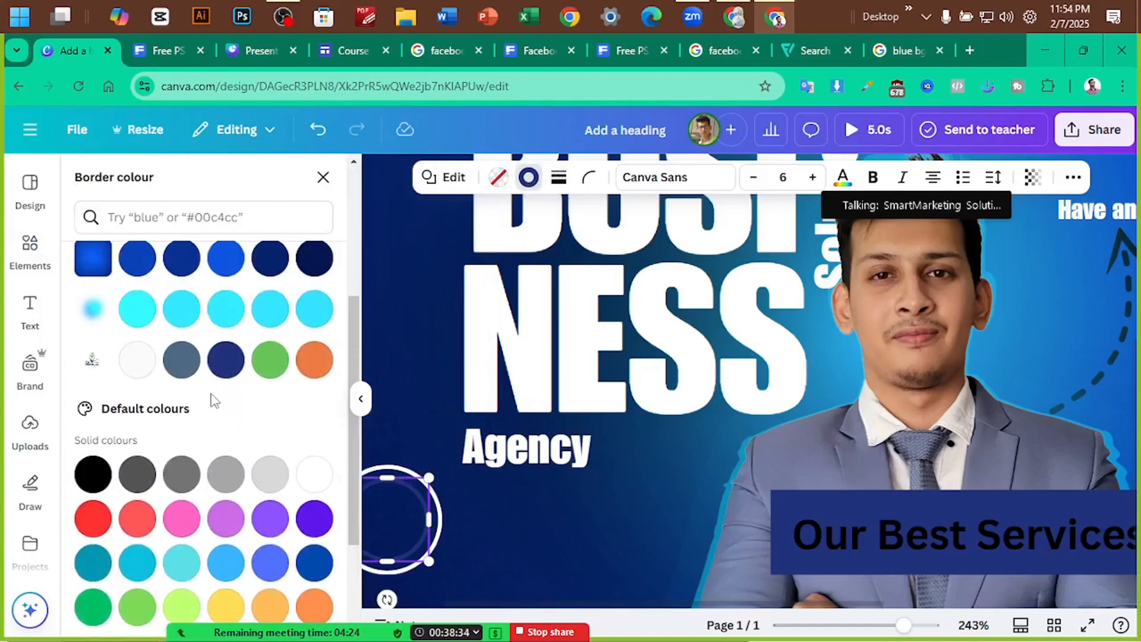
left_click(226, 257)
left_click(425, 327)
scroll(428, 327, "down", 4)
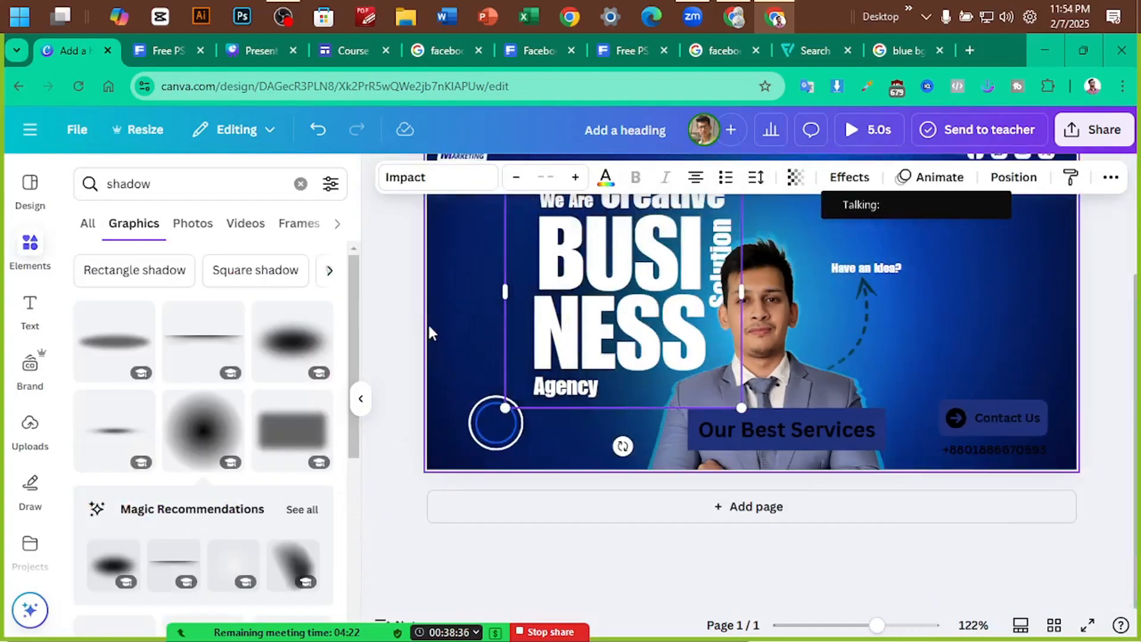
scroll(421, 327, "up", 1)
left_click(411, 327)
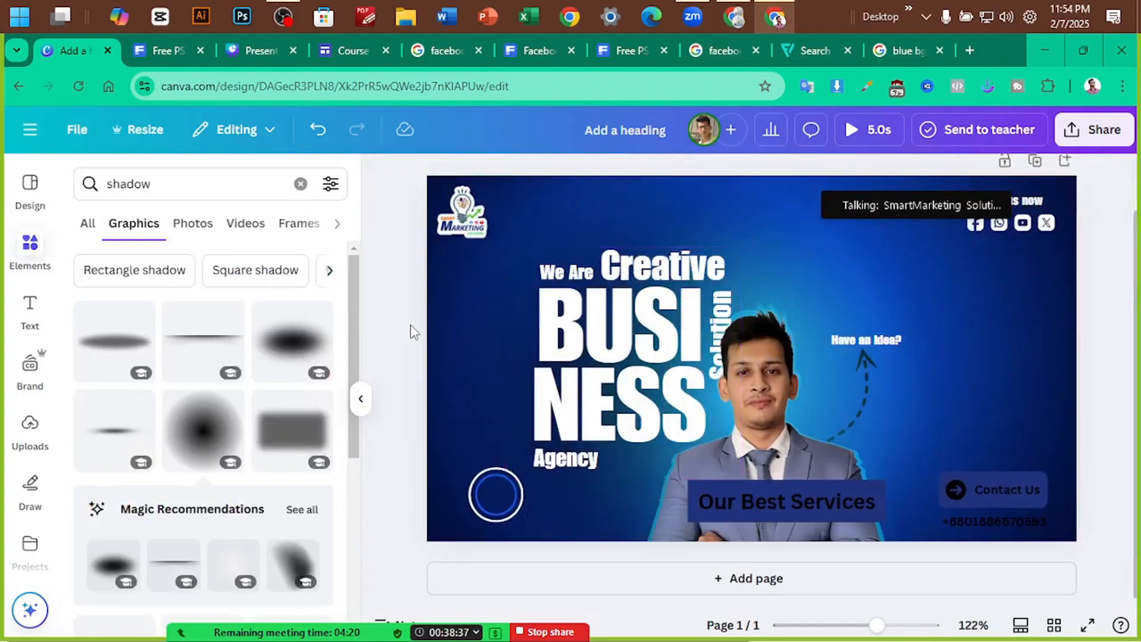
Copy the blue circle pair to the upper right, above 'Have an Idea?', checking the reference template
left_click(472, 480)
left_click(491, 477, "shift")
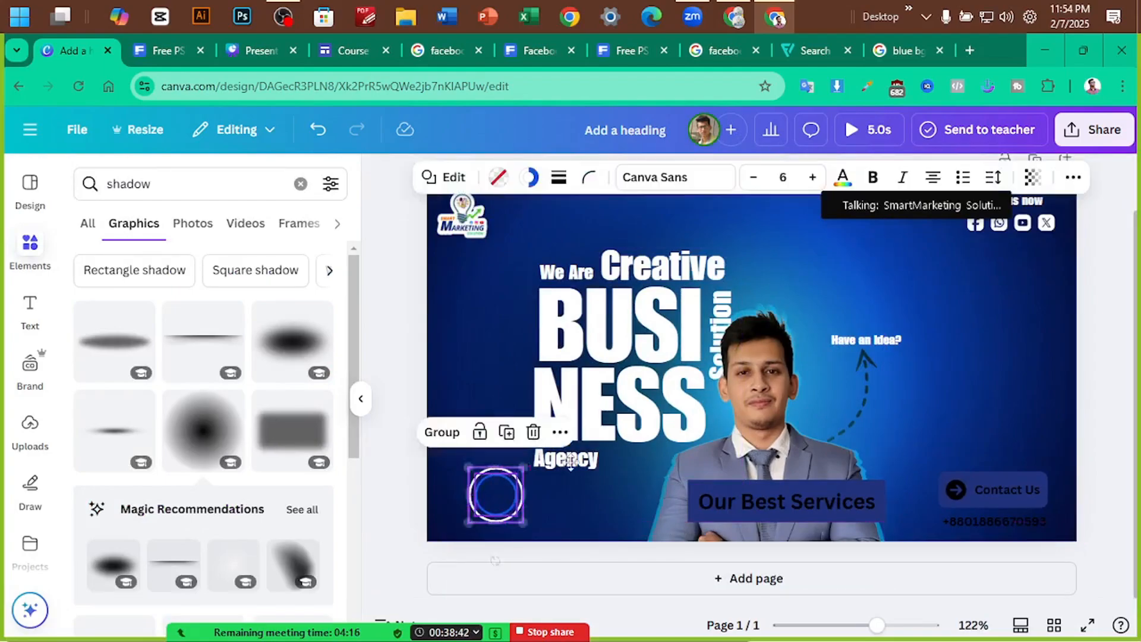
left_click_drag(493, 481, 887, 255)
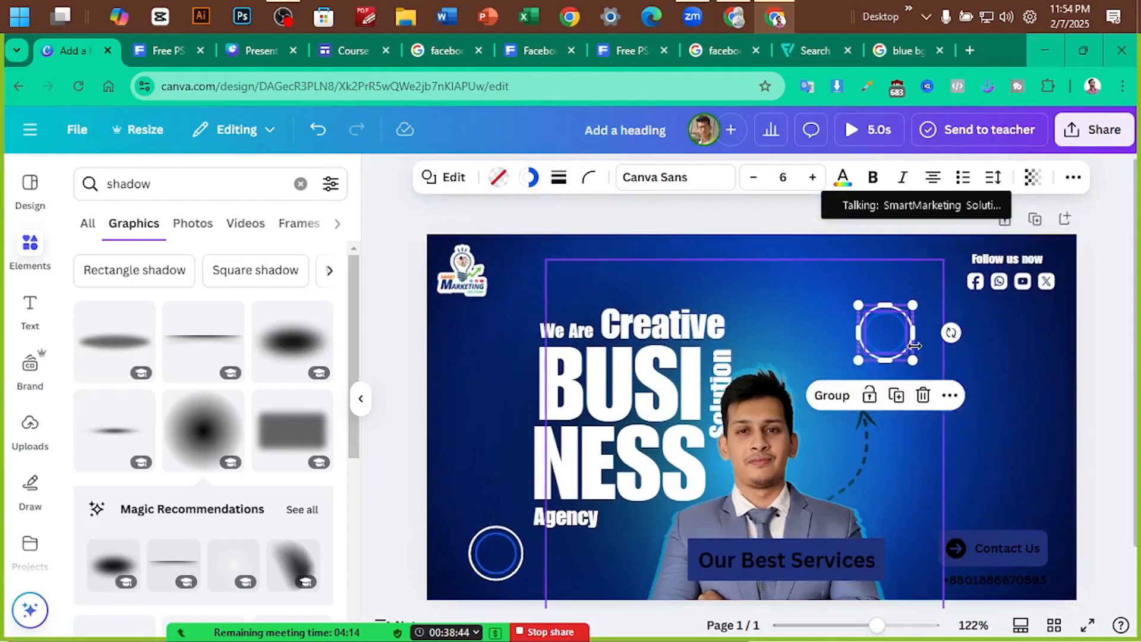
left_click(167, 50)
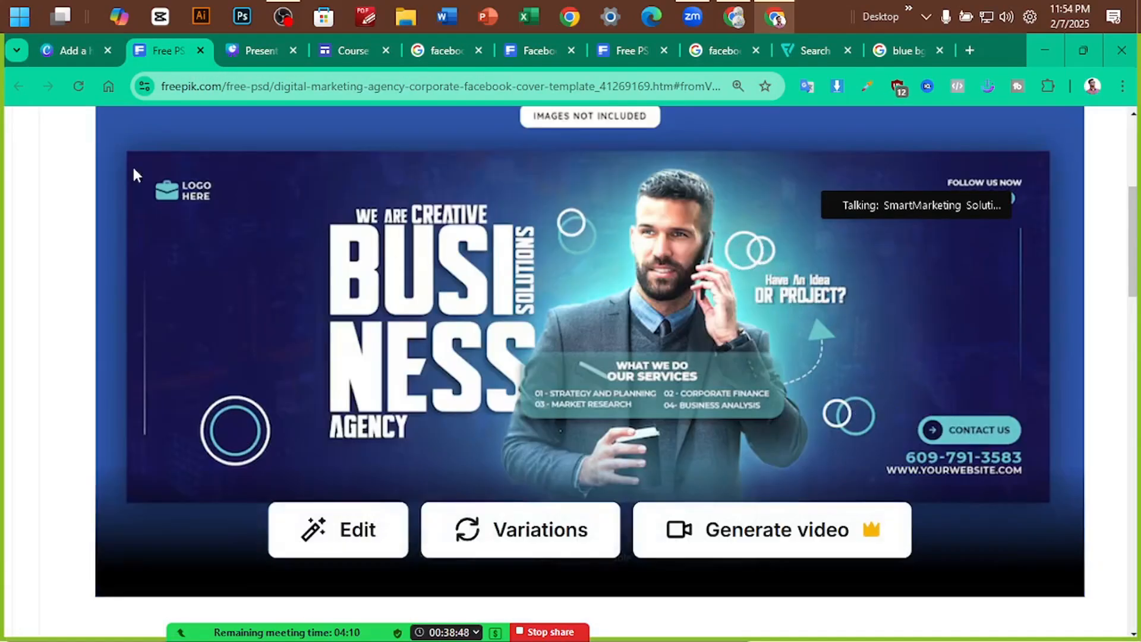
left_click(69, 50)
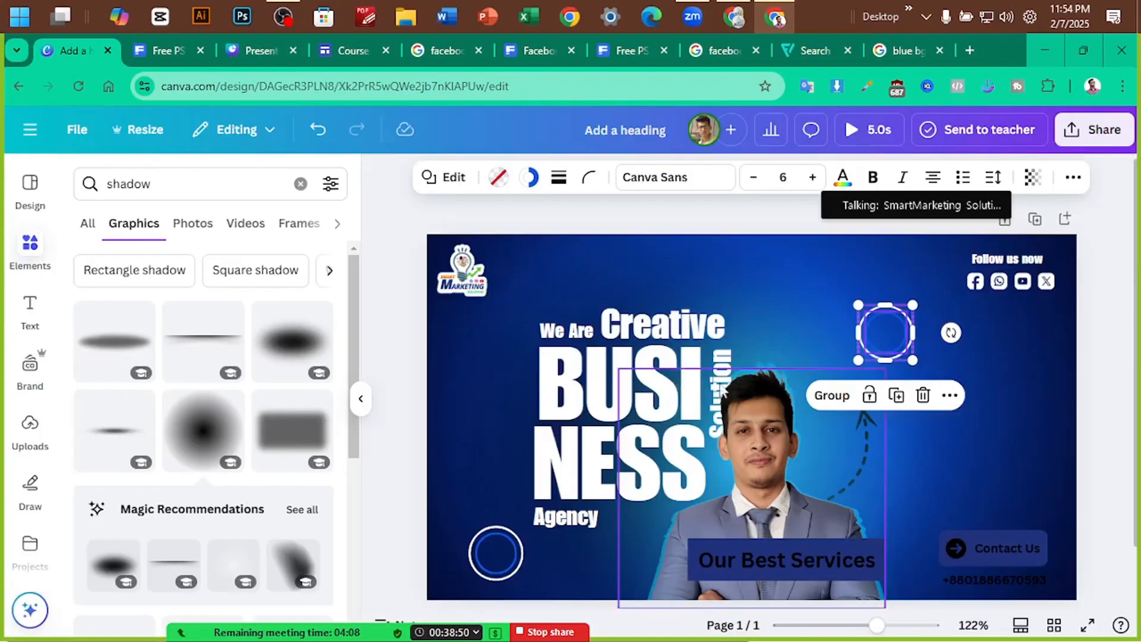
left_click(1092, 343)
left_click(902, 337)
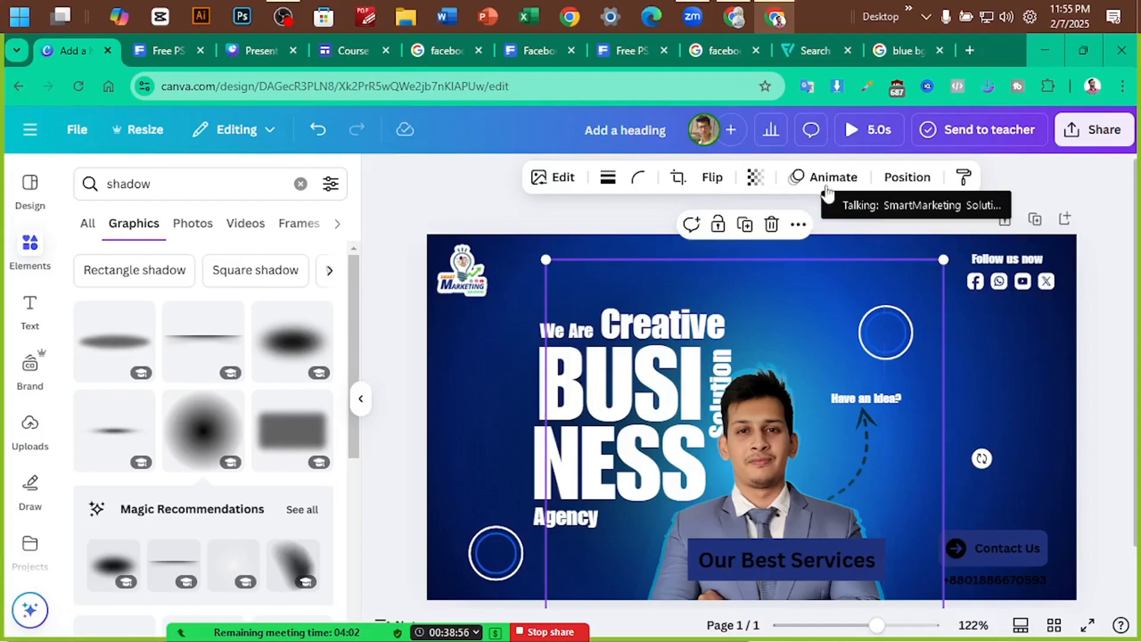
Drag the upper-right outer ring and inner circle layers to the top of the Layers list
left_click(907, 177)
scroll(260, 292, "down", 1)
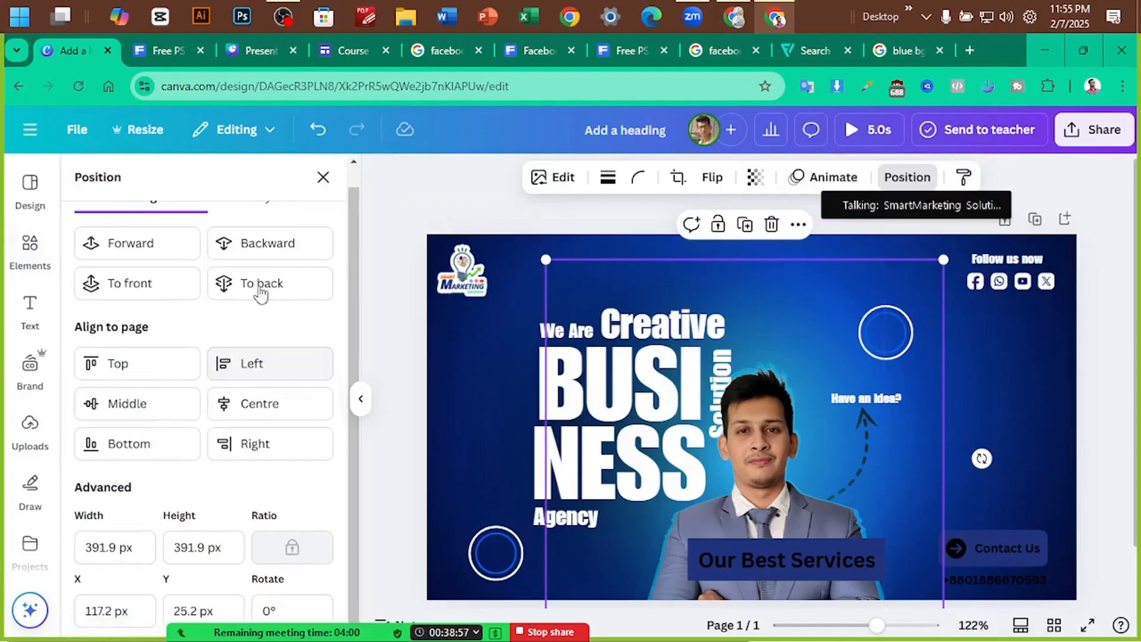
left_click(283, 213)
scroll(238, 416, "down", 6)
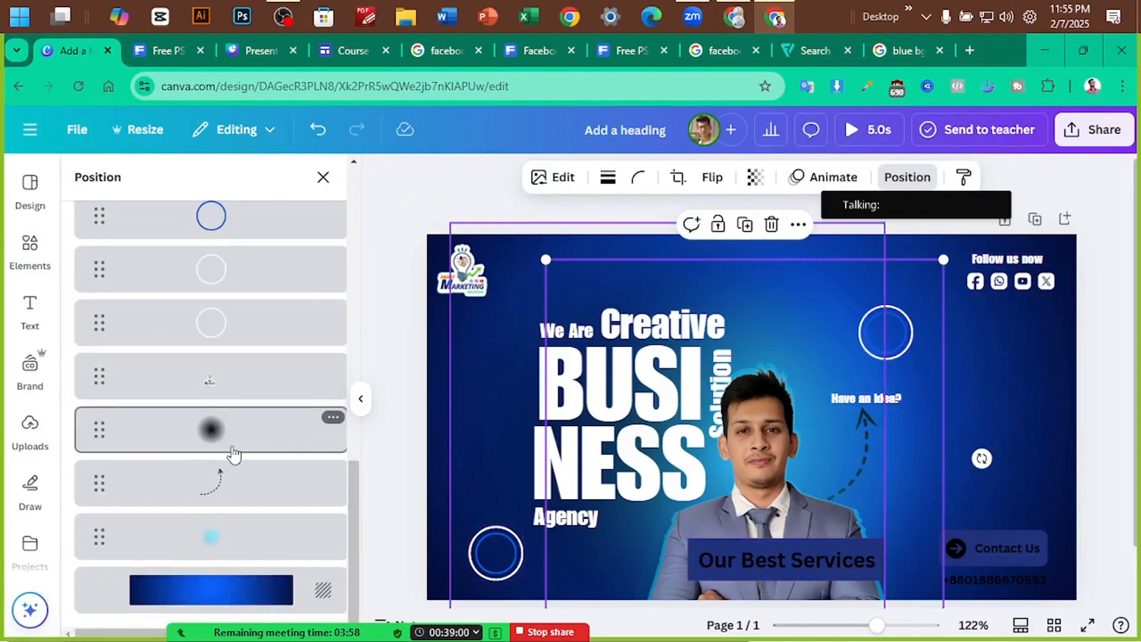
scroll(235, 428, "up", 3)
left_click(241, 398)
left_click(240, 349)
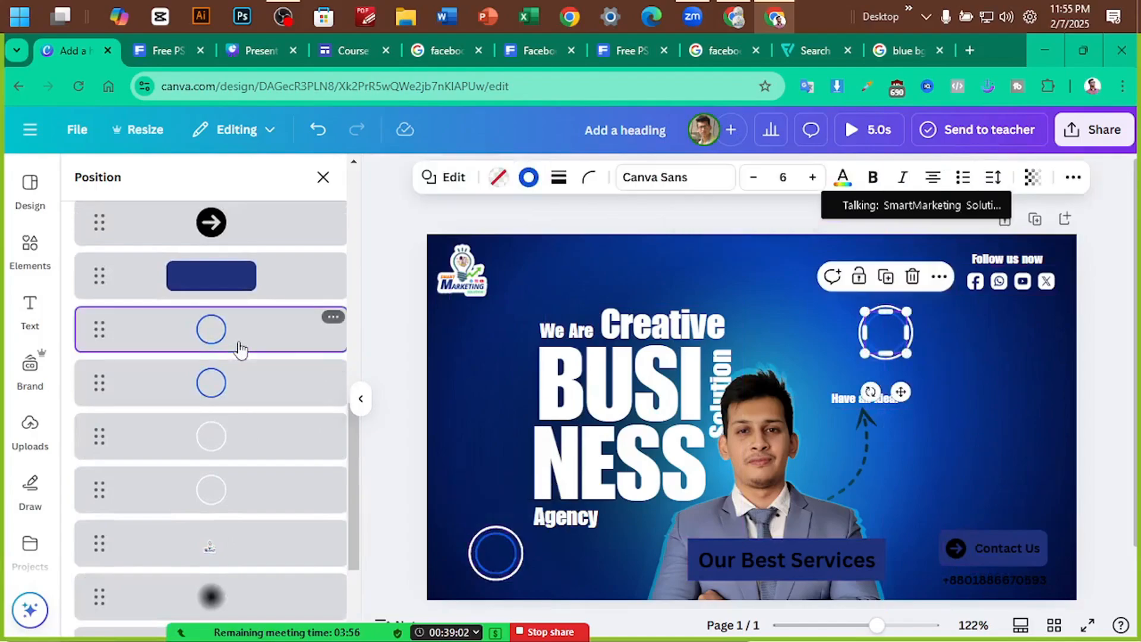
left_click(264, 496)
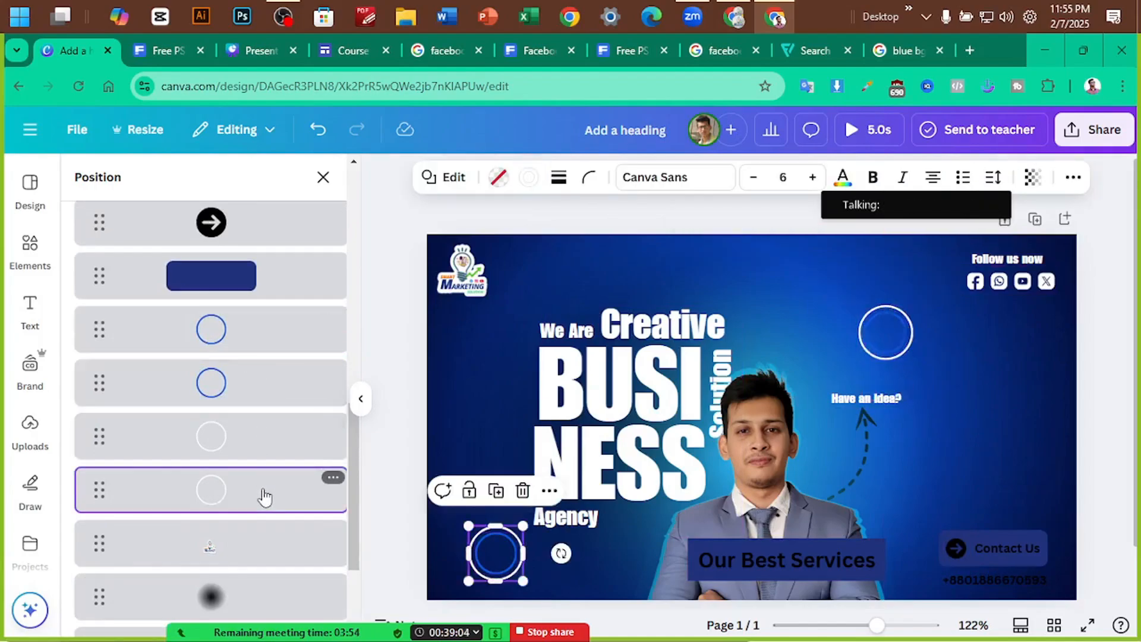
left_click(262, 440)
left_click(265, 346, "shift")
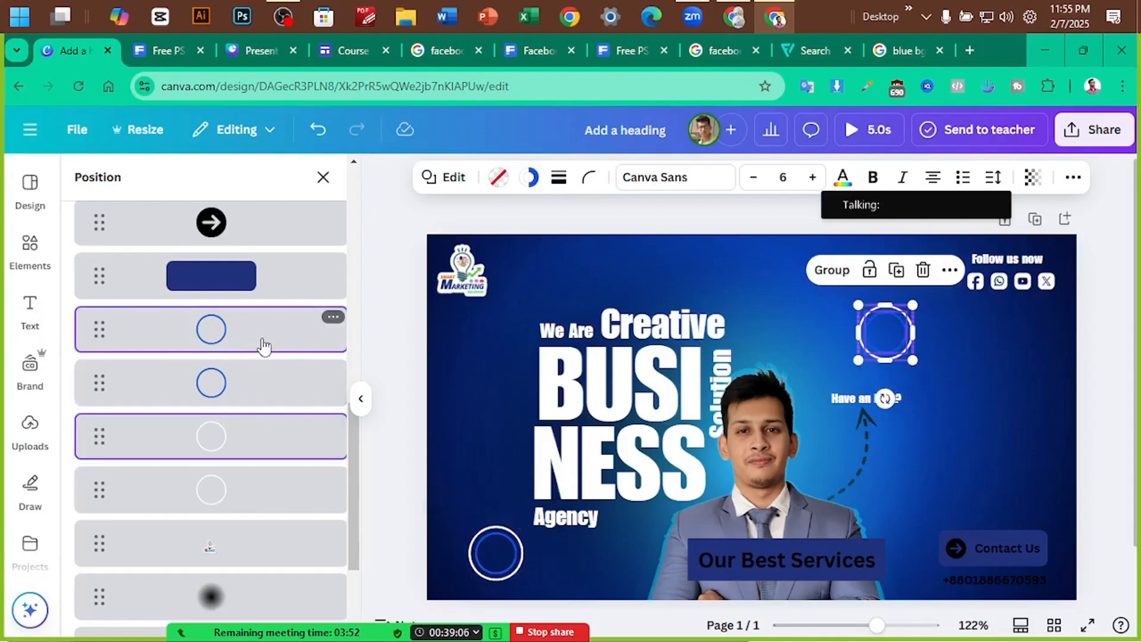
left_click_drag(264, 346, 242, 321)
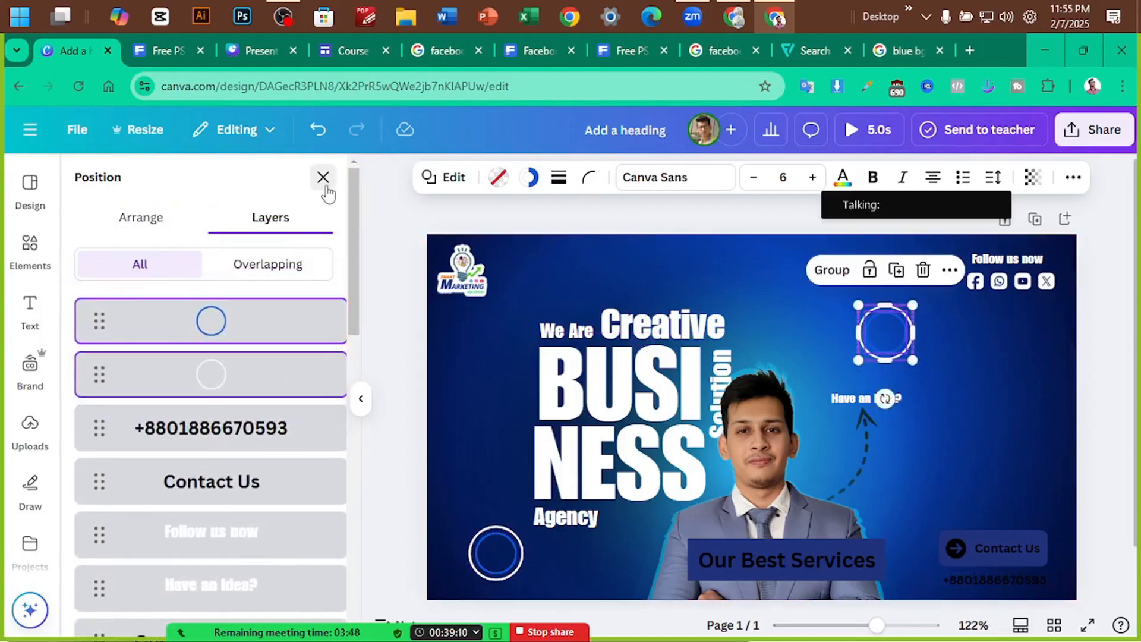
left_click(323, 177)
left_click(1104, 301)
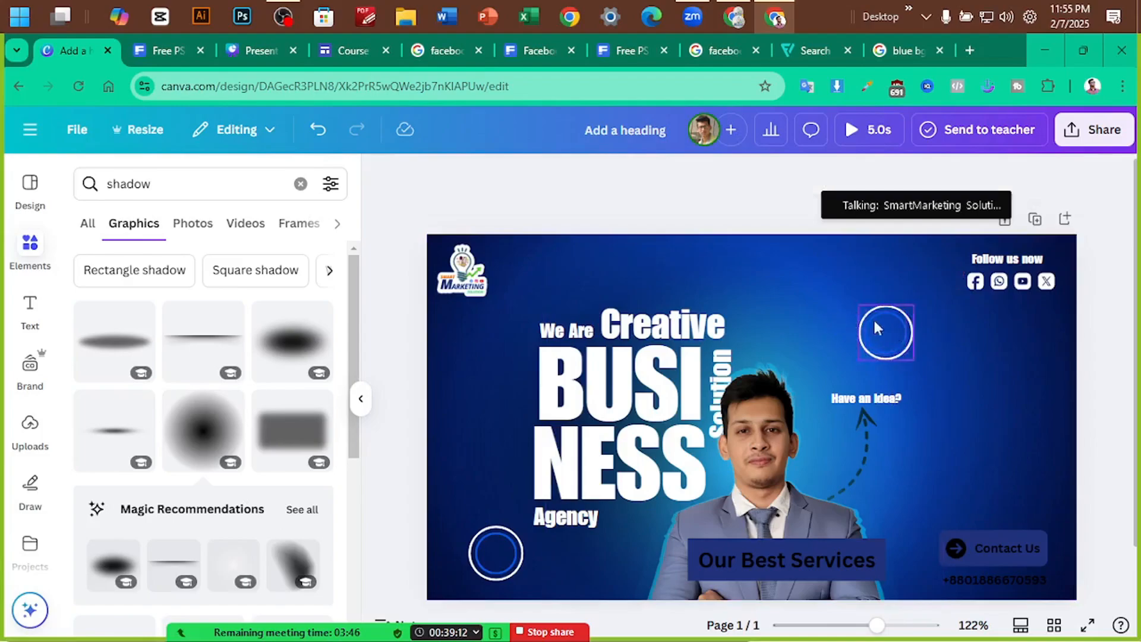
Pull the inner blue circle out to the right and shrink the white ring
scroll(972, 340, "up", 3)
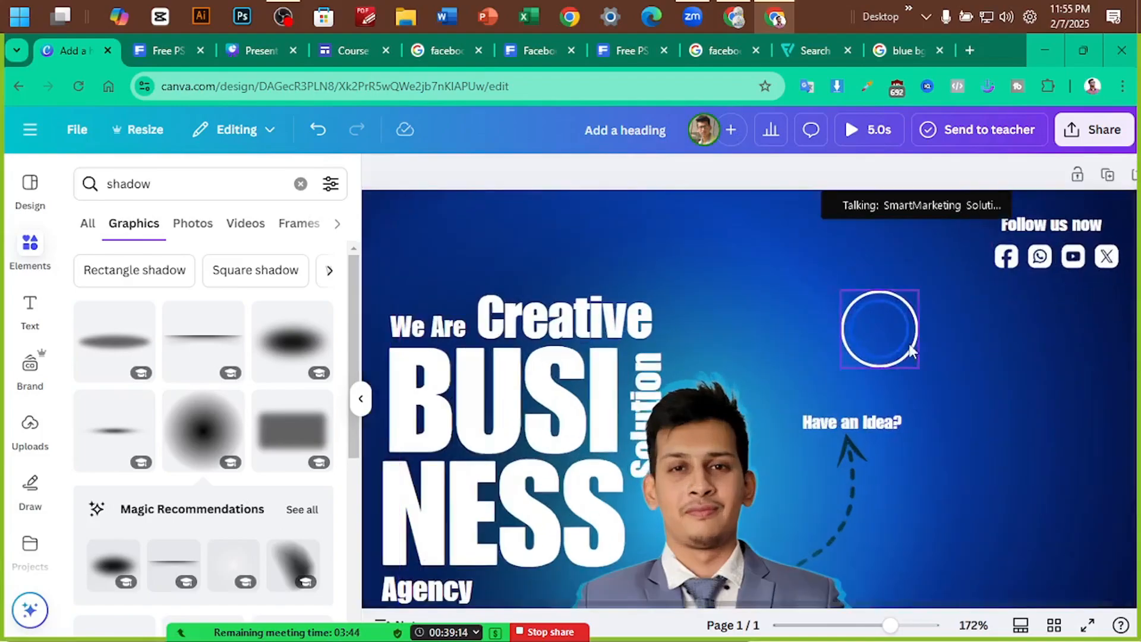
left_click_drag(908, 343, 1061, 413)
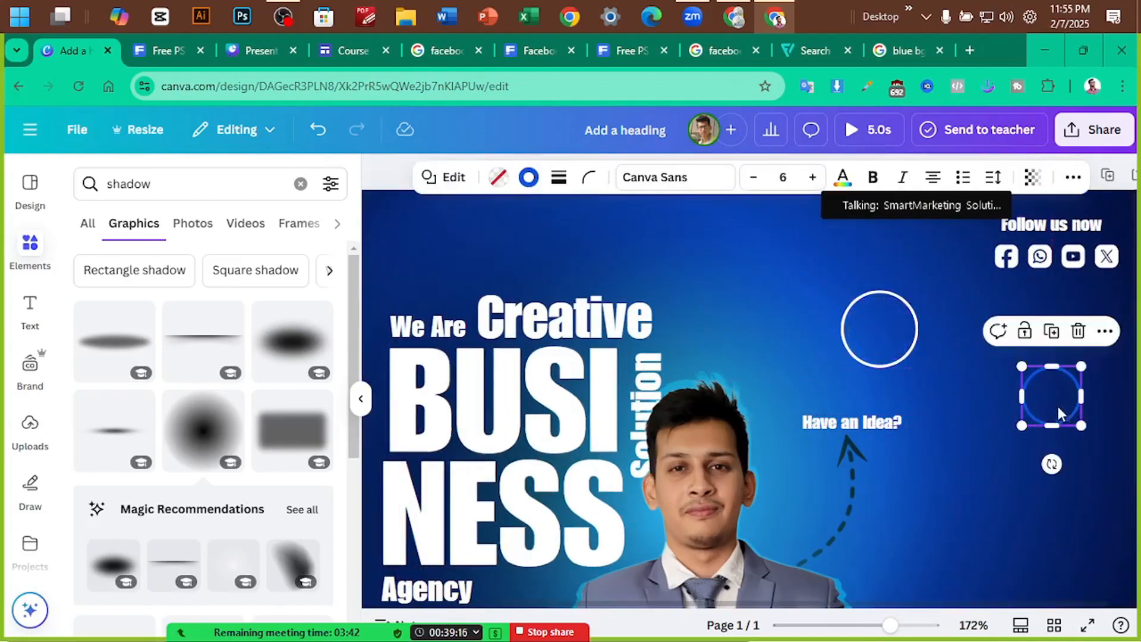
left_click(913, 343)
left_click_drag(921, 371, 894, 315)
left_click(178, 54)
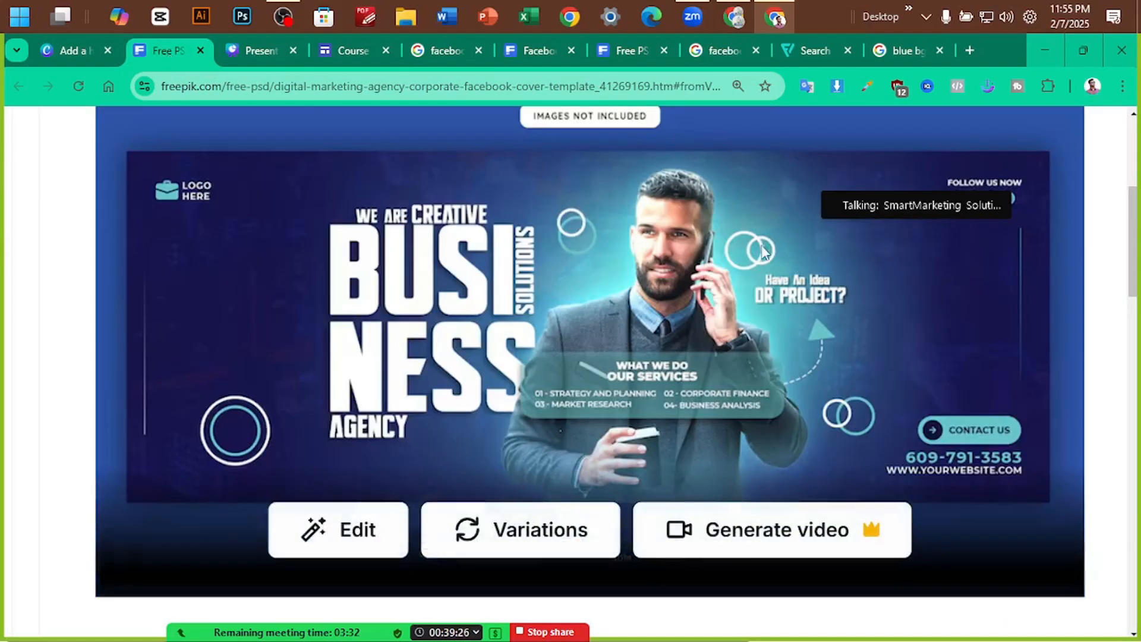
left_click(74, 58)
Nudge the small ring against the big ring and place a blue ring copy lower down
left_click(949, 326)
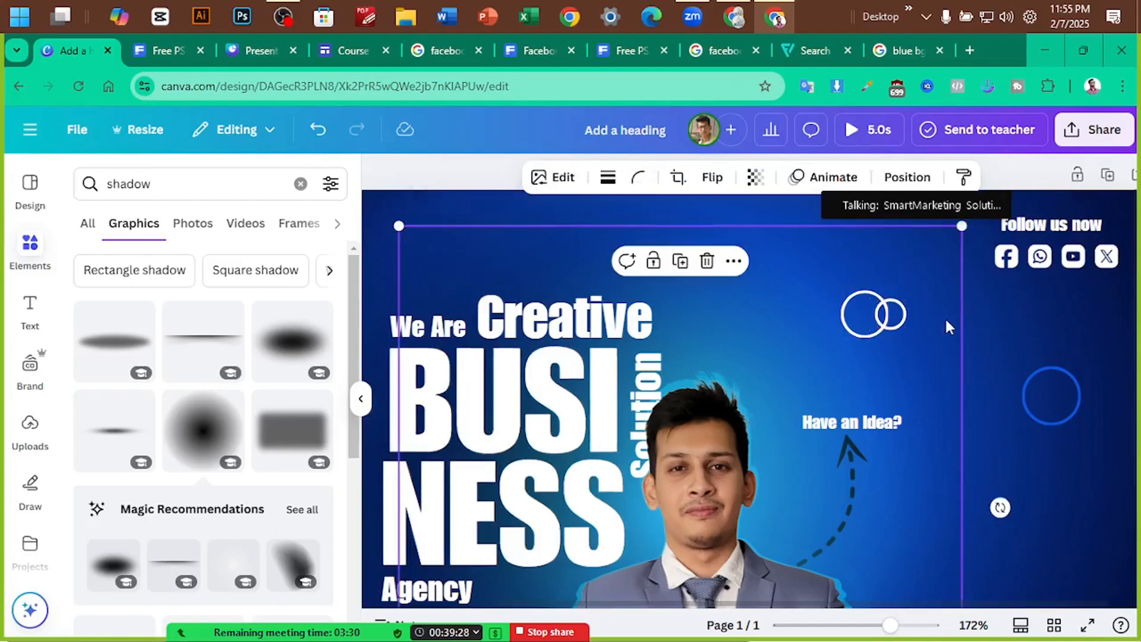
left_click_drag(896, 324, 885, 319)
left_click_drag(1029, 376, 999, 480)
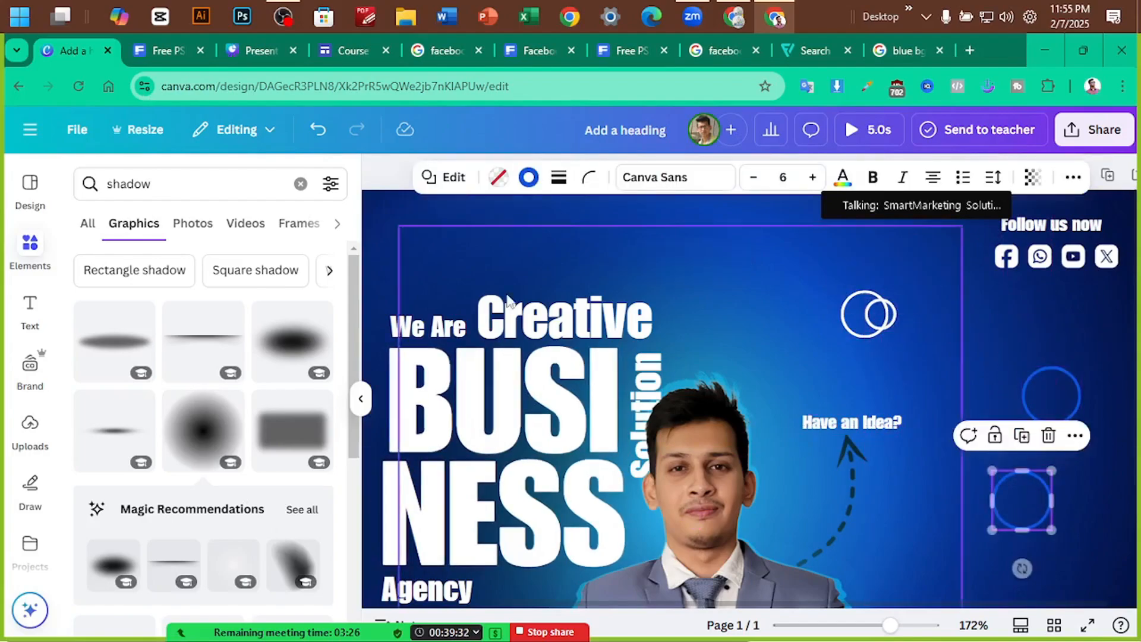
key("ctrl+Tab")
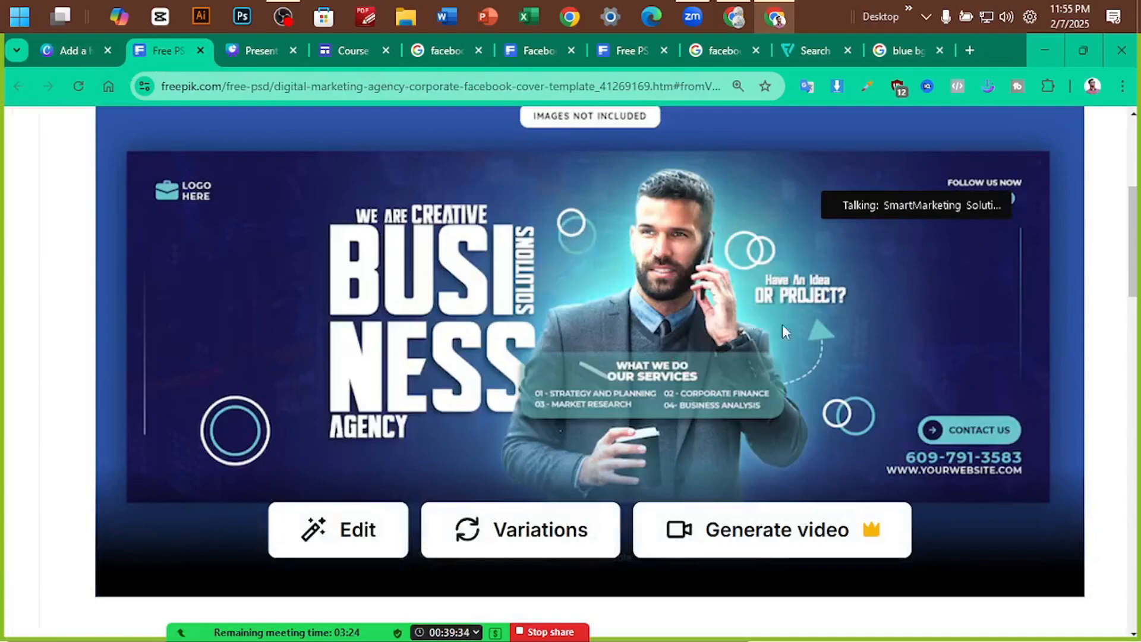
left_click(63, 49)
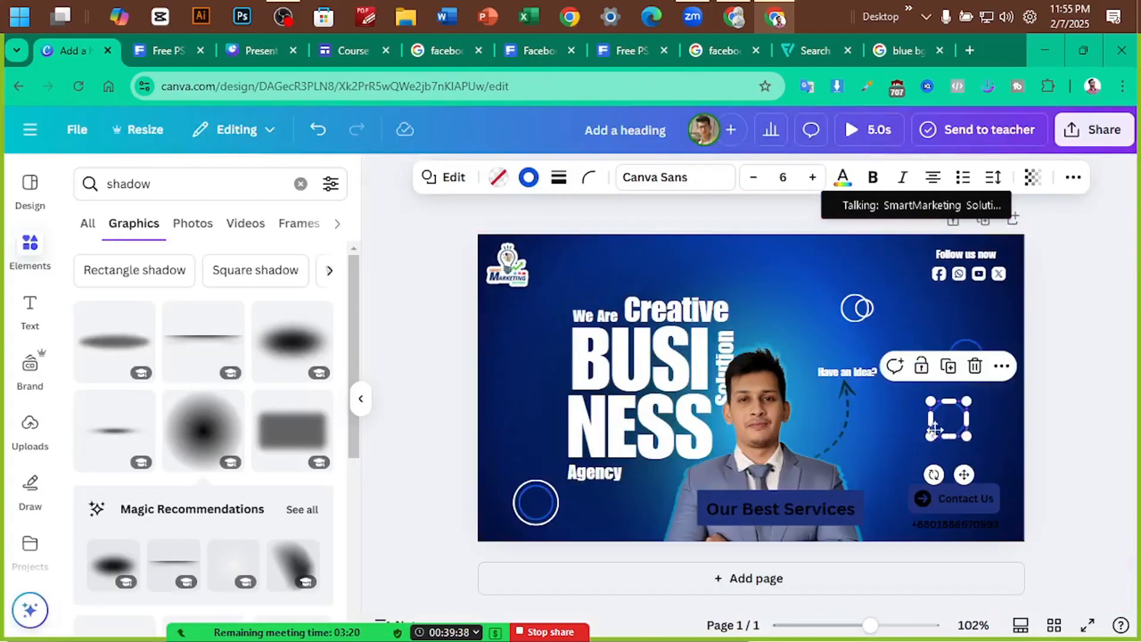
Move the copied ring down and left and give it a cyan border
left_click_drag(952, 431, 909, 439)
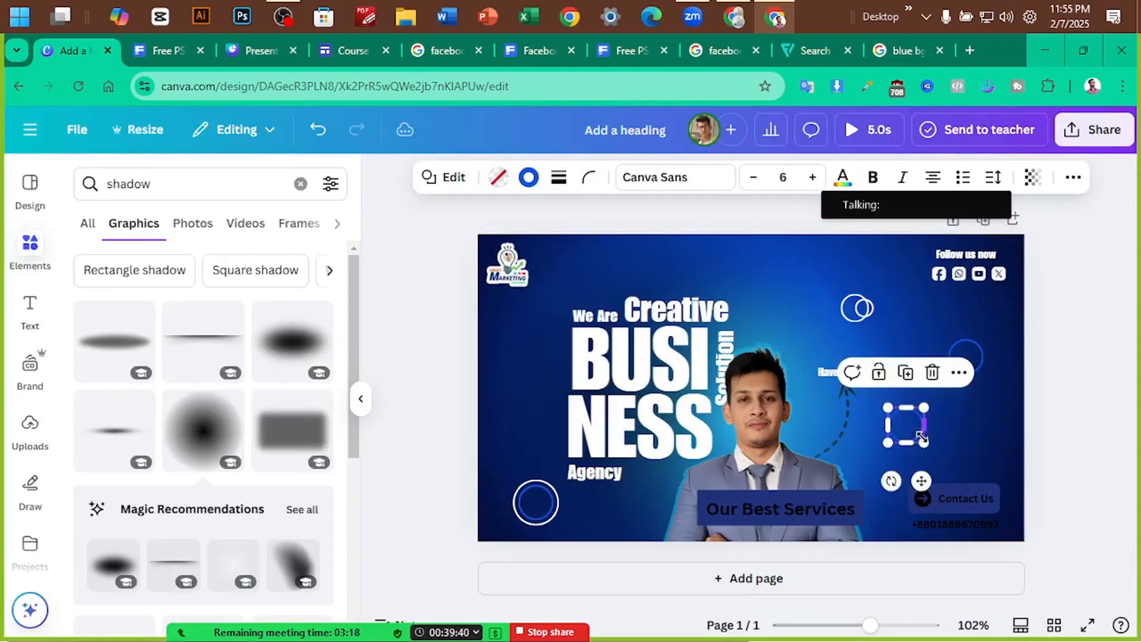
left_click(528, 177)
scroll(249, 380, "down", 3)
left_click(226, 392)
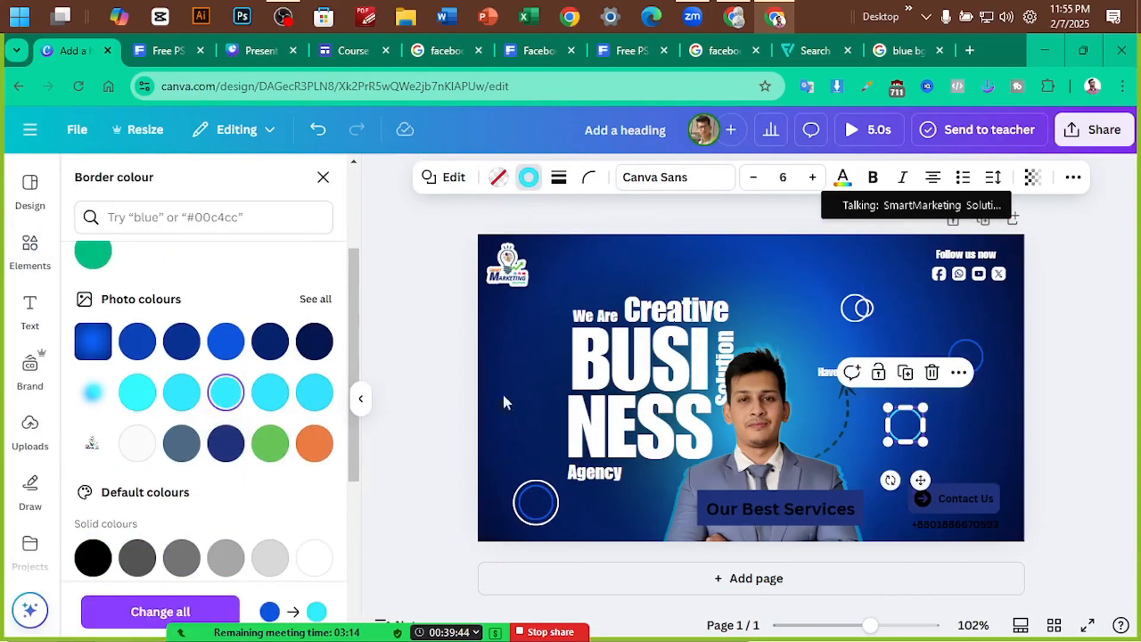
left_click(1080, 352)
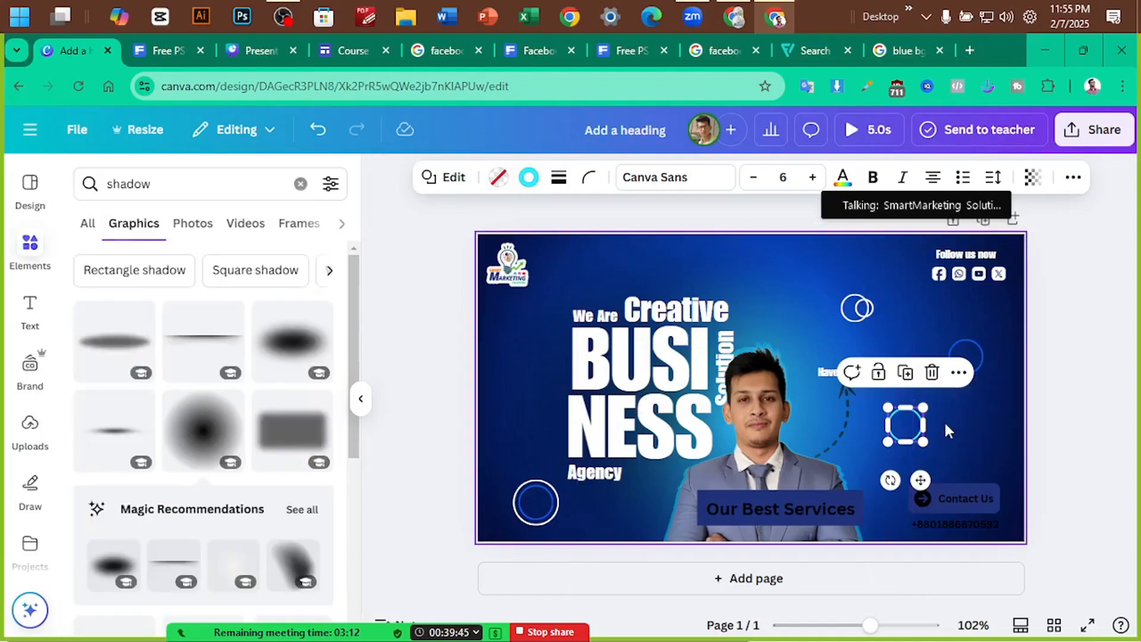
Place the small white circle onto the cyan ring
left_click(865, 313, "shift")
left_click_drag(865, 313, 925, 381)
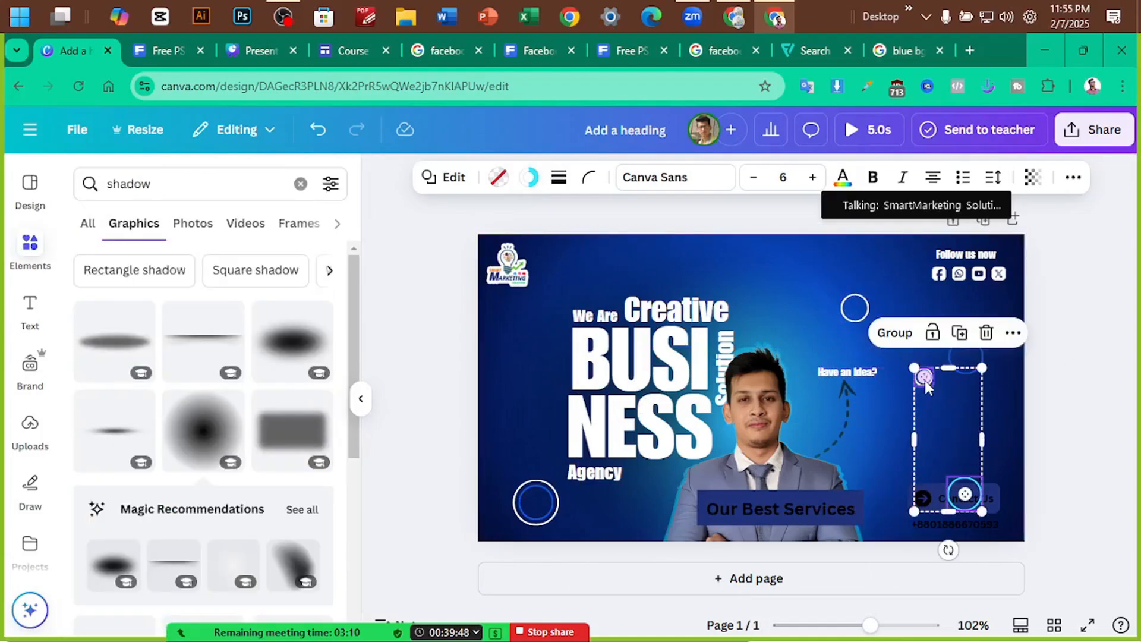
key("ctrl+z")
left_click(1110, 364)
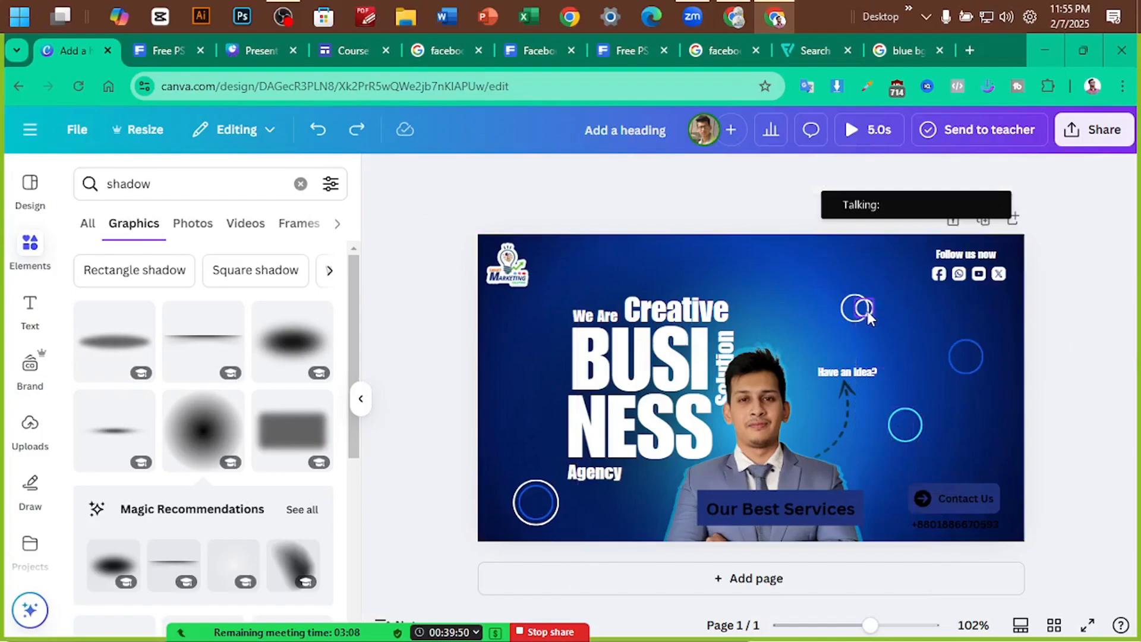
left_click_drag(867, 317, 918, 391)
key("ctrl+z")
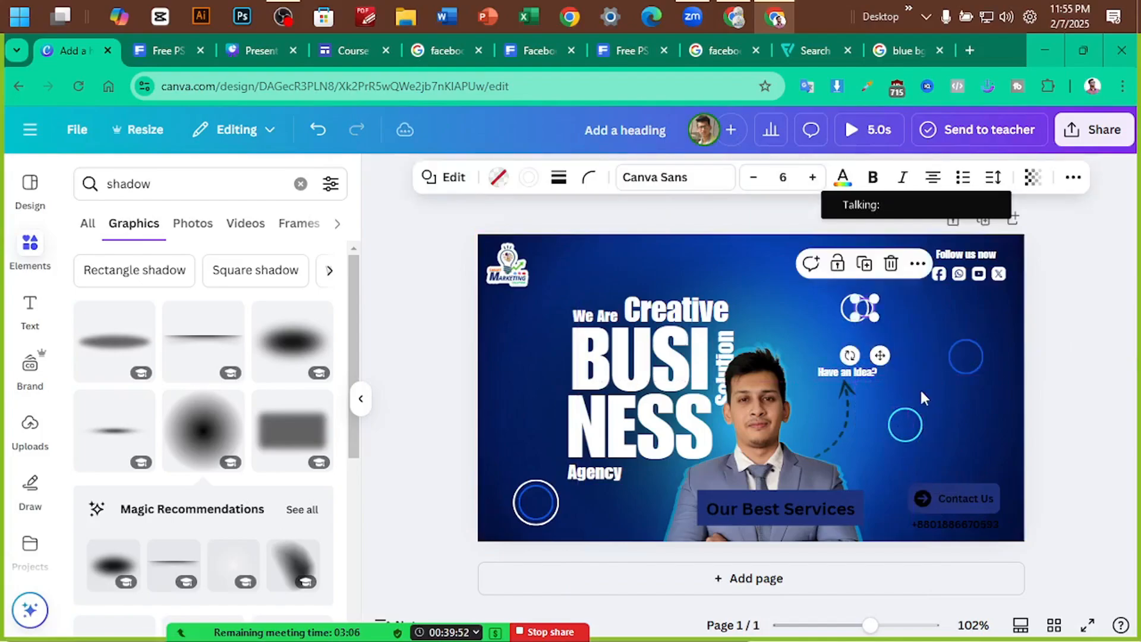
left_click(873, 316)
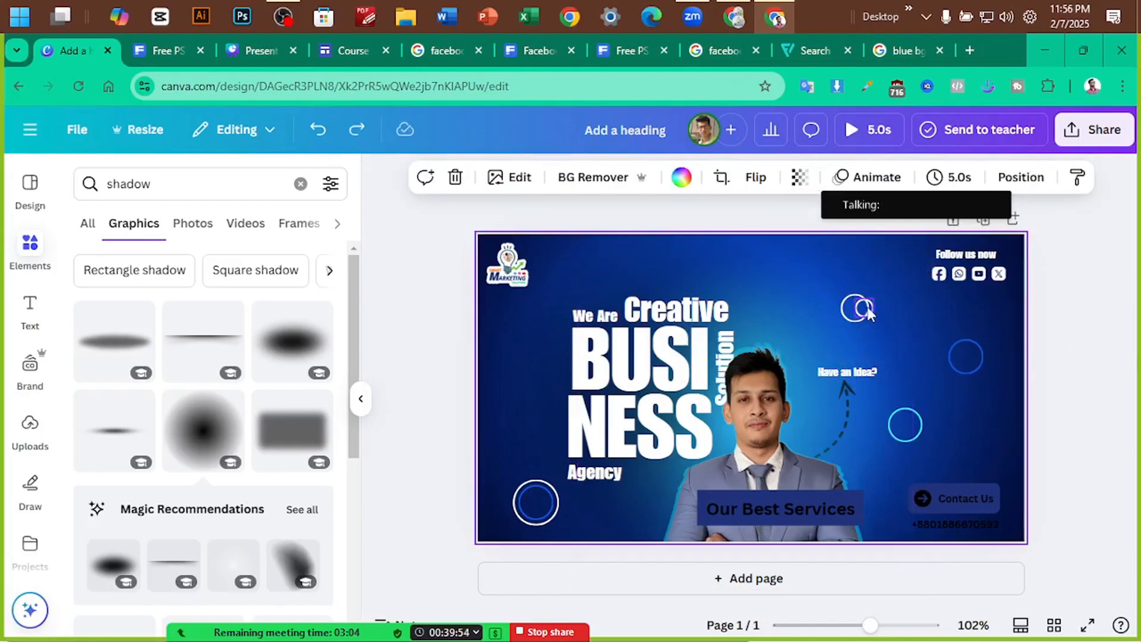
left_click_drag(868, 313, 923, 436)
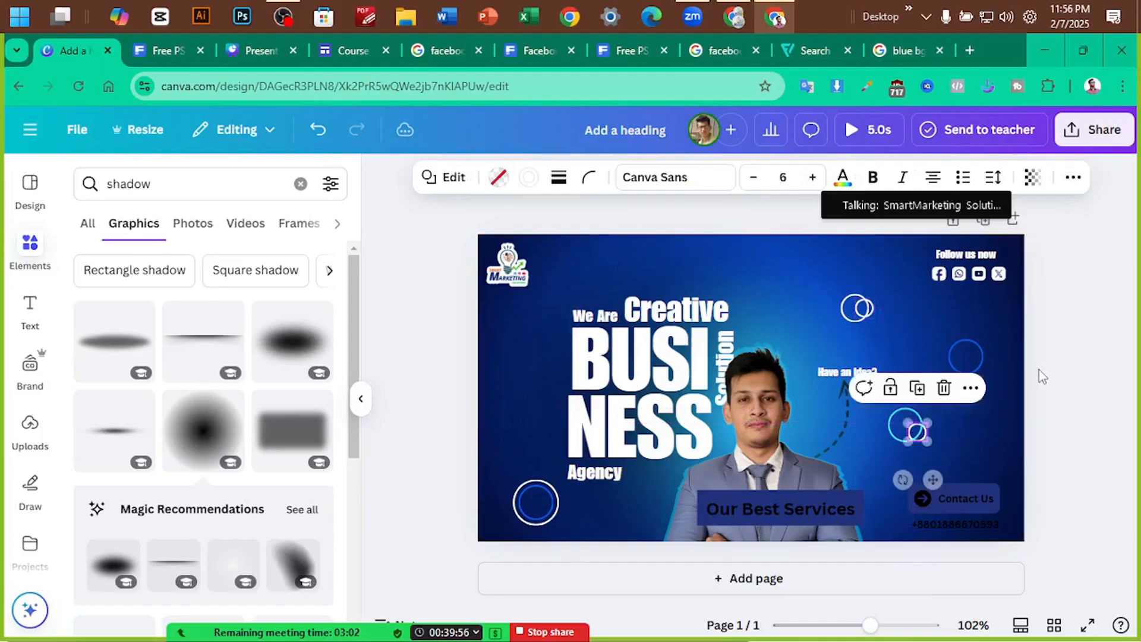
left_click(1038, 371)
Move the dark blue ring and the extra small circle off the page
left_click(984, 355)
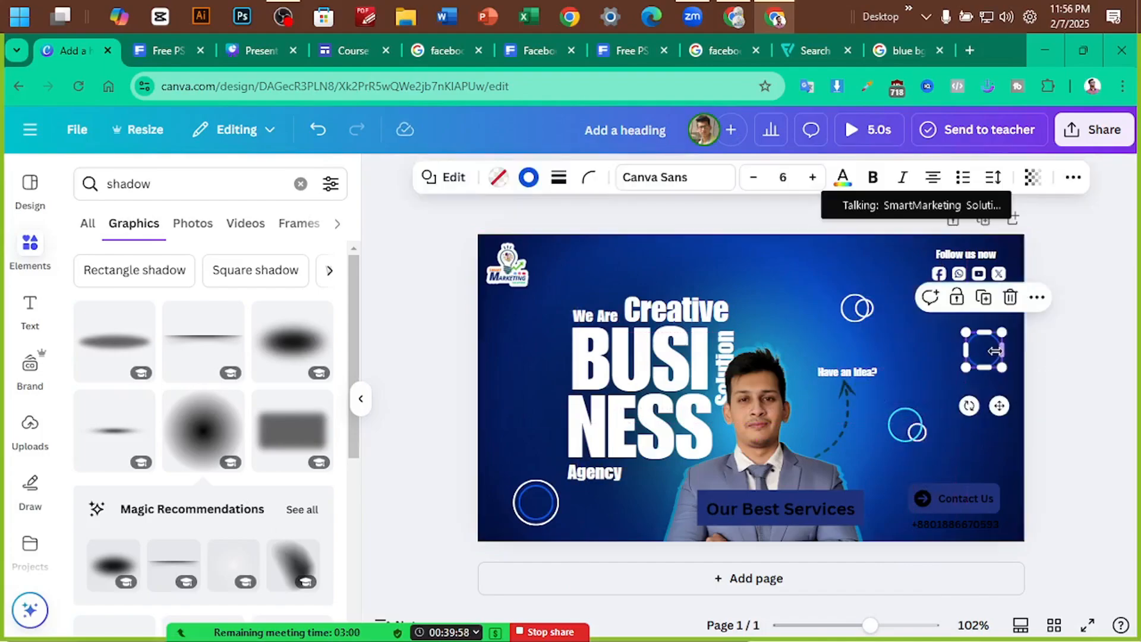
left_click_drag(991, 357, 1112, 343)
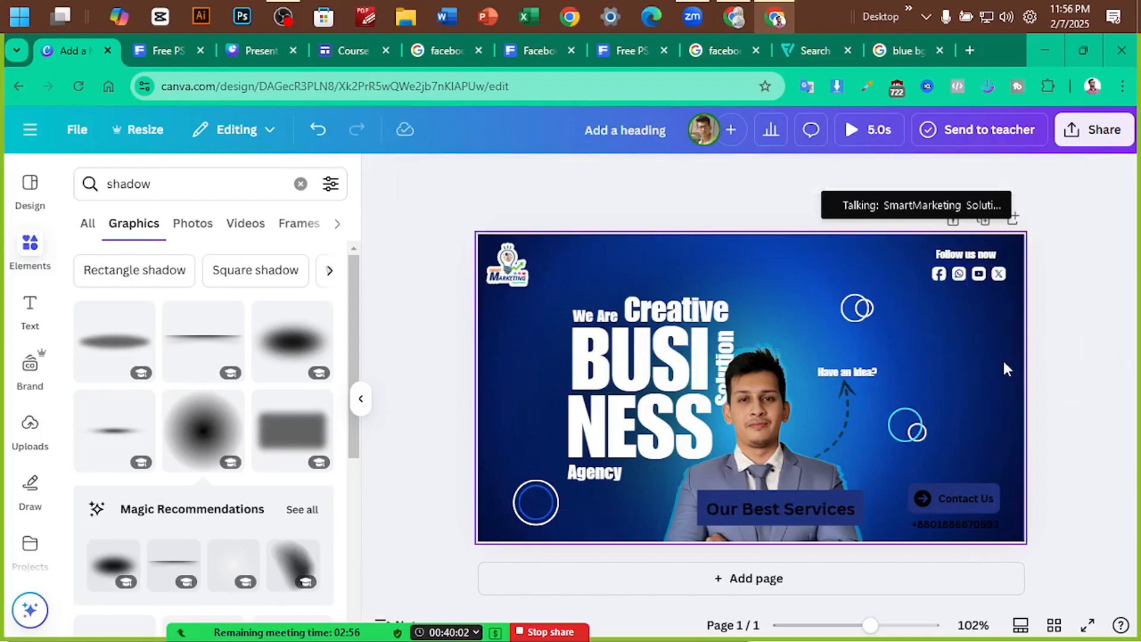
left_click_drag(865, 308, 894, 330)
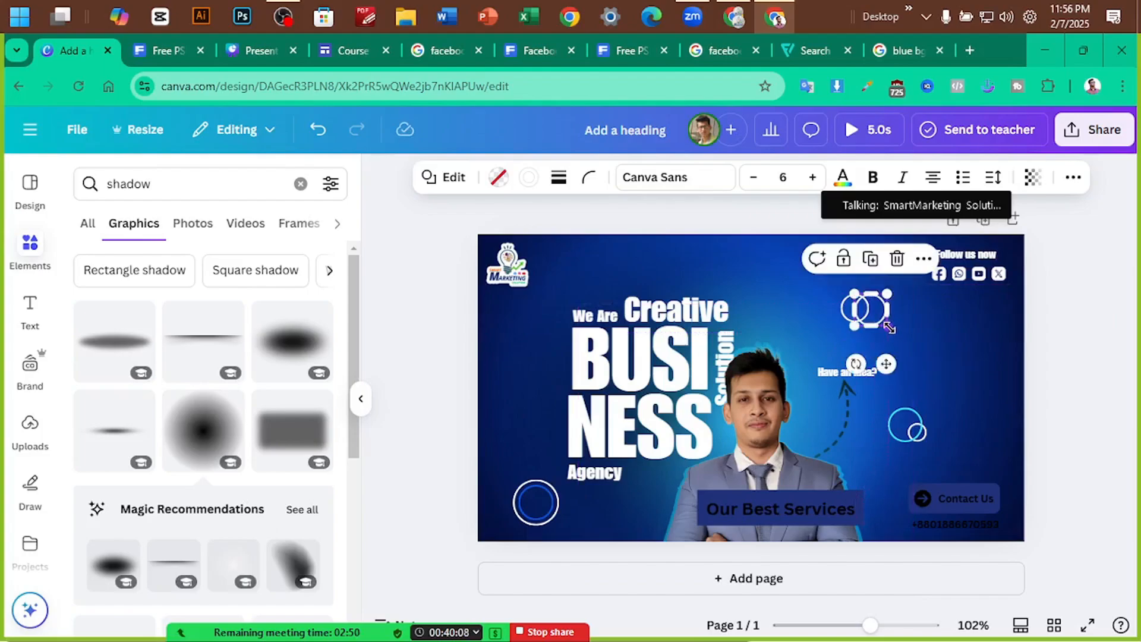
Set the remaining ring's border to cyan and deselect it
left_click(528, 177)
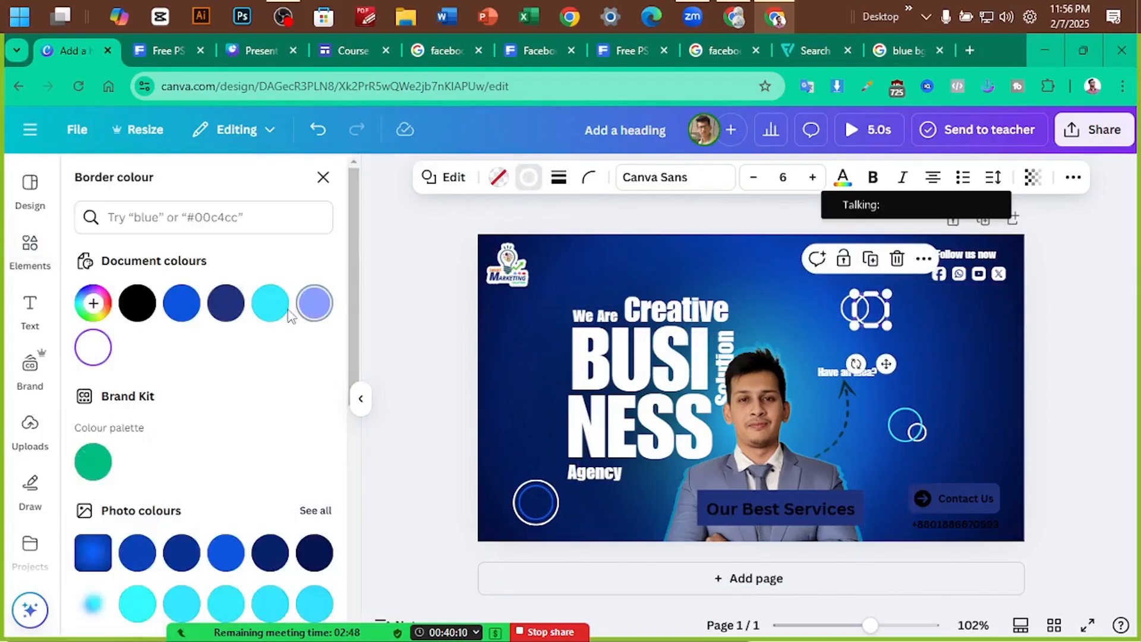
left_click(270, 303)
key("Escape")
left_click(1090, 318)
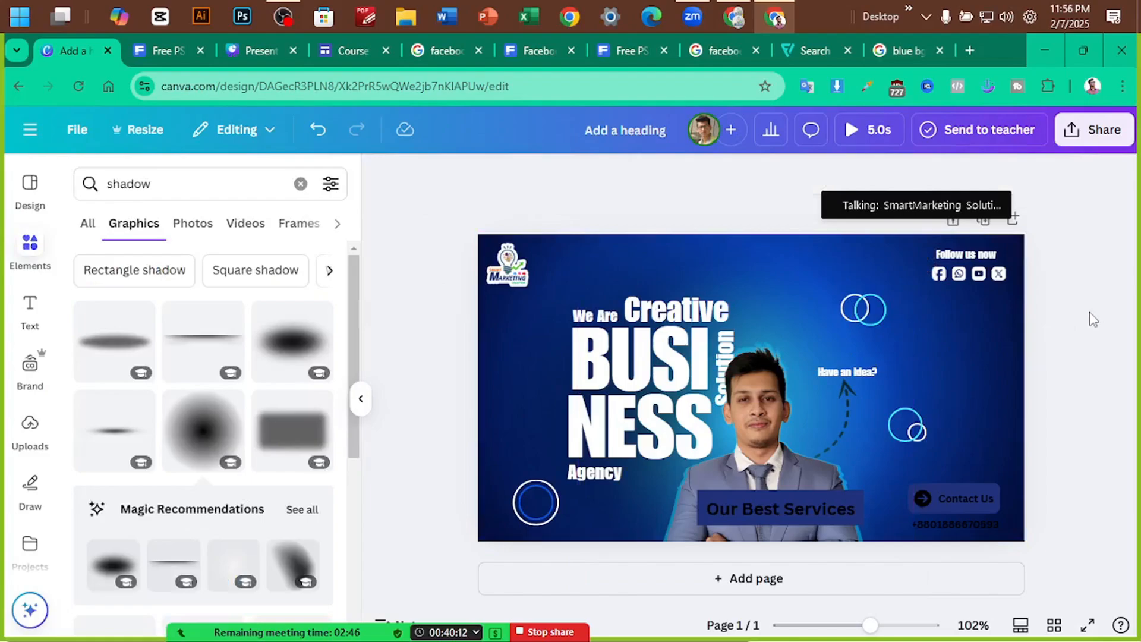
scroll(1092, 319, "down", 2)
Make the Contact Us text and its arrow icon white
scroll(1067, 314, "up", 3)
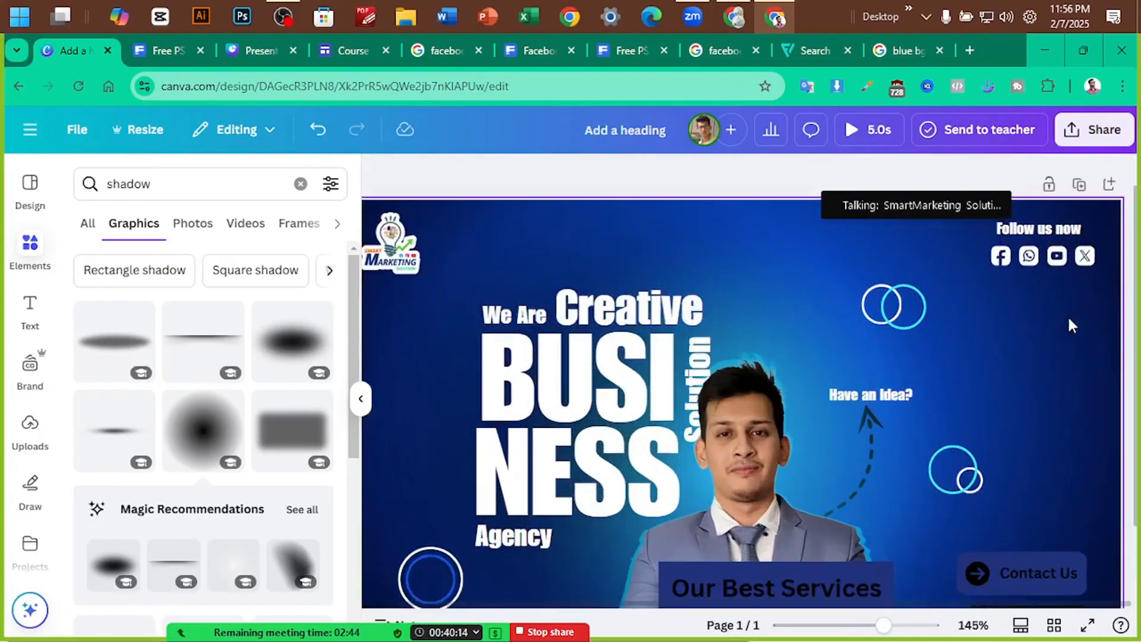
scroll(1067, 315, "down", 2)
left_click(1038, 484)
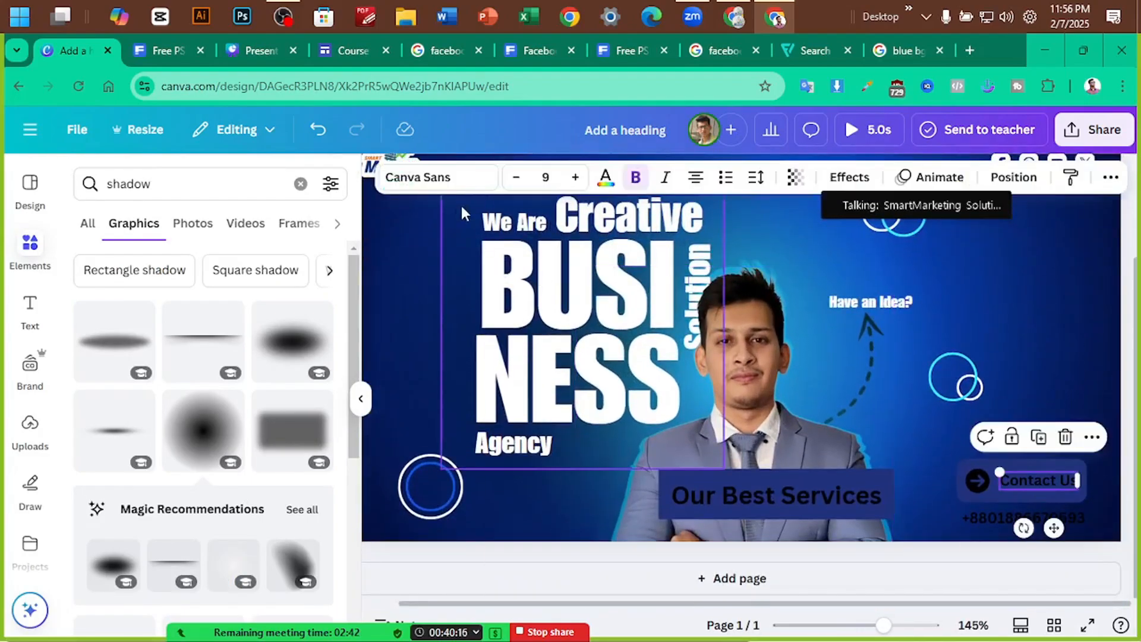
left_click(605, 177)
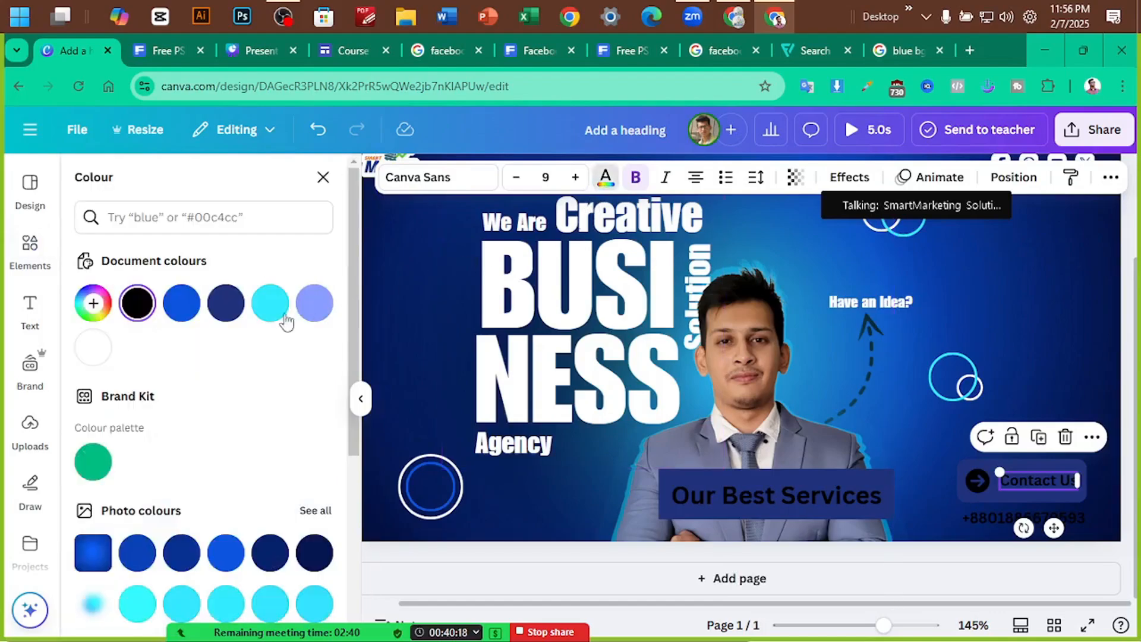
left_click(92, 345)
left_click(976, 481)
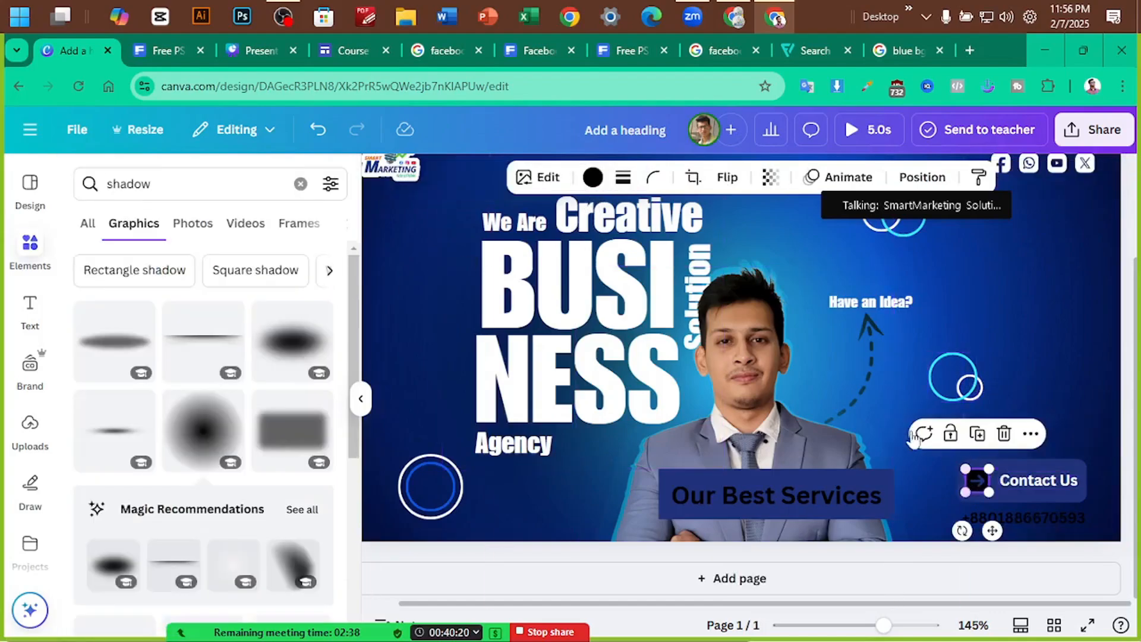
left_click(599, 182)
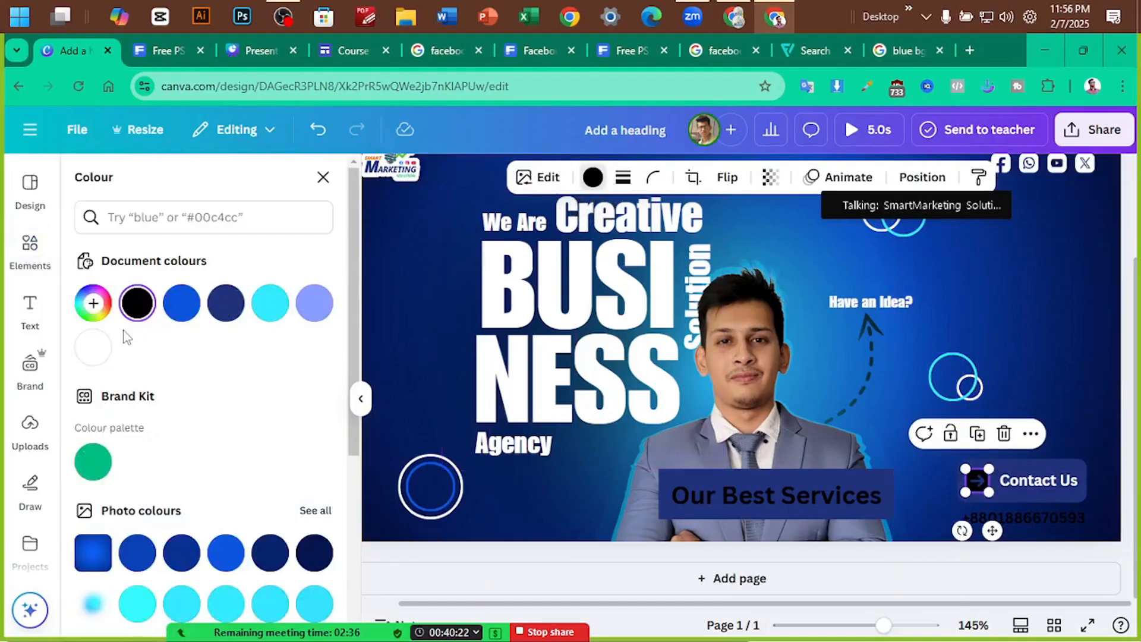
left_click(103, 357)
Fill the Contact Us box with a teal colour via the custom picker
left_click(1014, 460)
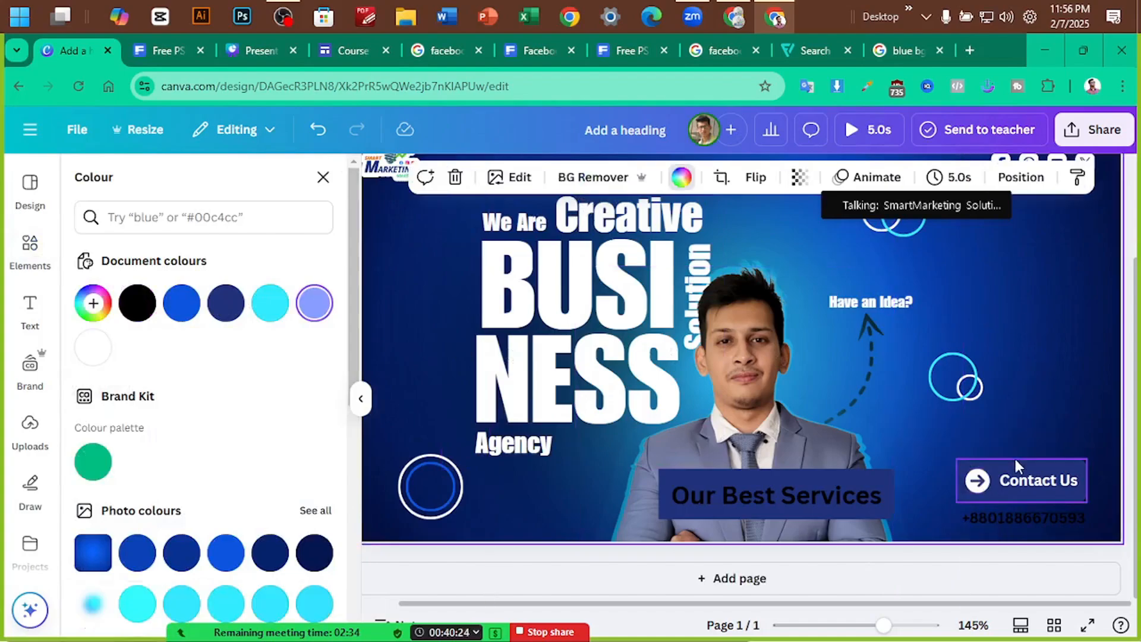
left_click(314, 303)
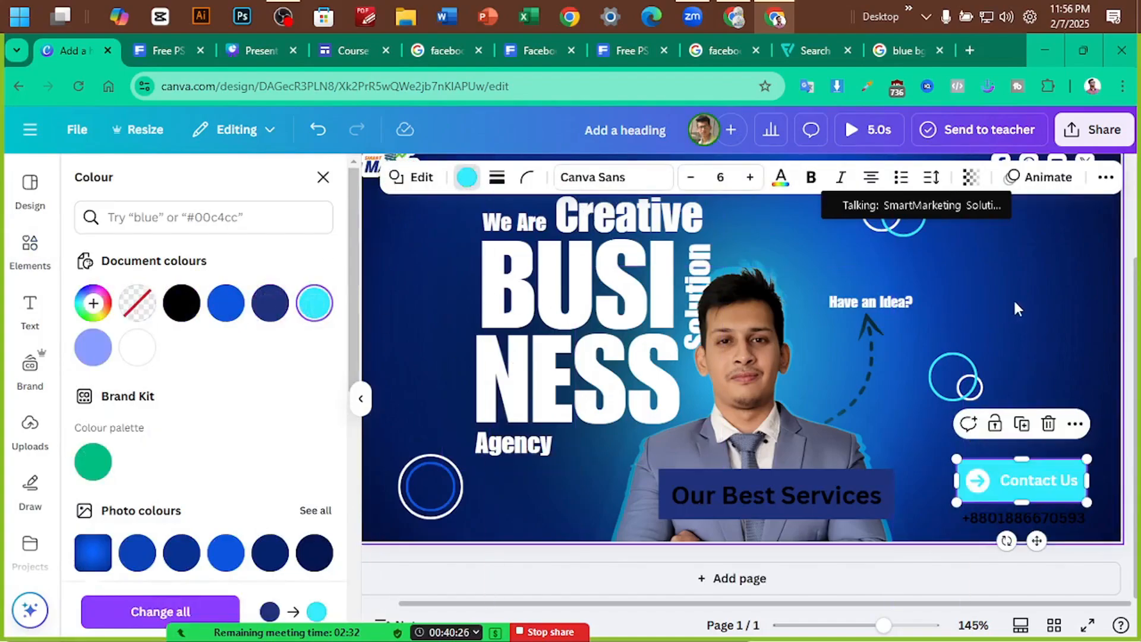
left_click(172, 50)
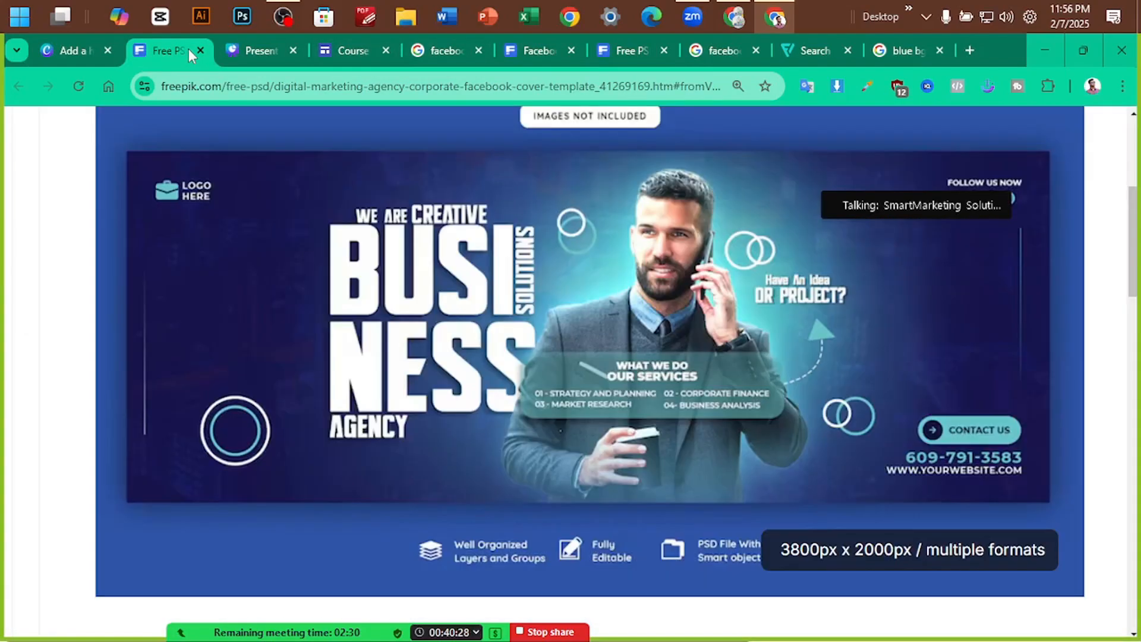
left_click(53, 50)
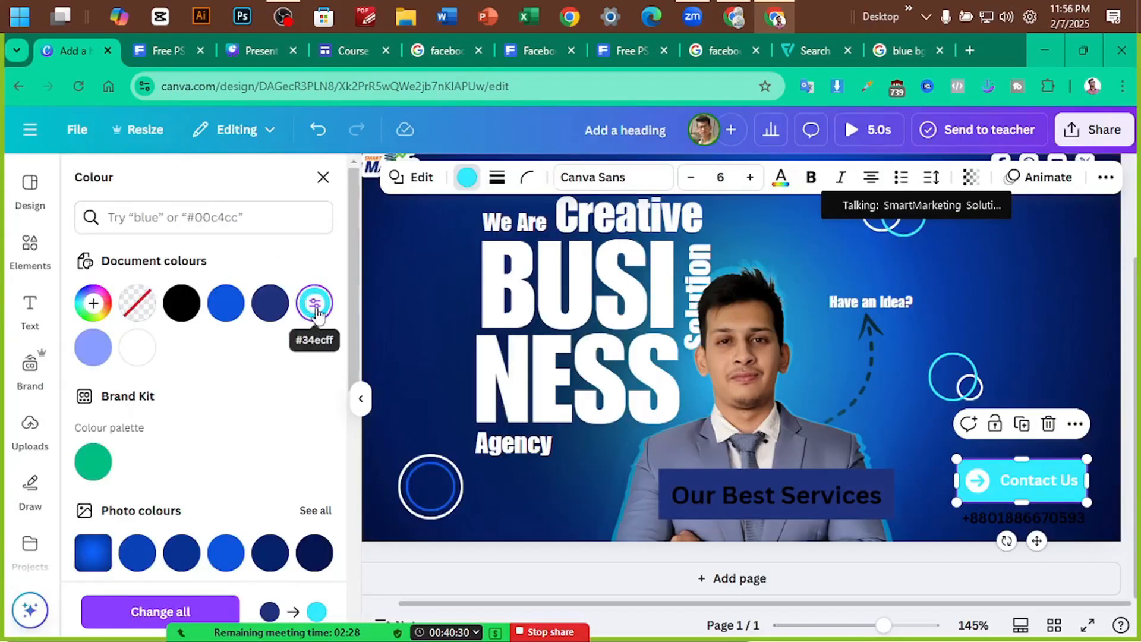
left_click(314, 303)
mouse_move(270, 395)
left_mouse_down()
mouse_move(258, 409)
mouse_move(267, 400)
left_mouse_up()
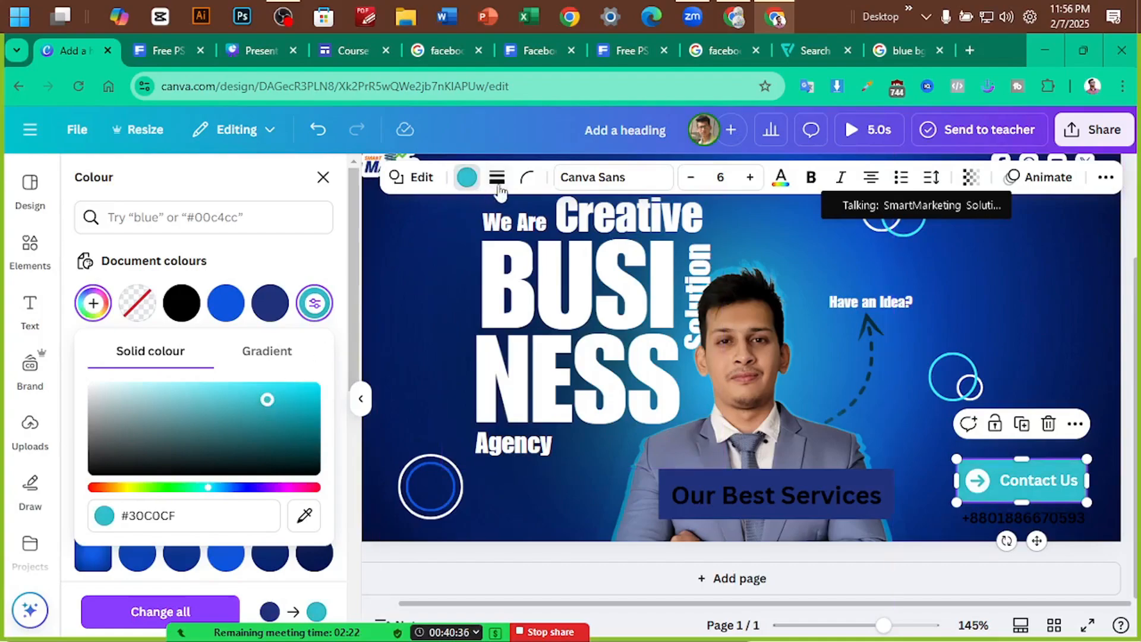
Round the corners of the Contact Us box
left_click(527, 177)
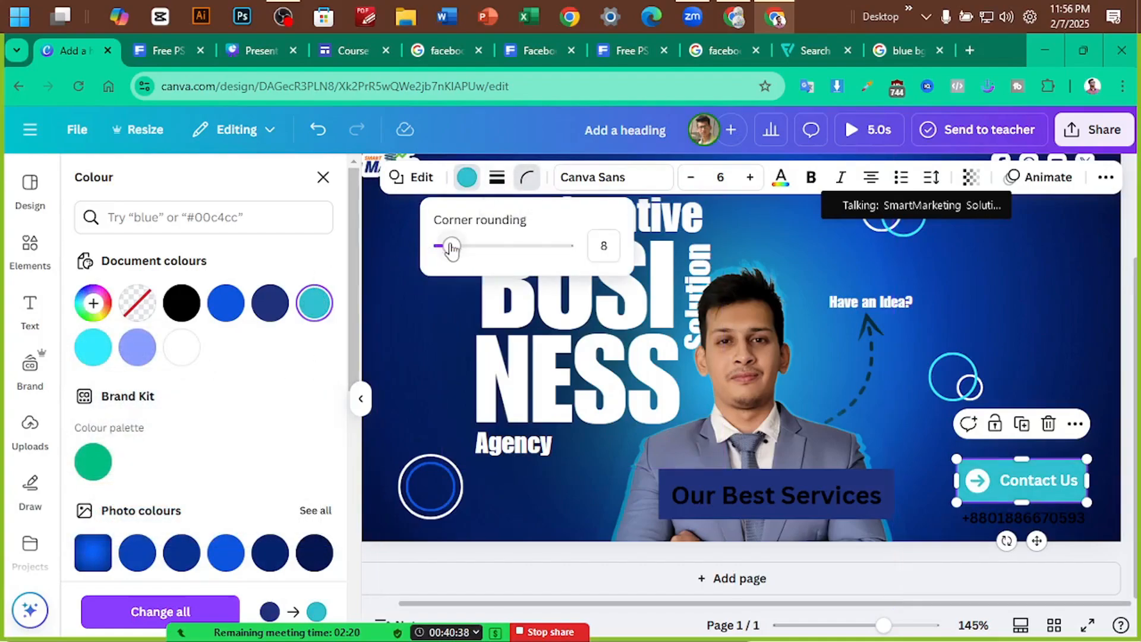
left_click_drag(451, 250, 476, 250)
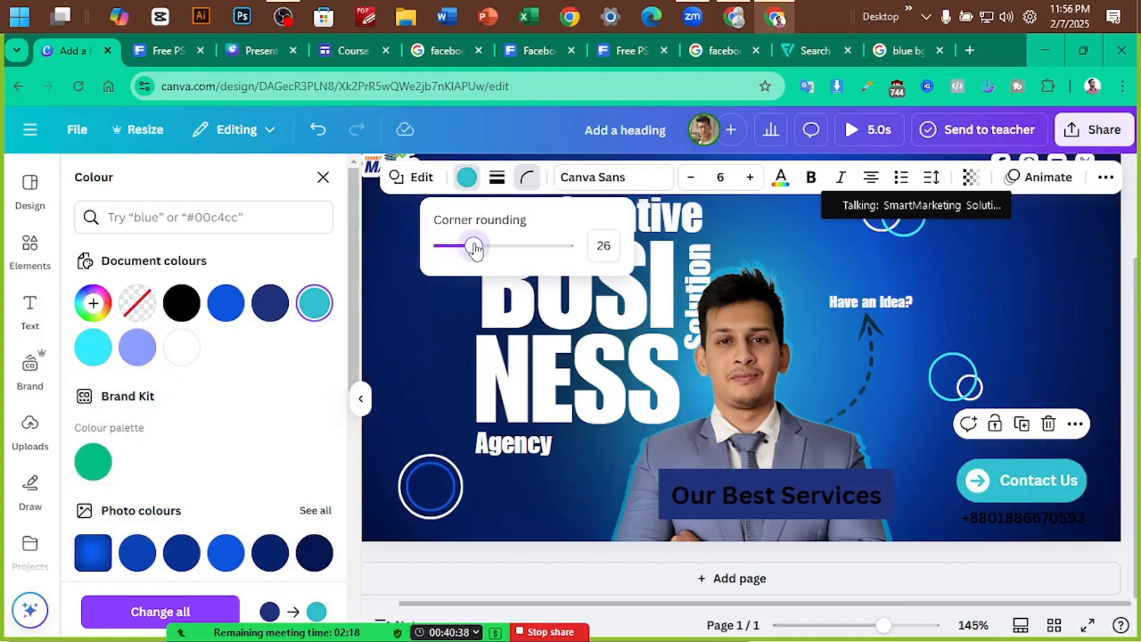
left_click(1036, 300)
Make the Contact Us button shorter and nudge it into place
scroll(1038, 302, "down", 4)
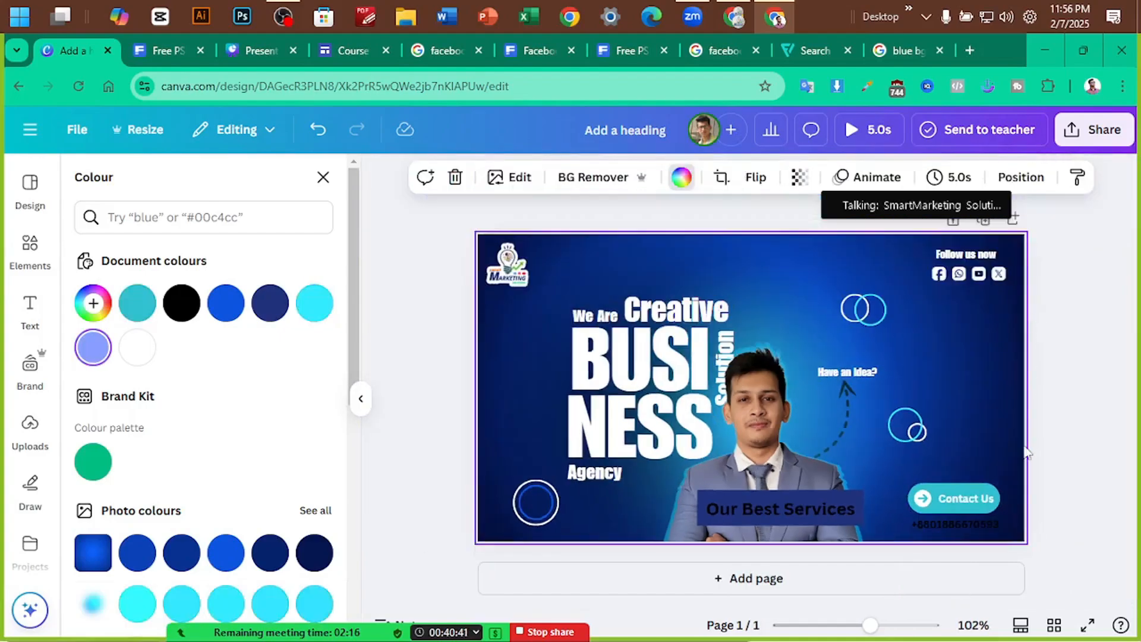
left_click(969, 493)
scroll(1055, 452, "up", 4)
scroll(1057, 453, "up", 2)
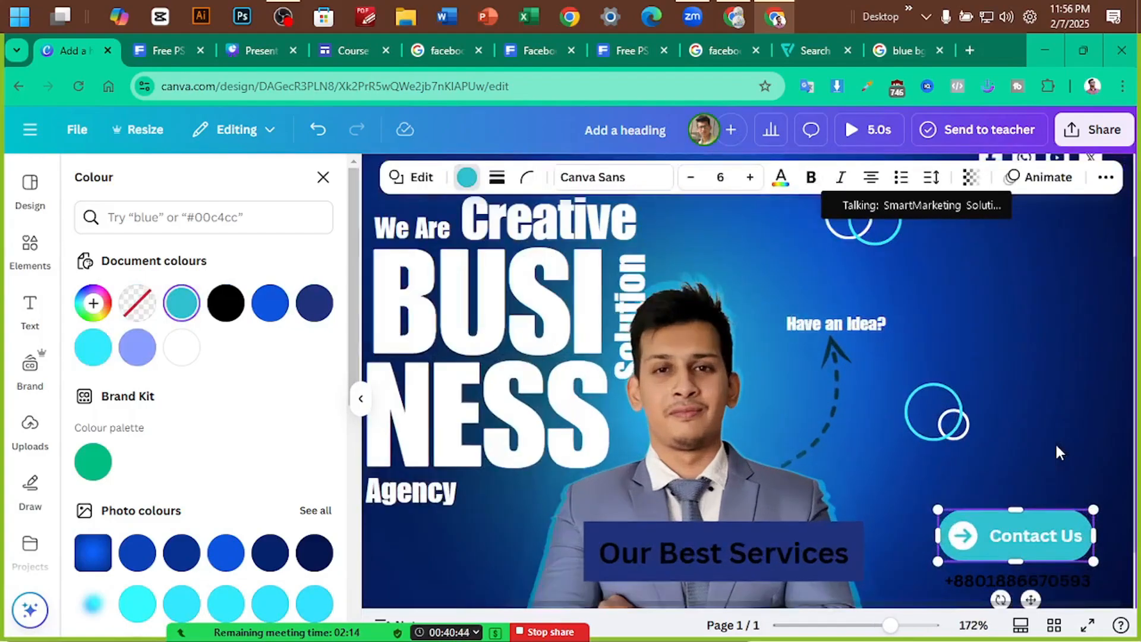
scroll(1055, 454, "down", 1)
left_click_drag(1008, 491, 1034, 453)
left_click(1036, 441)
left_click(1033, 451)
key("Down")
key("Down")
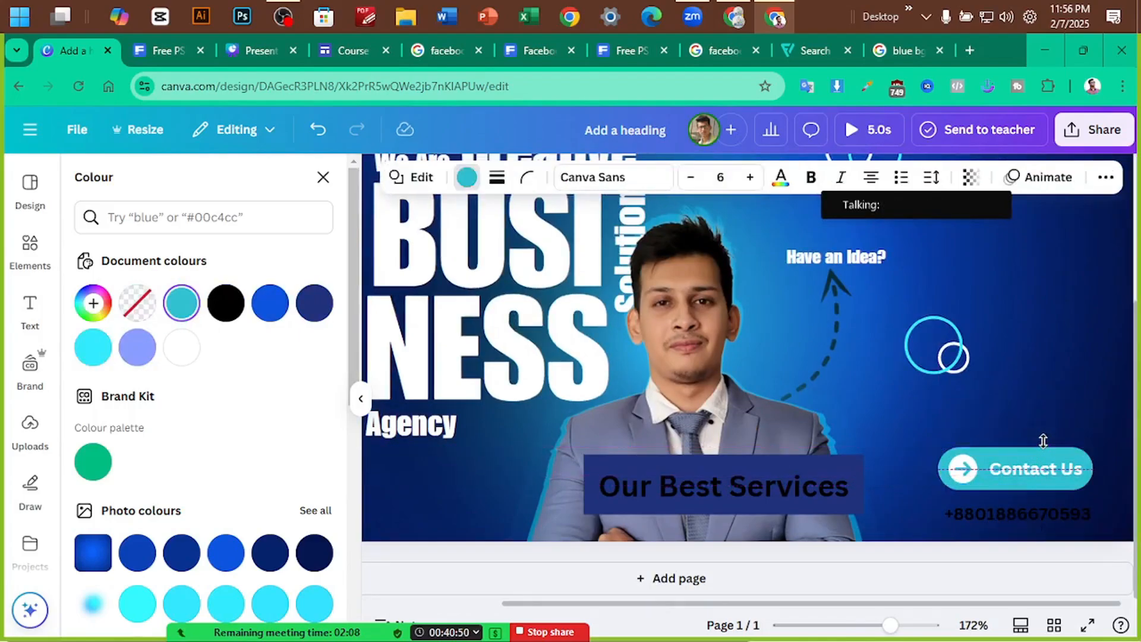
key("Up")
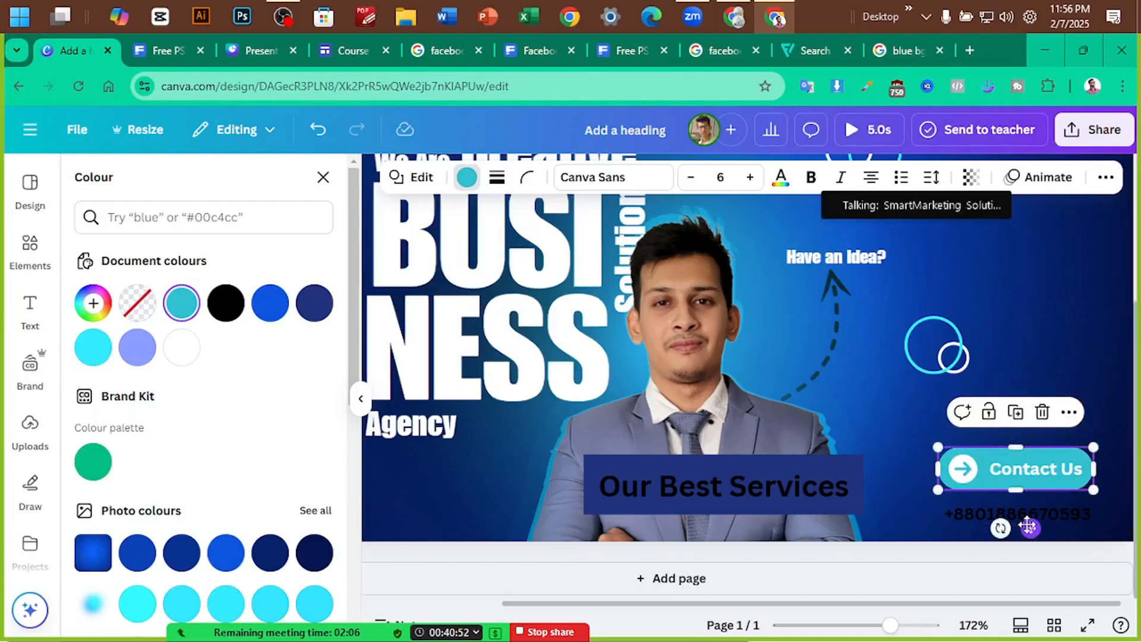
Move the phone number slightly up and make it white
left_click(1046, 516)
left_click_drag(1047, 517, 1046, 512)
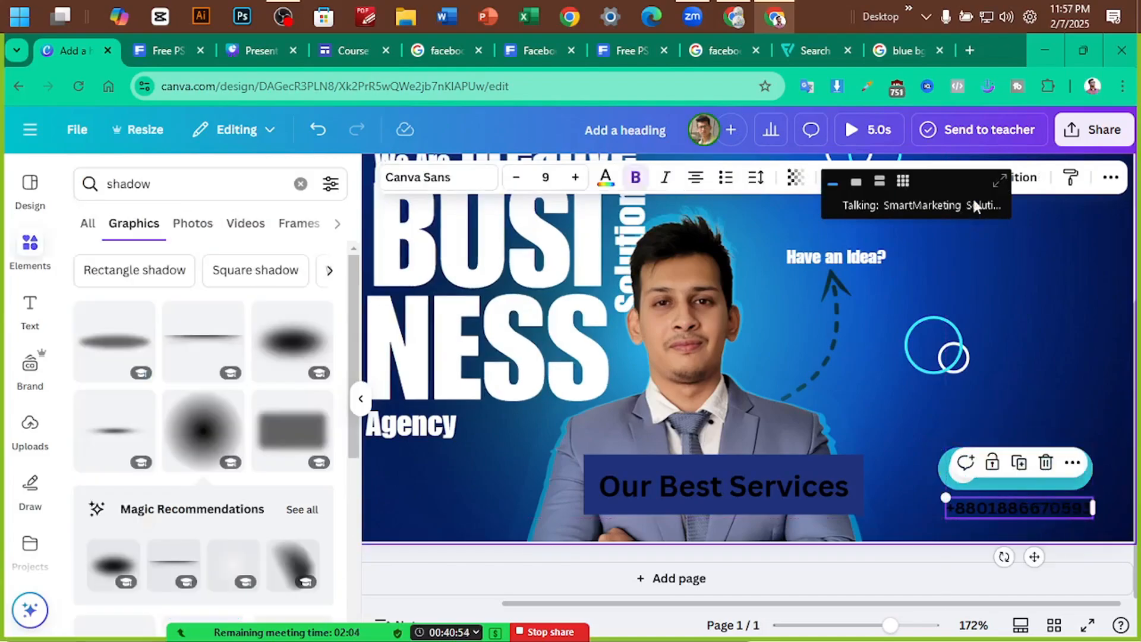
left_click(604, 177)
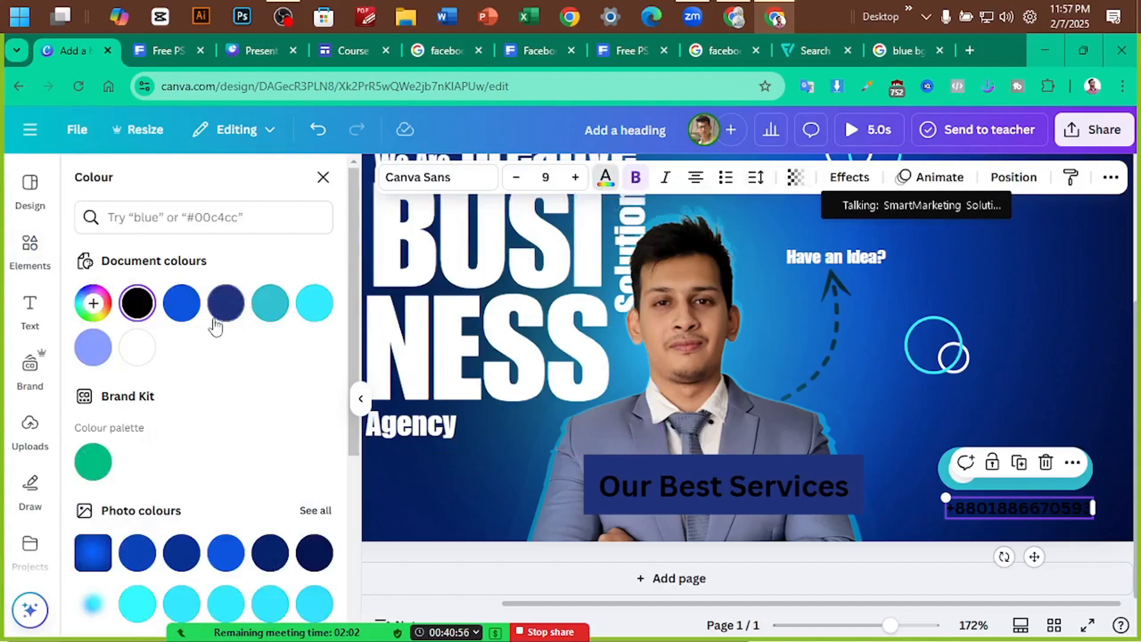
left_click(144, 356)
Delete the 'Our Best Services' label and its bar
left_click(712, 483)
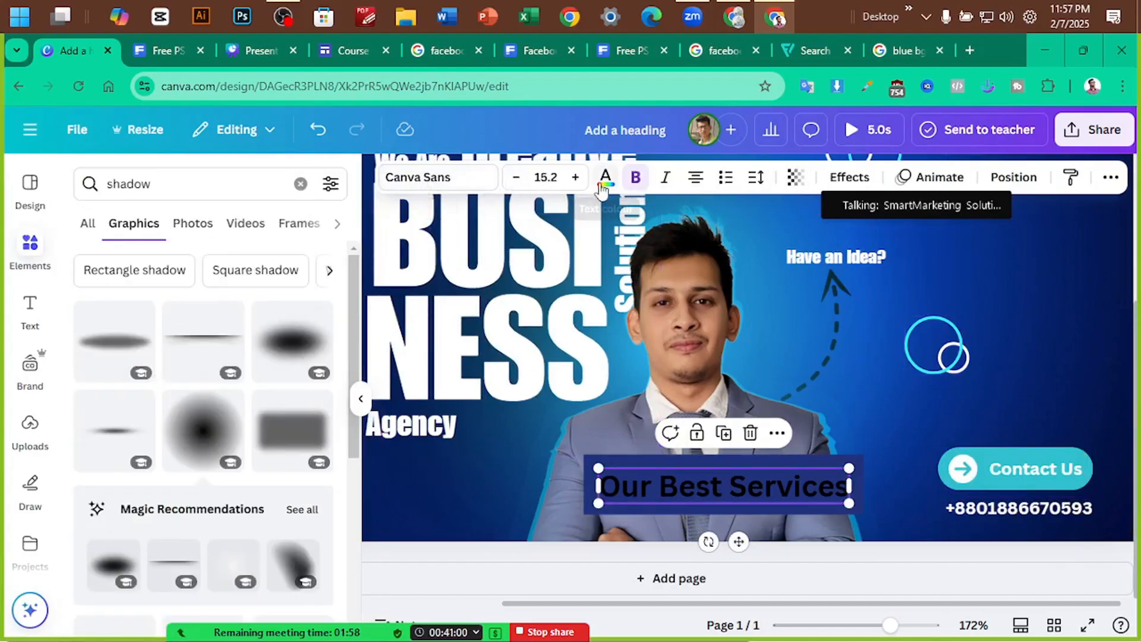
key("Delete")
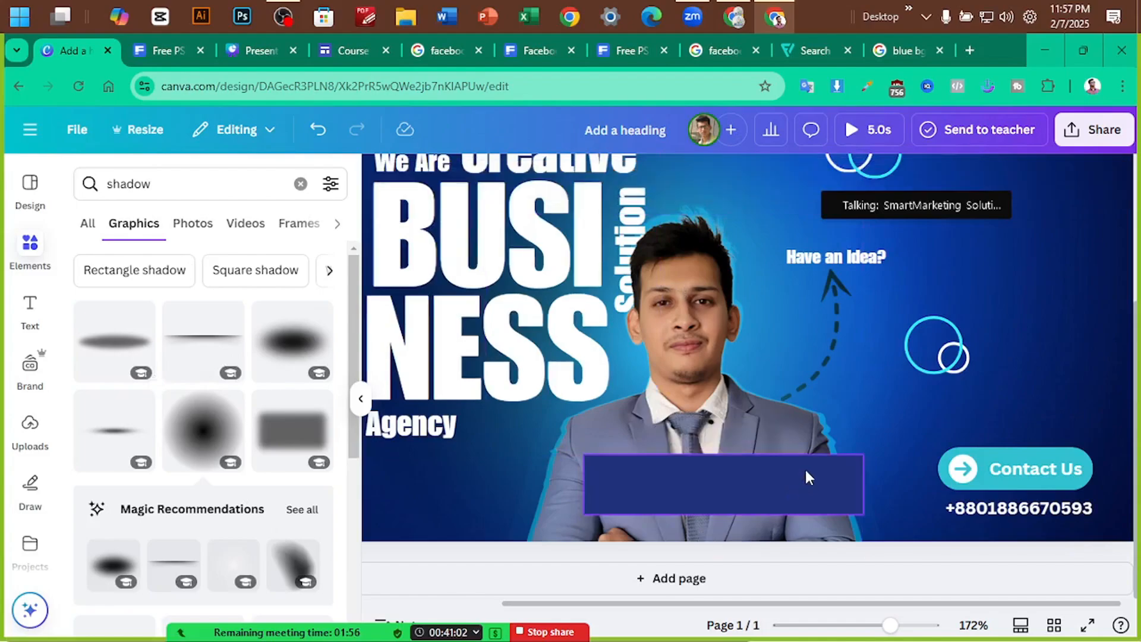
left_click(1050, 336)
Enlarge the 'Follow us now' heading and shift it right
scroll(1057, 322, "down", 5)
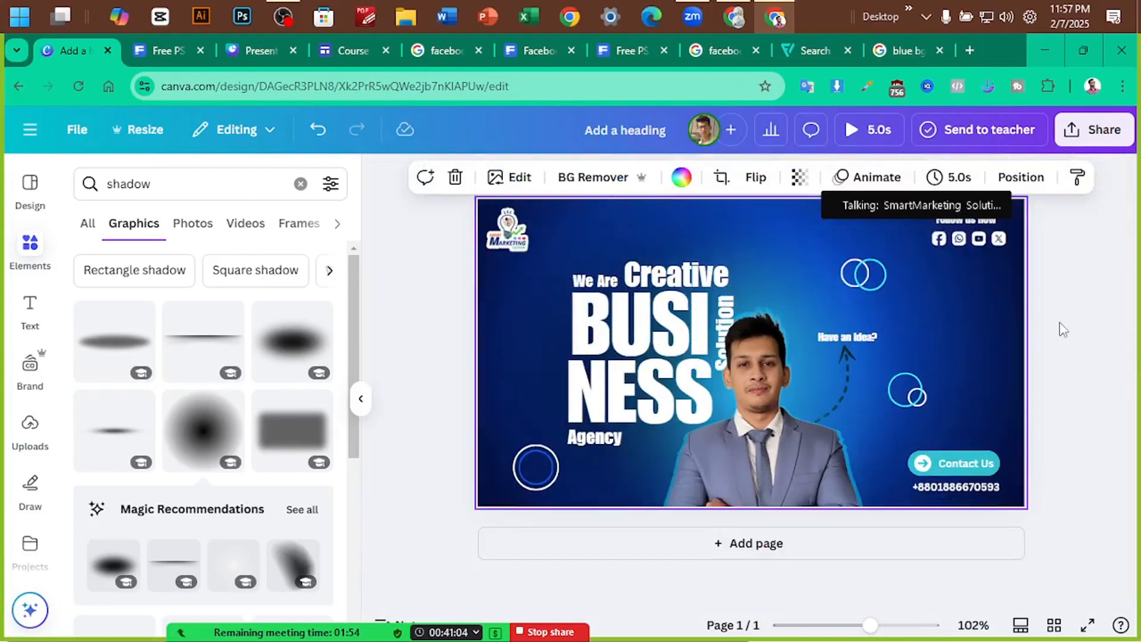
left_click(1079, 343)
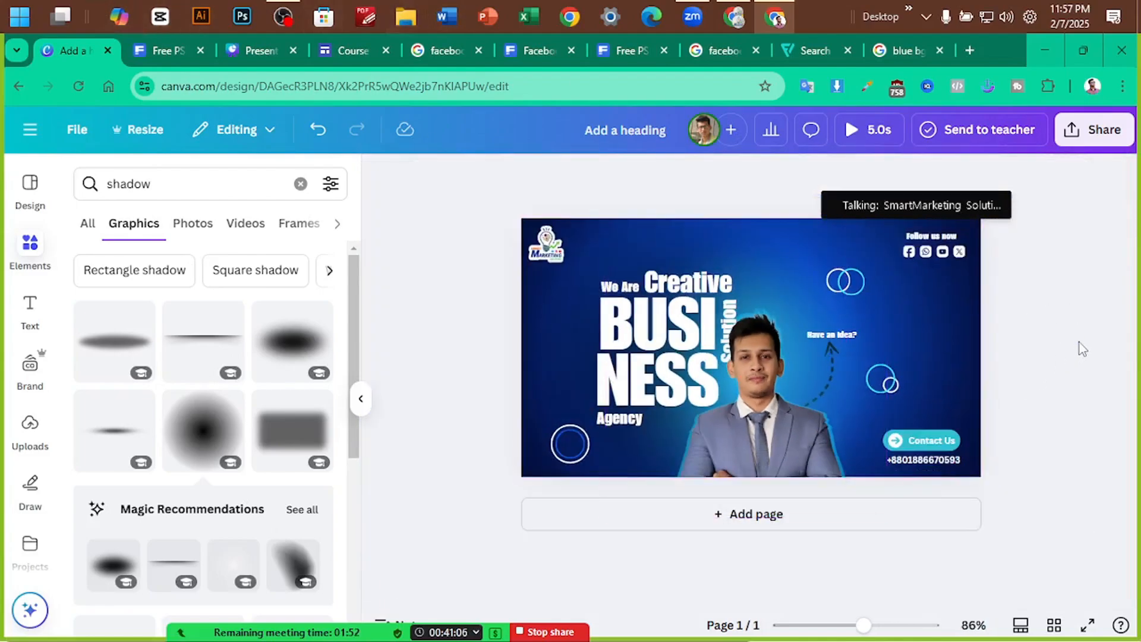
scroll(1081, 344, "up", 2)
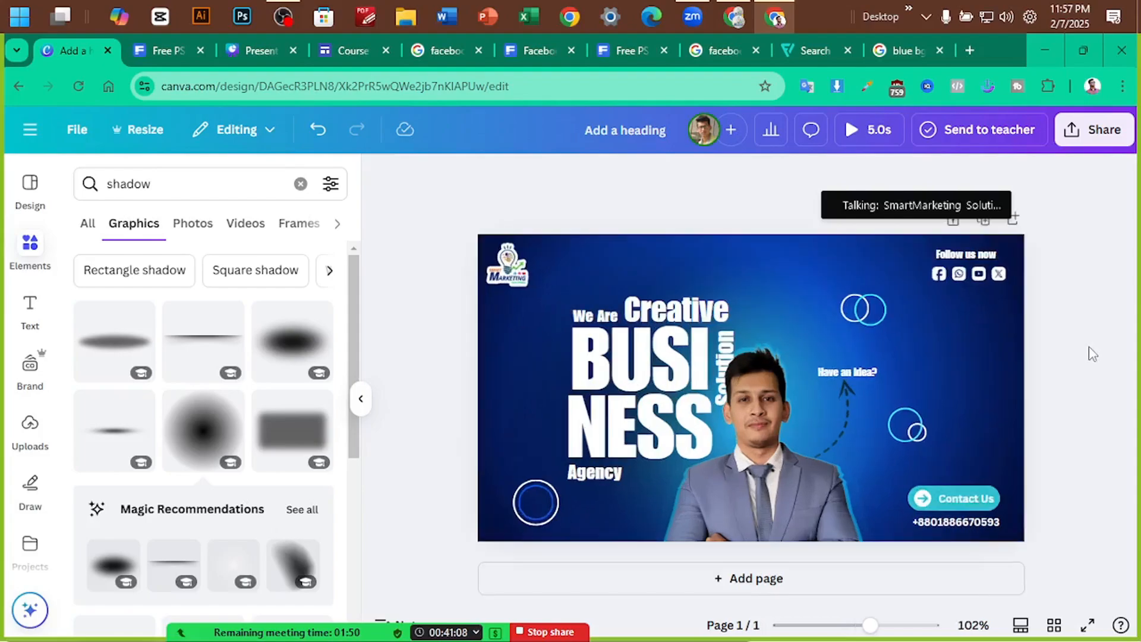
scroll(1091, 354, "up", 2)
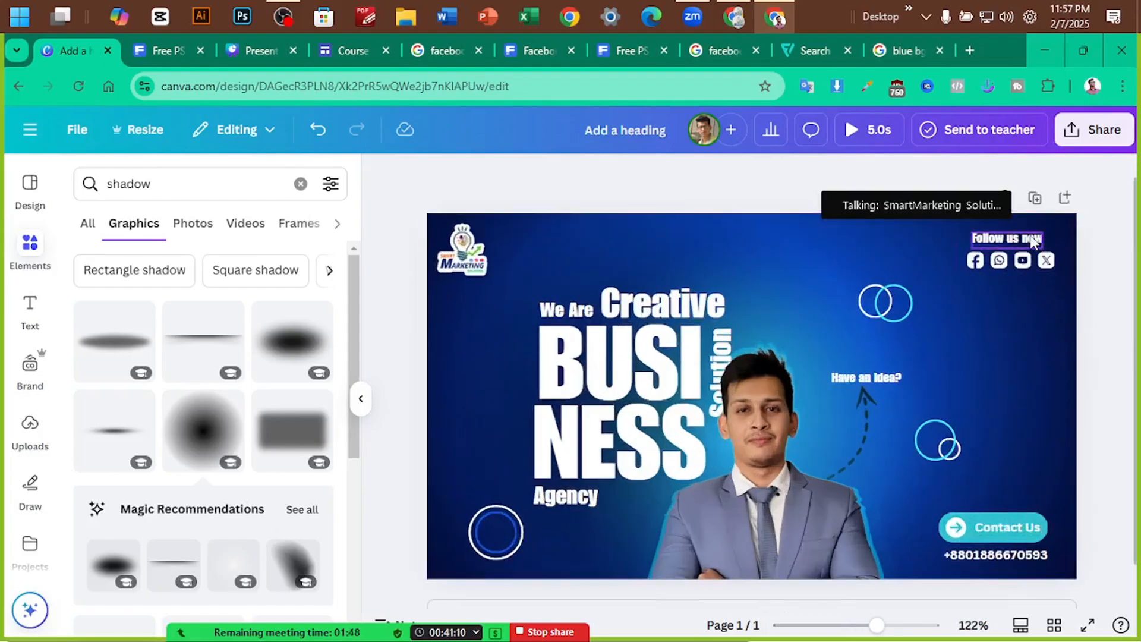
left_click(983, 239)
left_click_drag(973, 232, 1035, 262)
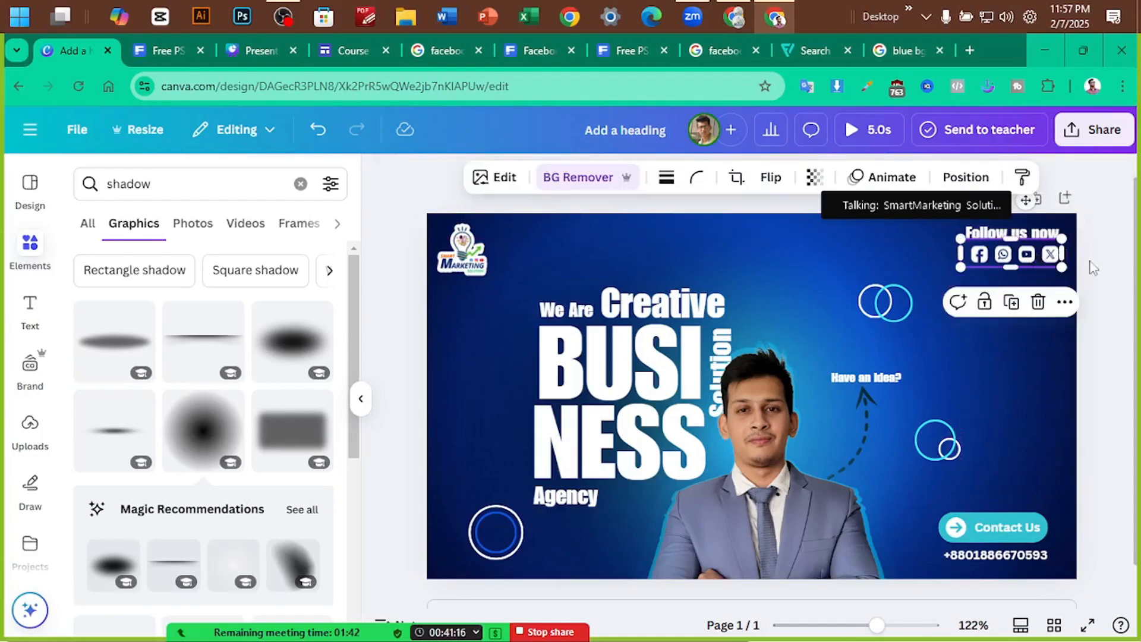
Group 'Follow us now' with the social icons and place the group top-right
left_click(1108, 262)
left_click_drag(1103, 241, 1003, 251)
left_click(968, 306)
left_click_drag(456, 254, 463, 257)
left_click(419, 336)
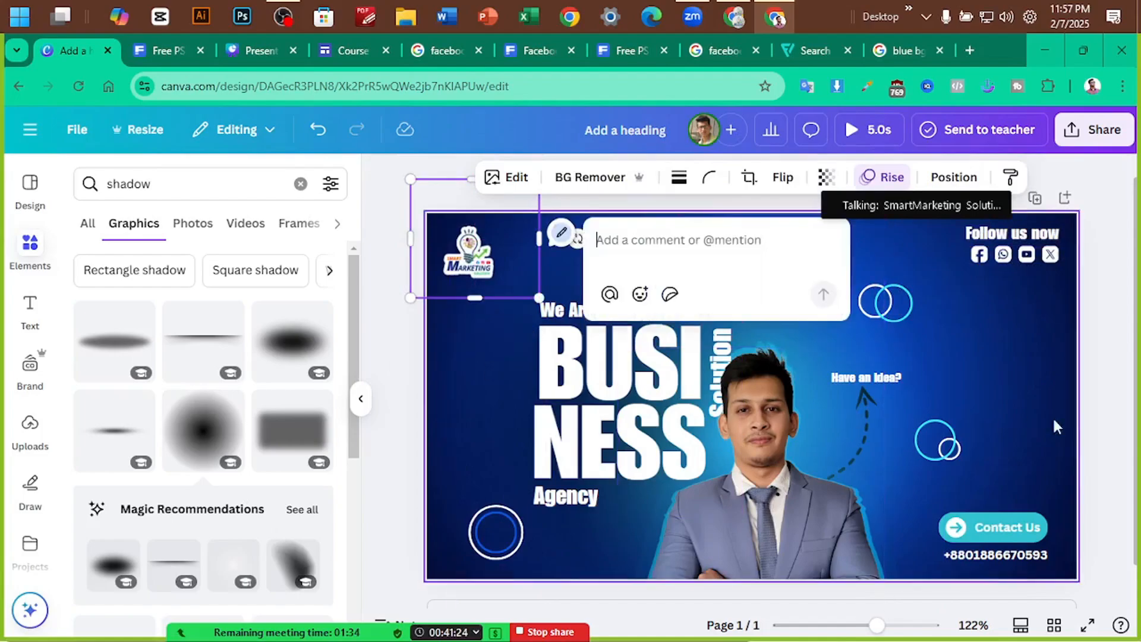
left_click(1099, 373)
scroll(1099, 380, "down", 2)
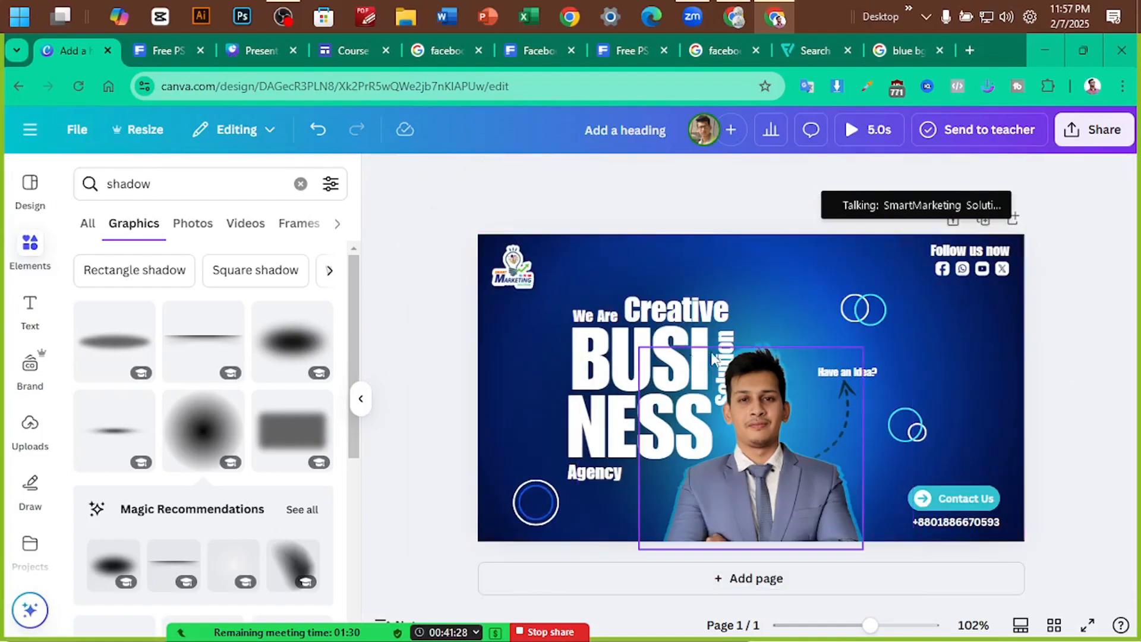
Give the BUSINESS heading group a light-cyan Shadow effect with blur 8
left_click(623, 361)
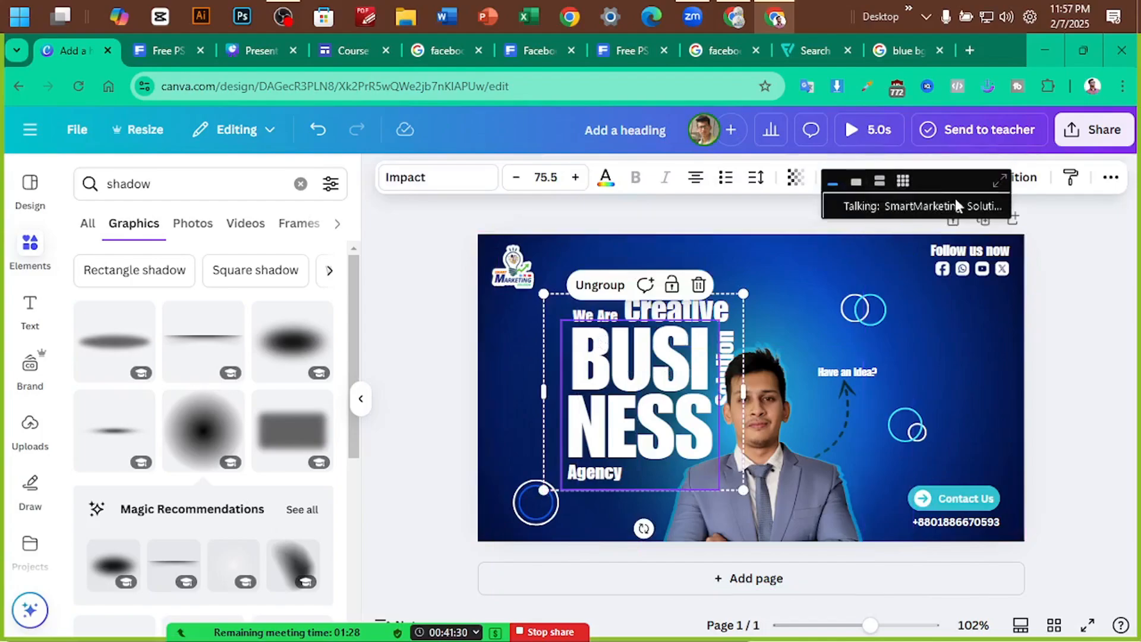
left_click(849, 177)
left_click(272, 288)
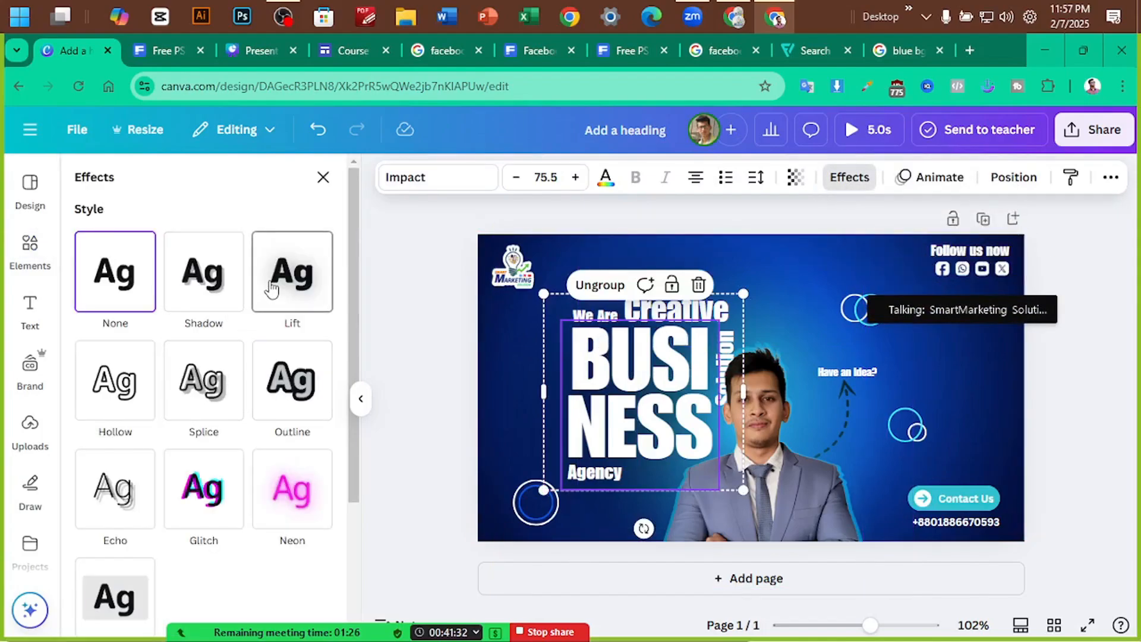
left_click(202, 297)
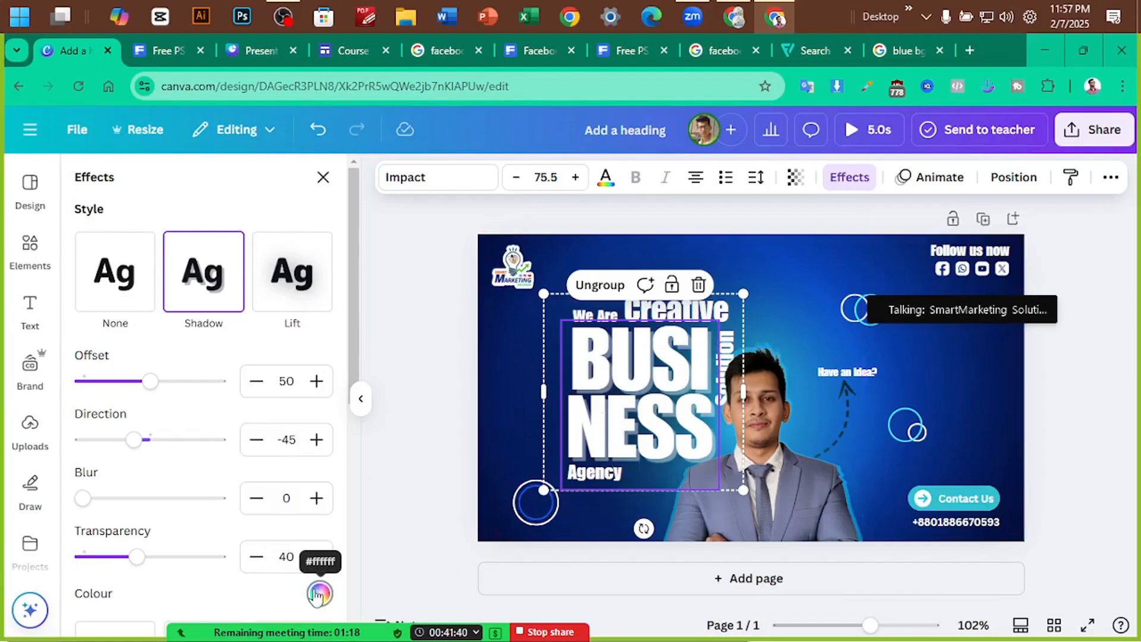
left_click(318, 594)
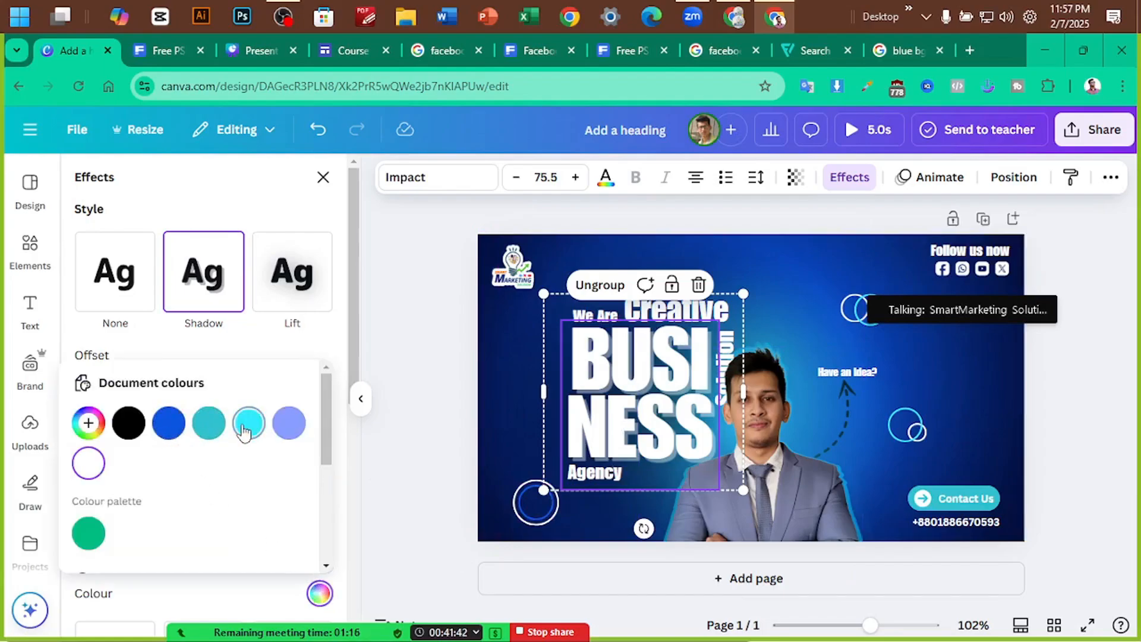
left_click(244, 428)
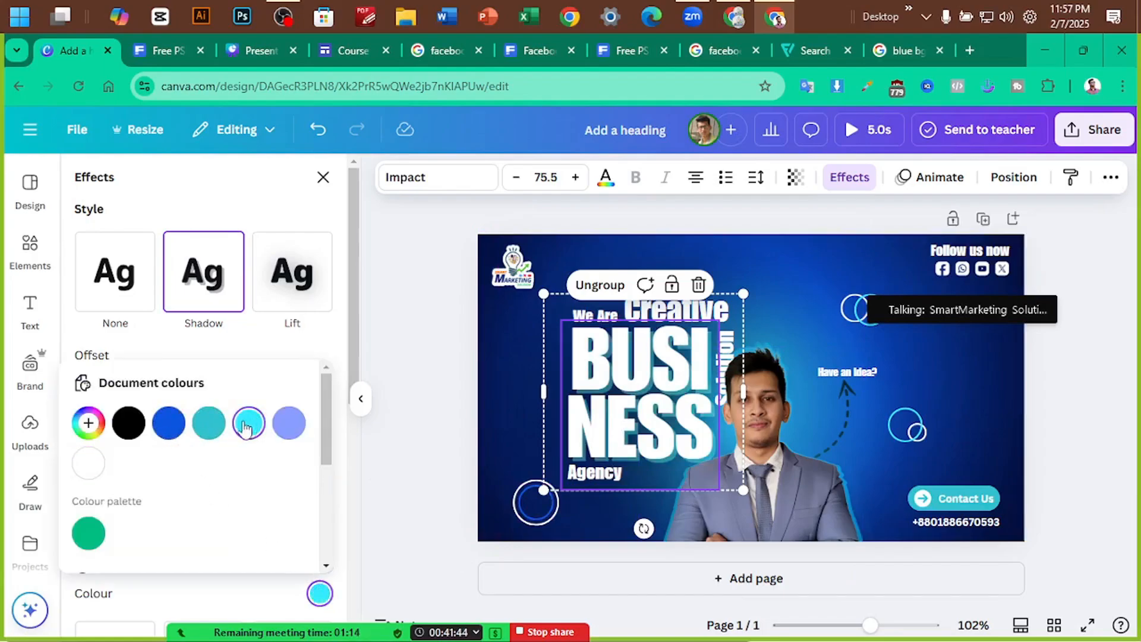
left_click(245, 351)
scroll(160, 502, "down", 2)
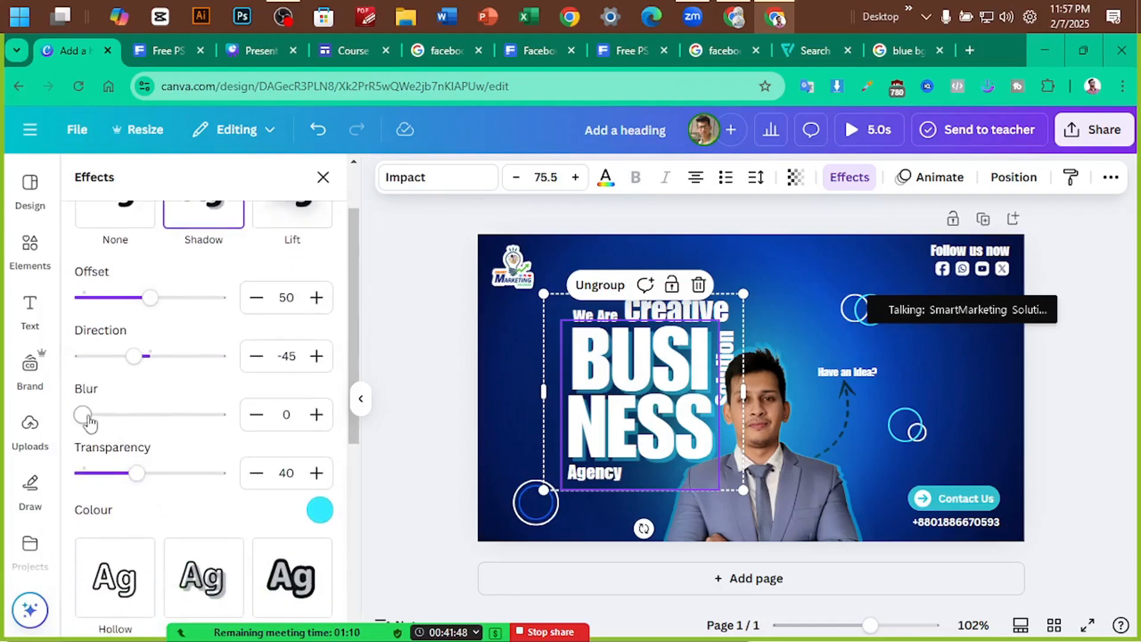
mouse_move(89, 423)
left_mouse_down()
mouse_move(148, 422)
mouse_move(83, 424)
mouse_move(95, 420)
left_mouse_up()
left_click(1060, 413)
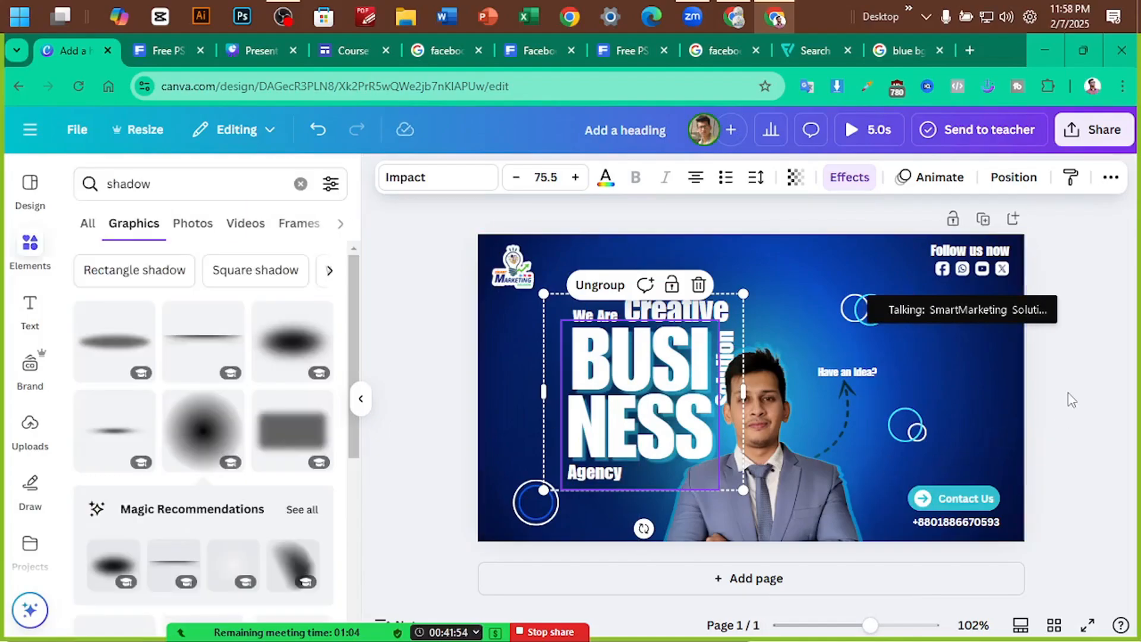
left_click(1071, 399)
Reselect the heading and review its text colour and shadow colour settings
left_click(585, 362)
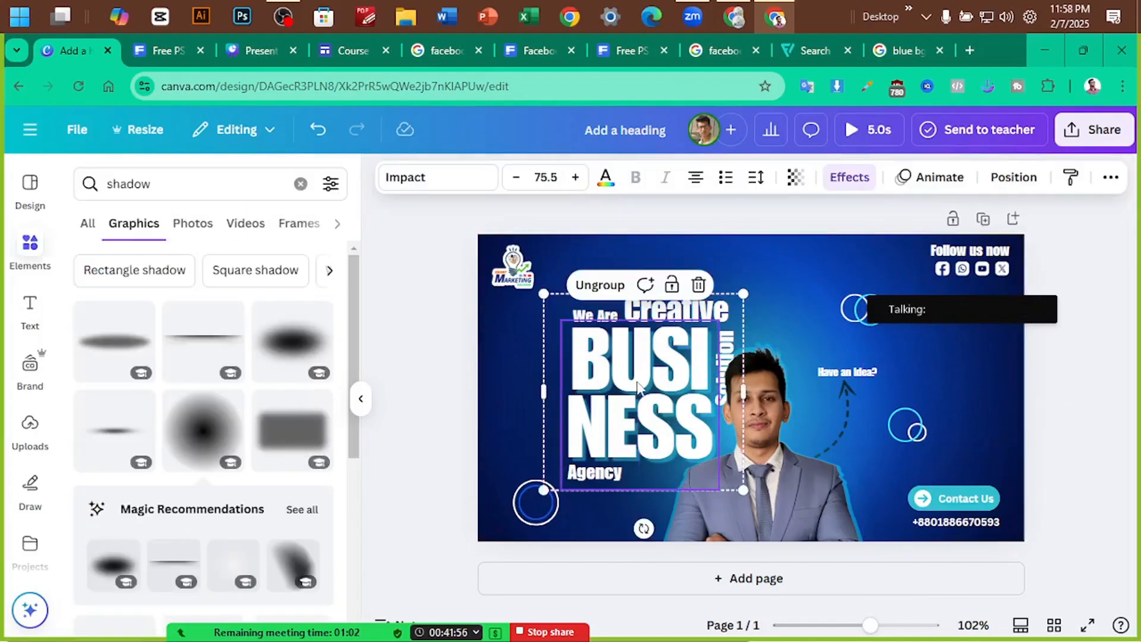
left_click(605, 177)
scroll(178, 410, "down", 2)
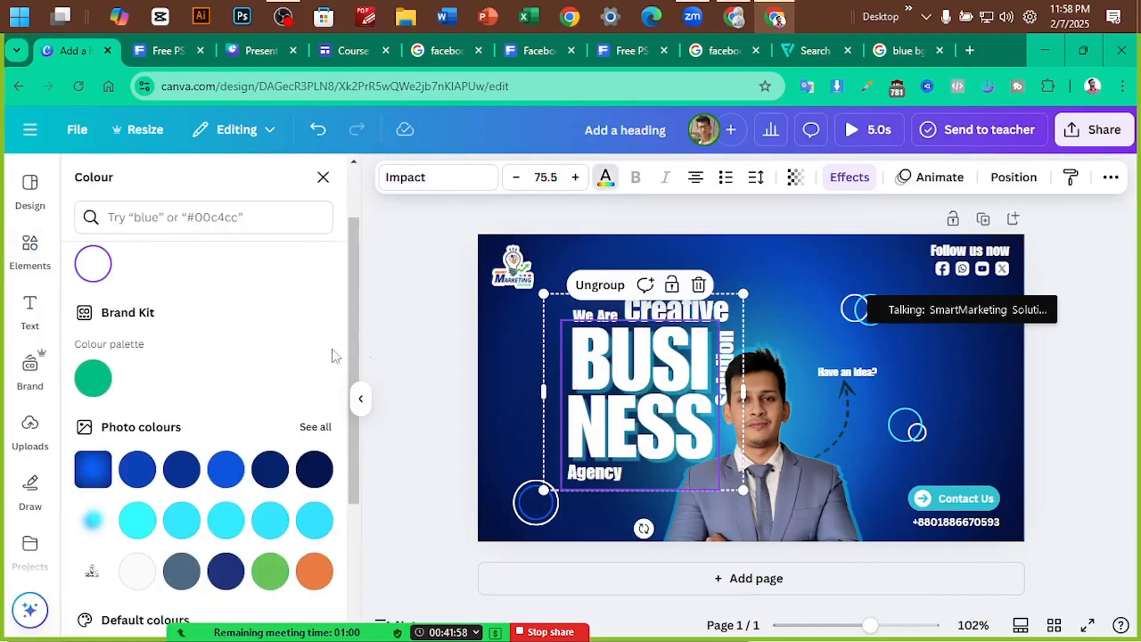
left_click(850, 177)
scroll(315, 464, "down", 2)
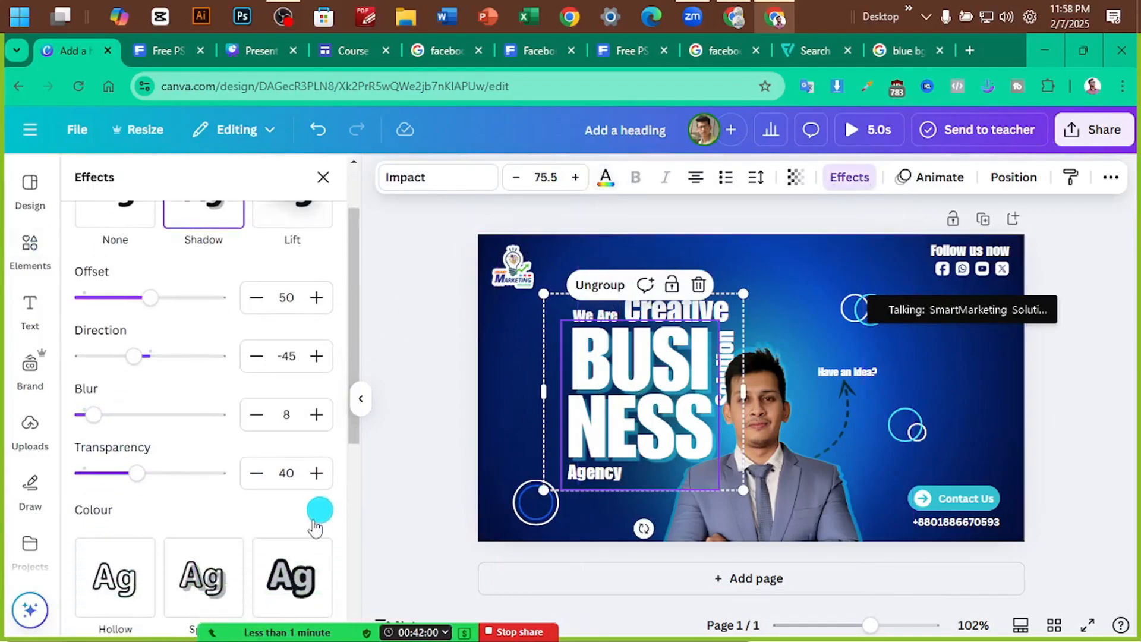
left_click(319, 509)
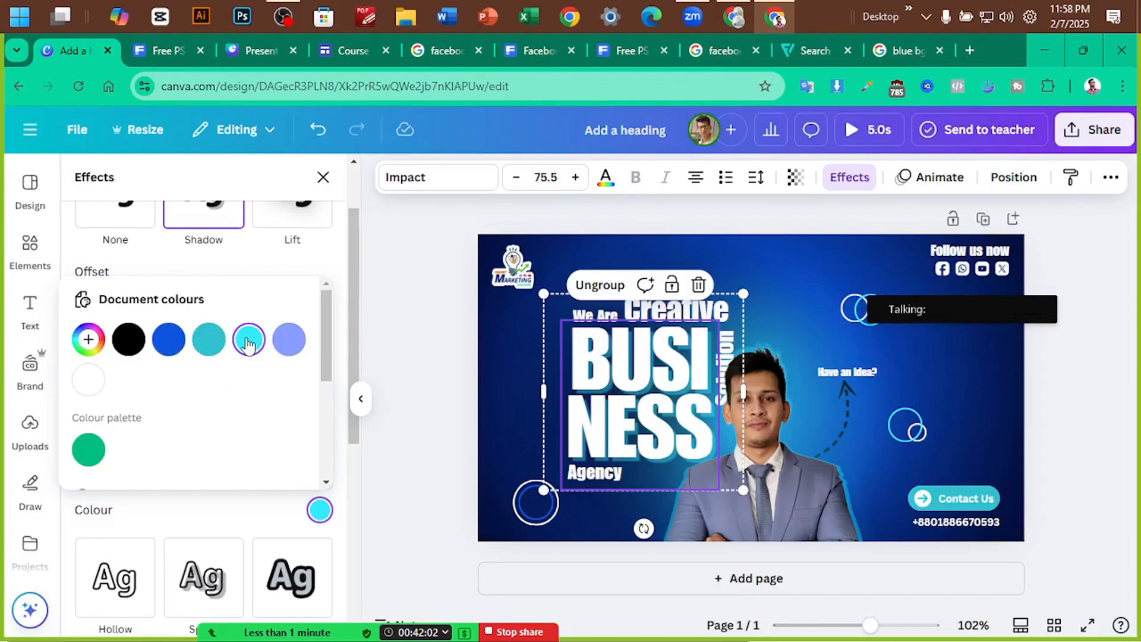
scroll(145, 420, "down", 3)
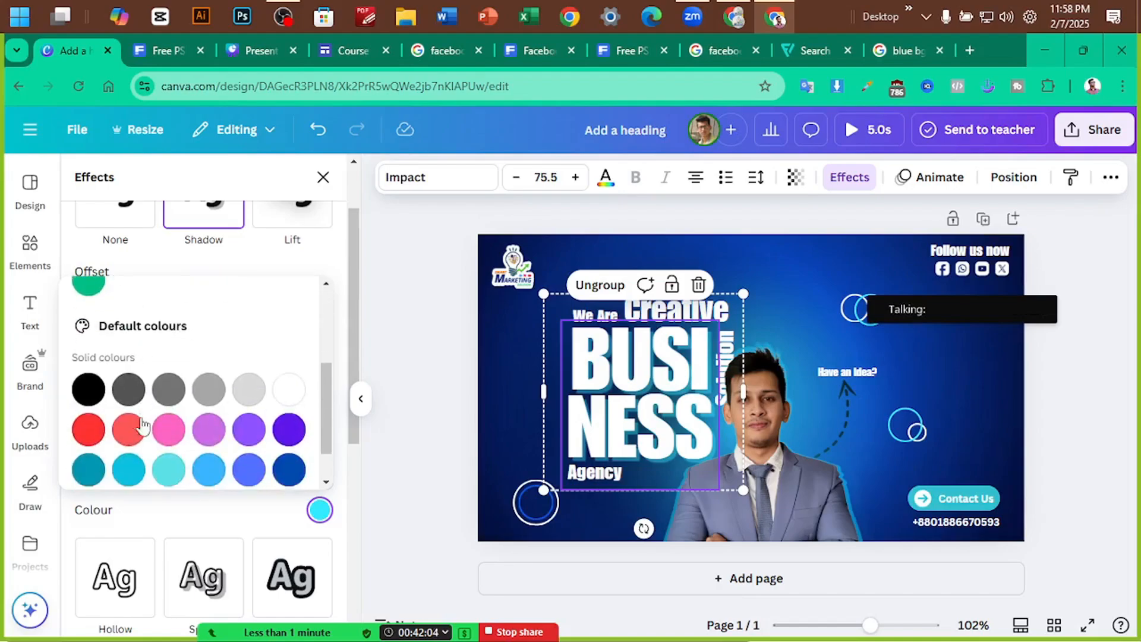
scroll(308, 358, "up", 2)
left_click(399, 328)
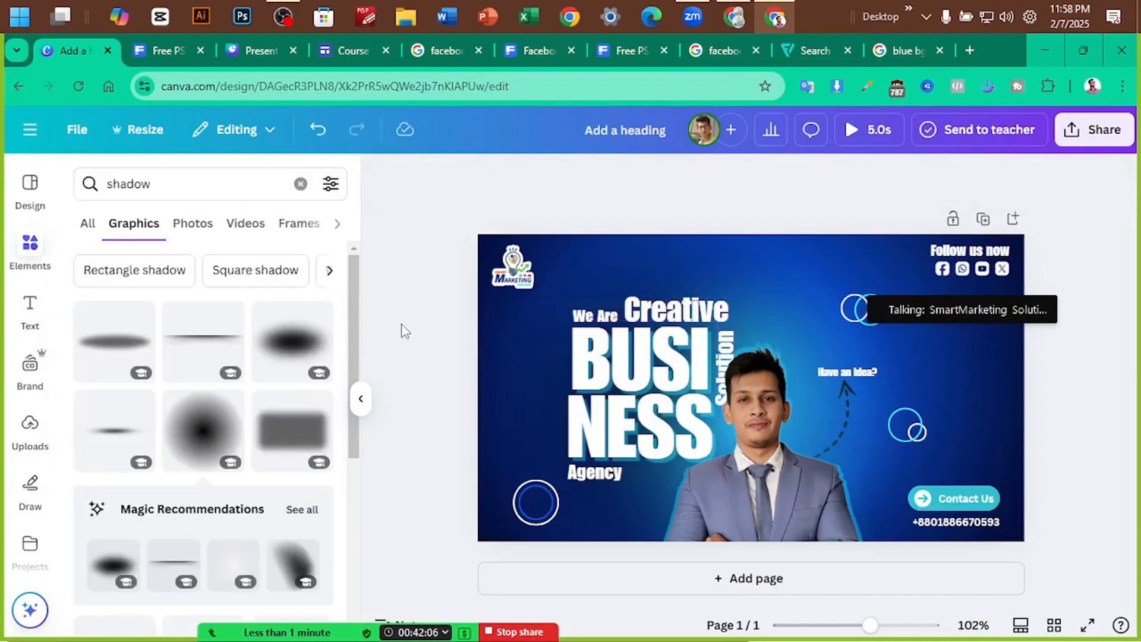
Search Elements for 'texture' and browse the paper, grain and halftone graphics
scroll(1117, 397, "down", 2, "ctrl")
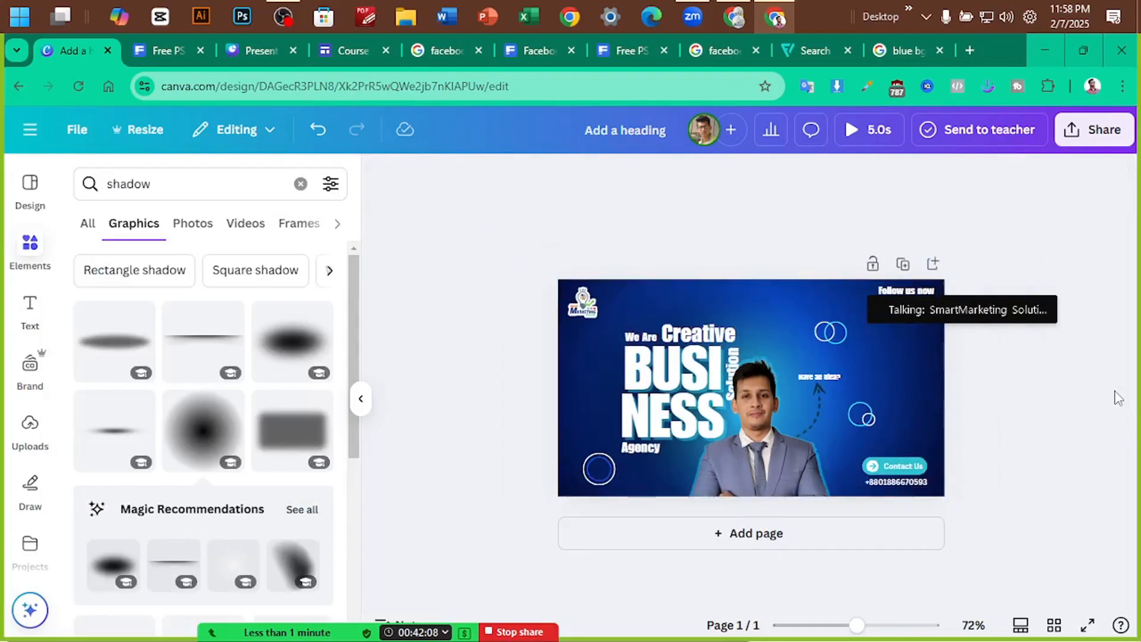
scroll(1117, 397, "up", 2, "ctrl")
scroll(1117, 397, "down", 1, "ctrl")
left_click(171, 184)
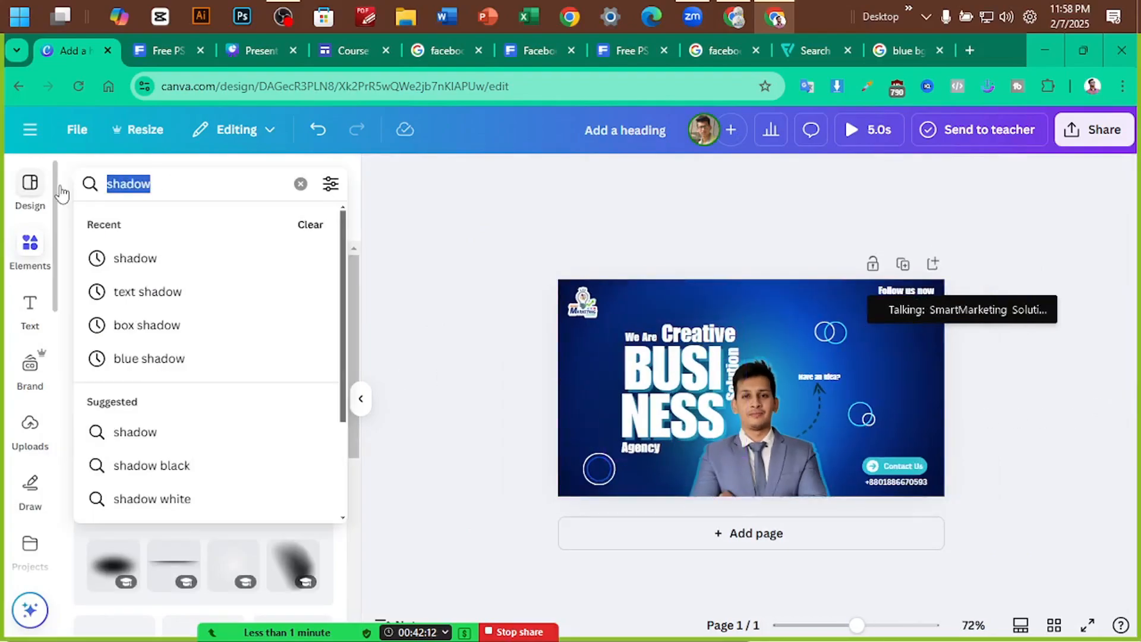
type("texture")
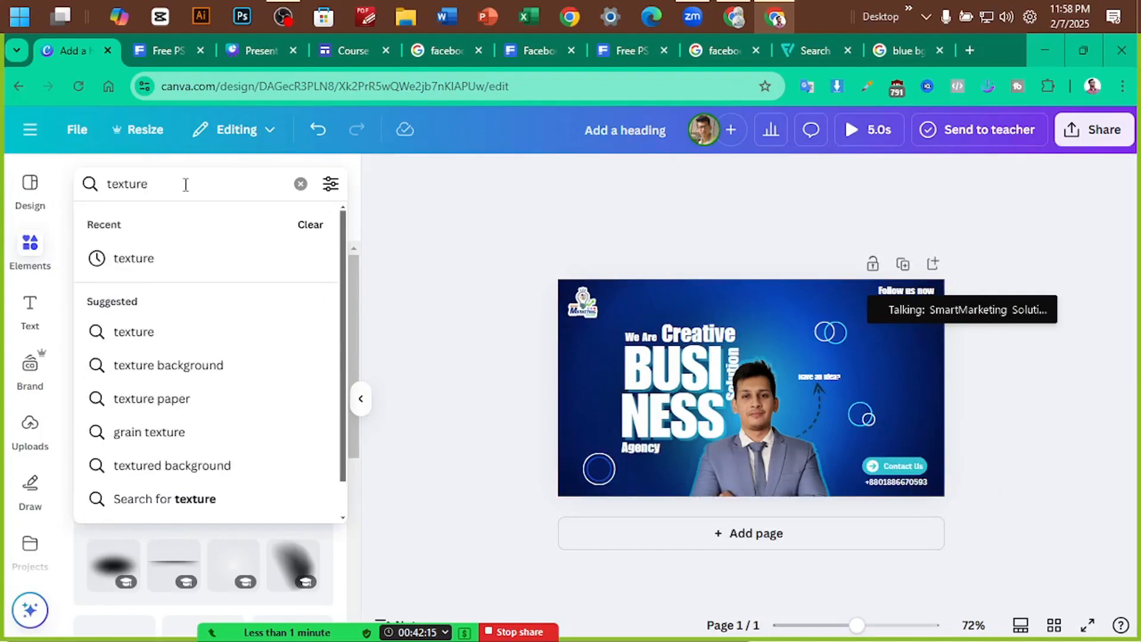
key("Down")
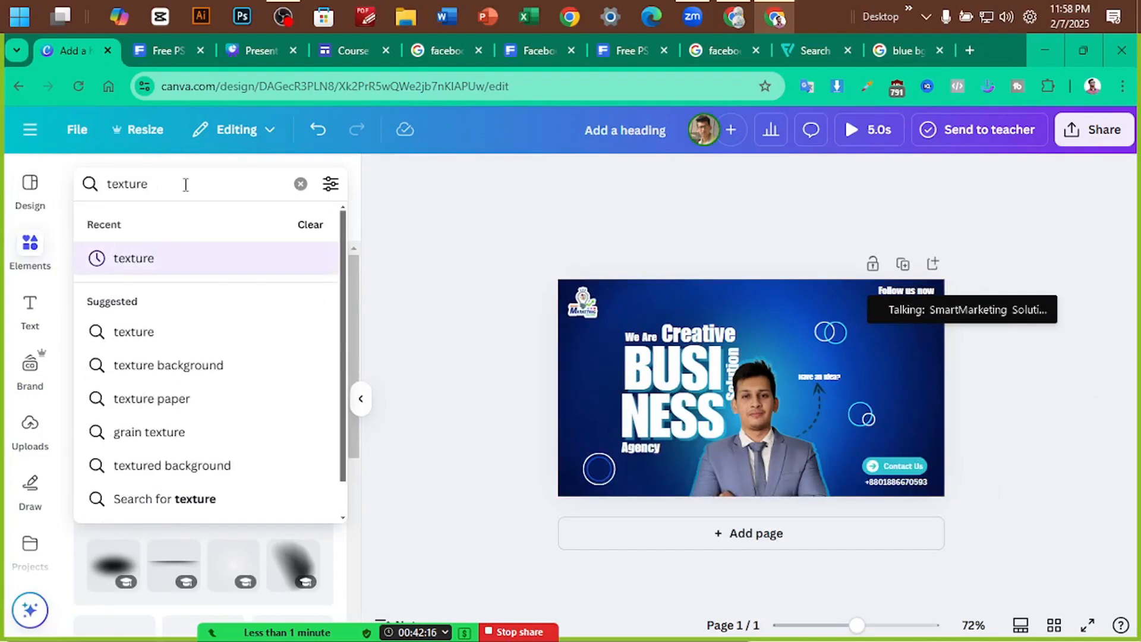
key("Return")
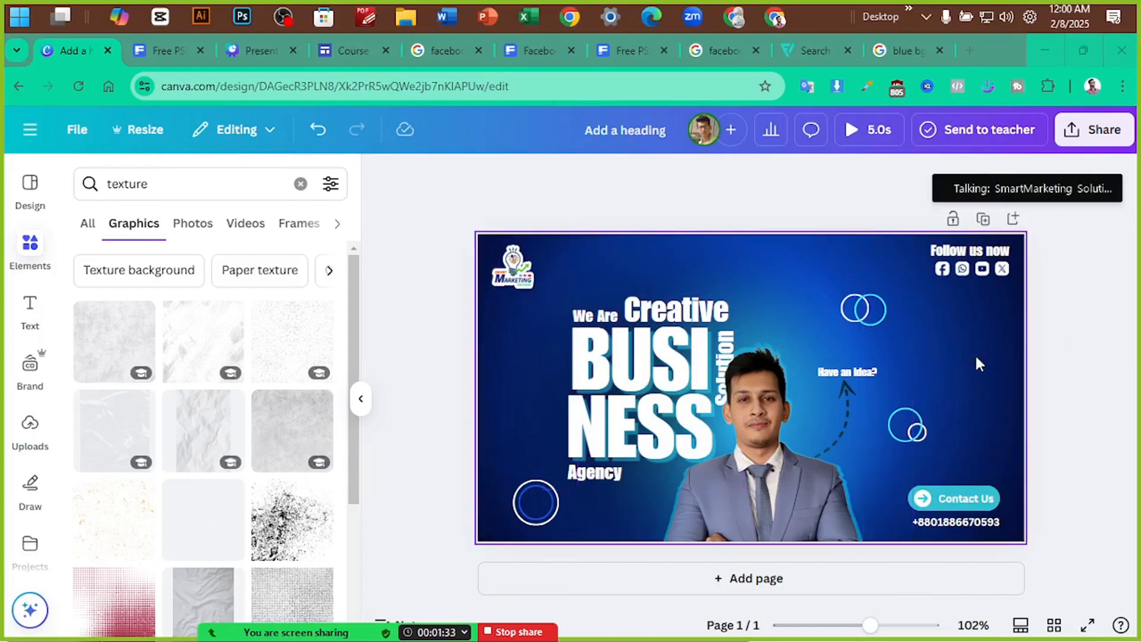
scroll(224, 324, "down", 2)
scroll(232, 344, "down", 4)
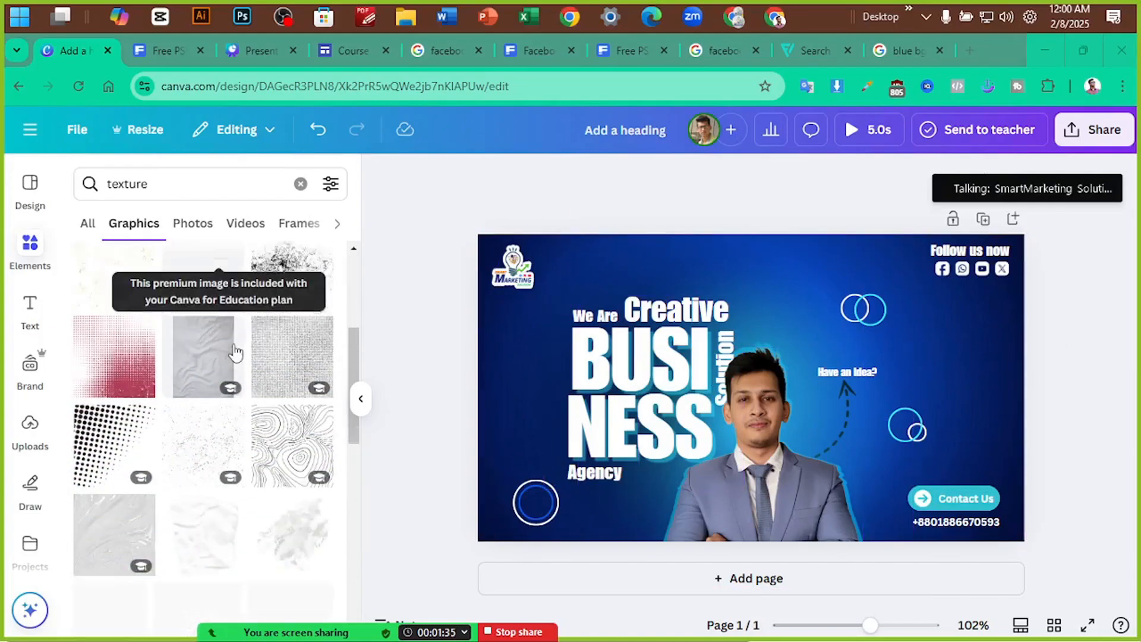
scroll(241, 371, "up", 2)
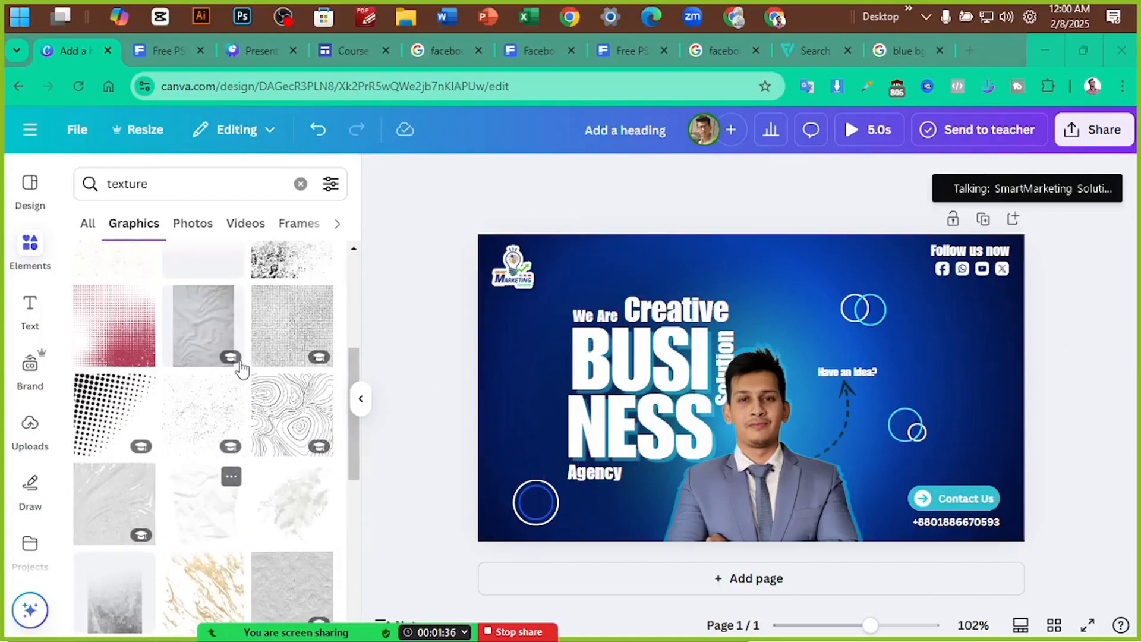
Add two halftone textures, one along the banner's right edge and one higher up
left_click(104, 416)
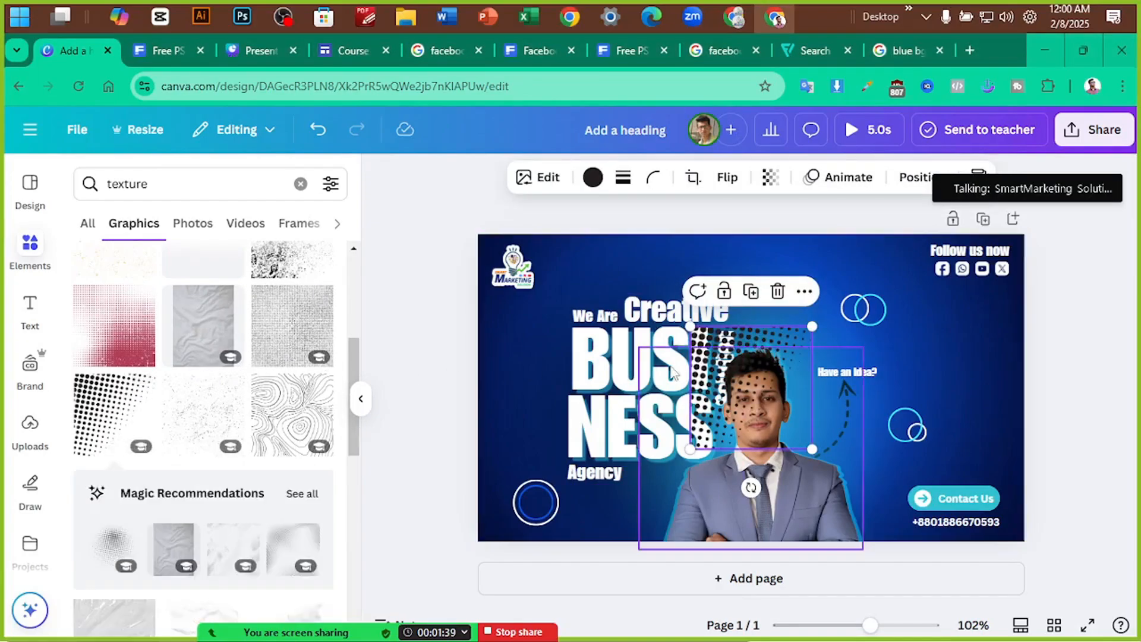
left_click_drag(710, 366, 945, 356)
scroll(210, 419, "down", 3)
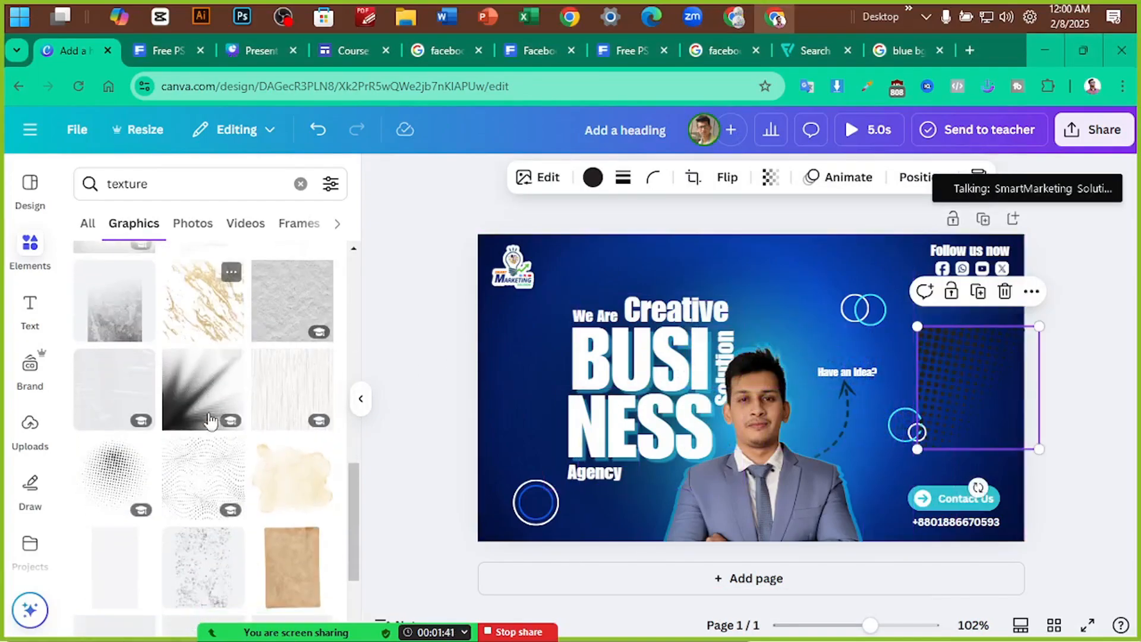
scroll(209, 419, "up", 1)
left_click(113, 404)
left_click_drag(759, 386, 849, 270)
scroll(224, 448, "down", 3)
scroll(209, 453, "down", 2)
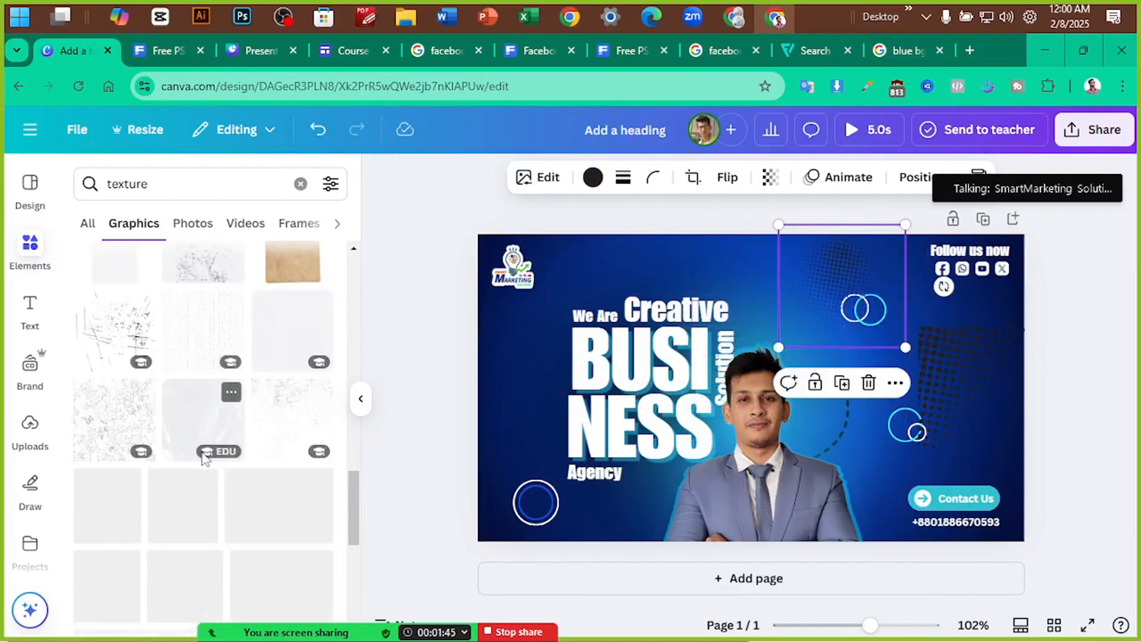
scroll(204, 460, "down", 2)
scroll(210, 454, "up", 2)
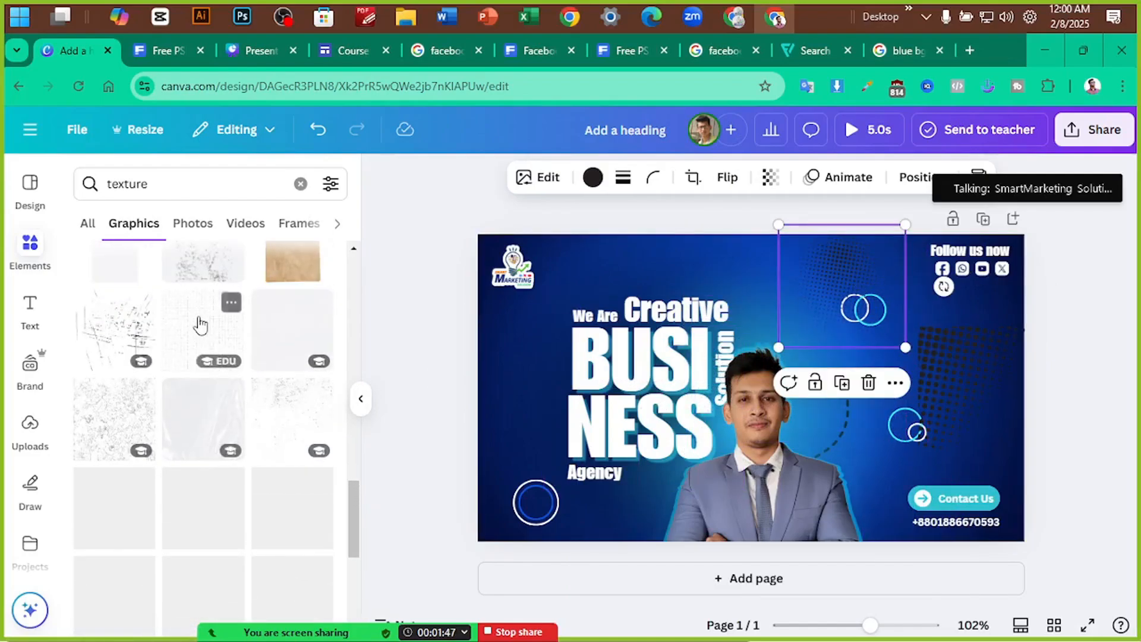
Place a grid texture at upper left and a shrunken orange halftone at bottom-left
left_click(201, 325)
left_click_drag(760, 358, 612, 271)
scroll(192, 434, "down", 5)
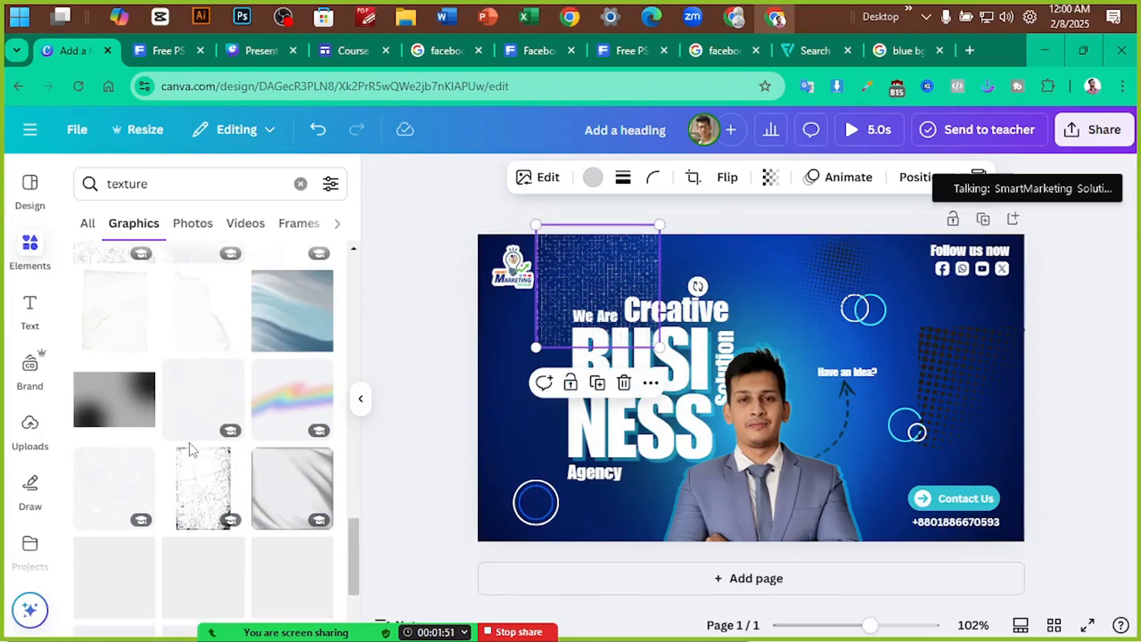
scroll(196, 458, "down", 4)
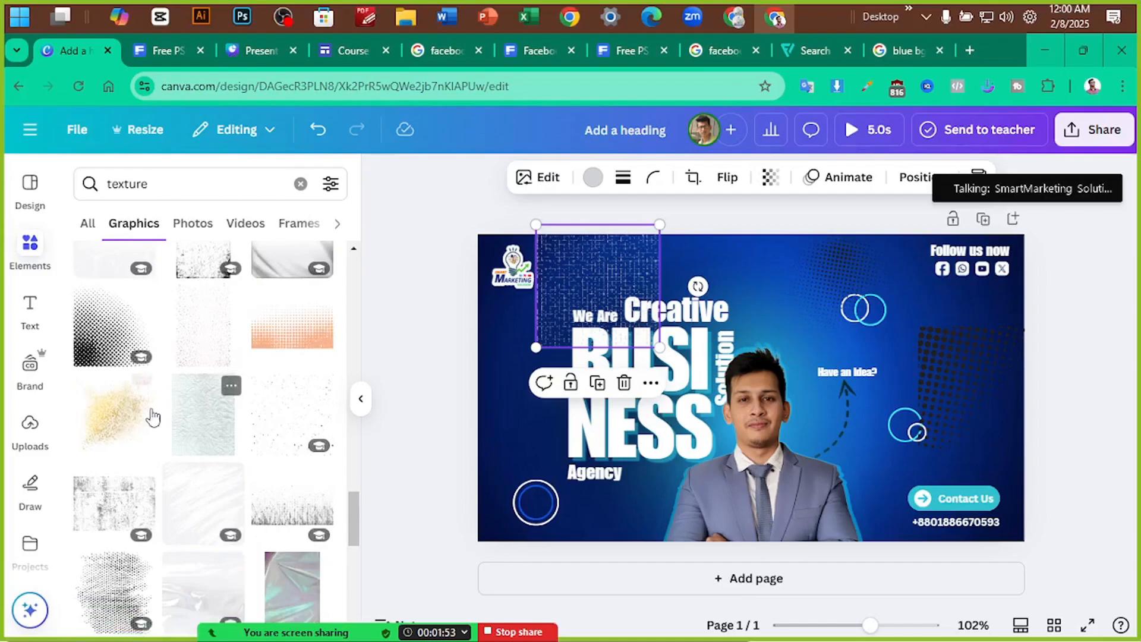
left_click(291, 328)
left_click_drag(811, 346, 597, 569)
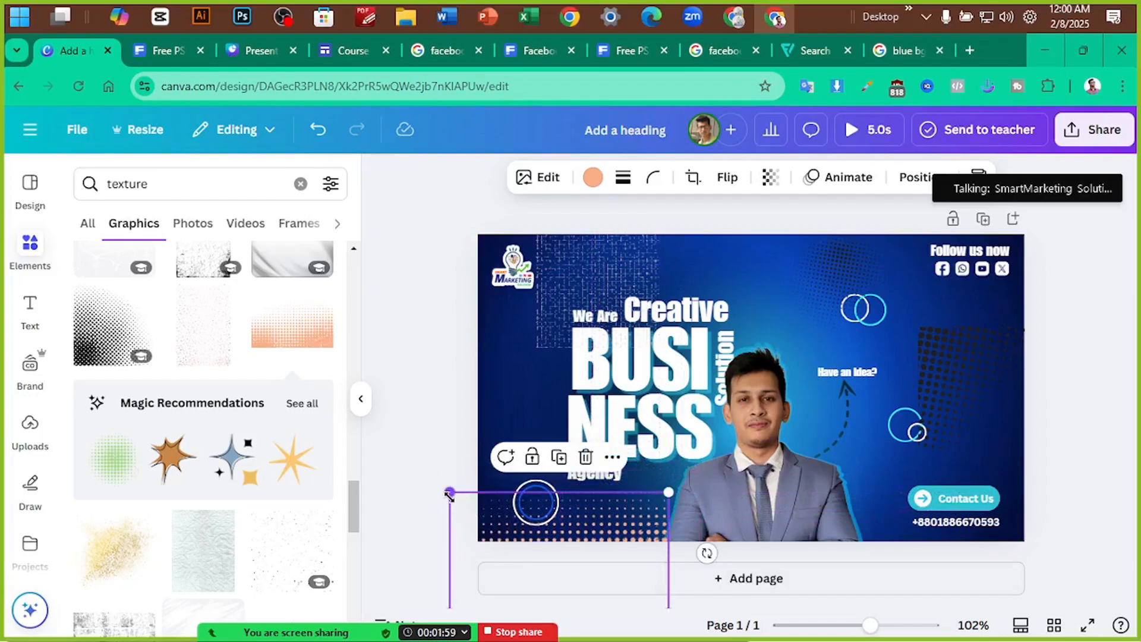
left_click_drag(450, 495, 493, 511)
Recolour the bottom dotted texture light cyan and delete the grid texture
left_click_drag(602, 531, 590, 528)
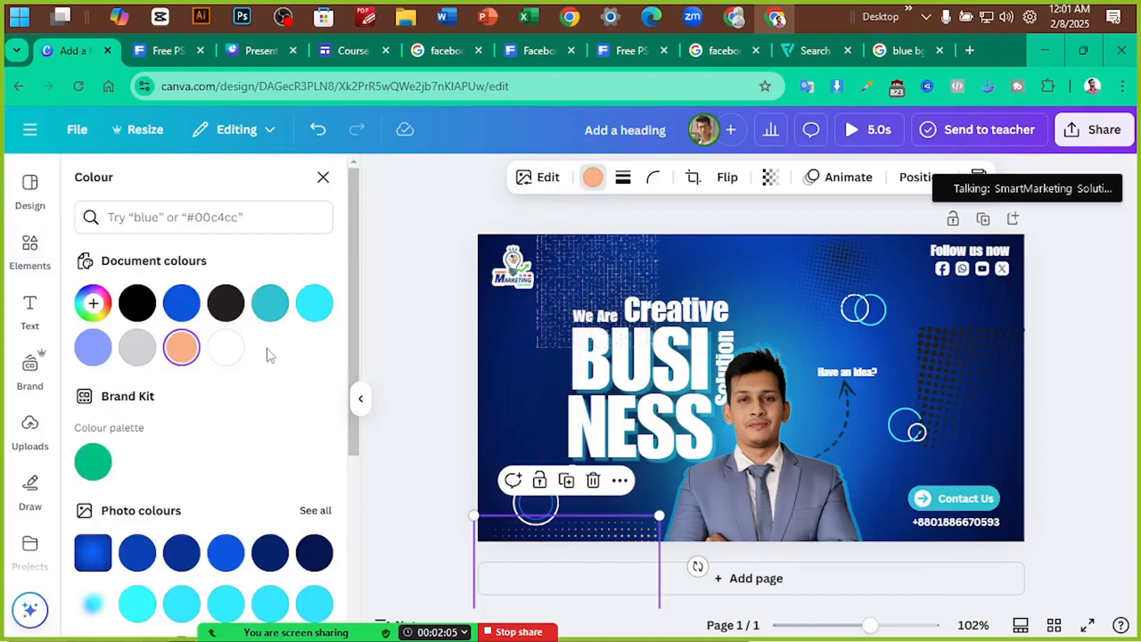
left_click(317, 306)
left_click(577, 545)
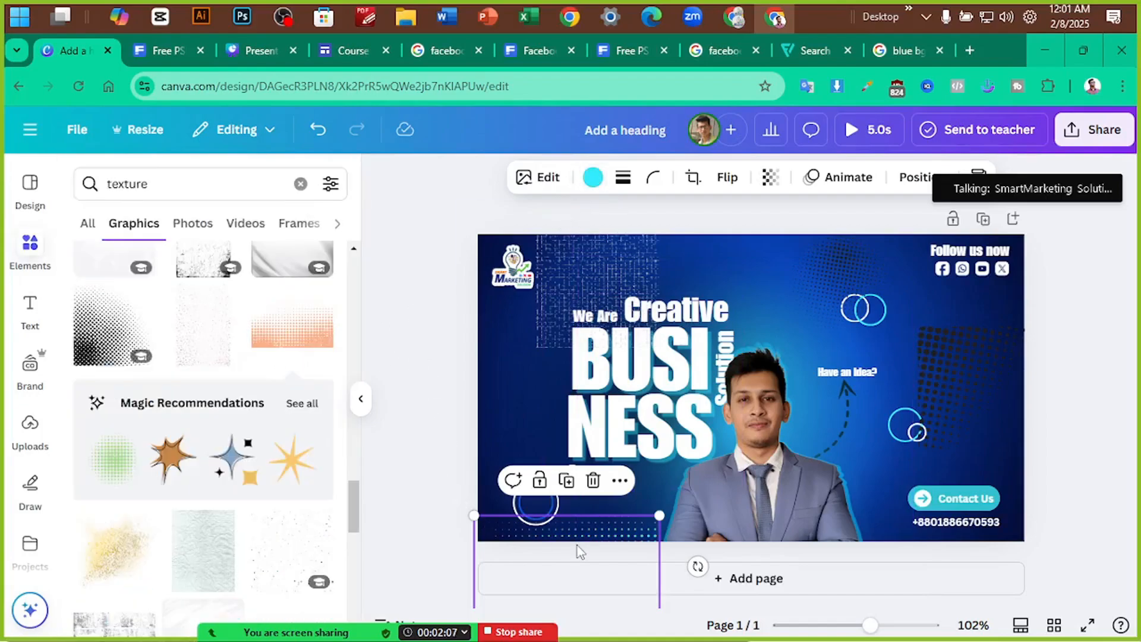
left_click_drag(602, 537, 606, 547)
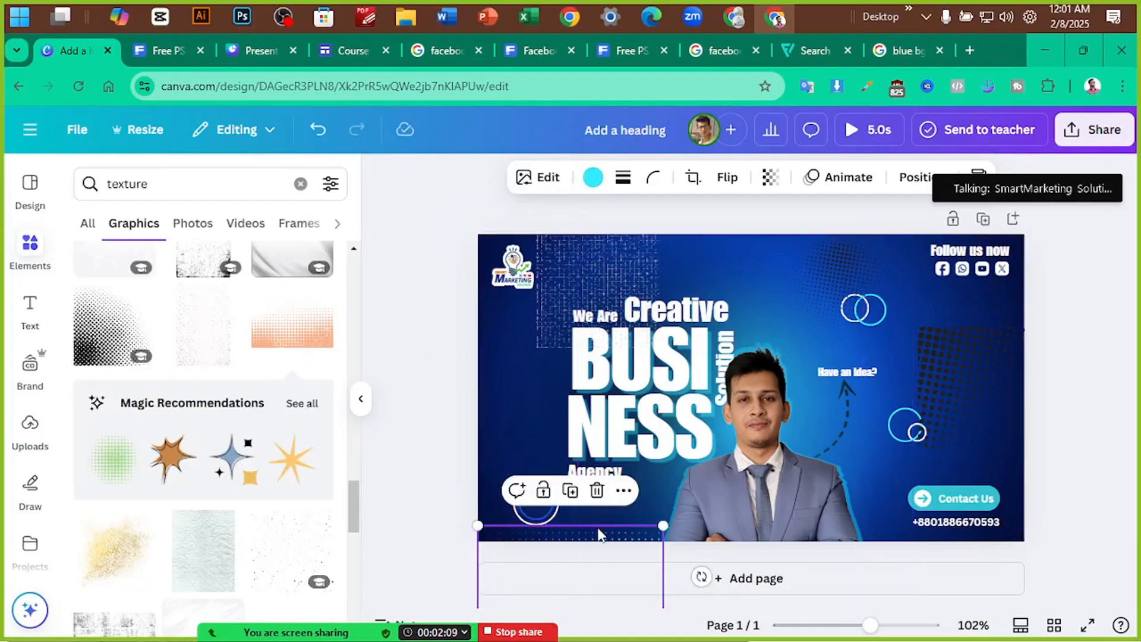
left_click(408, 466)
left_click_drag(584, 280, 486, 319)
key("Delete")
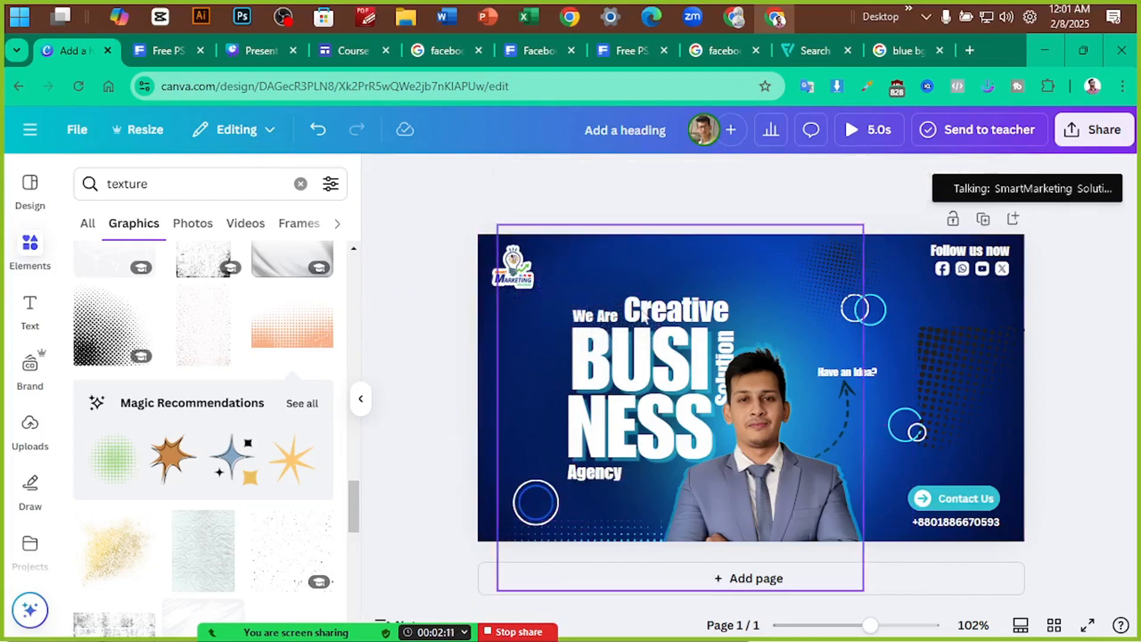
Enlarge the left halftone to about 211×204 and move the right halftone to the top-right corner
left_click_drag(850, 270, 510, 341)
left_click_drag(568, 301, 633, 269)
left_click_drag(529, 347, 522, 402)
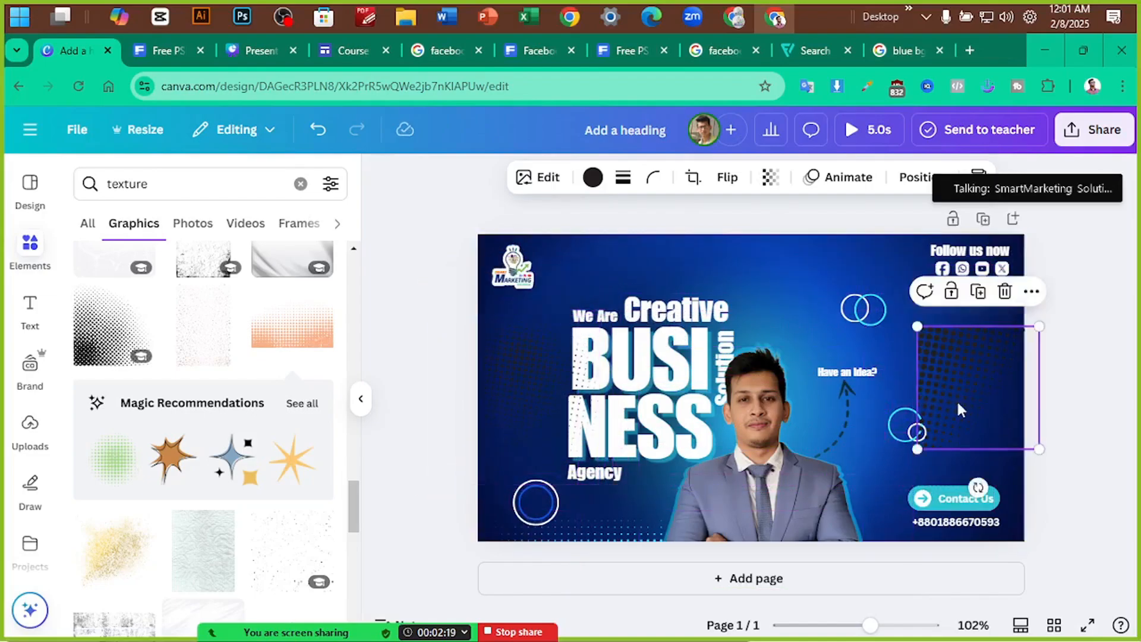
left_click_drag(957, 408, 1135, 345)
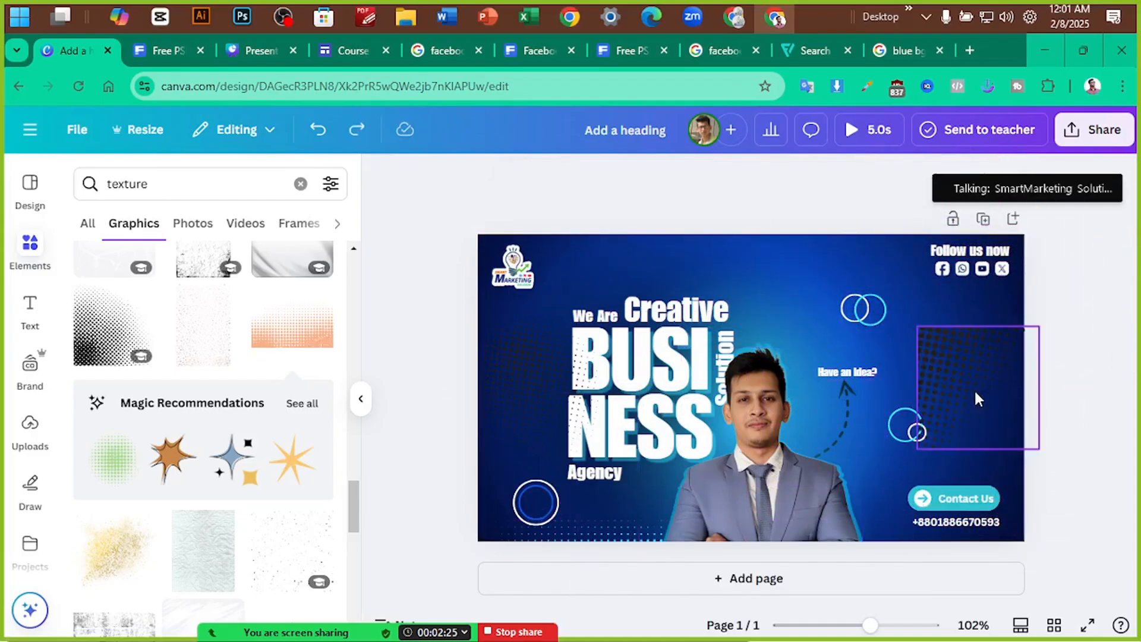
left_click(998, 364)
left_click(729, 185)
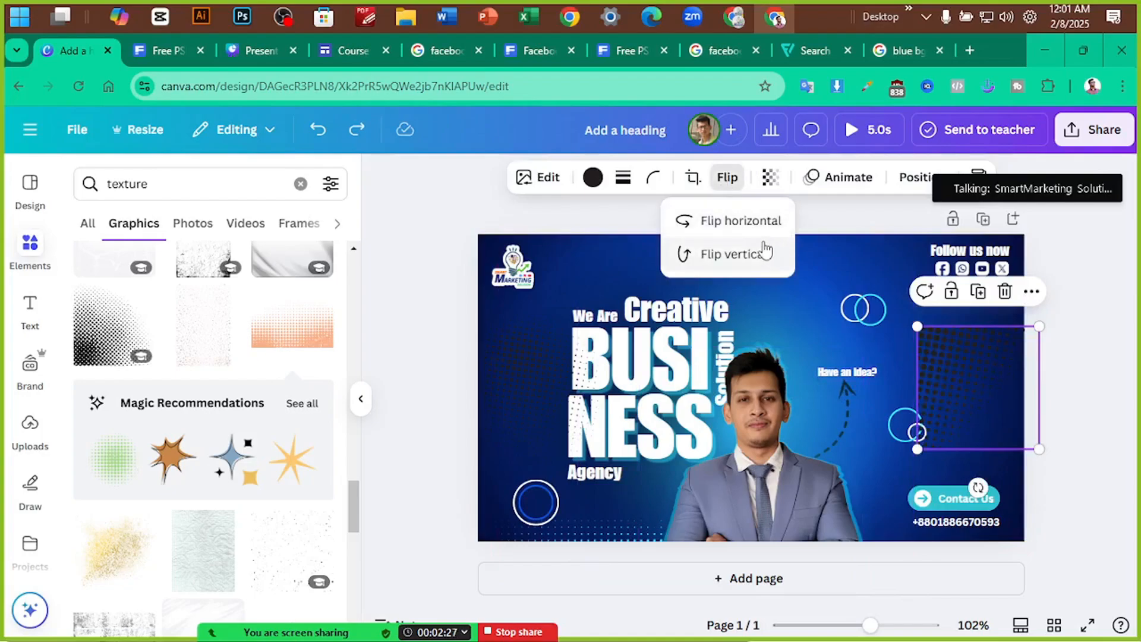
left_click_drag(1000, 389, 988, 284)
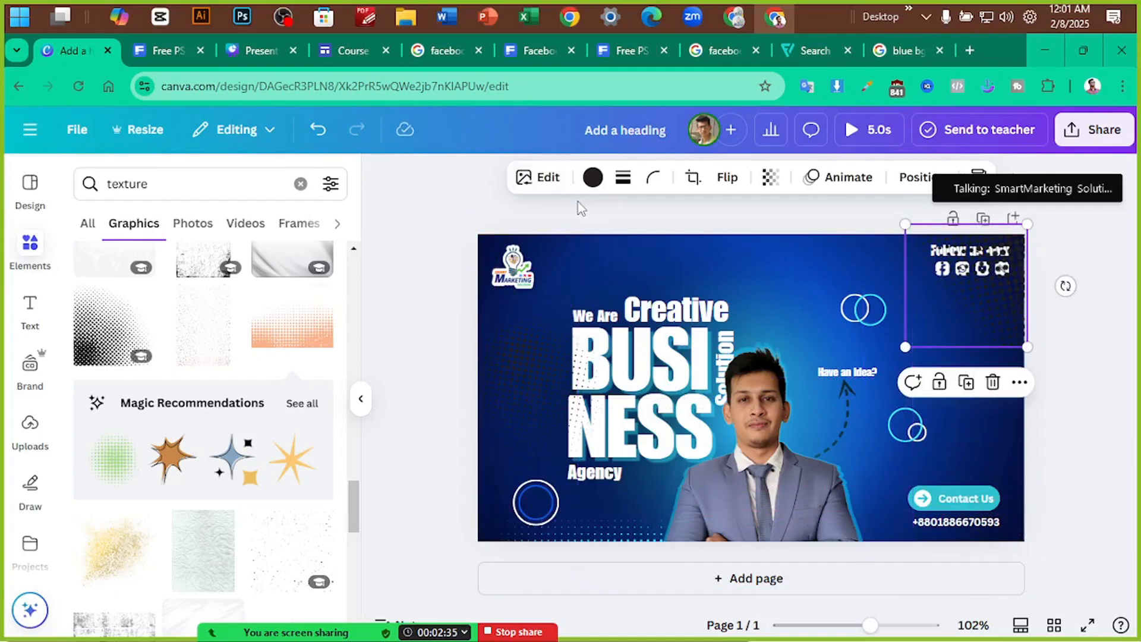
Make the top-right halftone cyan and shrink it into the corner; move the left halftone right
left_click(590, 183)
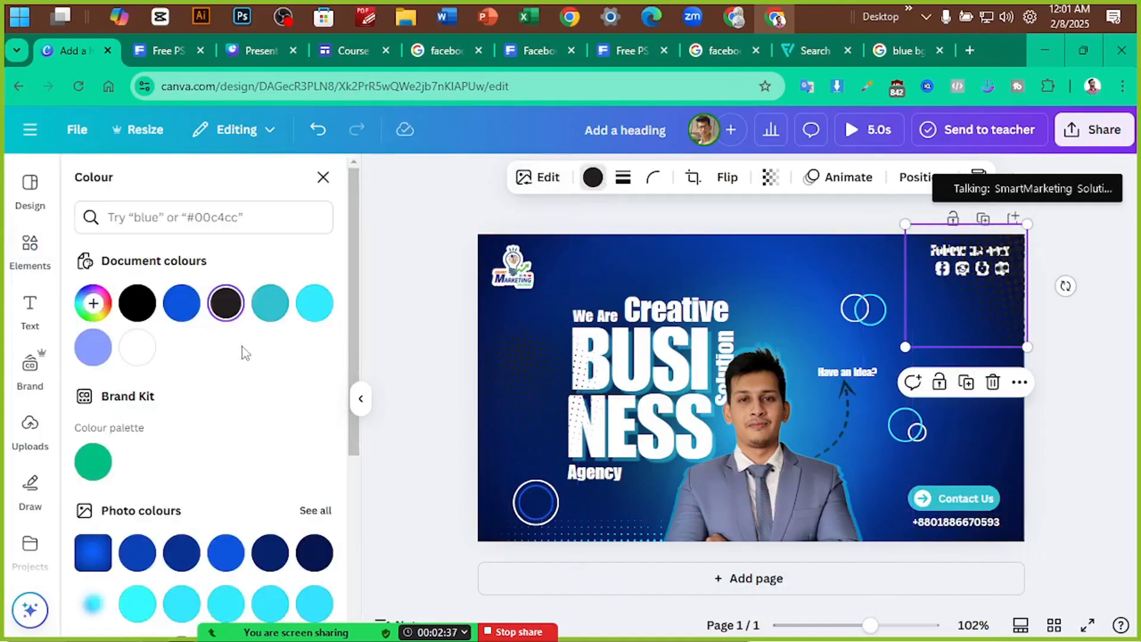
left_click(315, 303)
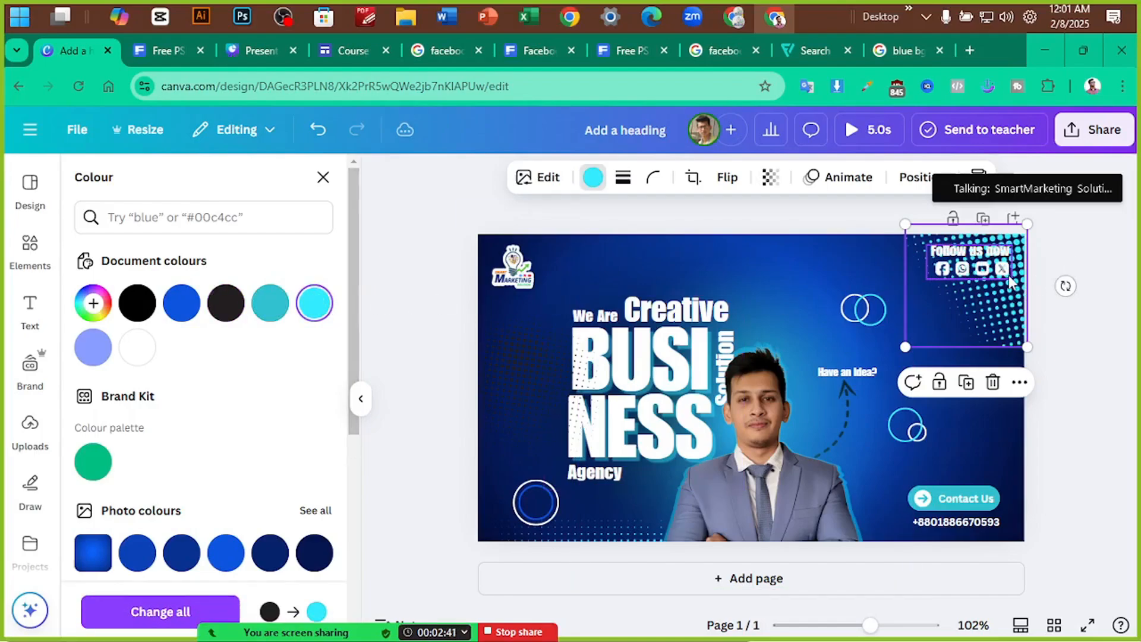
left_click(998, 316)
mouse_move(998, 316)
left_mouse_down()
mouse_move(1026, 328)
mouse_move(1025, 376)
mouse_move(1004, 333)
mouse_move(1029, 280)
mouse_move(1038, 301)
mouse_move(1016, 324)
mouse_move(1010, 301)
left_mouse_up()
left_click_drag(1040, 349, 1012, 288)
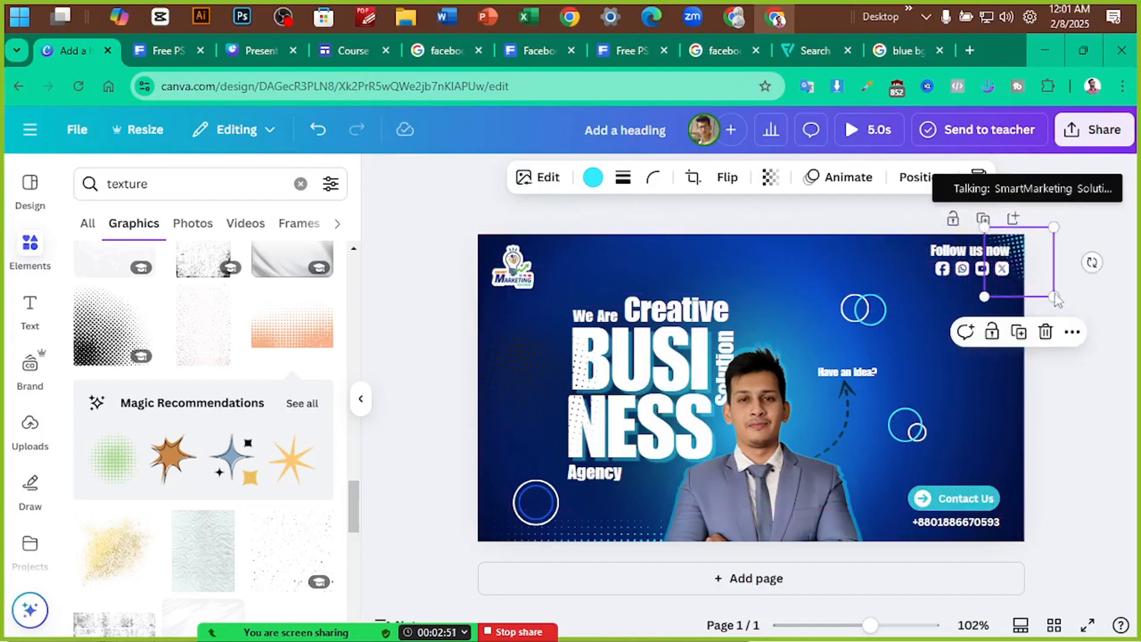
left_click(1114, 321)
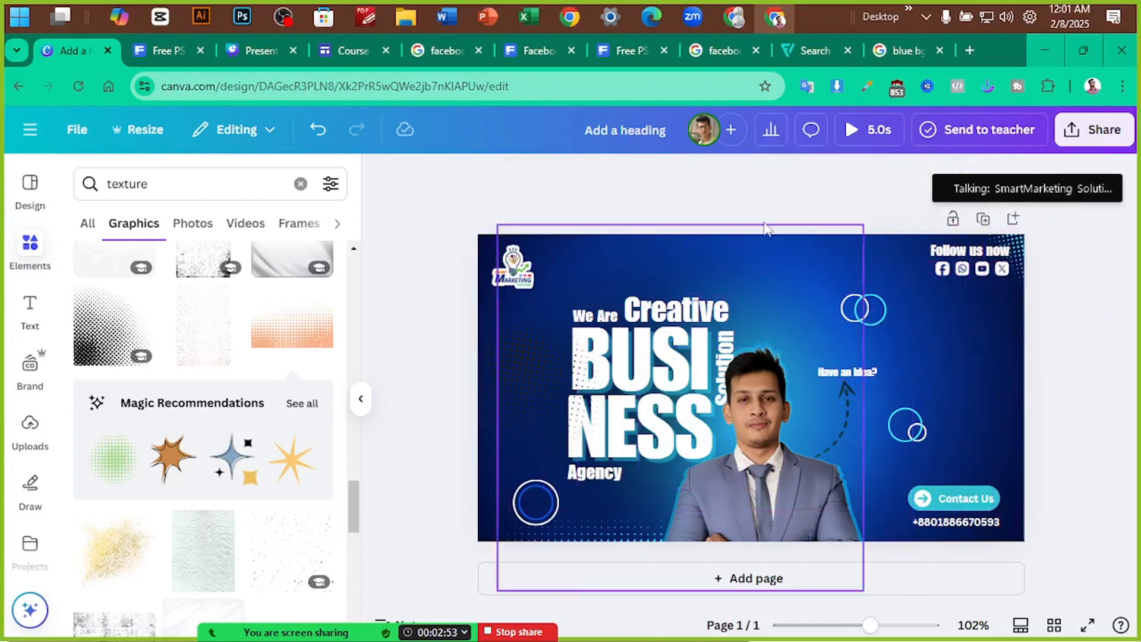
left_click_drag(539, 386, 1002, 388)
Colour the moved halftone light cyan, fade it to about 56 transparency, and place it bottom-right
left_click(593, 177)
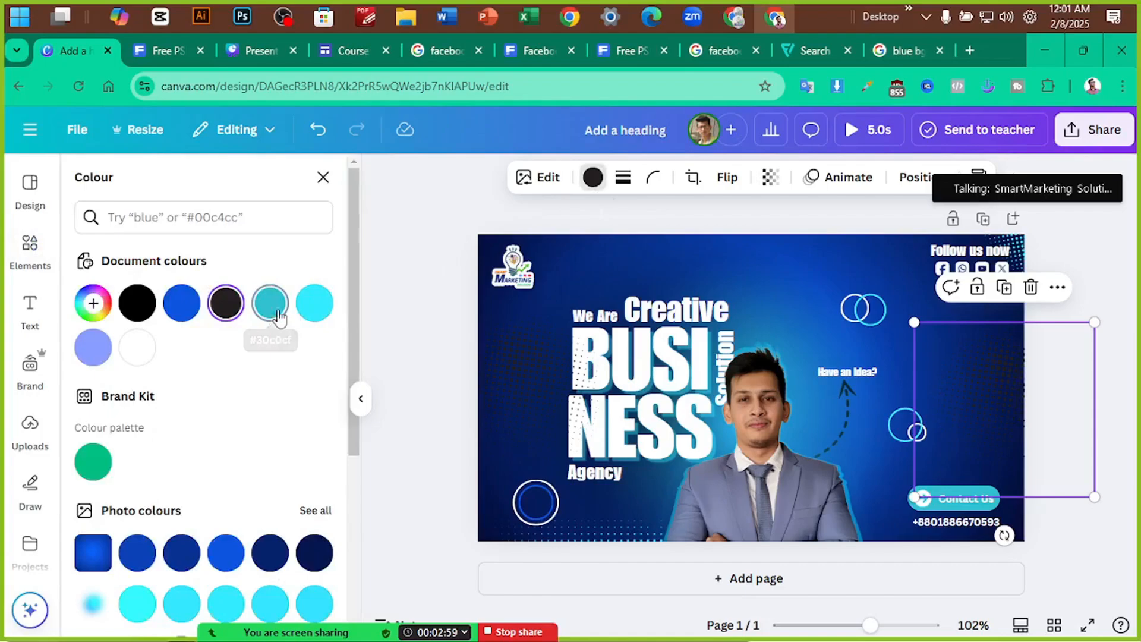
left_click(313, 306)
scroll(261, 416, "down", 5)
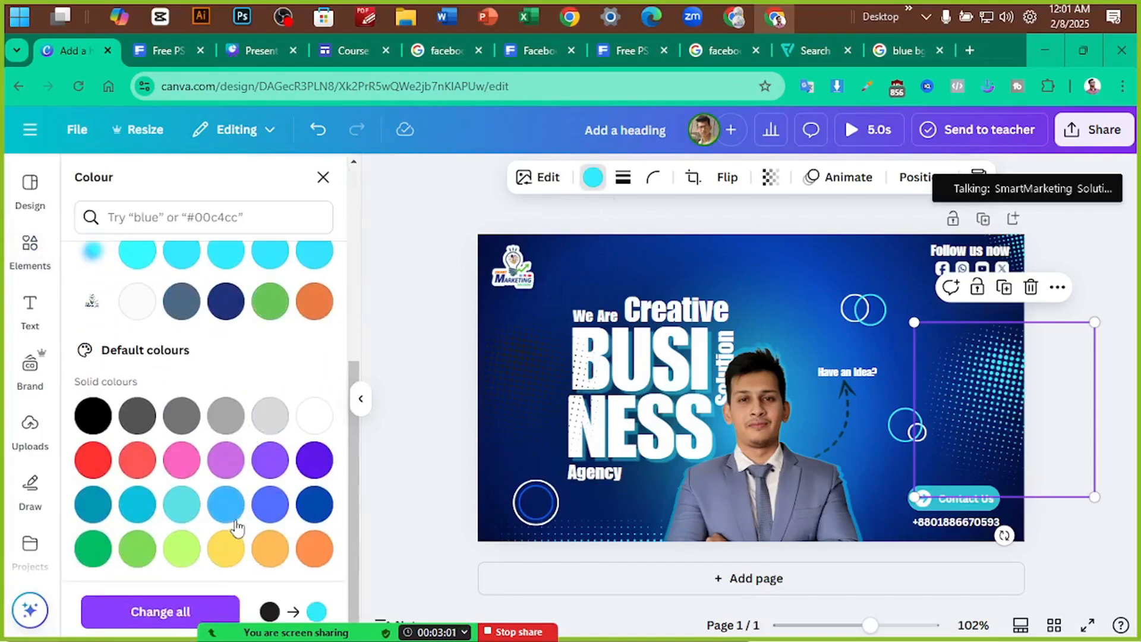
left_click(191, 515)
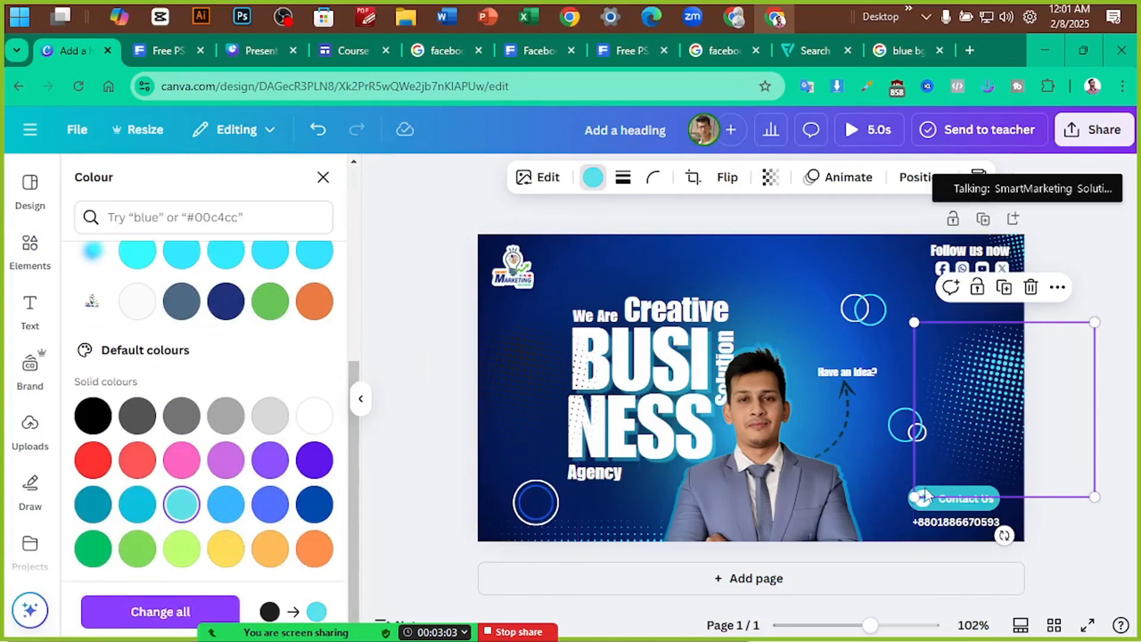
left_click(770, 177)
left_click_drag(816, 245, 756, 247)
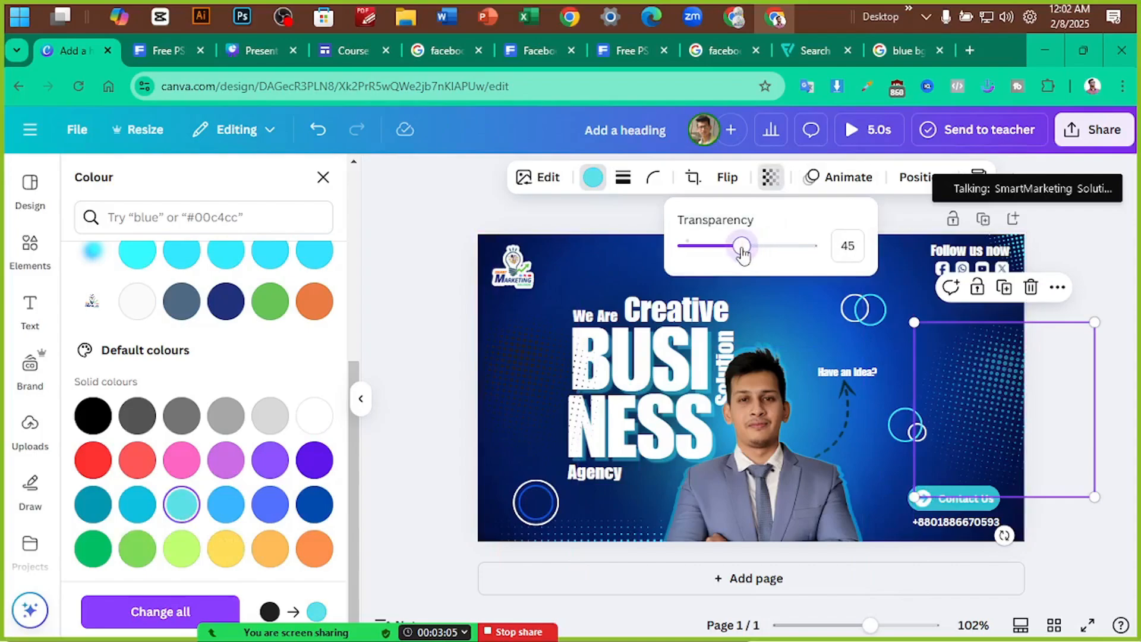
left_click_drag(1022, 402, 1025, 465)
Set the top-right halftone's transparency to 53 and shift the dark left texture further left
left_click(1023, 265)
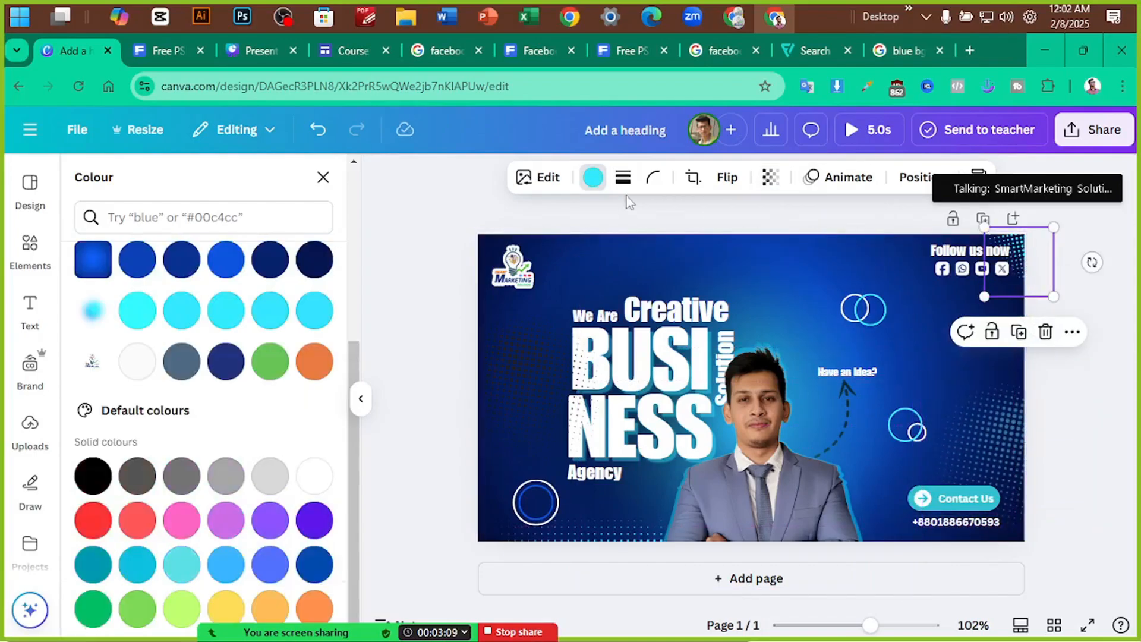
left_click(770, 178)
left_click(752, 252)
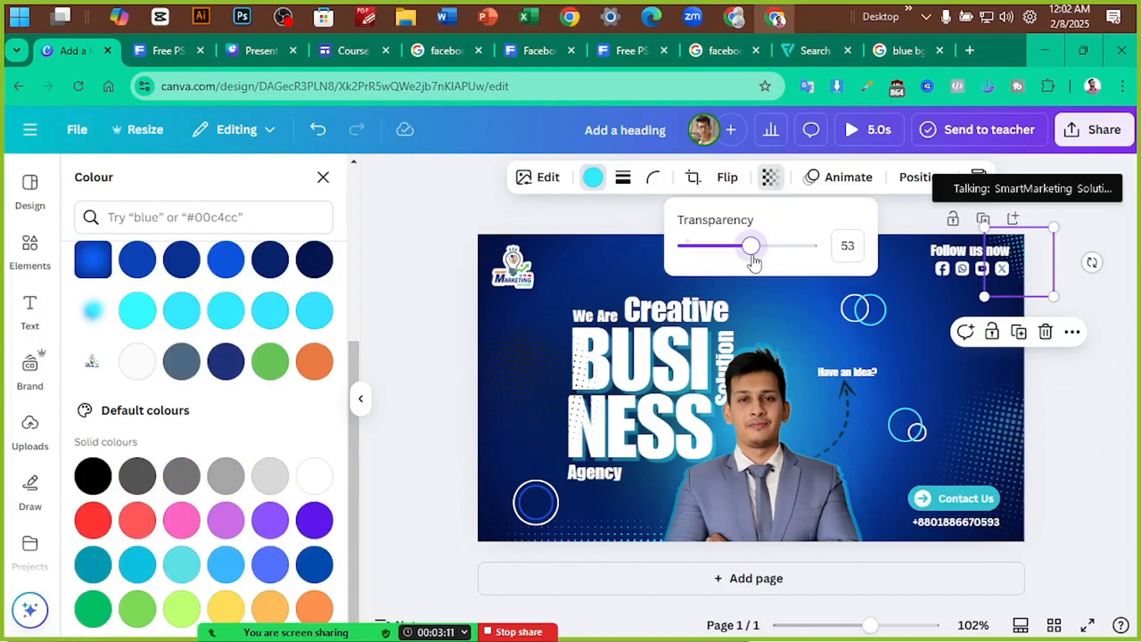
left_click(534, 374)
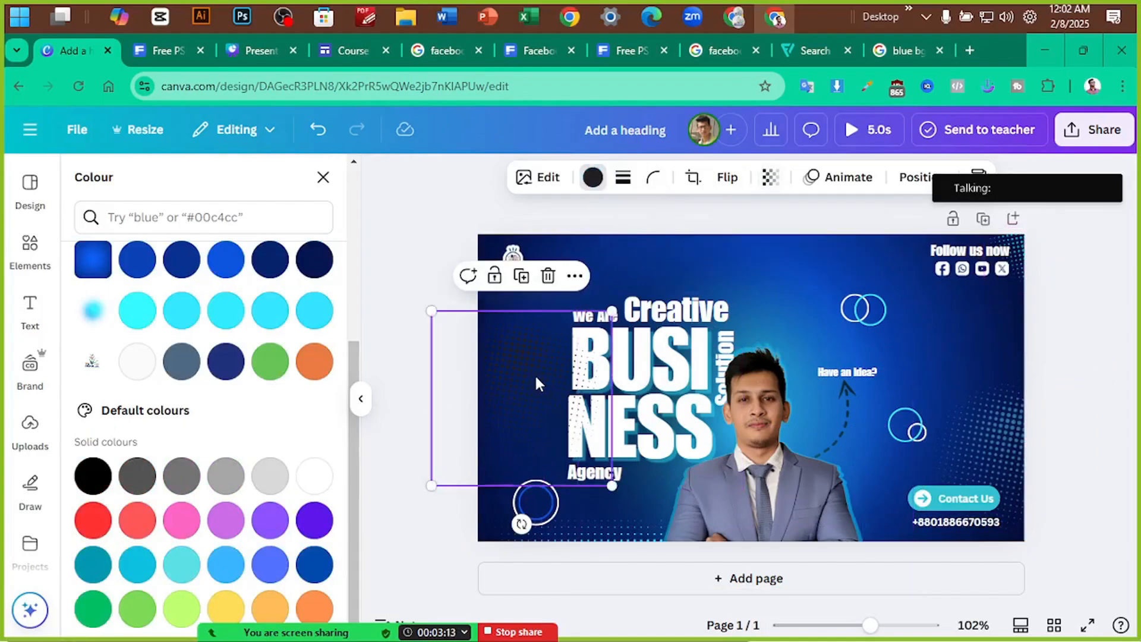
left_click_drag(534, 374, 533, 384)
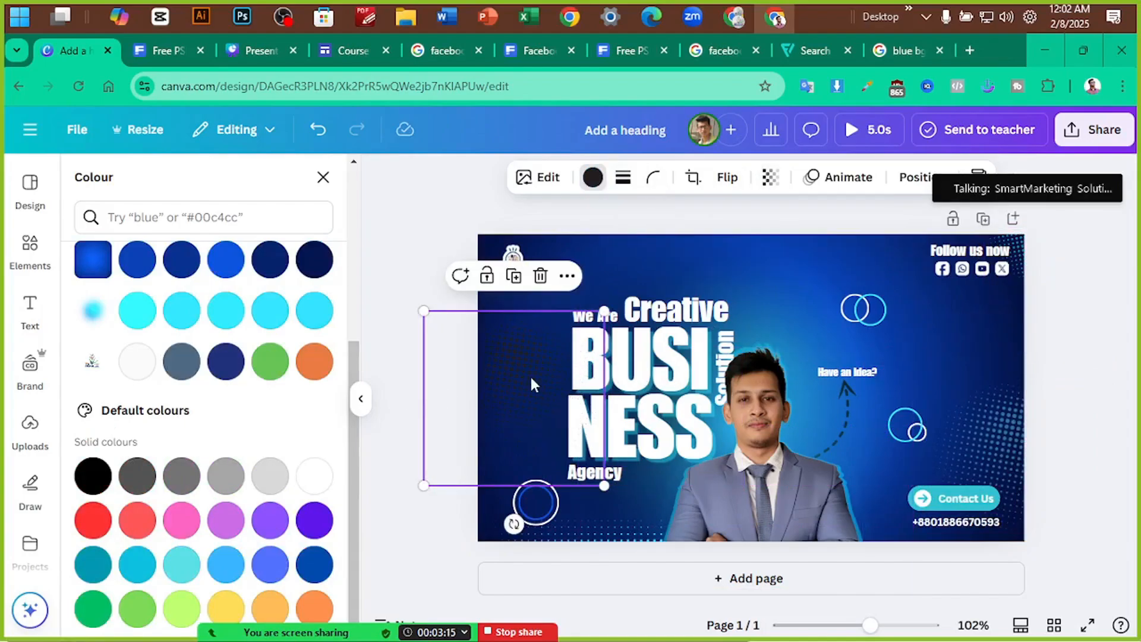
left_click(322, 177)
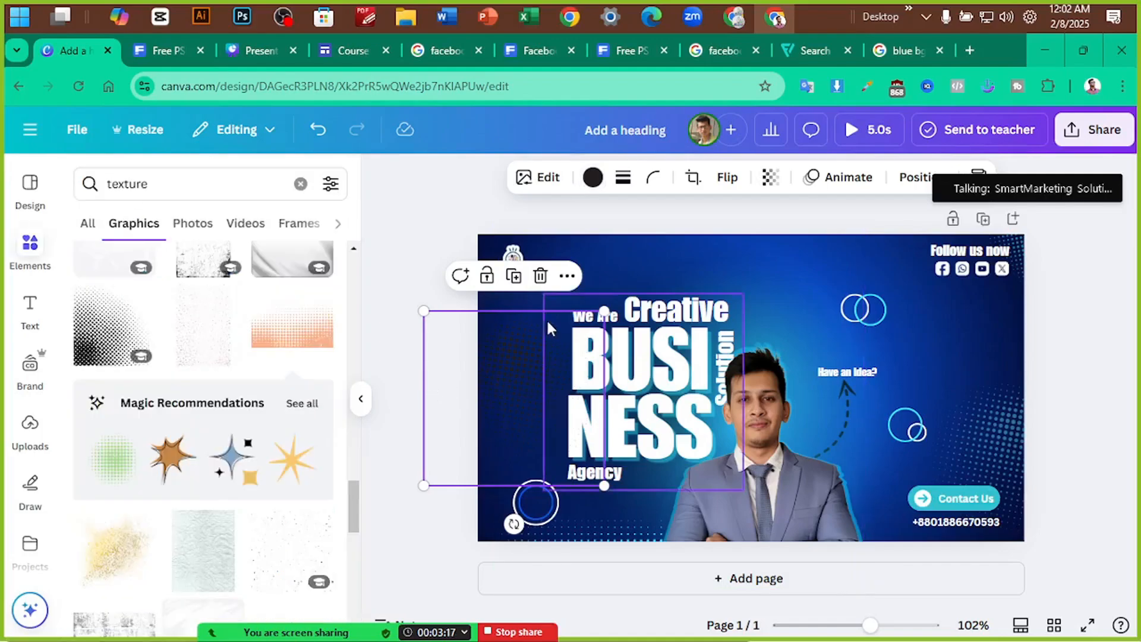
left_click(1097, 327)
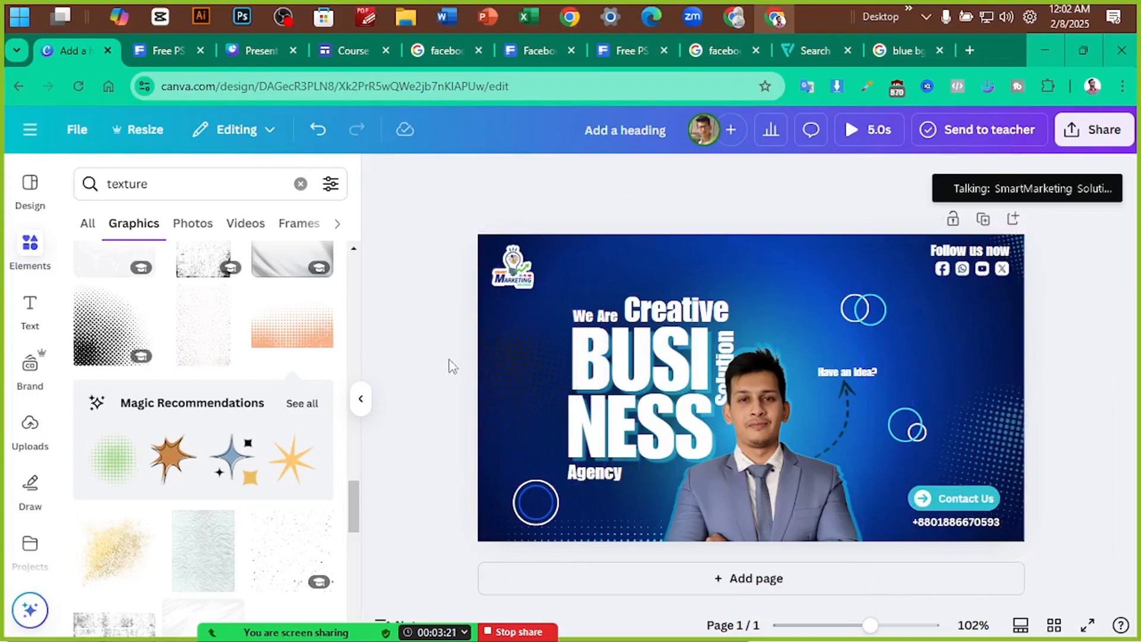
left_click_drag(492, 371, 469, 369)
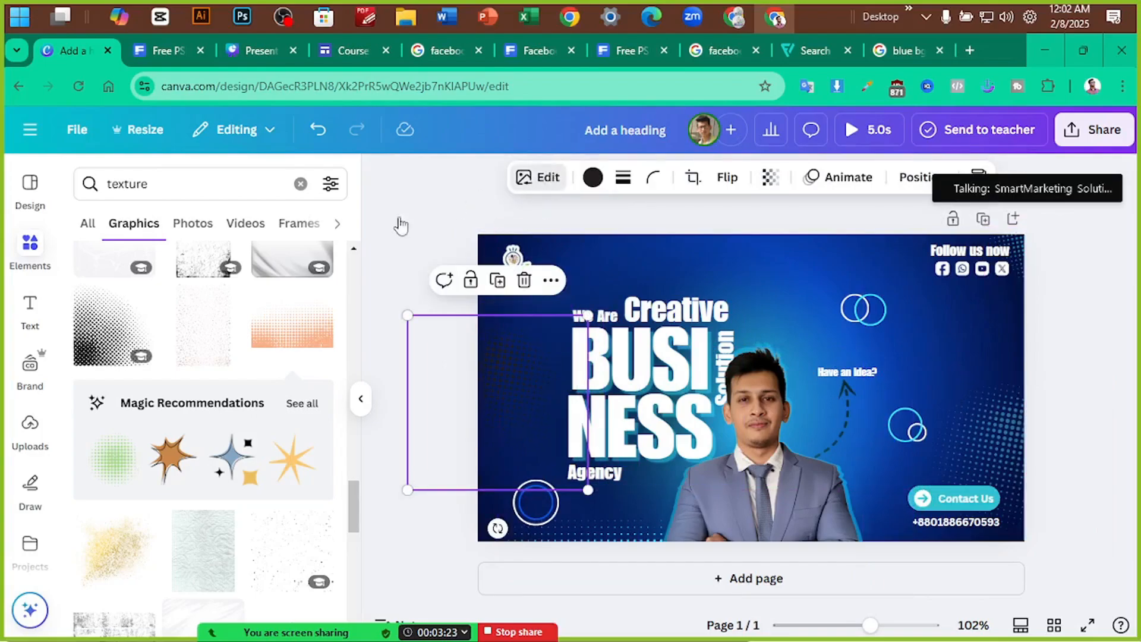
Blur the left dark texture to about 51, leaving the bottom-right halftone unblurred
scroll(246, 437, "down", 3)
left_click(215, 432)
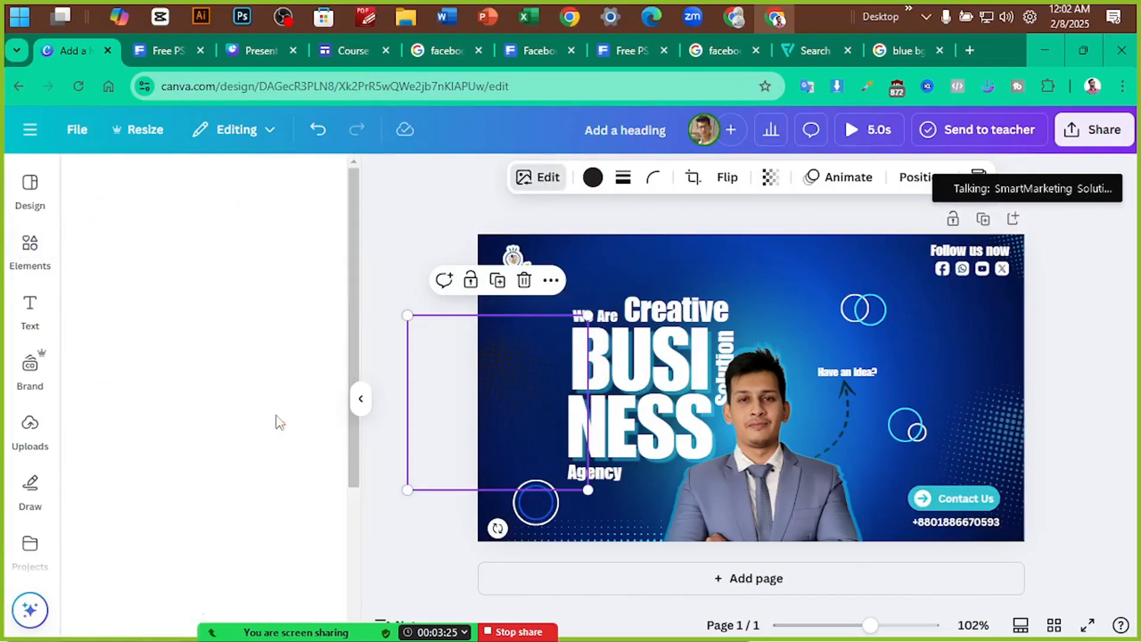
left_click_drag(135, 255, 191, 263)
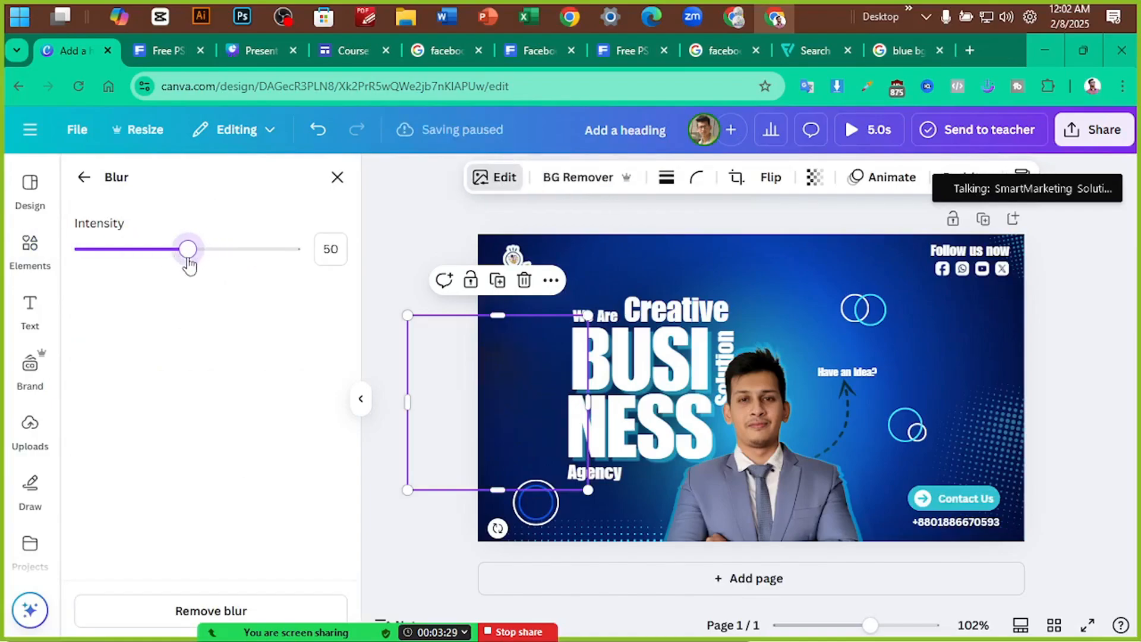
left_click(1014, 402)
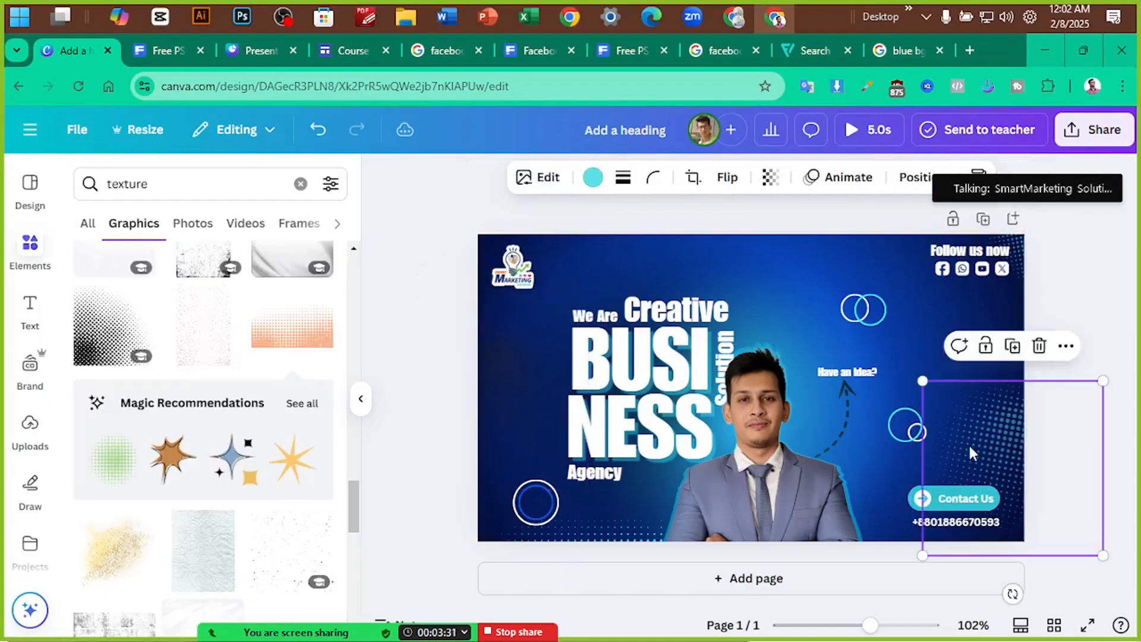
left_click(537, 177)
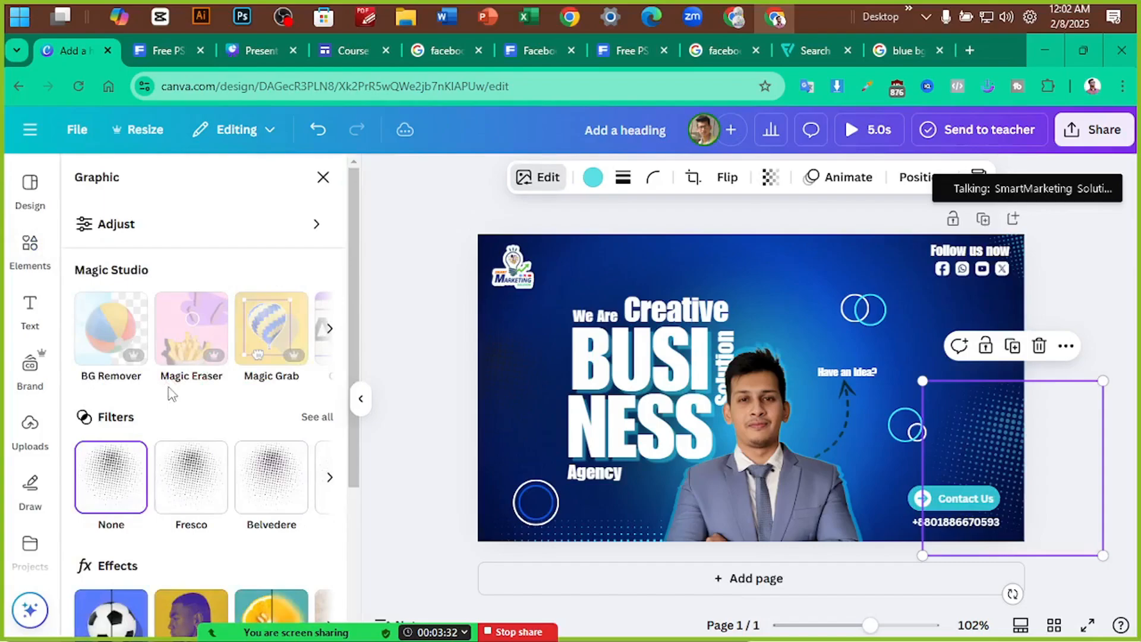
left_click(208, 594)
mouse_move(177, 256)
left_mouse_down()
mouse_move(270, 265)
mouse_move(184, 260)
left_mouse_up()
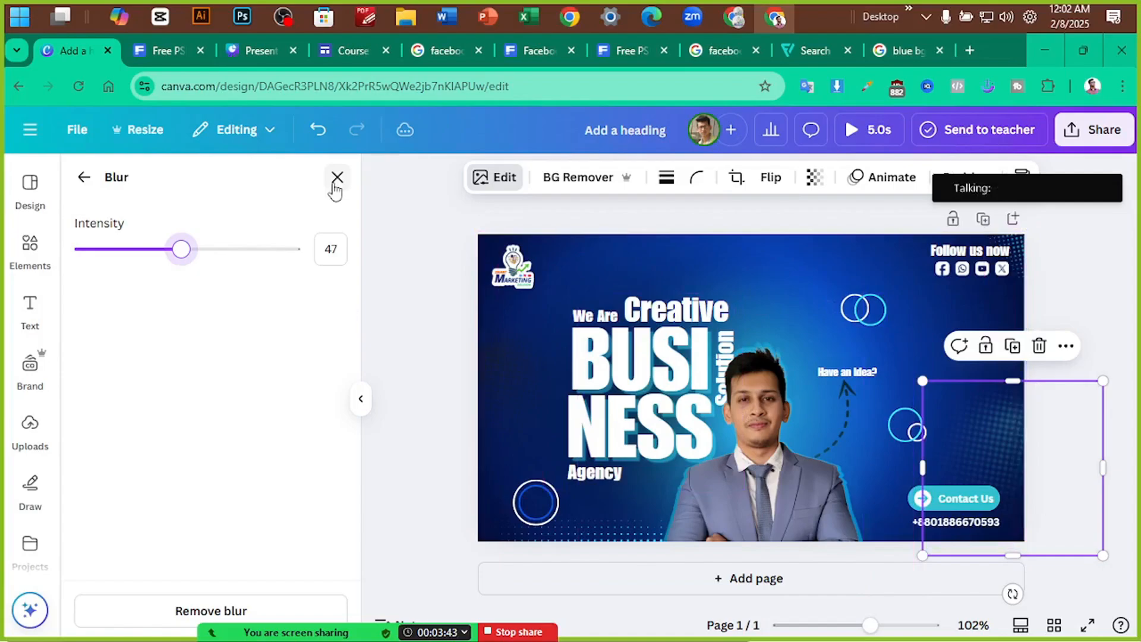
mouse_move(162, 263)
left_mouse_down()
mouse_move(94, 273)
mouse_move(133, 275)
mouse_move(115, 275)
mouse_move(146, 261)
left_mouse_up()
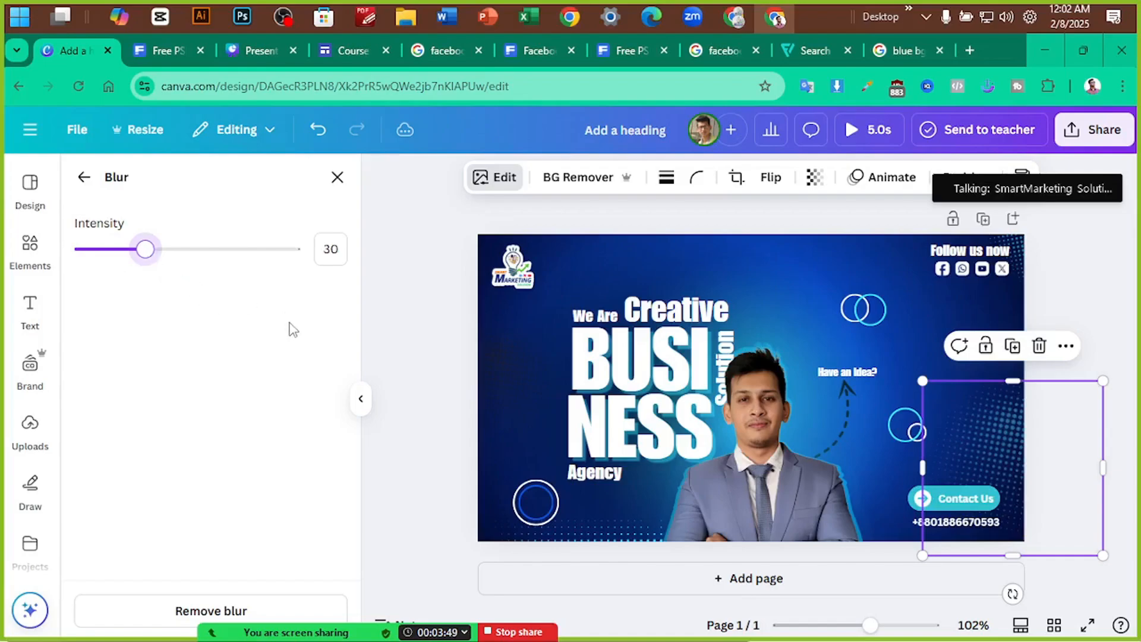
left_click(162, 608)
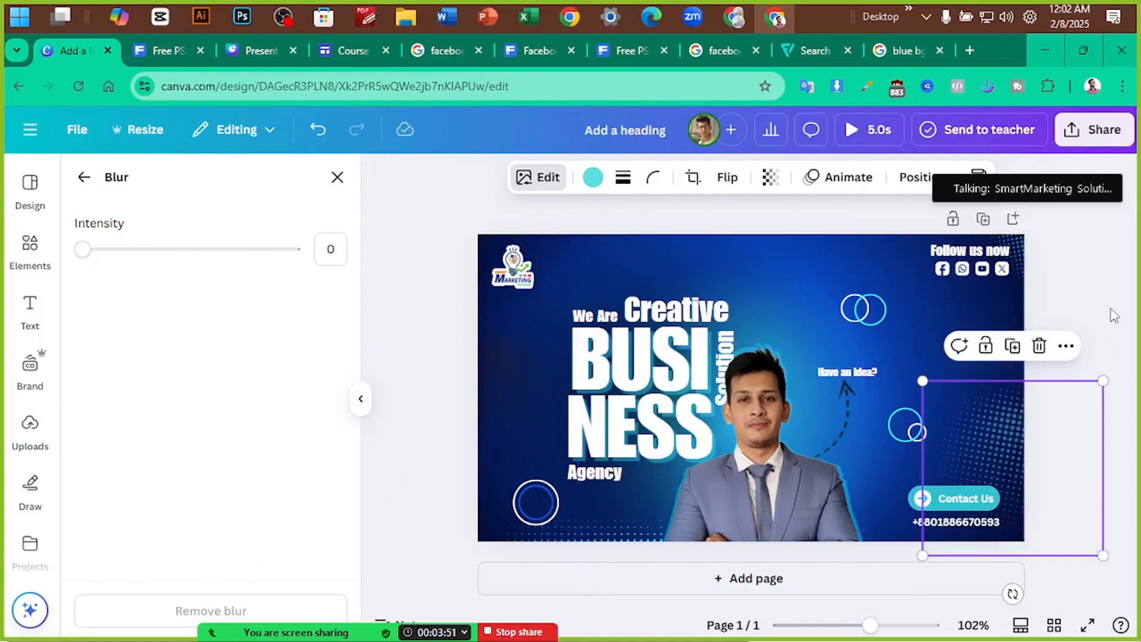
Blur the top-right halftone texture to intensity 25
left_click(1008, 258)
left_click(592, 178)
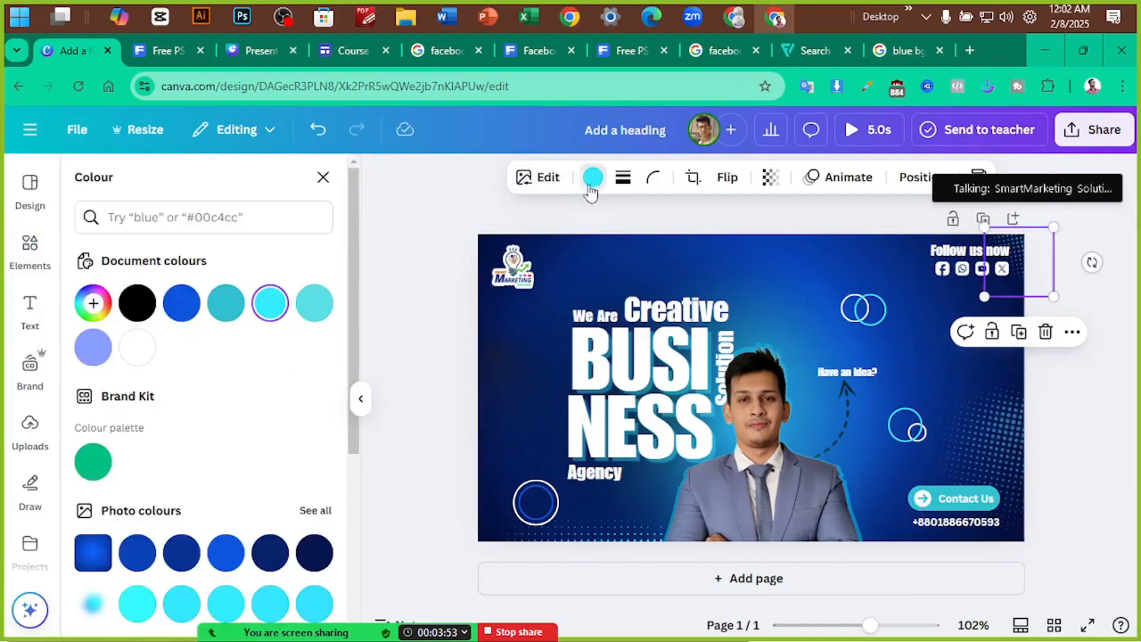
left_click(286, 606)
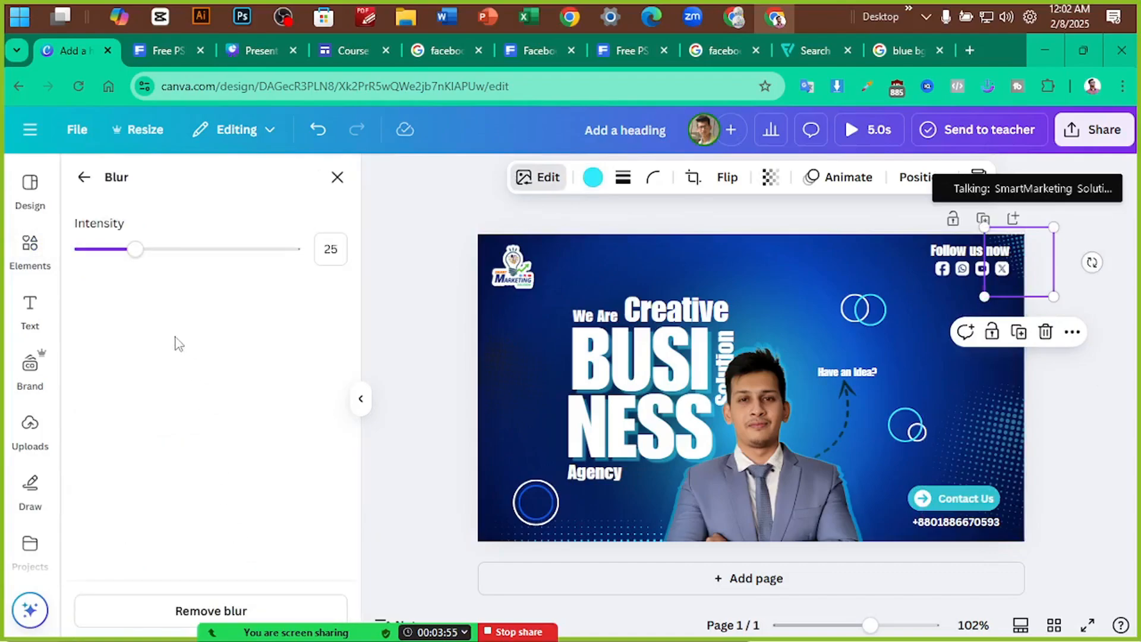
left_click(440, 234)
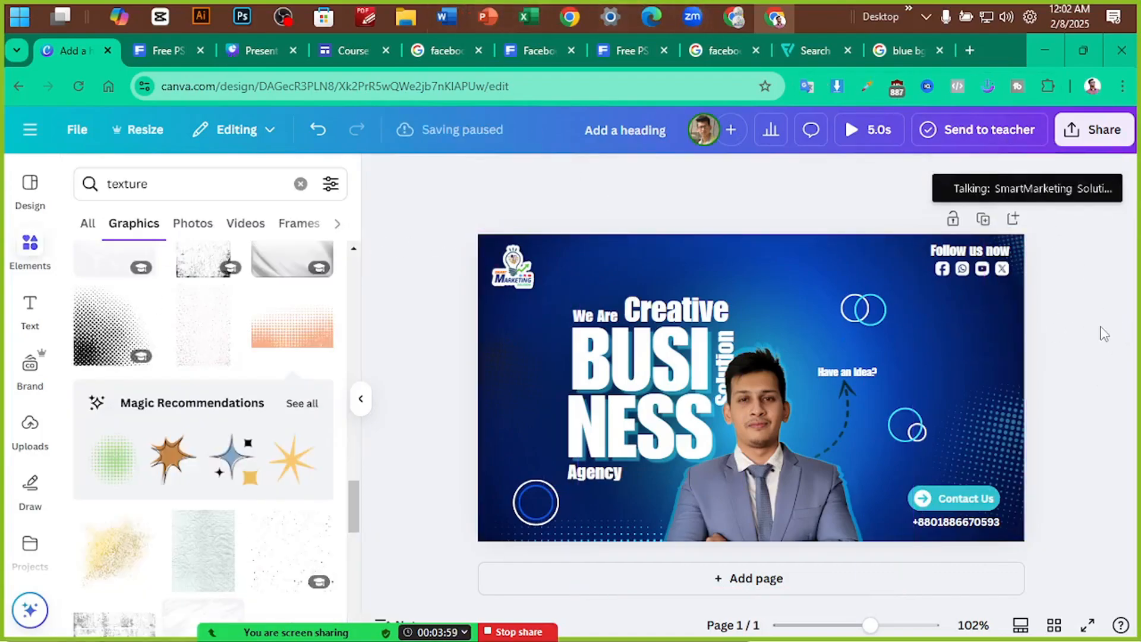
Nudge the bottom-right halftone and give the Contact Us text a Lift style at intensity 66
left_click_drag(997, 428, 1006, 442)
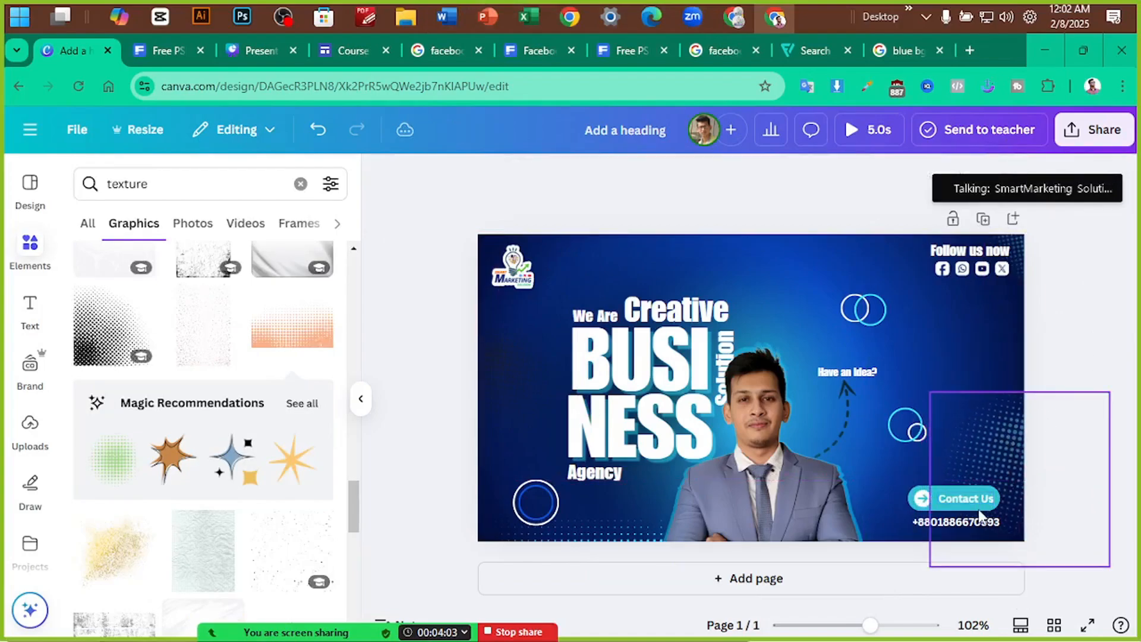
double_click(966, 498)
left_click(843, 187)
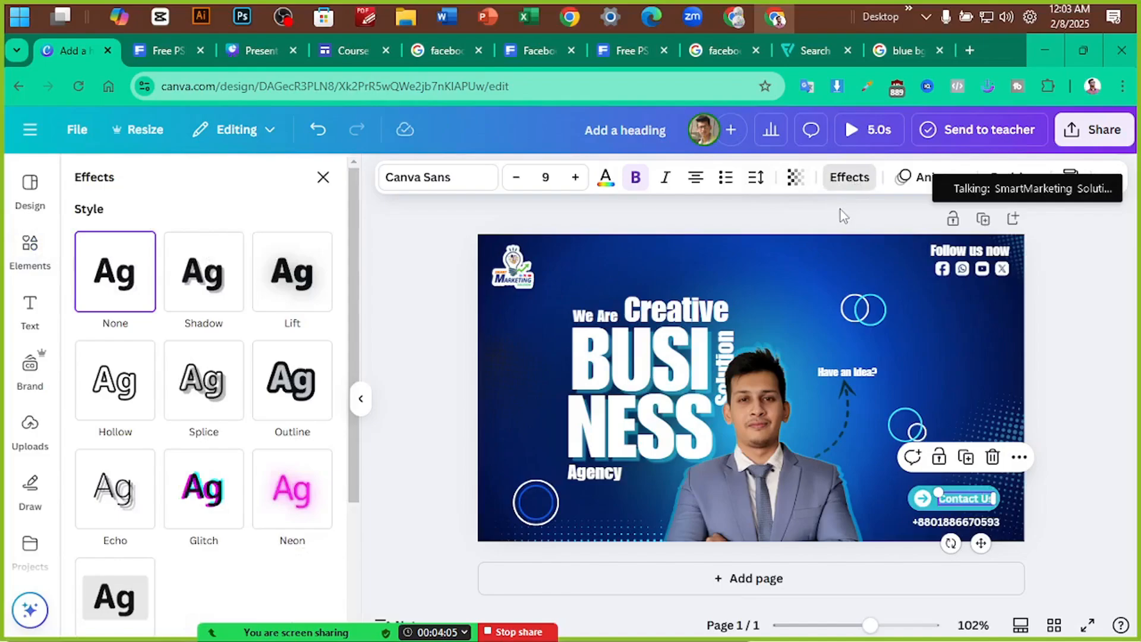
left_click(285, 287)
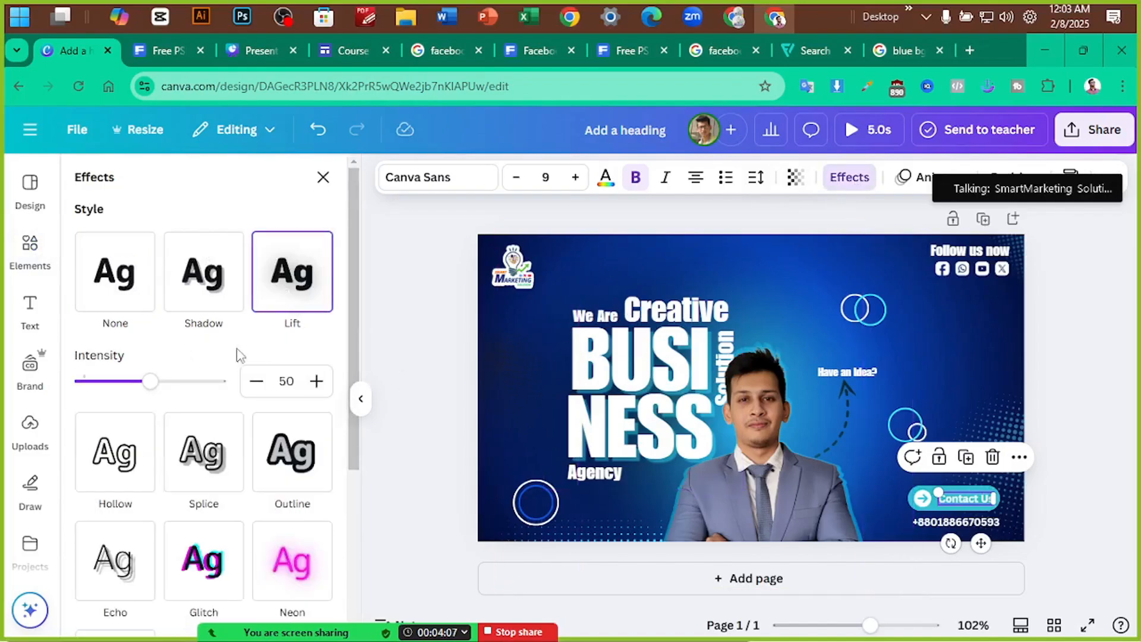
left_click_drag(168, 385, 174, 385)
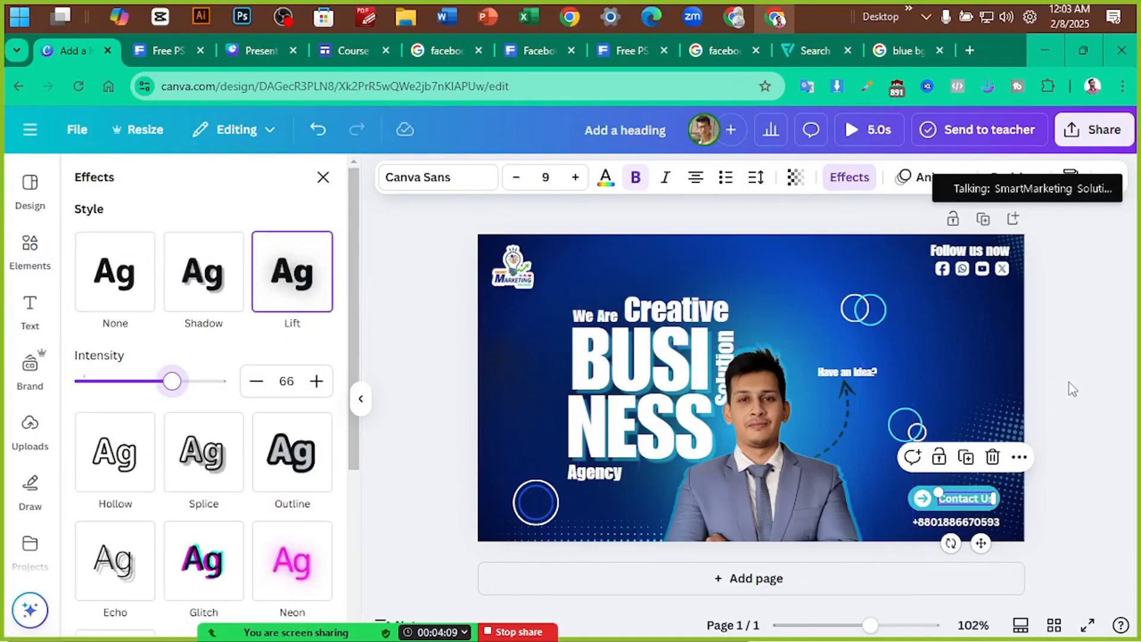
left_click(1110, 469)
Reopen the Contact Us text for editing, then deselect it
scroll(1065, 441, "up", 2)
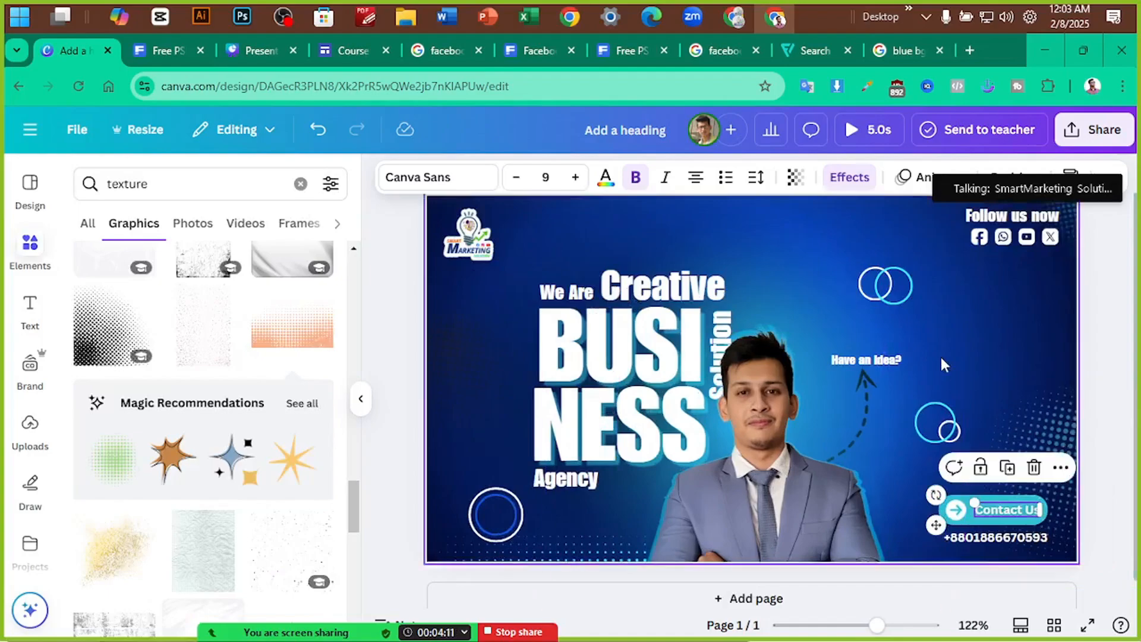
left_click(990, 314)
left_click(1018, 513)
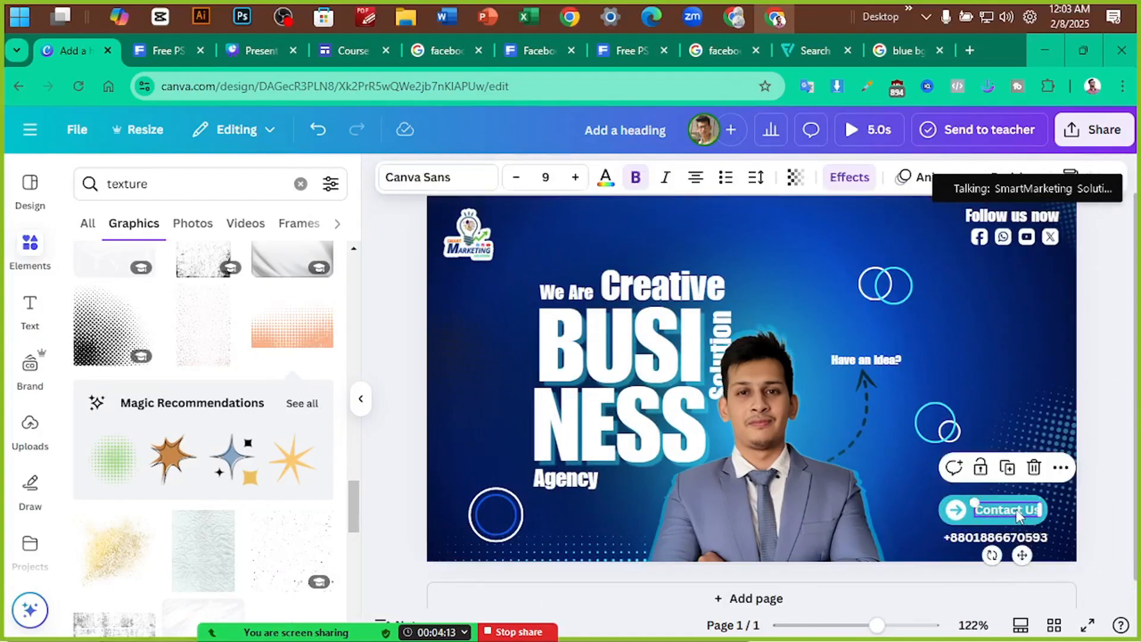
double_click(1023, 508)
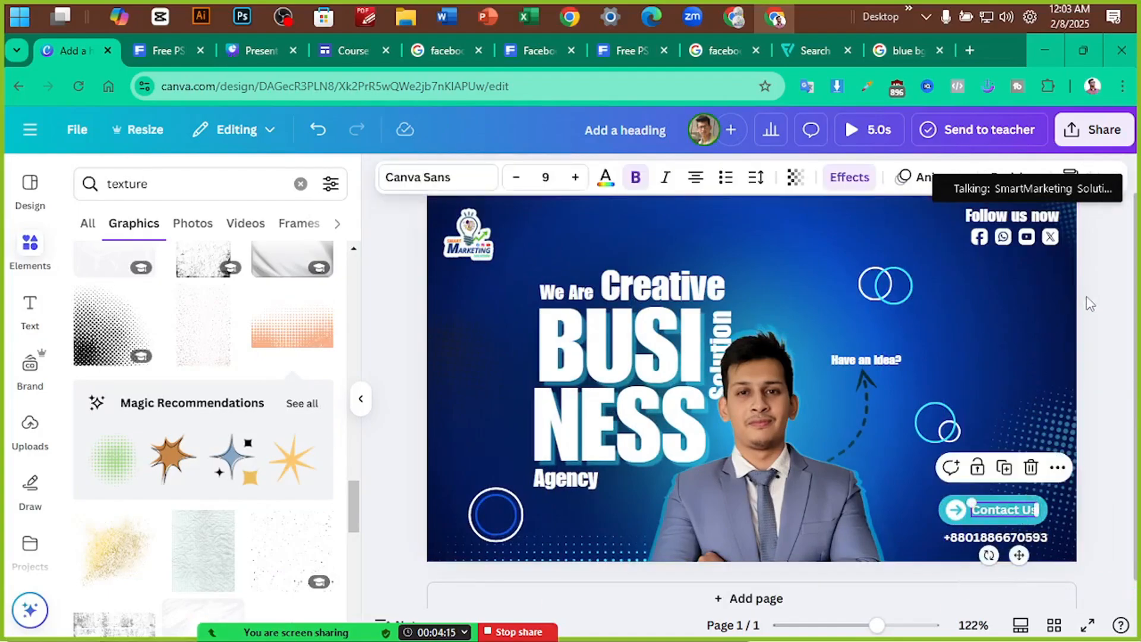
scroll(1089, 304, "down", 2)
scroll(1084, 301, "up", 1)
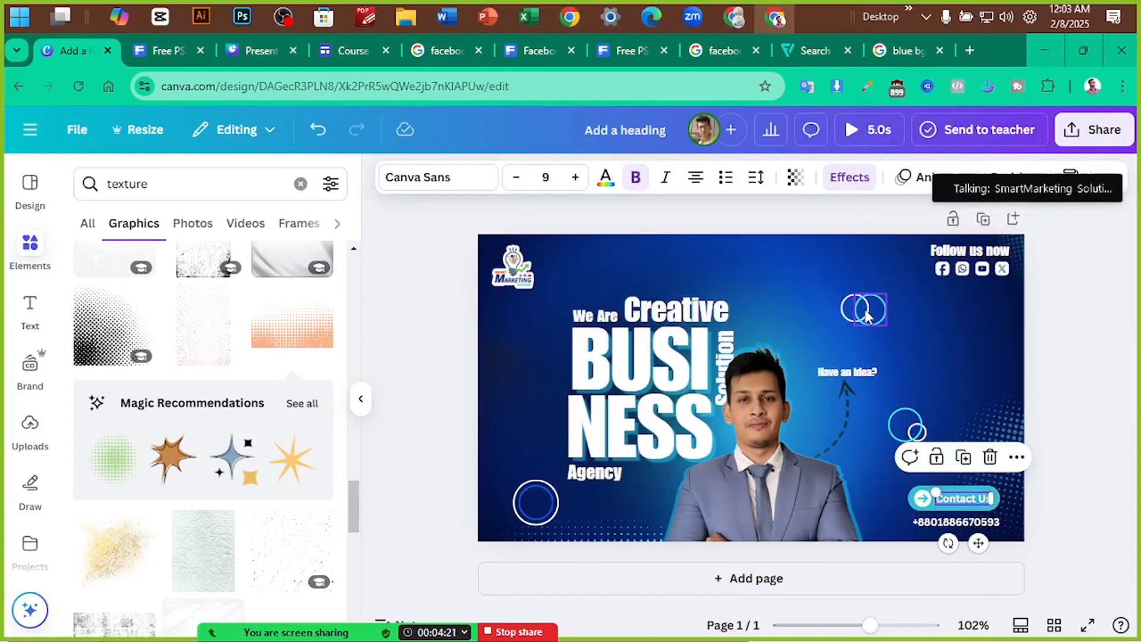
left_click(1064, 323)
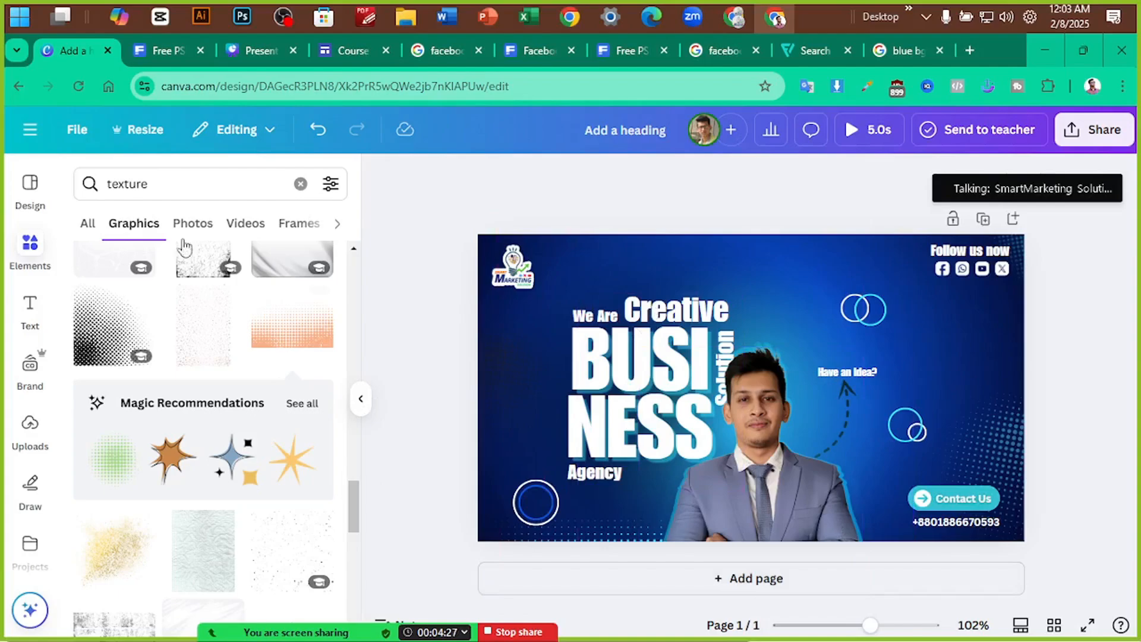
left_click(164, 50)
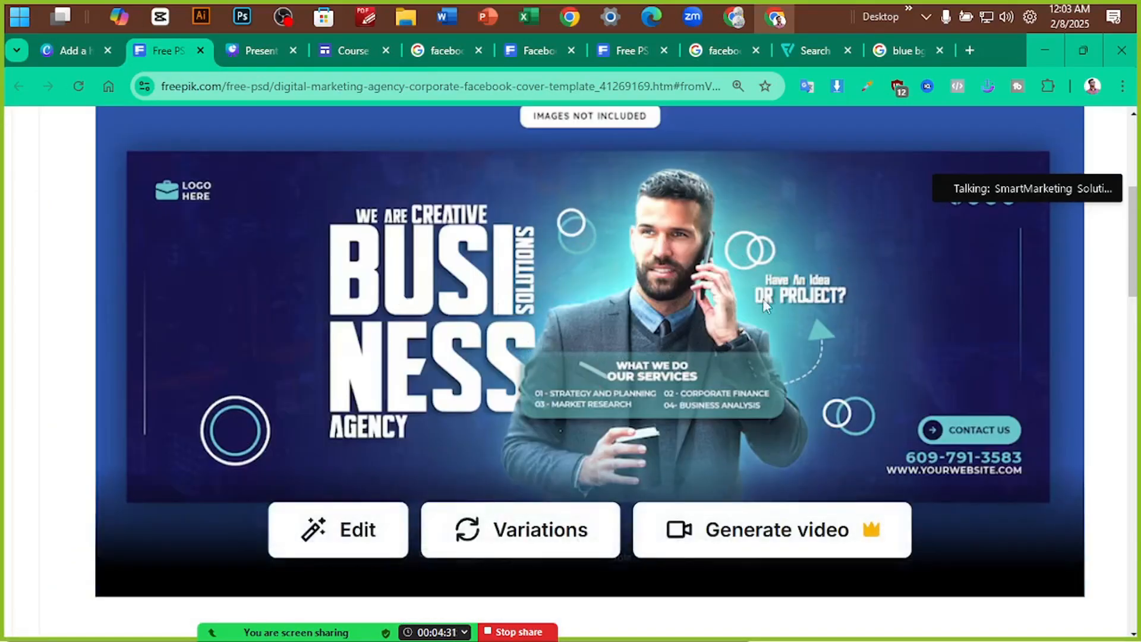
left_click(79, 54)
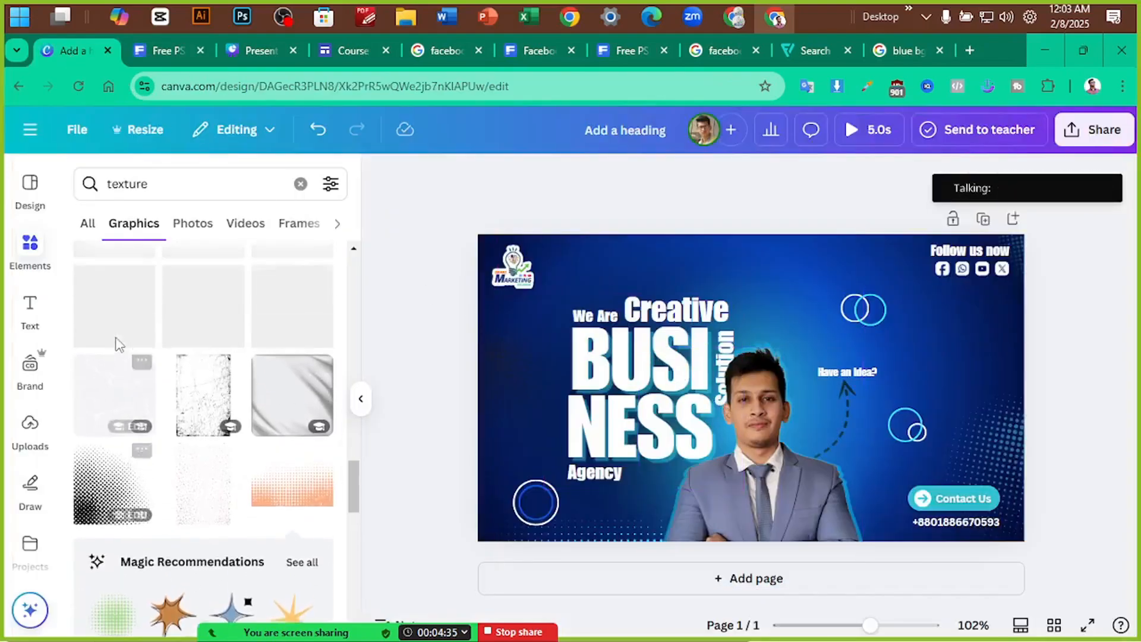
Search Elements for 'glow' and add the gold glow graphic
left_click(300, 183)
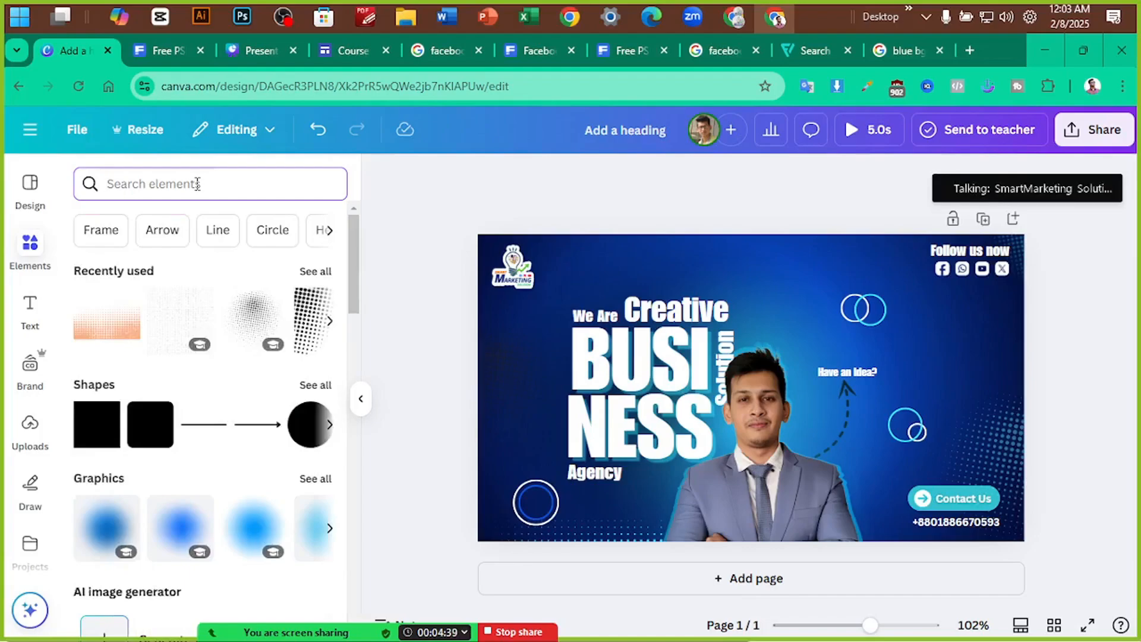
type("glow")
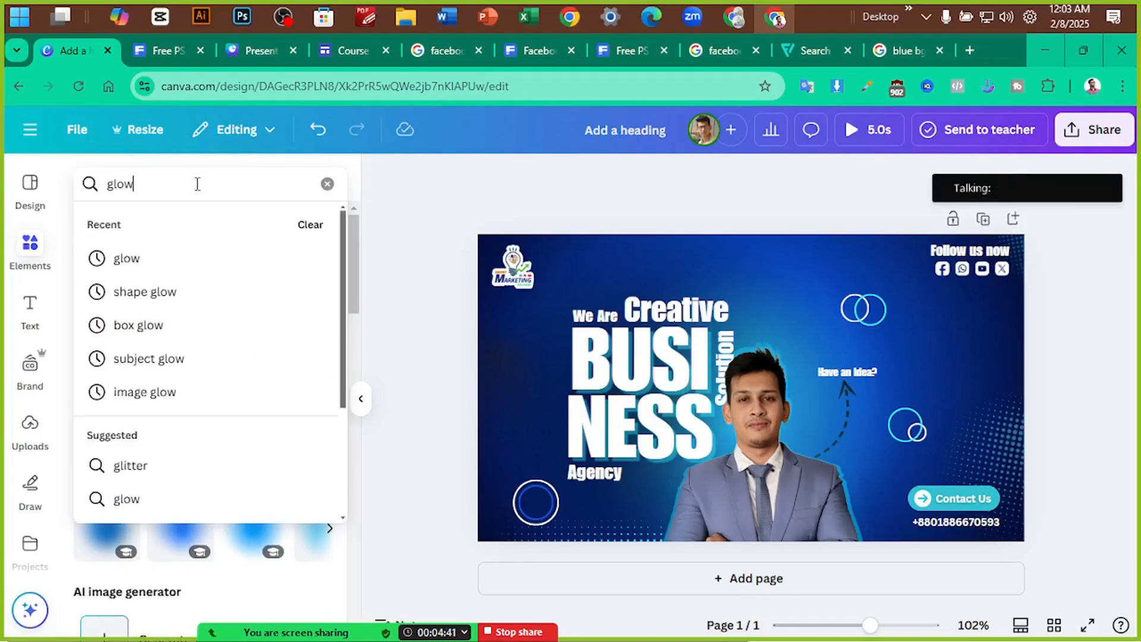
key("Return")
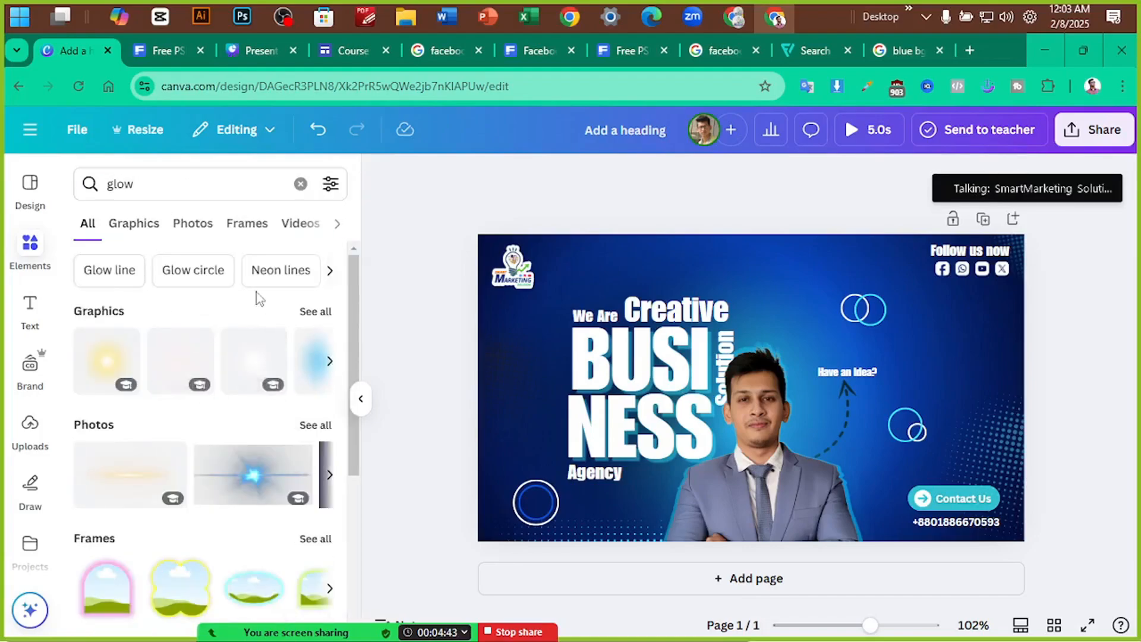
left_click(307, 321)
scroll(198, 416, "down", 5)
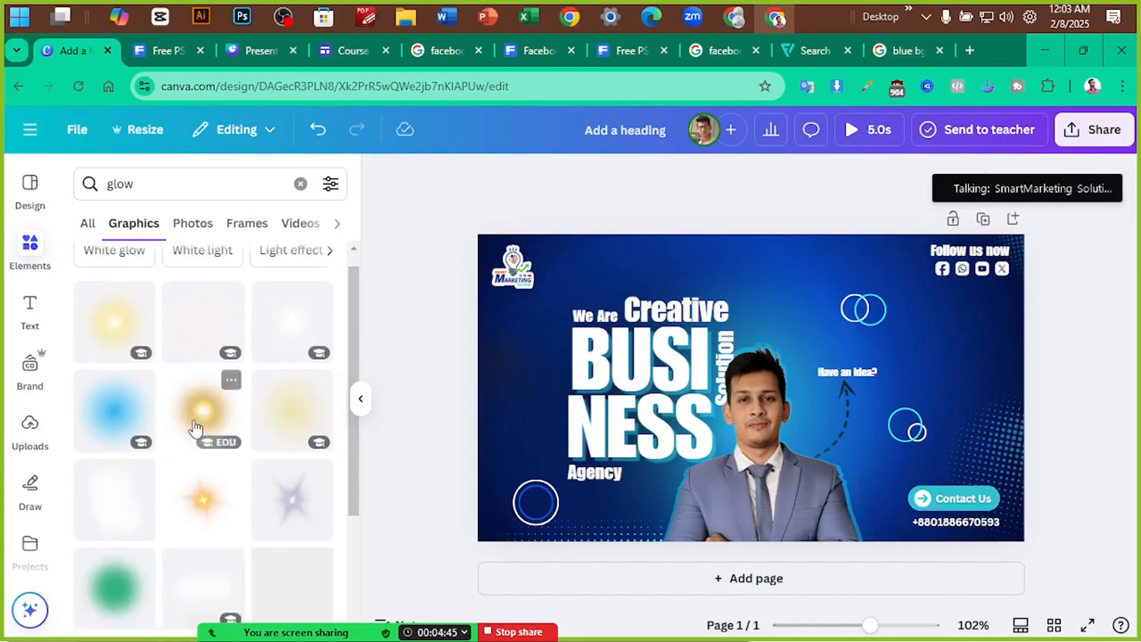
scroll(200, 451, "down", 4)
scroll(199, 440, "up", 8)
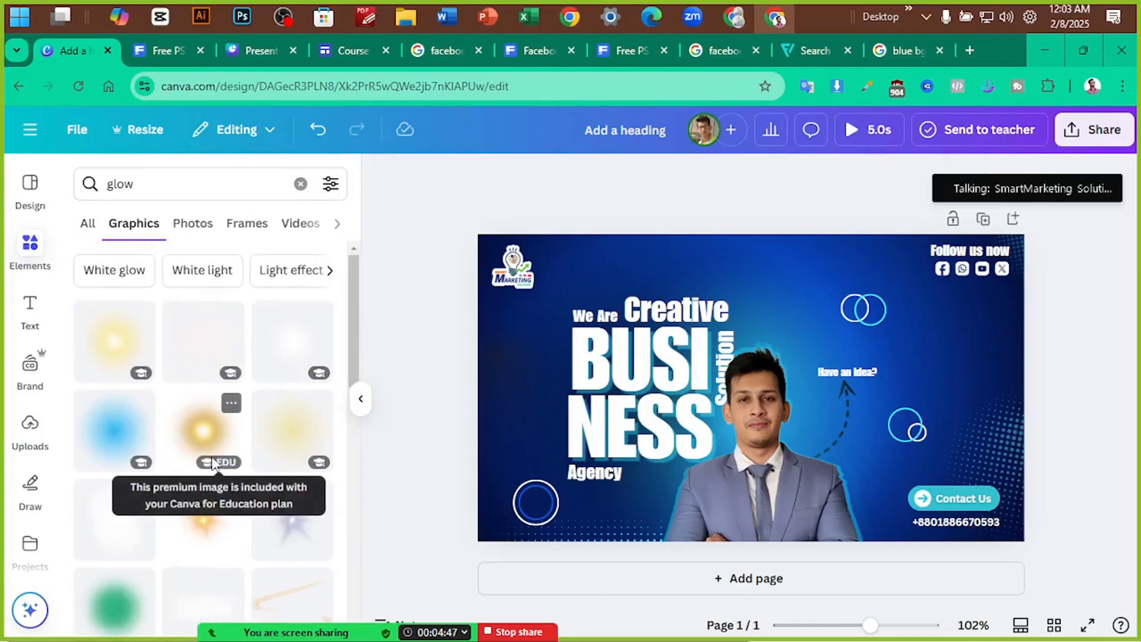
left_click(198, 427)
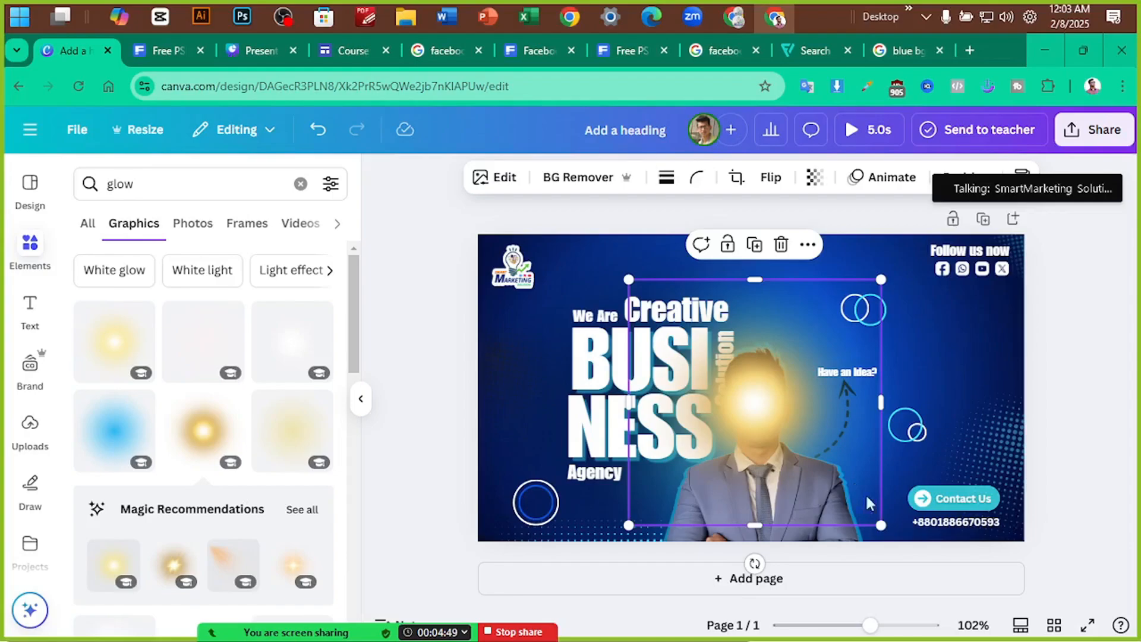
Enlarge the glow and position it behind the presenter and heading
left_click_drag(884, 526, 994, 591)
left_click_drag(824, 452, 772, 427)
left_click_drag(928, 577, 1064, 632)
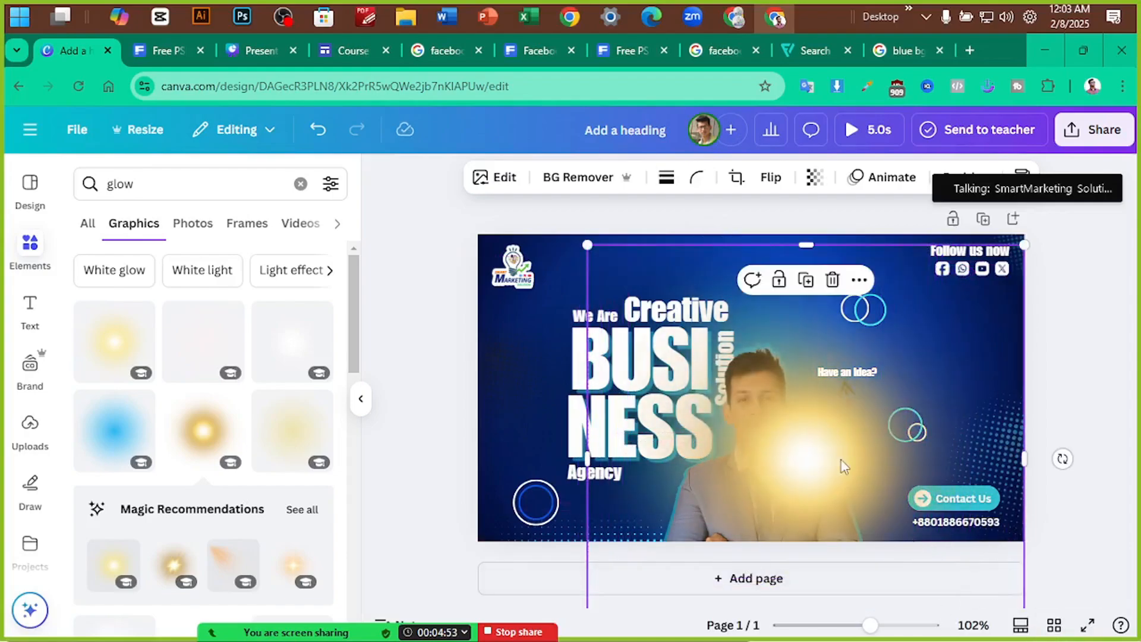
left_click_drag(836, 454, 783, 420)
left_click_drag(535, 212, 409, 90)
left_click_drag(699, 367, 751, 442)
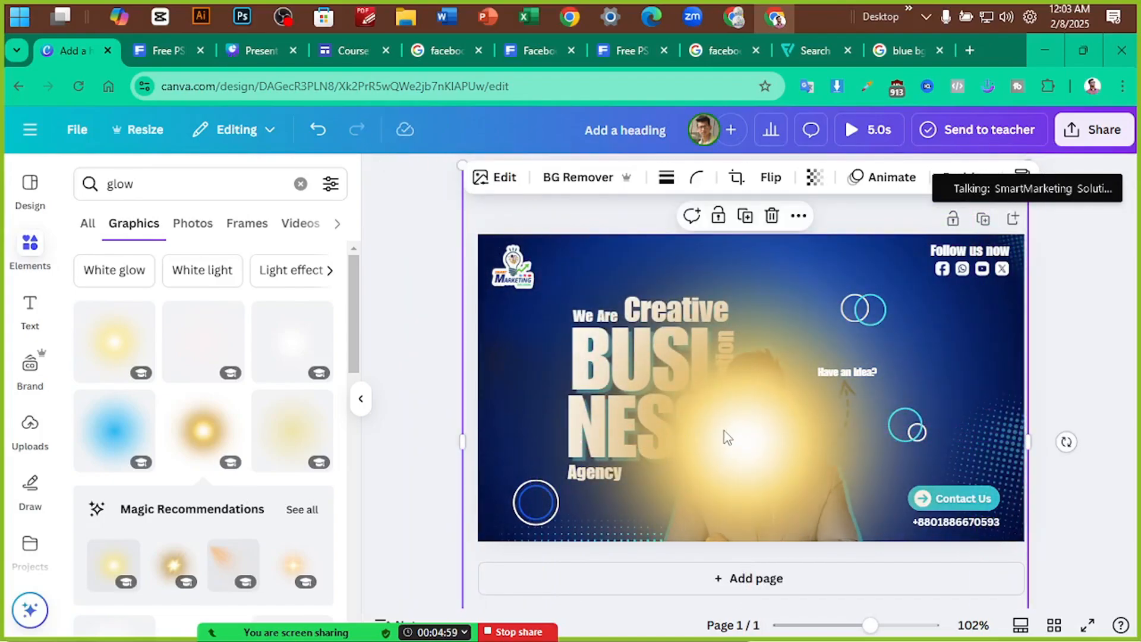
key("ctrl+[")
key("ctrl+[")
key("ctrl+[")
key("ctrl+[")
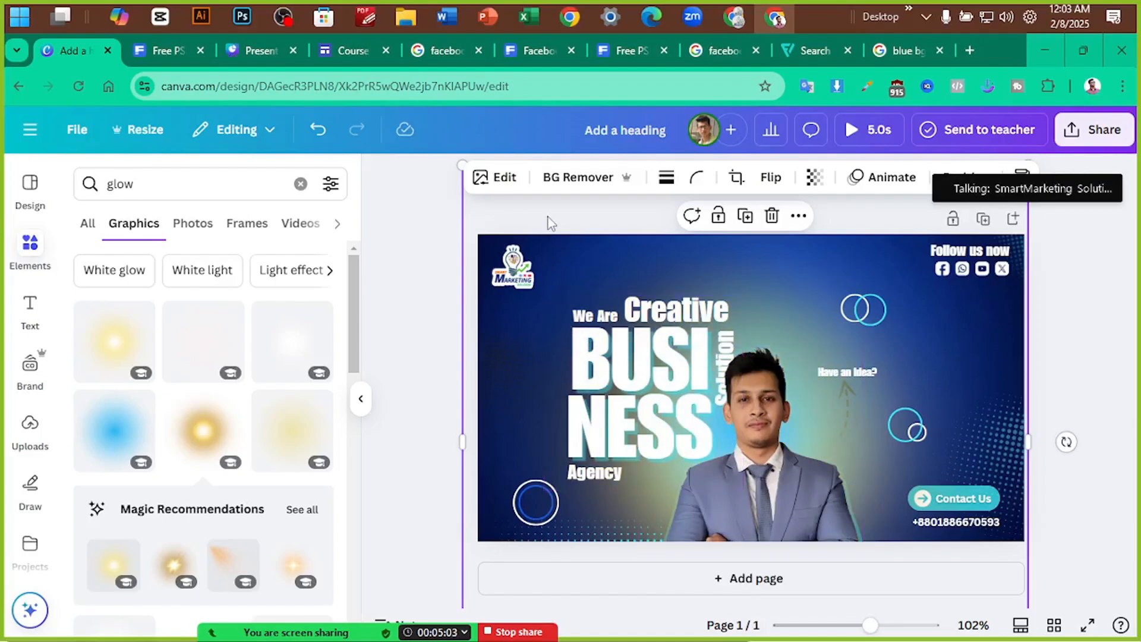
left_click_drag(546, 218, 549, 247)
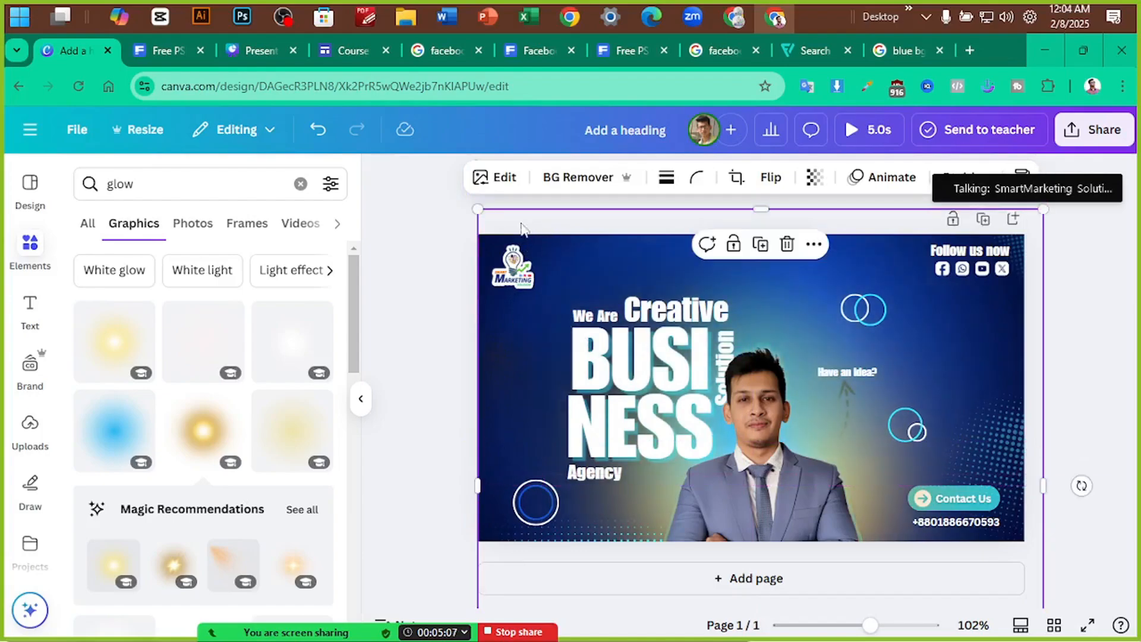
left_click_drag(478, 210, 570, 205)
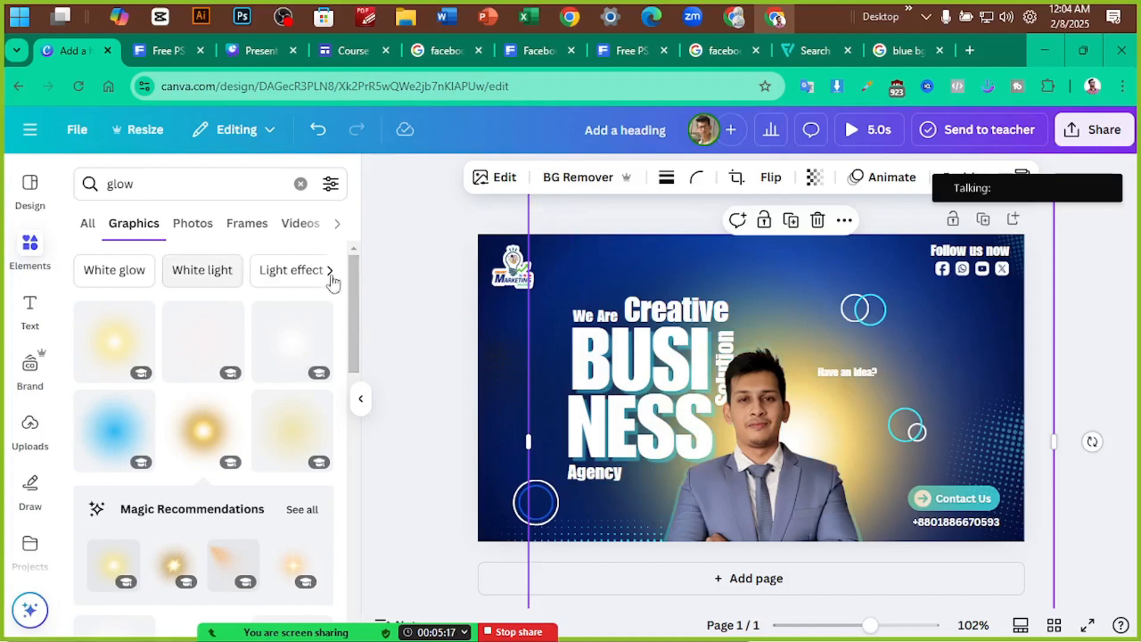
Apply the Sea Blue duotone to the glow with bright cyan #00D9FF highlights
scroll(265, 522, "down", 3)
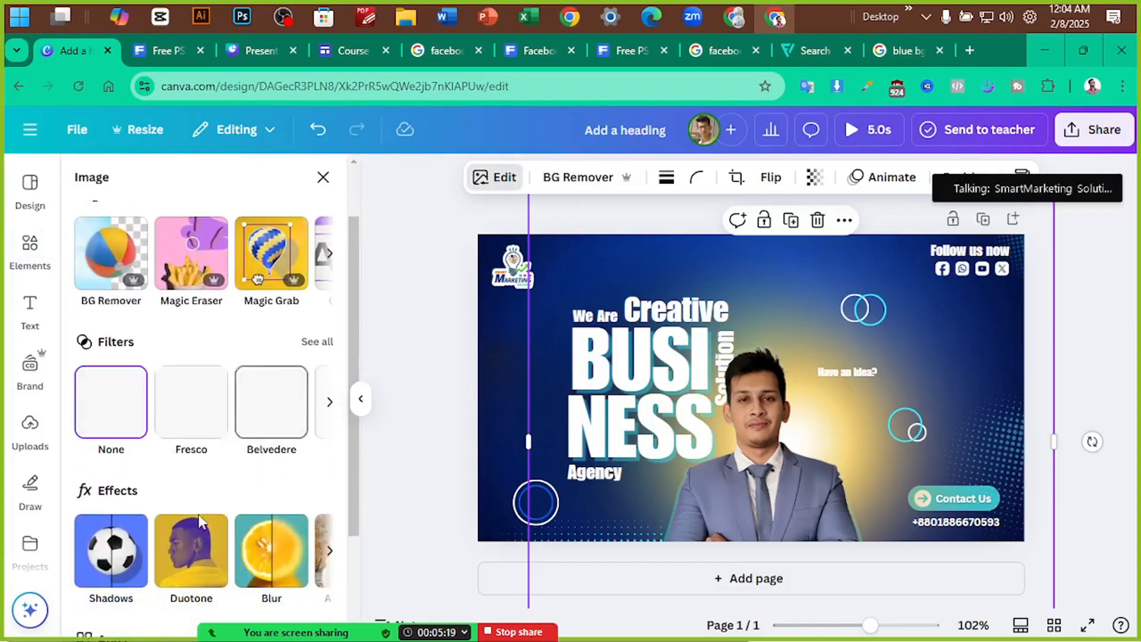
left_click(206, 450)
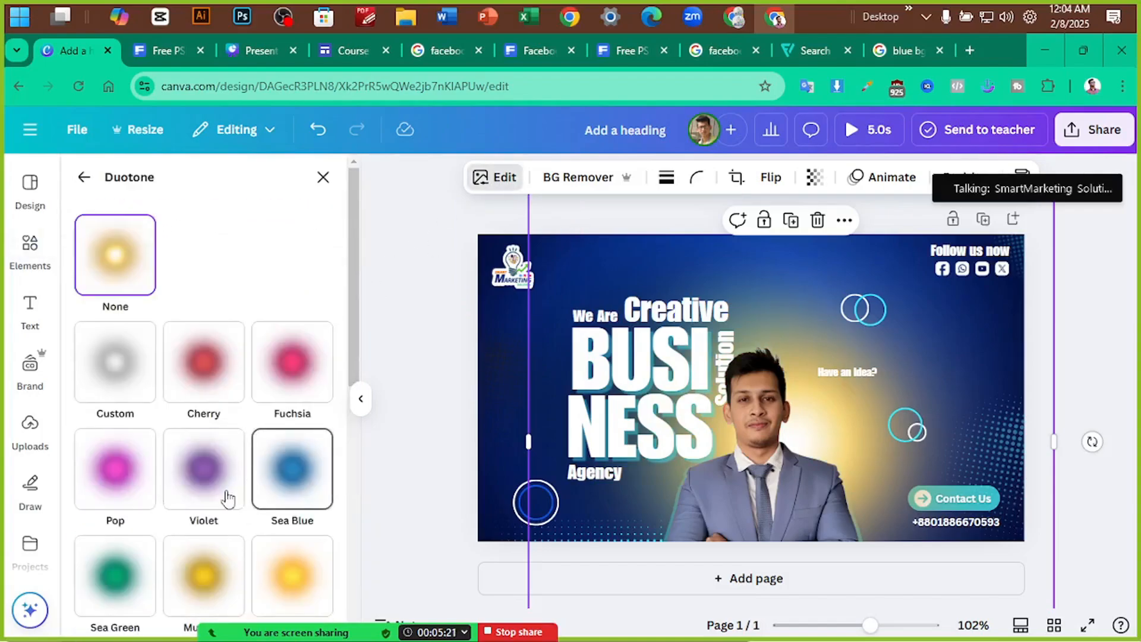
scroll(249, 463, "down", 2)
left_click(288, 383)
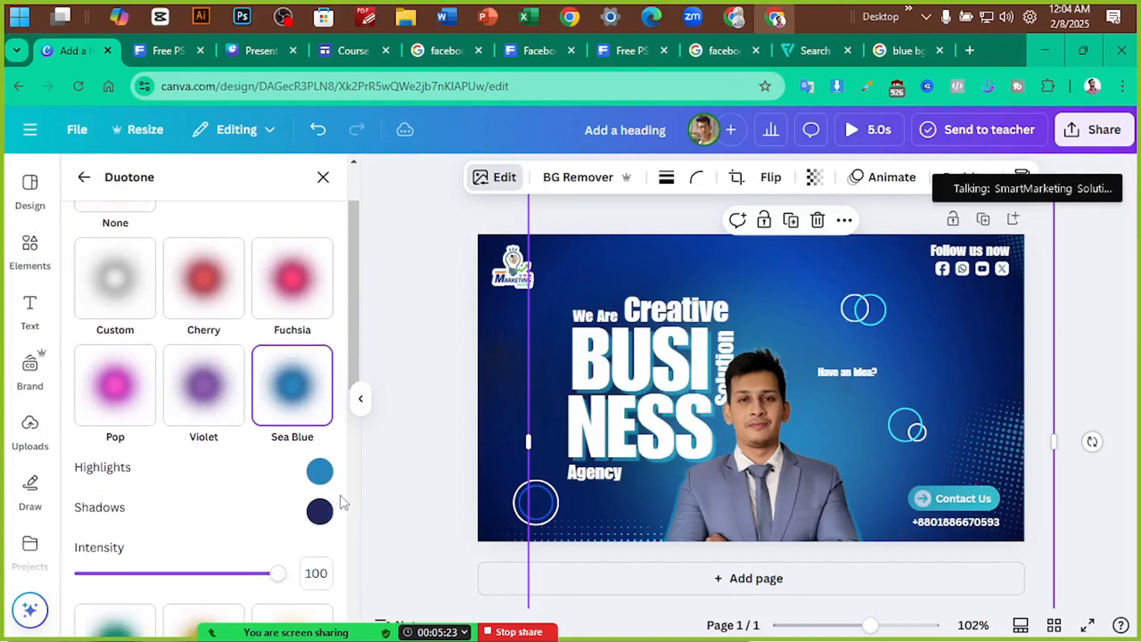
left_click(319, 472)
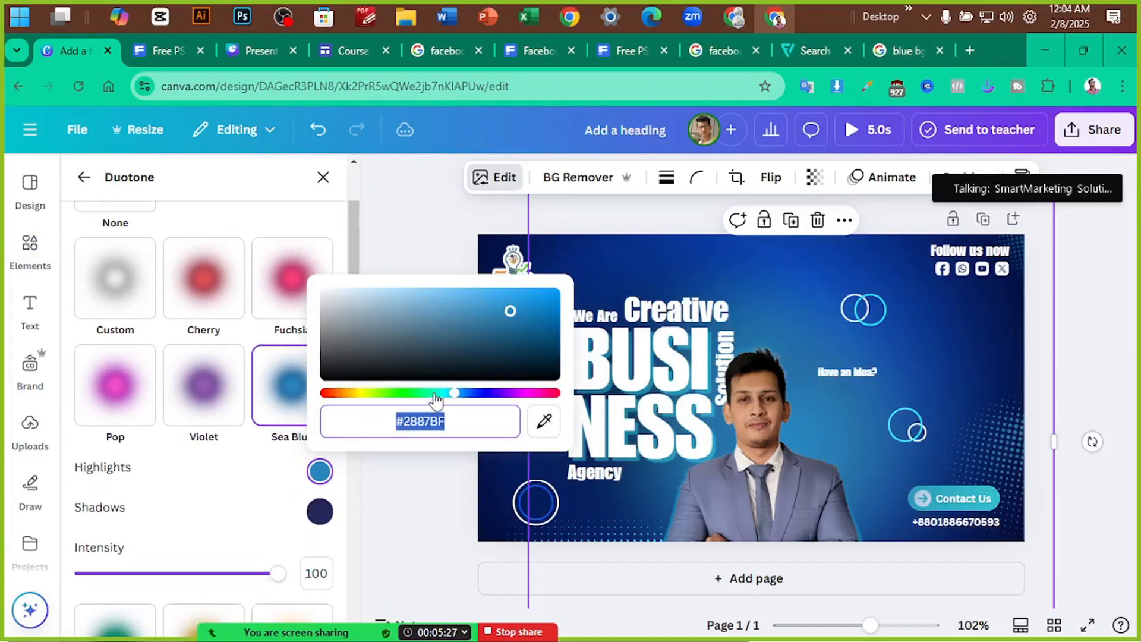
left_click_drag(437, 401, 445, 401)
left_click_drag(505, 333, 556, 292)
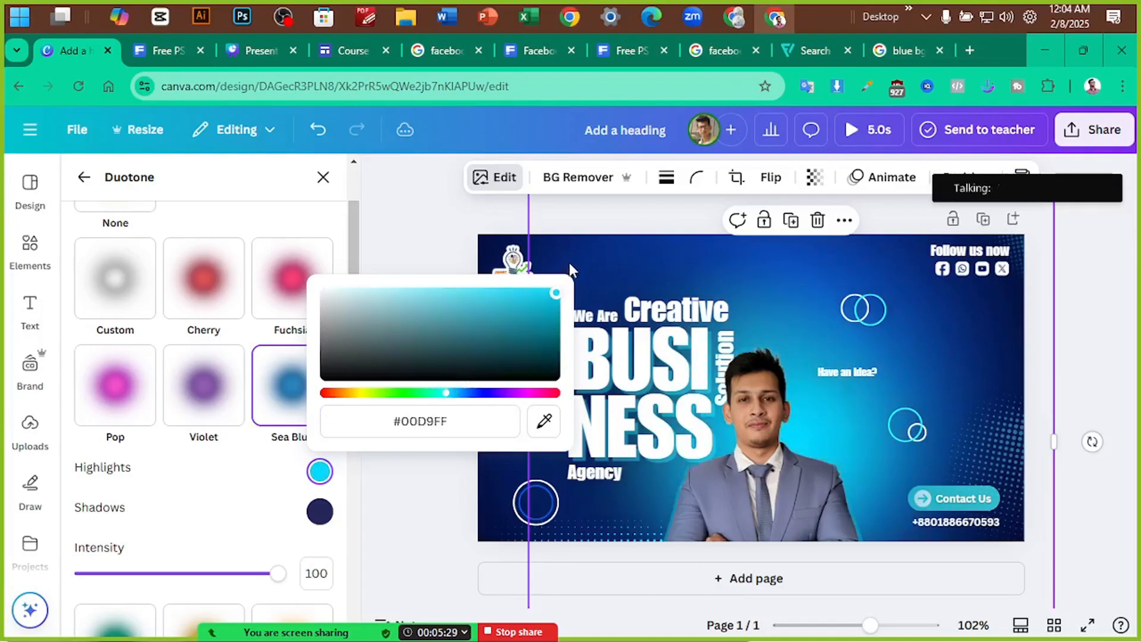
Set the duotone shadows to black #000000, adjust intensity, and shift the glow slightly left
left_click(320, 511)
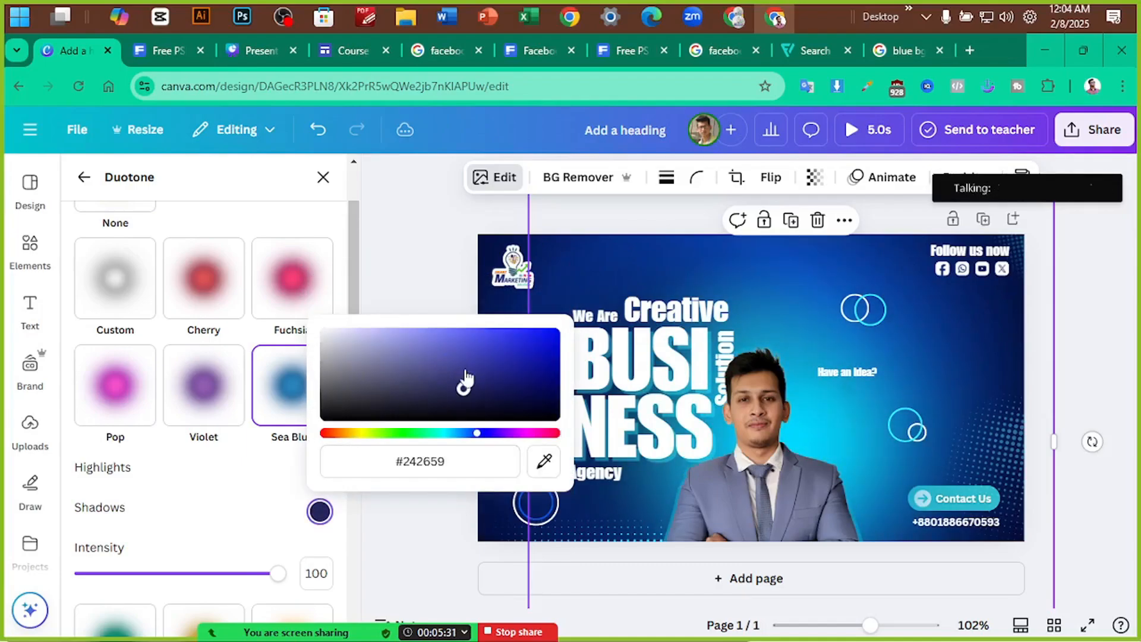
left_click(435, 433)
left_click_drag(463, 382, 303, 438)
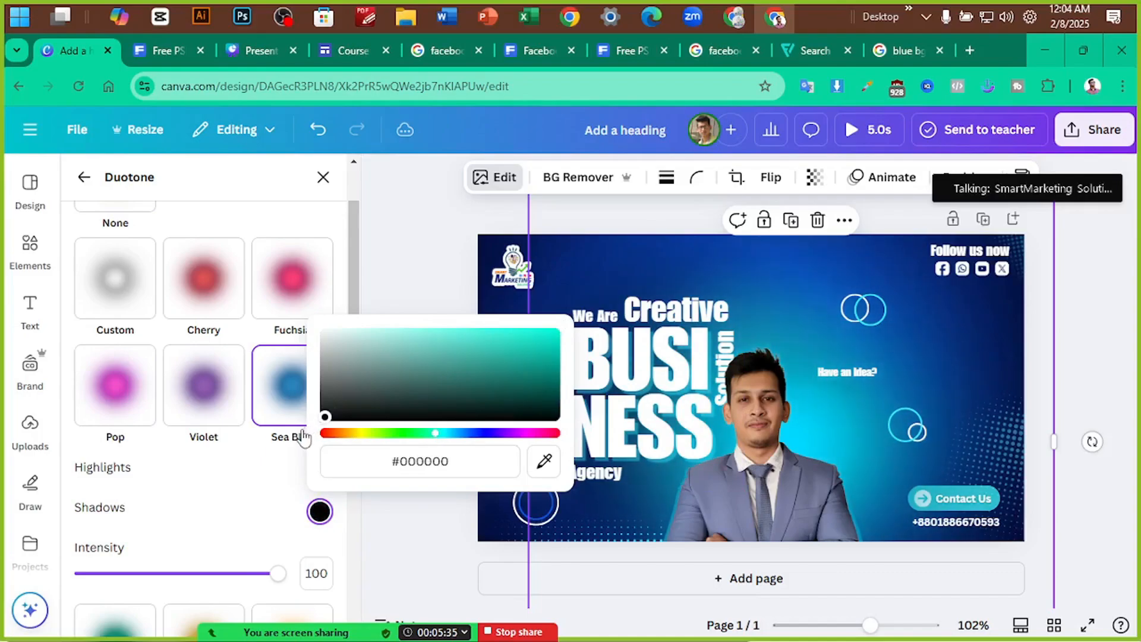
left_click(276, 527)
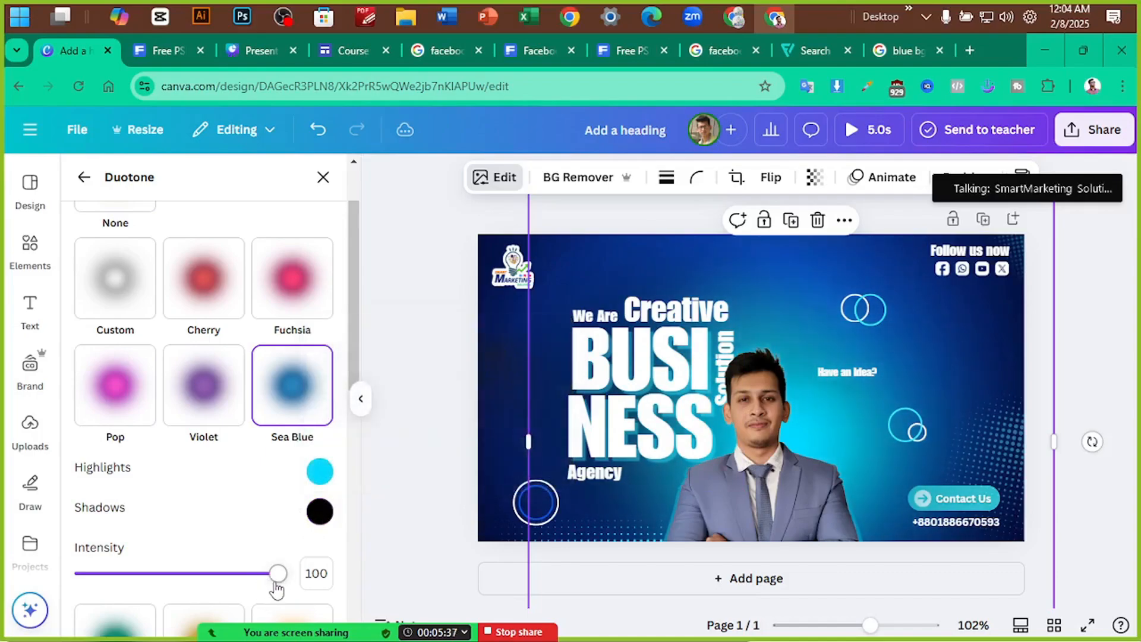
left_click_drag(276, 589, 294, 573)
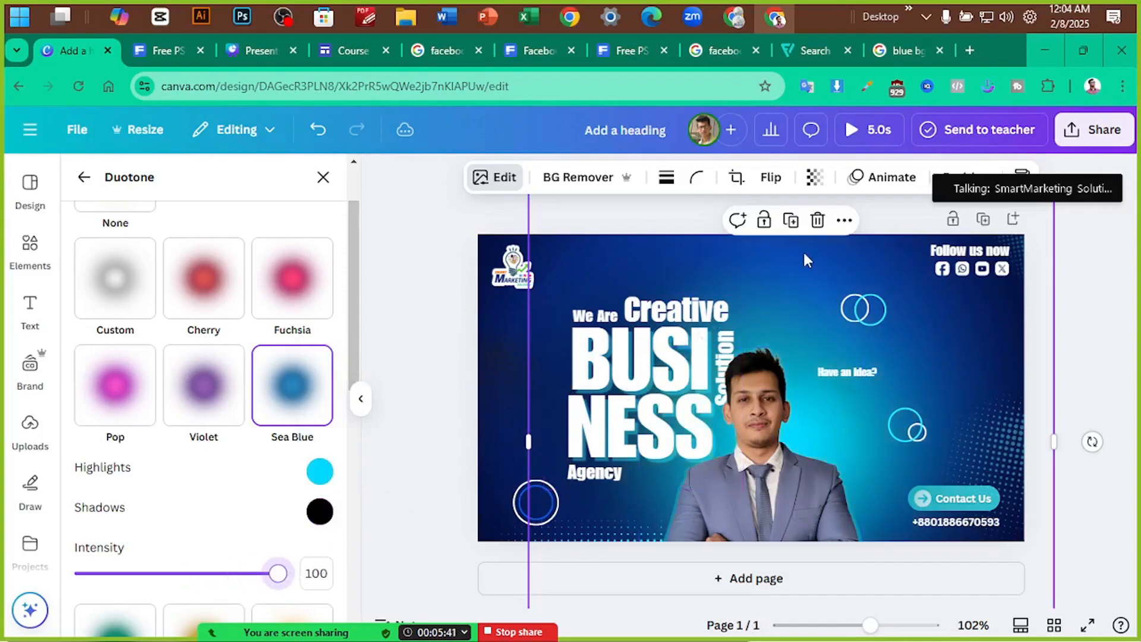
left_click_drag(791, 257, 791, 257)
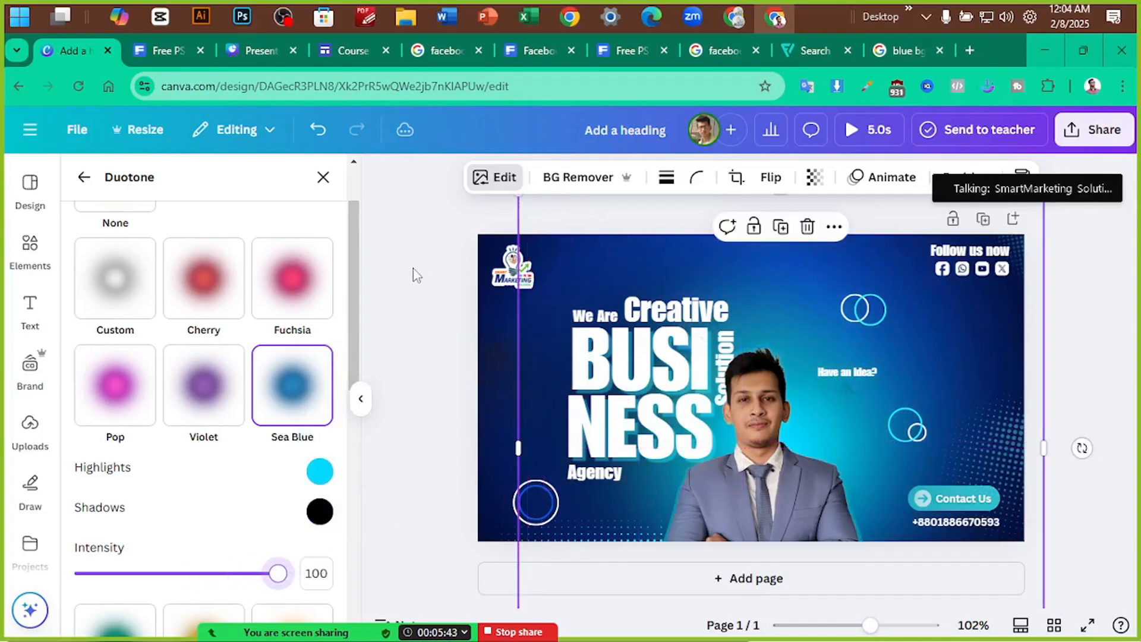
Bring the dashed curved arrow layer to the front using the layers list
left_click(903, 382)
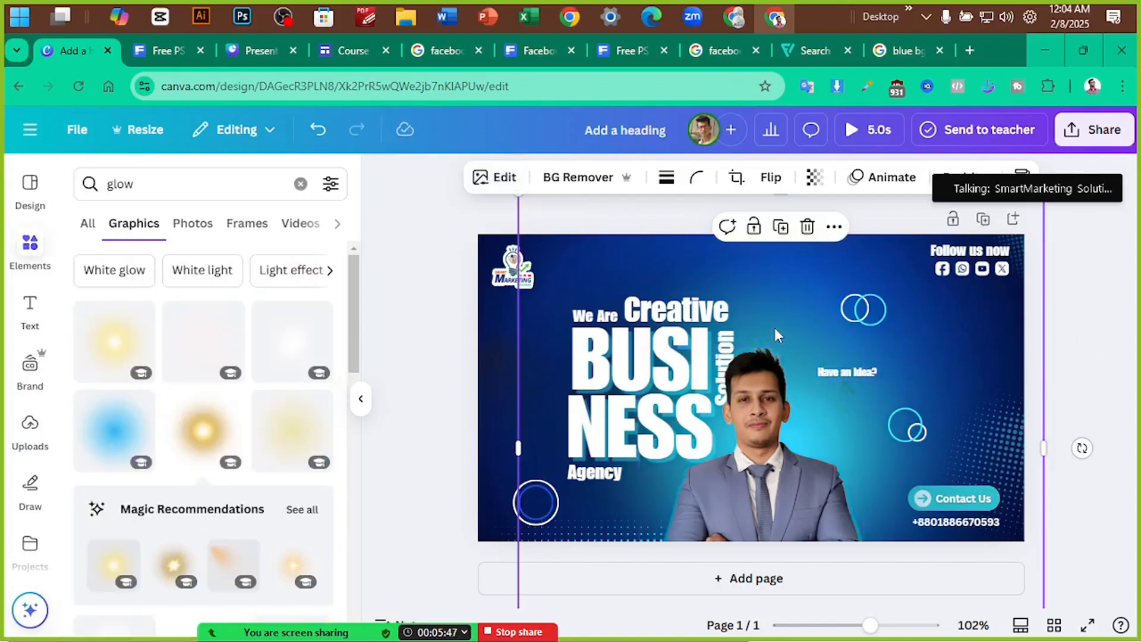
left_click(803, 401)
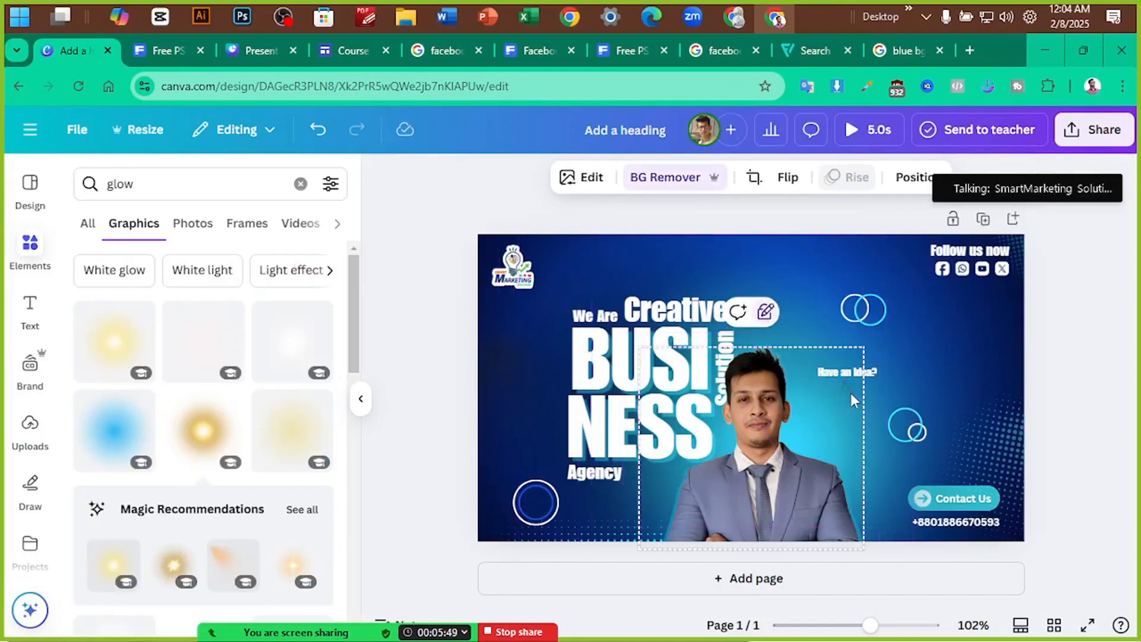
left_click(909, 177)
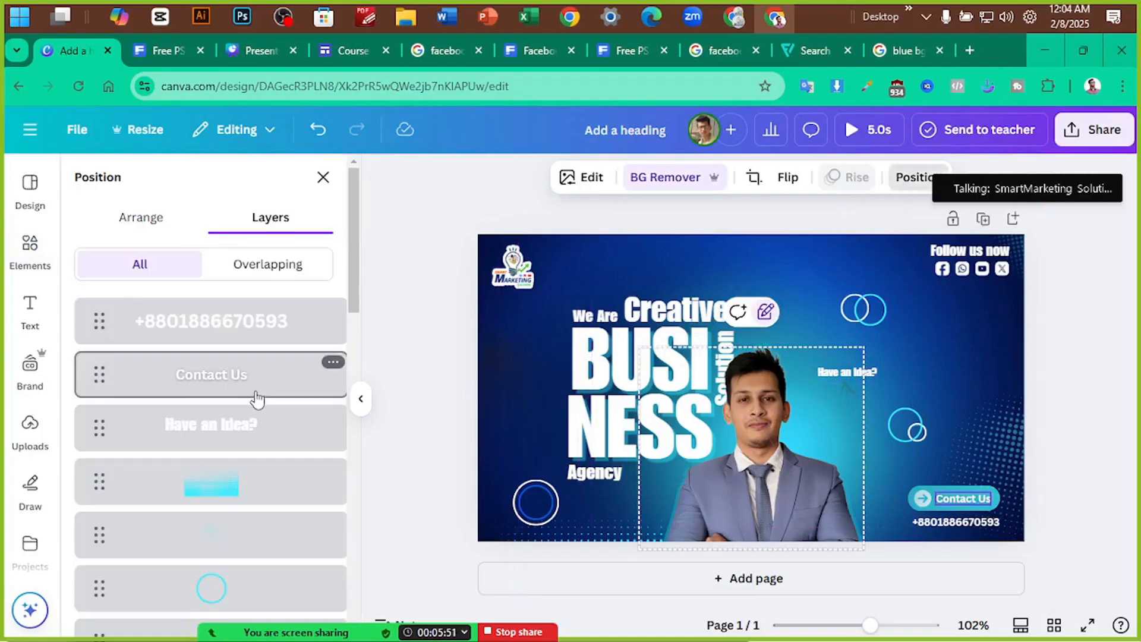
scroll(243, 458, "down", 10)
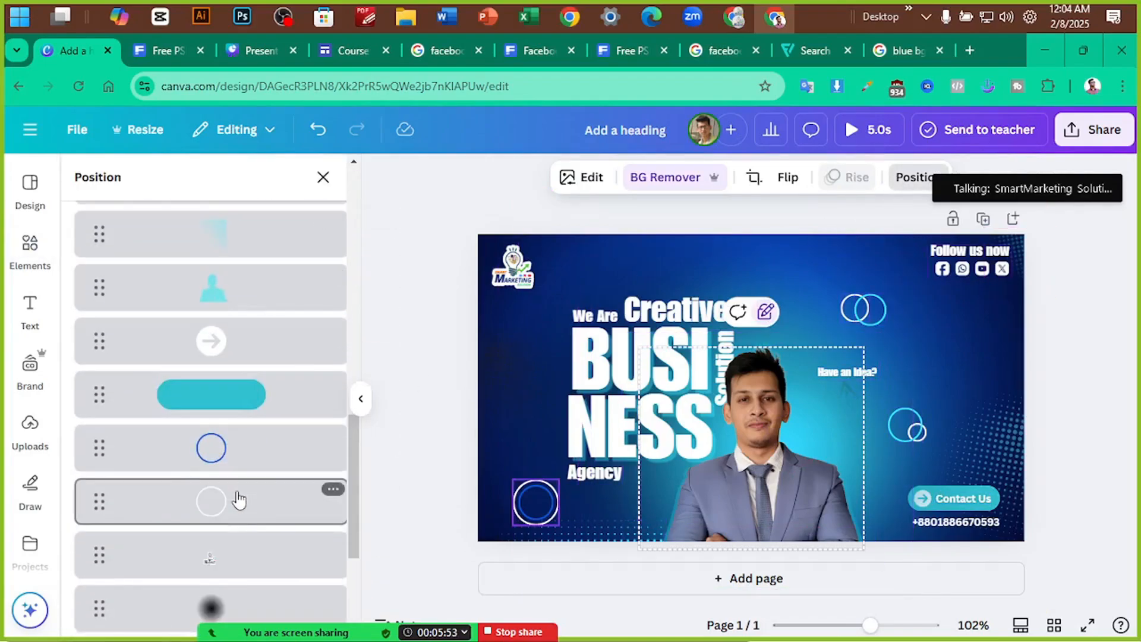
scroll(237, 499, "down", 4)
left_click(252, 484)
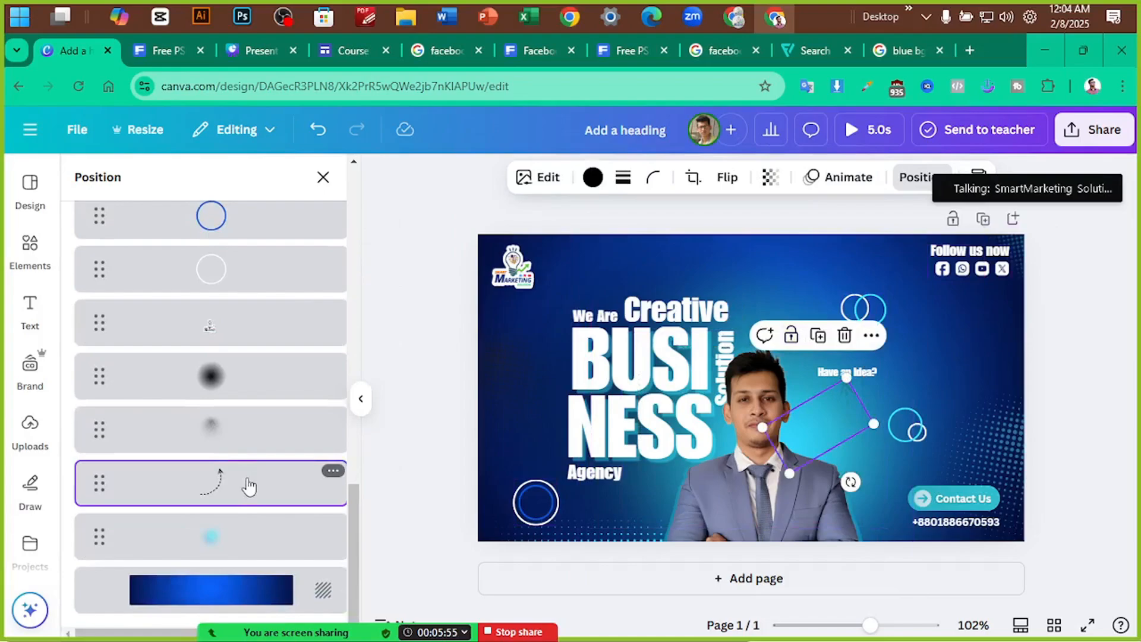
mouse_move(249, 486)
left_mouse_down()
mouse_move(272, 257)
mouse_move(260, 166)
mouse_move(240, 311)
left_mouse_up()
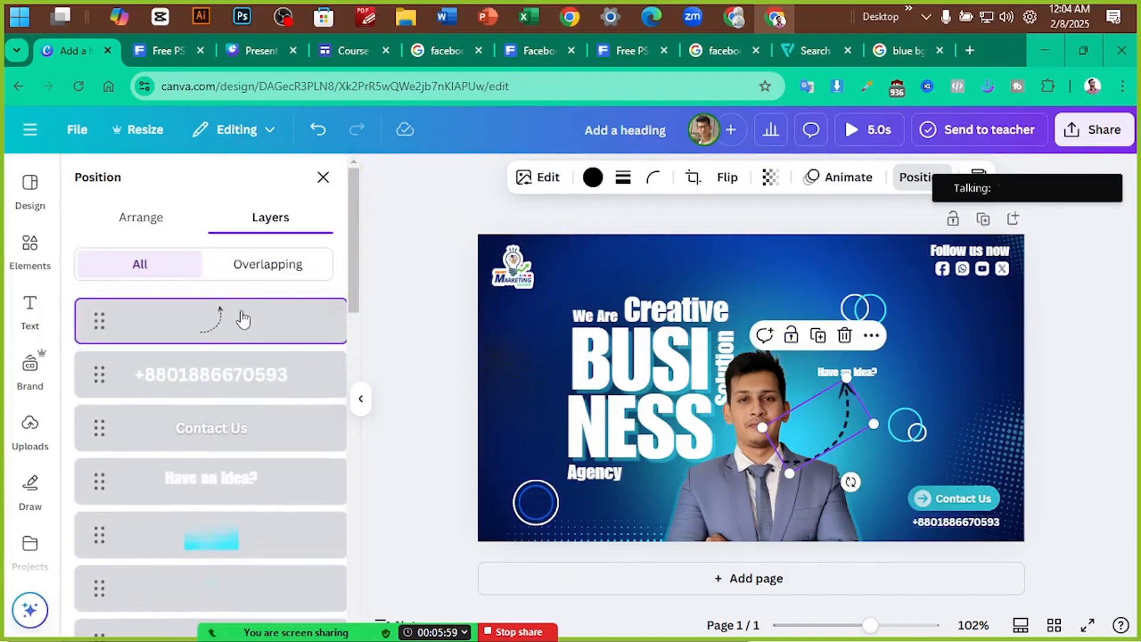
left_click(1051, 331)
Change the curved arrow's colour from black to white
left_click(852, 417)
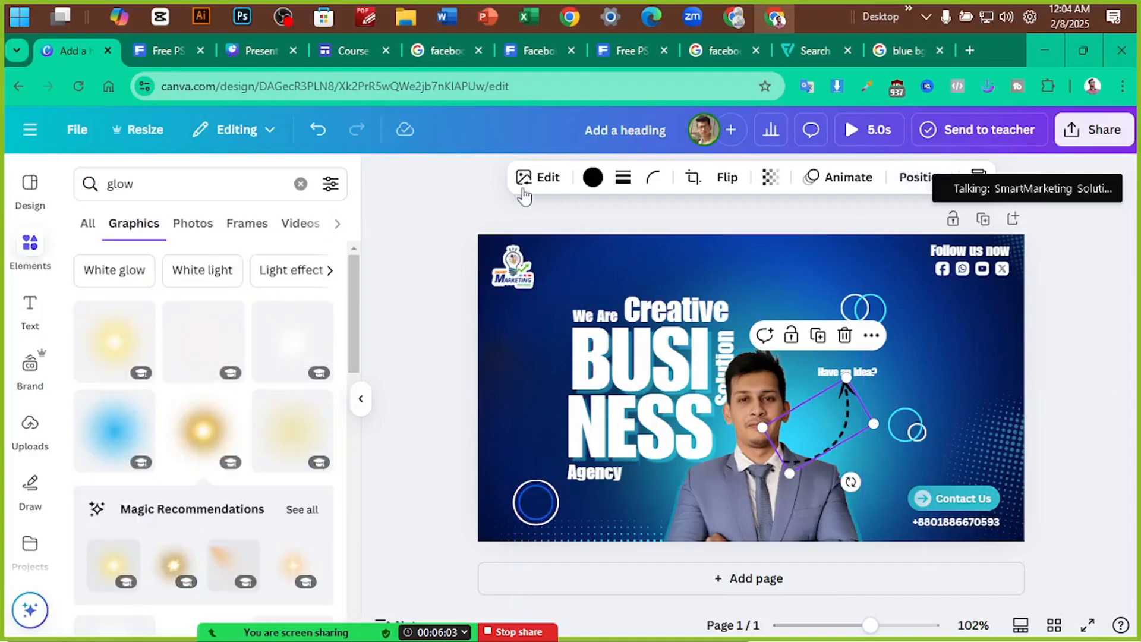
left_click(540, 193)
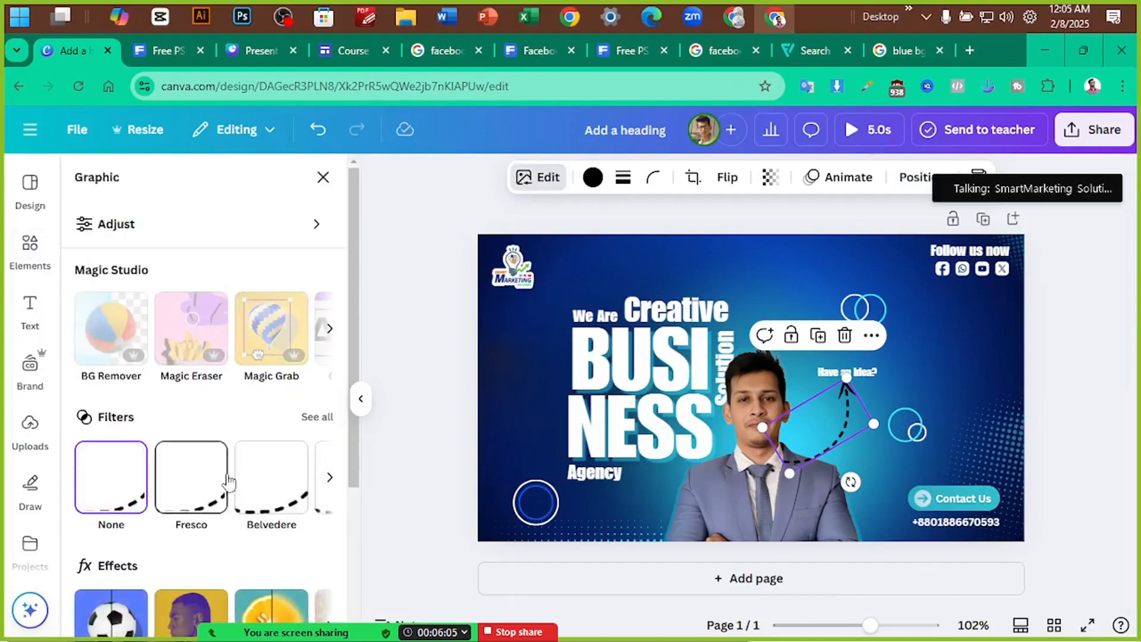
left_click(593, 177)
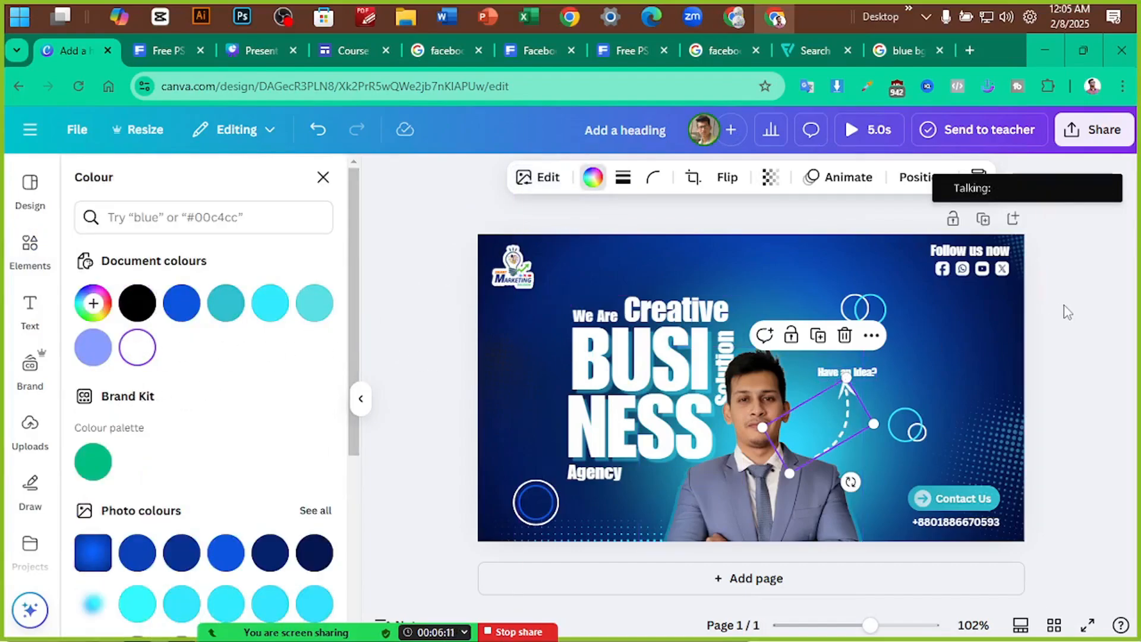
left_click(1128, 310)
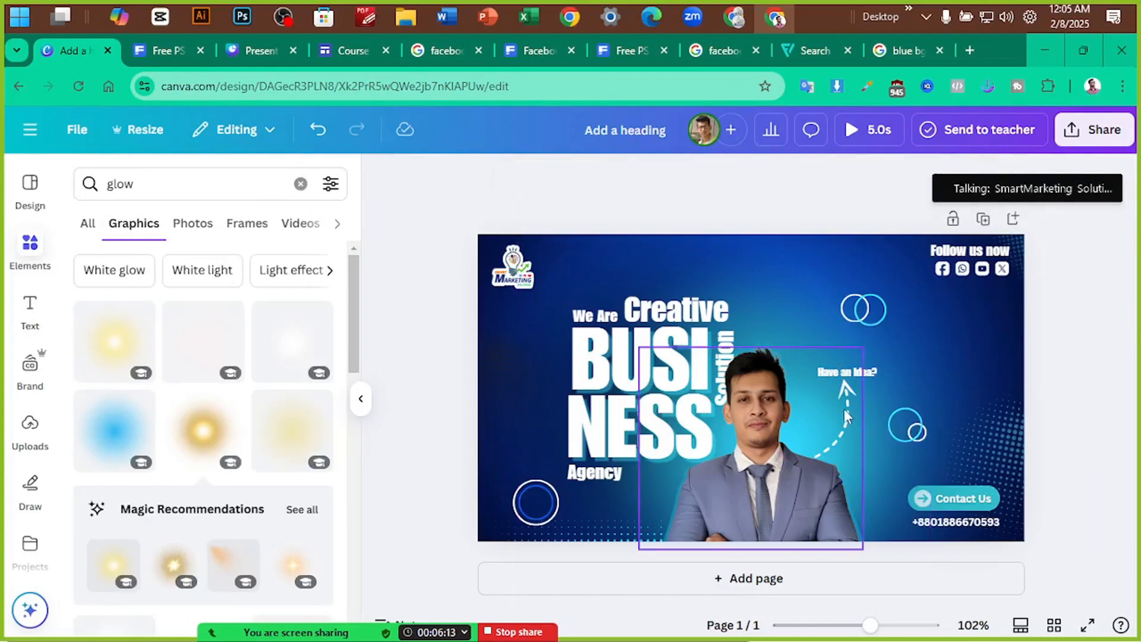
Nudge the 'Have an Idea?' text higher, colour it black and enlarge it slightly
left_click(863, 373)
left_click_drag(867, 375, 864, 365)
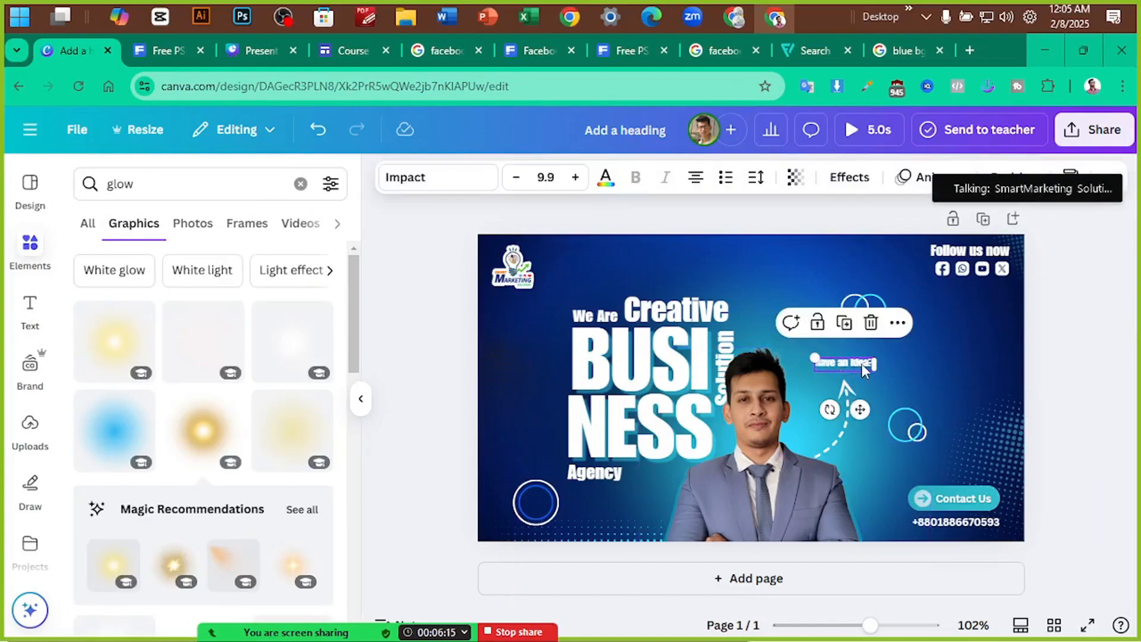
left_click(606, 177)
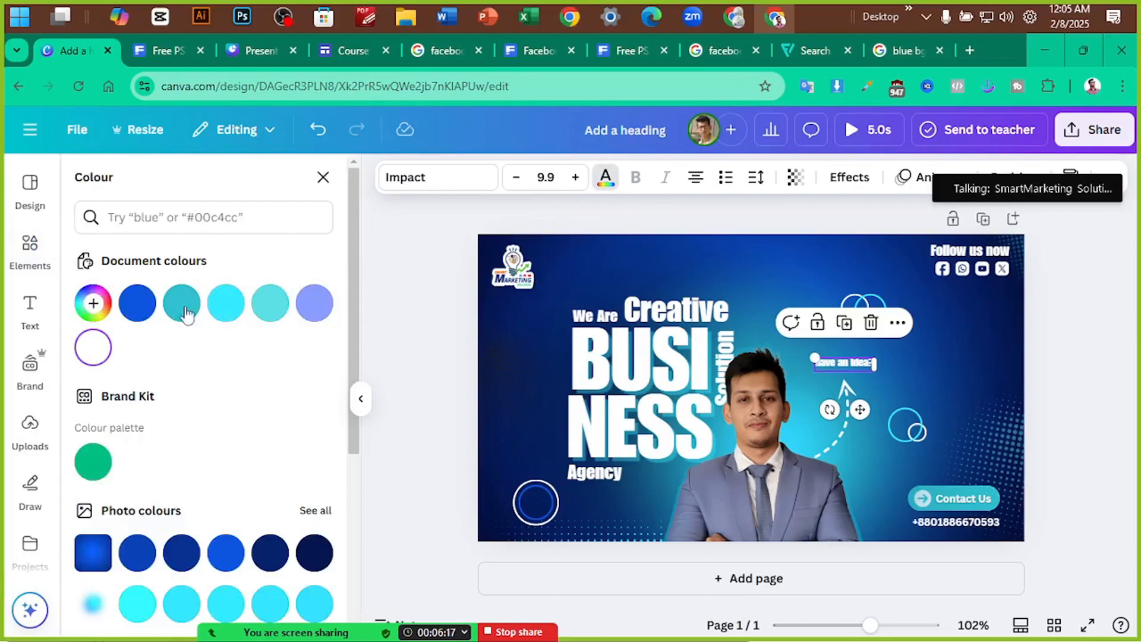
scroll(171, 469, "down", 5)
left_click(137, 361)
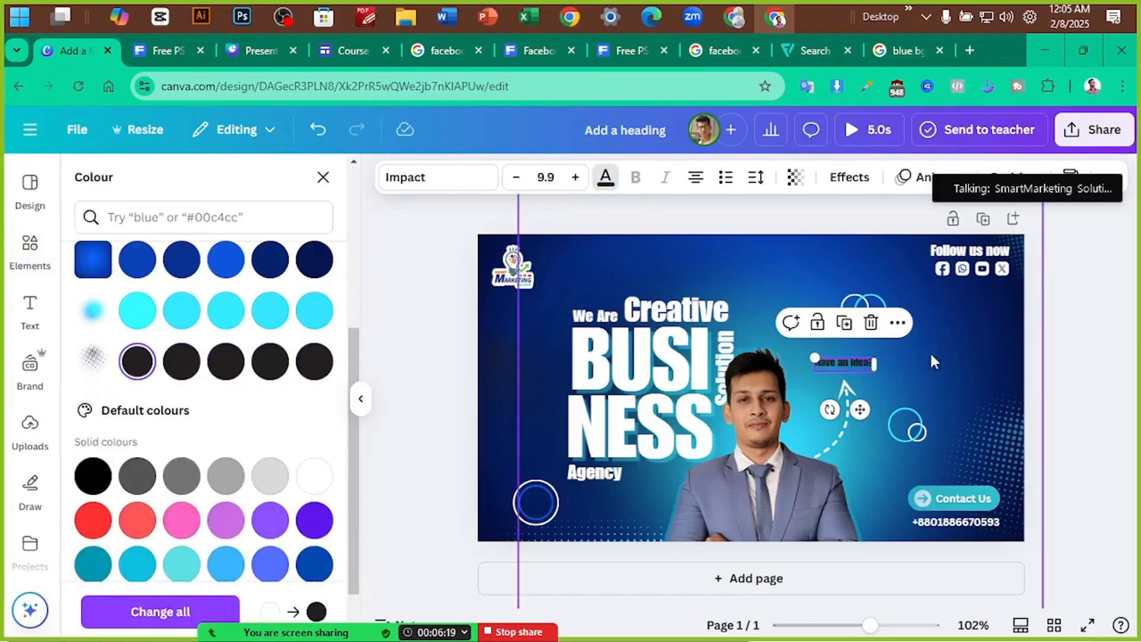
left_click_drag(814, 358, 847, 366)
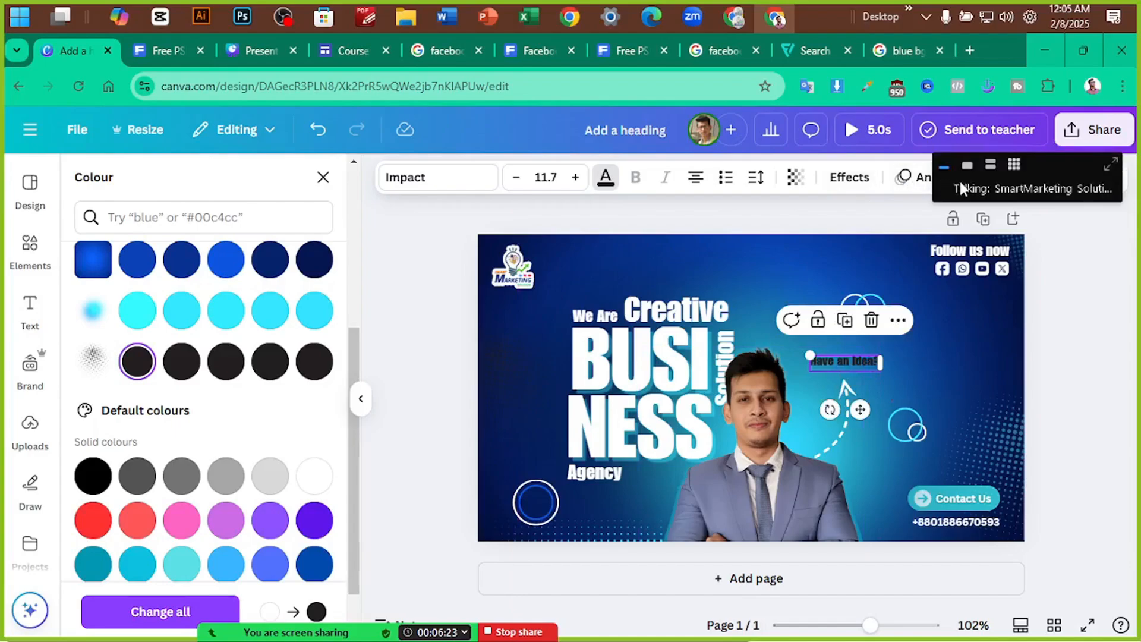
left_click_drag(981, 185, 991, 235)
Apply an Outline effect to the text with a white outline colour
left_click(851, 180)
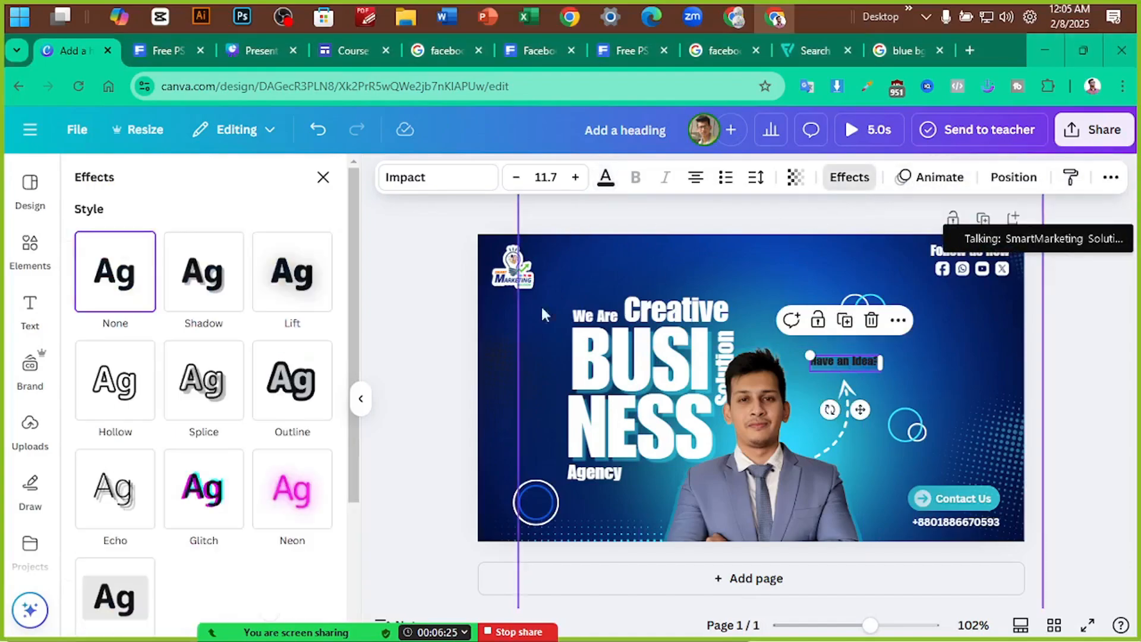
left_click(319, 282)
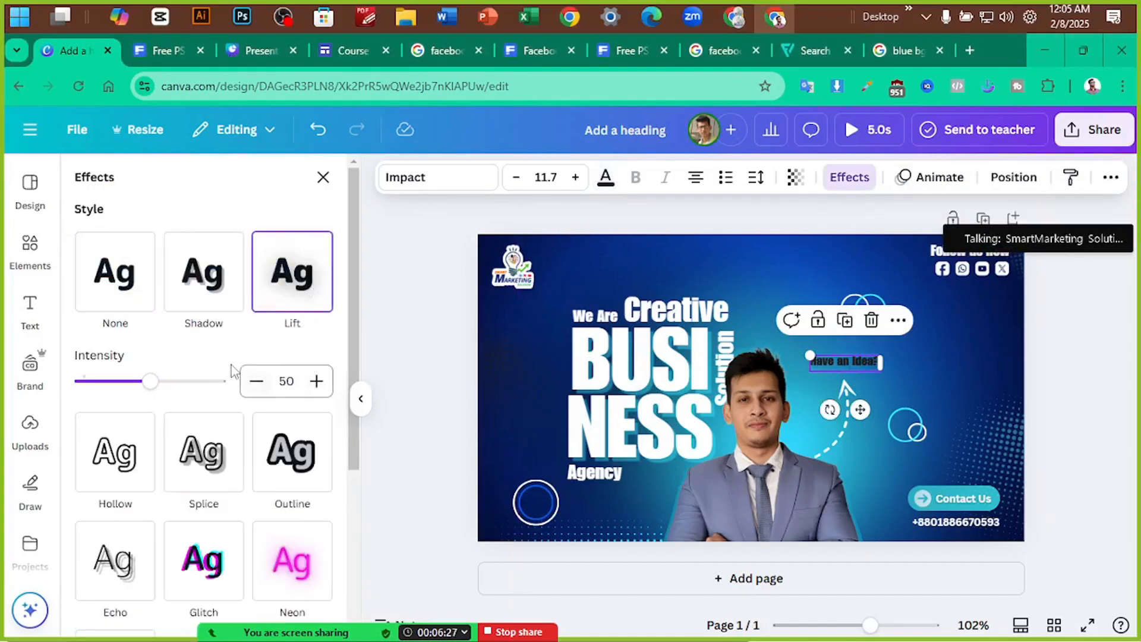
left_click(223, 303)
scroll(226, 433, "down", 2)
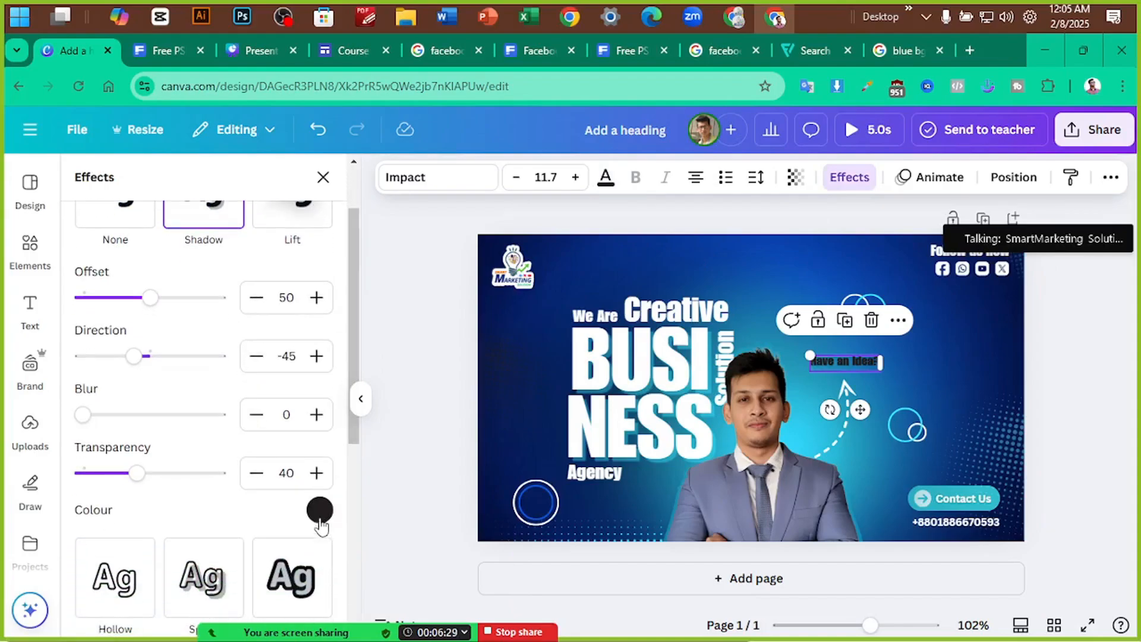
scroll(288, 325, "up", 2)
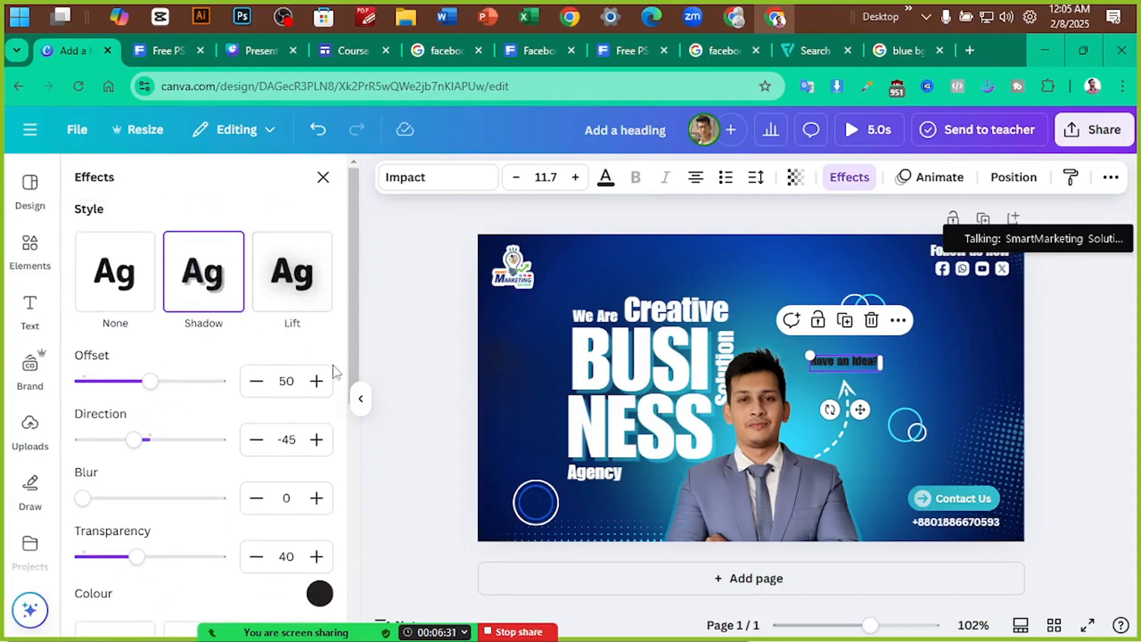
scroll(330, 381, "down", 4)
left_click(303, 410)
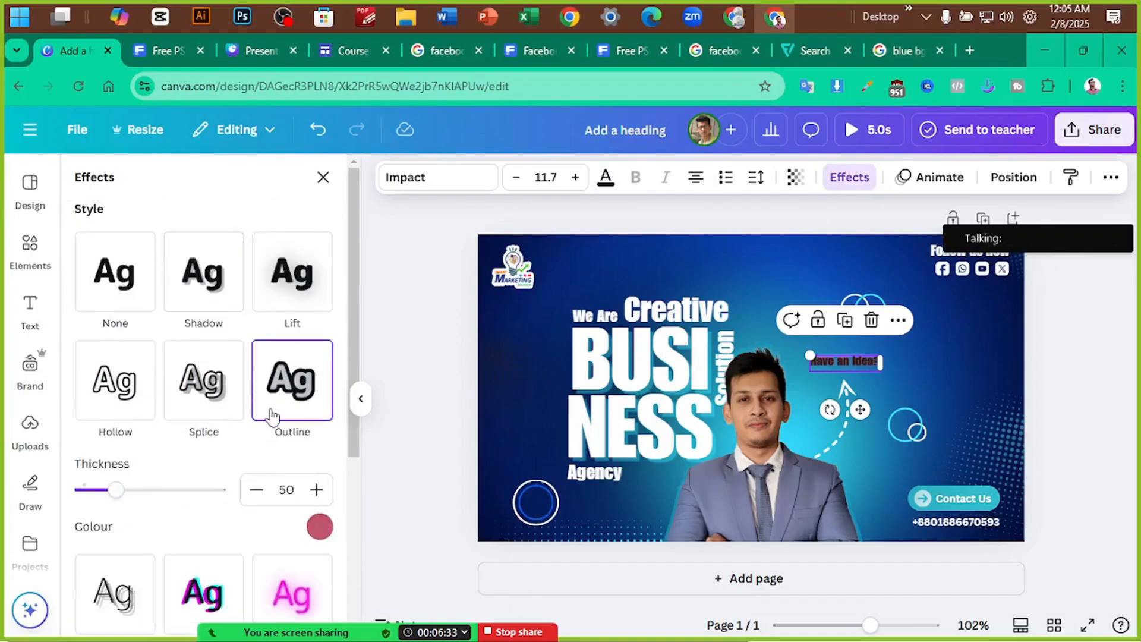
left_click(319, 526)
left_click(163, 416)
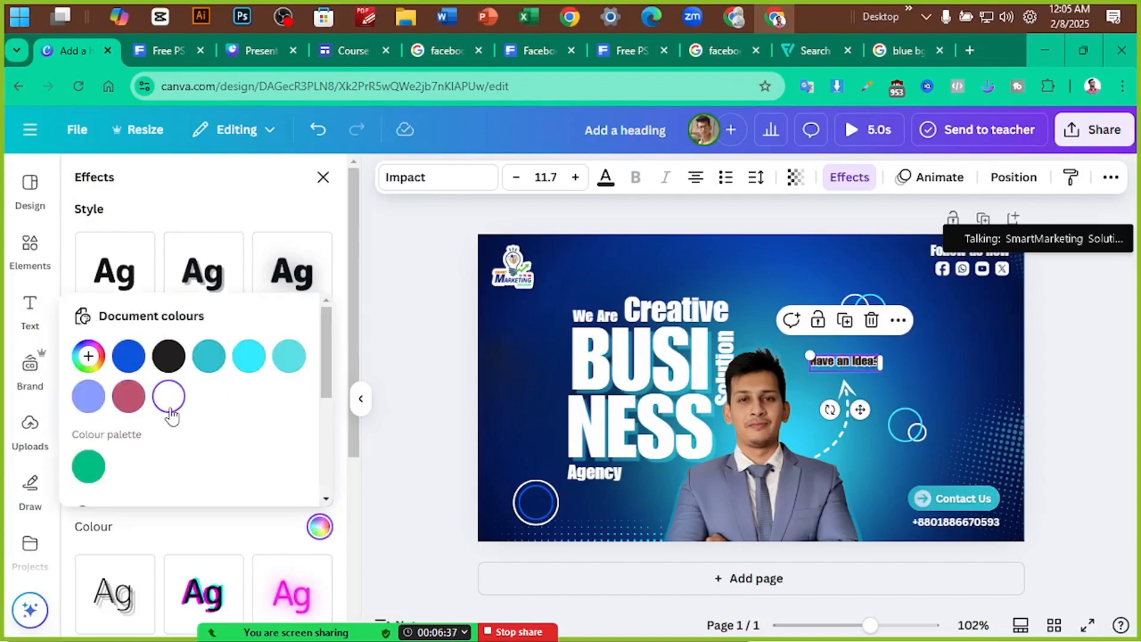
left_click(1056, 326)
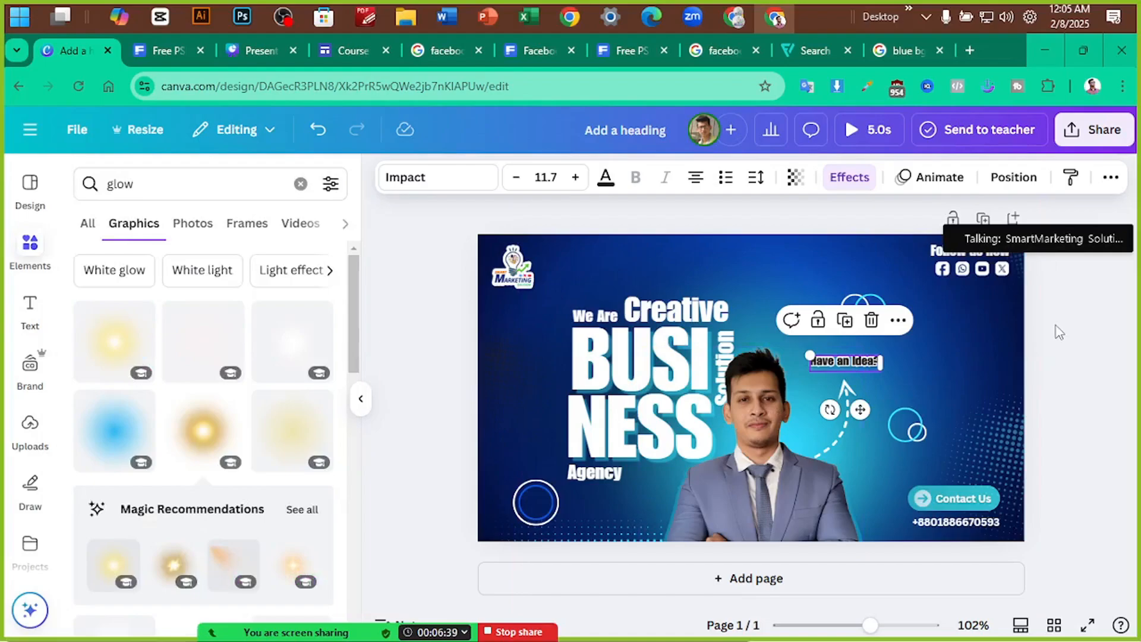
Review the result by selecting and deselecting the BUSINESS heading group and presenter photo
left_click(1060, 331)
scroll(1103, 366, "up", 4)
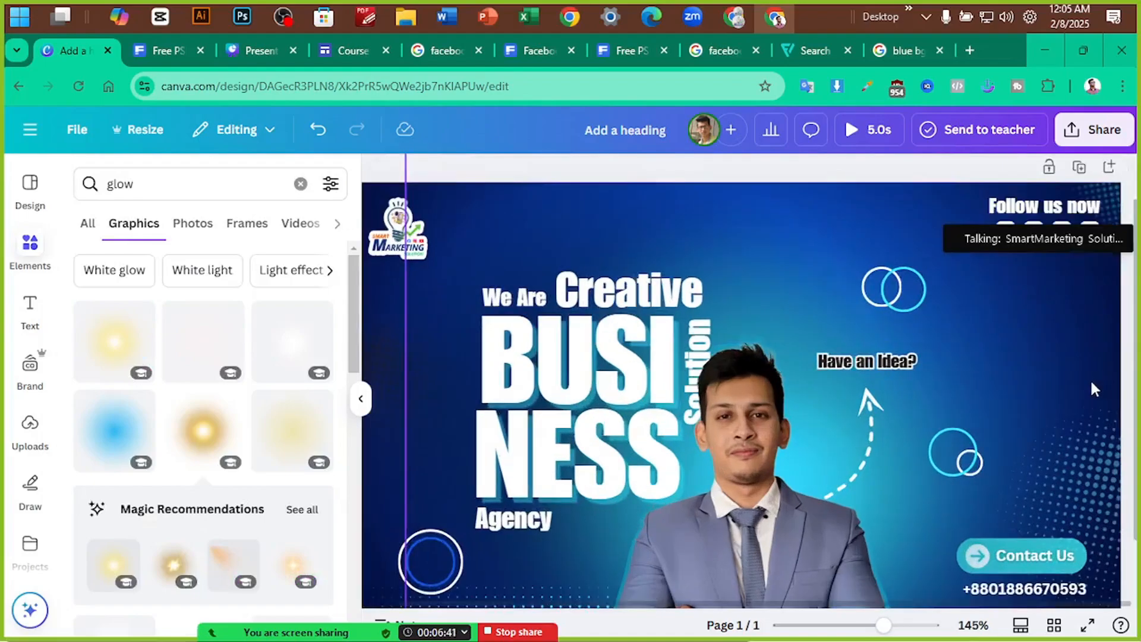
scroll(1092, 389, "down", 3)
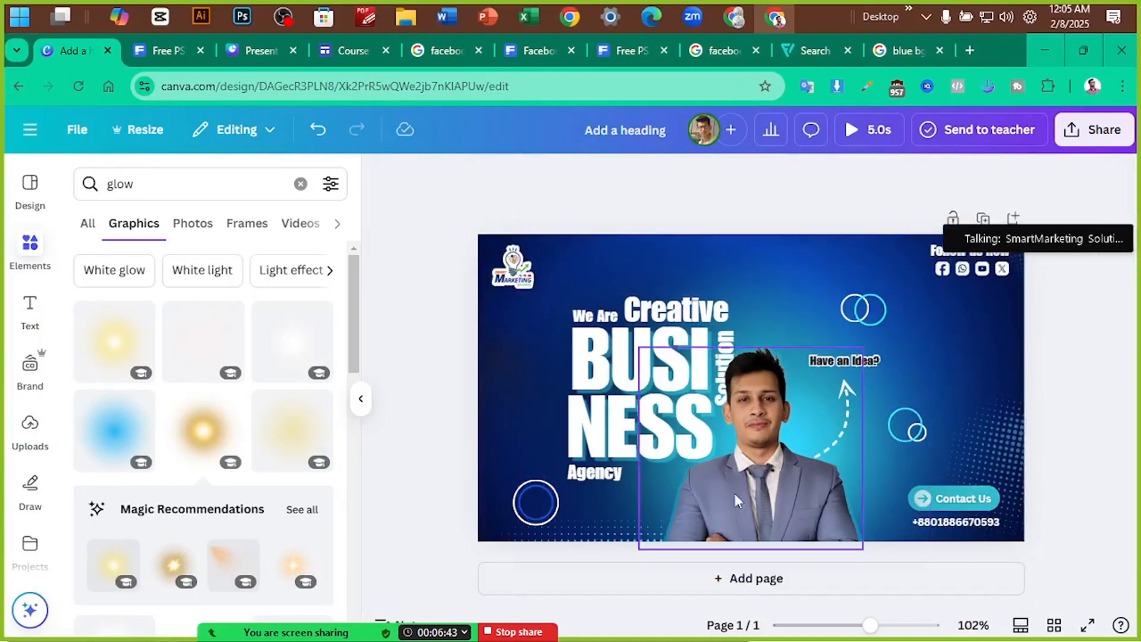
left_click(610, 363)
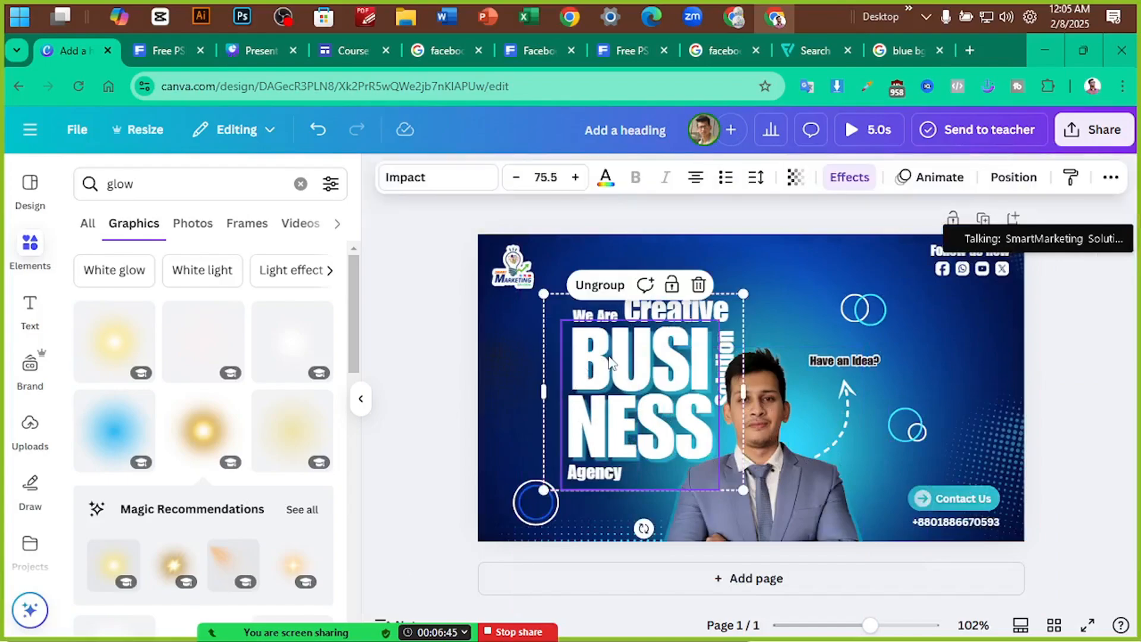
left_click(635, 361)
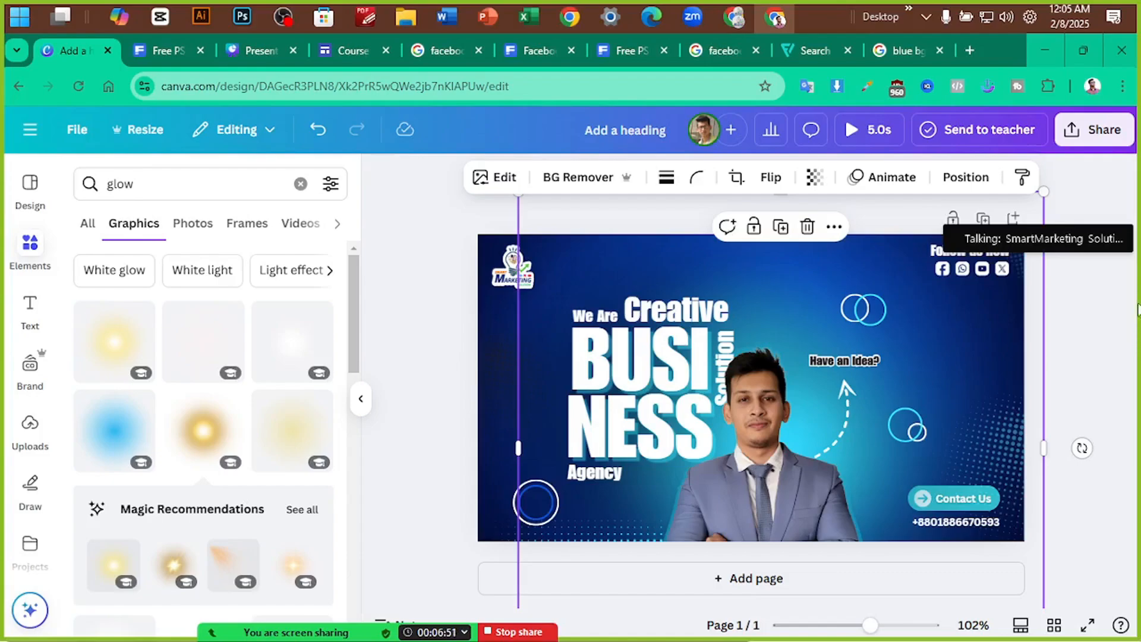
left_click(1116, 336)
scroll(1115, 336, "down", 1)
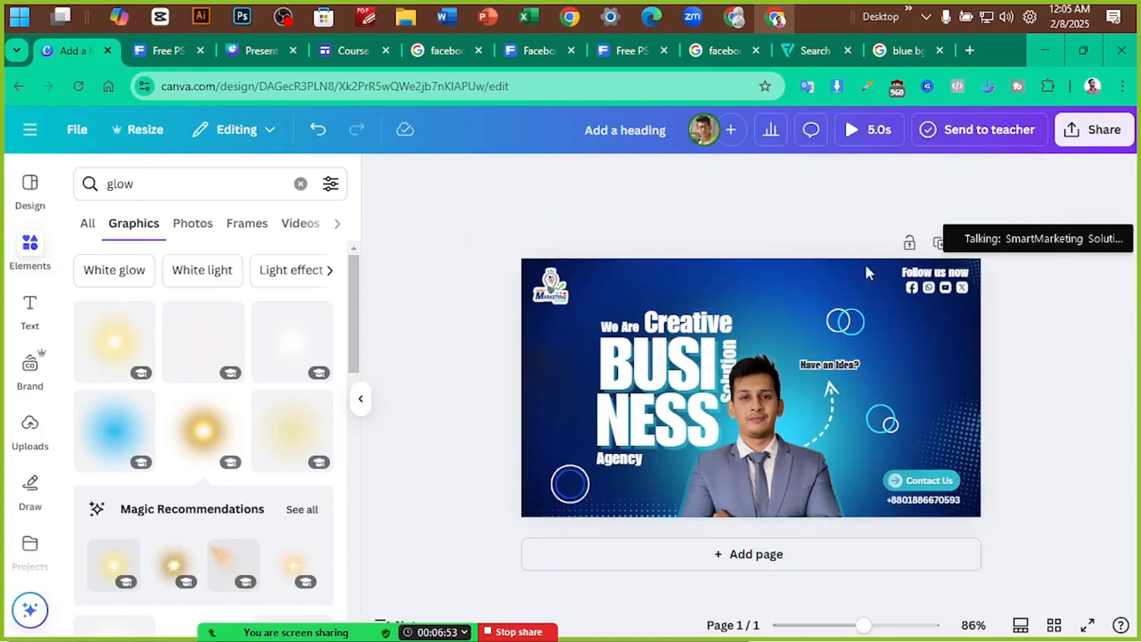
Search graphics for 'black shadow' and add the black gradient shadow to the banner
left_click(179, 183)
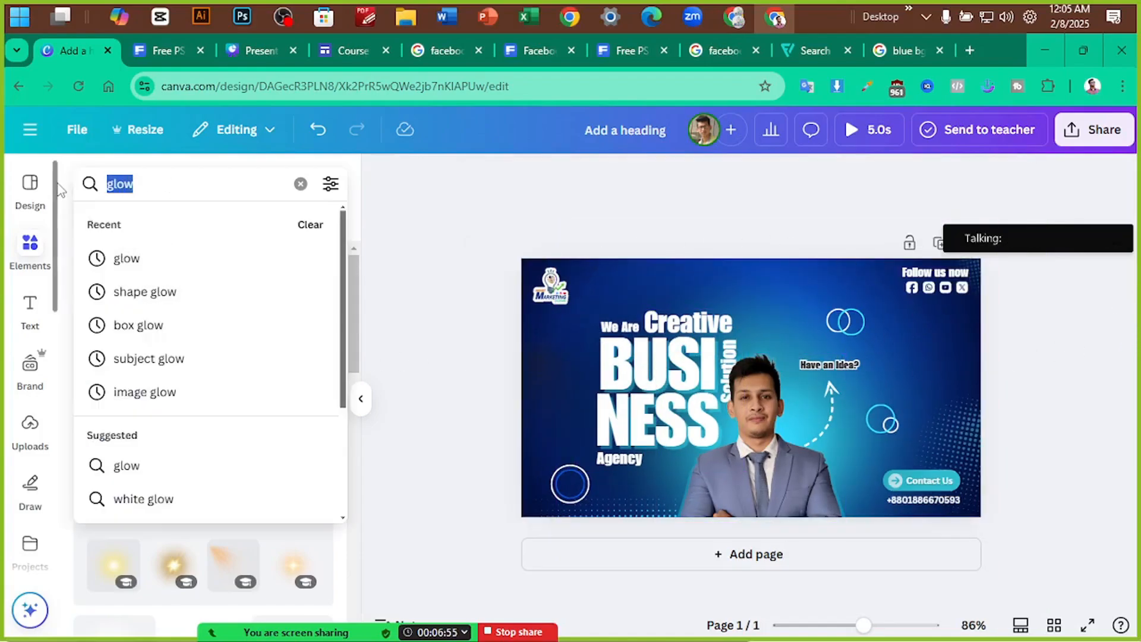
type("shdow")
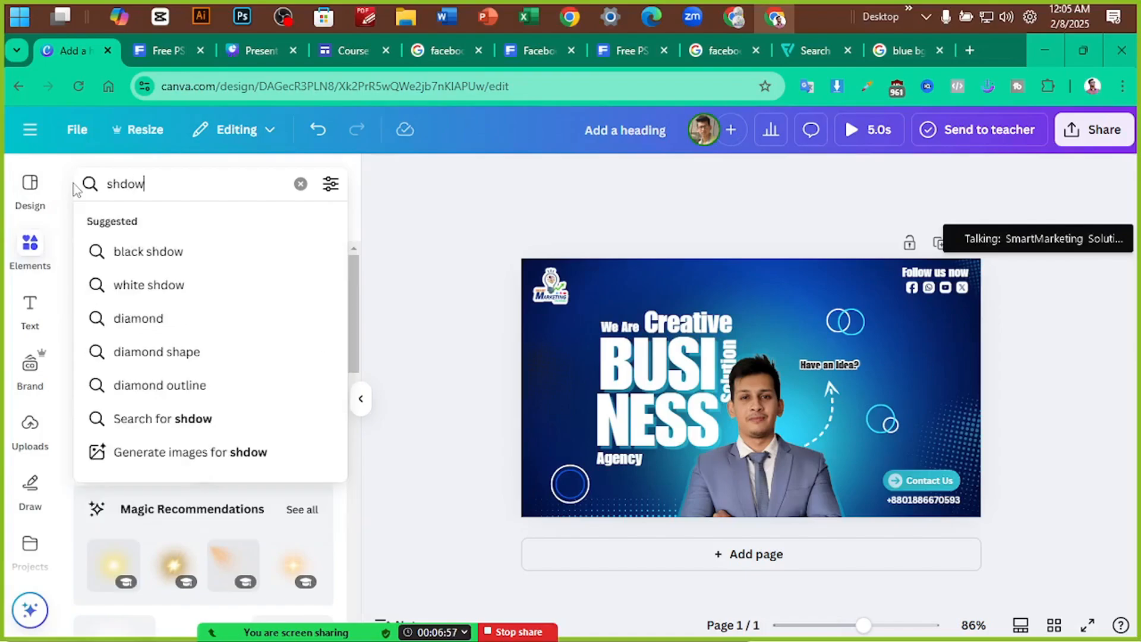
key("BackSpace")
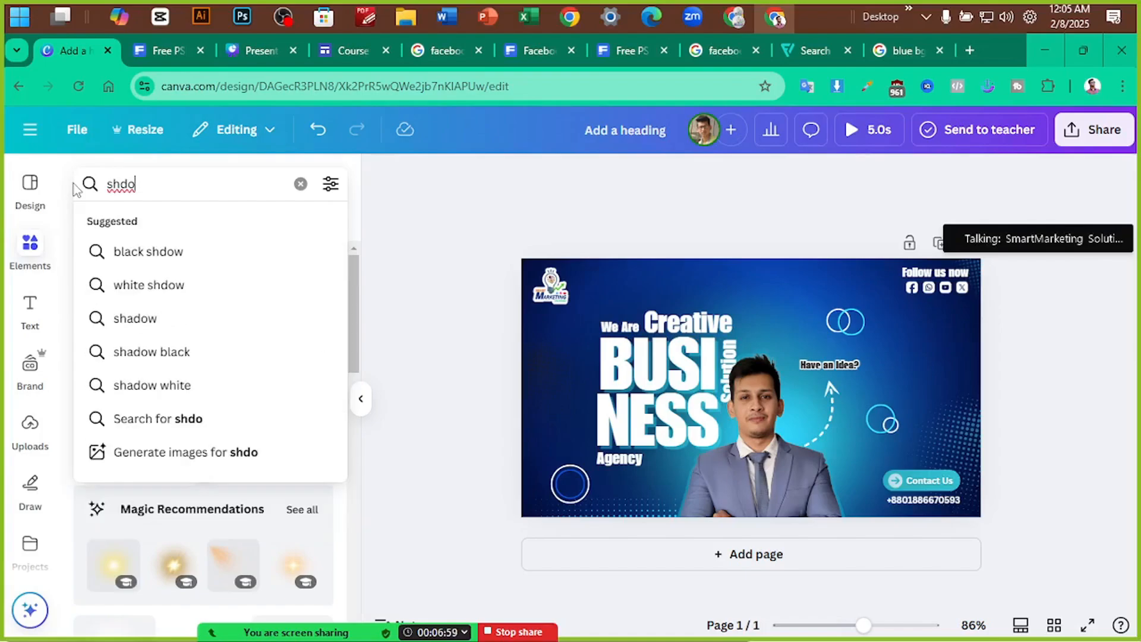
key("Down")
key("Return")
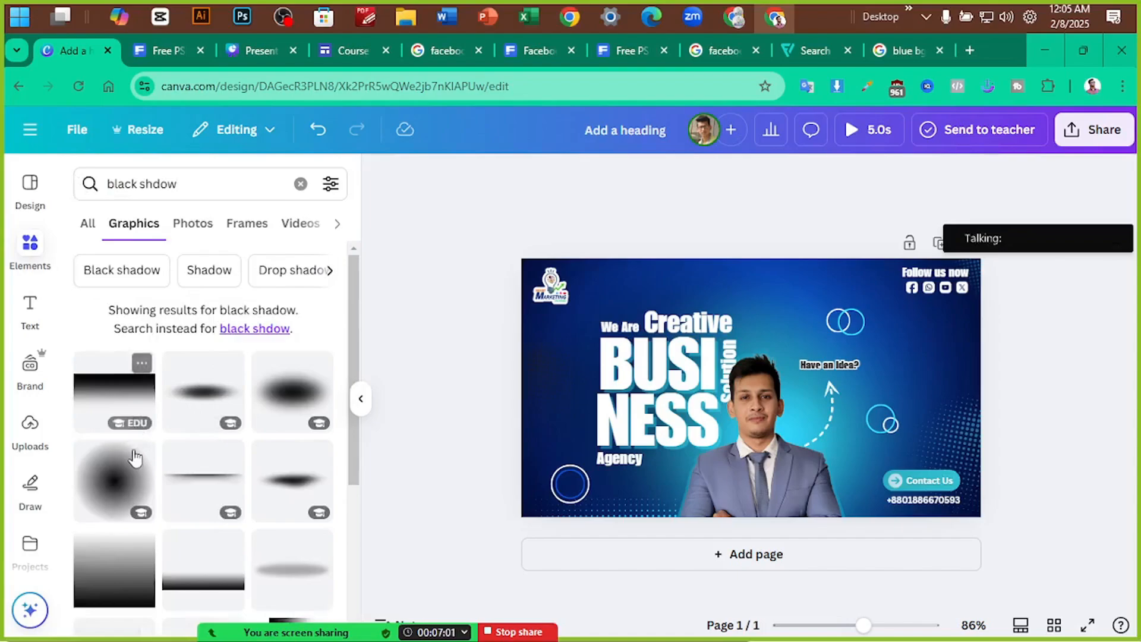
left_click(118, 380)
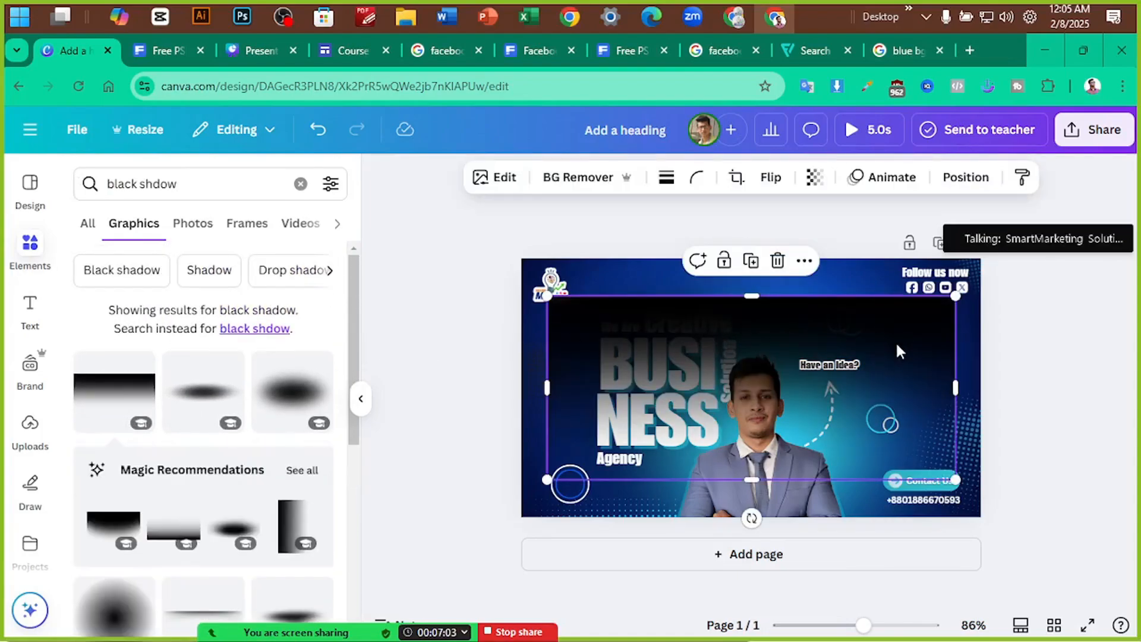
left_click_drag(897, 345, 873, 362)
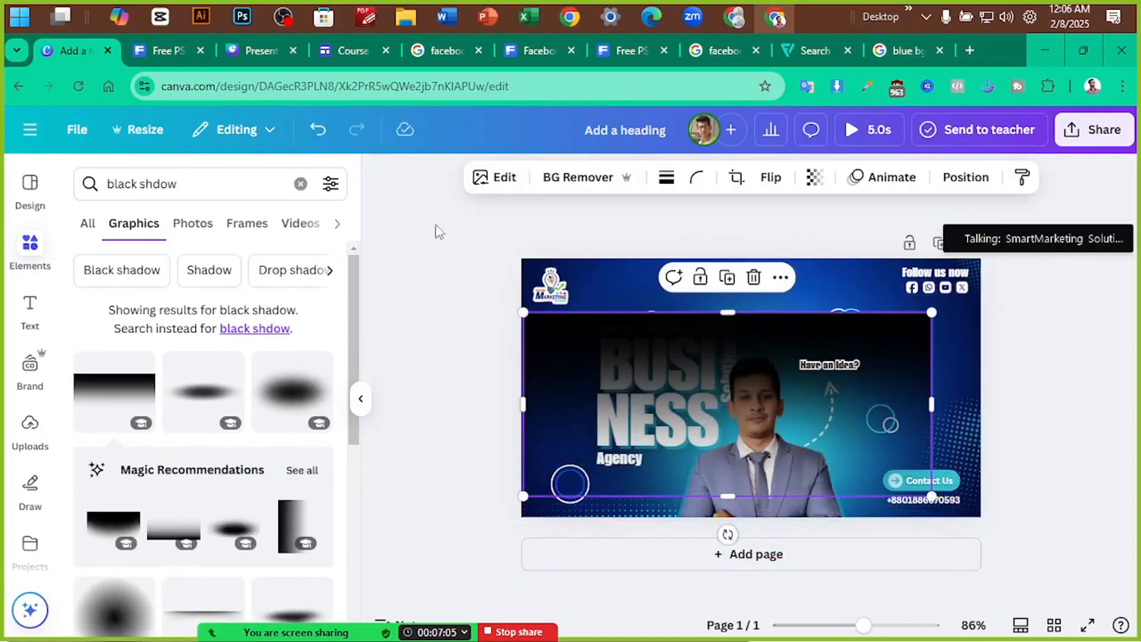
Flip the shadow vertically and stretch it across the banner, aligned with the bottom edge
left_click(777, 181)
left_click(772, 254)
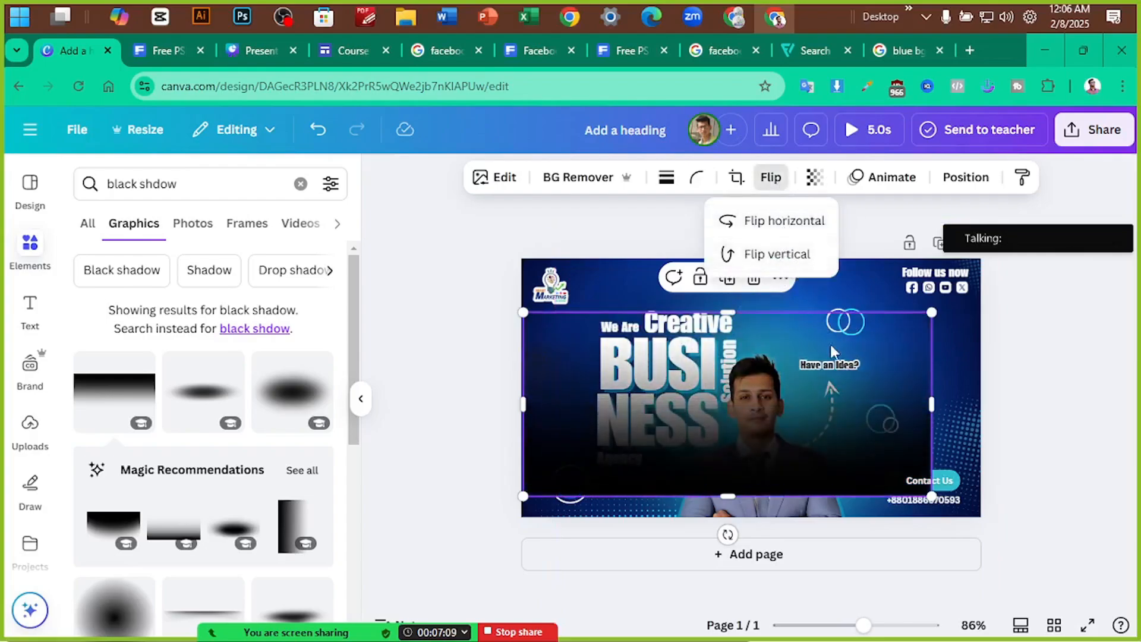
left_click_drag(794, 380, 794, 424)
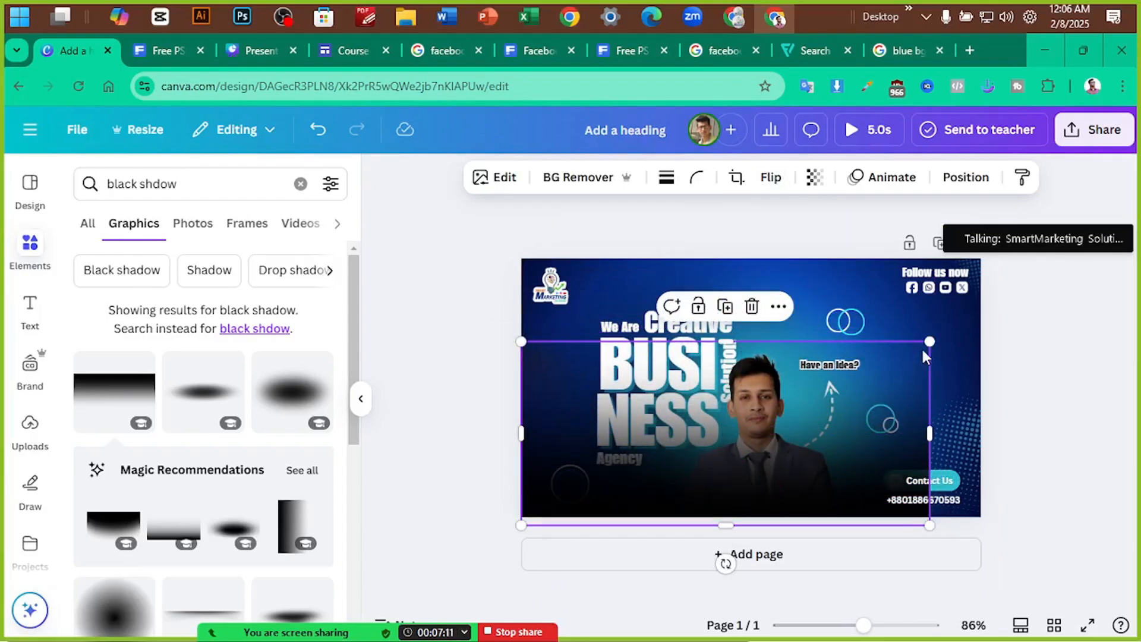
left_click_drag(928, 342, 1055, 285)
left_click_drag(1020, 377, 1005, 387)
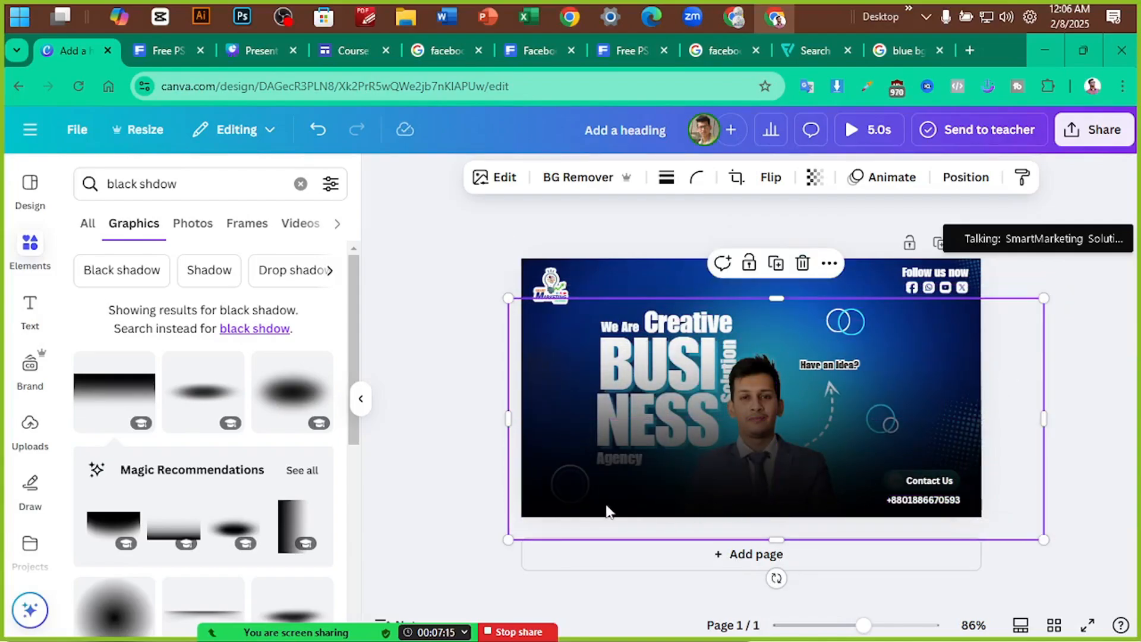
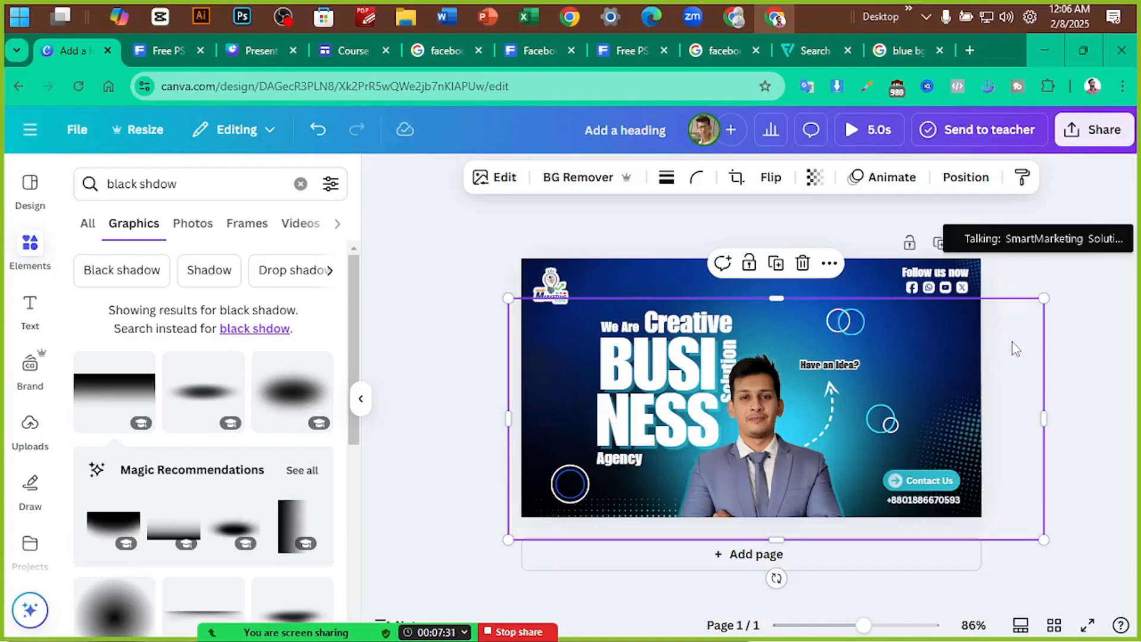
Nudge the large overlay element left and down, then zoom out to see the full layer list
left_click_drag(1021, 346, 990, 369)
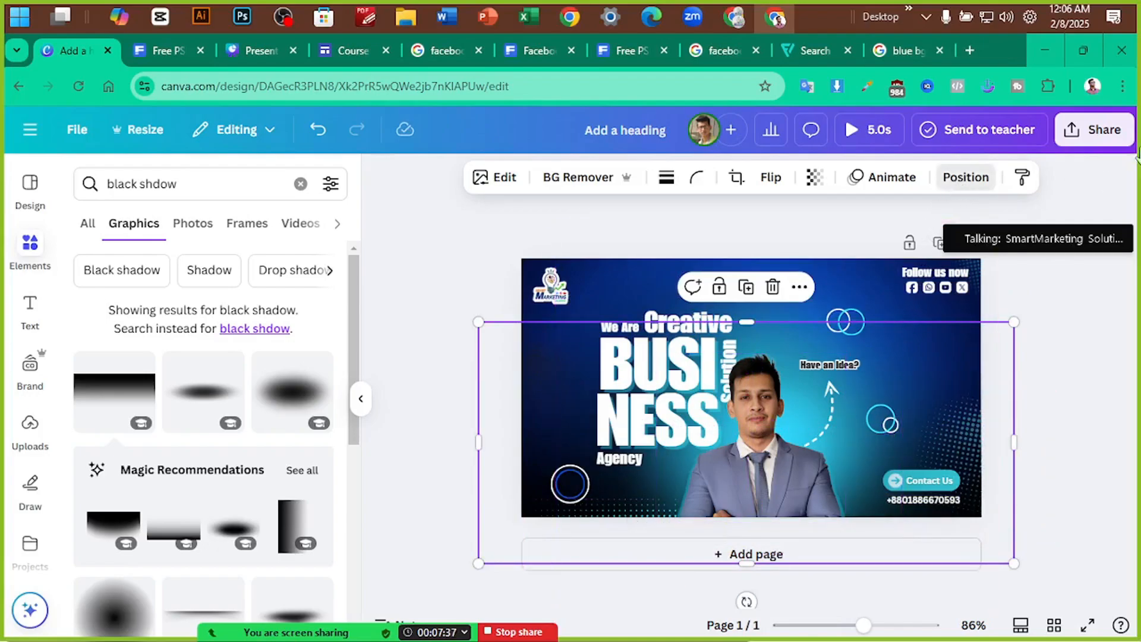
left_click(965, 177)
scroll(208, 340, "down", 10)
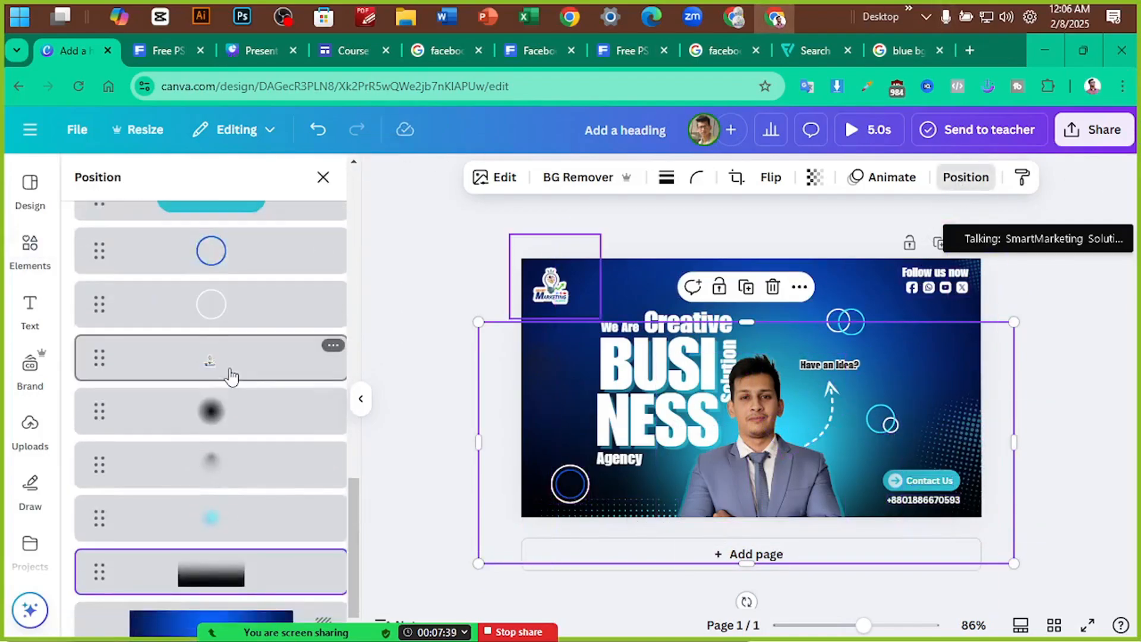
scroll(231, 386, "down", 1)
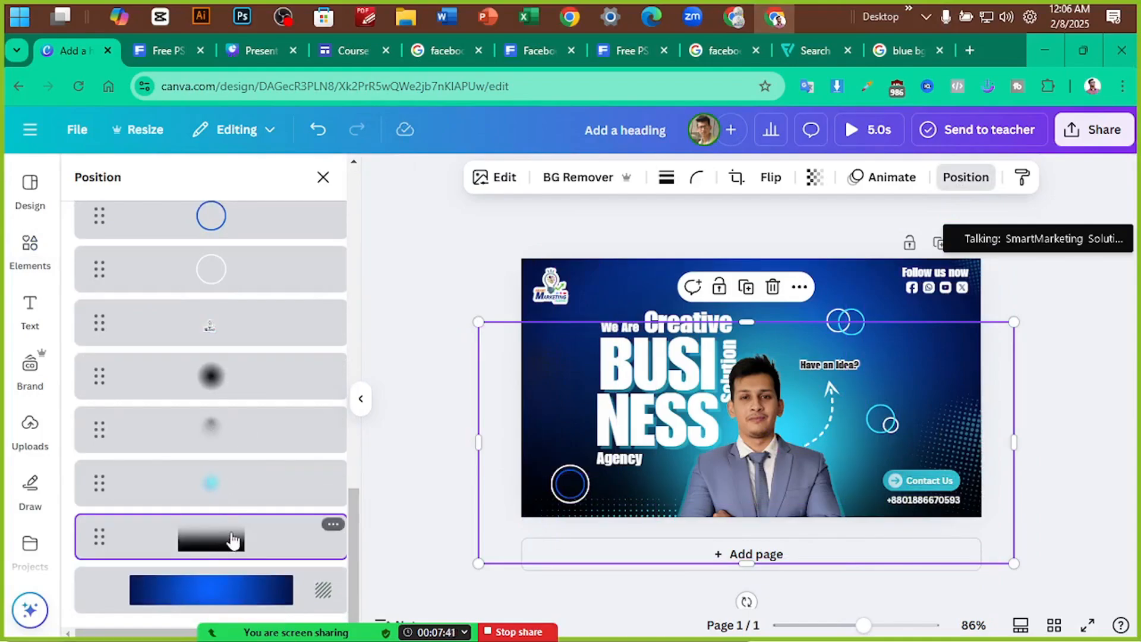
key("ctrl+minus")
key("ctrl+minus")
scroll(235, 443, "up", 3)
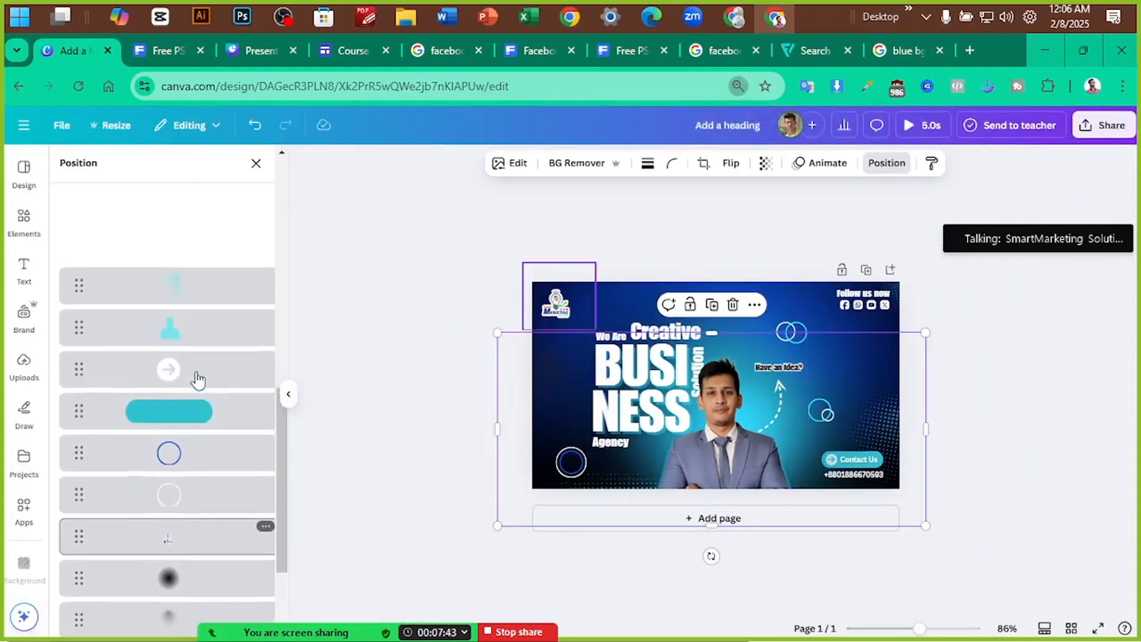
scroll(198, 383, "up", 2)
scroll(201, 416, "down", 5)
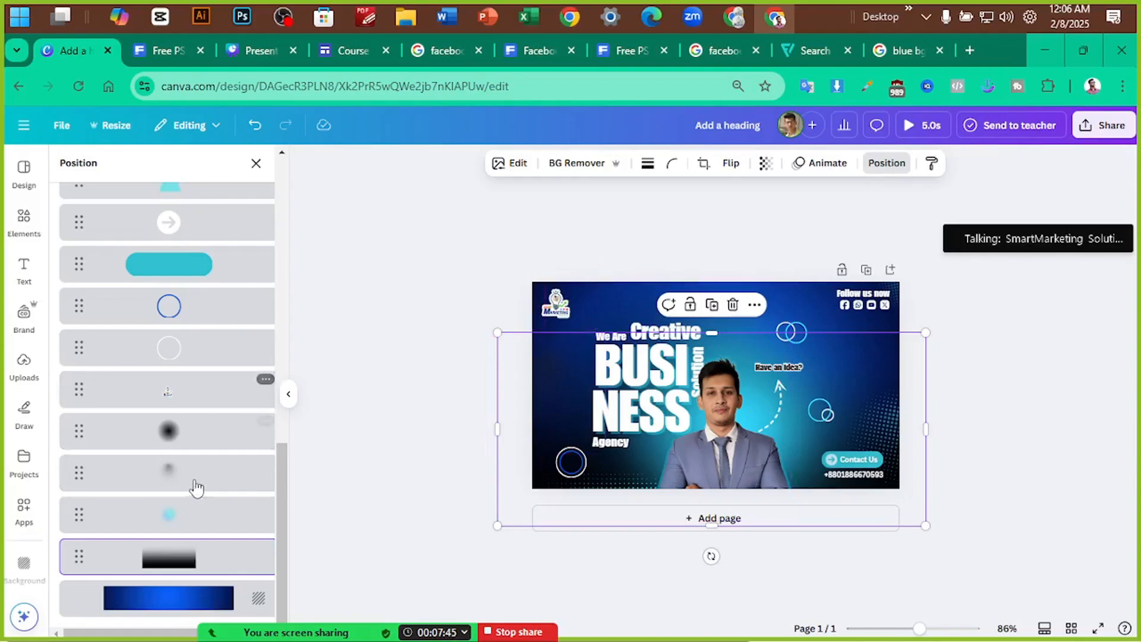
scroll(178, 439, "up", 7)
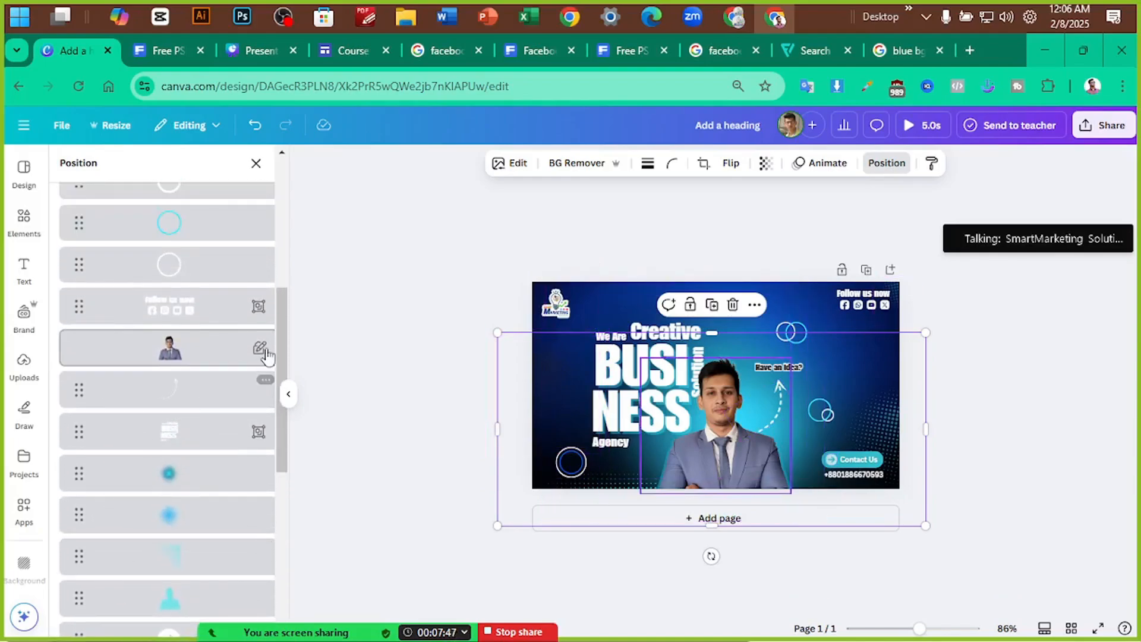
scroll(217, 390, "up", 5)
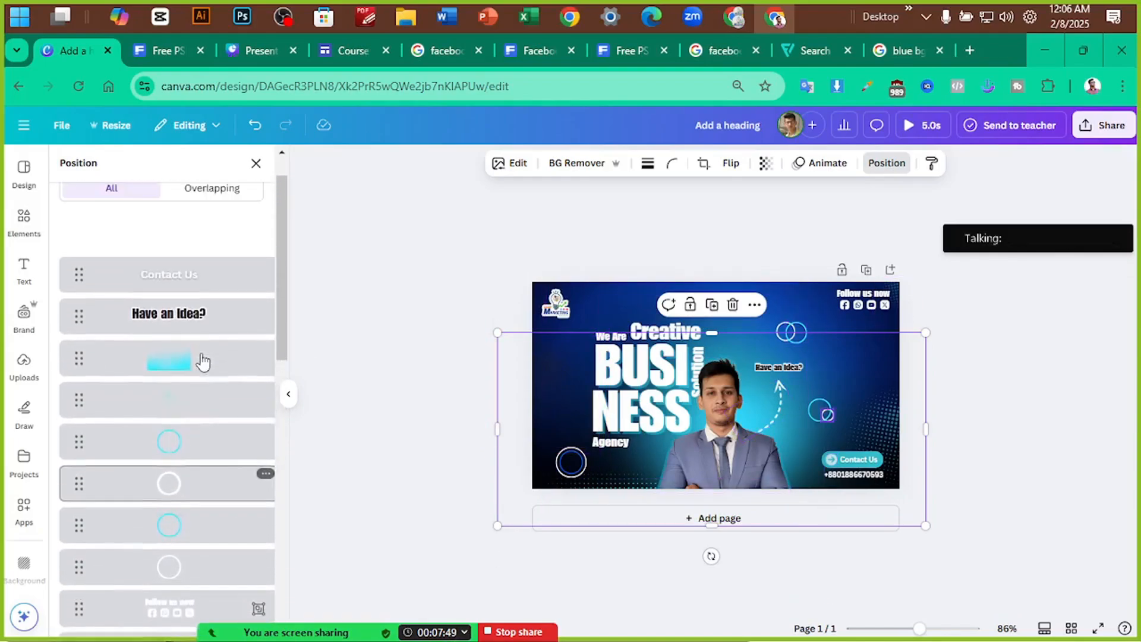
scroll(202, 361, "up", 1)
Send the transparent right-edge shape and the cyan glow shape to the bottom of the layer order
left_click(193, 399)
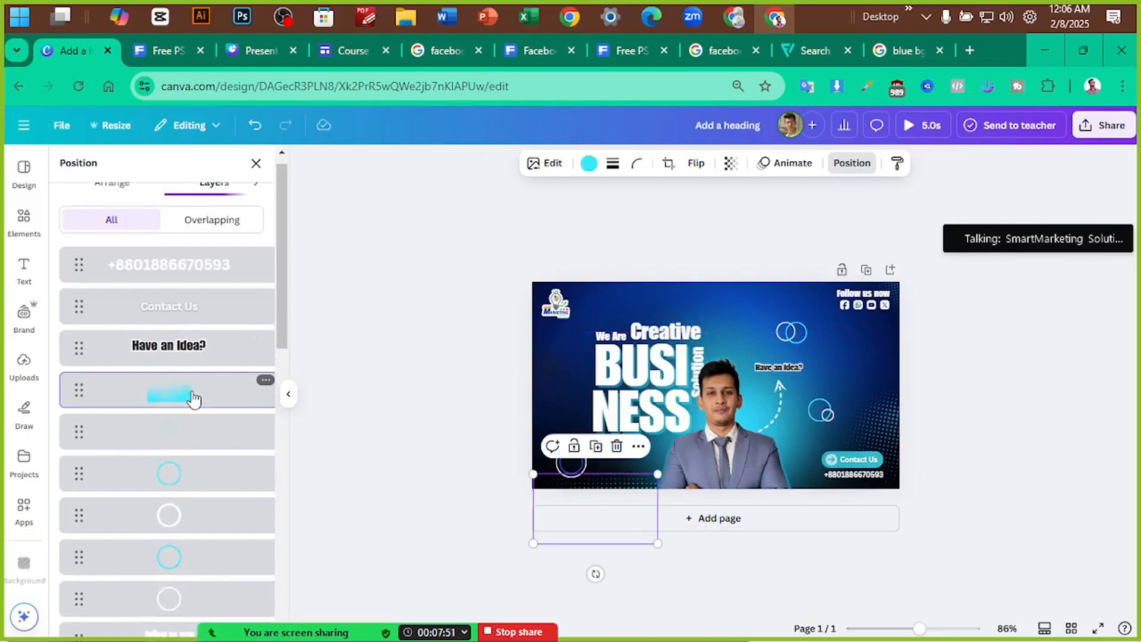
scroll(193, 400, "down", 3)
scroll(193, 400, "up", 3)
scroll(197, 411, "down", 1)
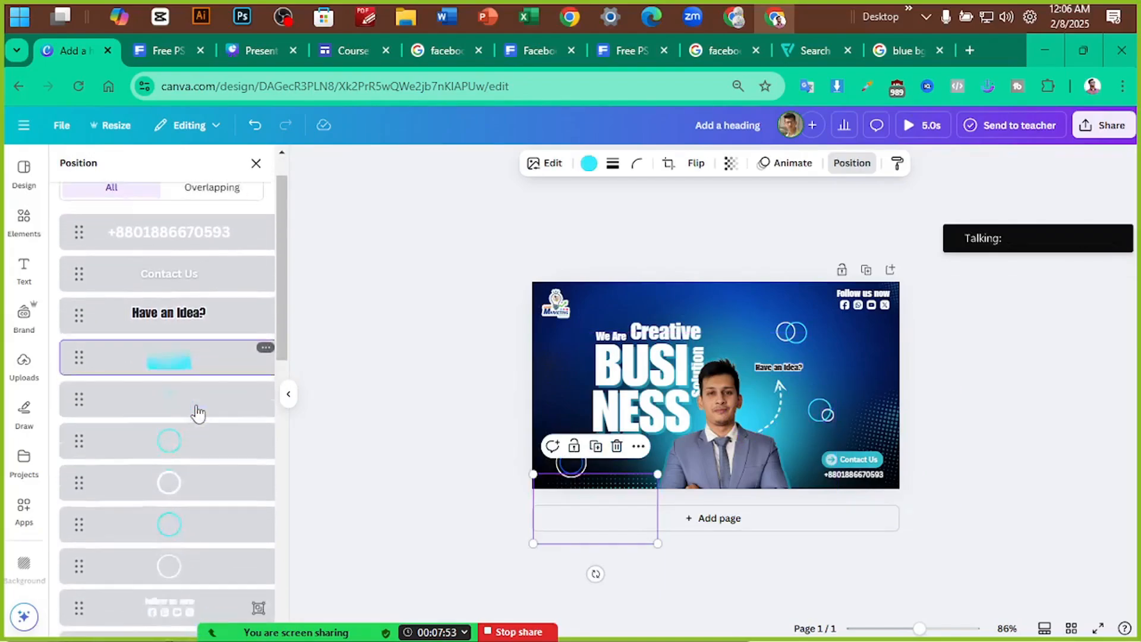
scroll(198, 412, "down", 10)
scroll(200, 369, "down", 3)
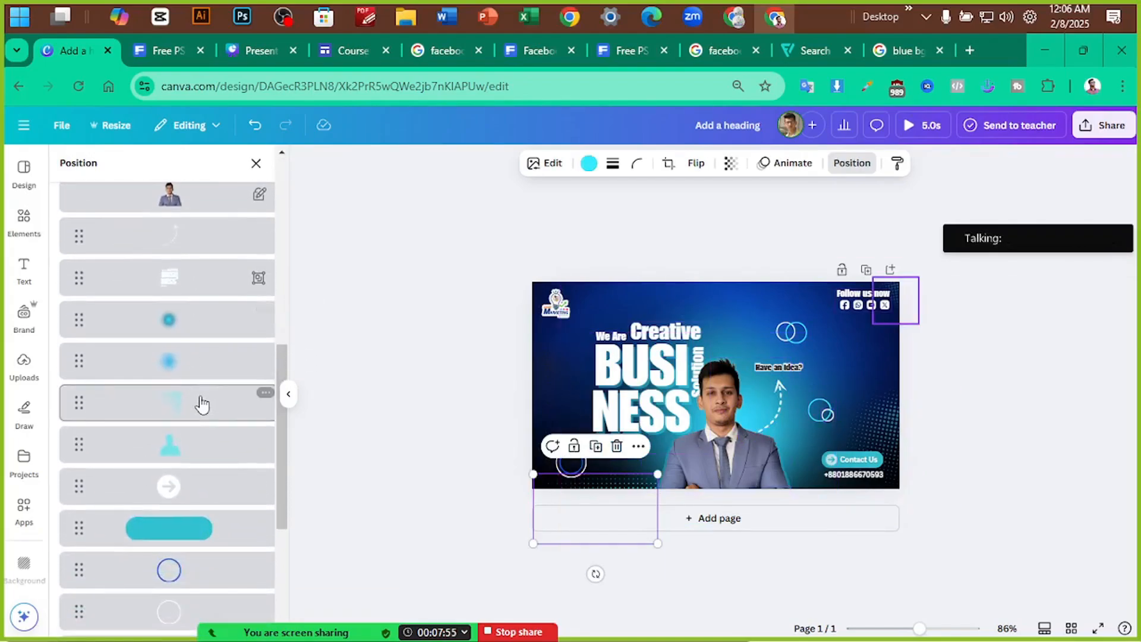
scroll(202, 416, "down", 3)
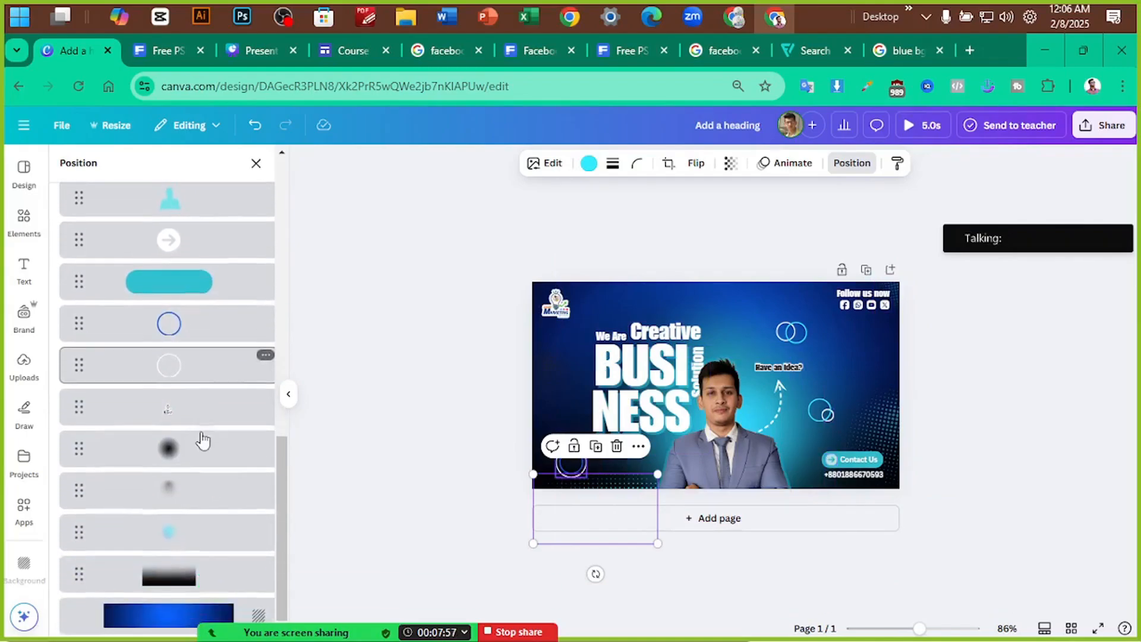
left_click(199, 512)
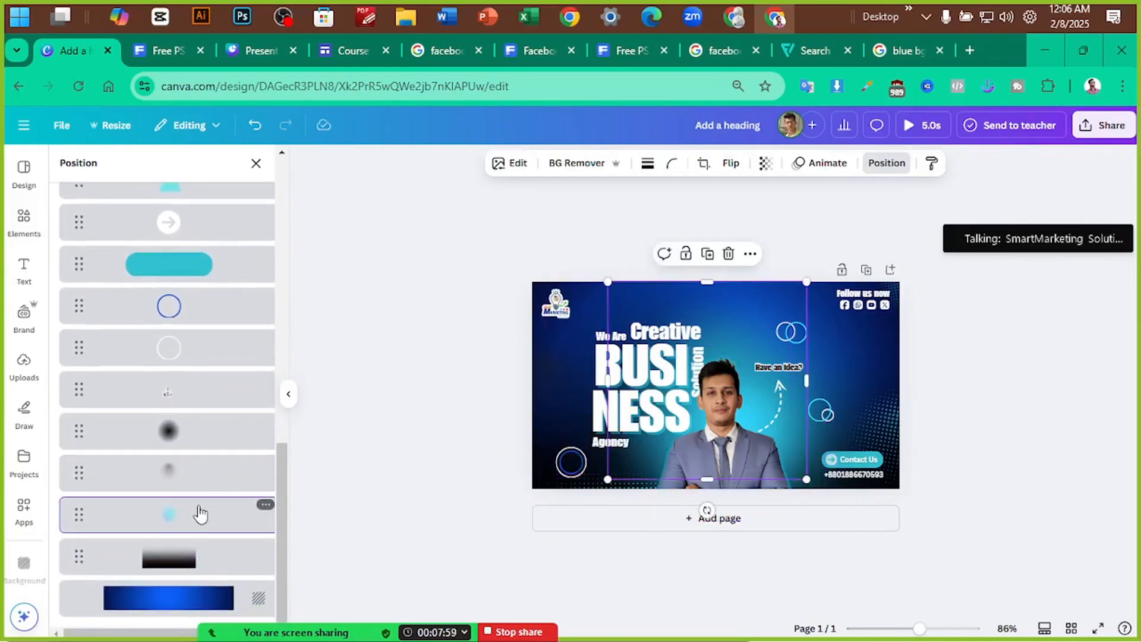
scroll(199, 513, "up", 8)
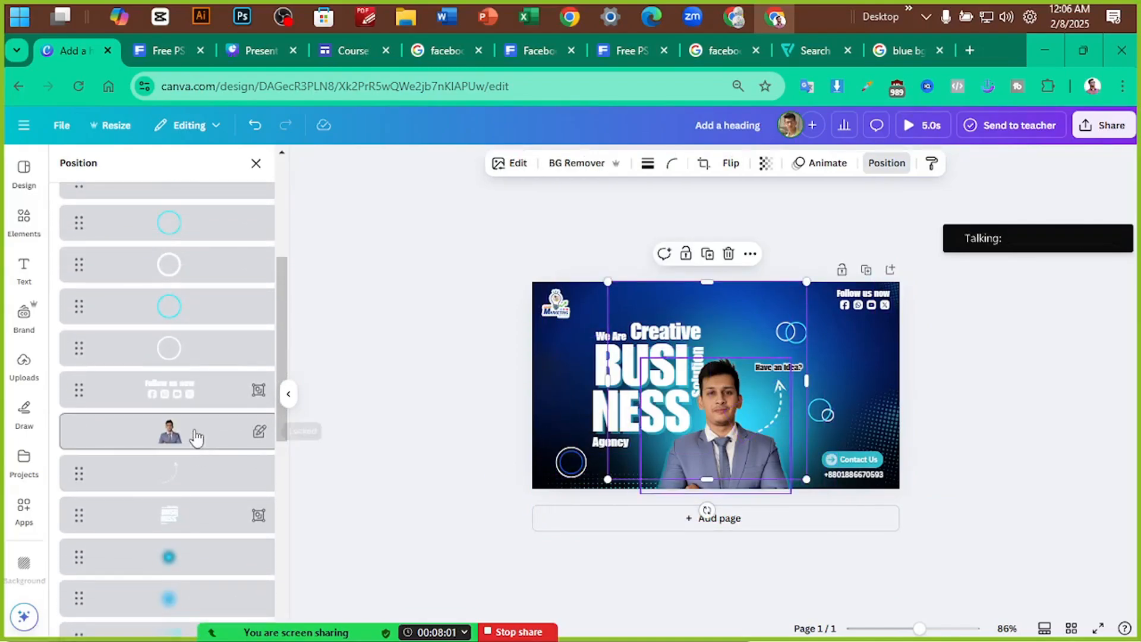
scroll(193, 407, "up", 5)
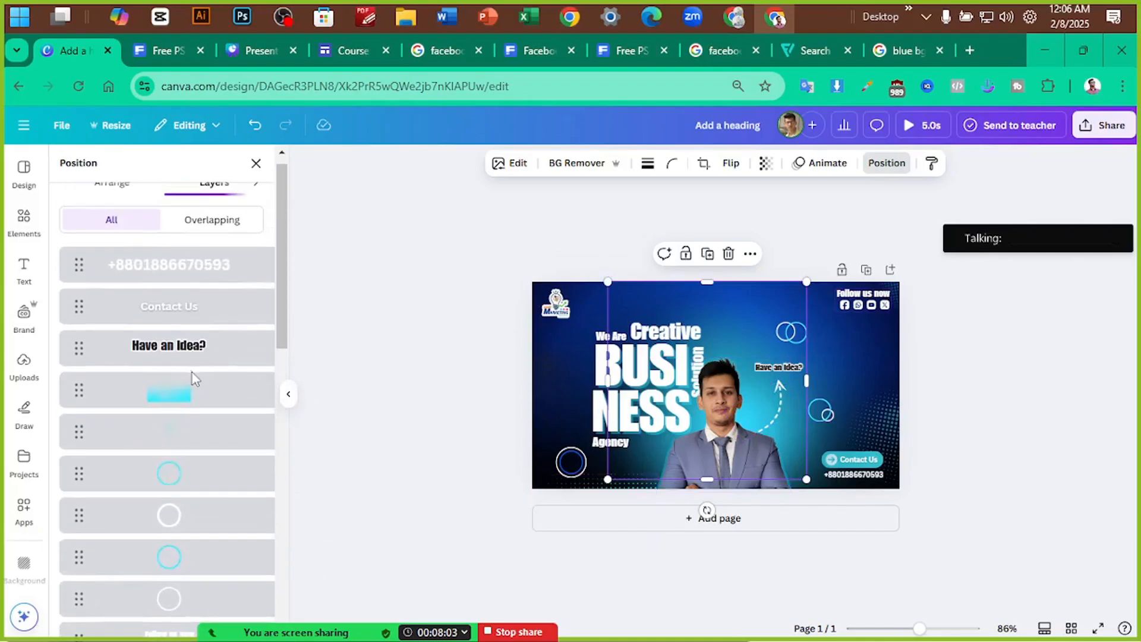
left_click(879, 410)
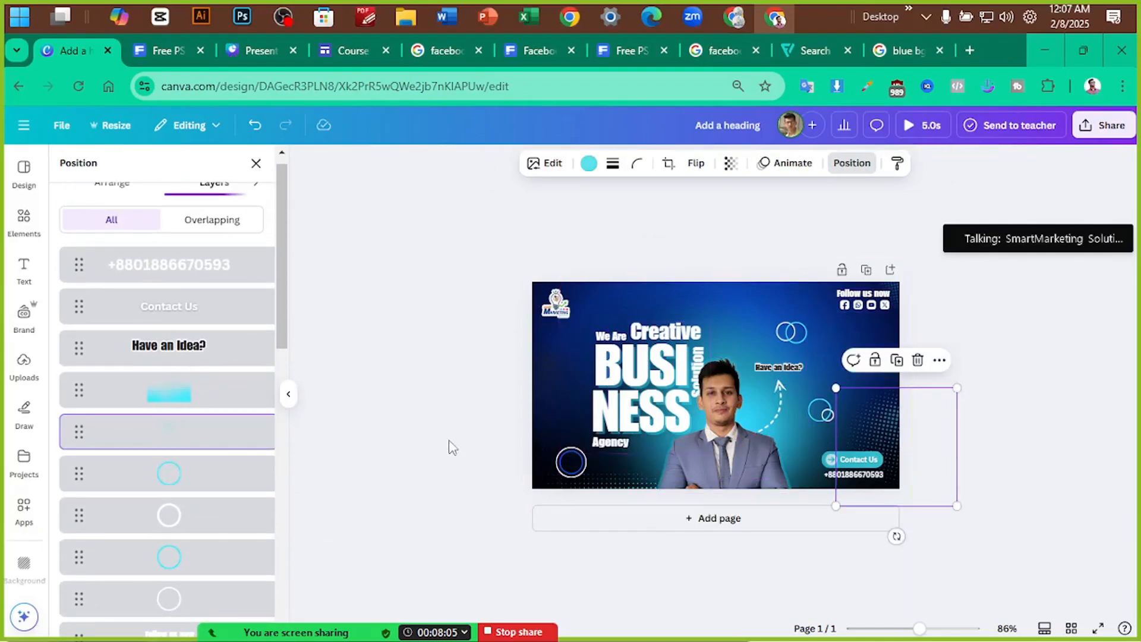
left_click(204, 394, "shift")
left_click_drag(204, 431, 186, 576)
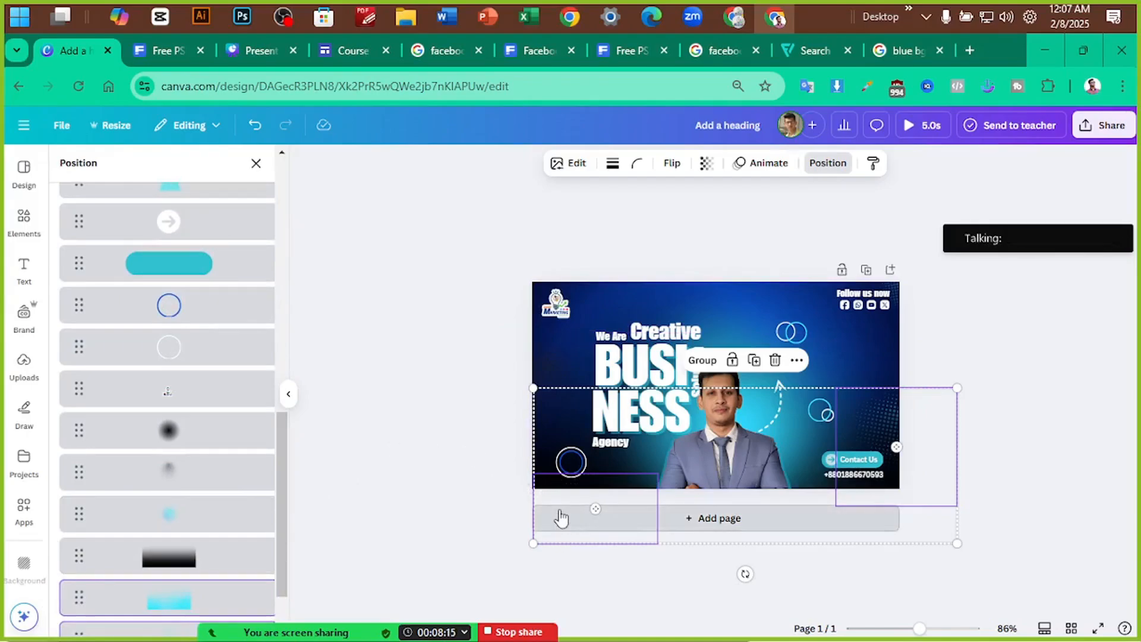
left_click(463, 515)
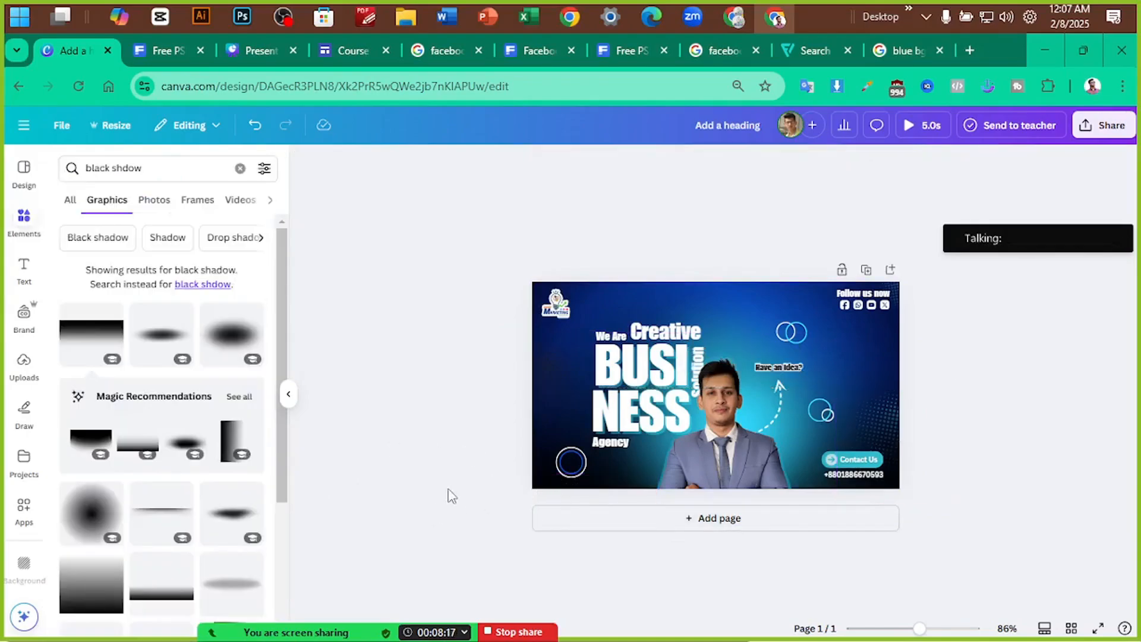
Select the man's photo and bring up the options for its locked row in the layer list
scroll(990, 394, "up", 2)
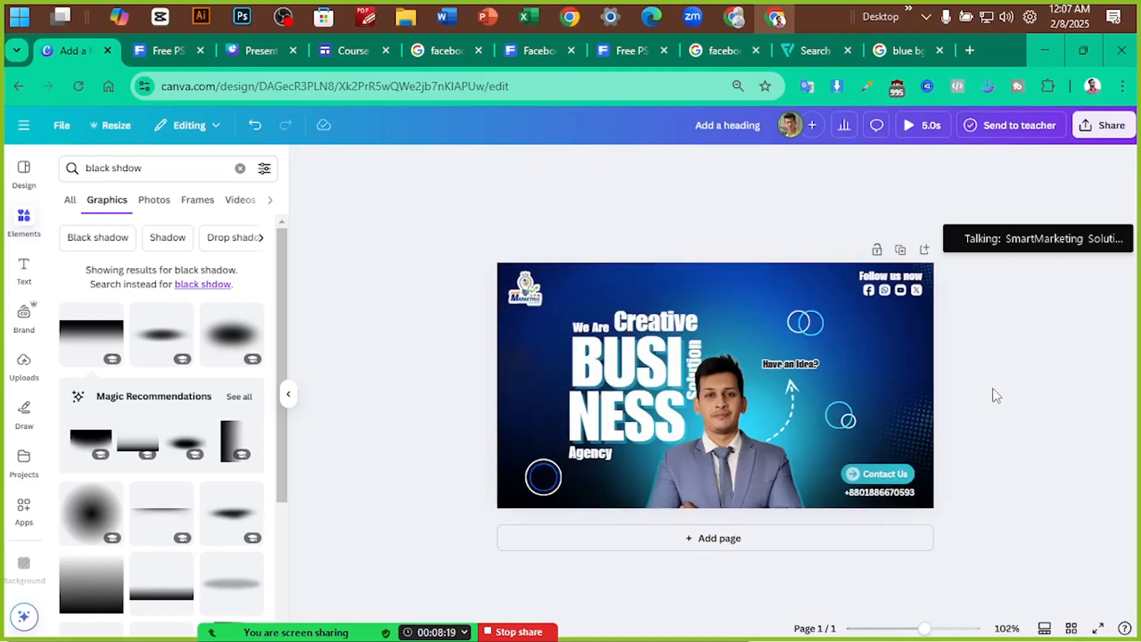
left_click(499, 499)
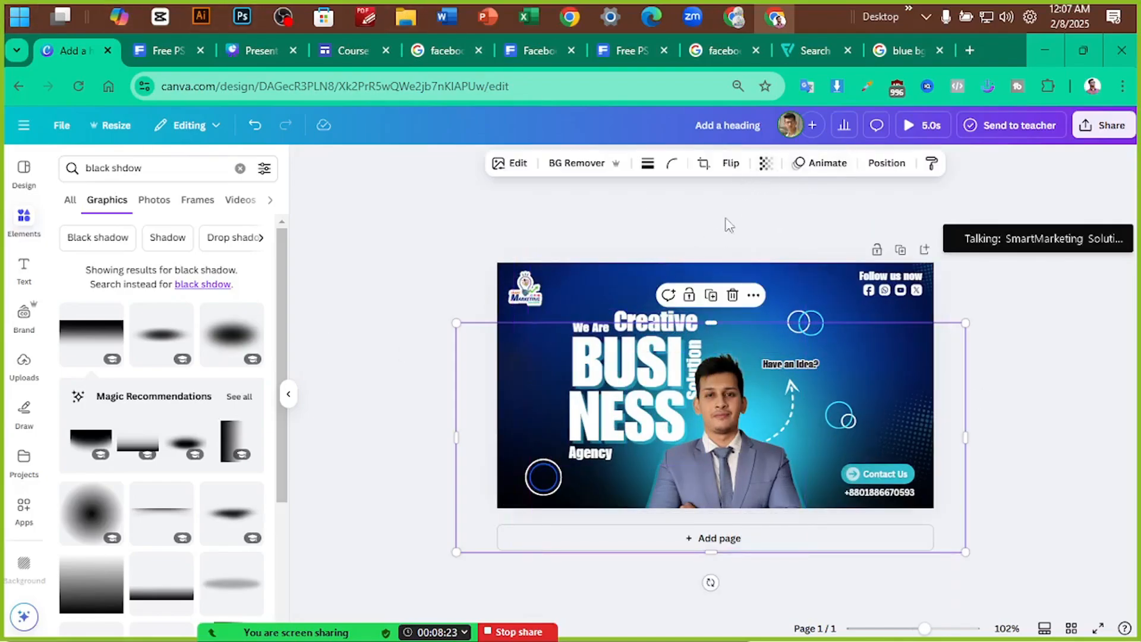
left_click(730, 425)
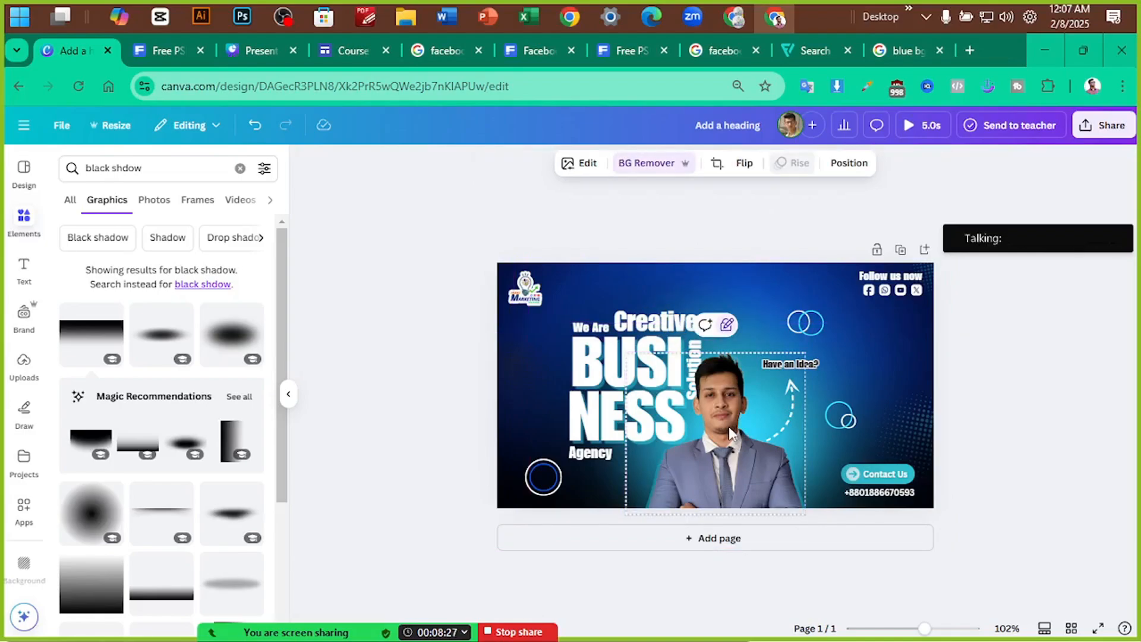
left_click(849, 164)
scroll(195, 412, "down", 5)
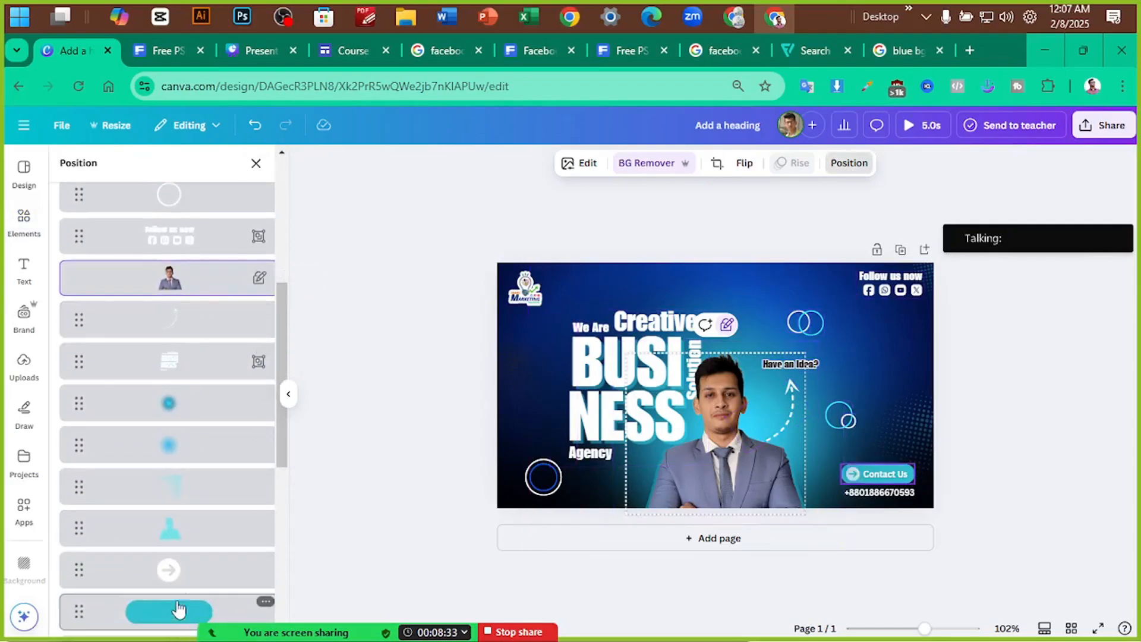
left_click(211, 287)
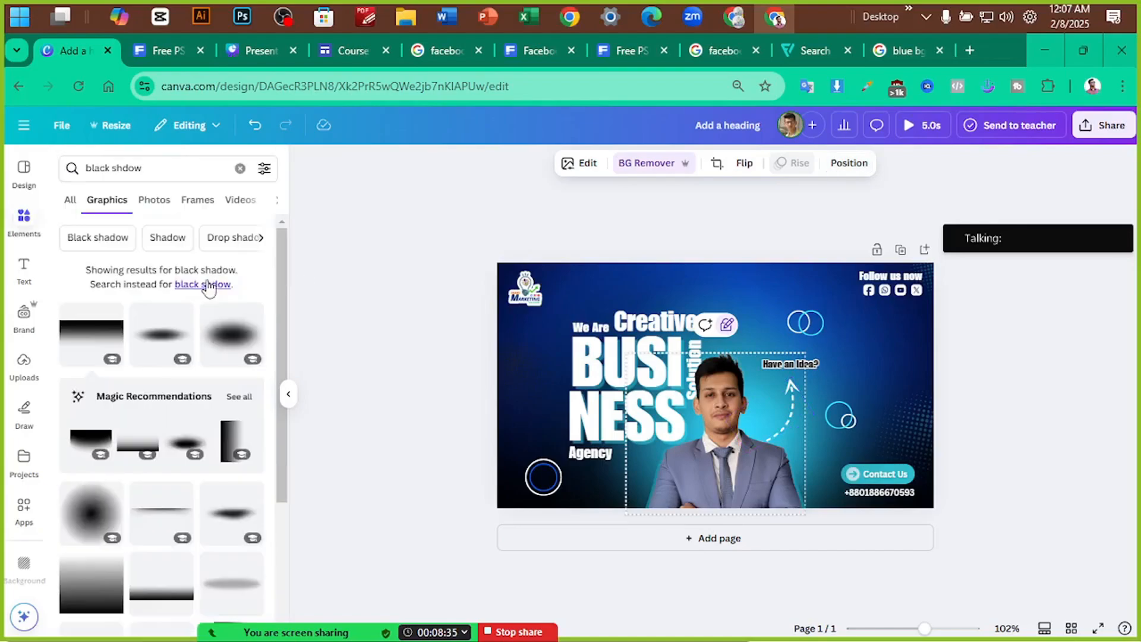
left_click(211, 287)
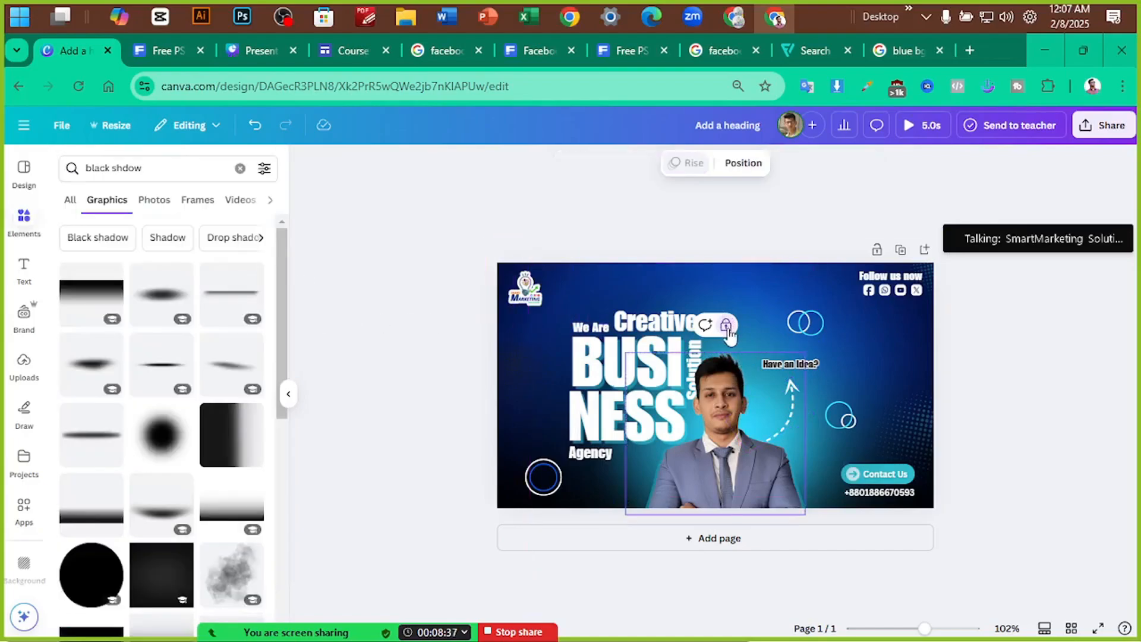
left_click(743, 162)
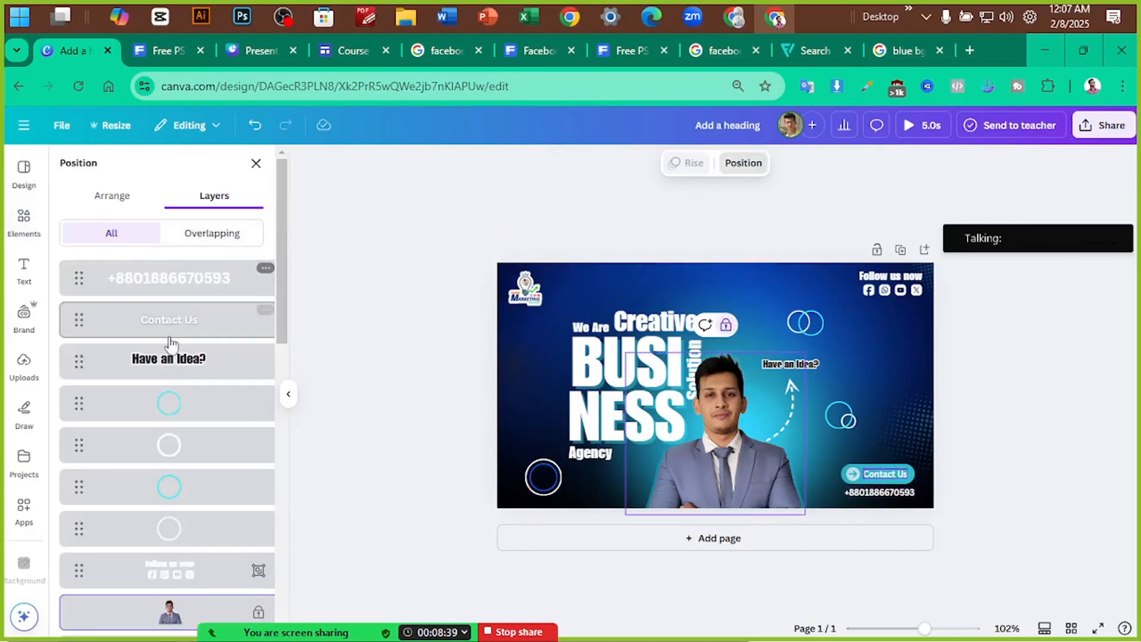
scroll(172, 357, "down", 4)
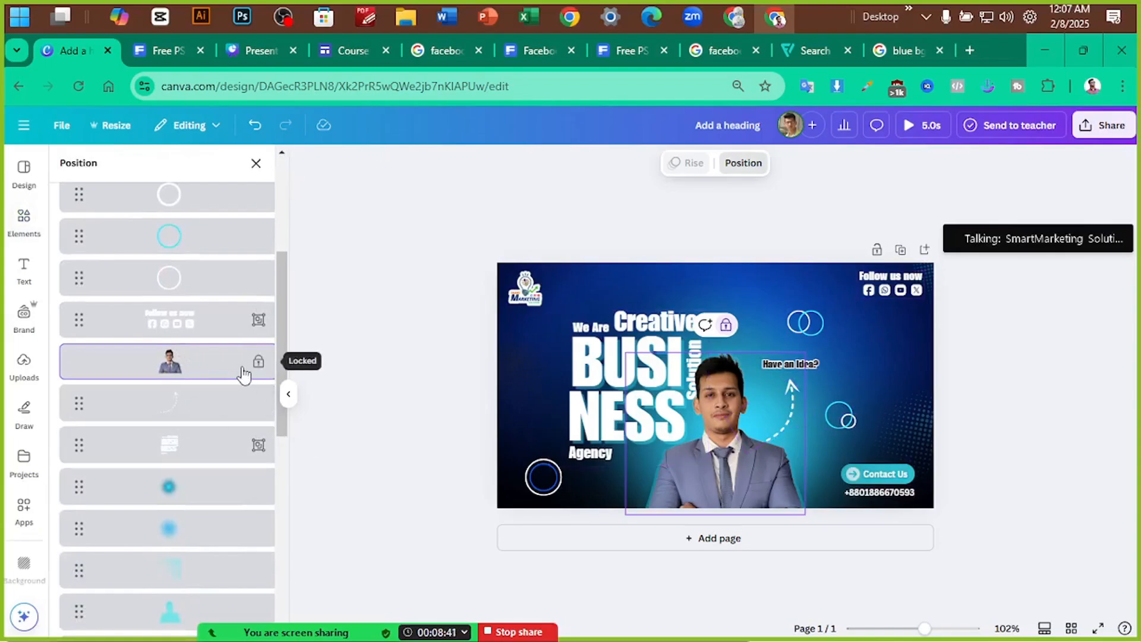
right_click(222, 367)
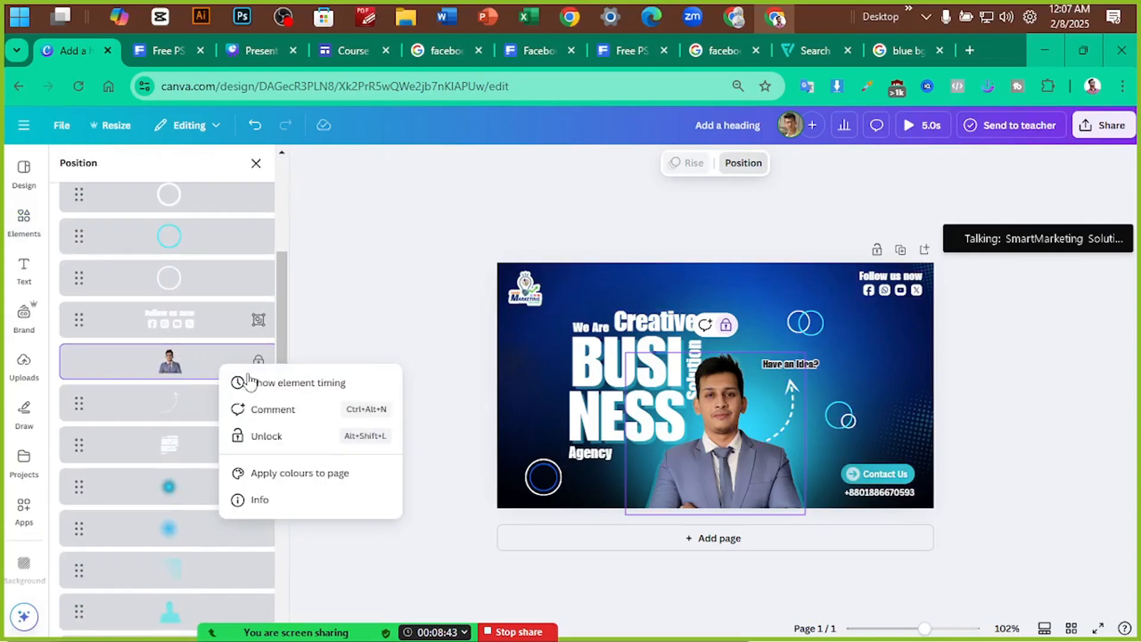
Unlock the man's photo and move it lower in the layer order
left_click(284, 436)
left_click_drag(190, 369, 196, 506)
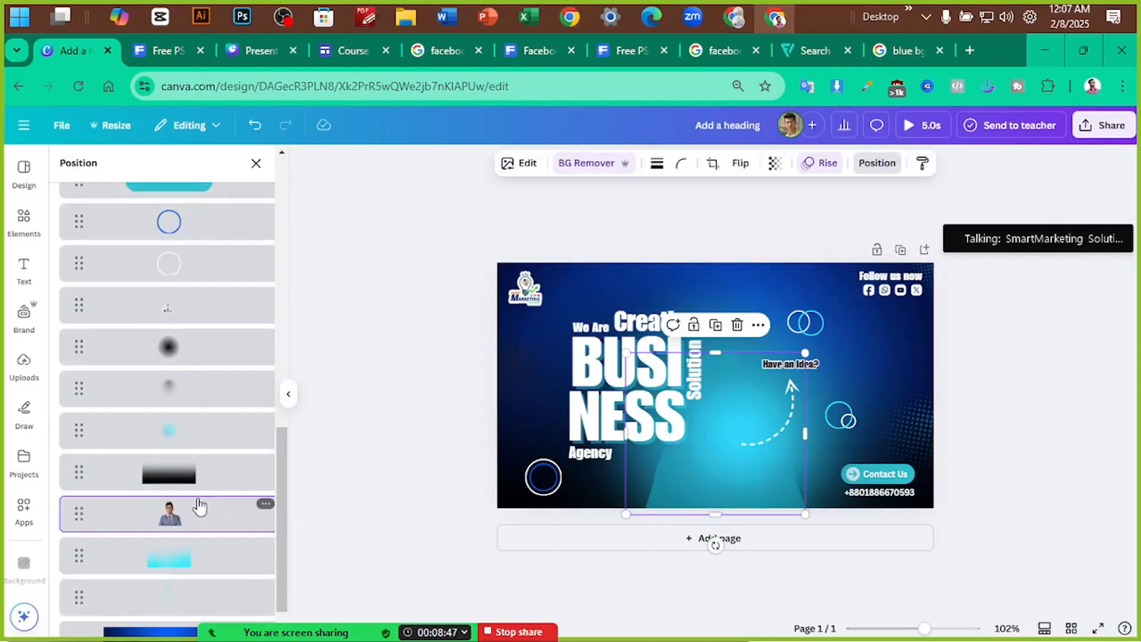
scroll(191, 432, "up", 3)
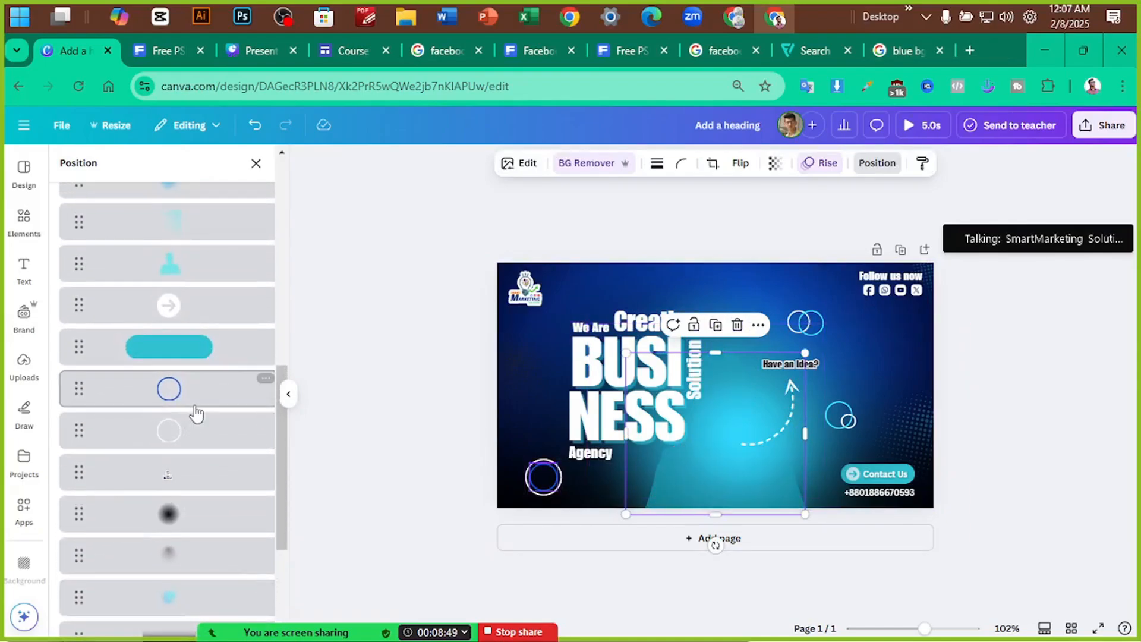
left_click(198, 267)
scroll(201, 275, "up", 4)
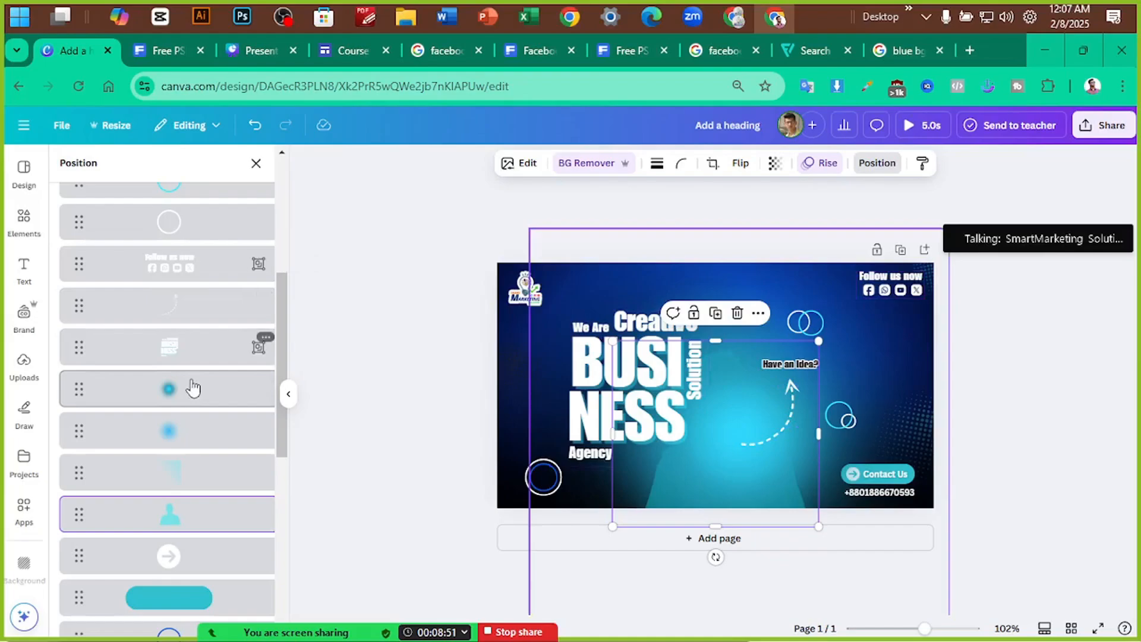
left_click_drag(183, 520, 168, 499)
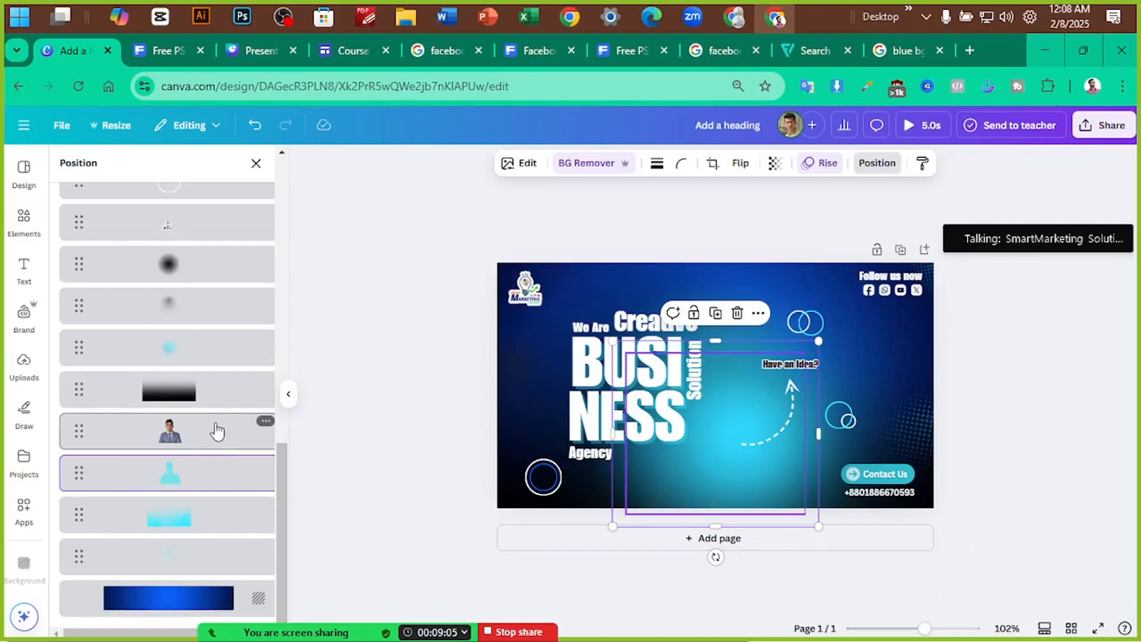
Send both blue glow layers further back in the layer list
scroll(215, 431, "up", 5)
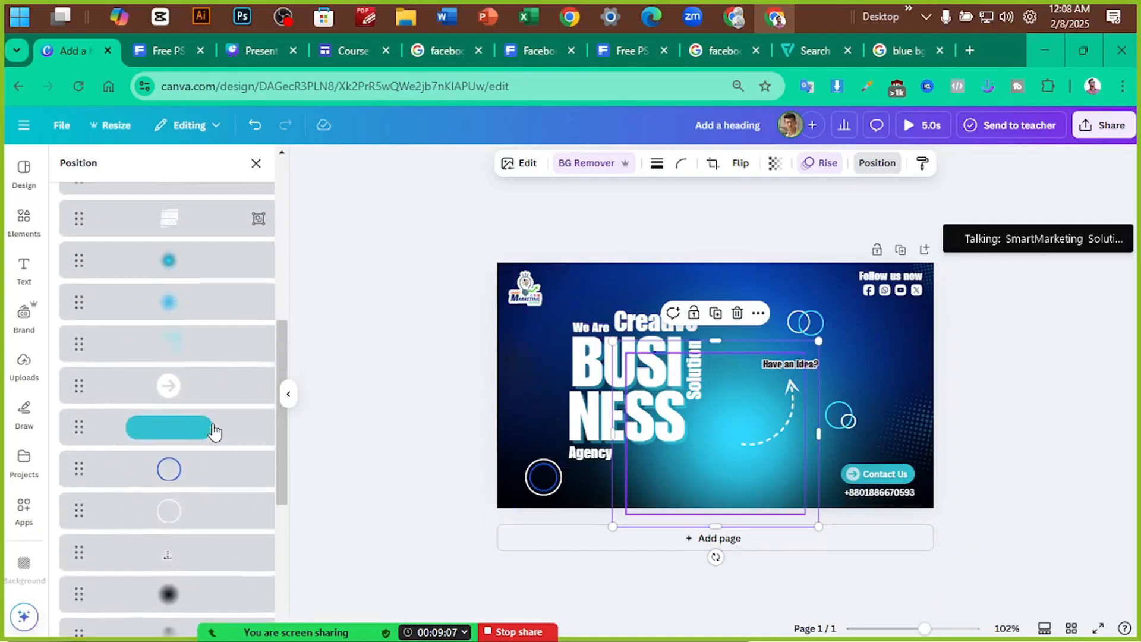
left_click(185, 384)
left_click(186, 364, "shift")
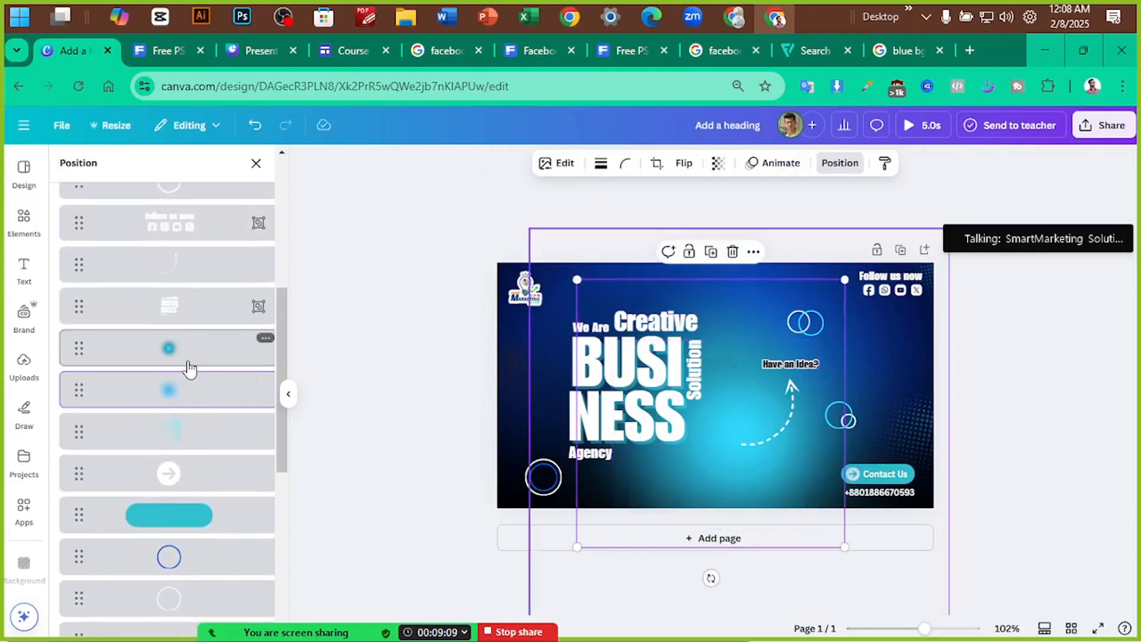
left_click_drag(183, 440, 186, 496)
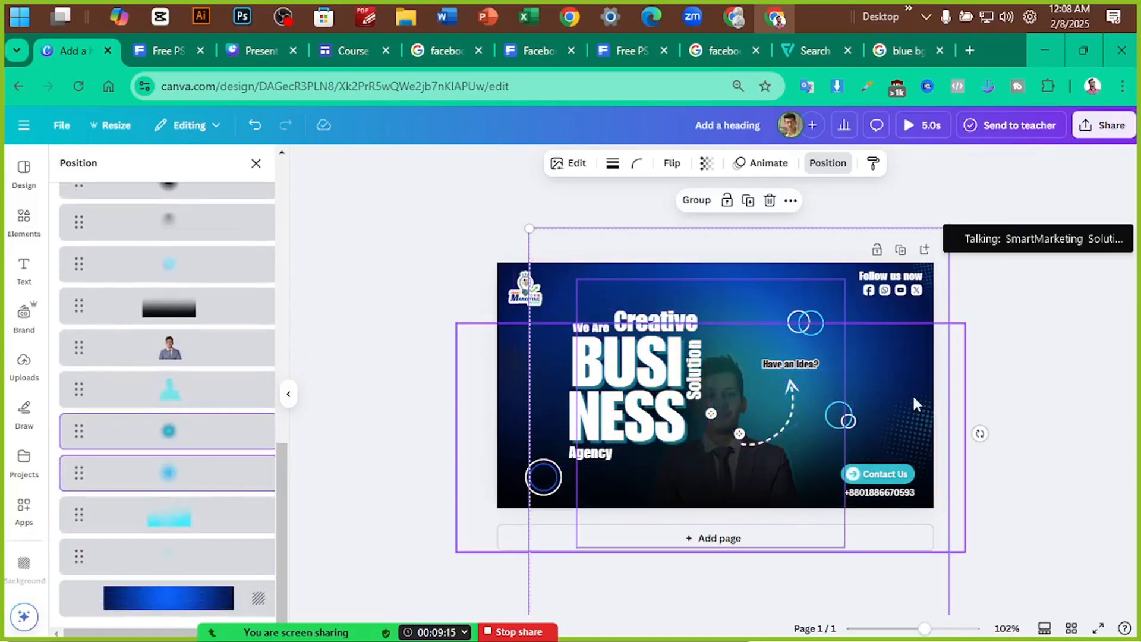
Send the BUSINESS text group and the large dark shadow backward behind the text and photo
left_click(454, 393)
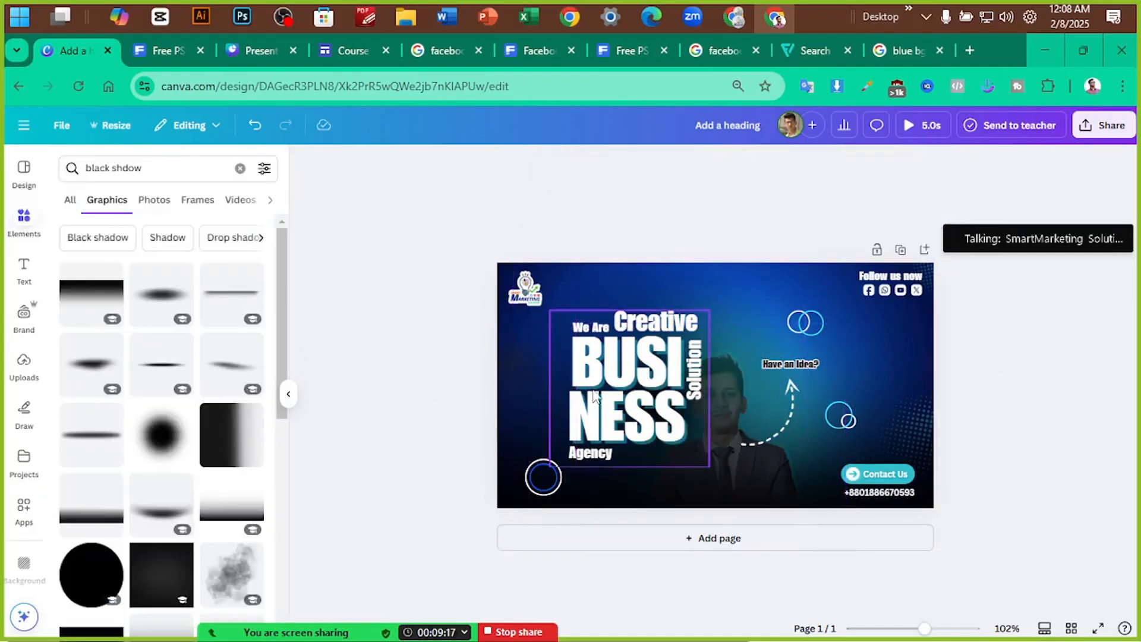
left_click(604, 395)
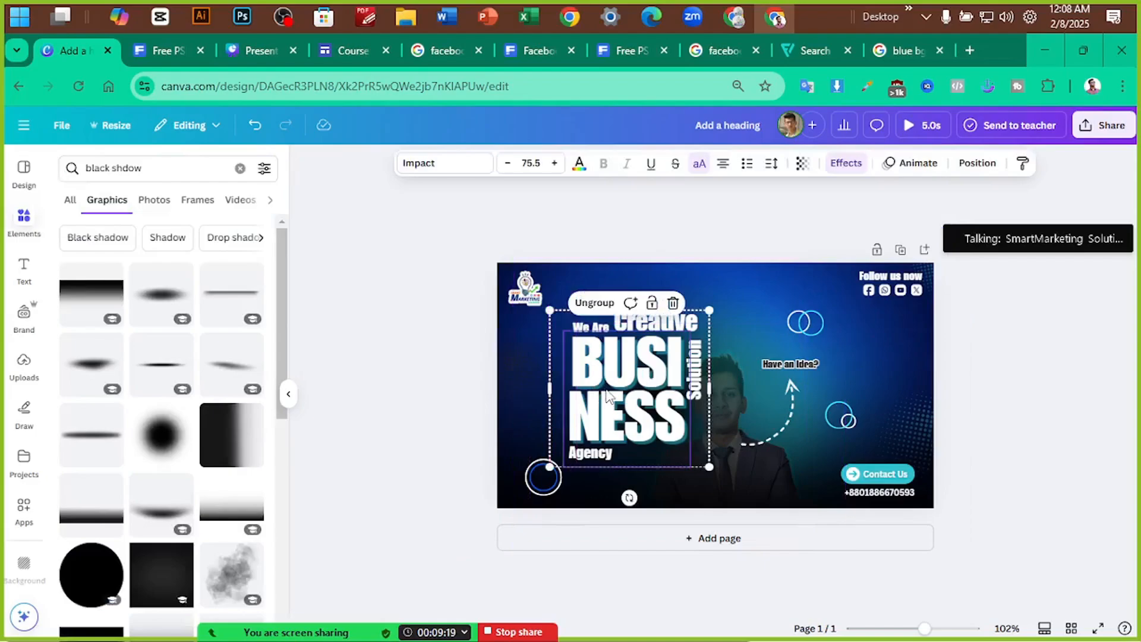
key("ctrl+[")
key("ctrl+[")
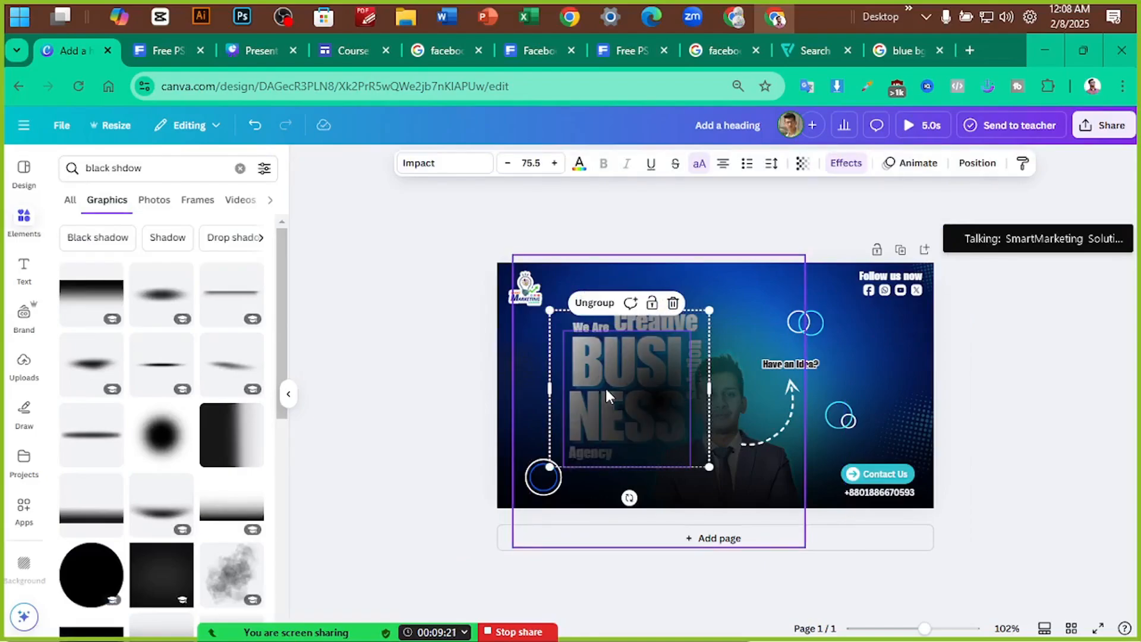
left_click(628, 411)
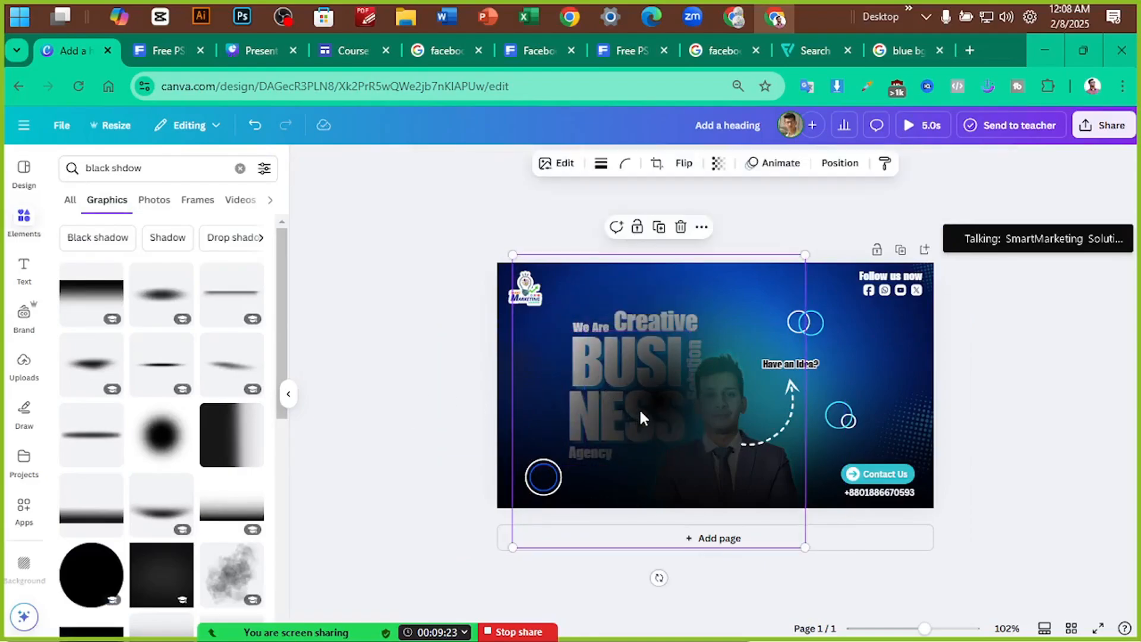
key("ctrl+[")
key("ctrl+[")
key("ctrl+[")
key("ctrl+[")
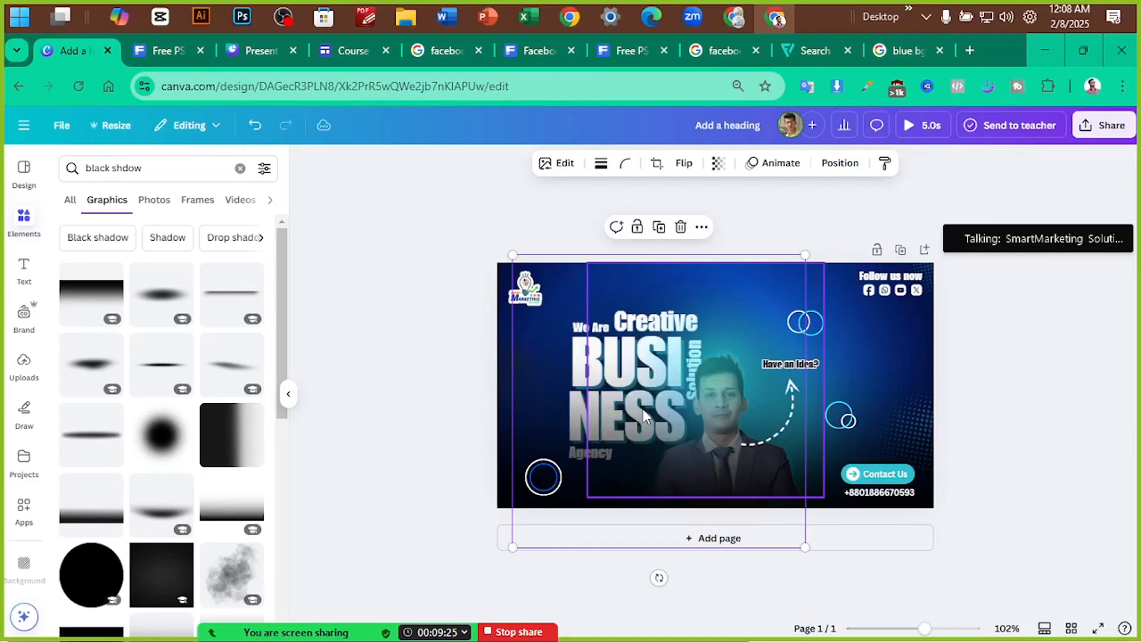
Check the layering of the photo, shadow and text group, moving the large shadow slightly lower
left_click(718, 340)
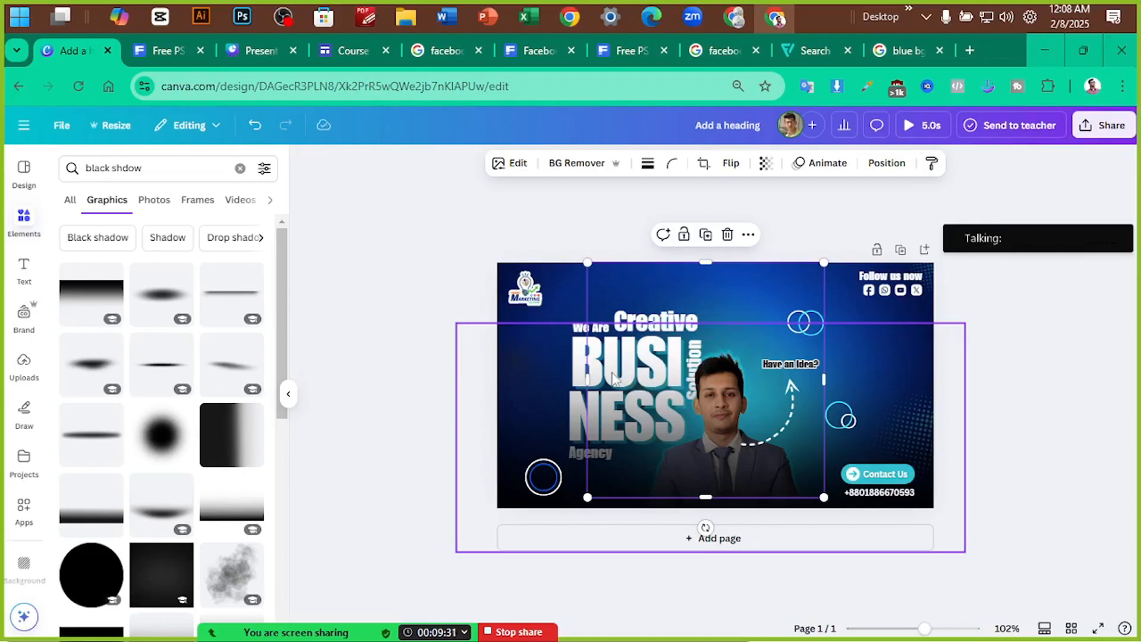
left_click(562, 360)
left_click(617, 357)
left_click(631, 322)
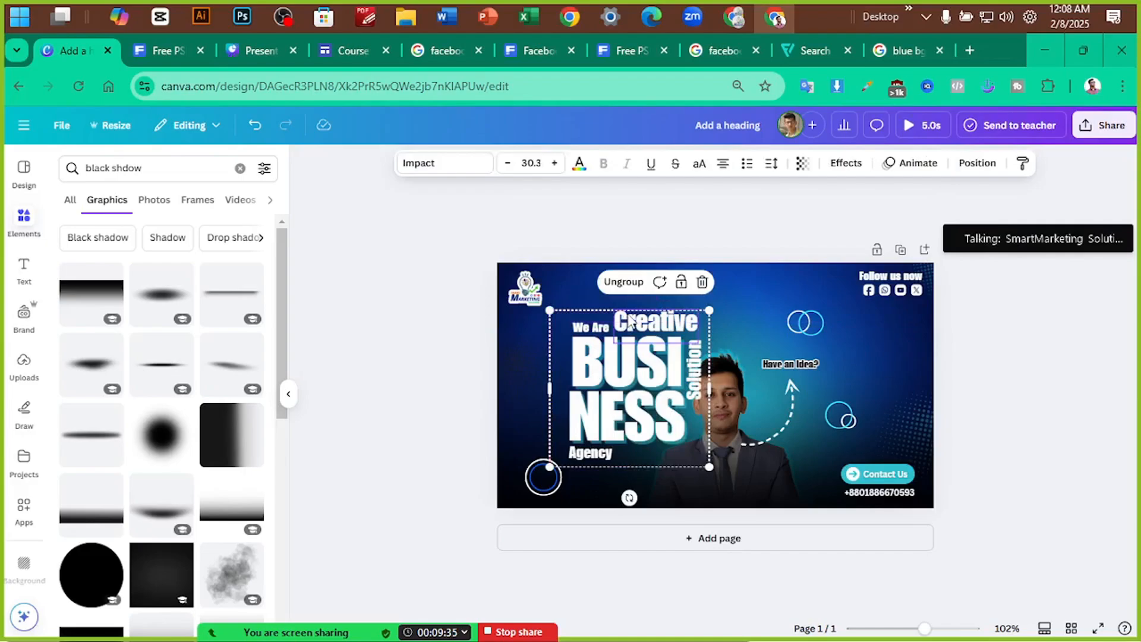
left_click(815, 464)
left_click(975, 374)
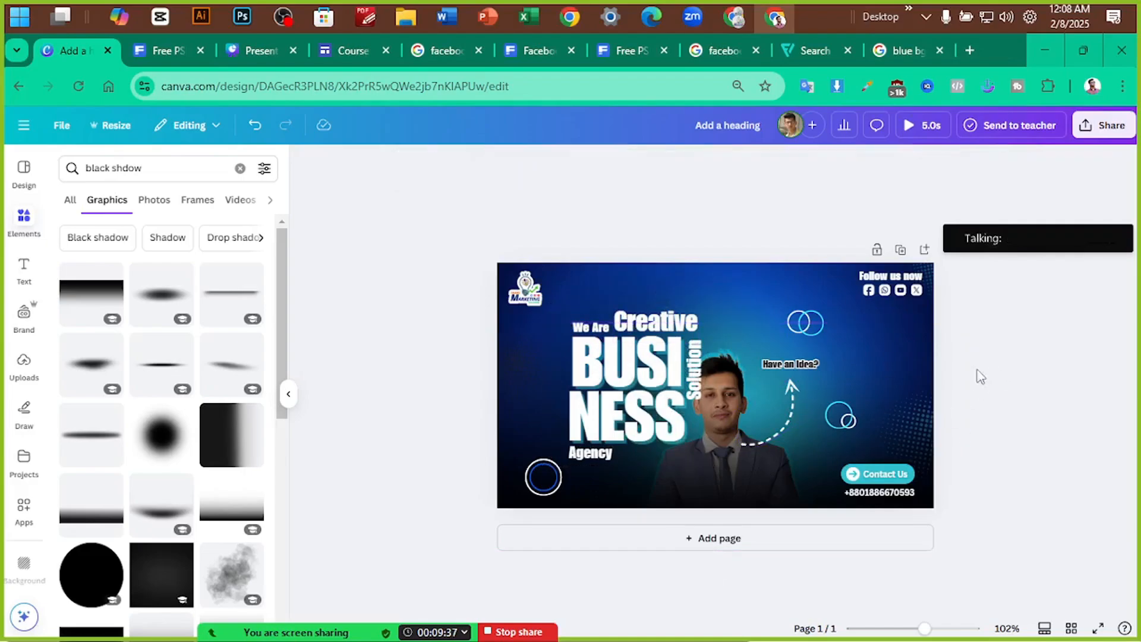
left_click_drag(915, 365, 914, 411)
left_click(1028, 361)
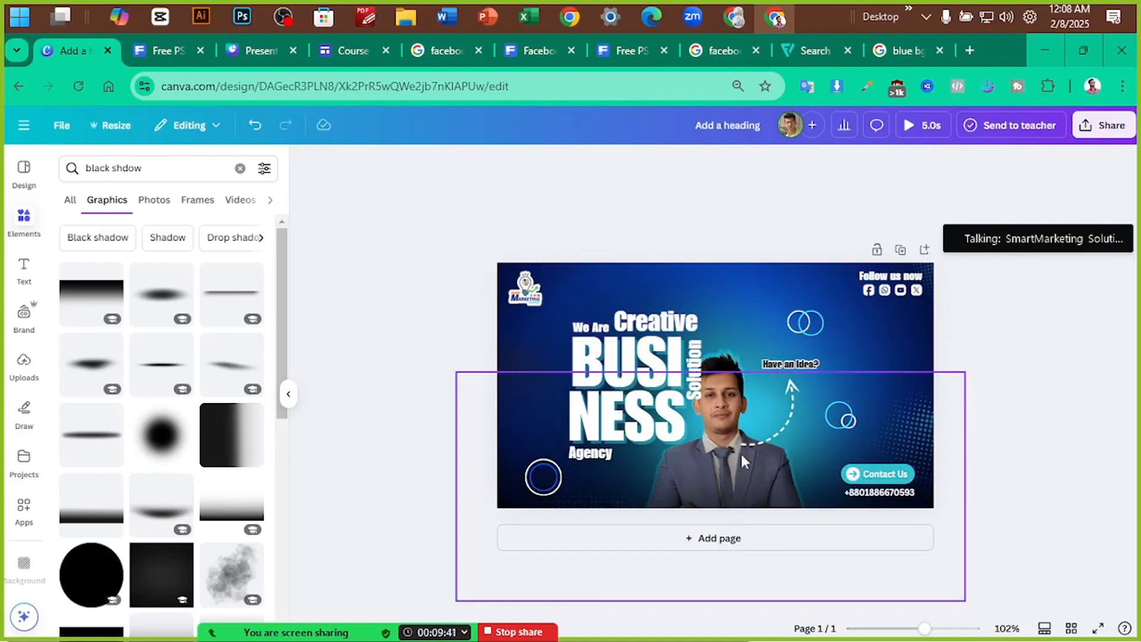
left_click(733, 369)
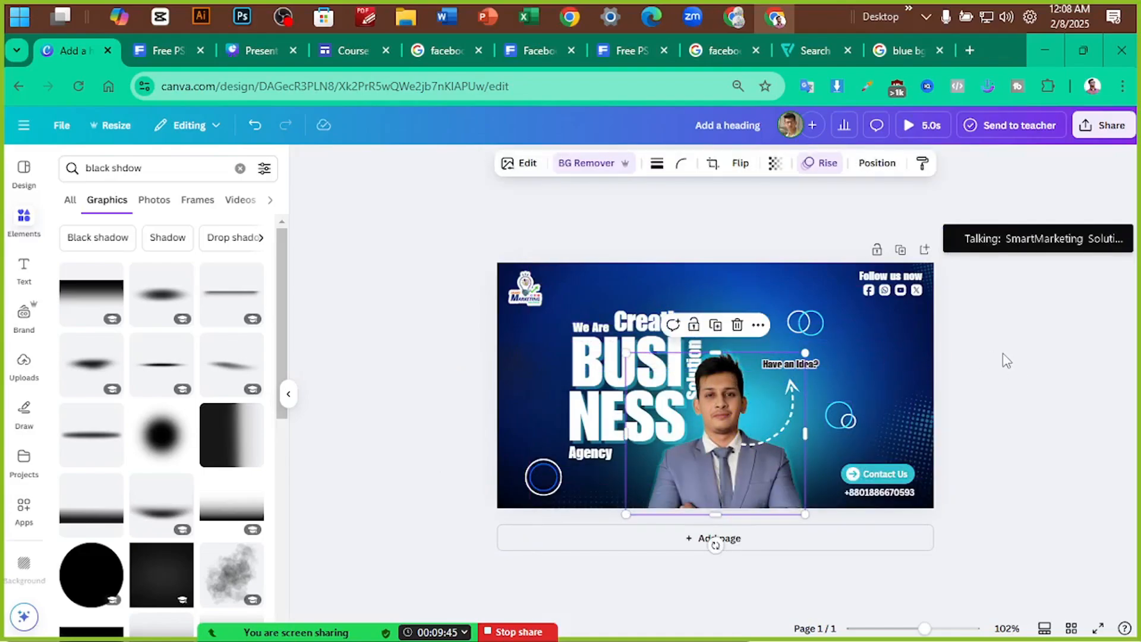
left_click(499, 511)
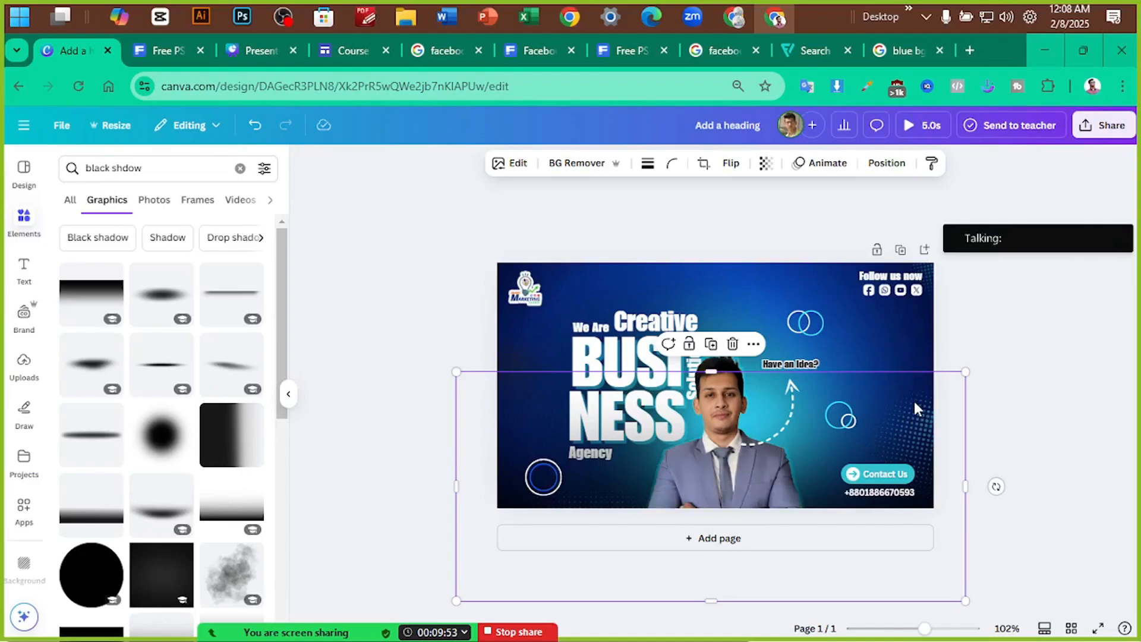
left_click(976, 377)
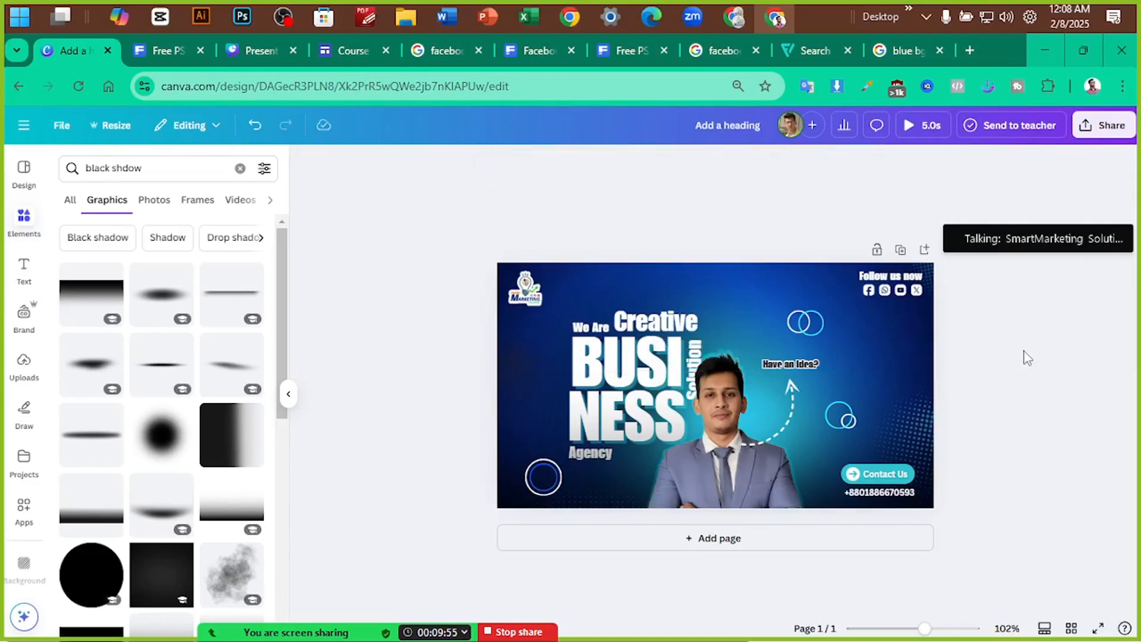
left_click(607, 331)
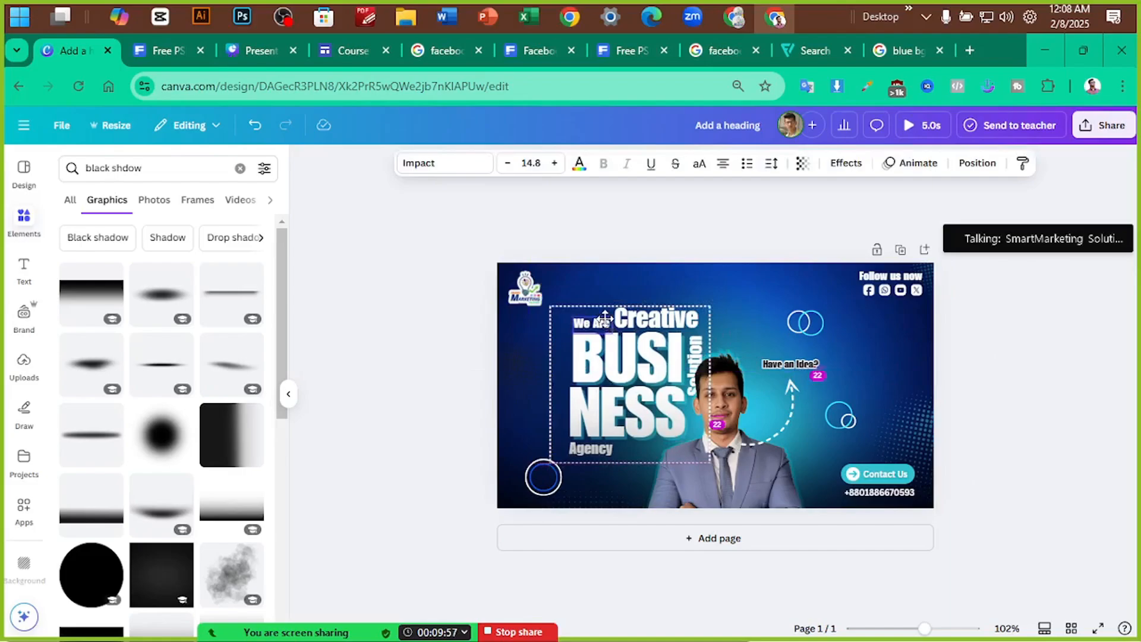
left_click(458, 337)
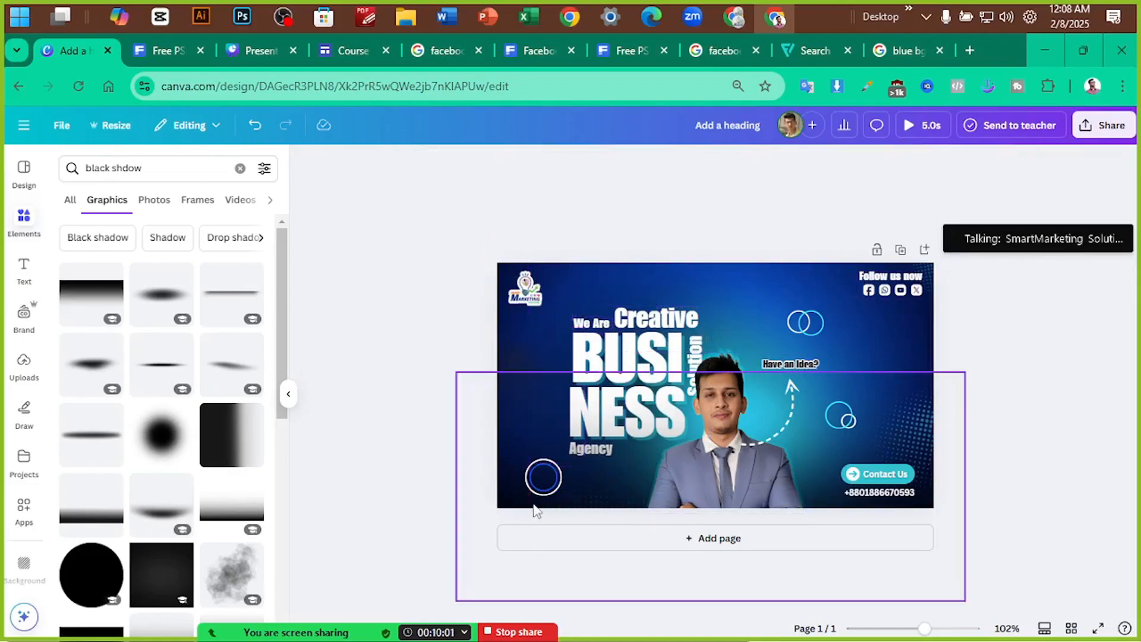
Move a shadow overlay to the banner top and flip it vertically
left_click_drag(514, 508, 539, 391)
left_click(730, 164)
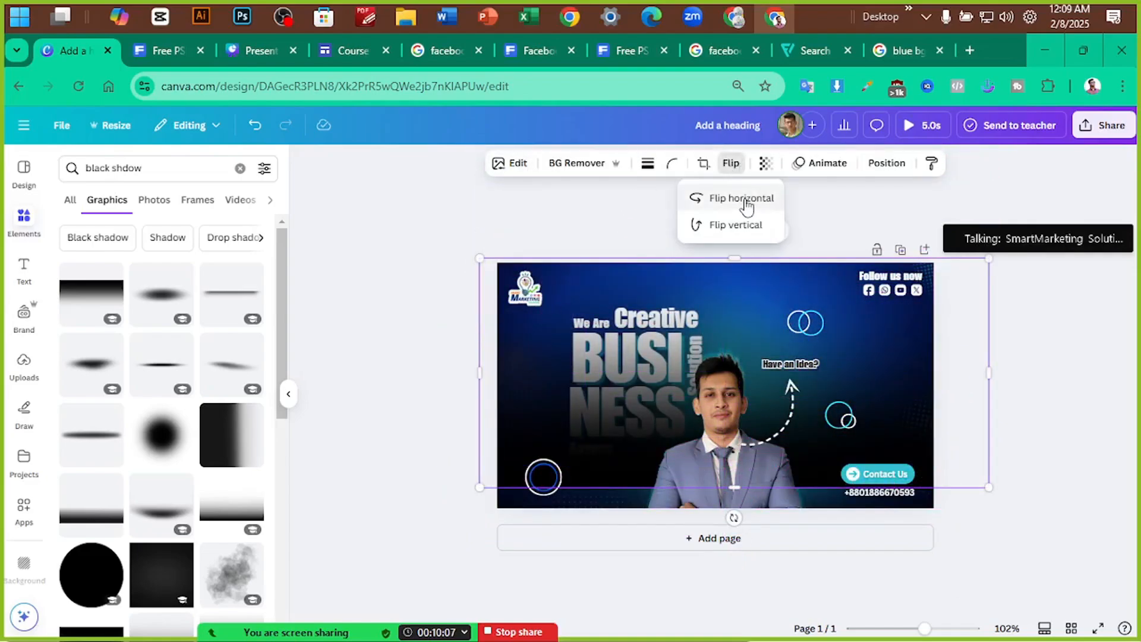
left_click(752, 225)
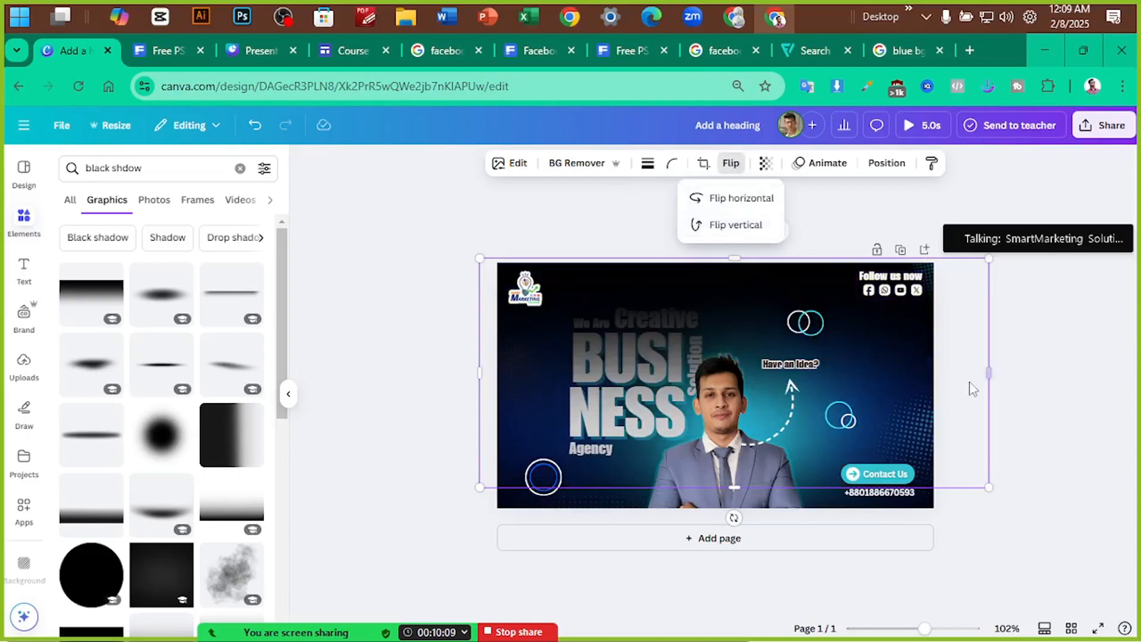
left_click_drag(942, 380, 921, 305)
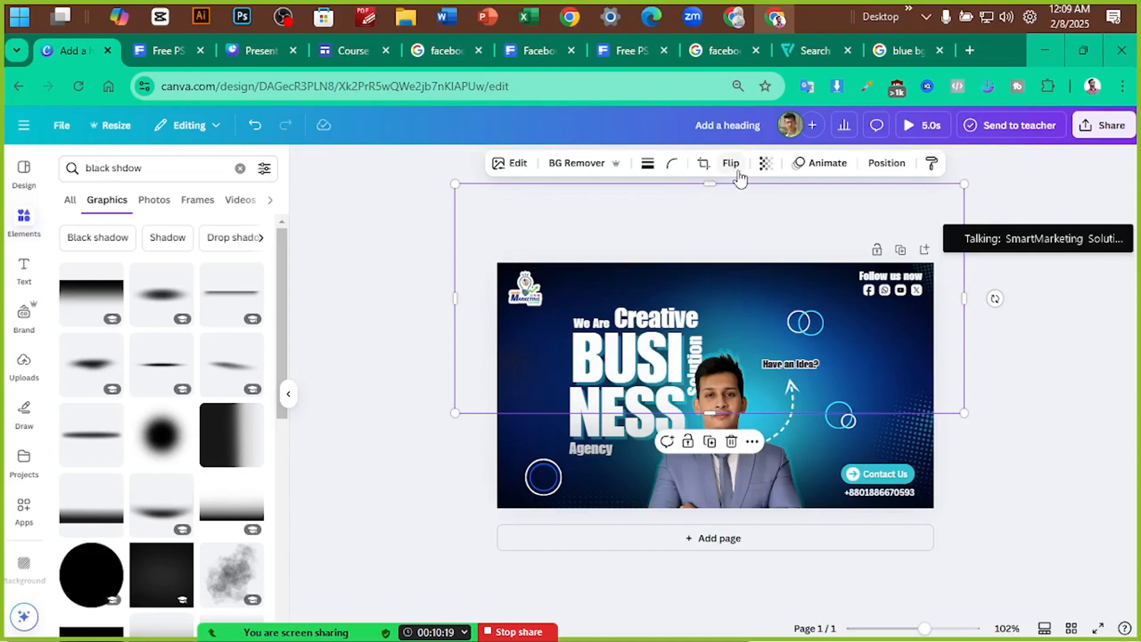
Set the top shadow's transparency to 36 and the lower shadow's to about 67
left_click(765, 163)
left_click_drag(796, 218, 735, 223)
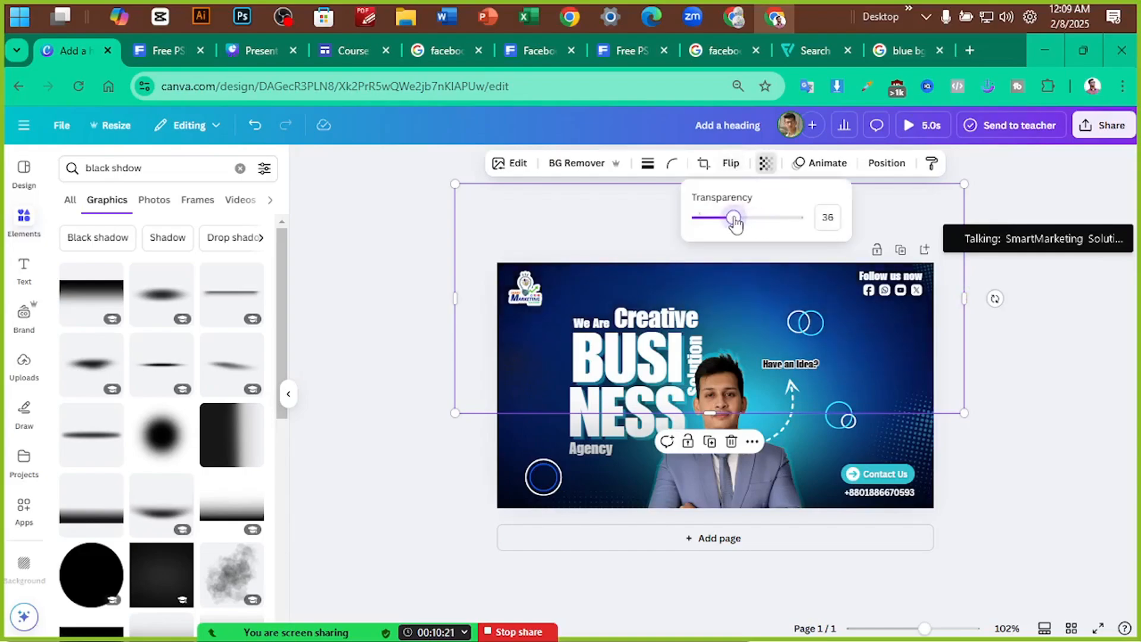
left_click(510, 502)
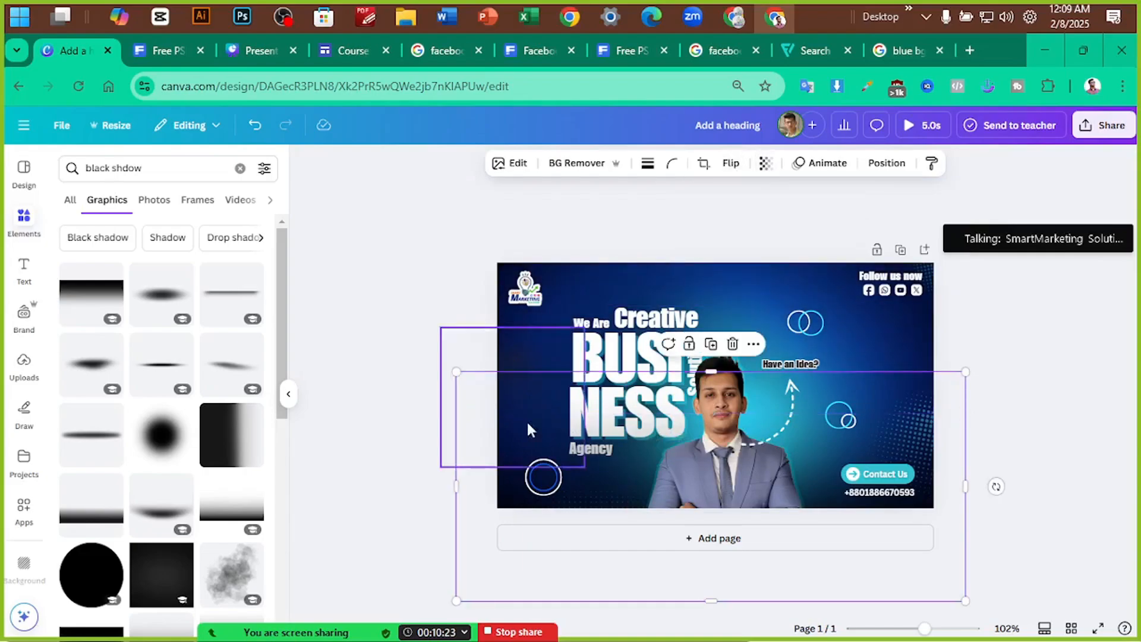
left_click(765, 164)
mouse_move(765, 219)
left_mouse_down()
mouse_move(752, 232)
mouse_move(765, 234)
left_mouse_up()
left_click(1057, 340)
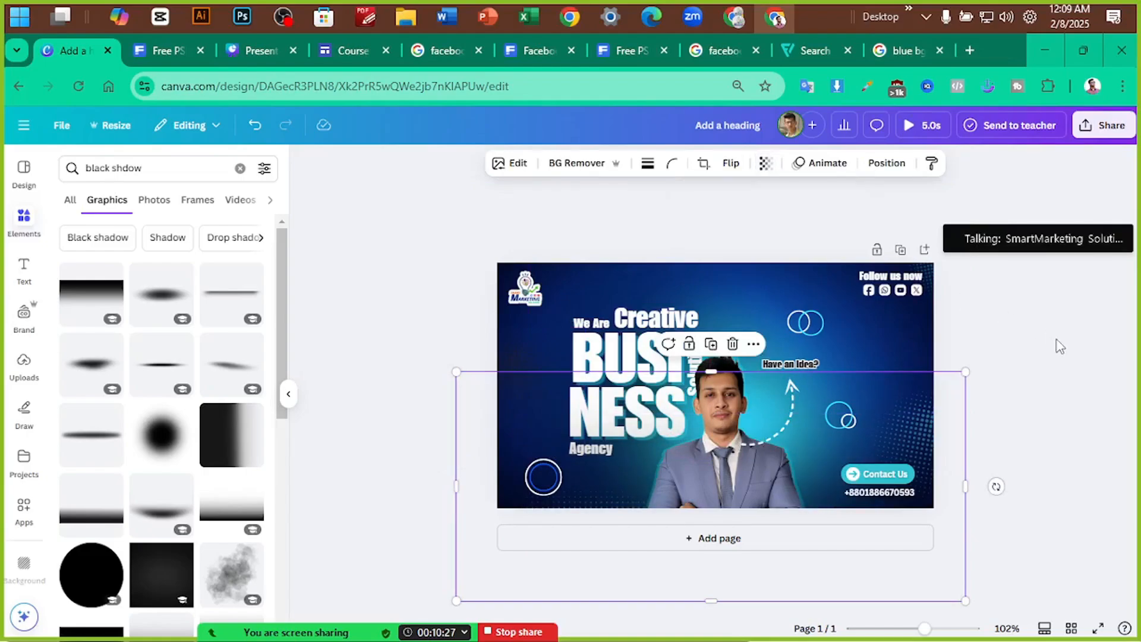
left_click(1074, 350)
Scroll through the duplicated banner pages alongside the colour palettes
scroll(1074, 364, "up", 2)
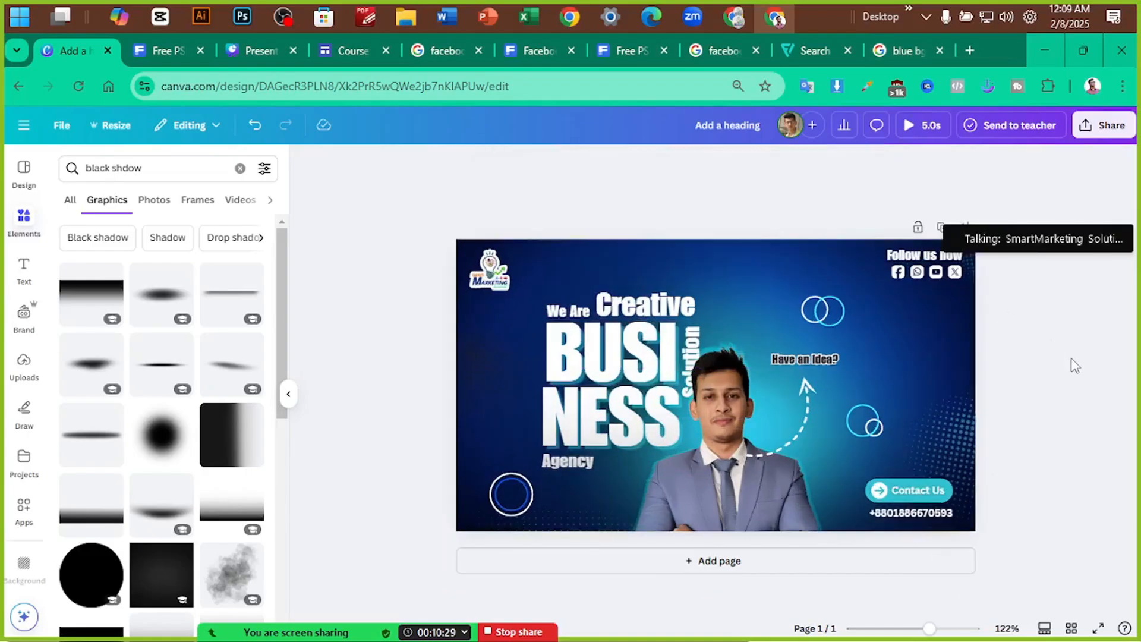
scroll(1074, 363, "up", 2)
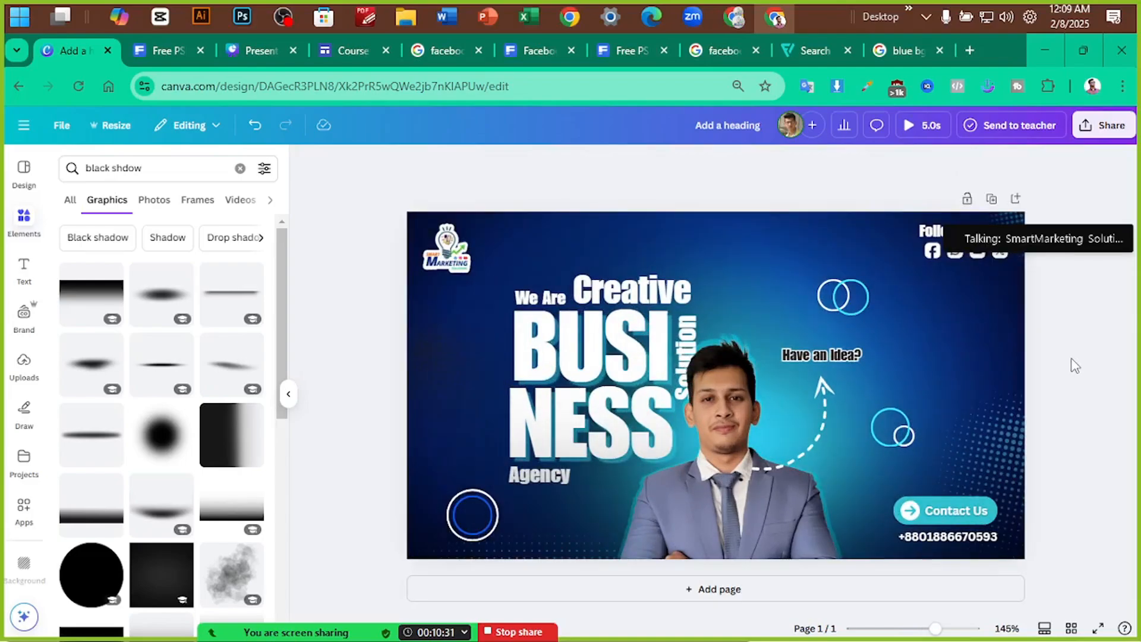
scroll(1074, 363, "down", 2)
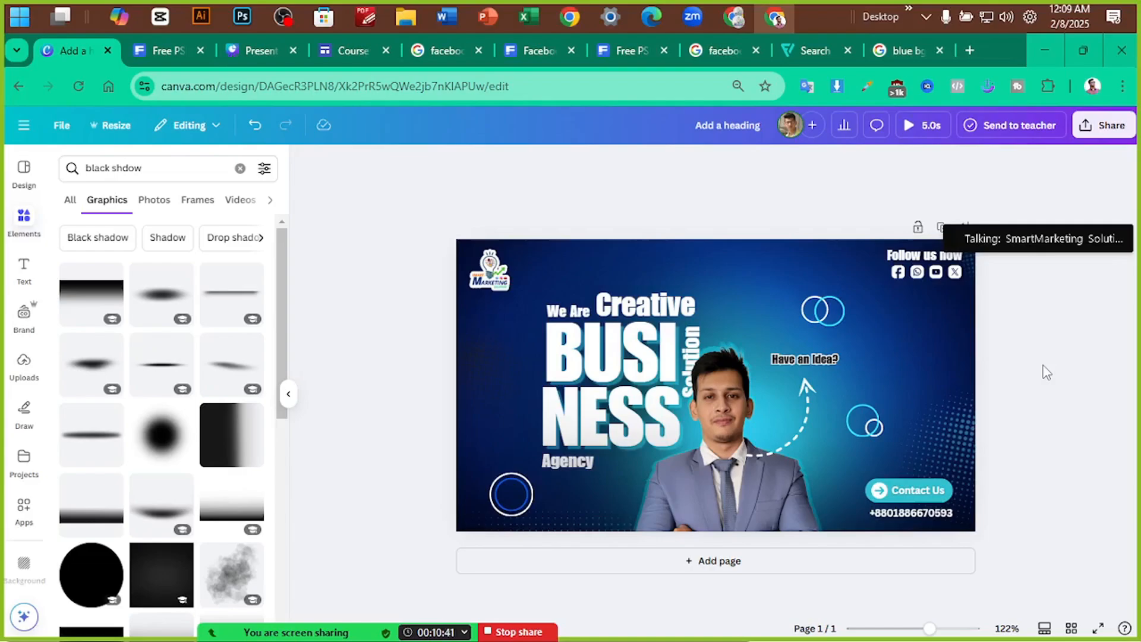
scroll(1046, 372, "down", 2)
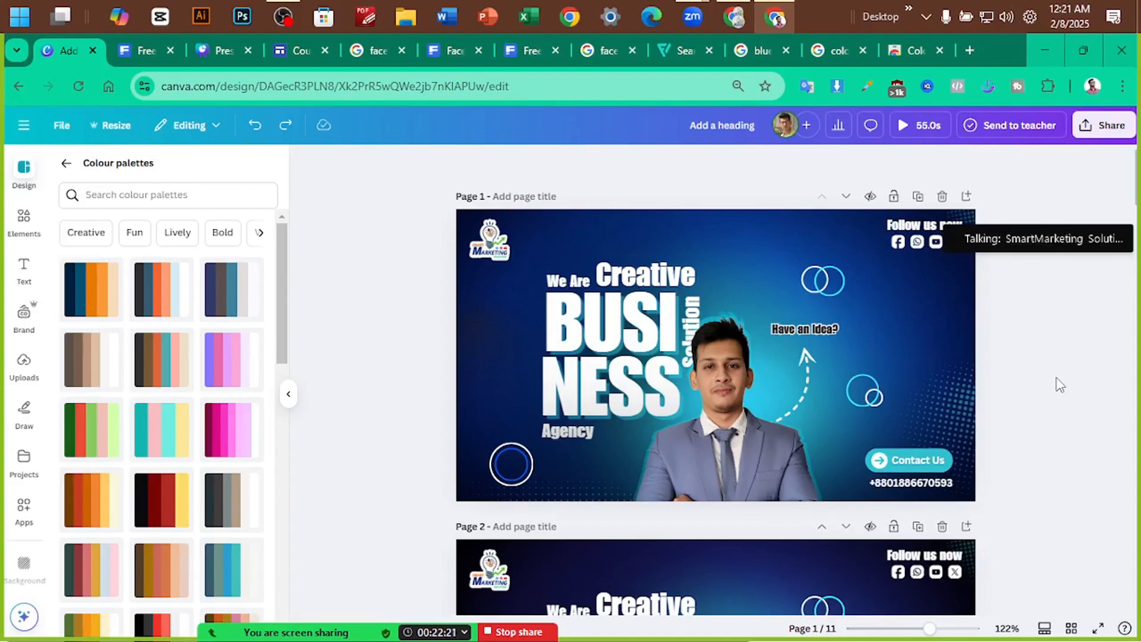
On page 11, ungroup the heading and drag the BUSINESS text, Solution text and grey halftone off the page
scroll(650, 486, "down", 20)
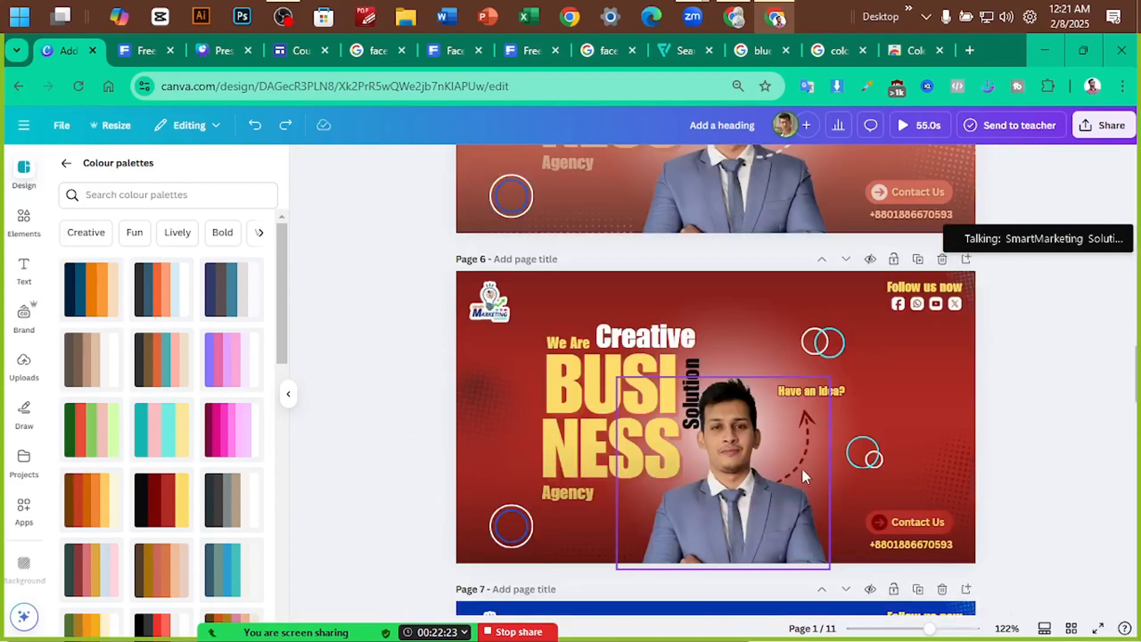
scroll(622, 493, "down", 10)
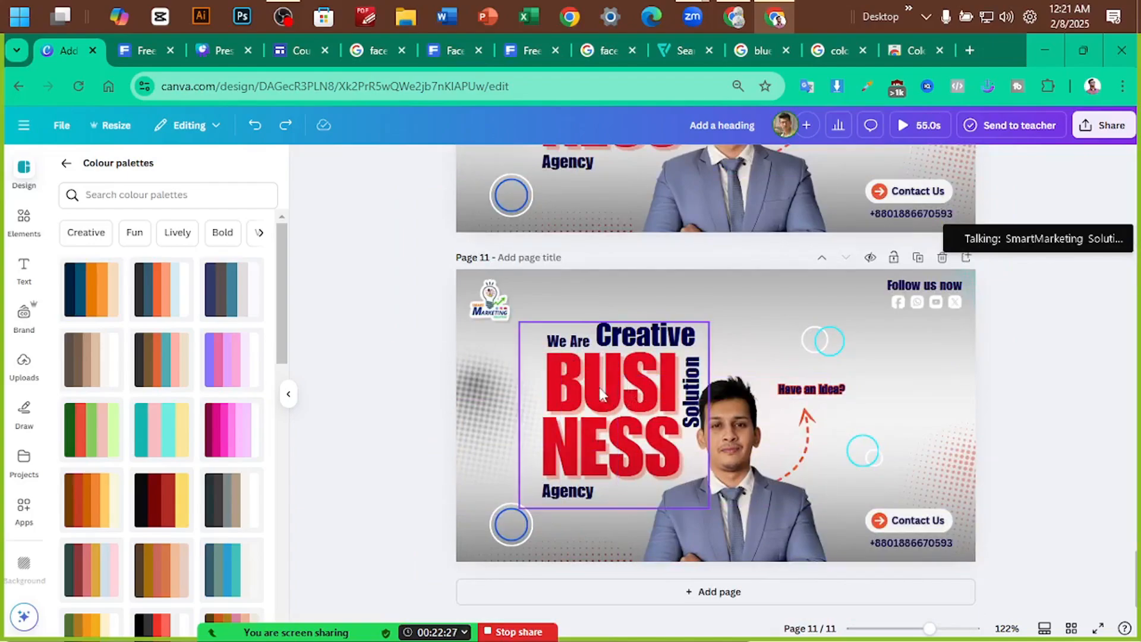
left_click_drag(599, 387, 568, 346)
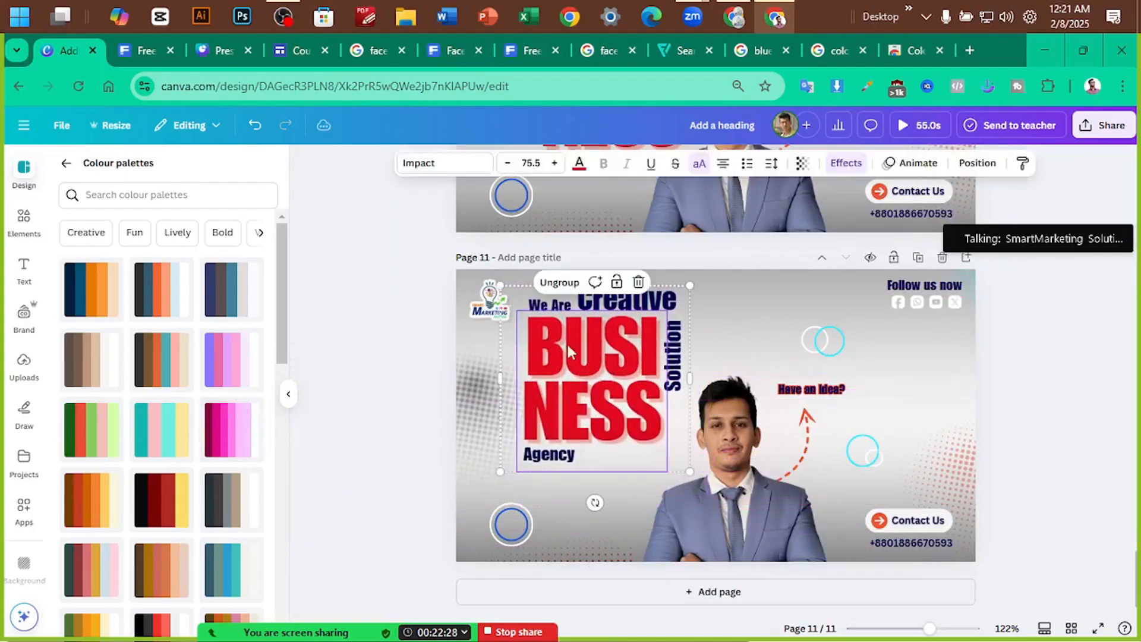
left_click(557, 289)
left_click(410, 368)
left_click_drag(590, 390, 291, 433)
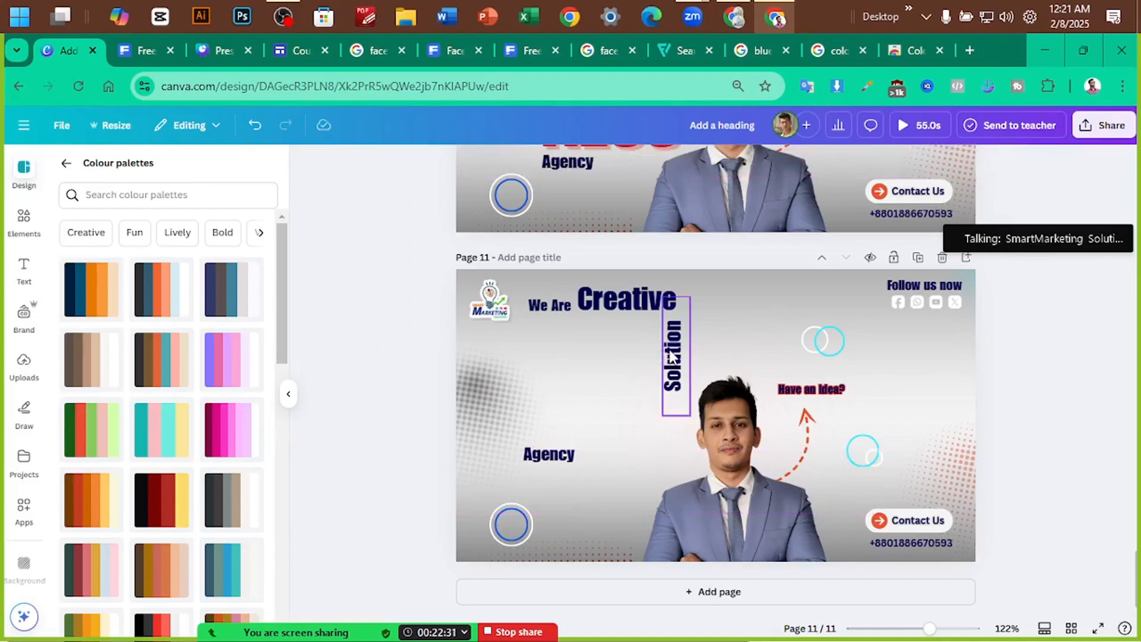
left_click_drag(672, 358, 285, 442)
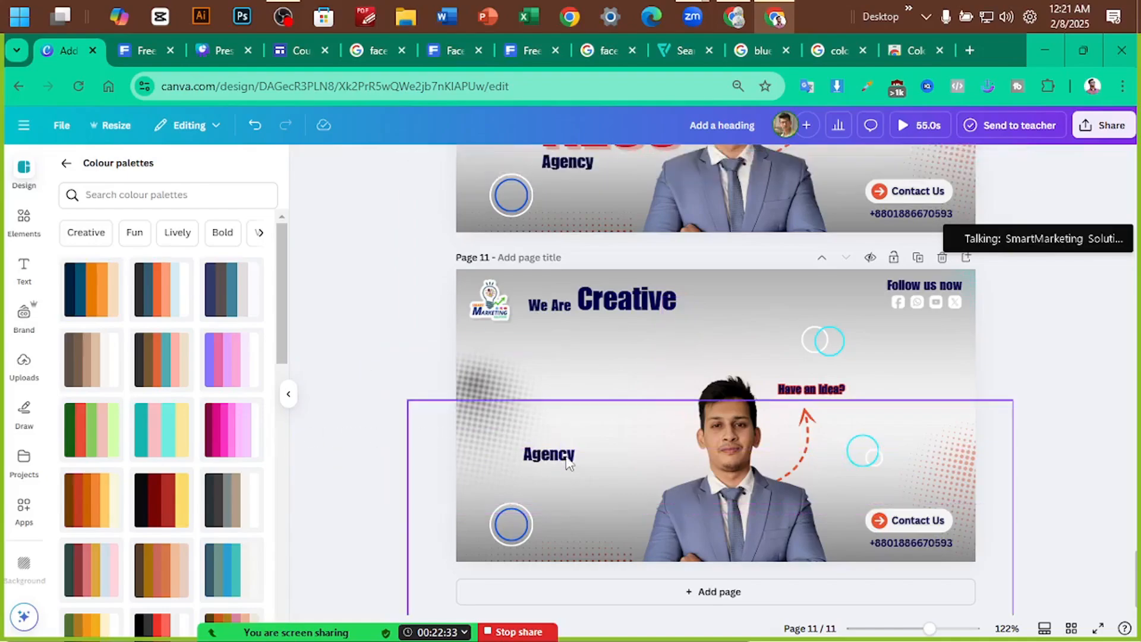
left_click_drag(573, 463, 589, 554)
left_click_drag(558, 459, 303, 490)
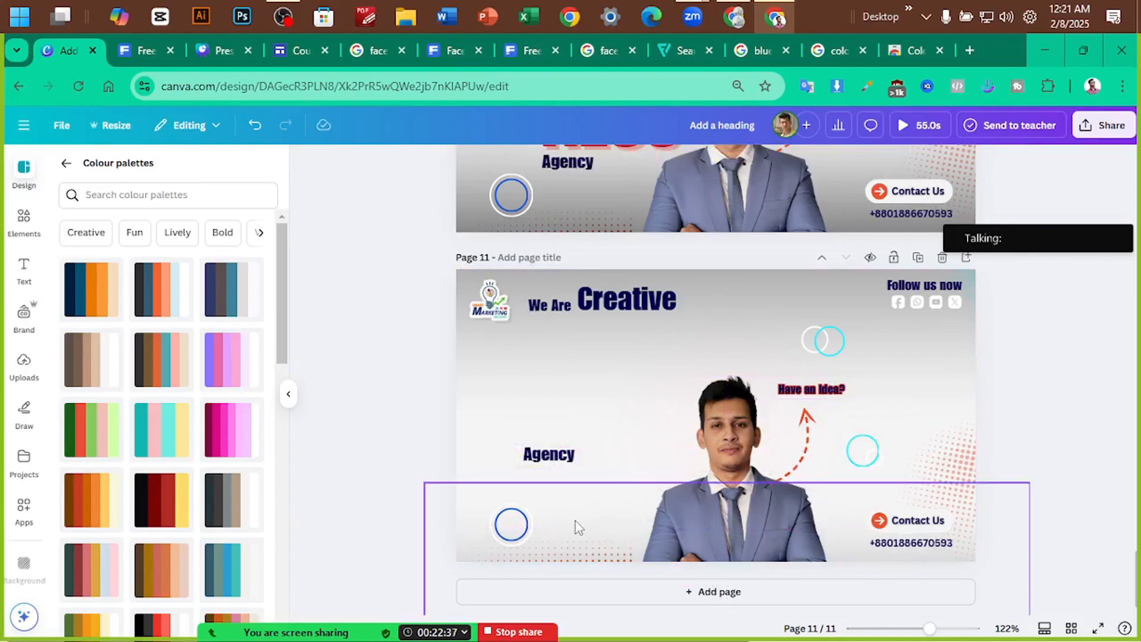
Remove the Agency and Creative words and enlarge the We Are text to 38.5
mouse_move(576, 522)
left_mouse_down()
mouse_move(567, 473)
mouse_move(573, 507)
left_mouse_up()
left_click_drag(550, 461, 301, 462)
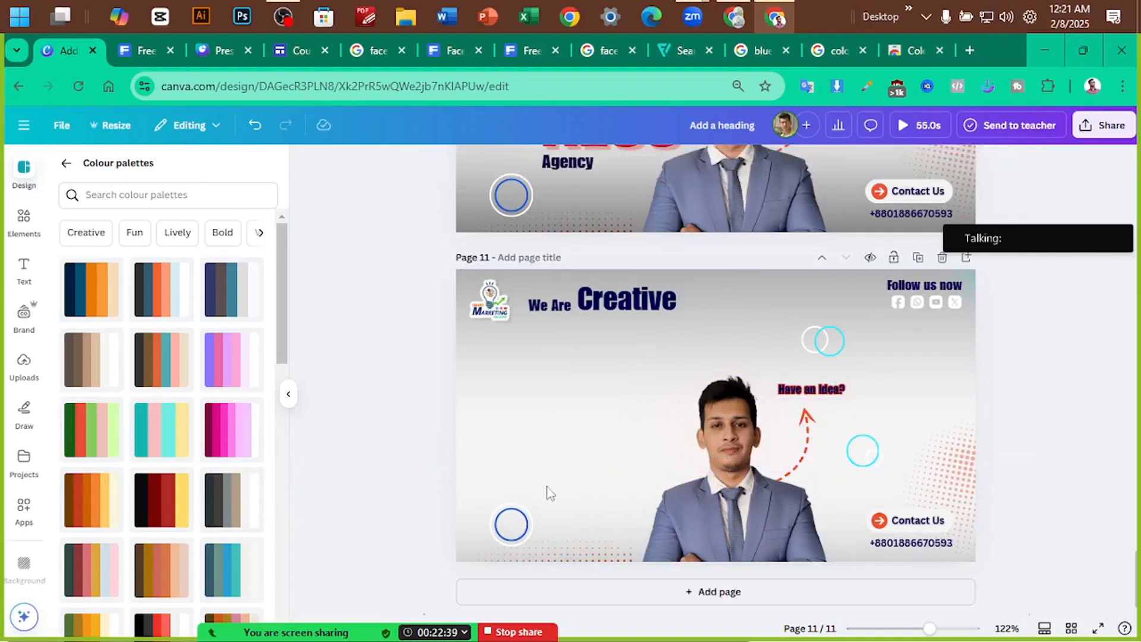
left_click(549, 492)
left_click(344, 433)
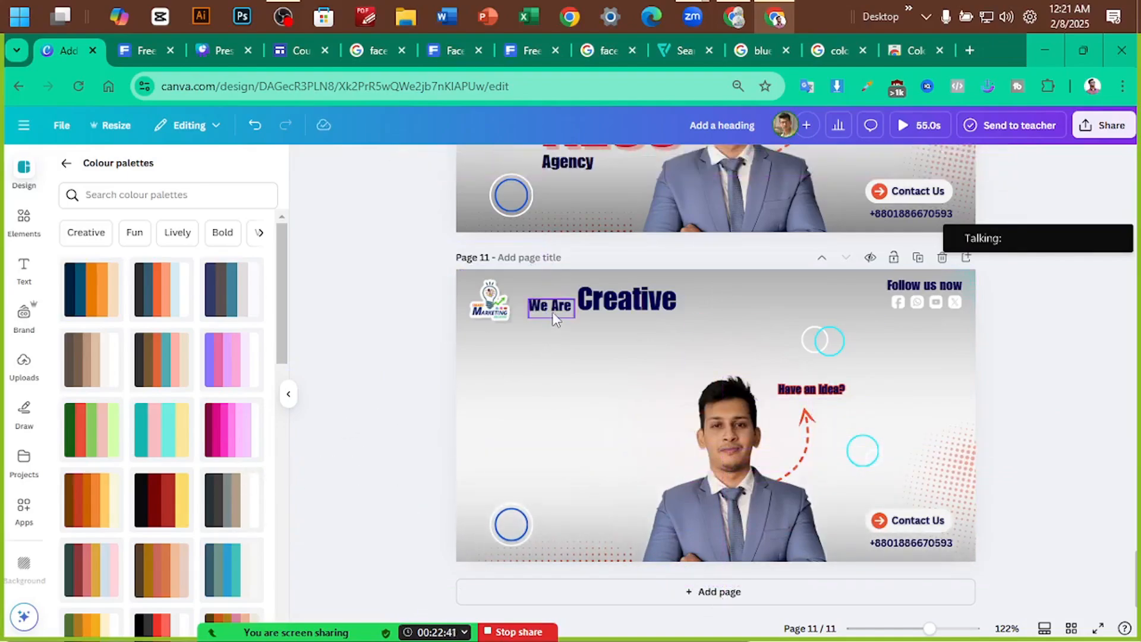
left_click_drag(552, 312, 518, 389)
left_click_drag(622, 286, 303, 410)
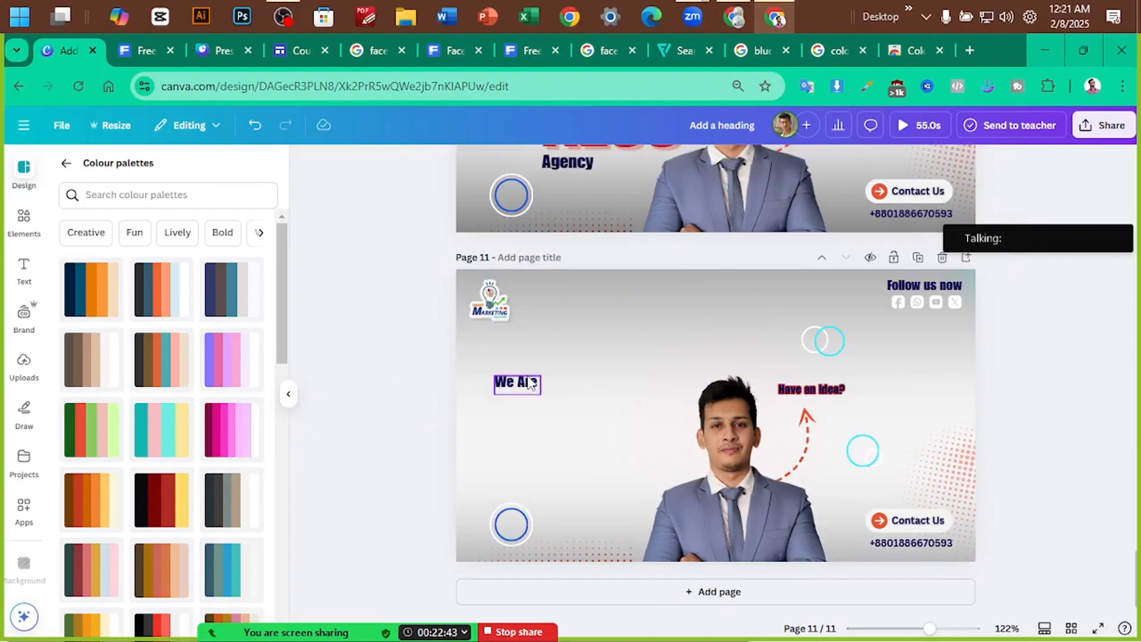
left_click_drag(531, 384, 429, 329)
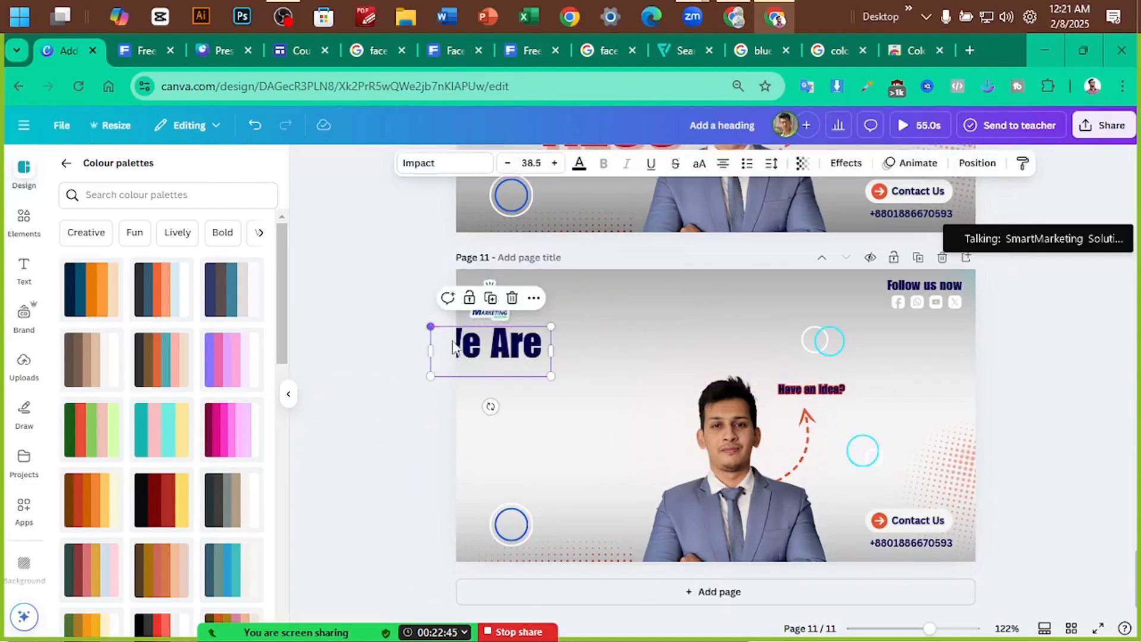
left_click_drag(504, 359, 612, 383)
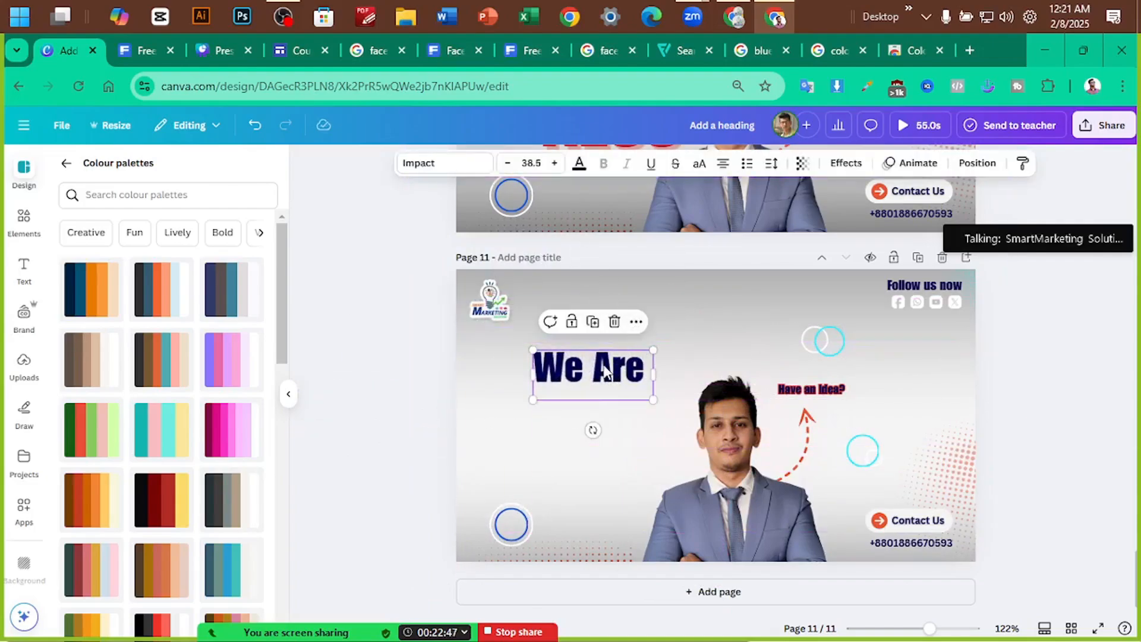
Replace the We Are text with 'Facebook Ads'
double_click(604, 372)
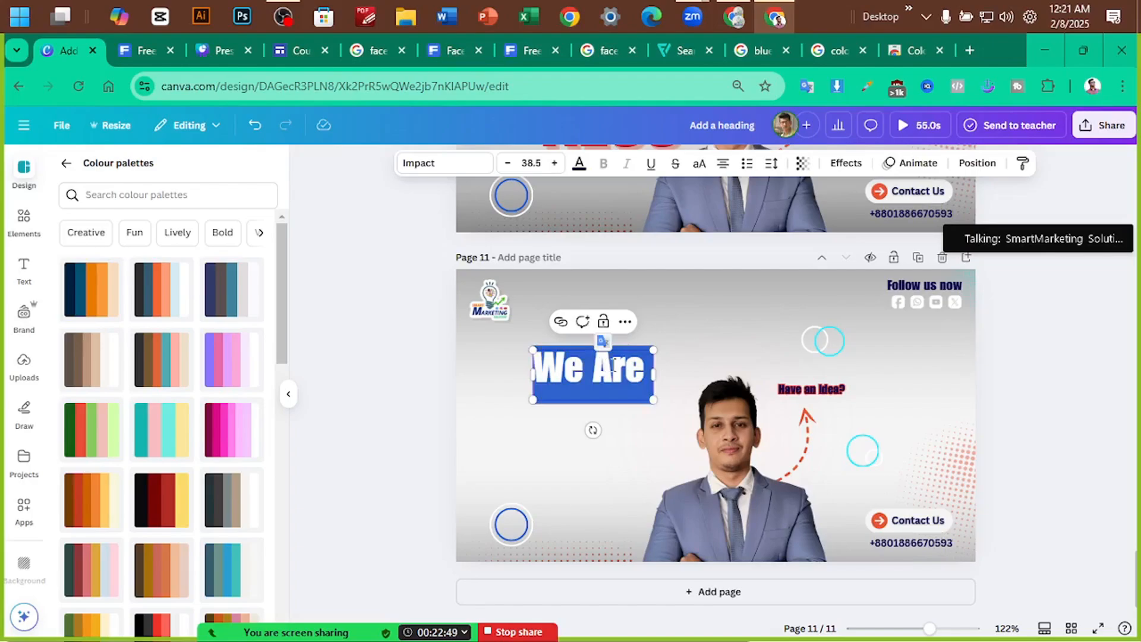
type("Dig")
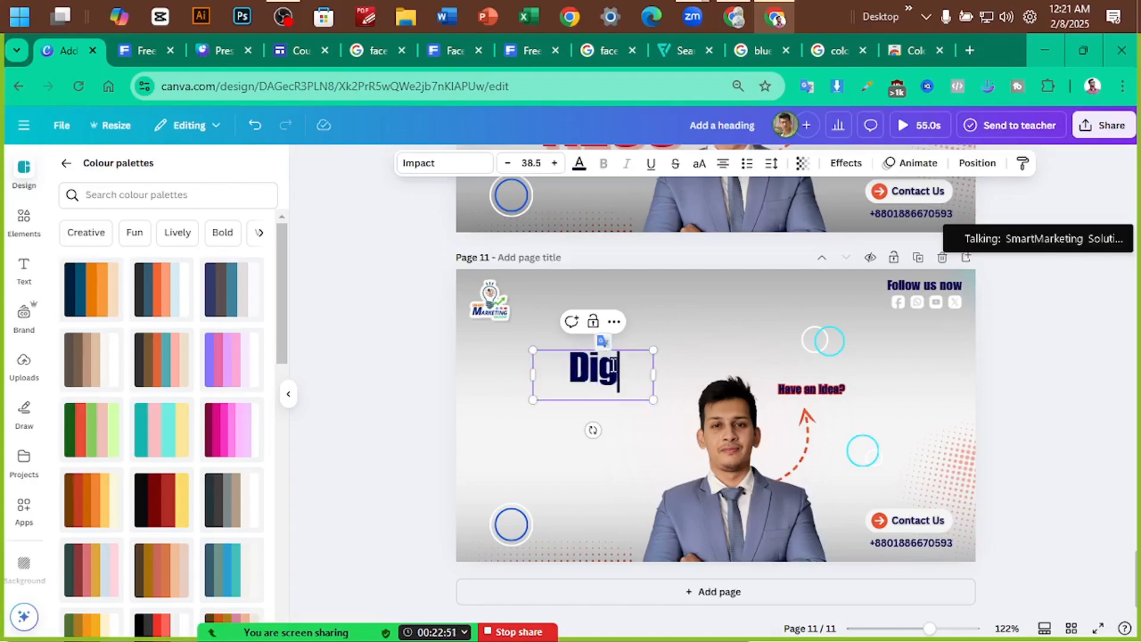
type("ital")
key("BackSpace")
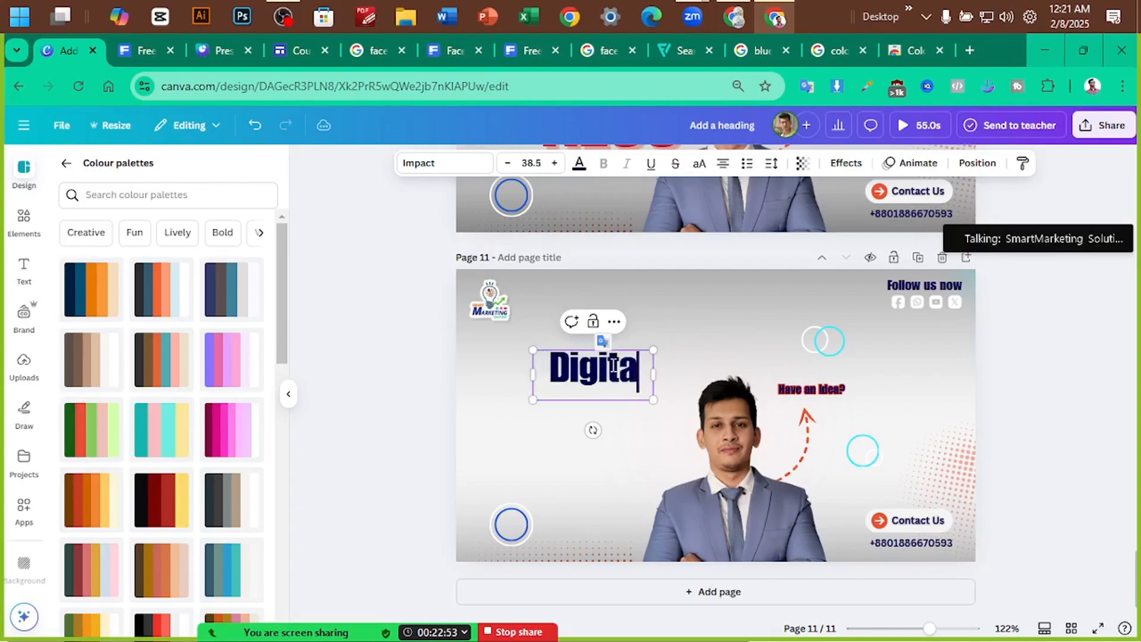
key("BackSpace")
key("BackSpace")
key("BackSpace")
key("BackSpace")
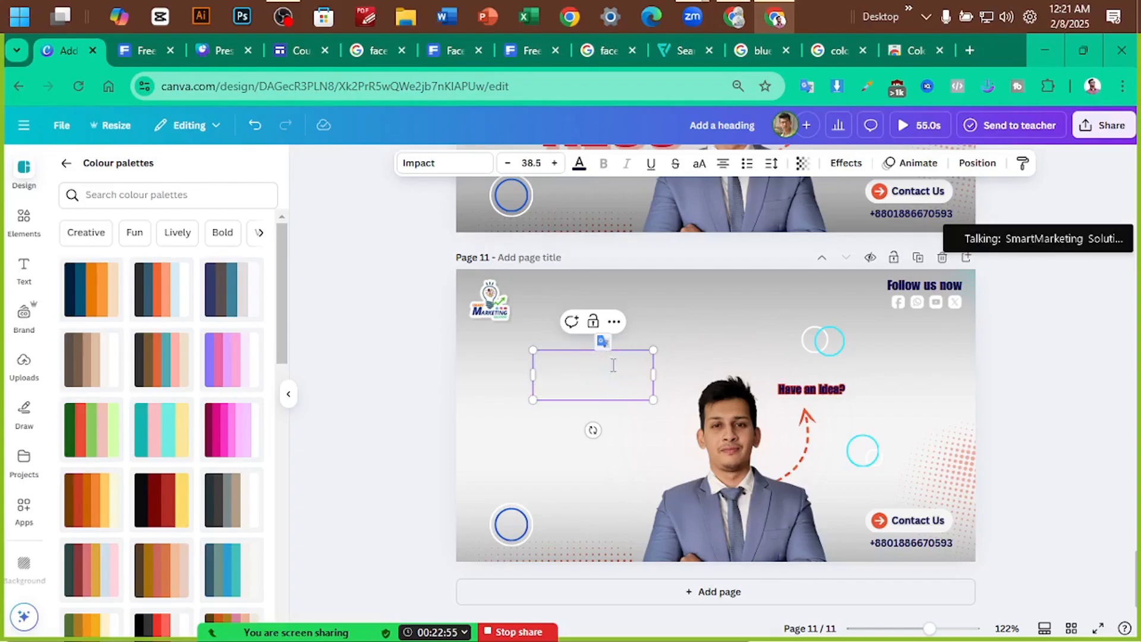
type("Meta ")
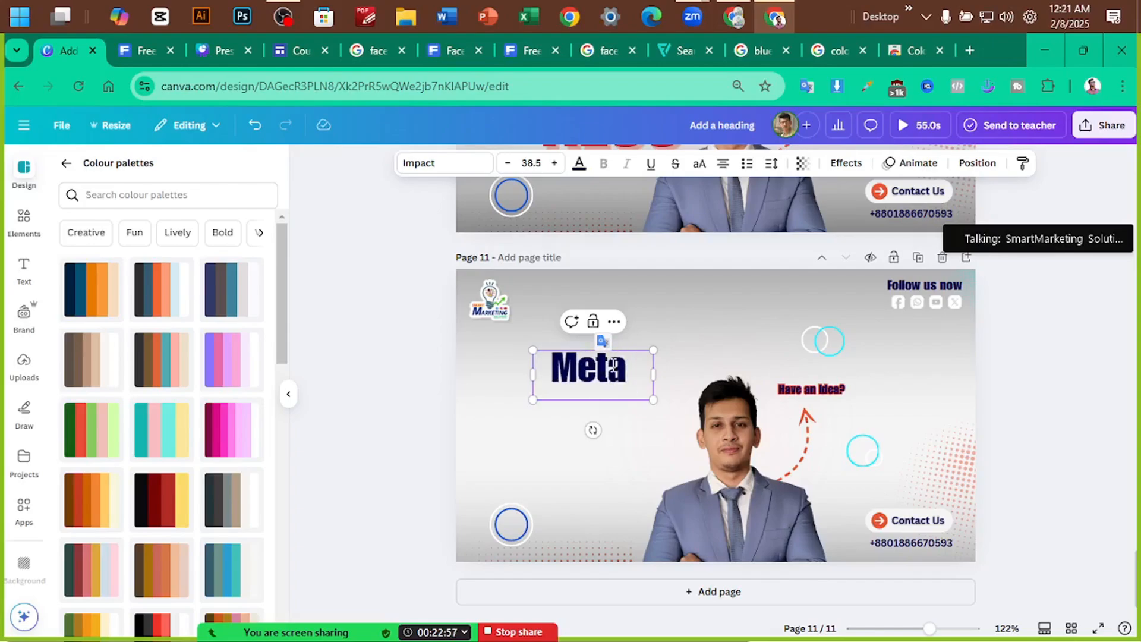
type("Ads")
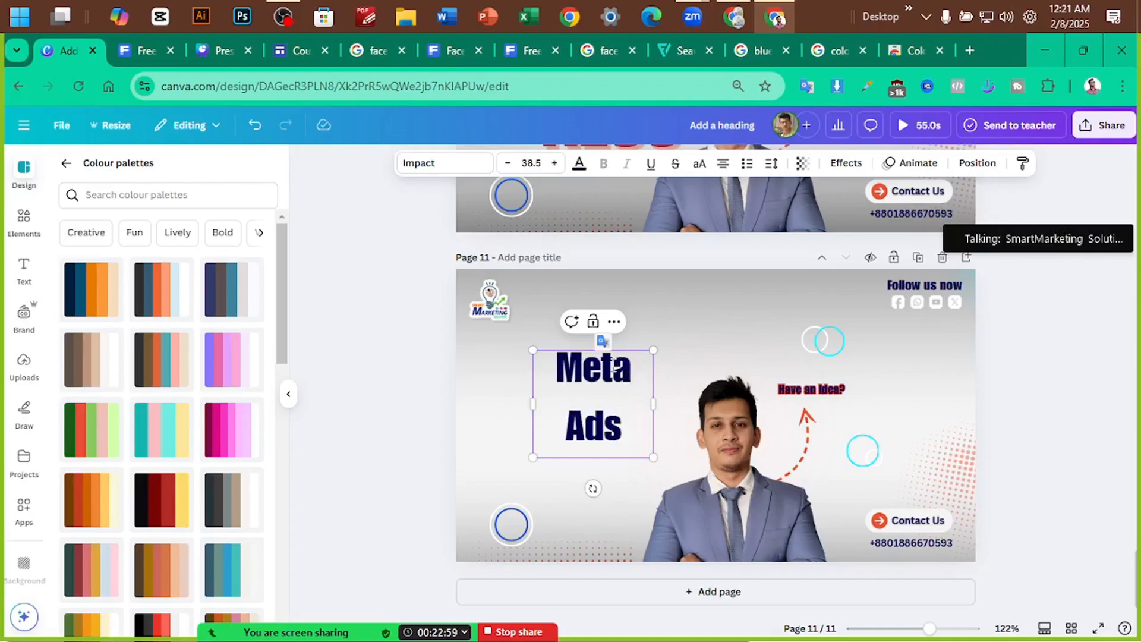
key("BackSpace")
key("BackSpace")
key("BackSpace")
key("BackSpace")
key("BackSpace")
key("BackSpace")
key("BackSpace")
type("F")
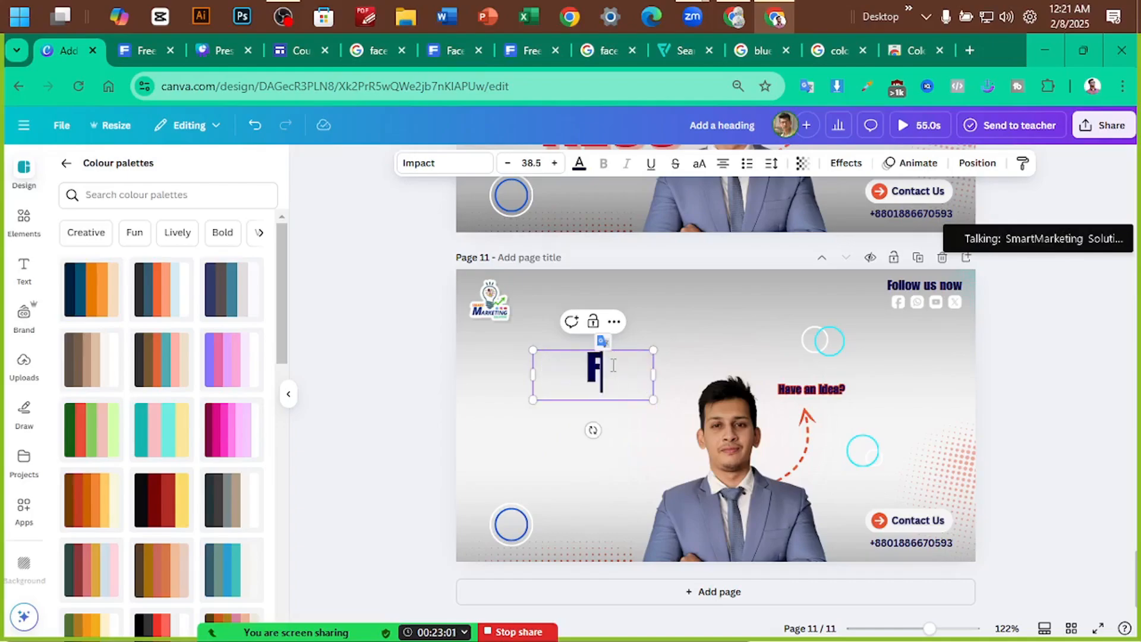
type("acebook A")
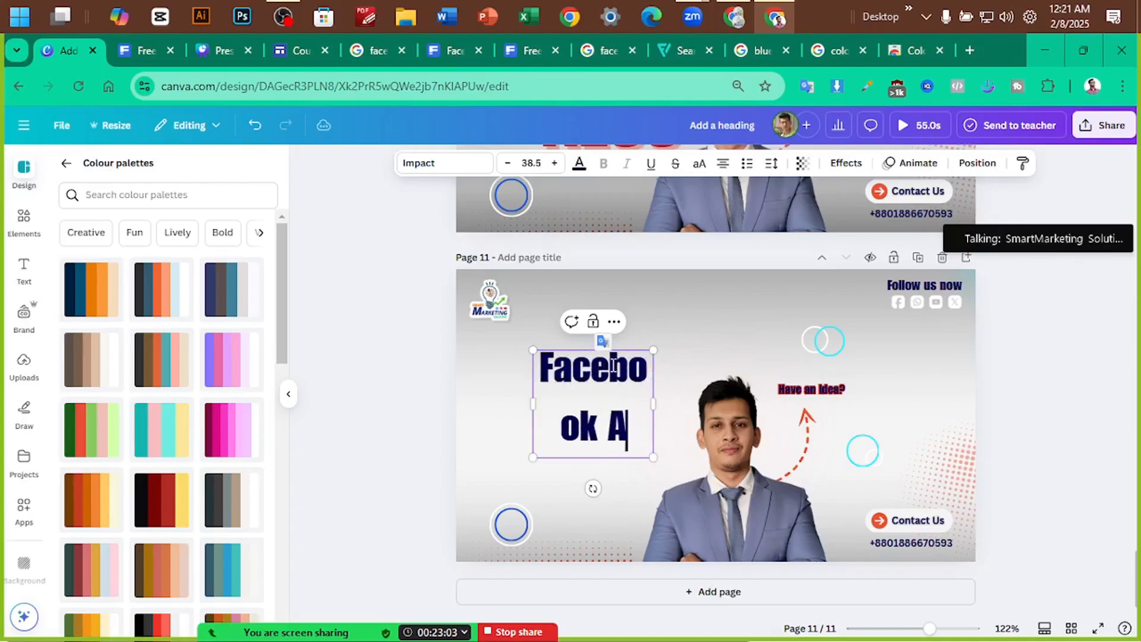
type("ds")
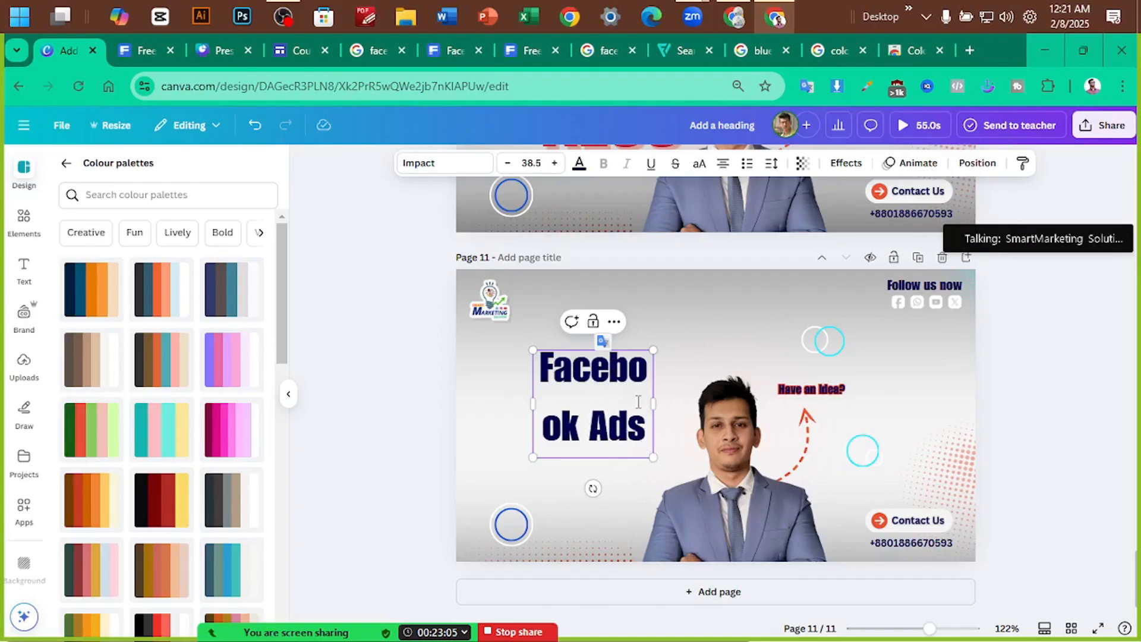
Widen the Facebook Ads box so it fits one line and shift it up and left
left_click_drag(654, 404, 736, 406)
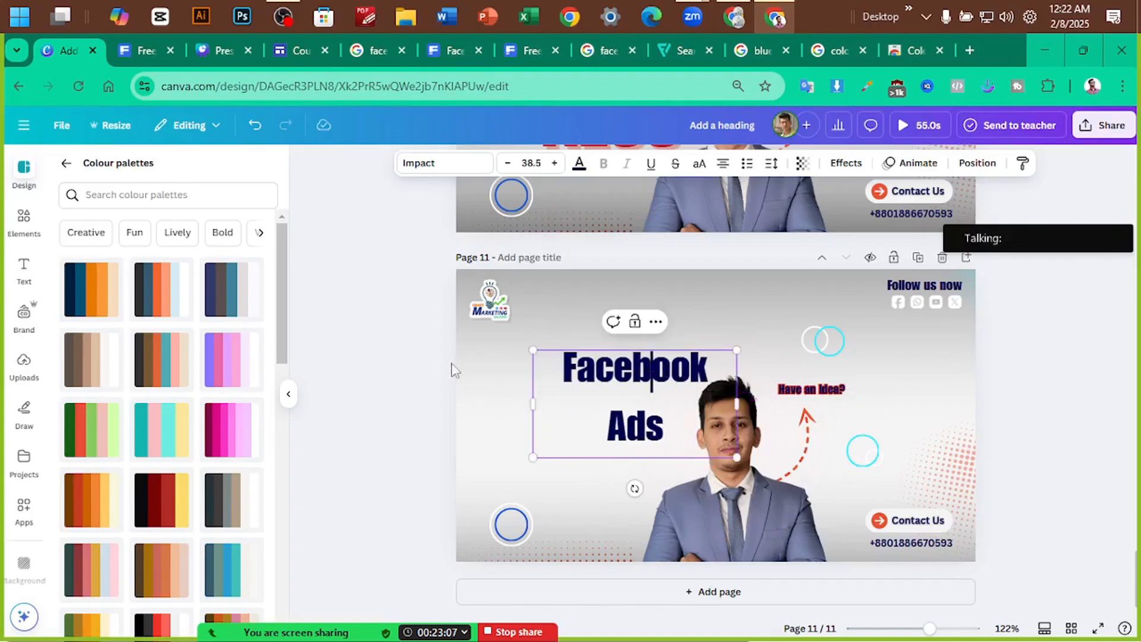
left_click_drag(583, 363, 578, 341)
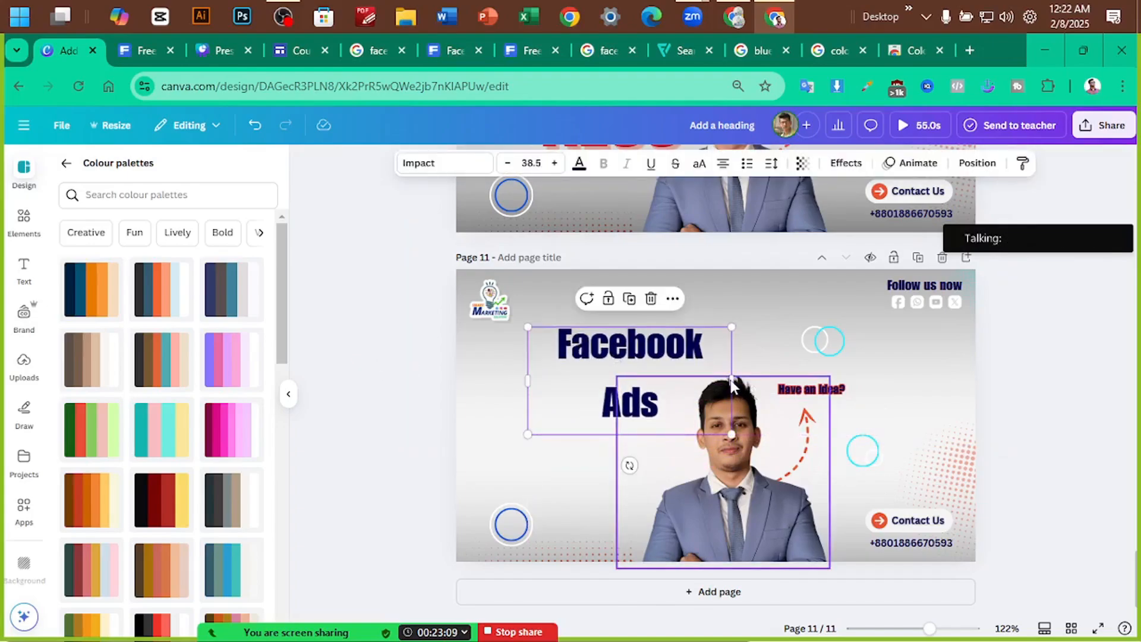
left_click_drag(731, 380, 806, 381)
left_click_drag(687, 360, 654, 370)
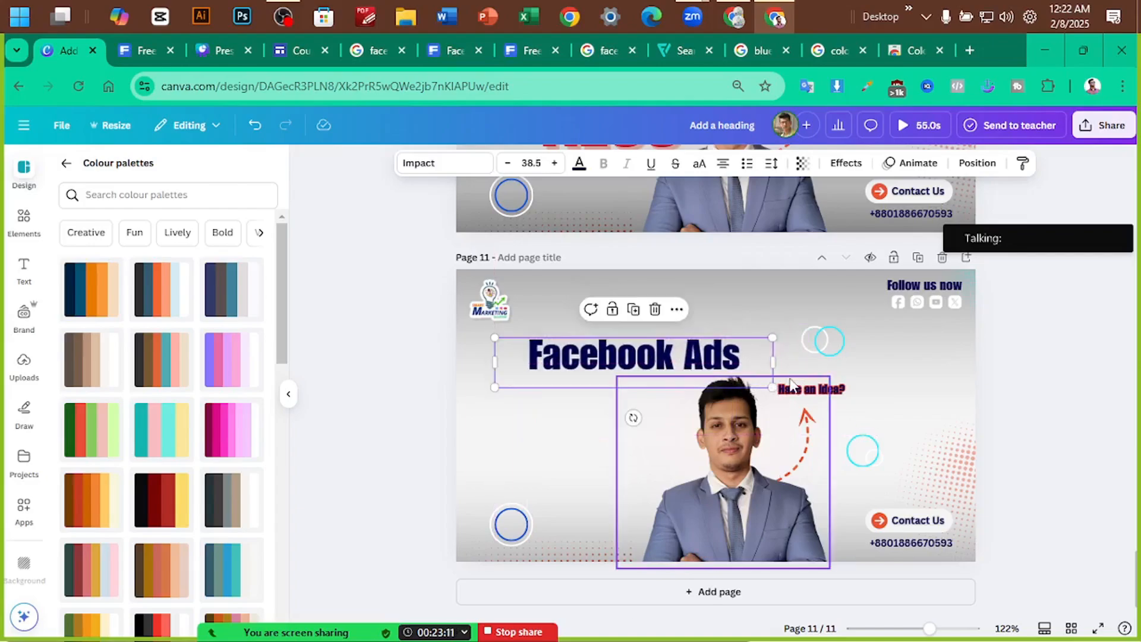
Shrink Facebook Ads to 21.6 and change the copy below it to 'Instagram Ads'
left_click_drag(771, 387, 618, 373)
double_click(573, 376)
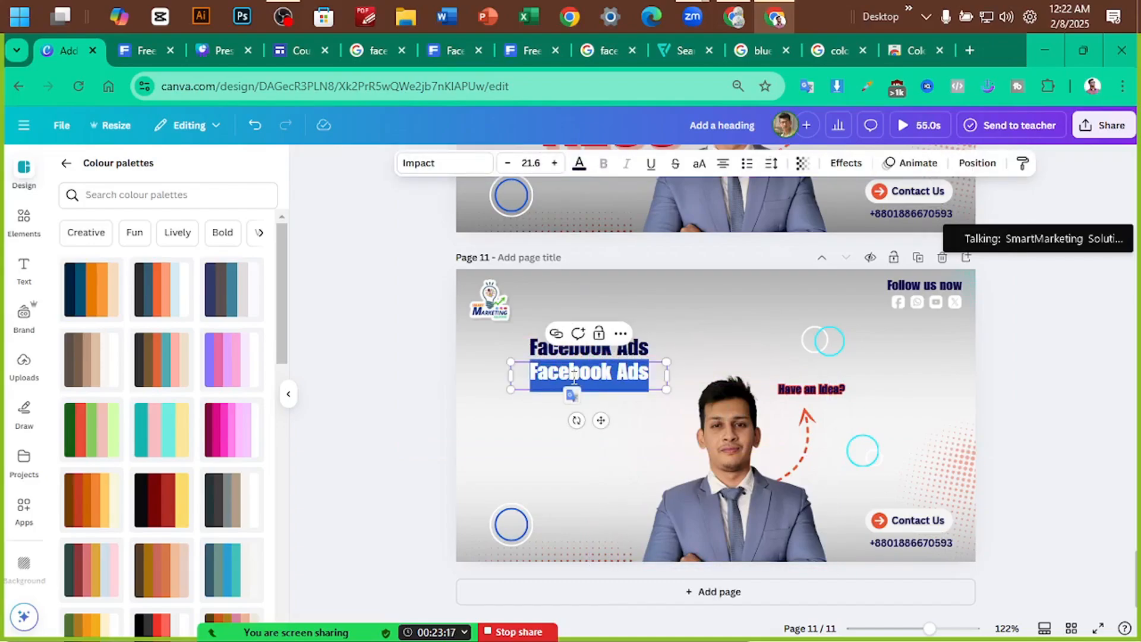
left_click(329, 392)
double_click(558, 380)
double_click(565, 376)
type("In")
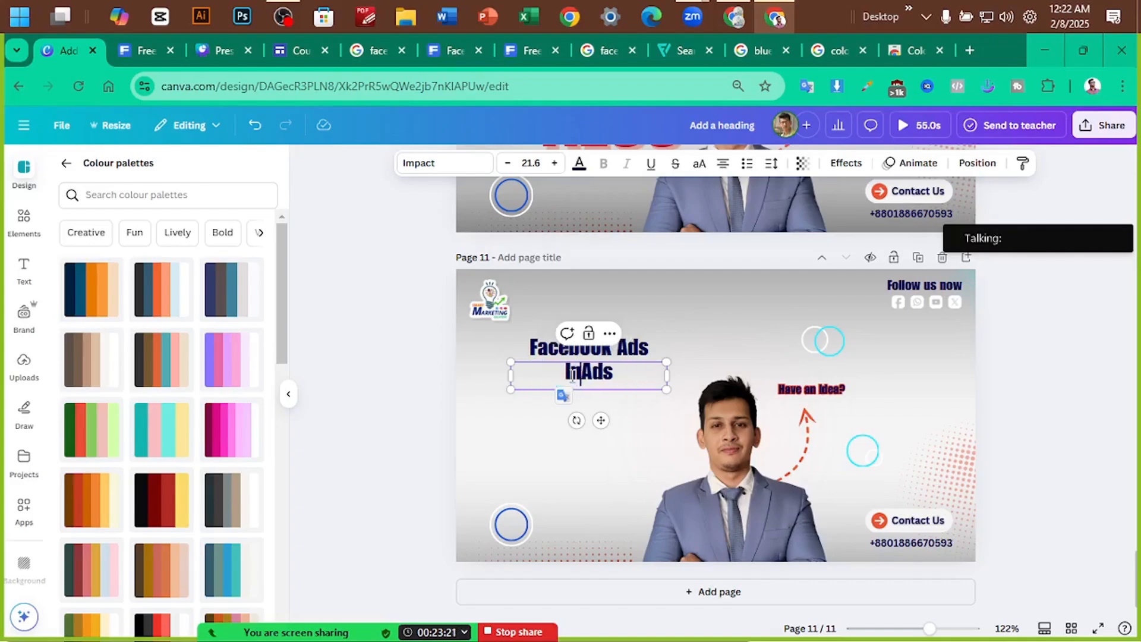
type("stagram")
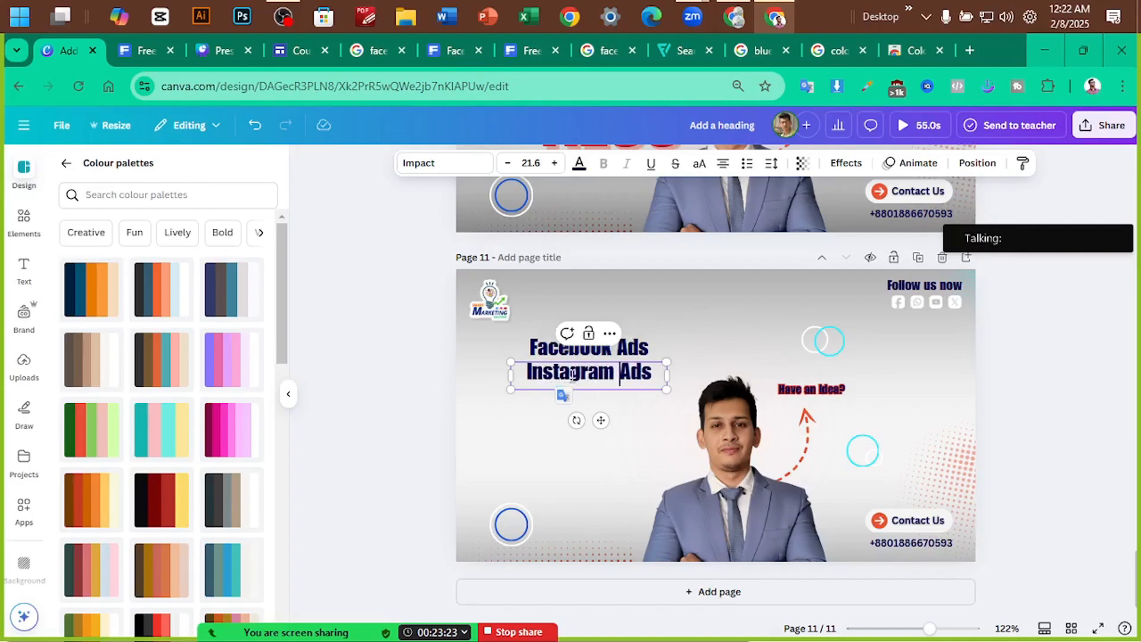
left_click(380, 423)
Add two more lines below reading 'Youtube SEO' and 'Emiil Marketing'
left_click_drag(600, 367, 603, 392, "alt")
double_click(602, 391)
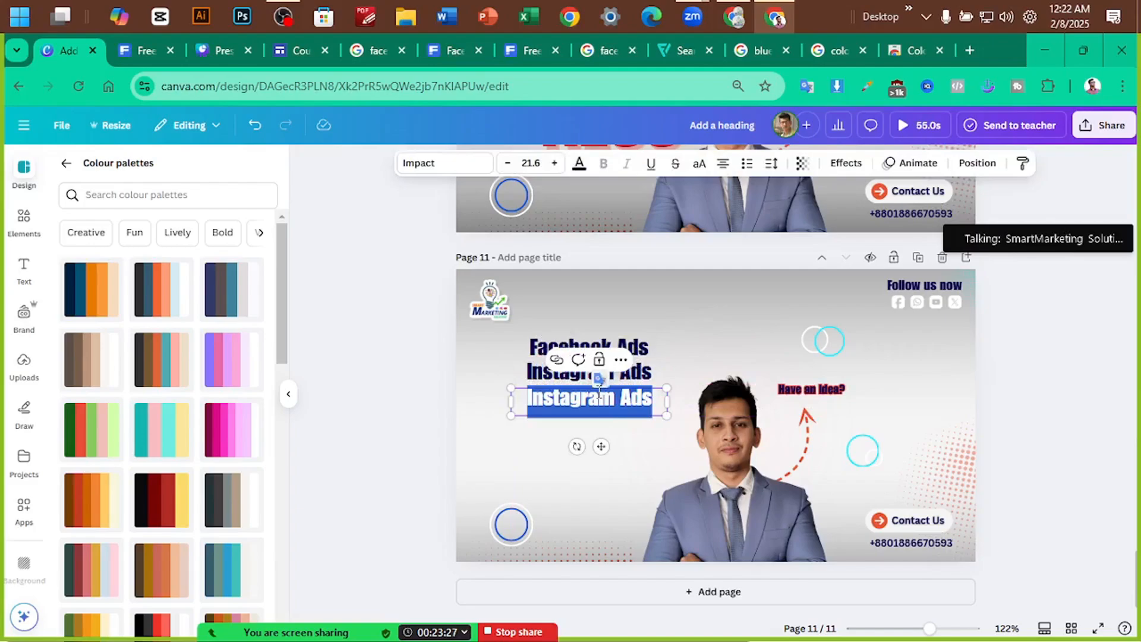
type("Youtube SEO")
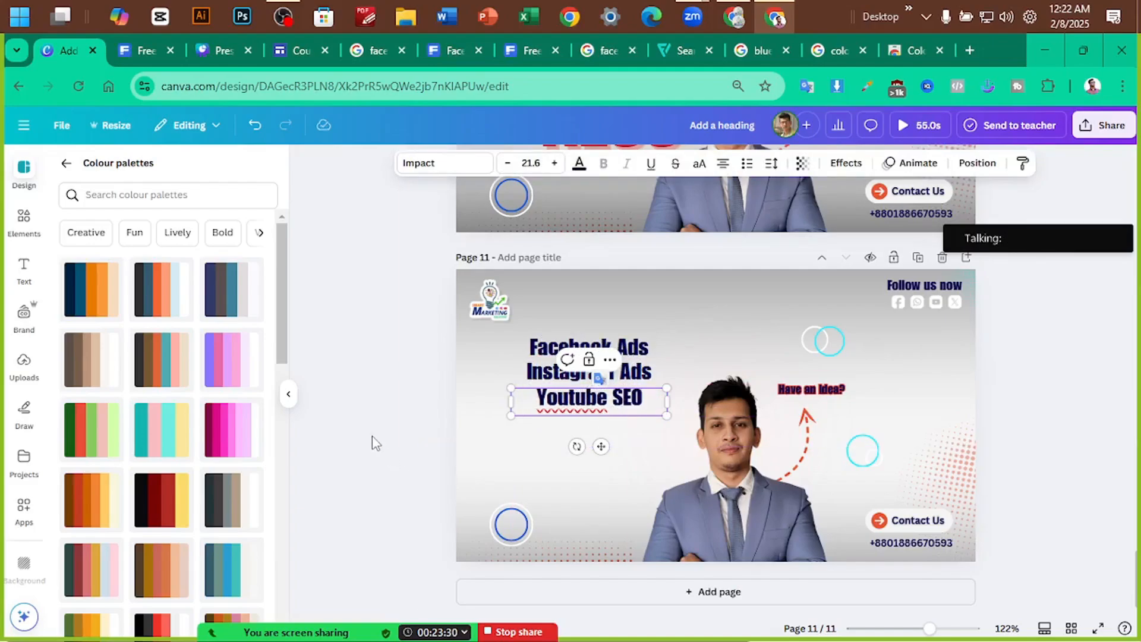
left_click(373, 437)
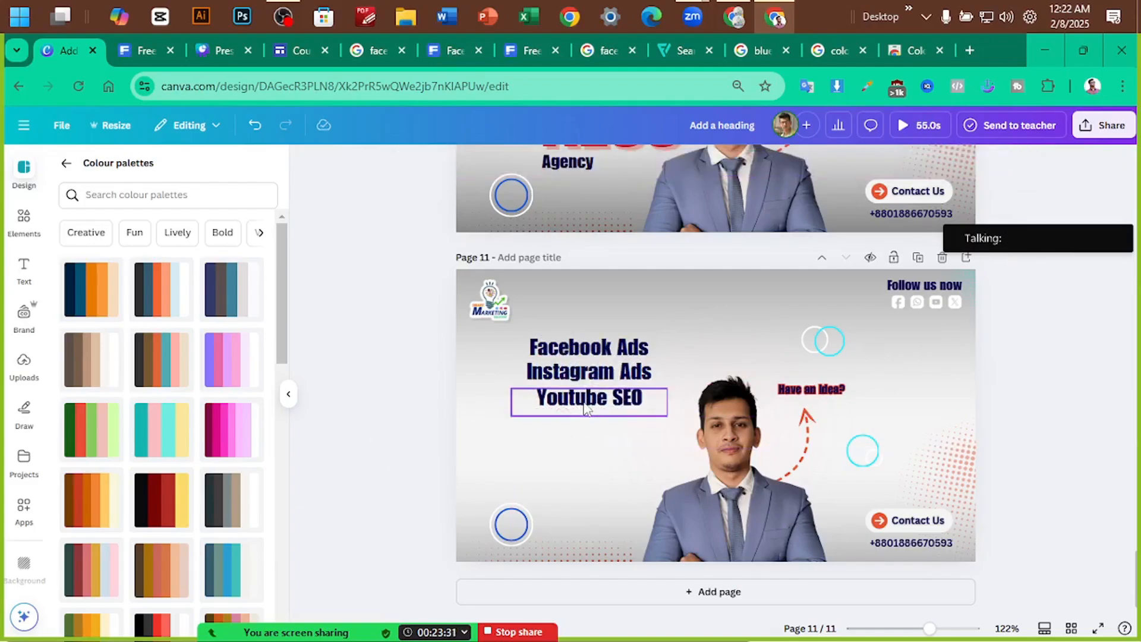
left_click(586, 404)
left_click_drag(585, 403, 585, 443, "alt")
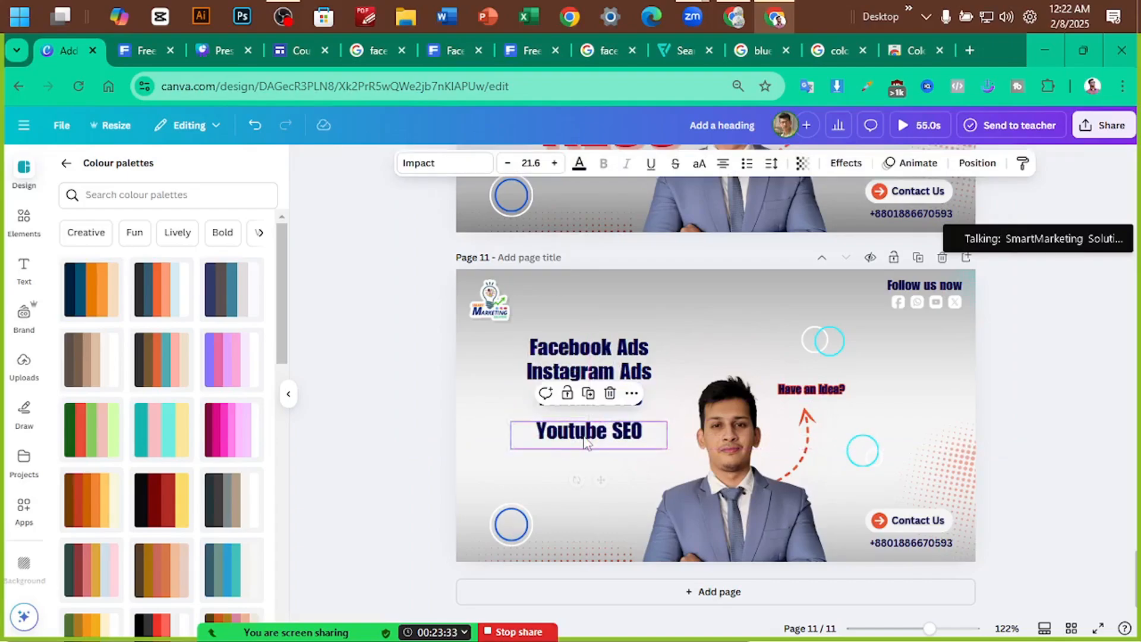
left_click(397, 463)
left_click(606, 450)
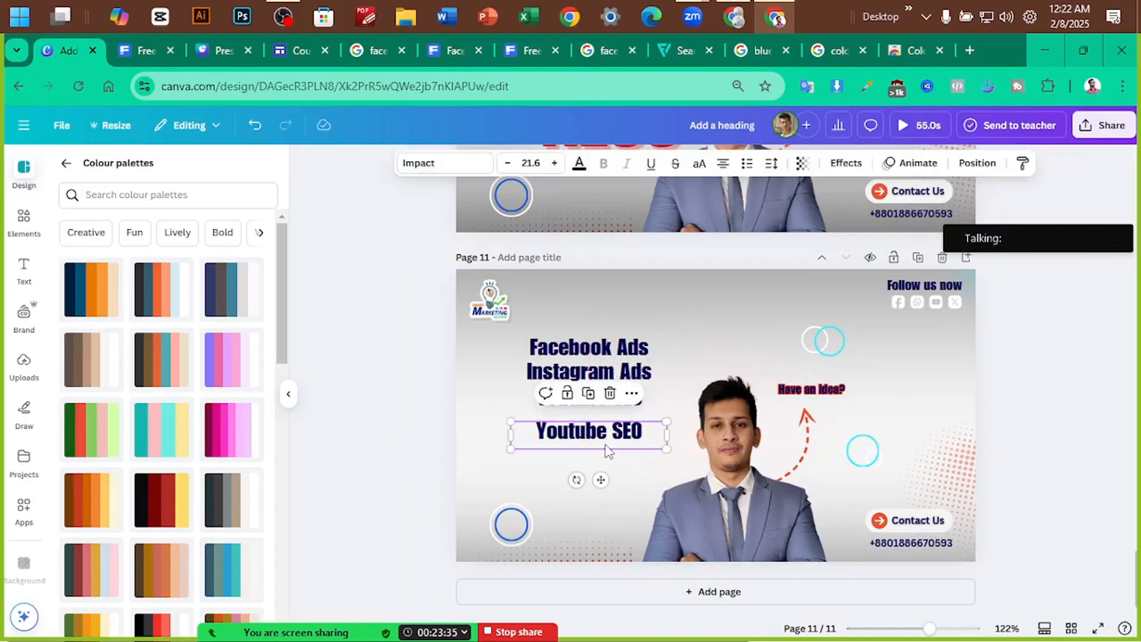
left_click(606, 441)
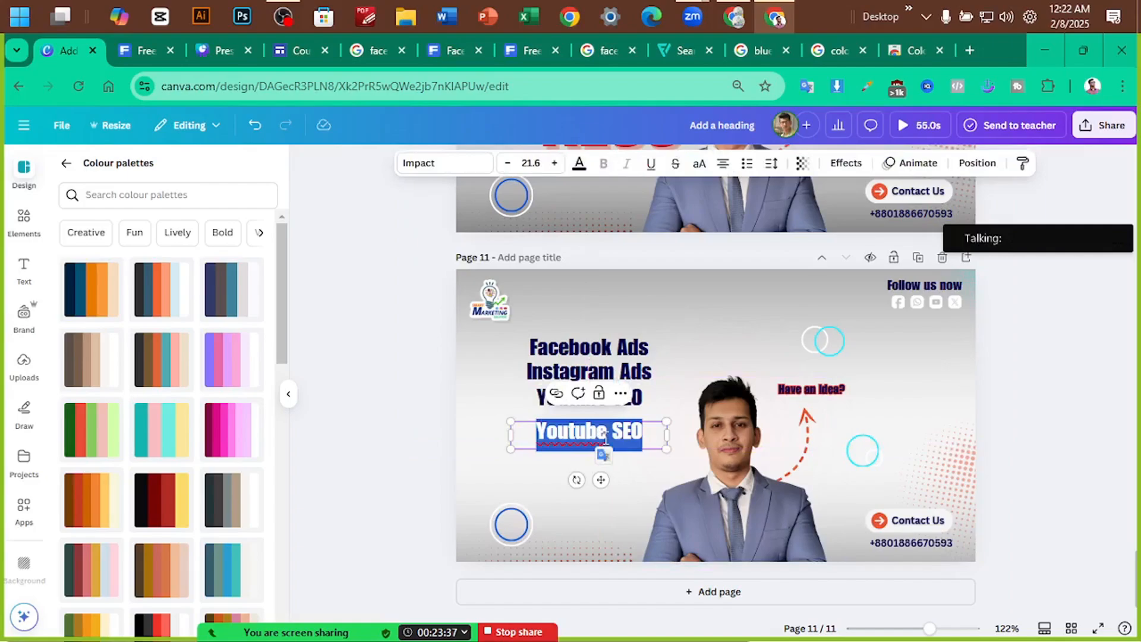
type("Emi")
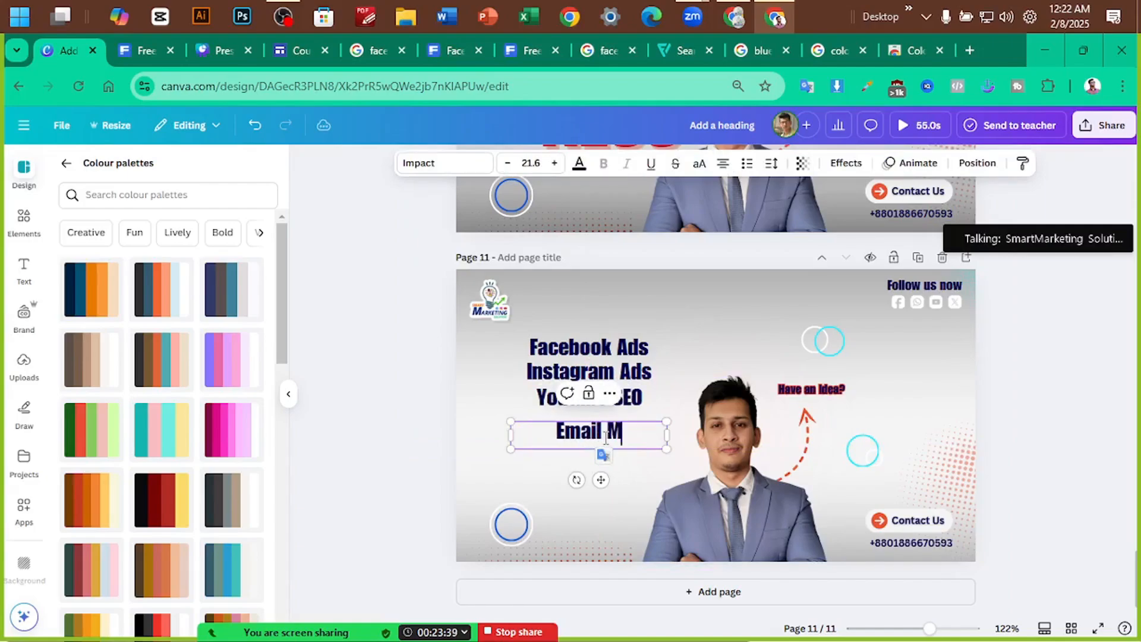
type("il Marketing")
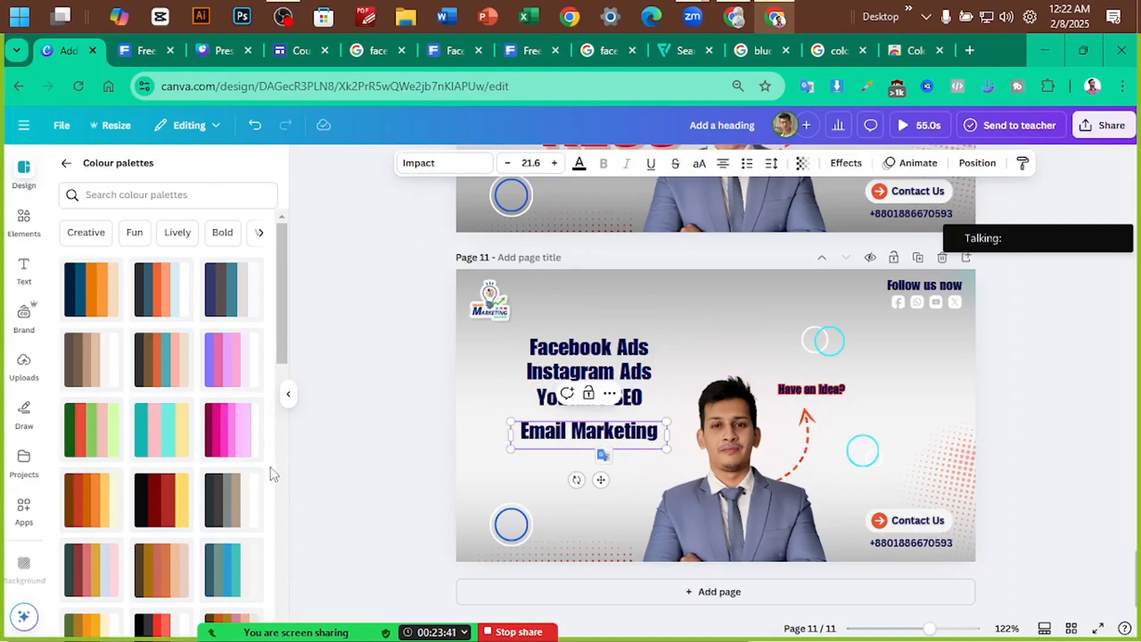
Left-align the Facebook Ads, Instagram Ads, Youtube SEO and Email Marketing lines and shift them over
left_click(1005, 367)
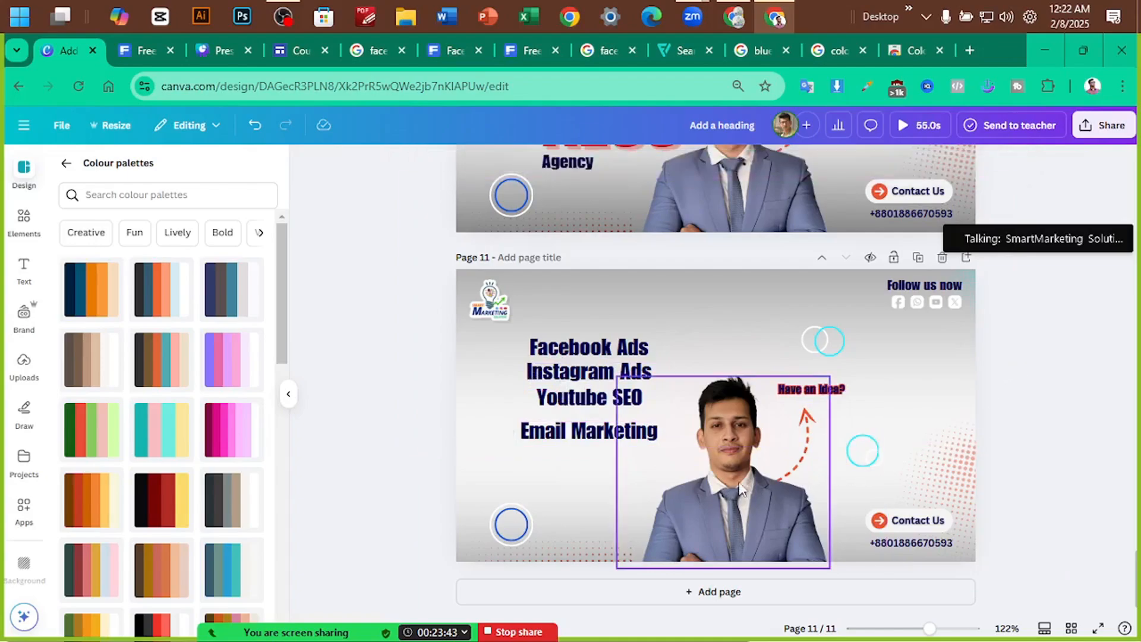
scroll(717, 425, "up", 4)
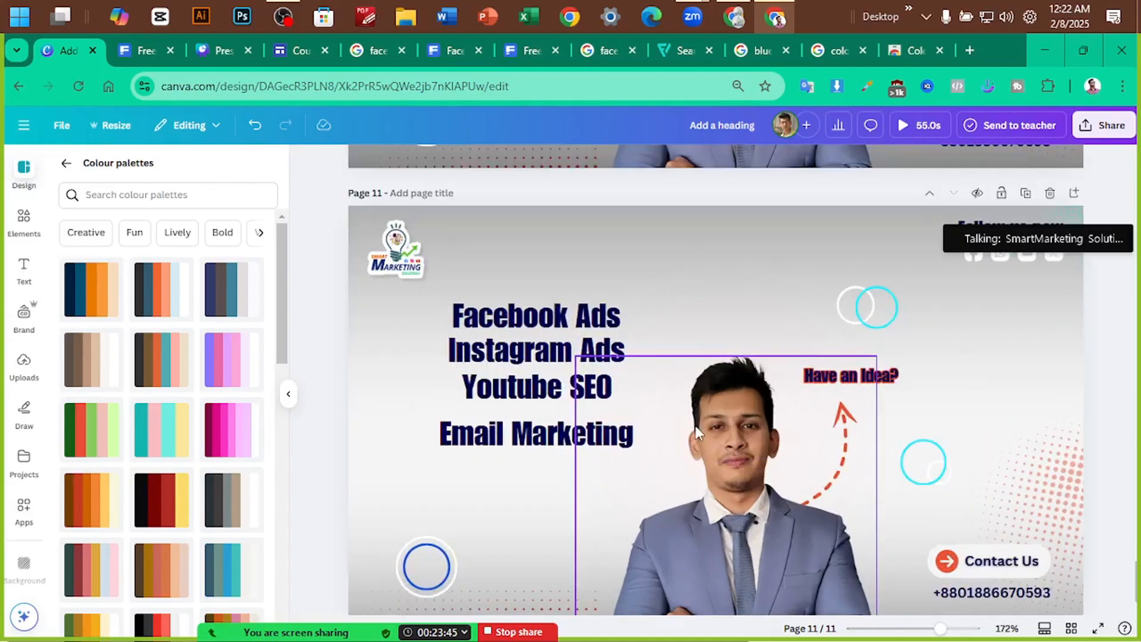
left_click(515, 331)
left_click(514, 352, "shift")
left_click(529, 394, "shift")
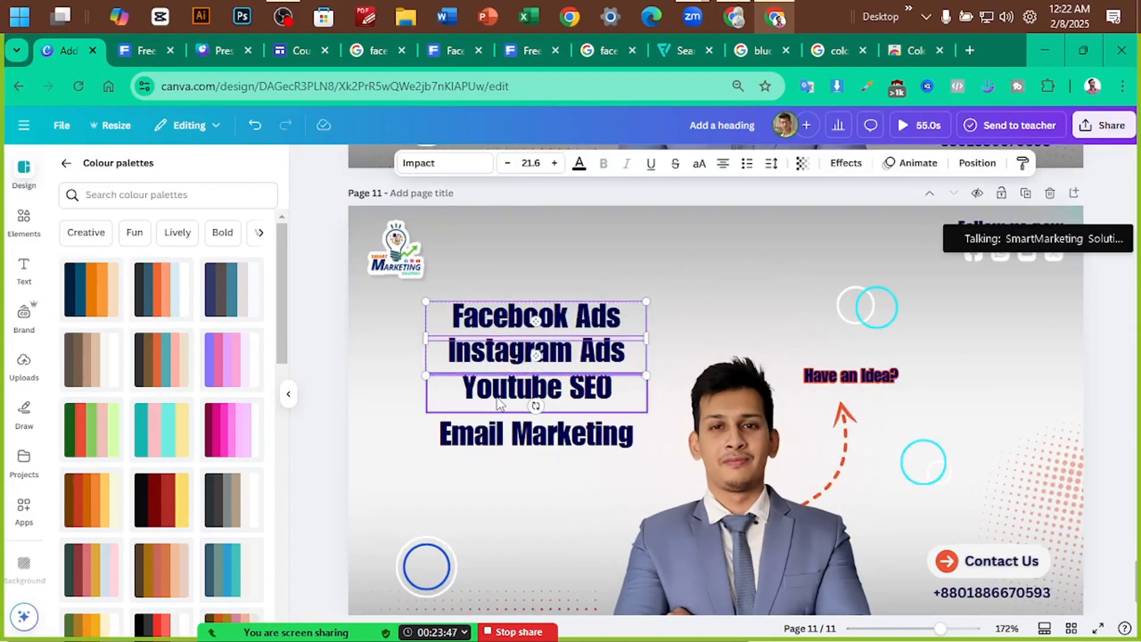
left_click(538, 436, "shift")
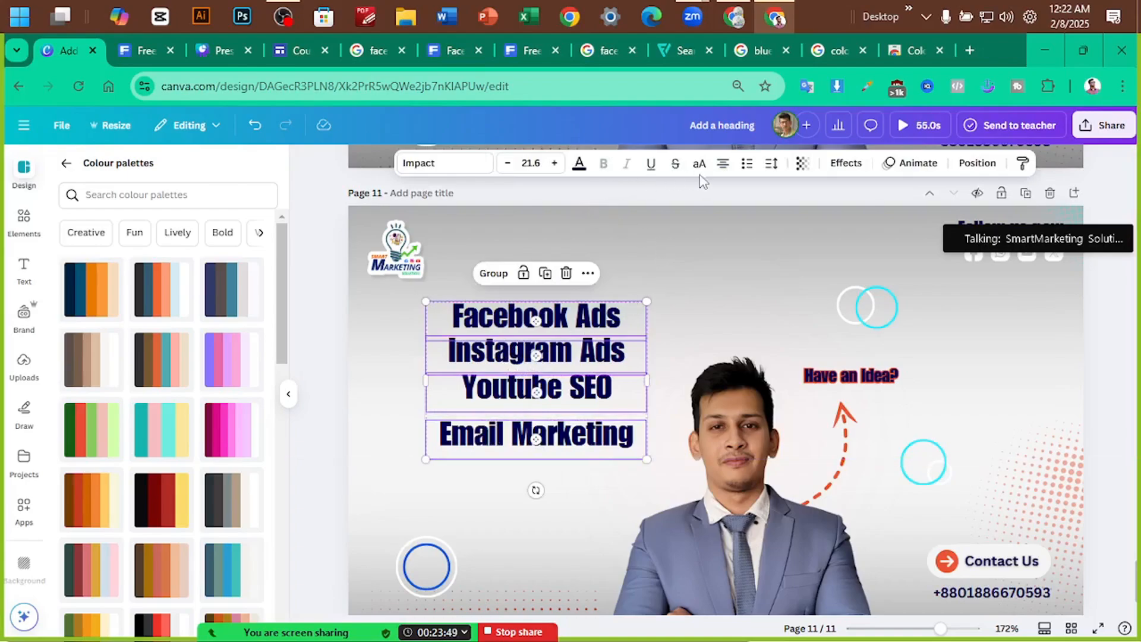
left_click(723, 166)
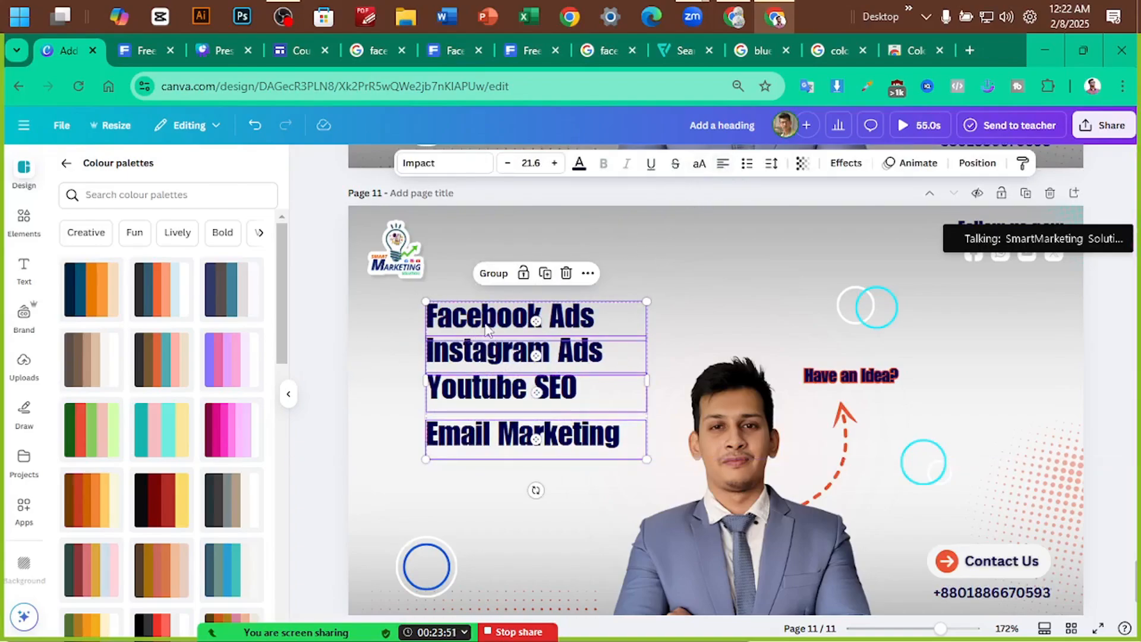
left_click_drag(487, 323, 450, 318)
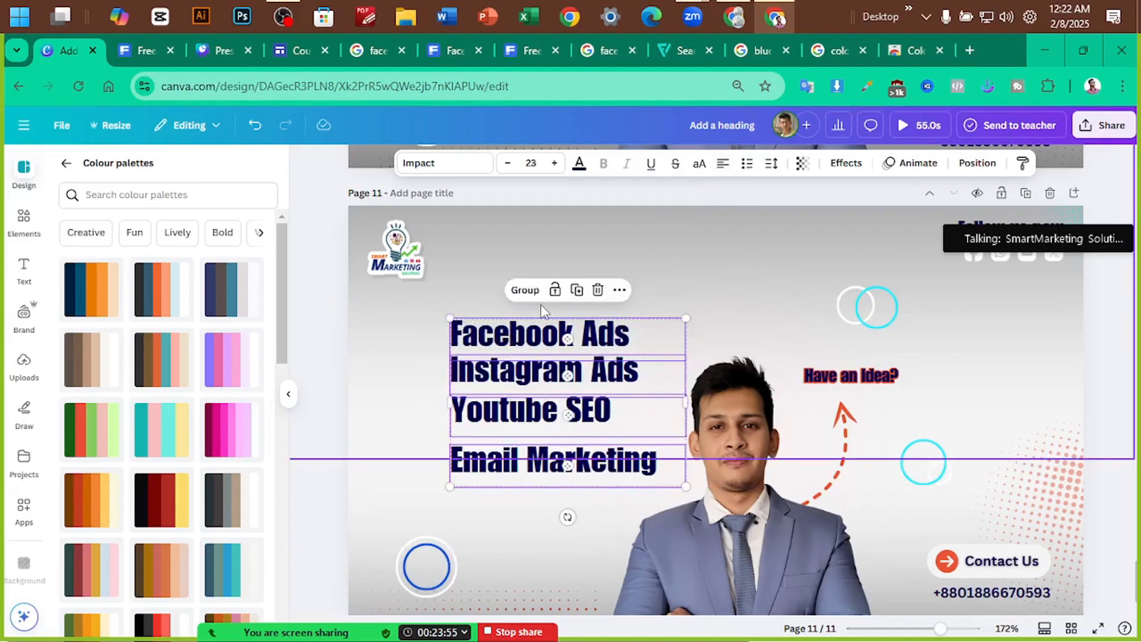
Move the large lower background shape further down the page
mouse_move(221, 631)
left_click(48, 615)
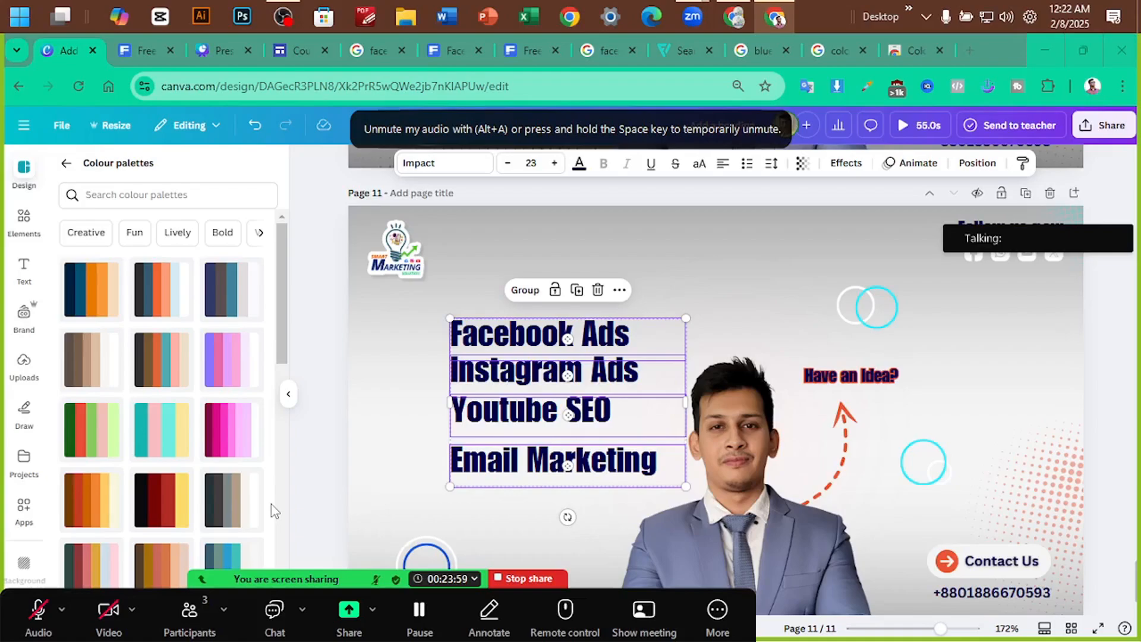
key("alt+a")
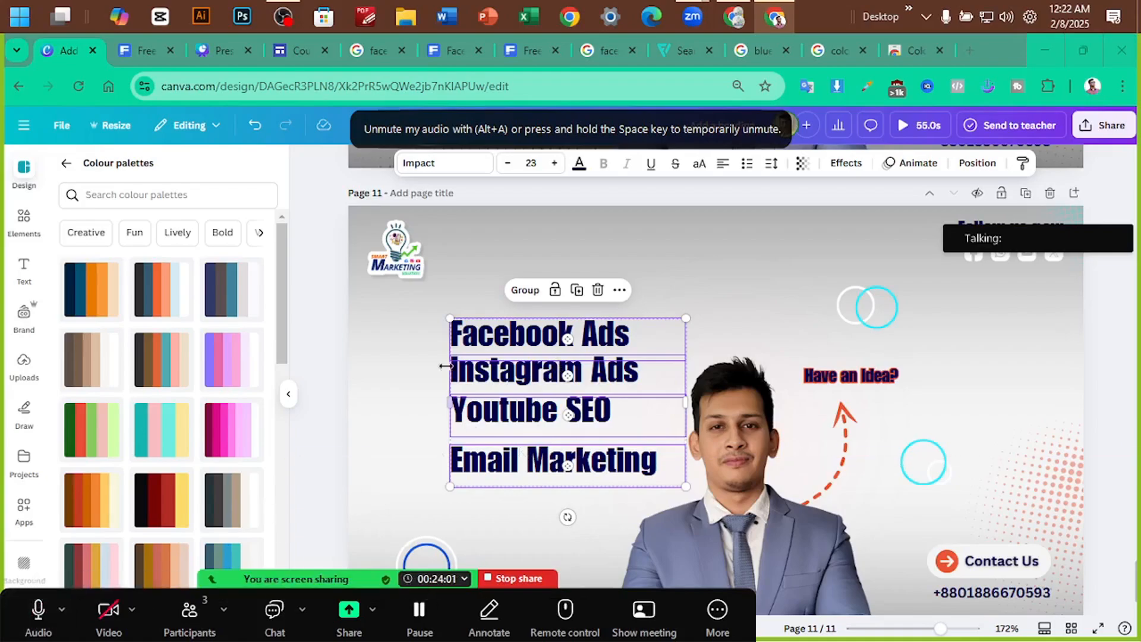
left_click(445, 366)
left_click(484, 337)
left_click(486, 375)
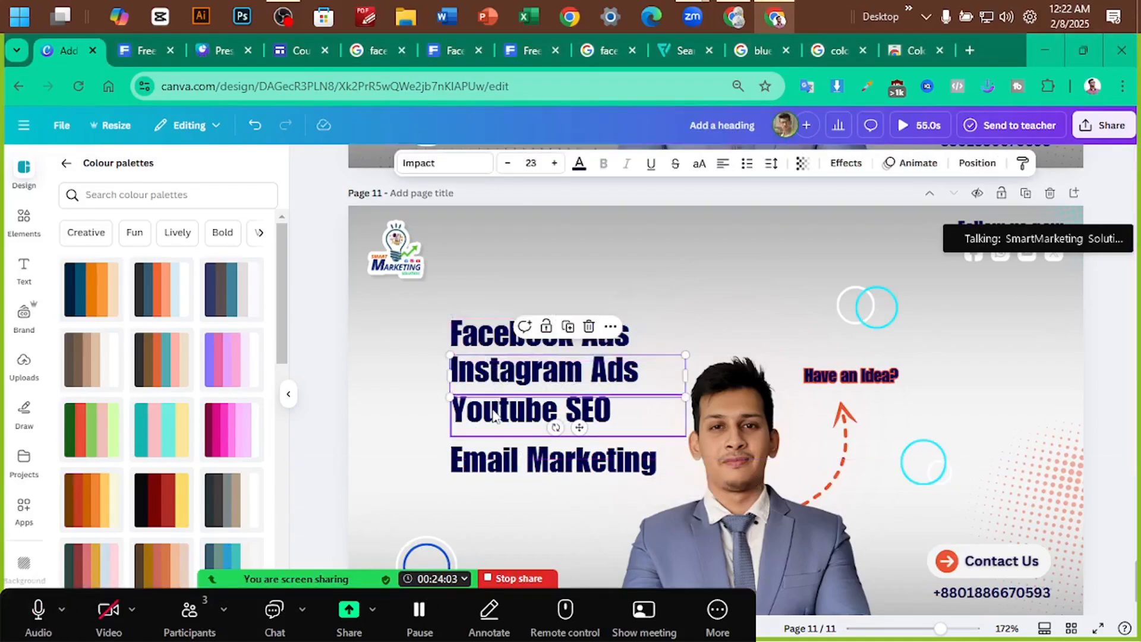
left_click(495, 418, "shift")
left_click(486, 478, "shift")
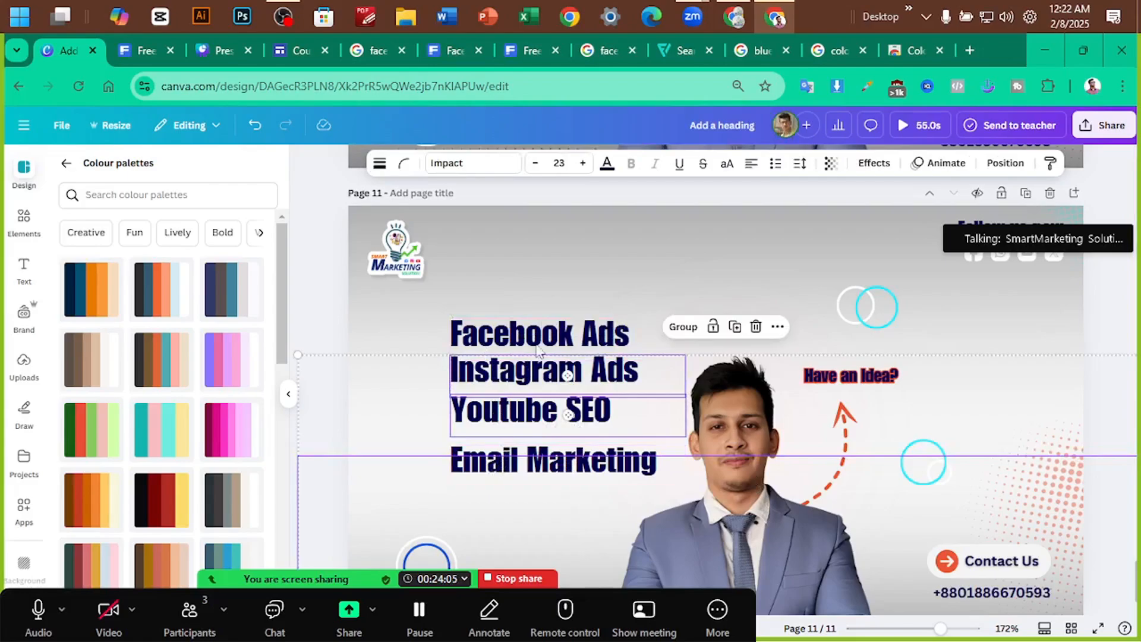
left_click(582, 294)
left_click_drag(490, 486, 495, 516)
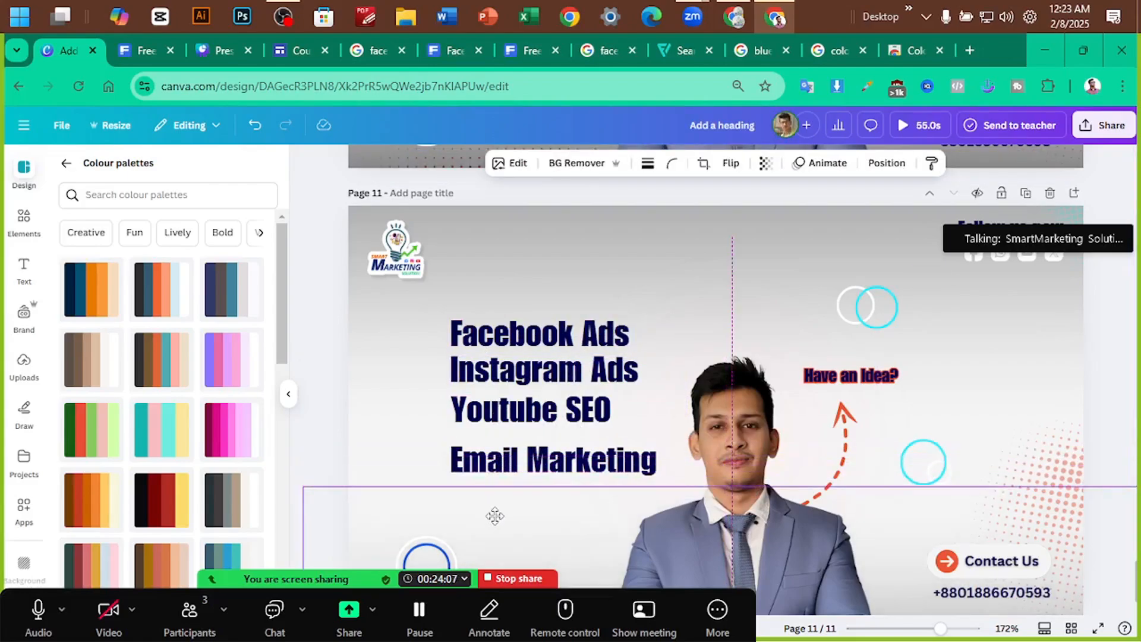
Space the four service lines evenly in the vertical direction
left_click(532, 342)
left_click(397, 425)
scroll(689, 359, "up", 1)
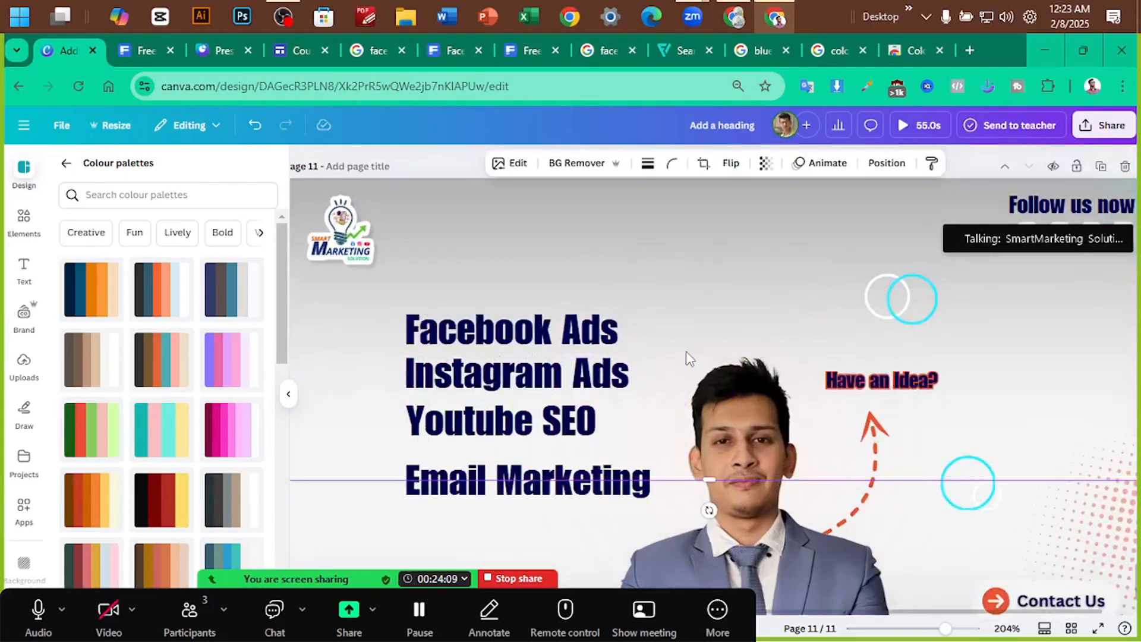
scroll(689, 359, "up", 1)
scroll(618, 350, "down", 1)
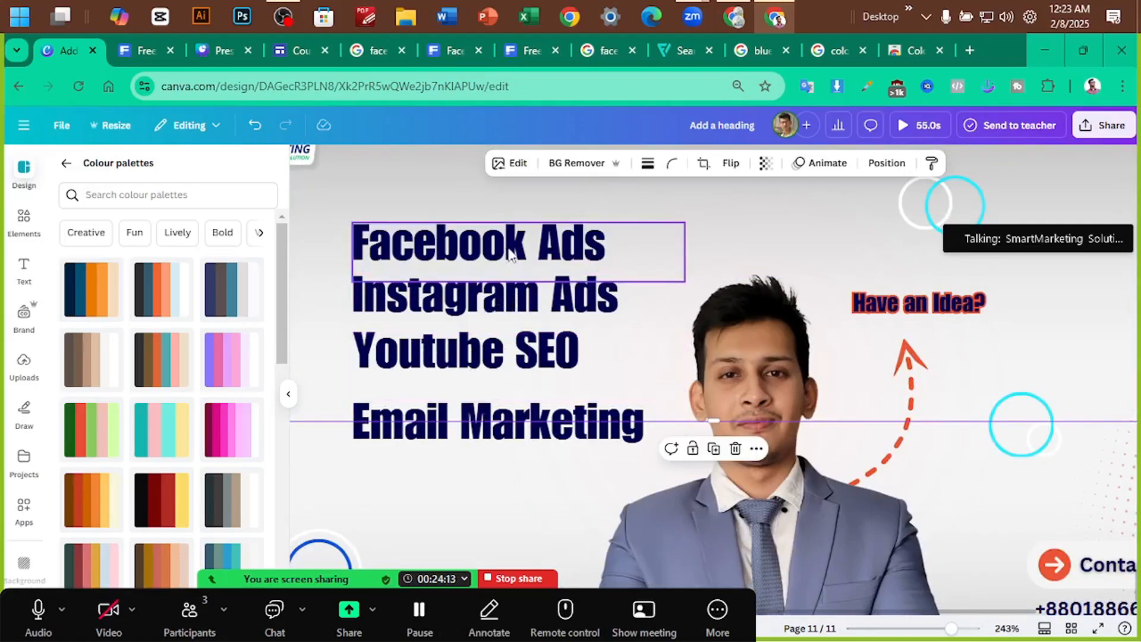
scroll(509, 254, "down", 5)
left_click(588, 360)
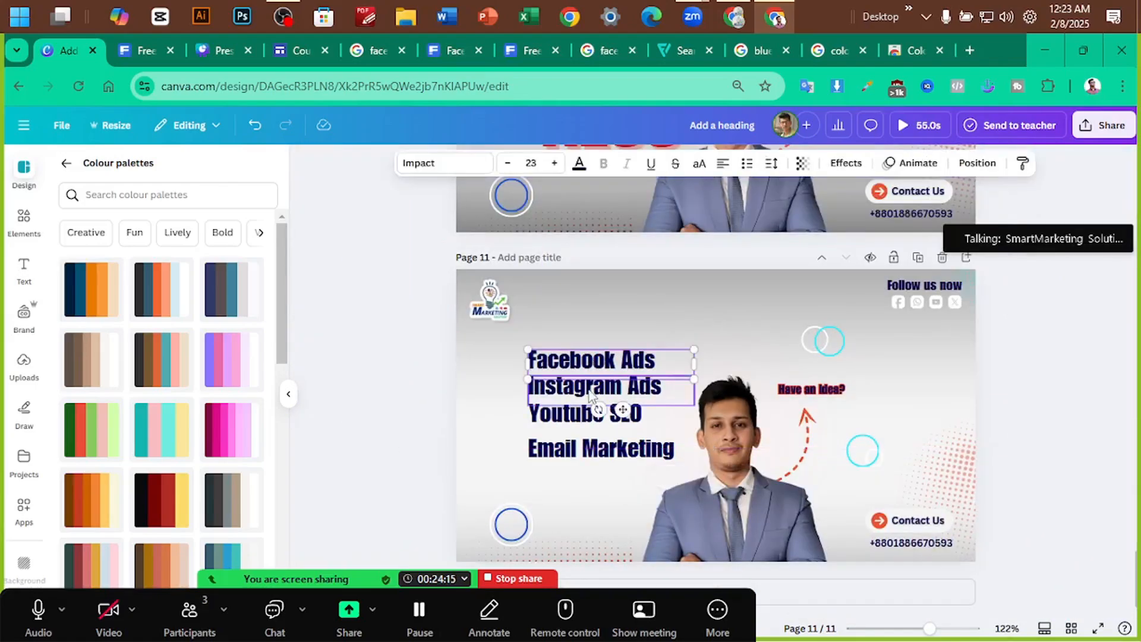
left_click(591, 386, "shift")
left_click(582, 415, "shift")
left_click(579, 454, "shift")
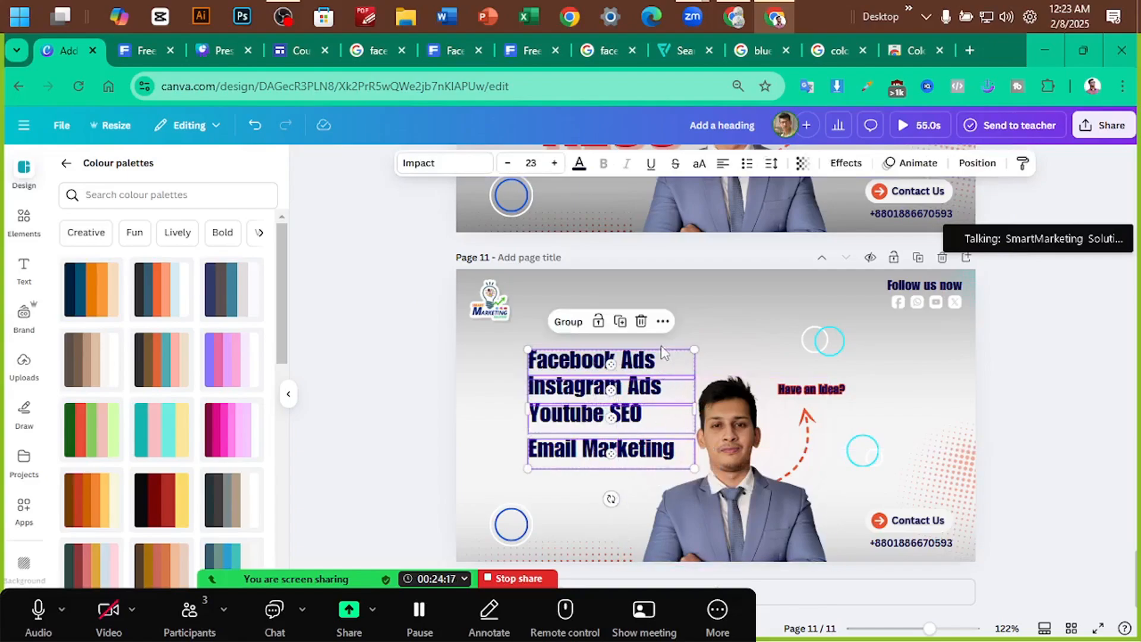
left_click(662, 327)
scroll(743, 529, "down", 2)
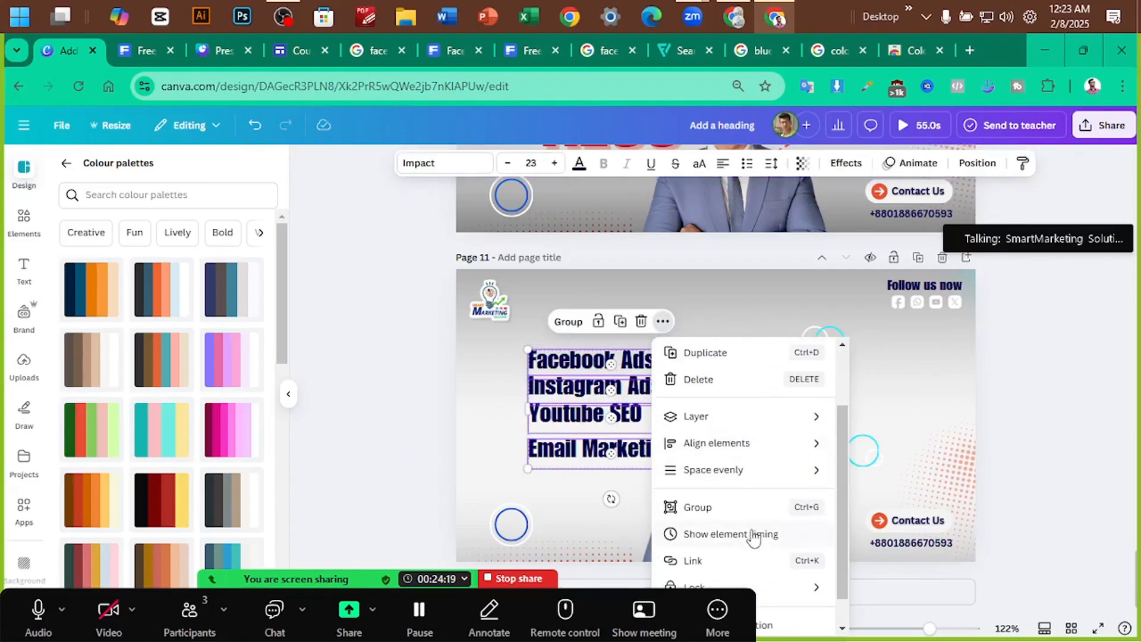
mouse_move(770, 475)
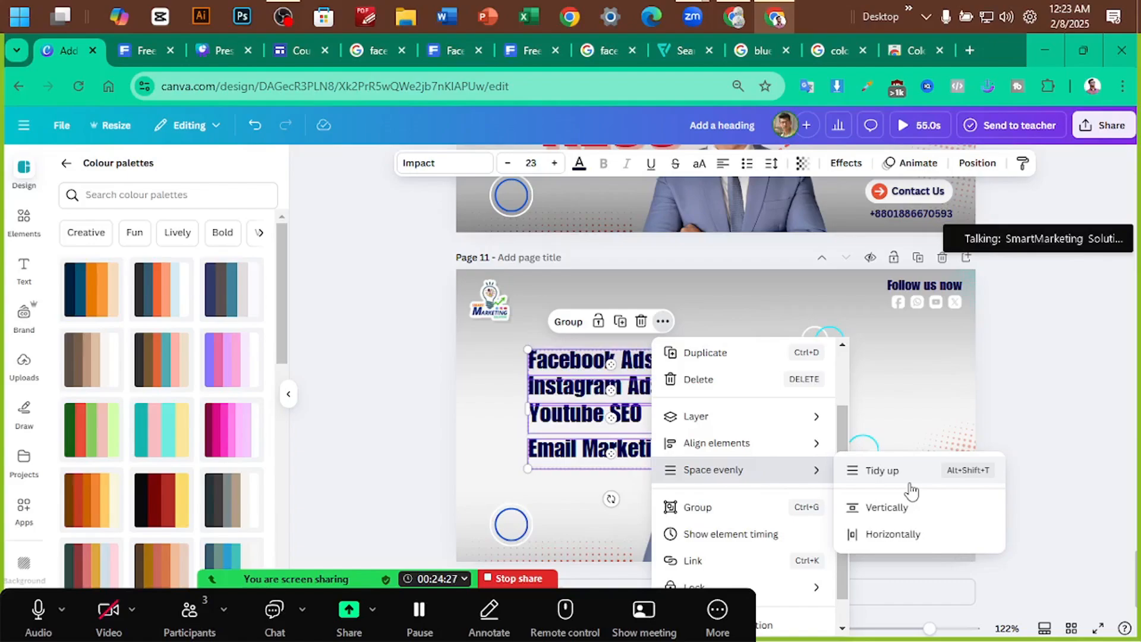
left_click(888, 506)
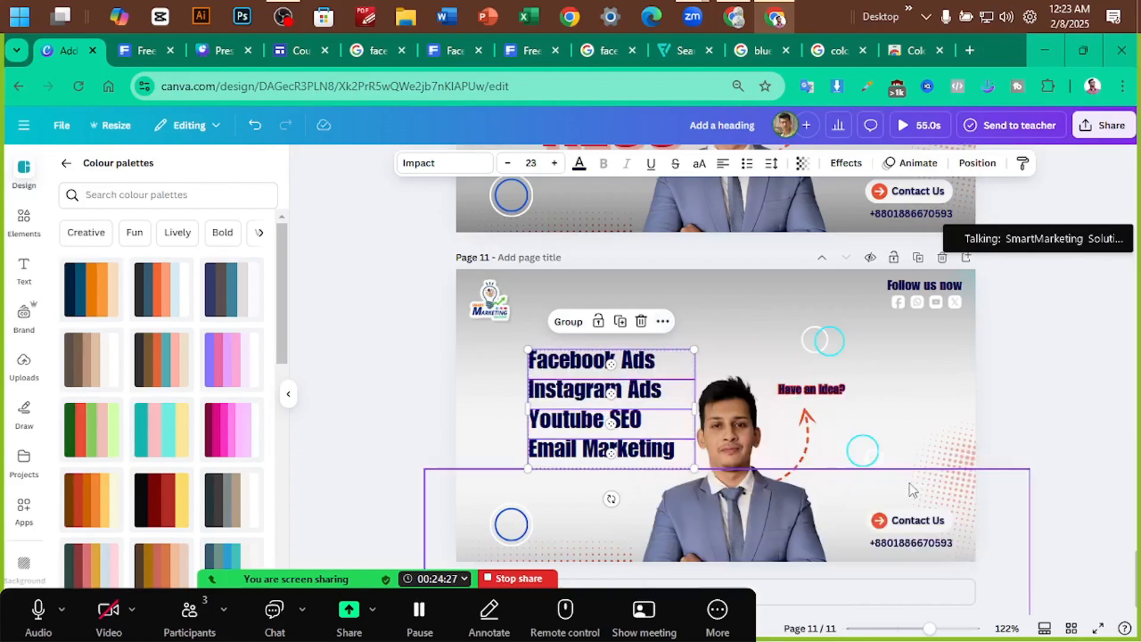
Group the four service lines and shift the group slightly right
left_click(1078, 364)
left_click(546, 363)
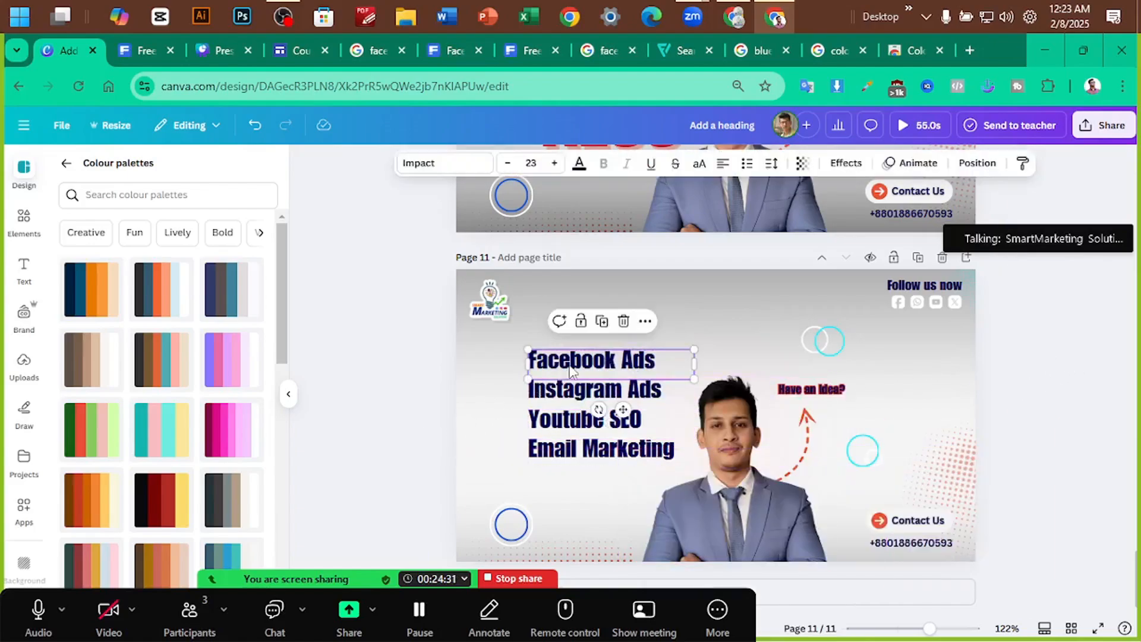
left_click(553, 390, "shift")
left_click(564, 418, "shift")
left_click(563, 451, "shift")
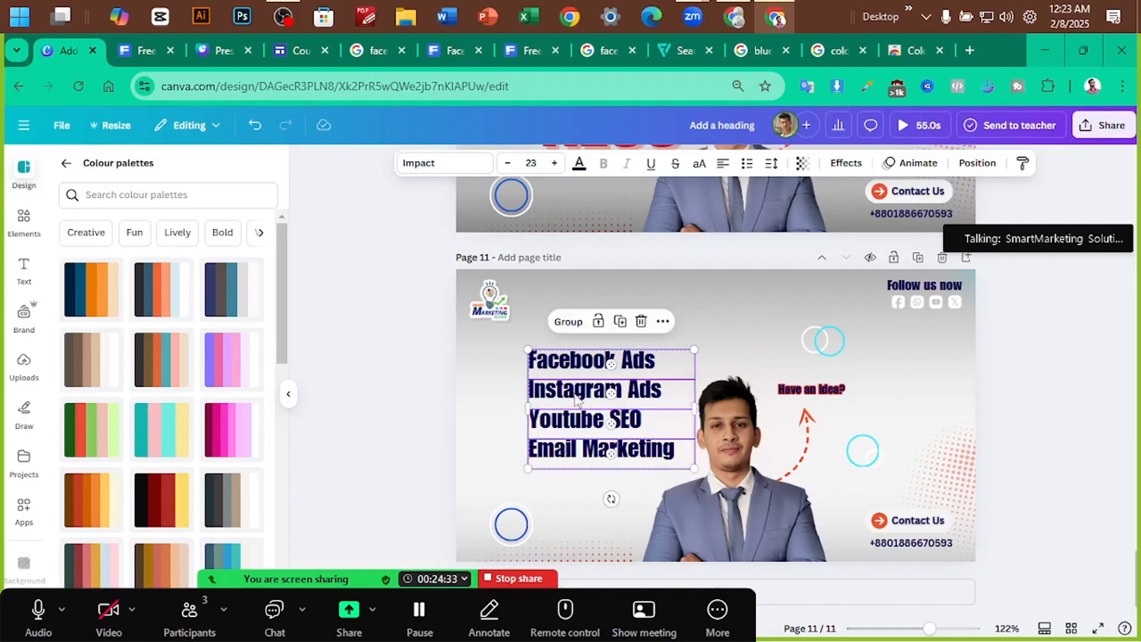
left_click(564, 321)
left_click(443, 378)
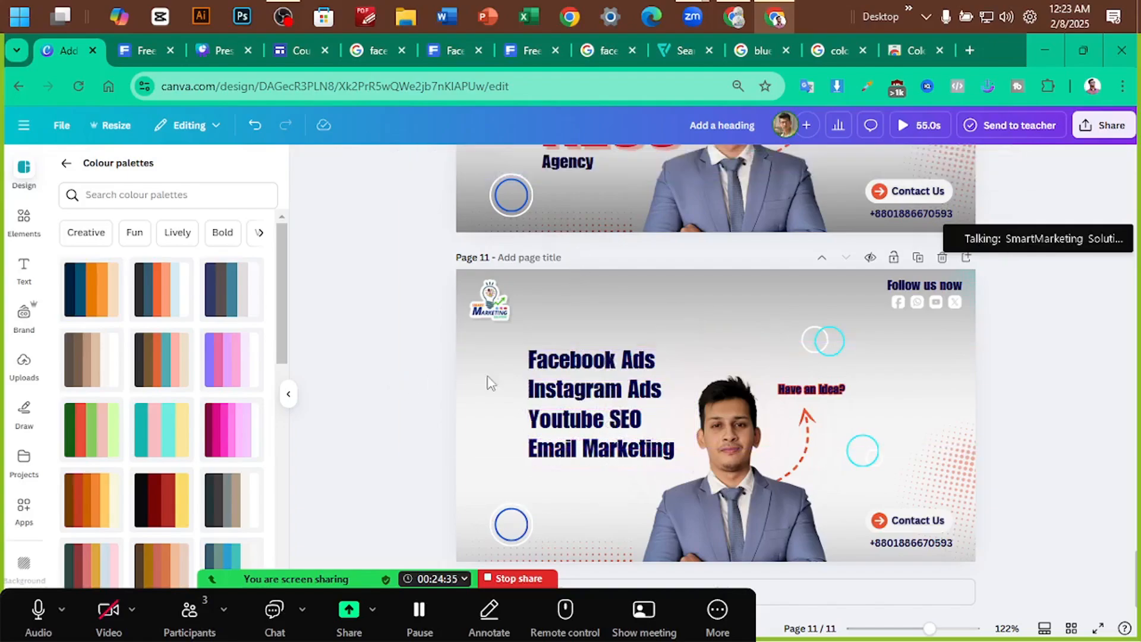
left_click_drag(558, 361, 573, 360)
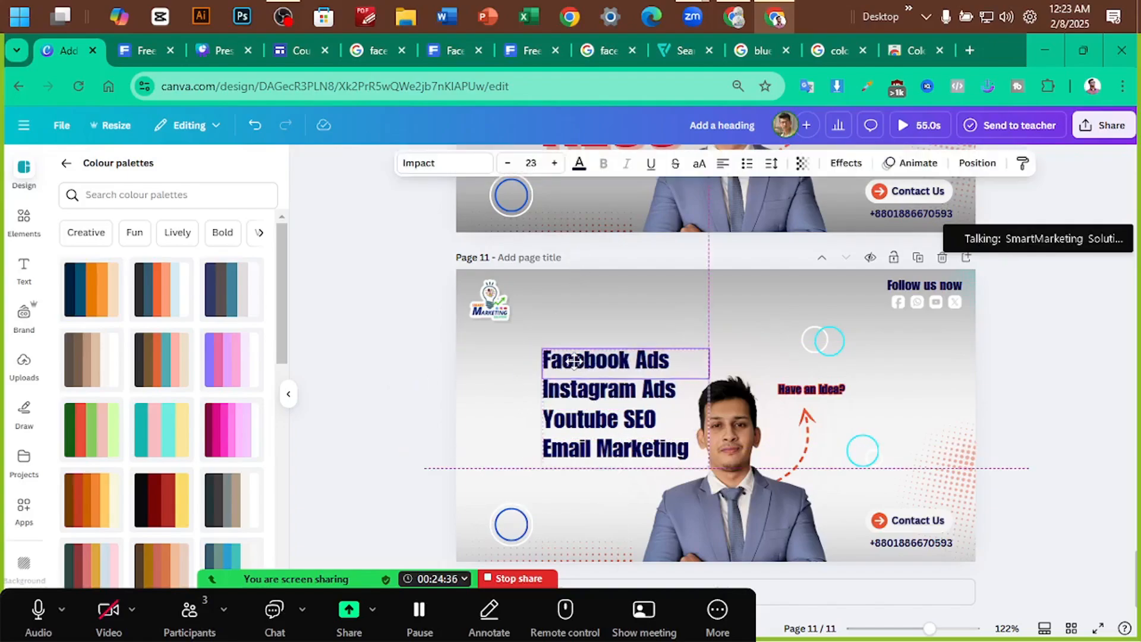
left_click(344, 372)
Search Elements for 'tick' and try a green circle tick beside the list, then delete it
left_click(24, 219)
left_click(106, 169)
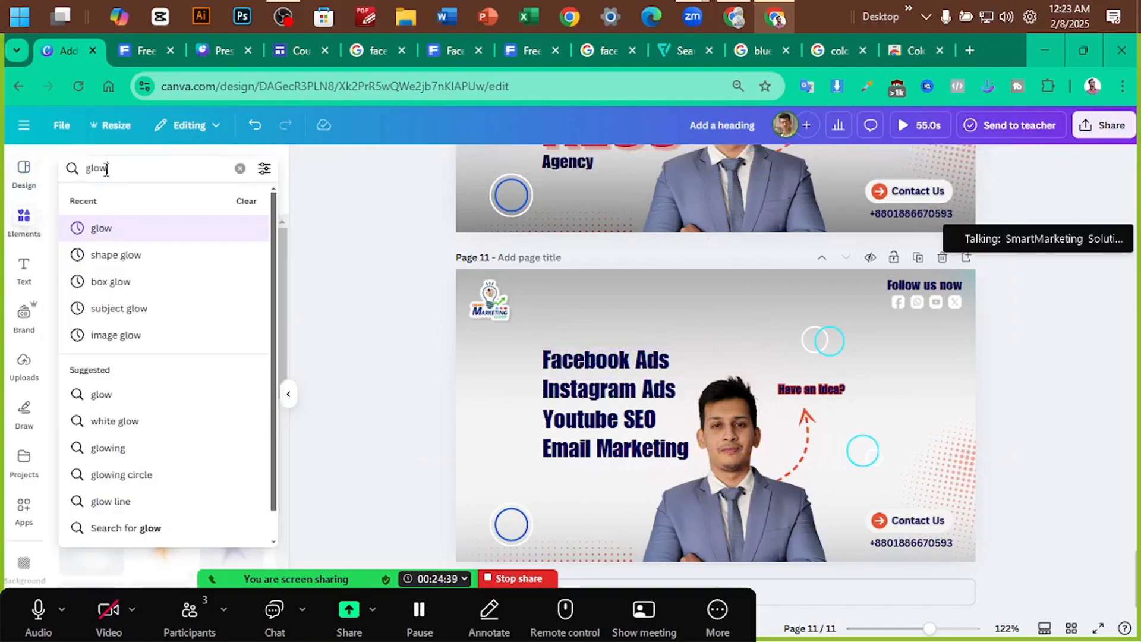
type("tick")
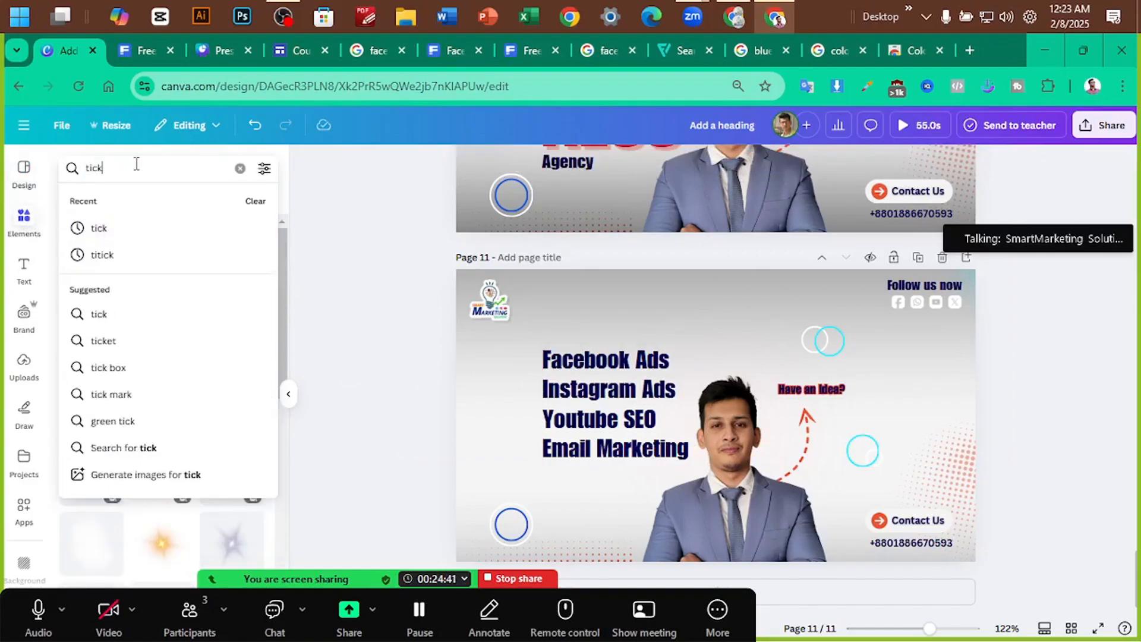
key("Return")
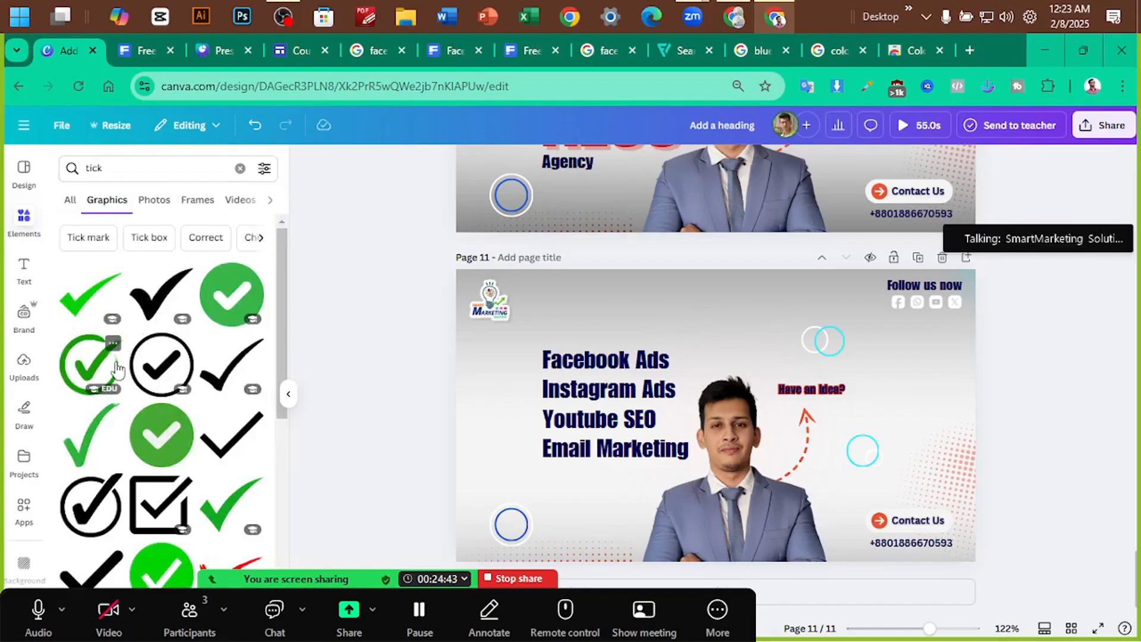
left_click(87, 362)
left_click_drag(726, 407, 535, 388)
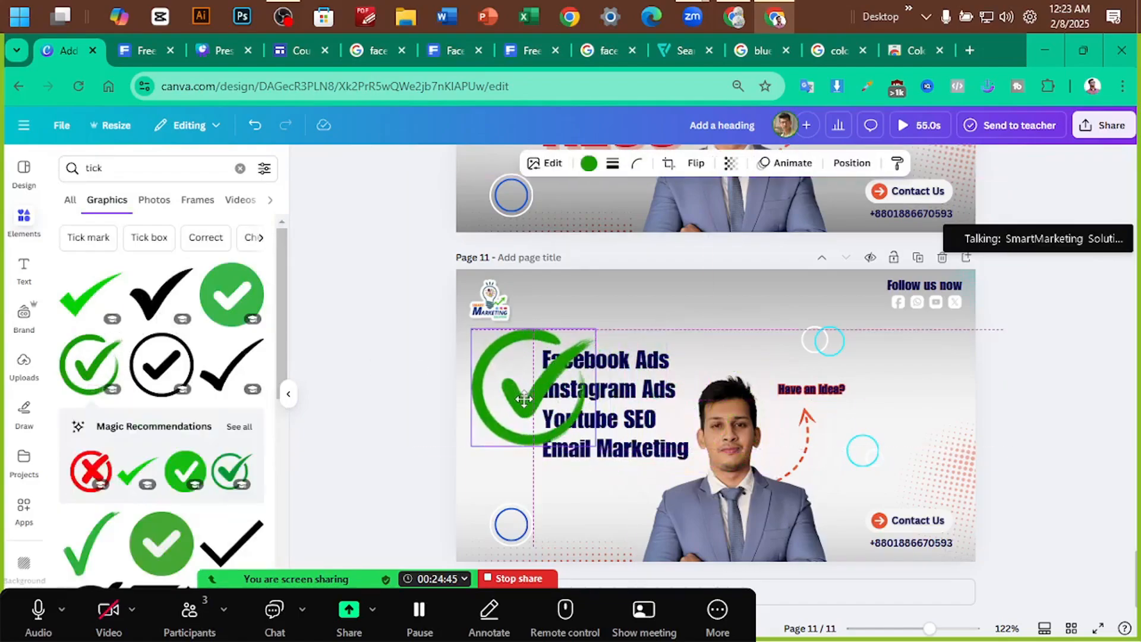
left_click_drag(592, 447, 515, 370)
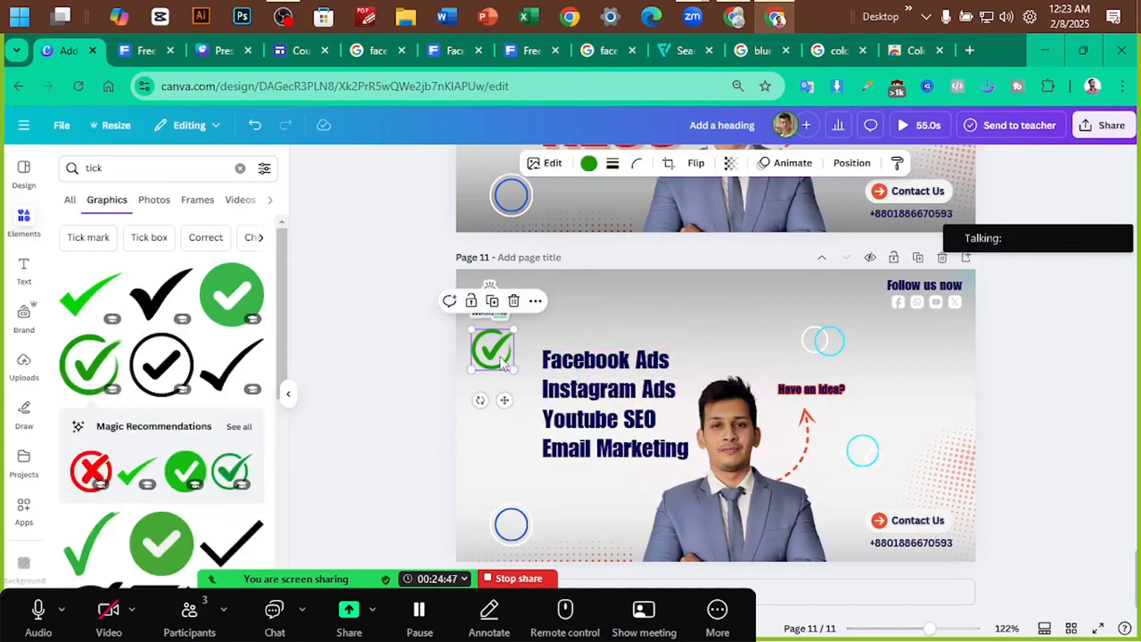
key("Delete")
Add the green circle tick again, shrink it, and place ticks beside all four service lines
left_click(160, 538)
left_click_drag(721, 407, 516, 404)
left_click_drag(573, 460, 495, 382)
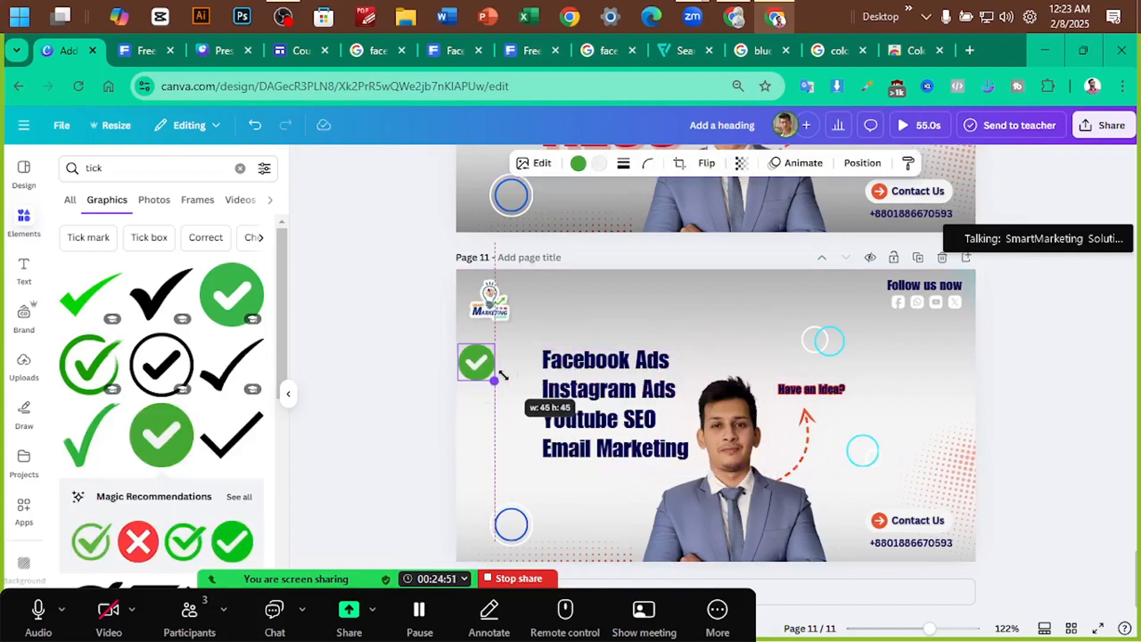
scroll(563, 393, "up", 5)
left_click_drag(345, 333, 406, 337)
left_click_drag(432, 378, 414, 462)
left_click_drag(414, 461, 414, 508)
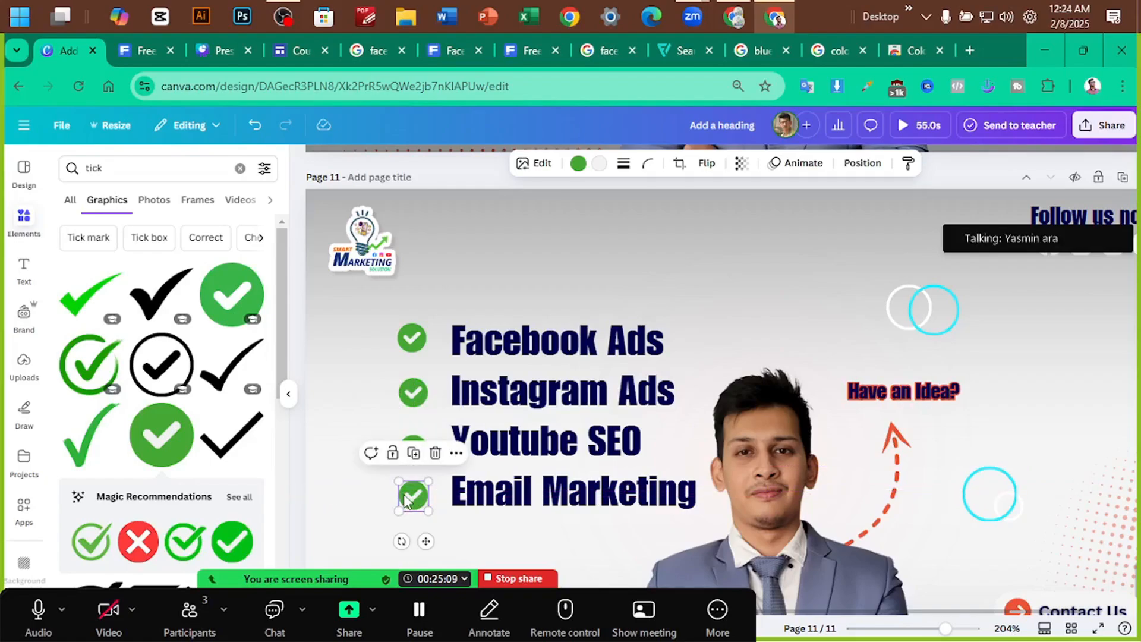
left_click_drag(406, 501, 404, 493)
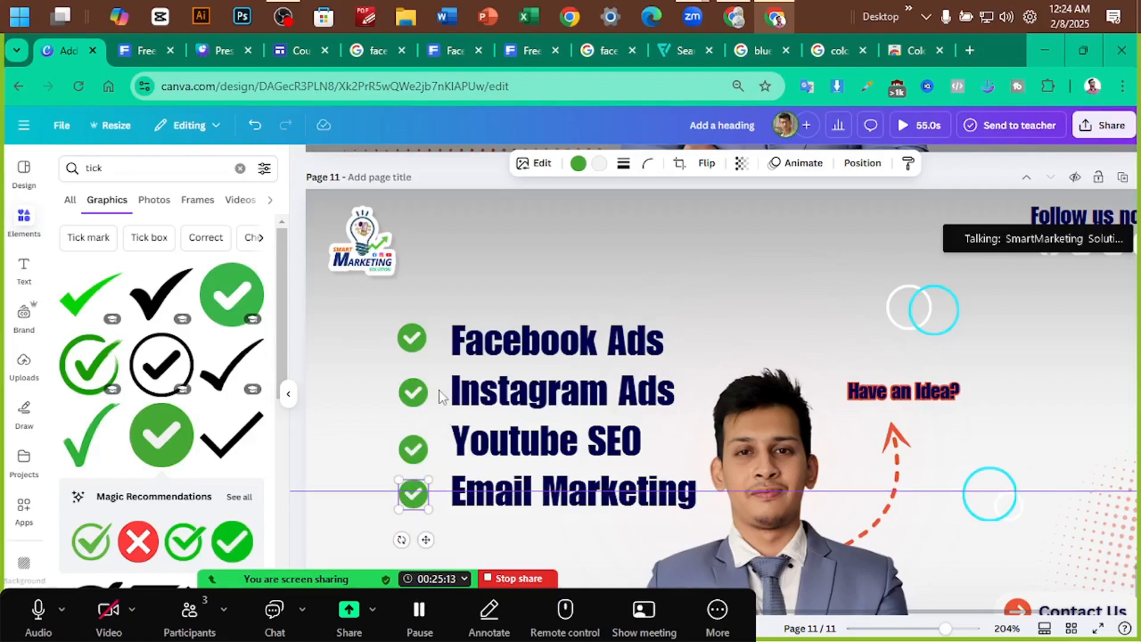
Show rulers (Shift+R) and add horizontal guides below the list and above Facebook Ads
key("shift+r")
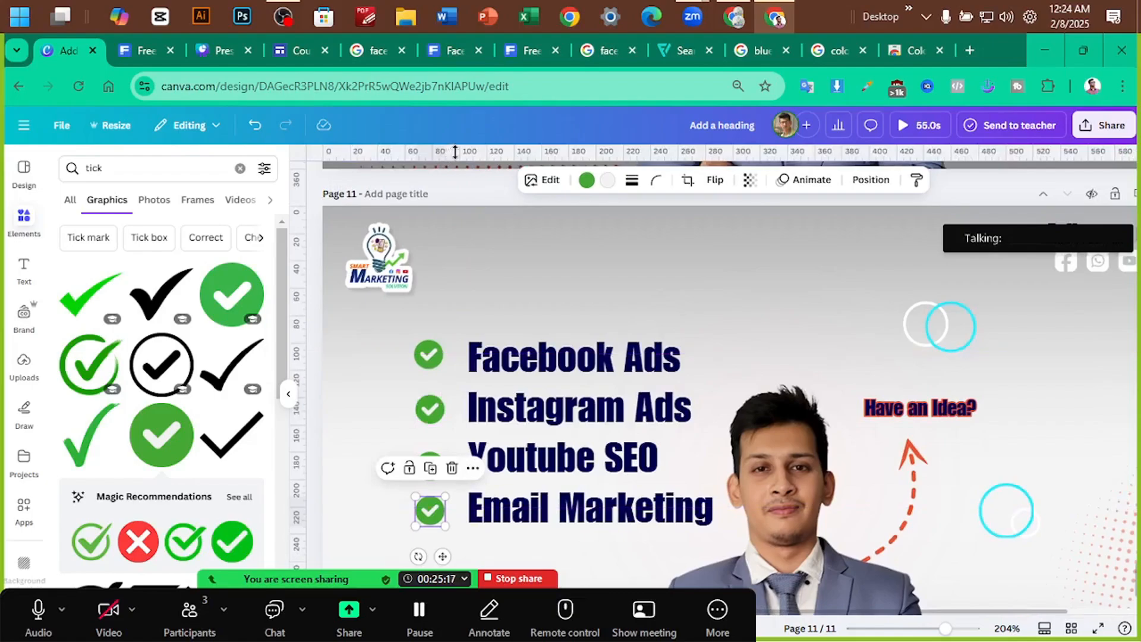
left_click_drag(460, 153, 451, 521)
left_click_drag(428, 157, 431, 338)
Evenly space the four tick icons beside the text with Space evenly > Tidy up
left_click(428, 356)
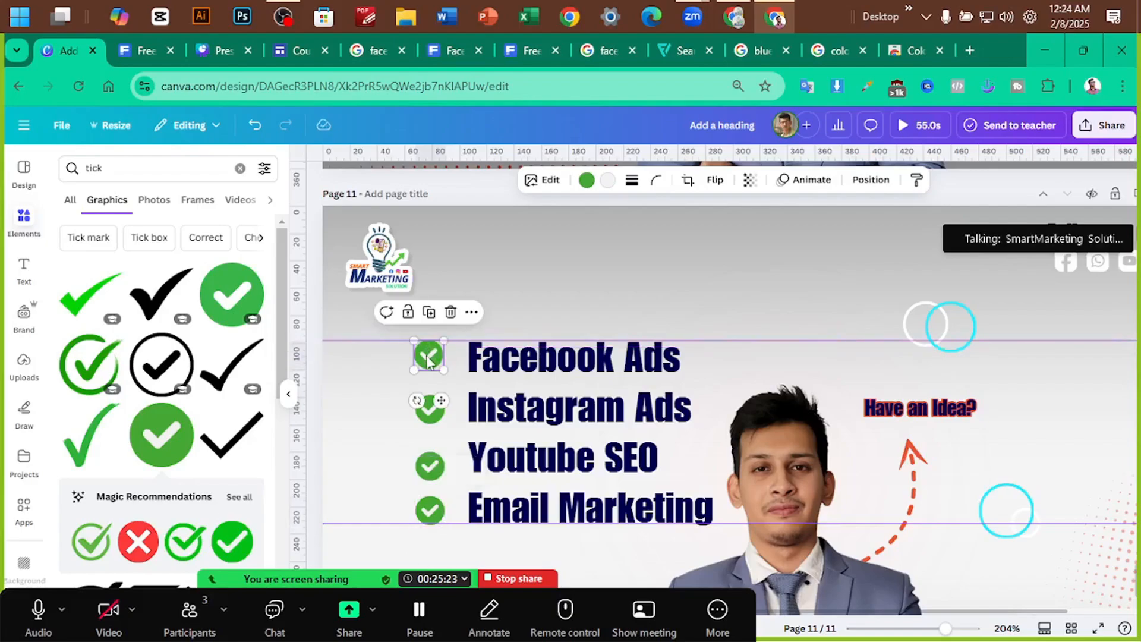
left_click(430, 421)
left_click(429, 466, "shift")
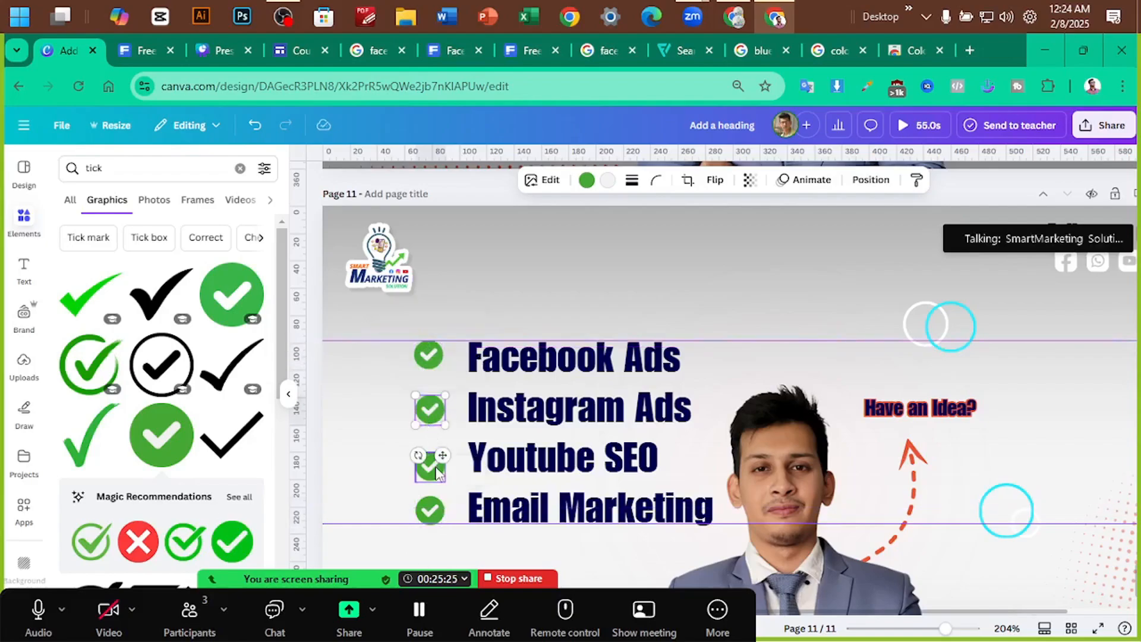
left_click(430, 510, "shift")
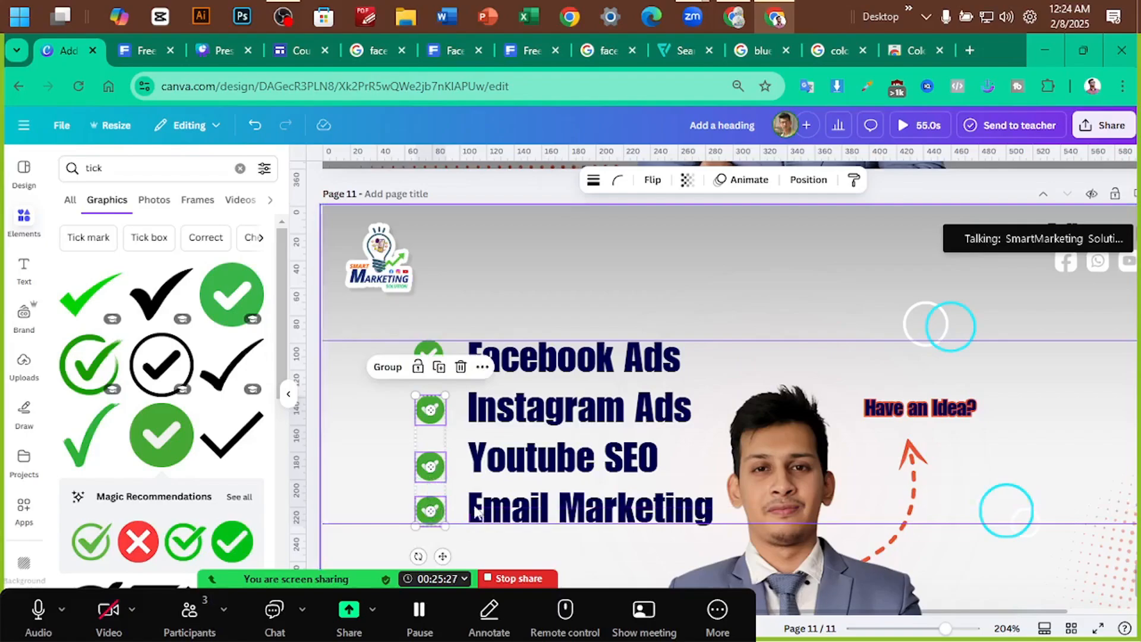
left_click(711, 258)
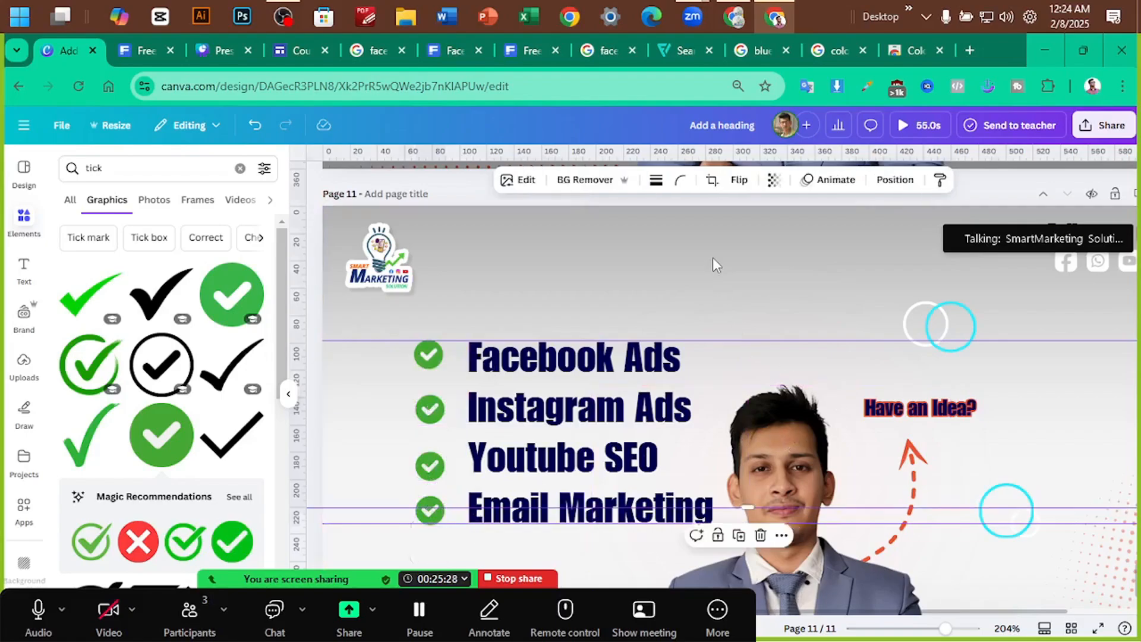
left_click(443, 521)
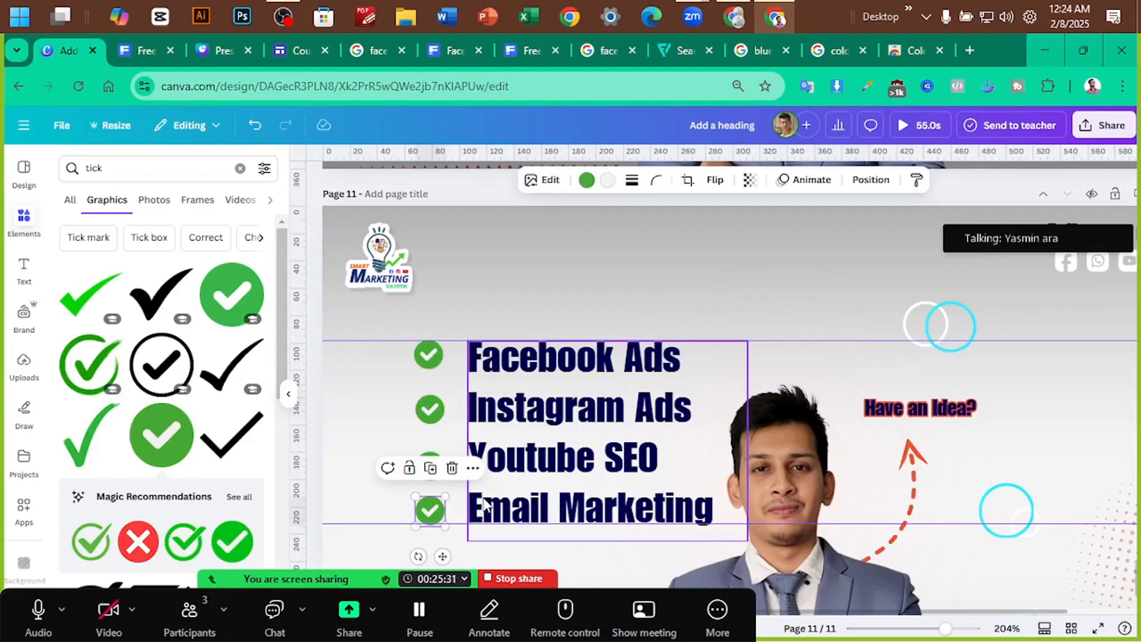
left_click(429, 408)
left_click(426, 354)
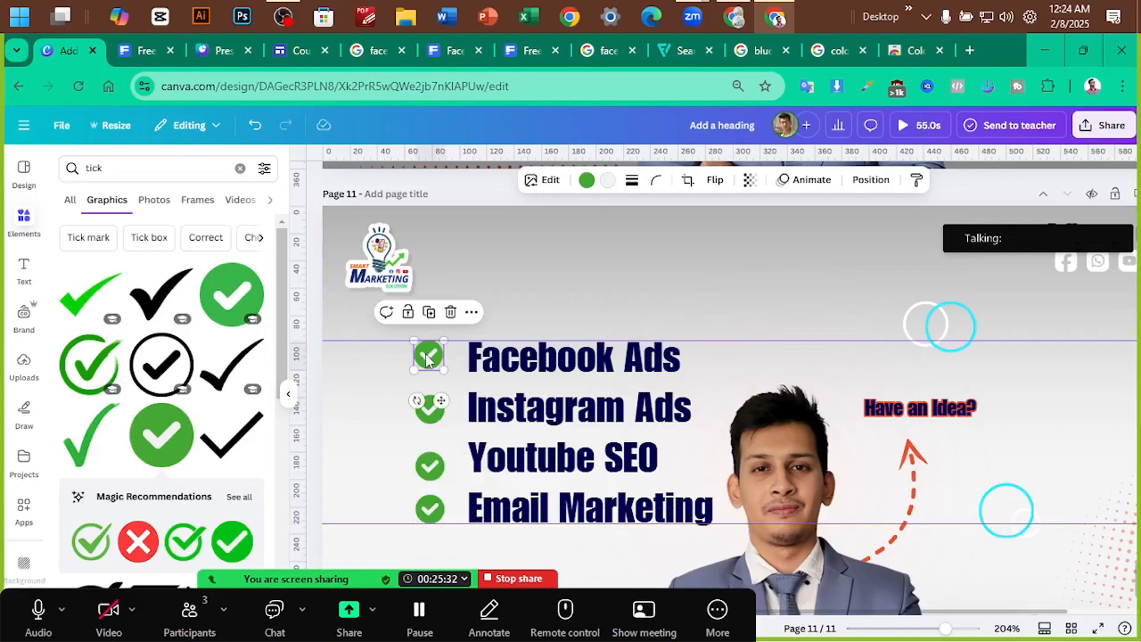
left_click(436, 414, "shift")
left_click(430, 466, "shift")
left_click(432, 513, "shift")
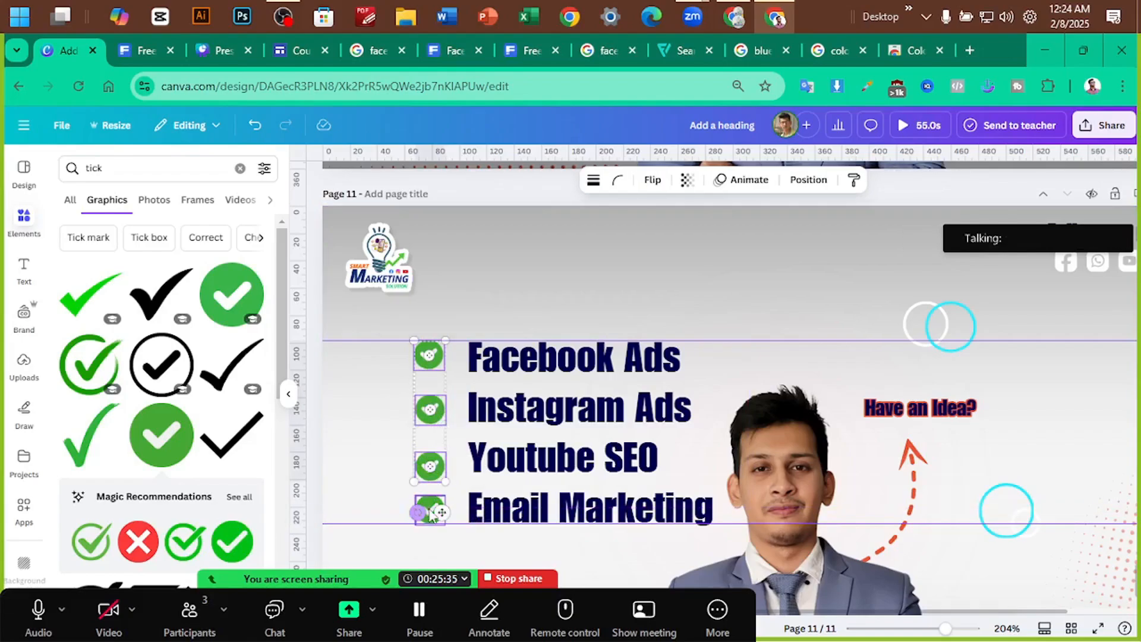
left_click(481, 312)
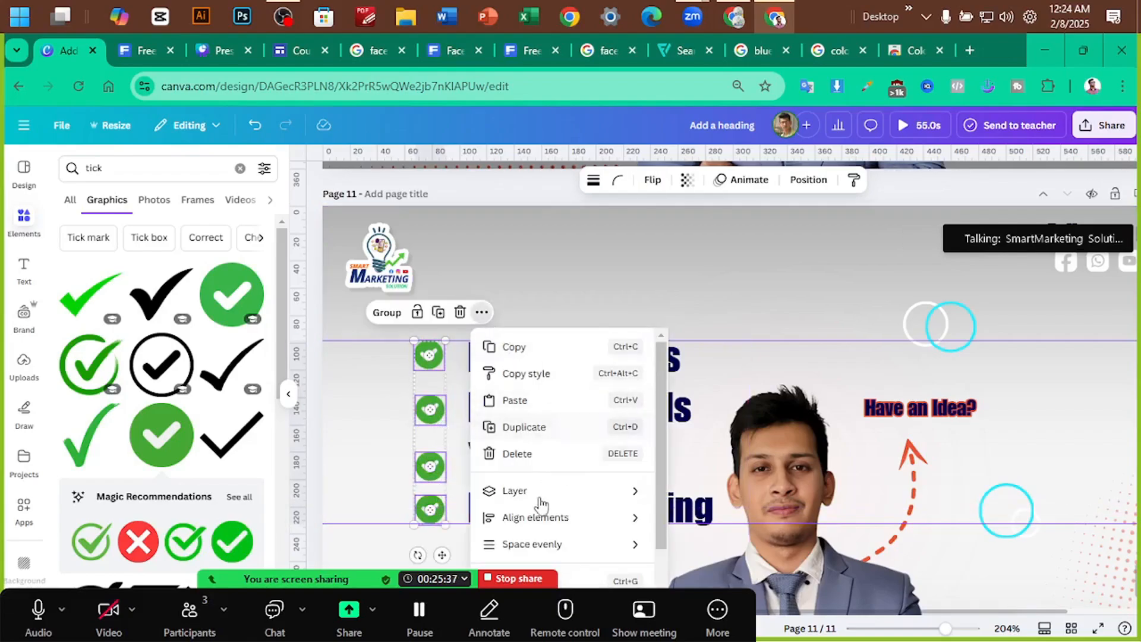
mouse_move(572, 544)
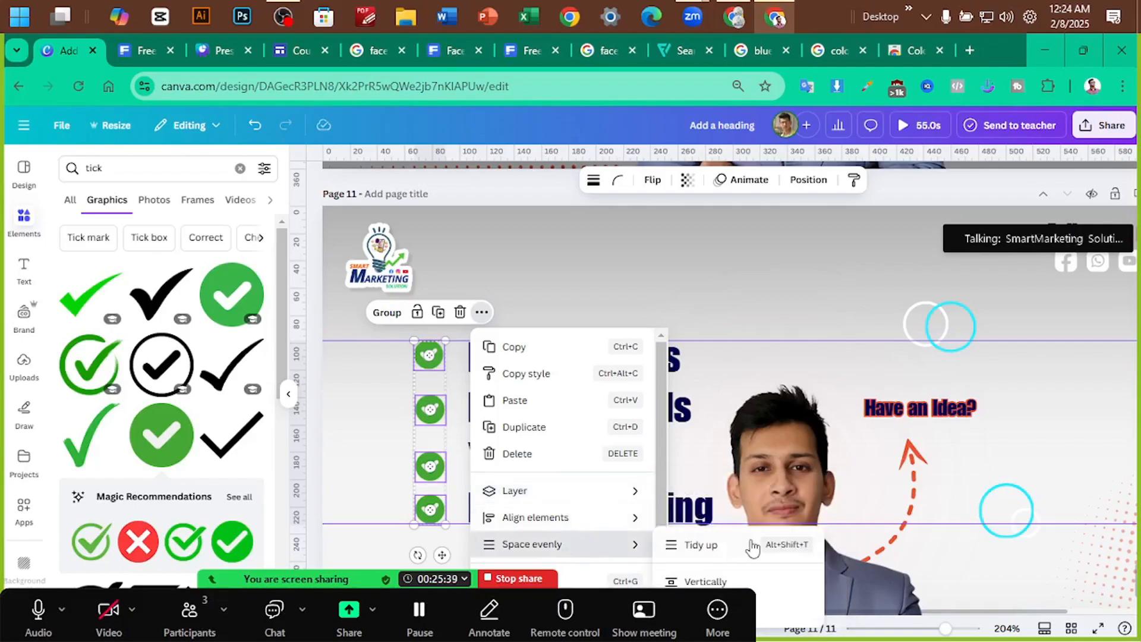
left_click(753, 546)
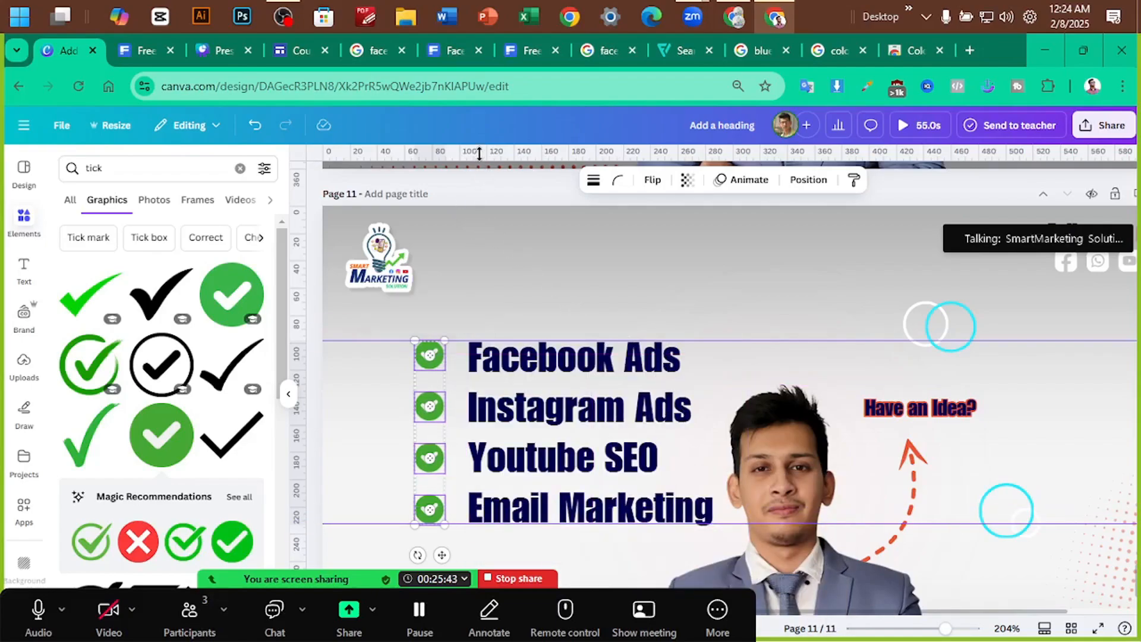
Hide the rulers and guides, then resize and reposition the person photo
key("shift+r")
left_click(590, 258)
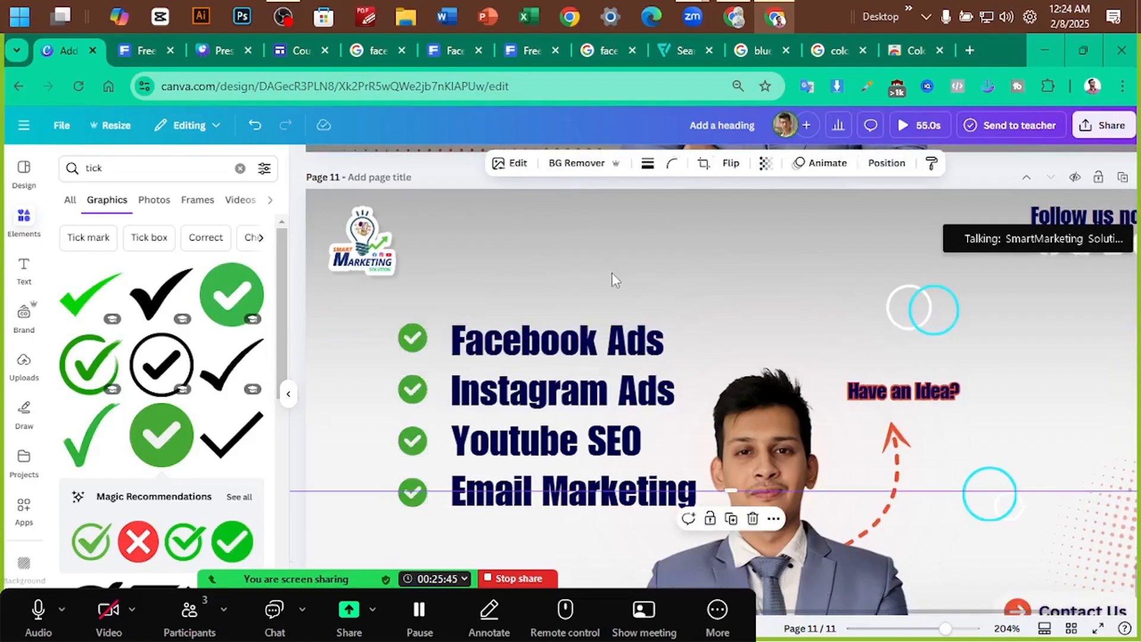
left_click(775, 484)
left_click_drag(775, 490, 791, 545)
scroll(781, 309, "down", 5)
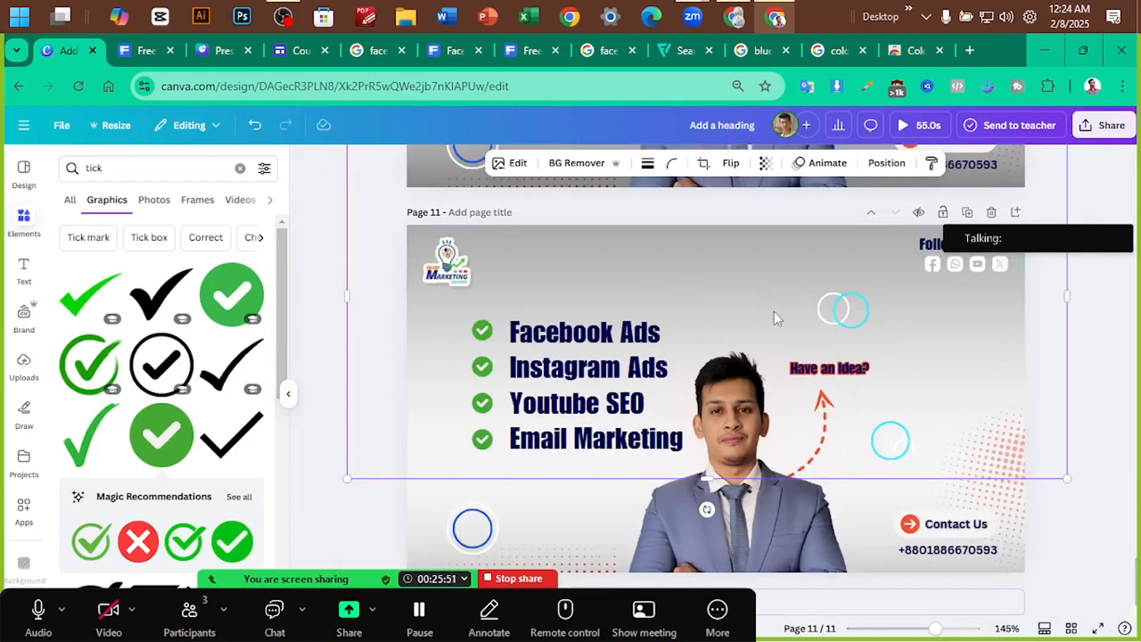
left_click(440, 395)
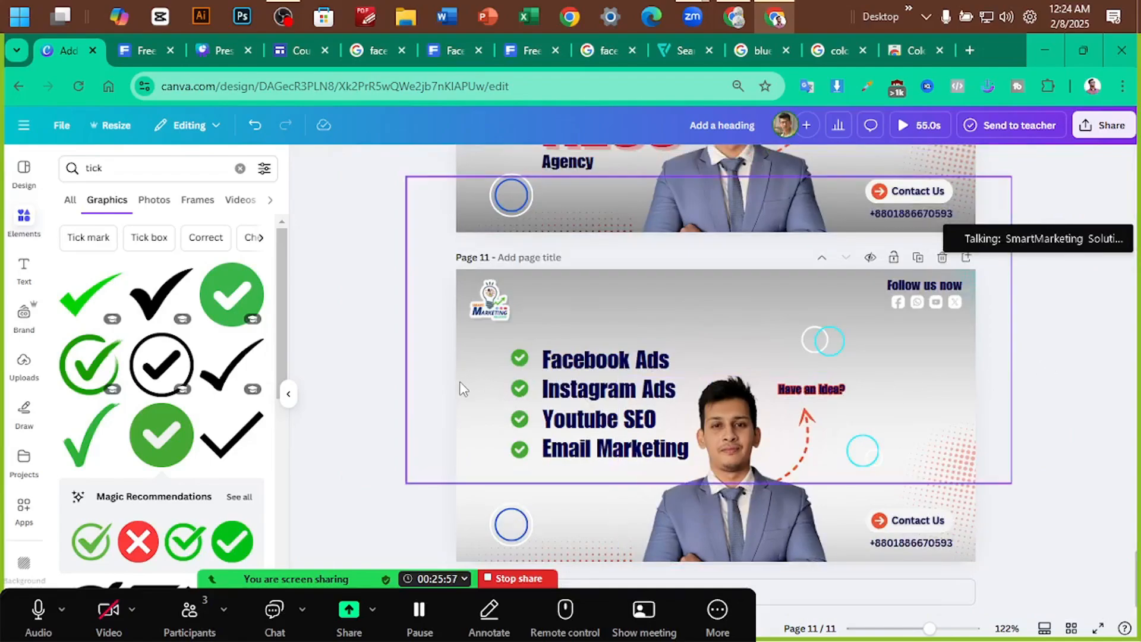
left_click_drag(459, 383, 470, 484)
left_click(383, 473)
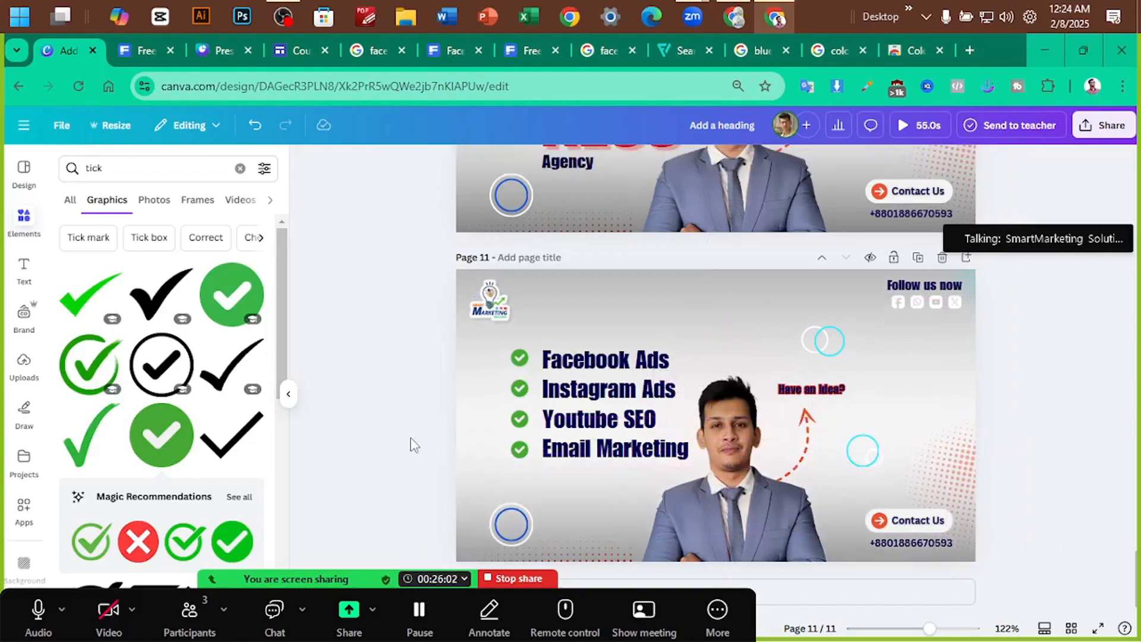
Group the four ticks with the services text (Ctrl+G) and move the block slightly left
left_click(520, 370)
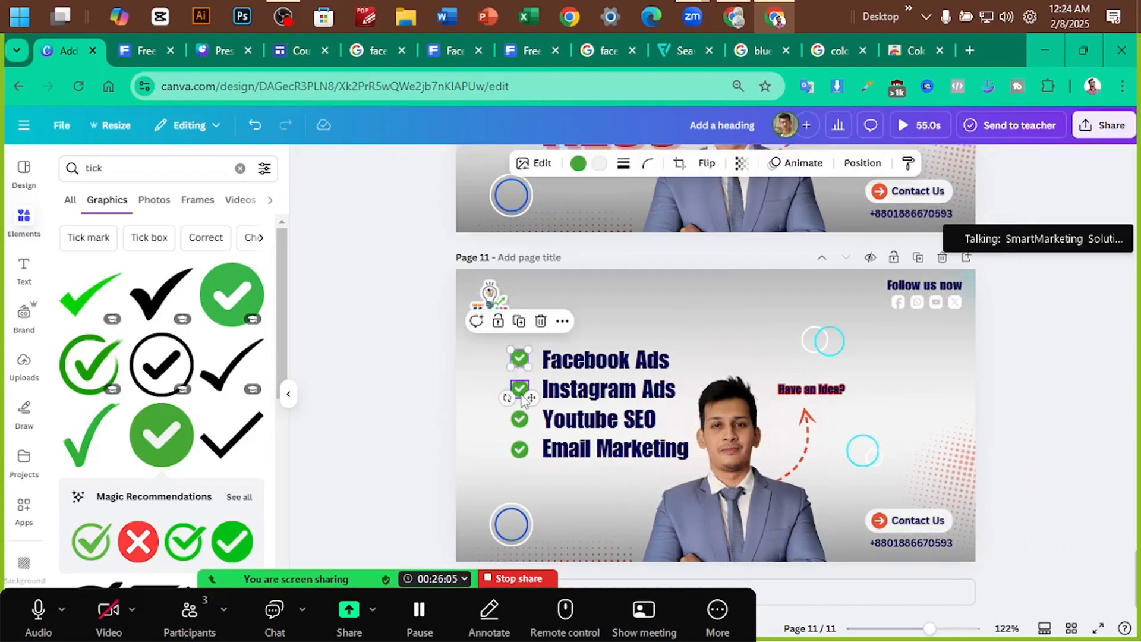
left_click(522, 397, "shift")
left_click(517, 422, "shift")
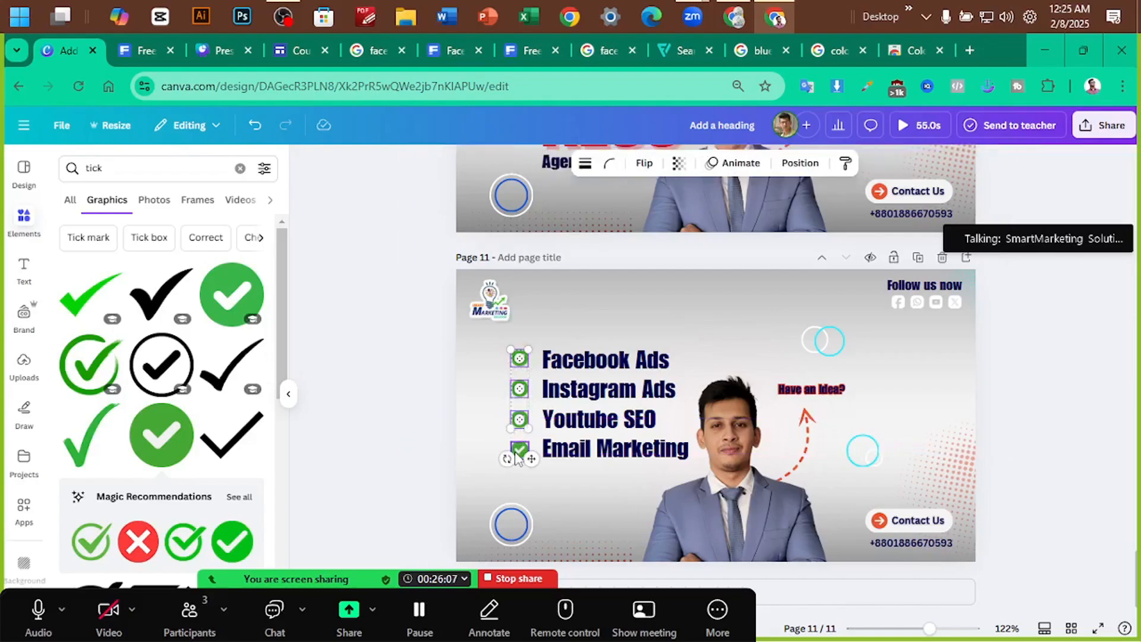
left_click(518, 456, "shift")
left_click(589, 404, "shift")
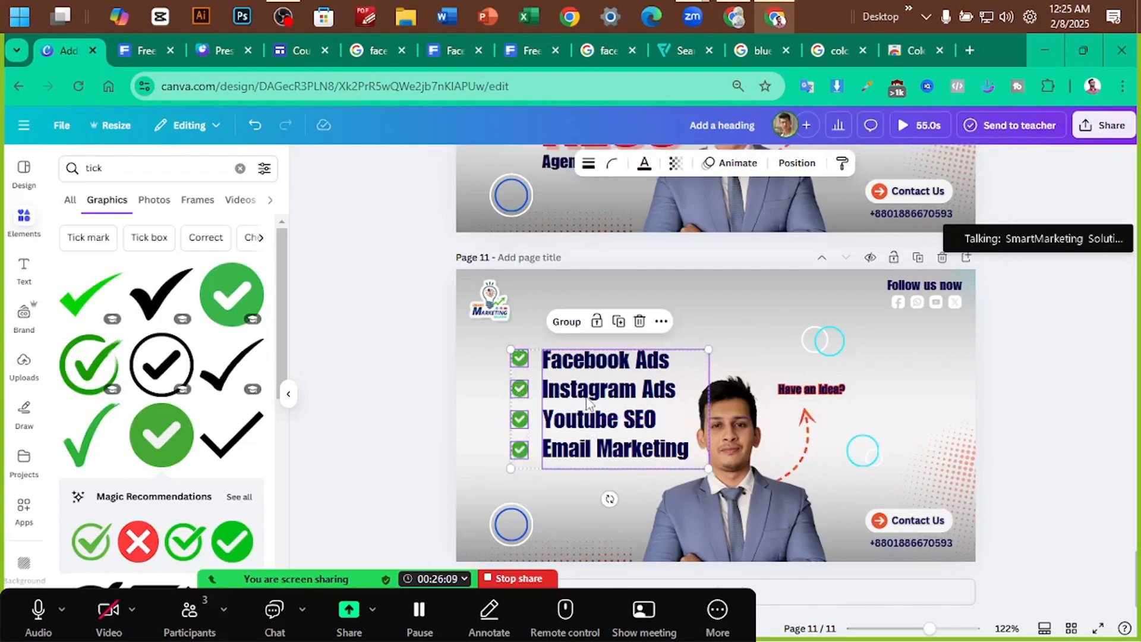
key("ctrl+g")
left_click(420, 403)
left_click_drag(587, 395, 564, 398)
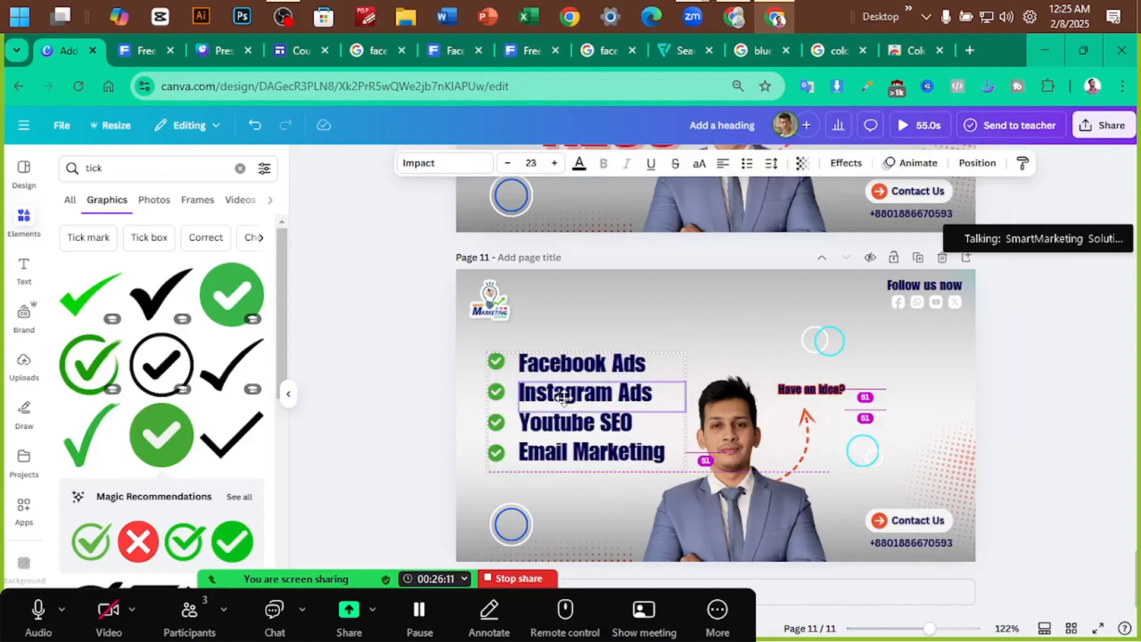
left_click(441, 410)
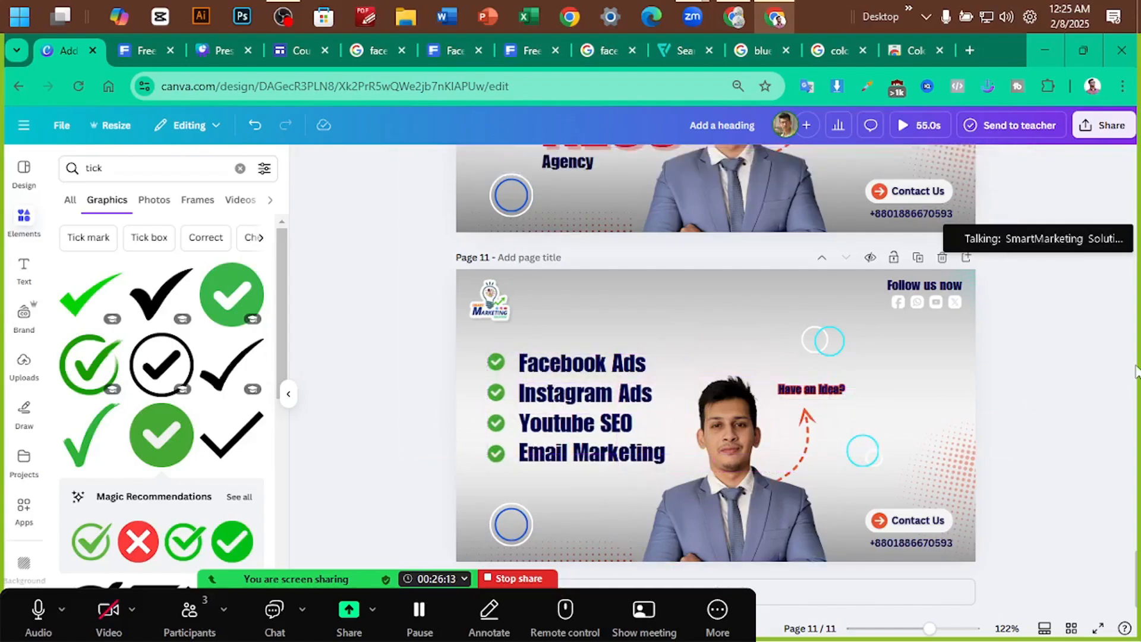
scroll(1085, 358, "down", 3)
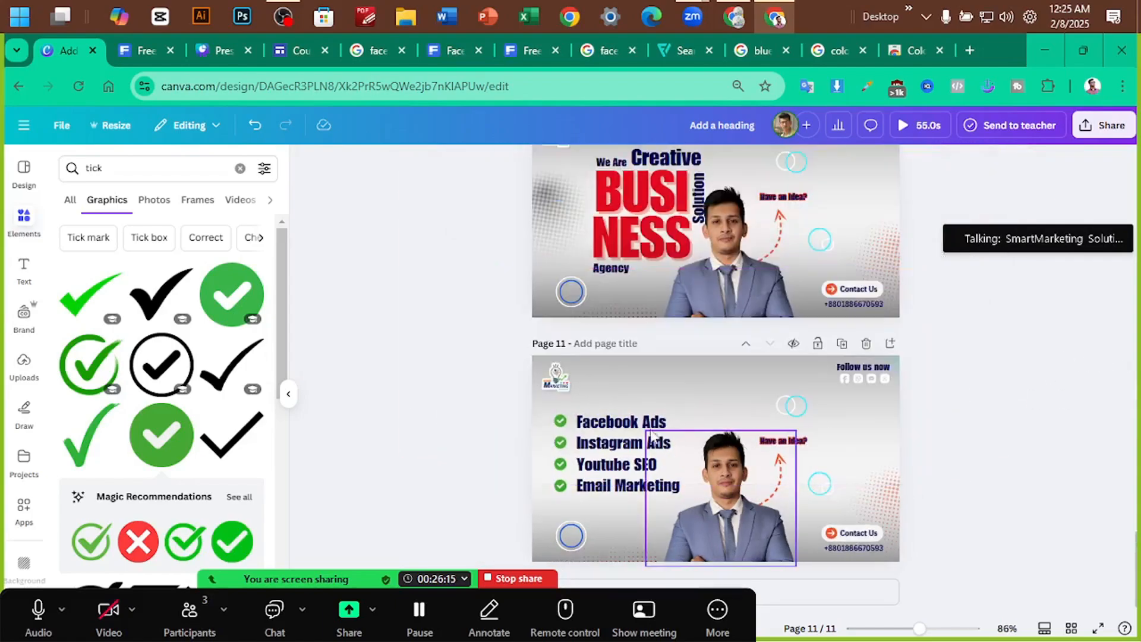
Preview page 11's ticked services banner full screen, then return to the editor
left_click(637, 425)
left_click(456, 450)
left_click(1097, 626)
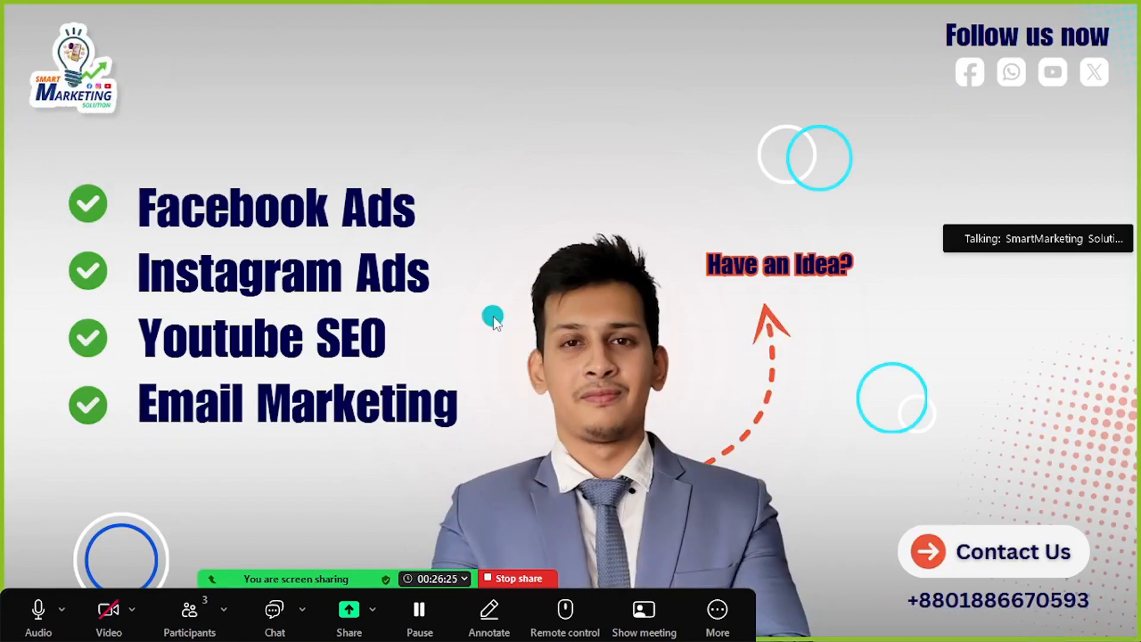
key("Escape")
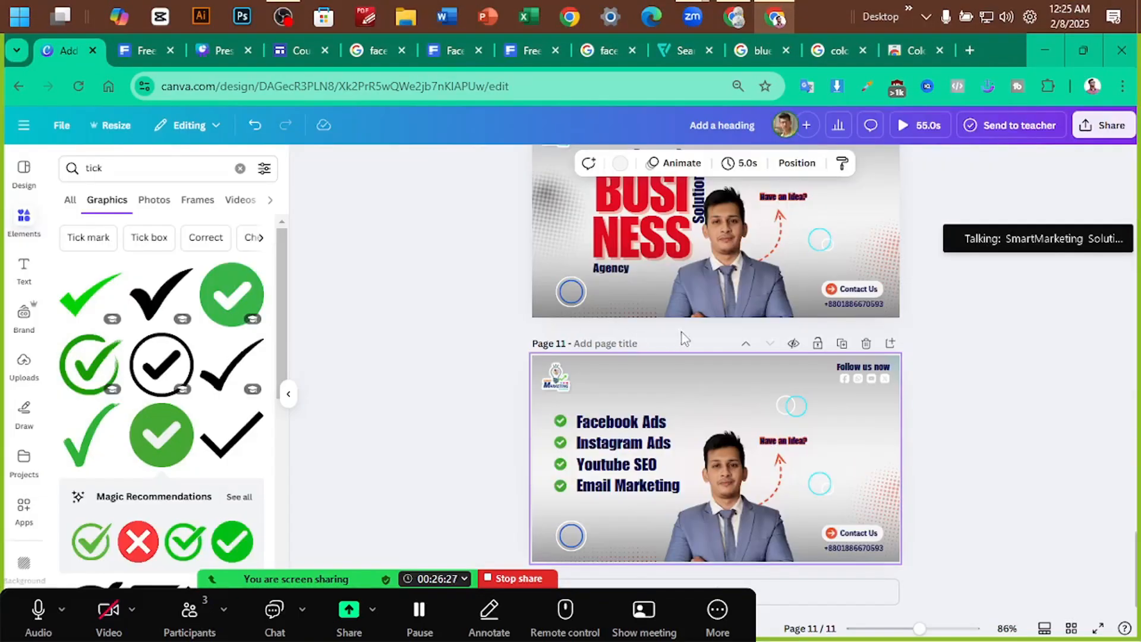
left_click(998, 395)
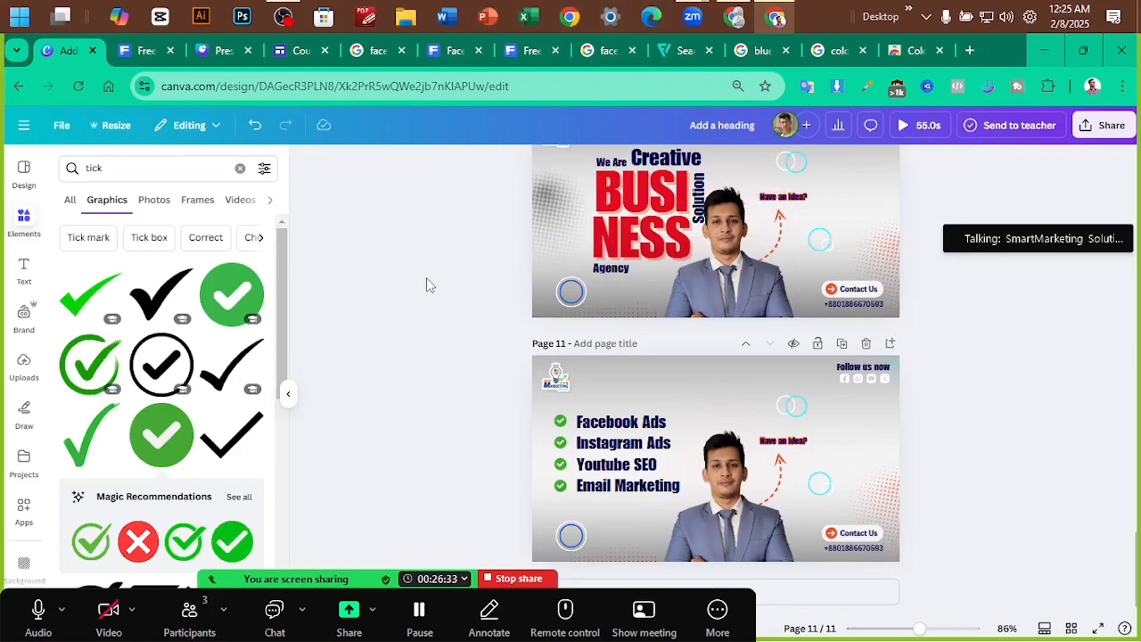
Duplicate page 11 and recolour the copy on page 12 with a navy palette
left_click(842, 350)
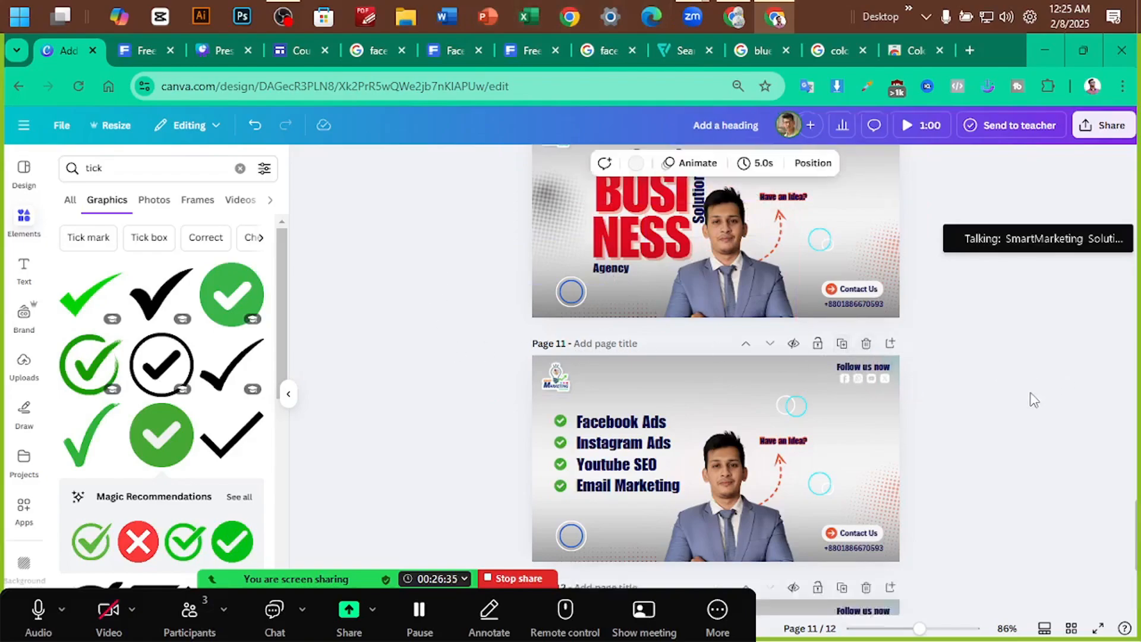
left_click(22, 170)
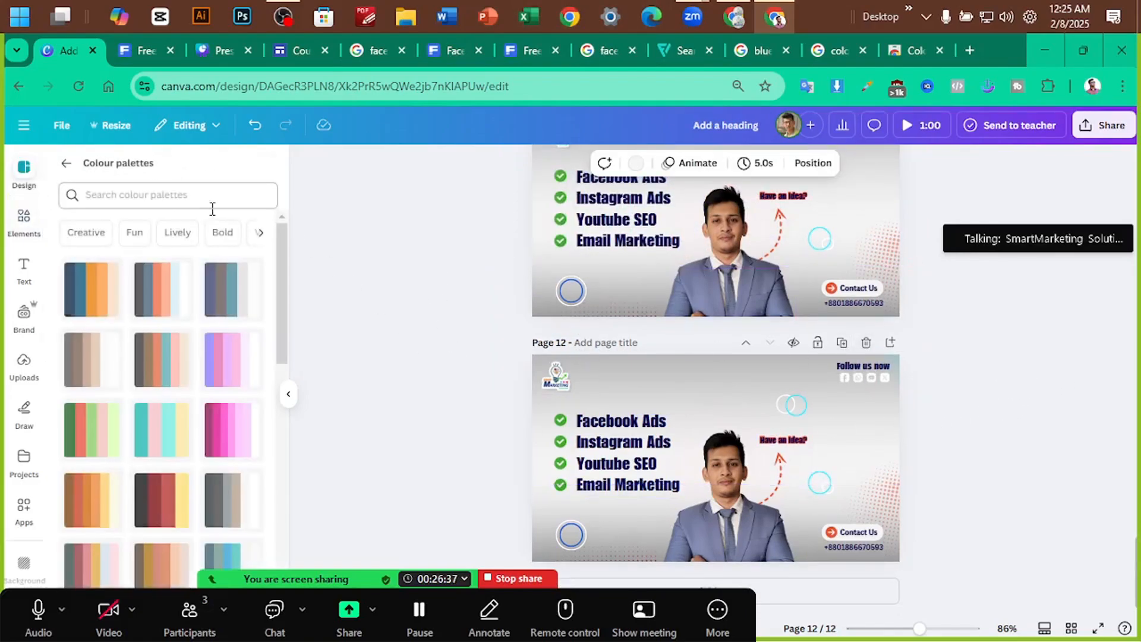
scroll(147, 337, "down", 3)
scroll(147, 336, "down", 3)
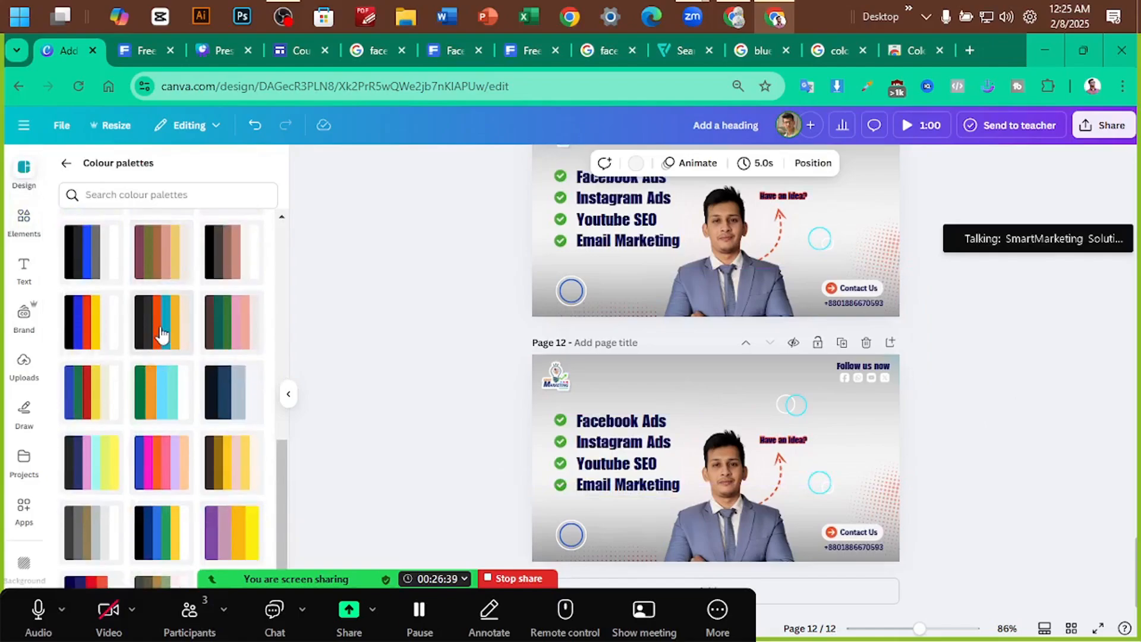
left_click(161, 392)
left_click(160, 392)
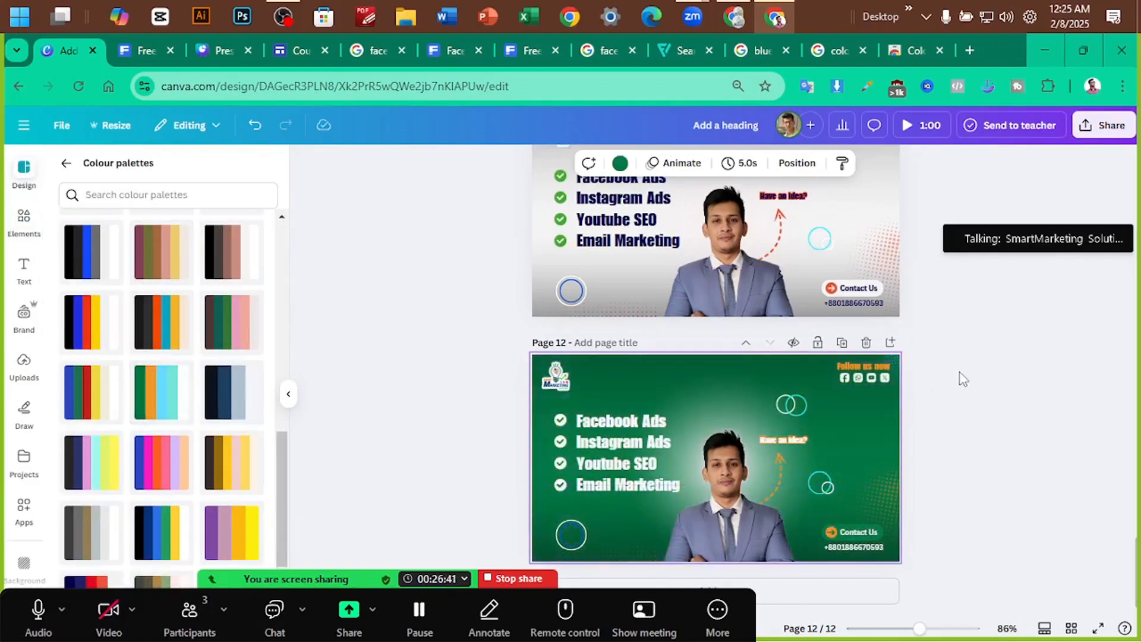
left_click(161, 392)
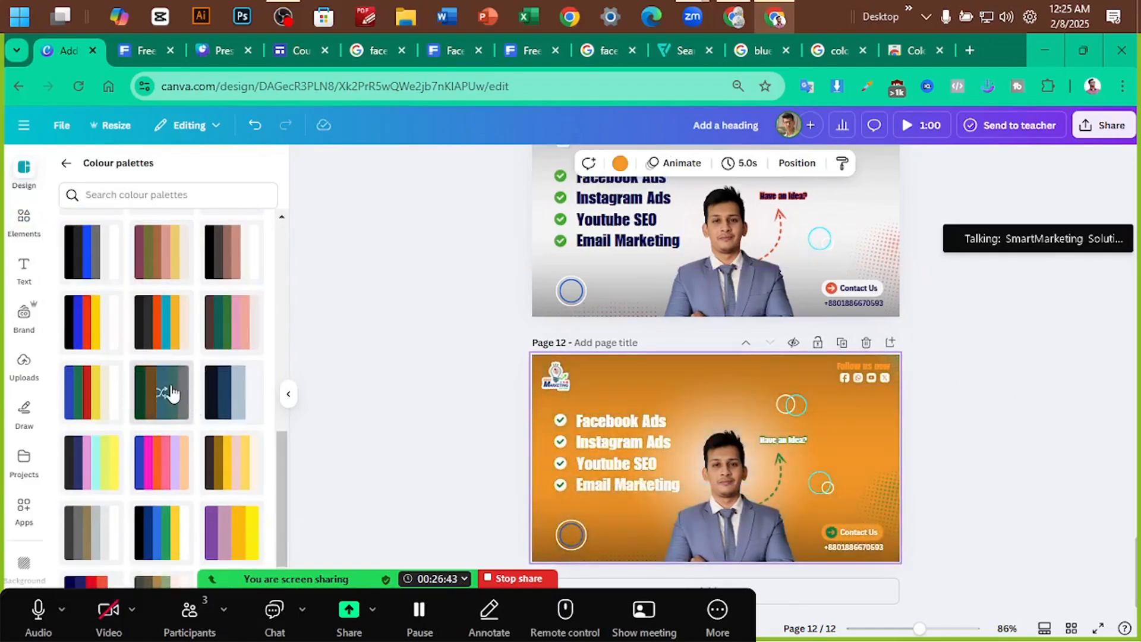
scroll(162, 380, "up", 3)
left_click(160, 379)
scroll(160, 378, "up", 2)
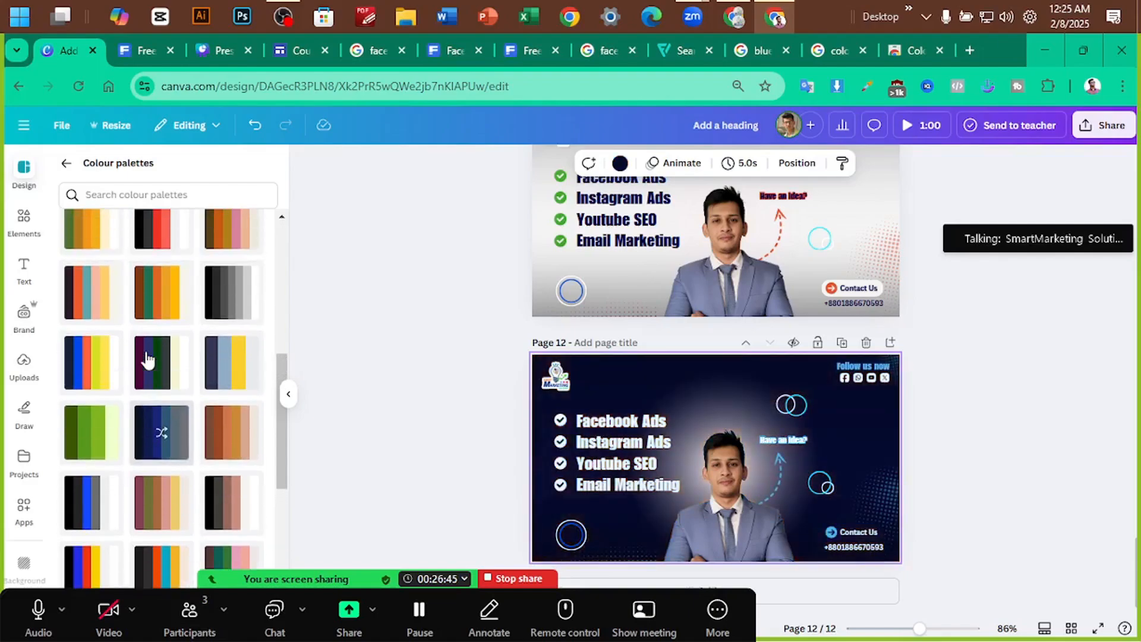
Duplicate page 12 as page 13 and try blue, teal and green palettes on it
left_click(843, 344)
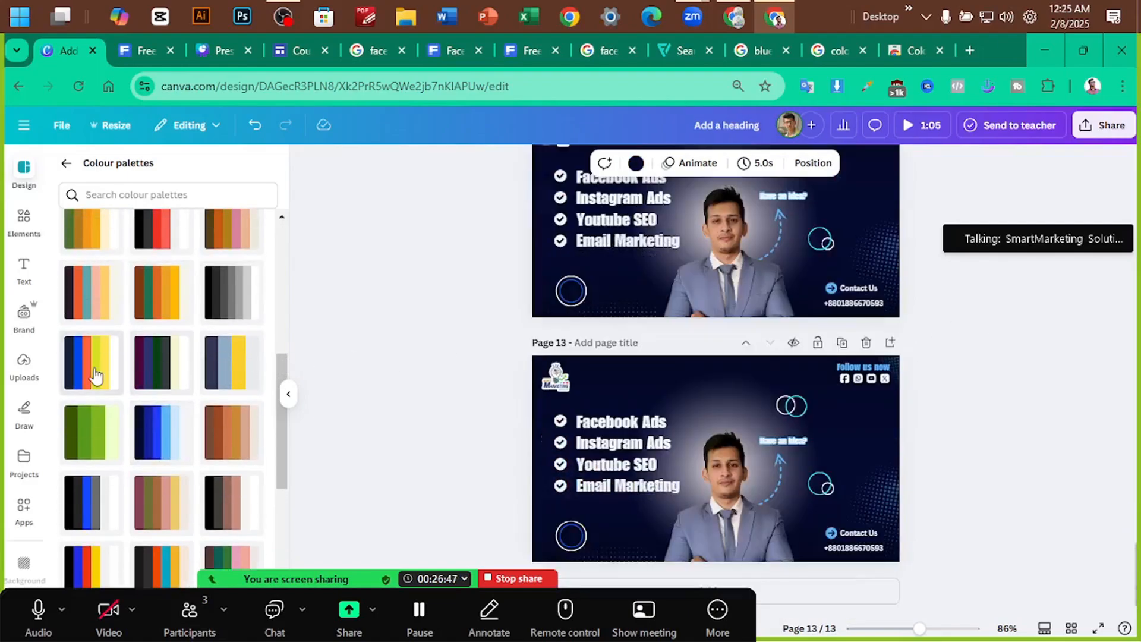
left_click(94, 374)
left_click(93, 363)
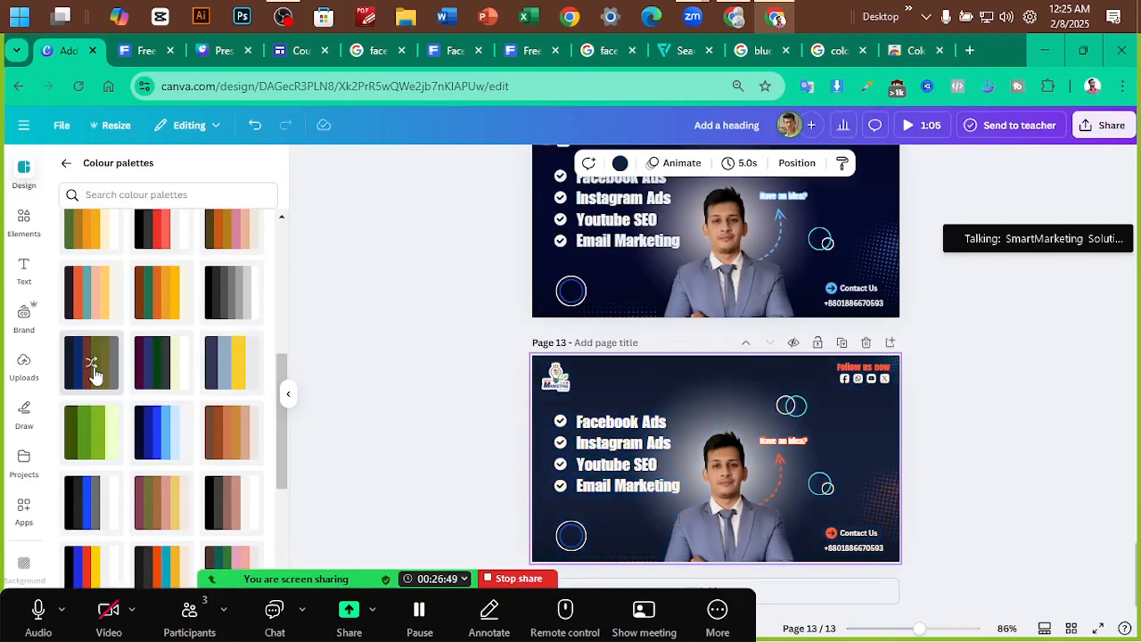
left_click(93, 364)
scroll(95, 376, "up", 1)
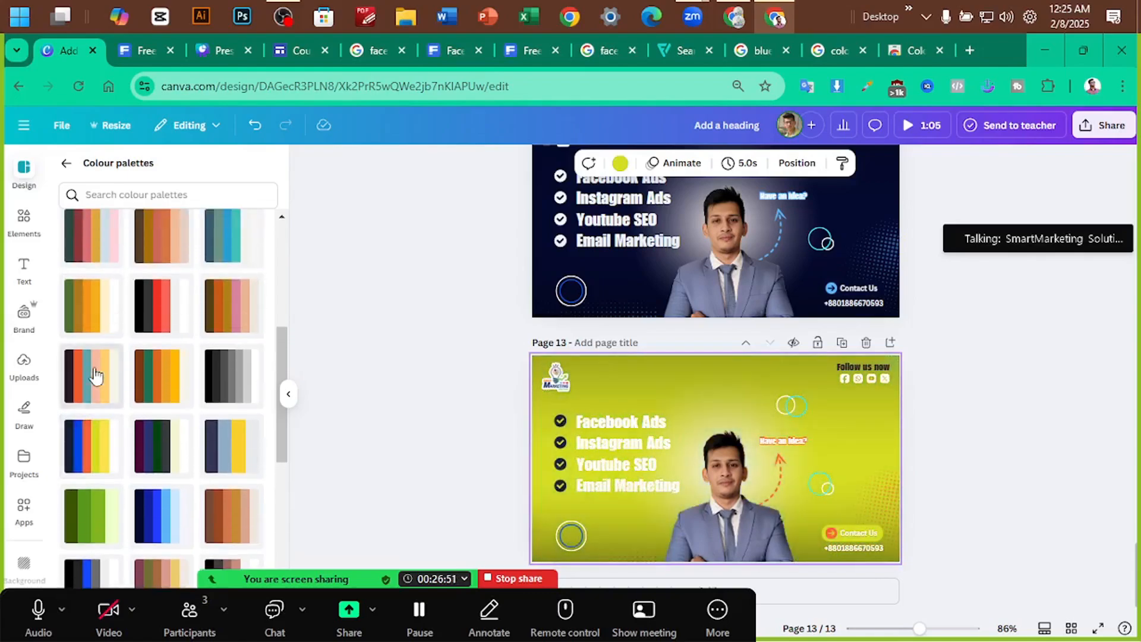
left_click(86, 374)
left_click(86, 373)
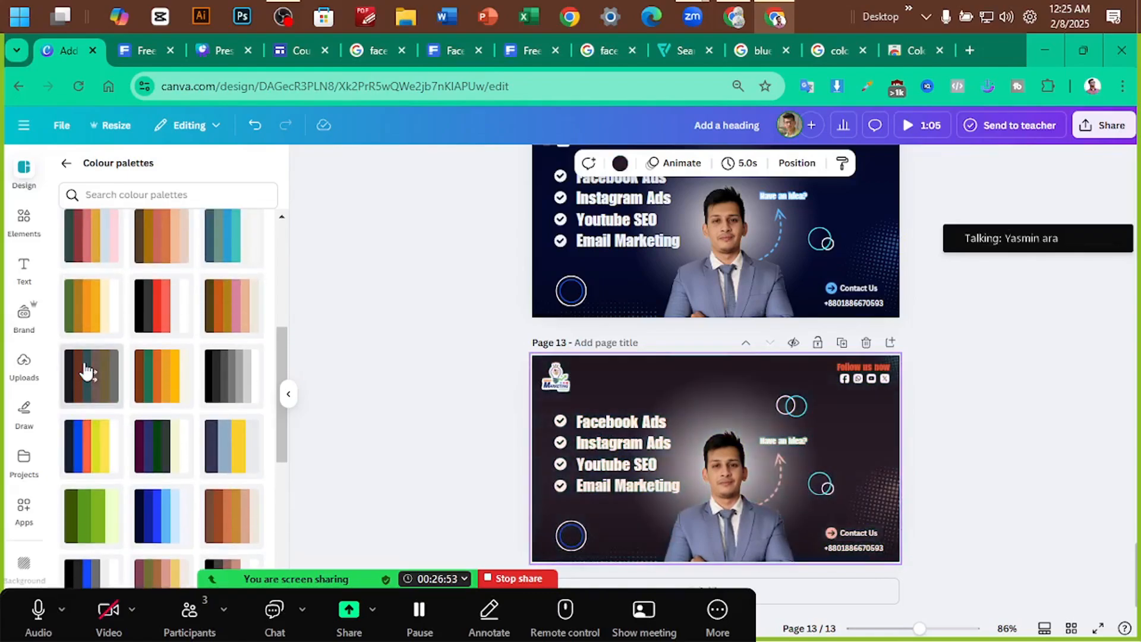
left_click(87, 373)
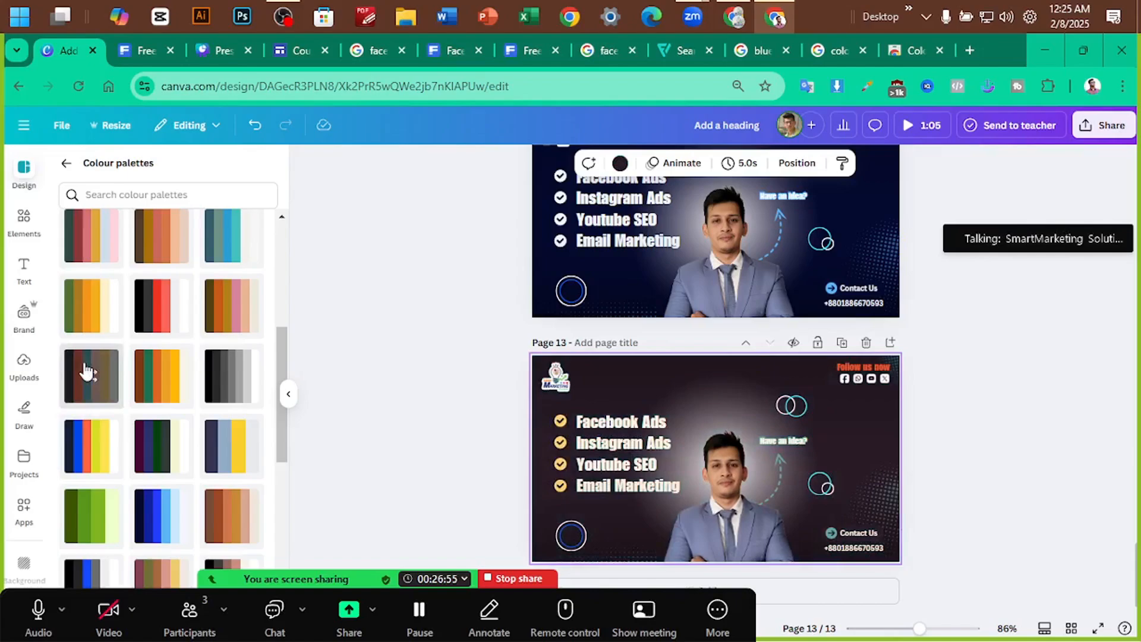
left_click(87, 373)
left_click(86, 373)
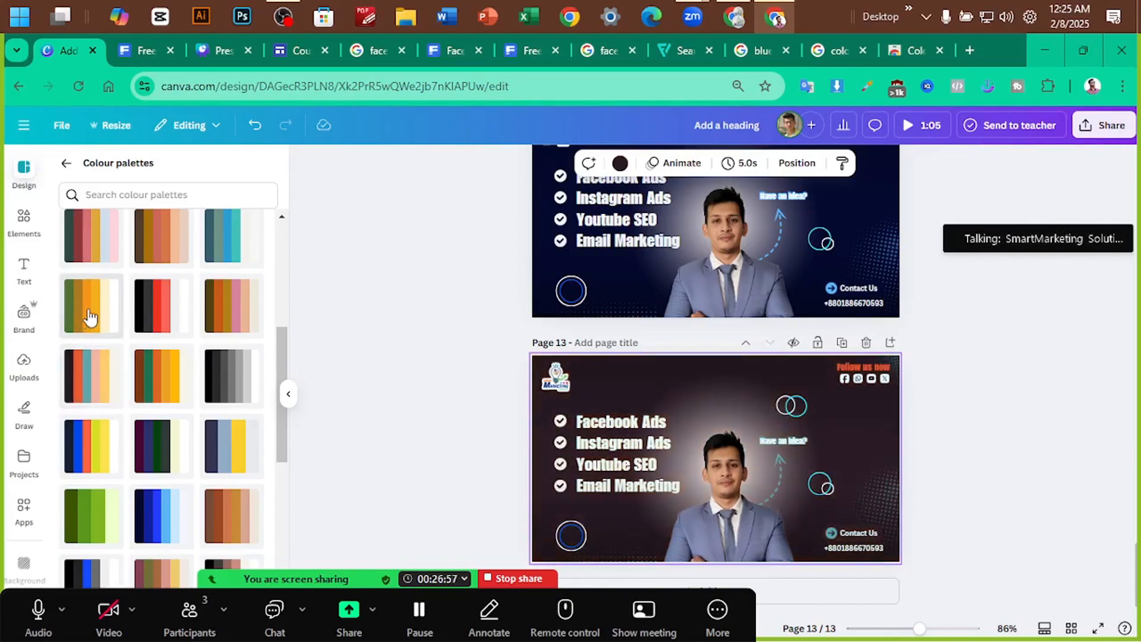
left_click(89, 317)
left_click(89, 316)
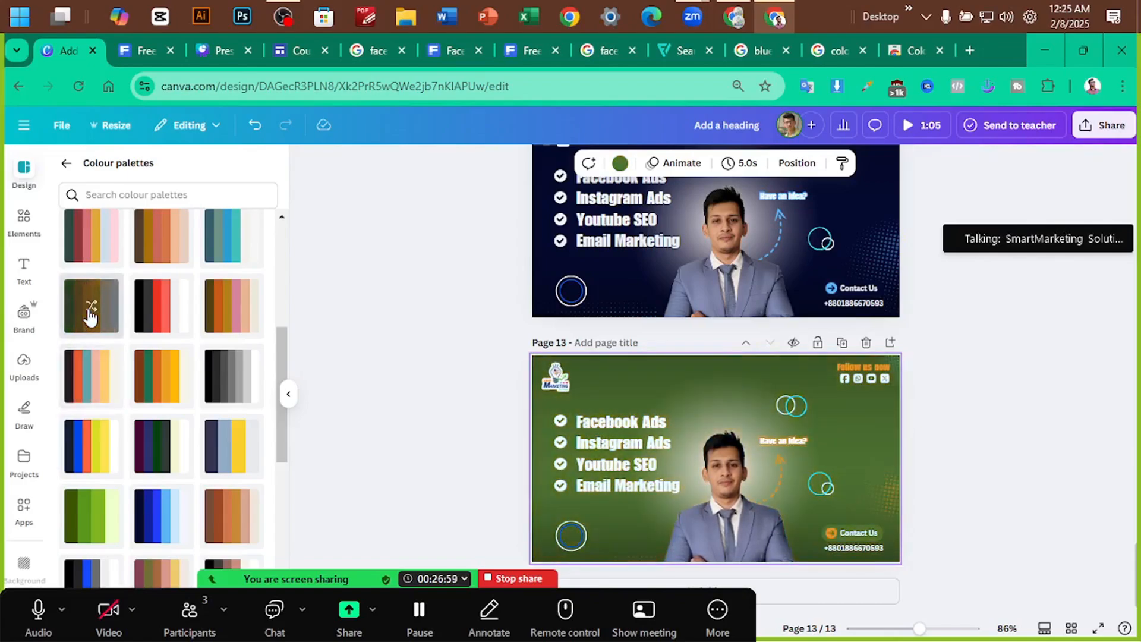
Try red-green and grey-brown palettes on page 13, reaching a tan background
scroll(113, 324, "up", 4)
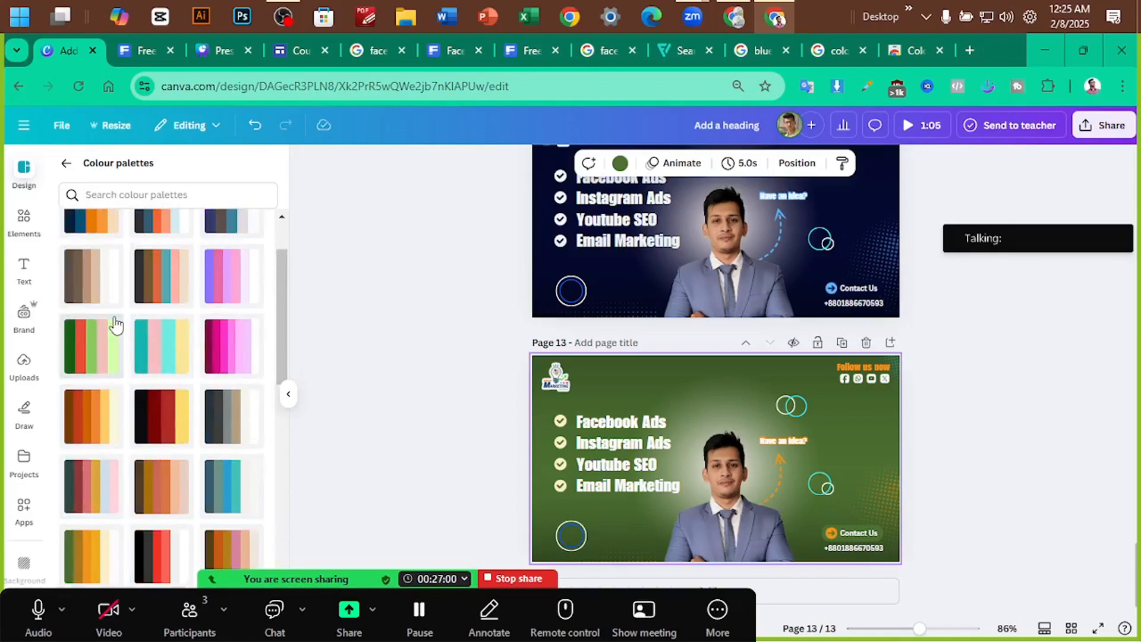
left_click(89, 345)
left_click(89, 344)
scroll(89, 344, "up", 1)
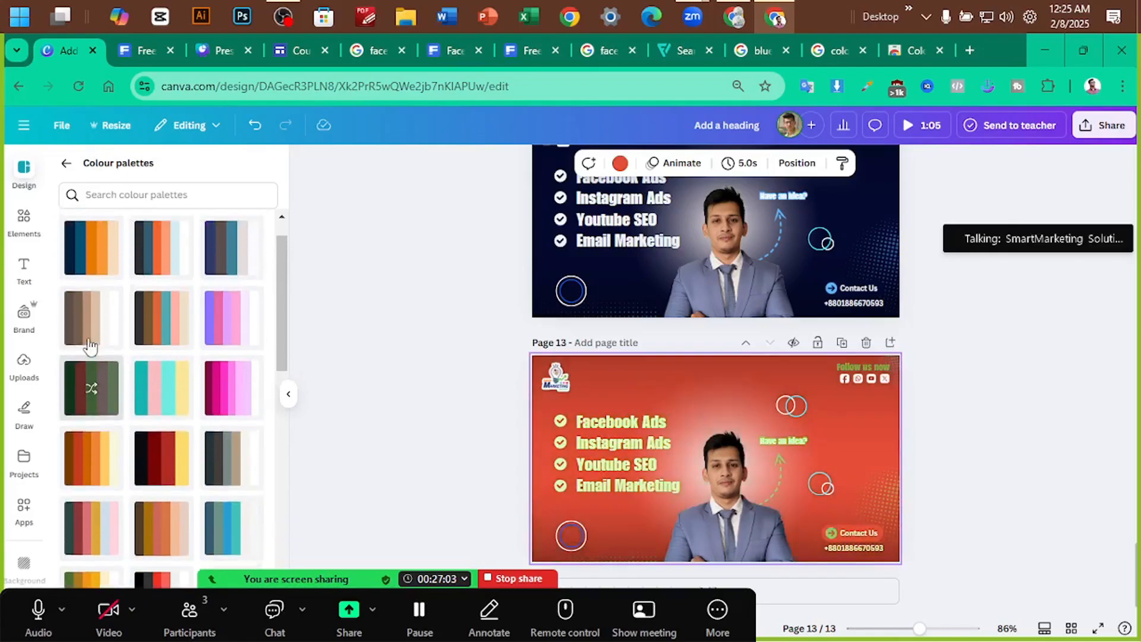
scroll(89, 344, "up", 1)
left_click(90, 344)
left_click(89, 345)
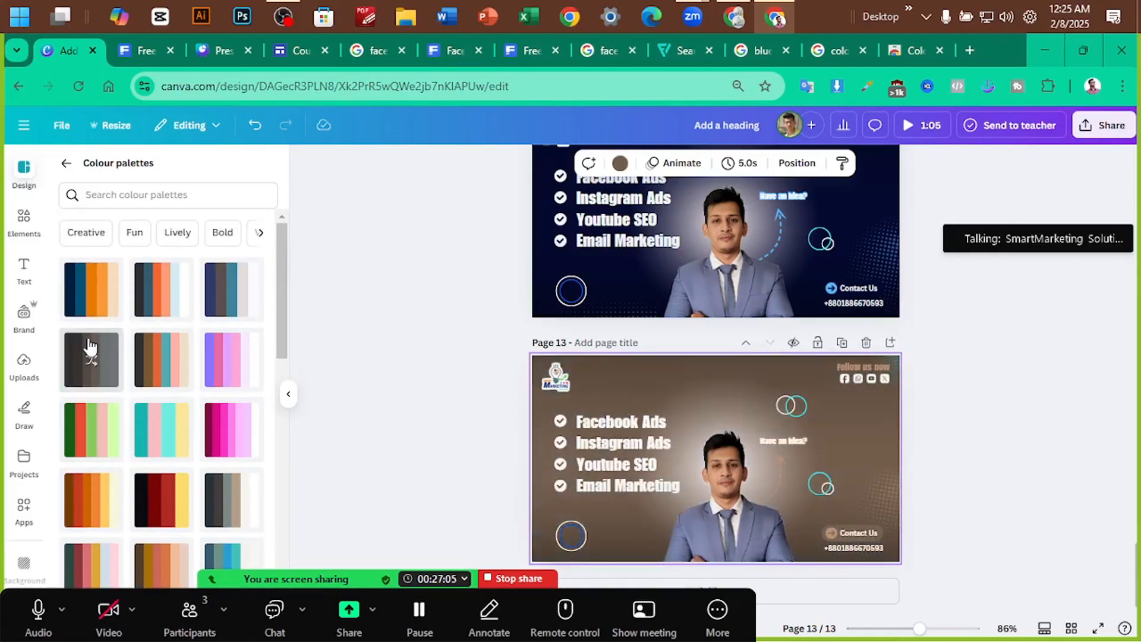
left_click(89, 344)
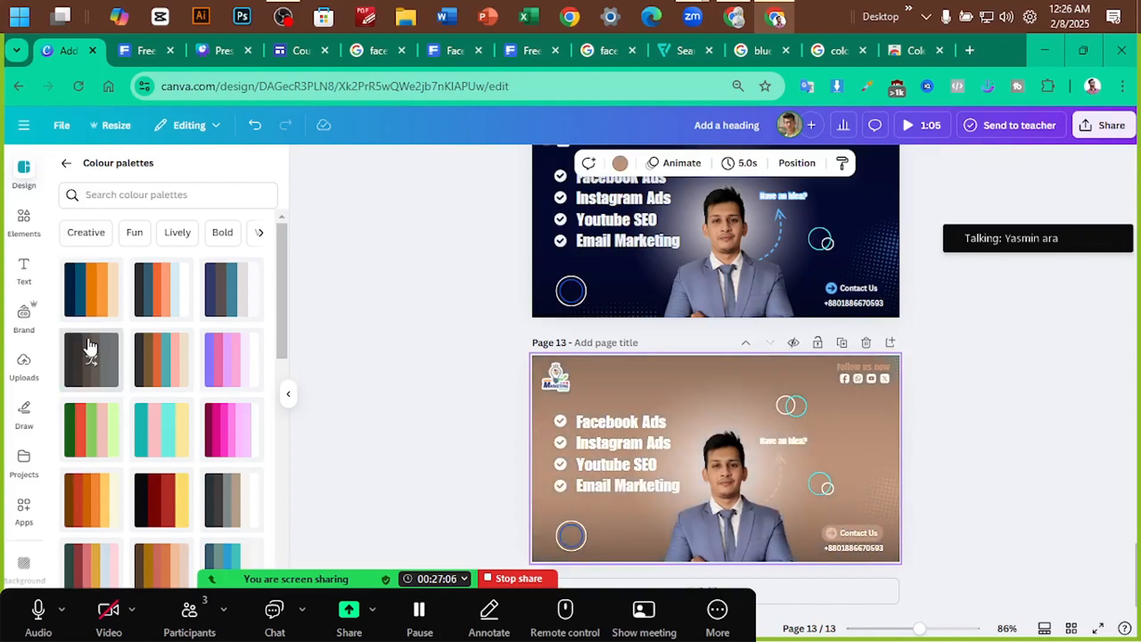
Apply the charcoal palette to page 13 and shuffle it until the background is orange
left_click(153, 355)
left_click(162, 353)
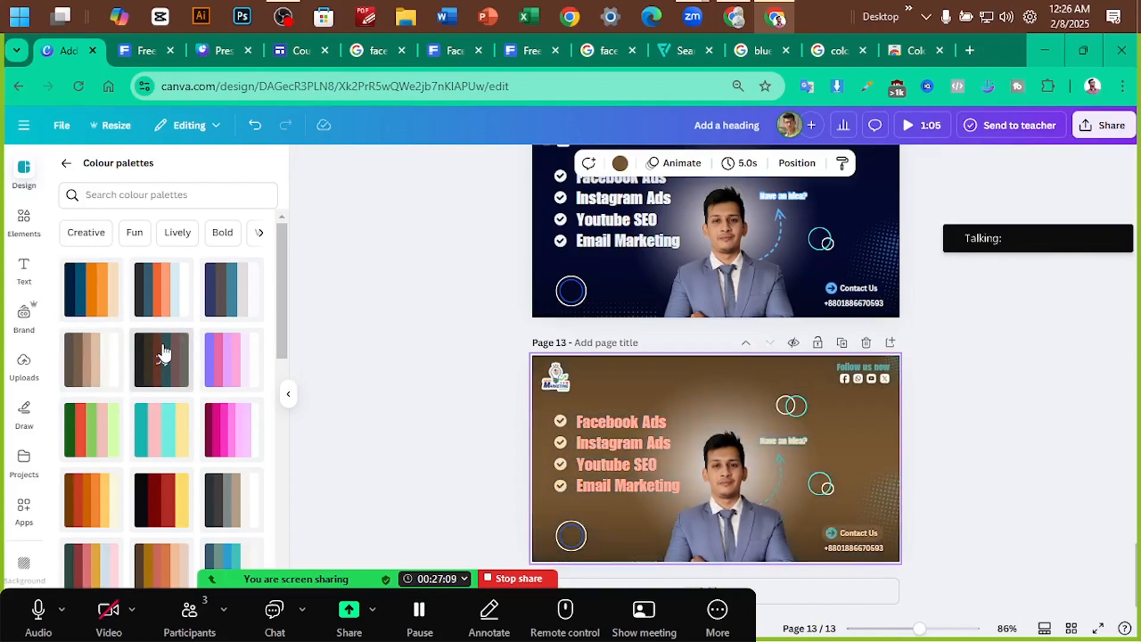
left_click(163, 353)
left_click(163, 353)
left_click(163, 353)
left_click(163, 353)
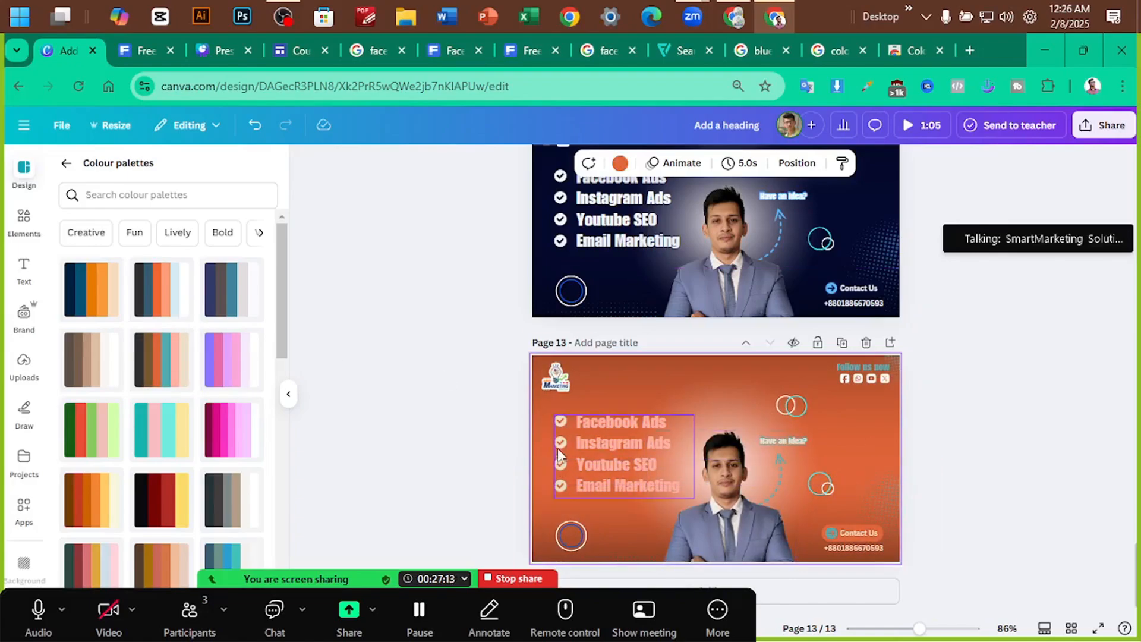
Change the Facebook Ads text on page 13 to black
scroll(1060, 407, "up", 3)
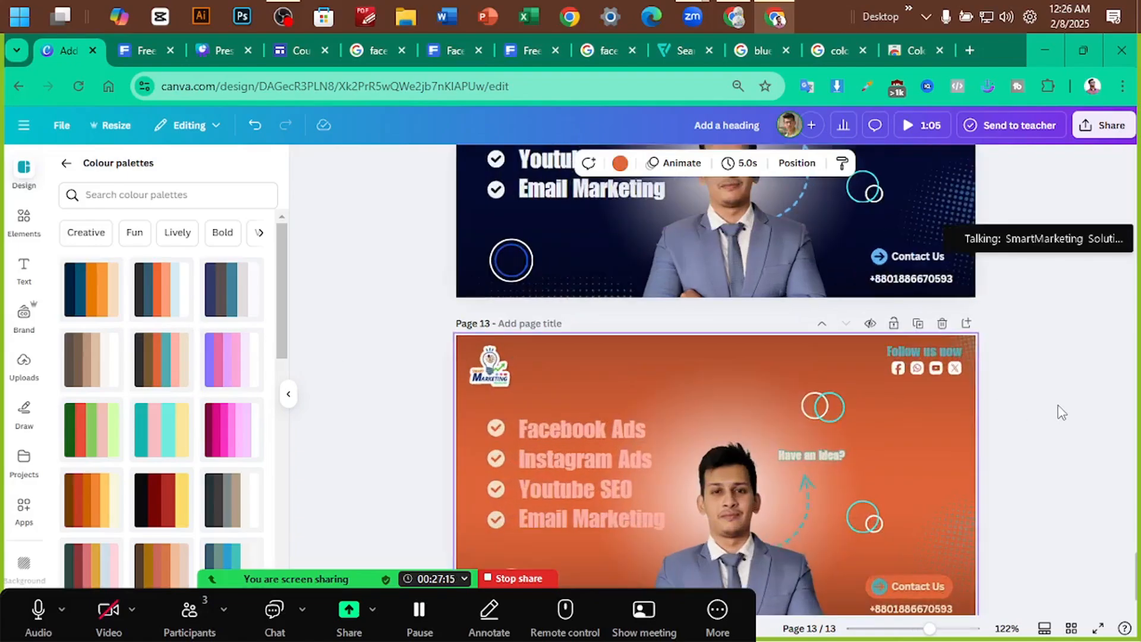
scroll(594, 374, "down", 2)
left_click(565, 368)
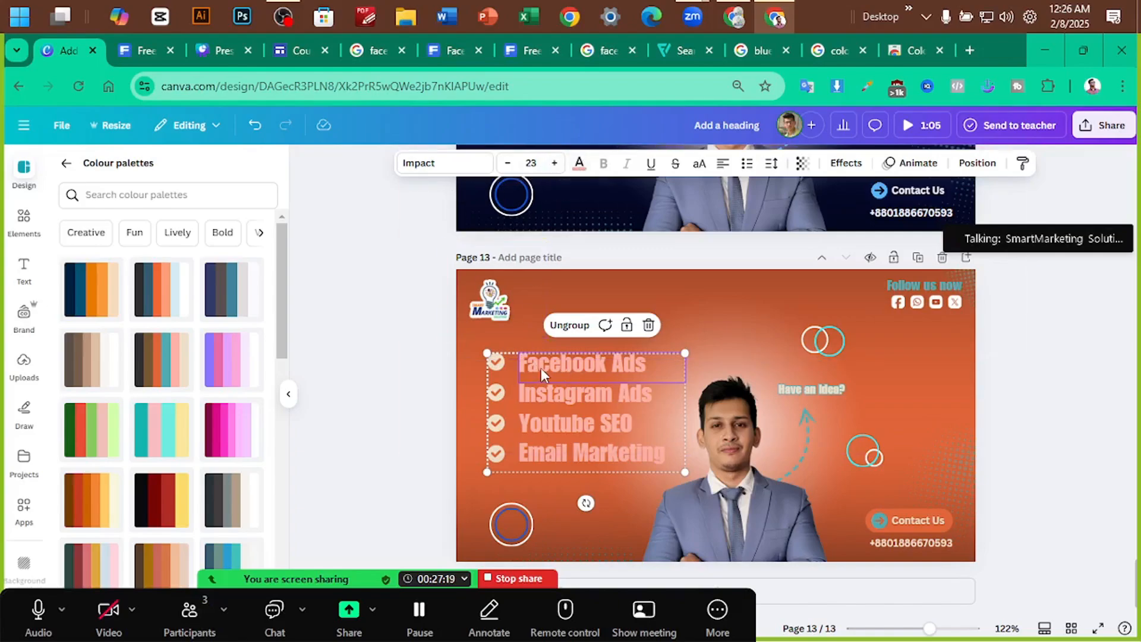
double_click(540, 368)
left_click(579, 163)
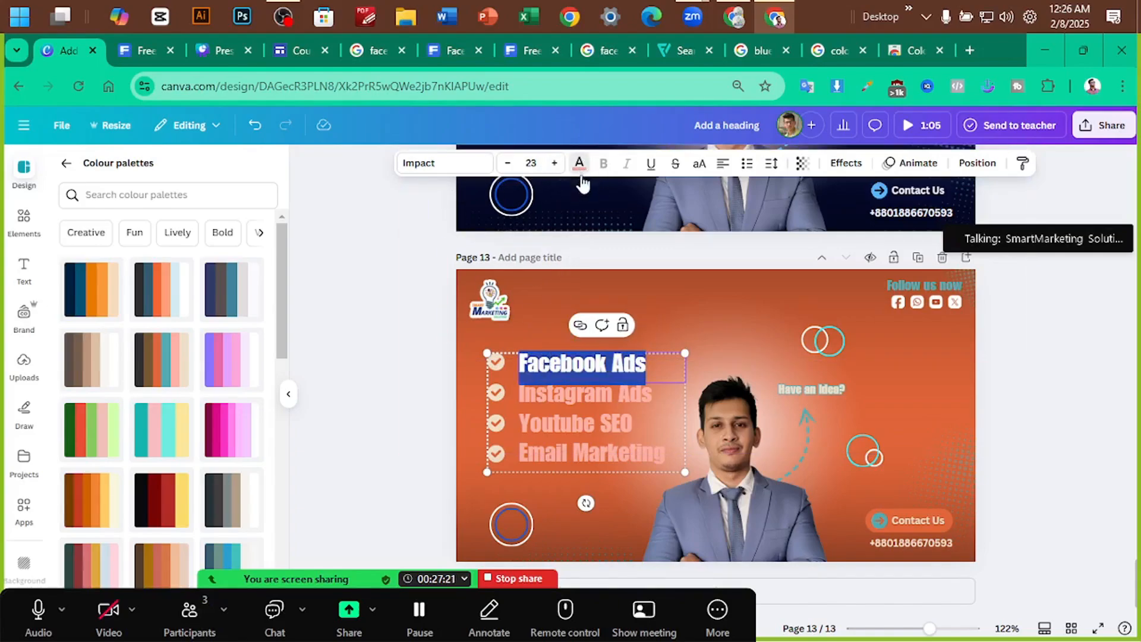
left_click(214, 263)
left_click(374, 292)
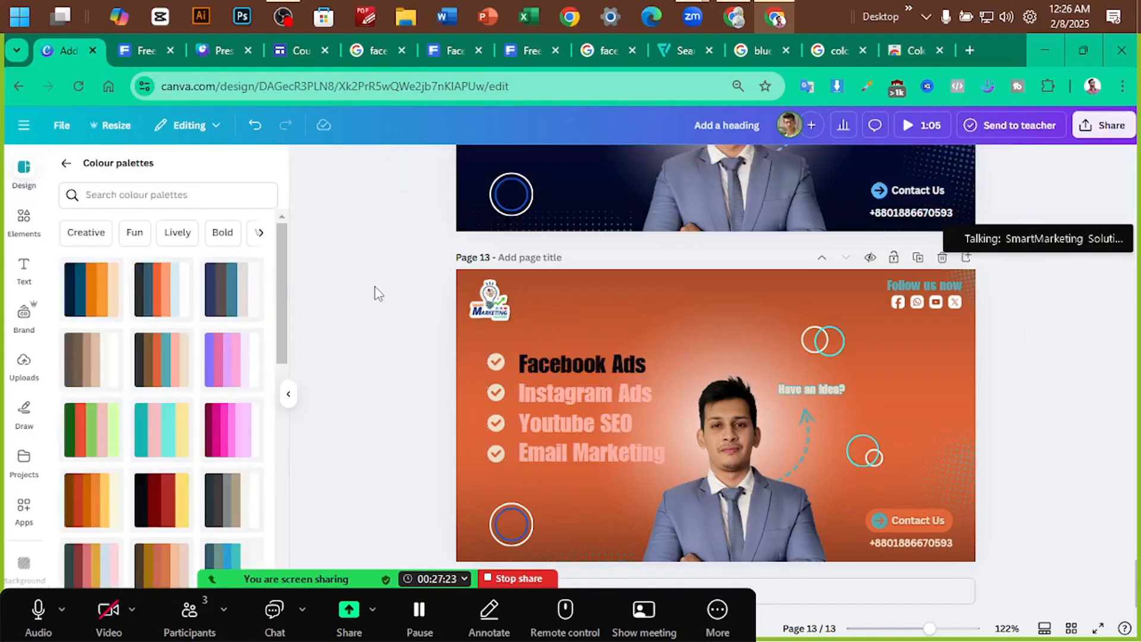
Try the Outline, Splice and Lift effects on the Facebook Ads line
left_click(600, 365)
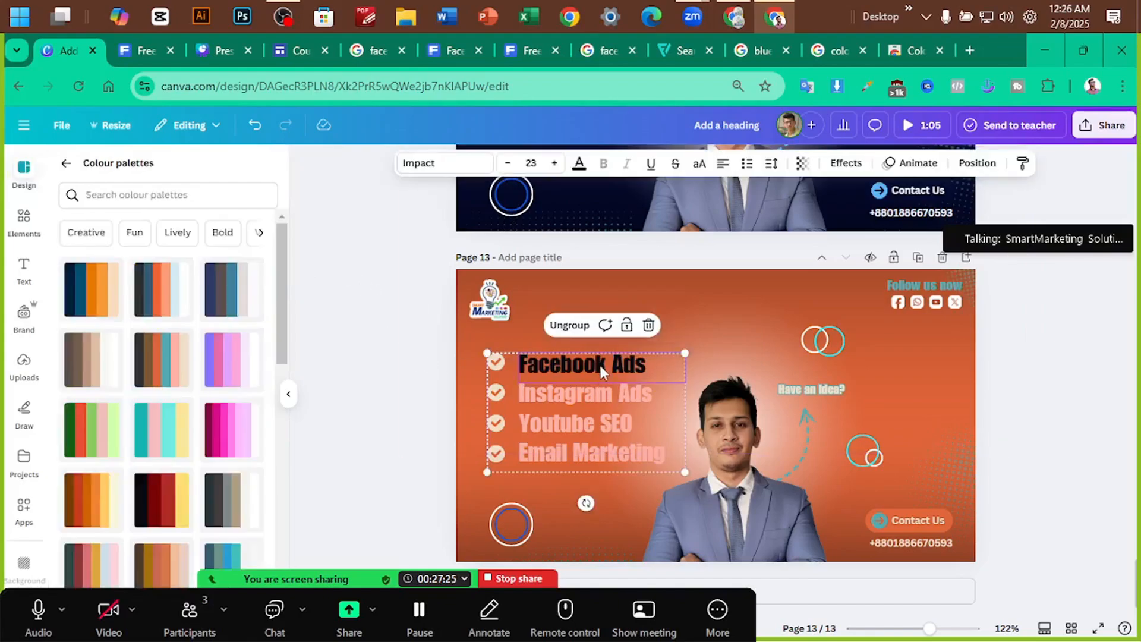
left_click(846, 162)
right_click(819, 180)
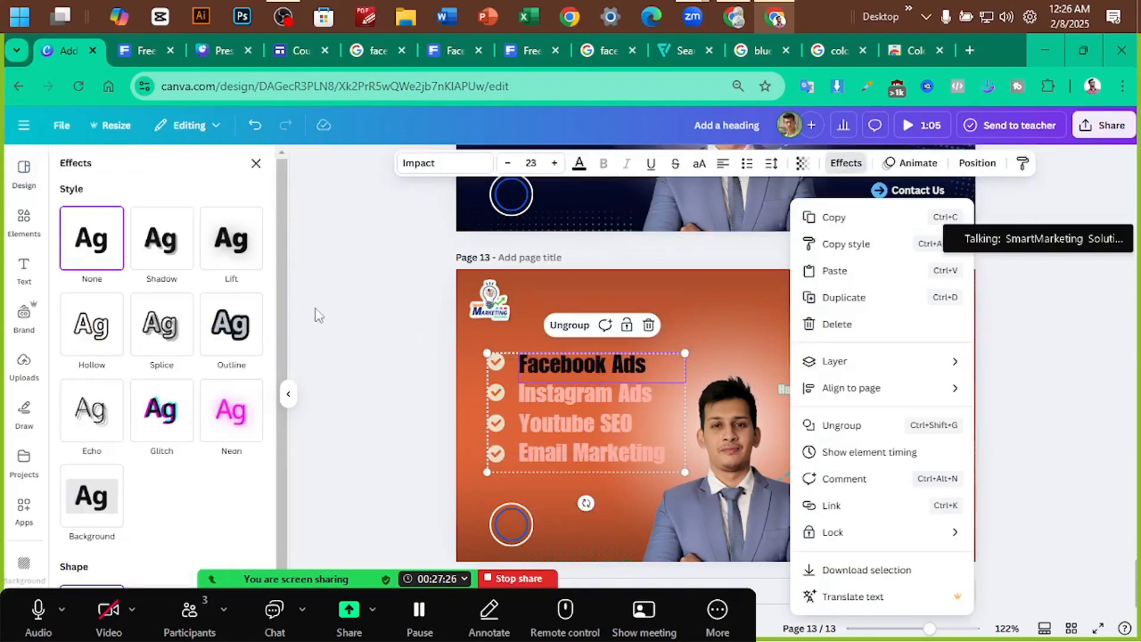
left_click(230, 261)
left_click(231, 323)
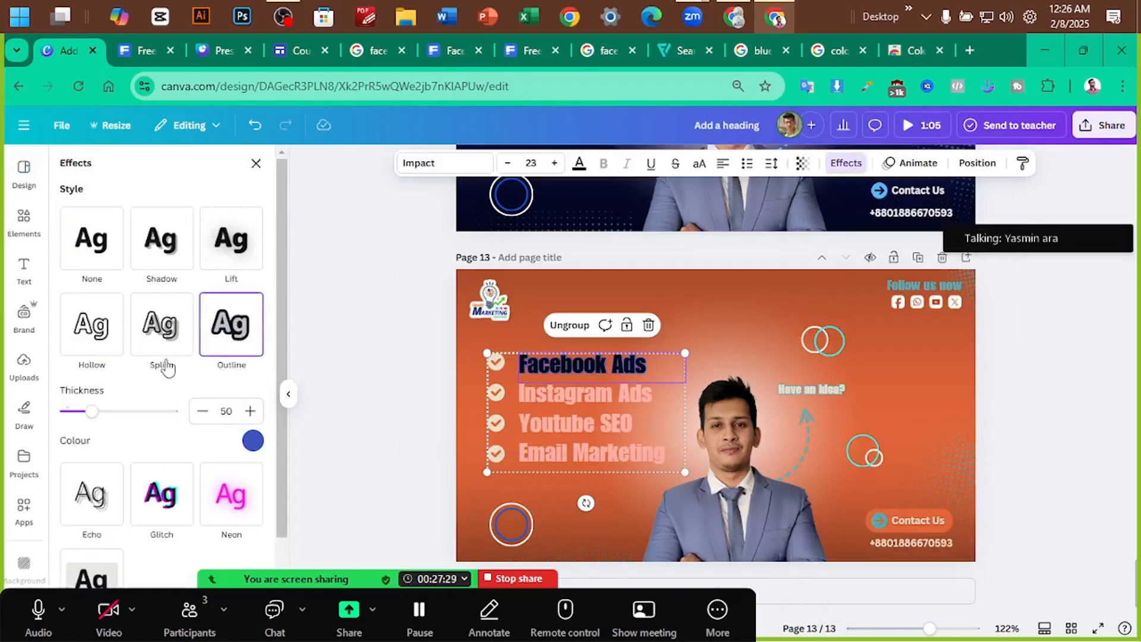
left_click(162, 324)
left_click(226, 255)
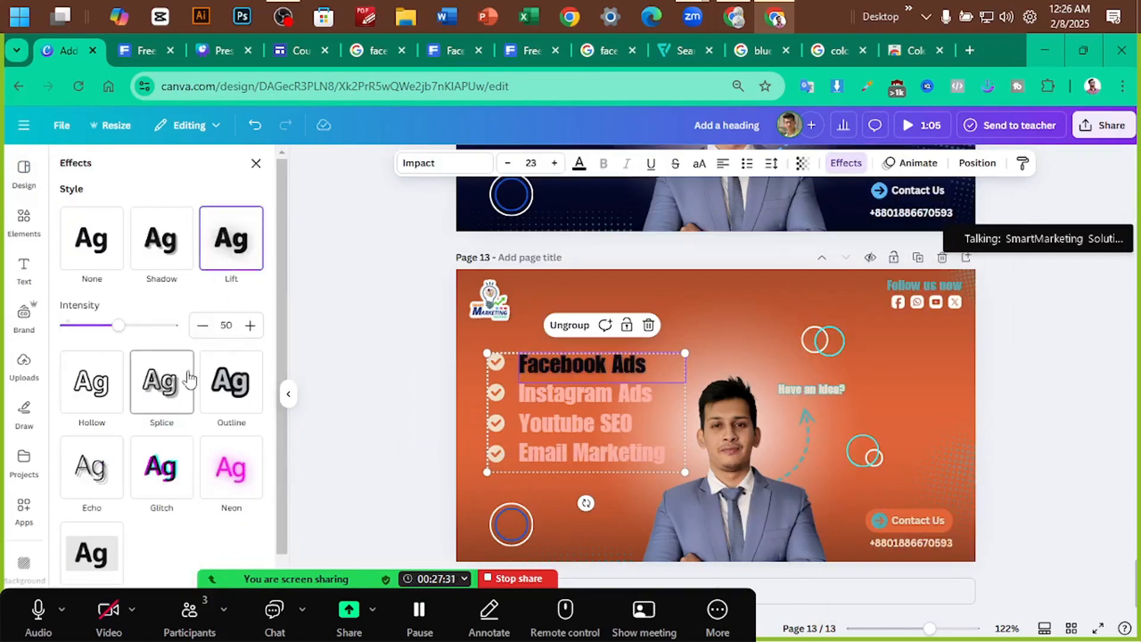
Apply the Shadow effect to Facebook Ads with a white shadow colour
left_click_drag(119, 325, 156, 325)
scroll(198, 377, "down", 3)
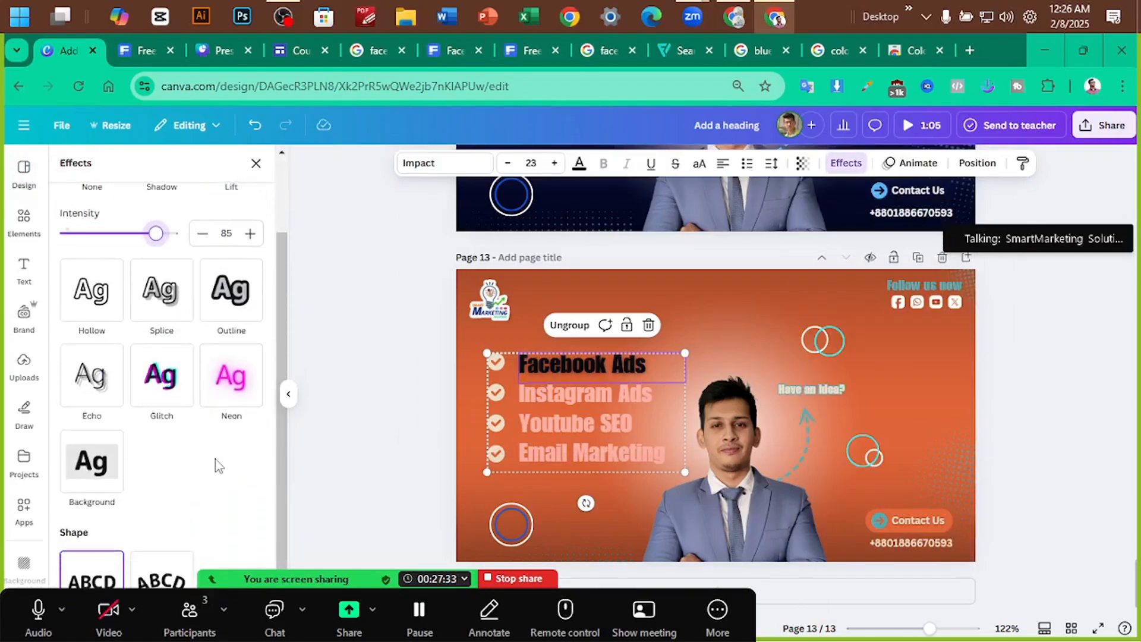
scroll(155, 416, "up", 2)
left_click(159, 233)
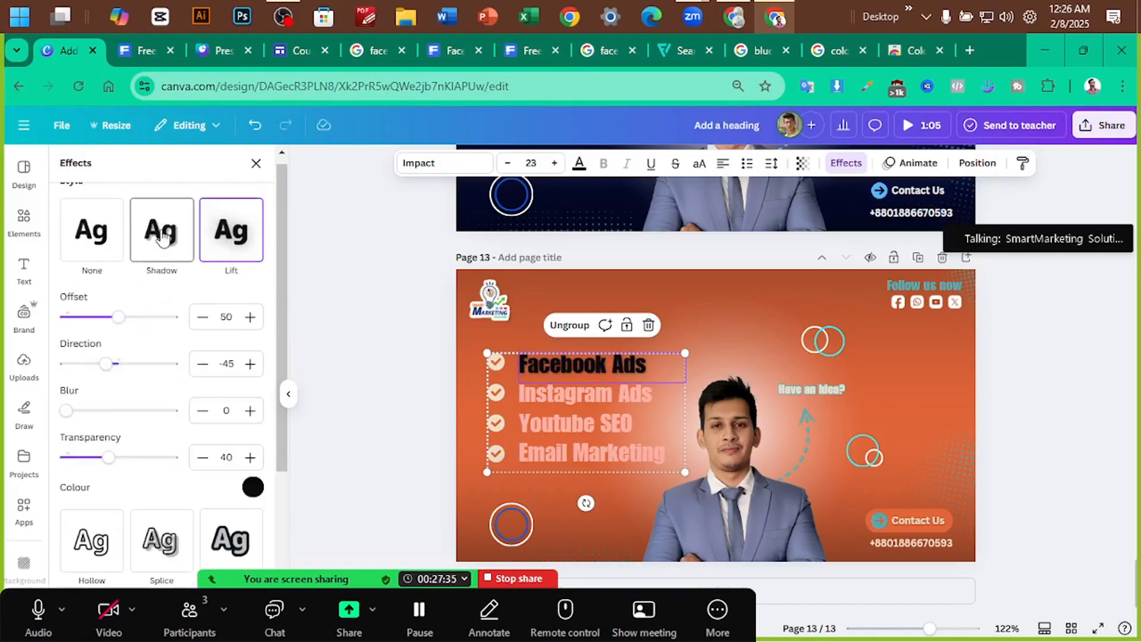
left_click(252, 487)
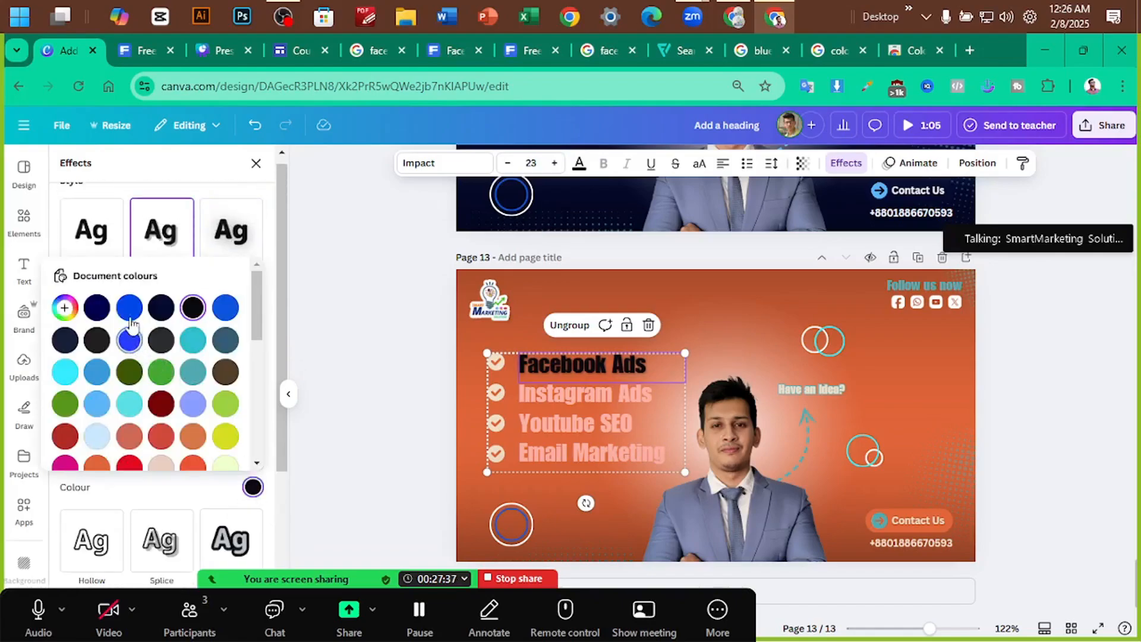
scroll(142, 369, "down", 3)
scroll(189, 439, "down", 2)
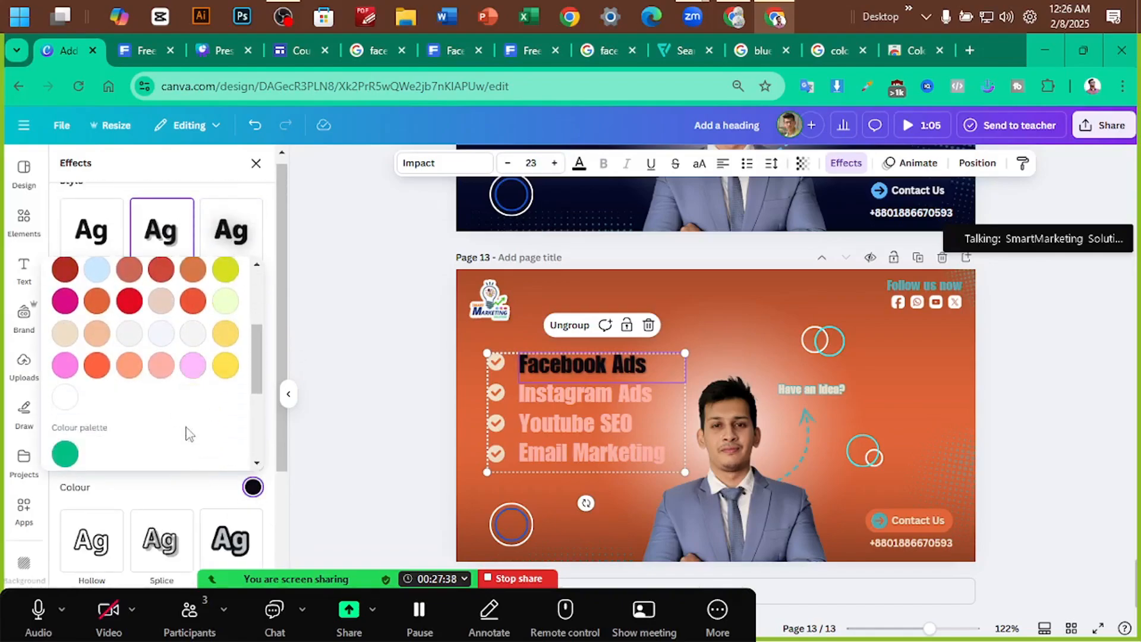
left_click(70, 399)
left_click(372, 357)
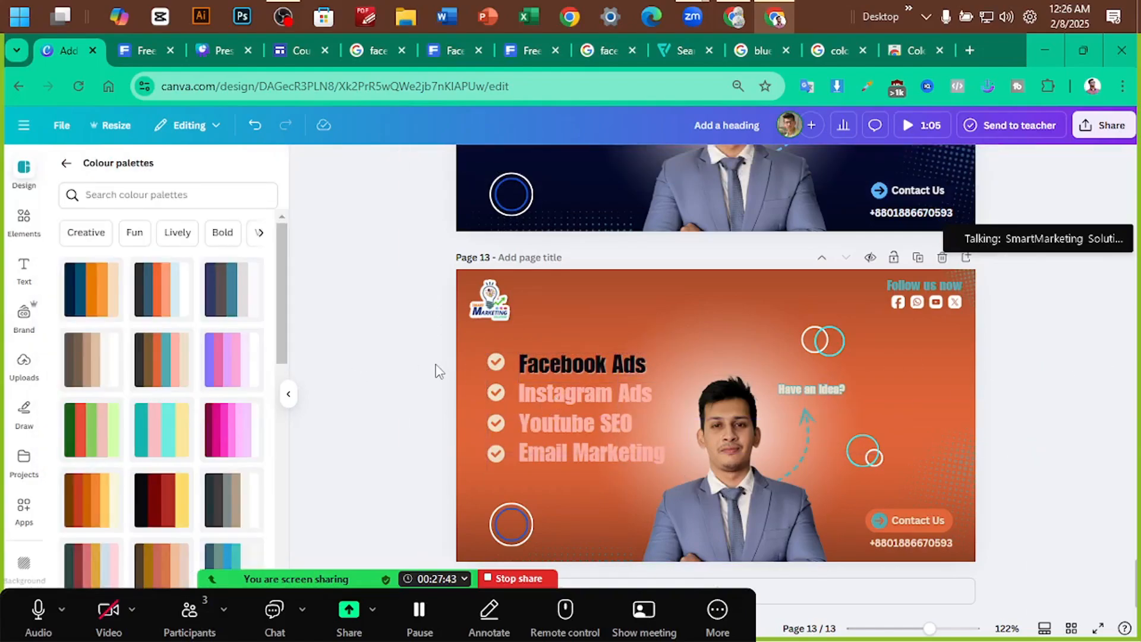
Scroll up through the design to the green Creative Business banner on page 9
scroll(1071, 379, "down", 3)
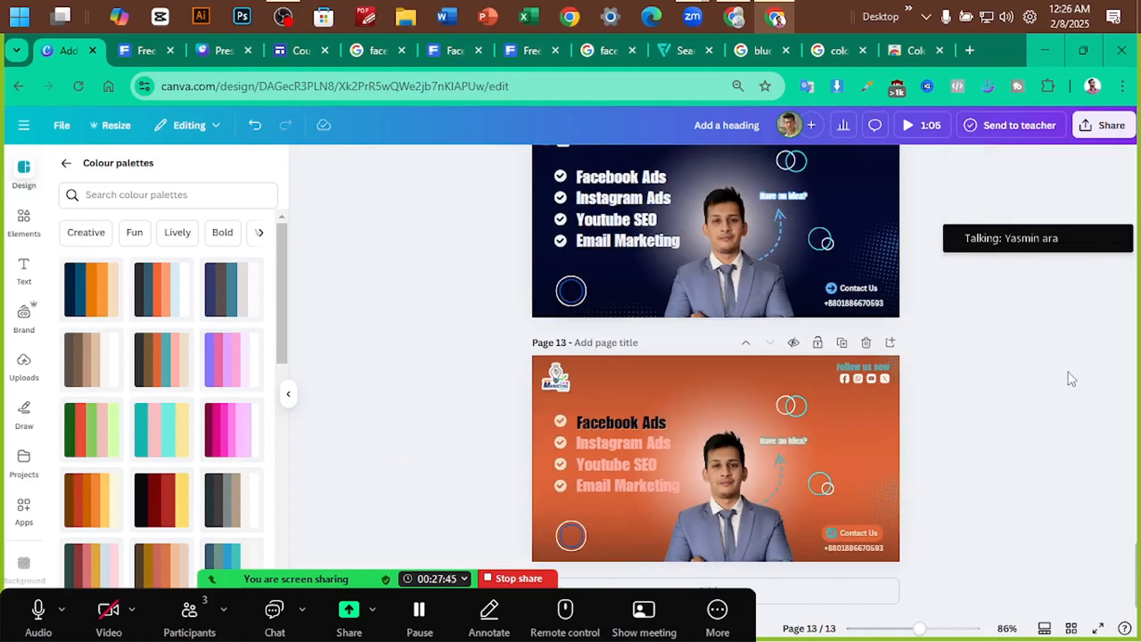
scroll(1071, 378, "up", 3)
scroll(1072, 381, "up", 5)
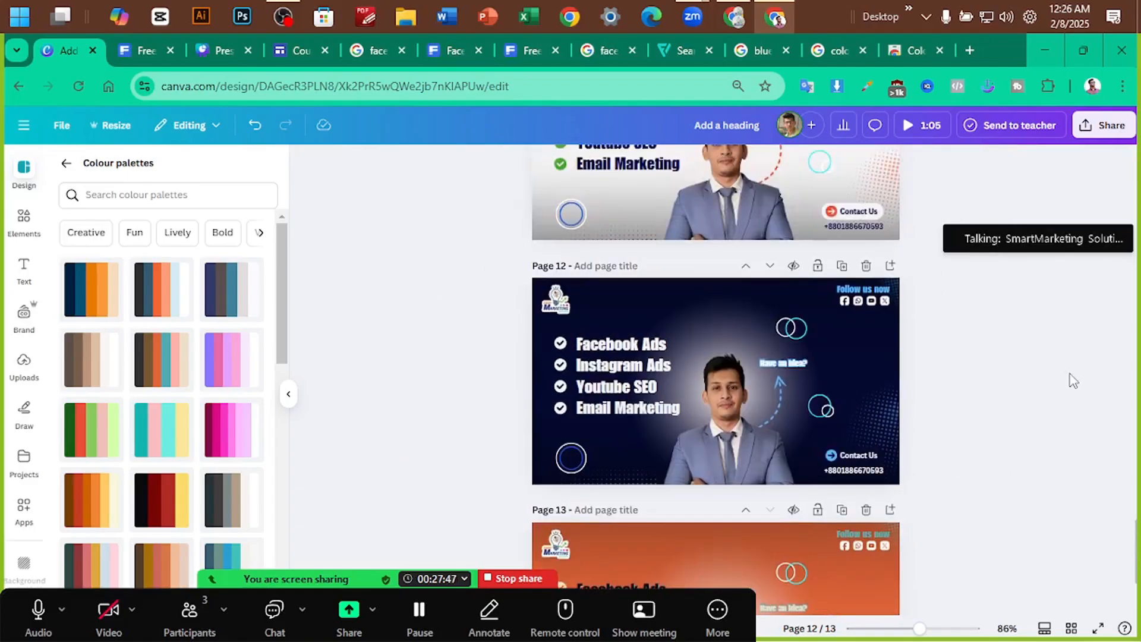
scroll(1074, 381, "up", 10)
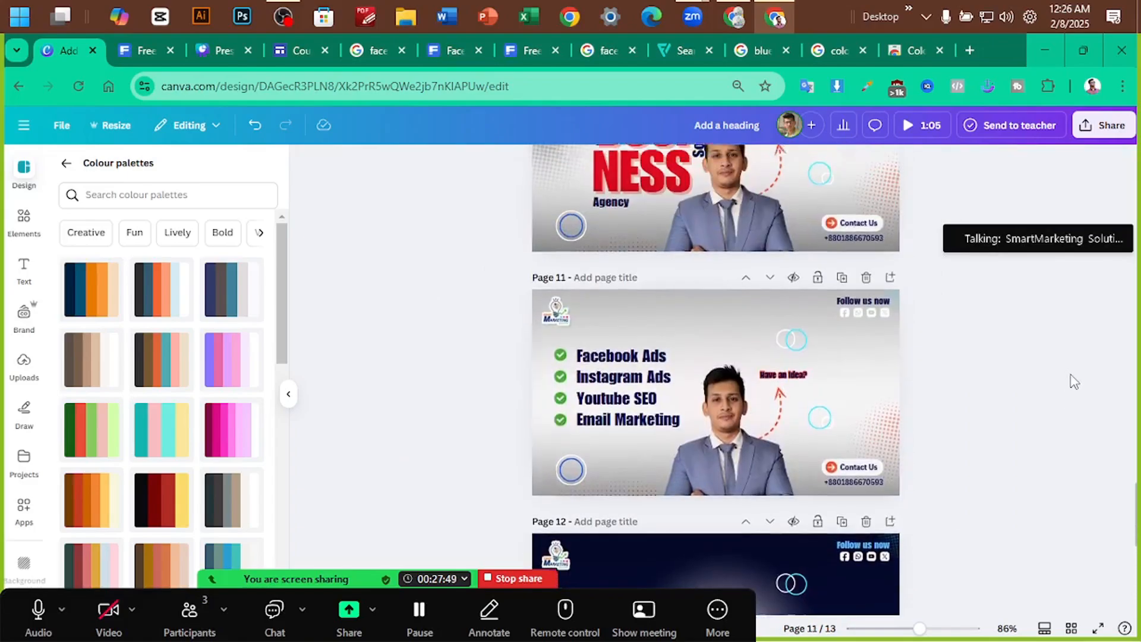
scroll(1074, 381, "up", 3)
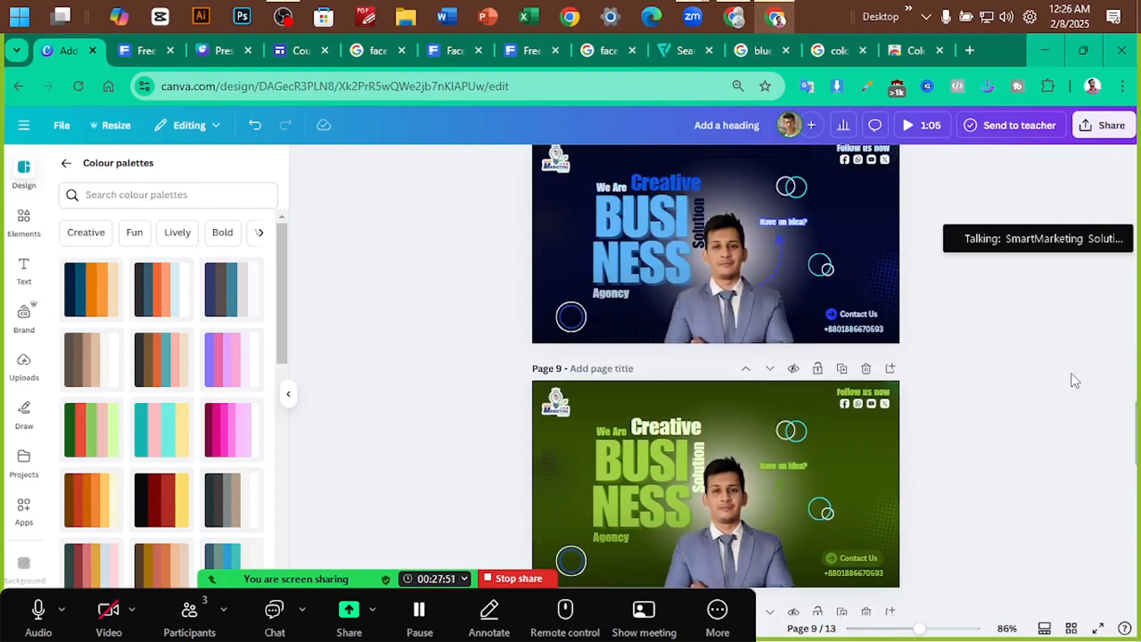